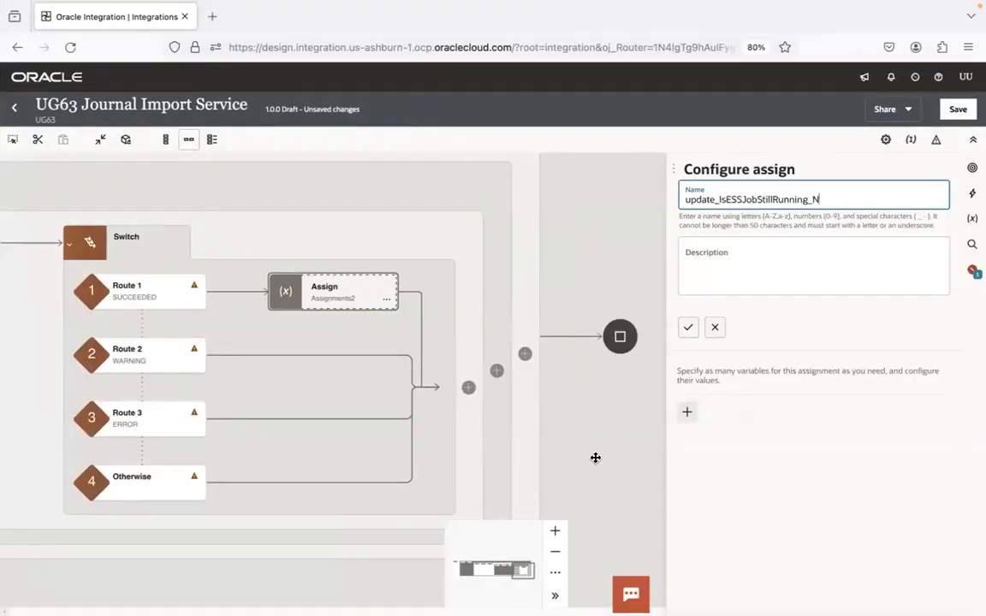
Set IsESSJobStillRunning to 'N' in the SUCCEEDED route's assign action, keeping its name update_IsESSJobStillRunning_N, and save the integration
left_click(690, 328)
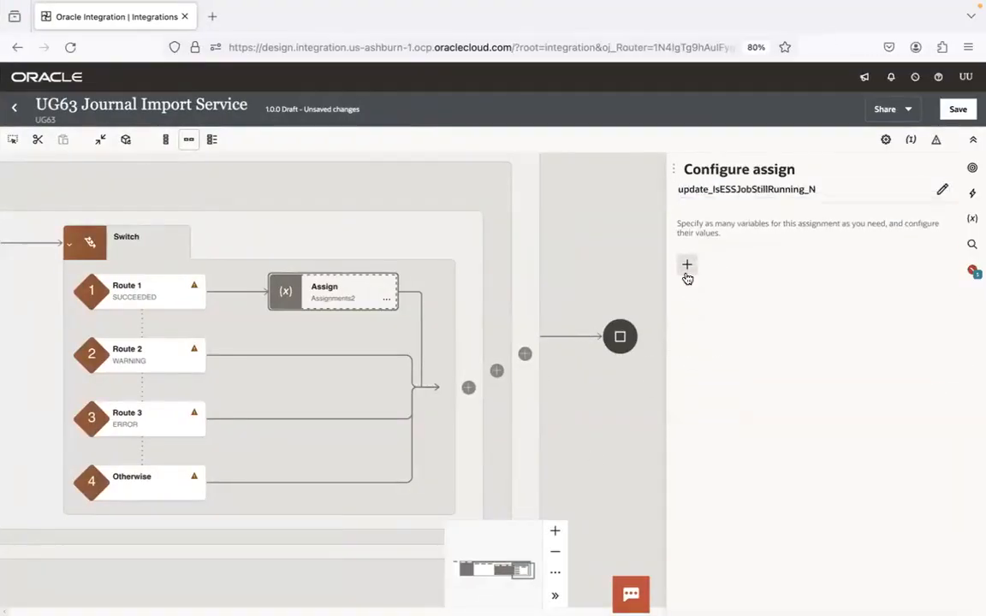
left_click(686, 265)
left_click(721, 311)
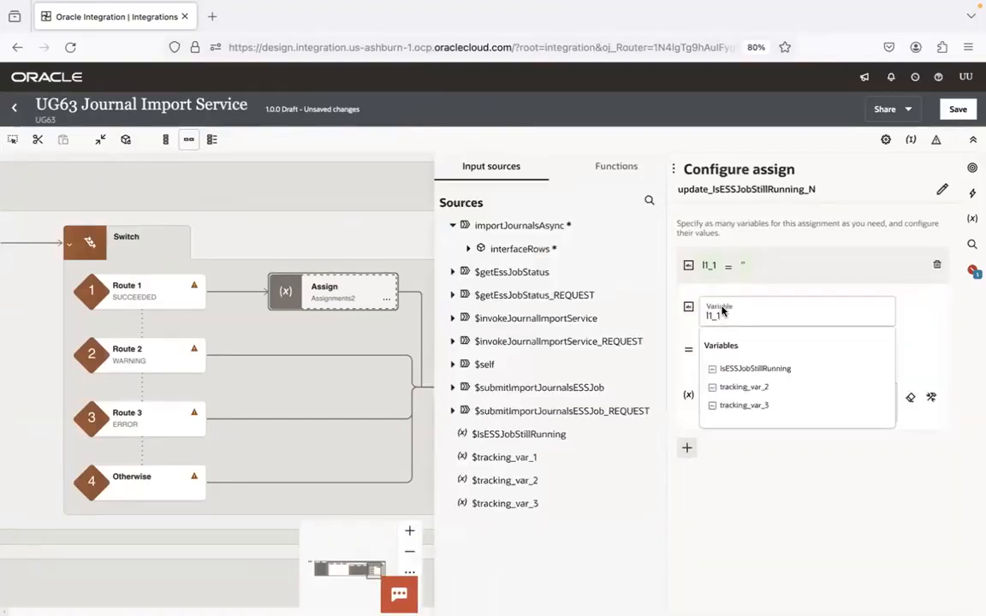
left_click(738, 370)
left_click(735, 407)
type("'")
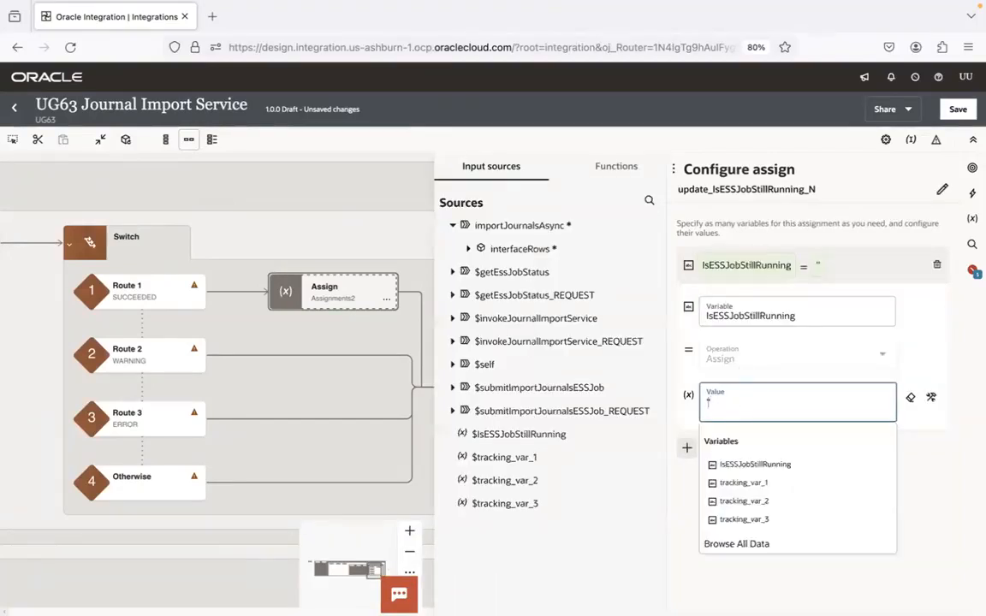
type("N'")
left_click(865, 261)
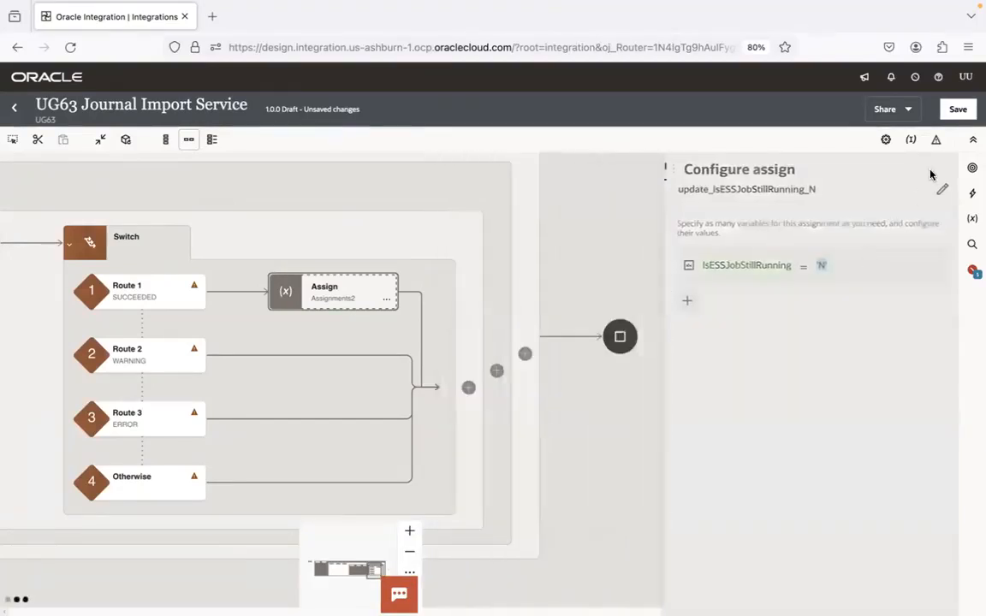
left_click(959, 110)
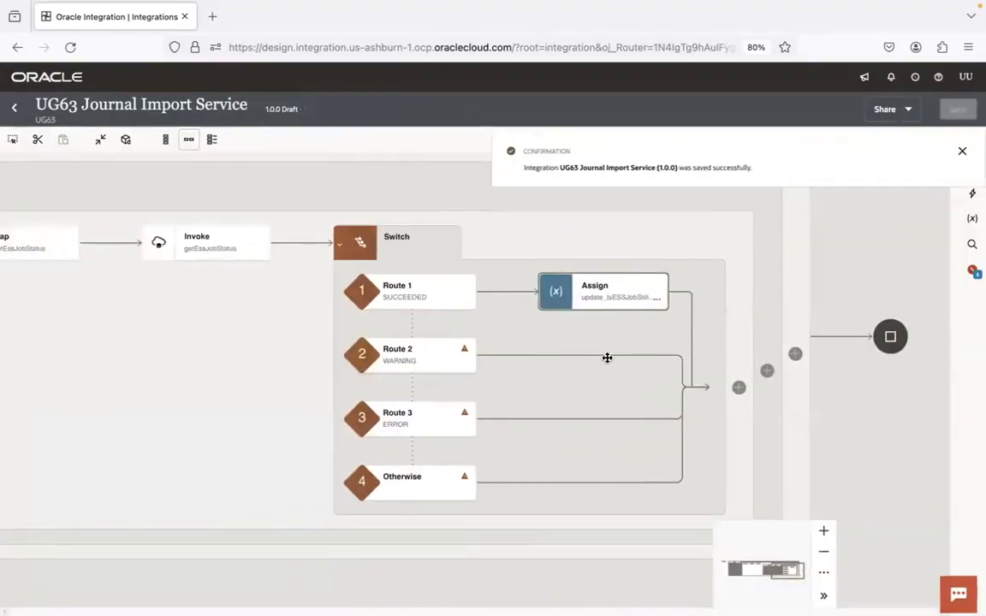
Add an assign action to the WARNING route and name it update_IsESSJobStillRunning_N1
left_click(606, 355)
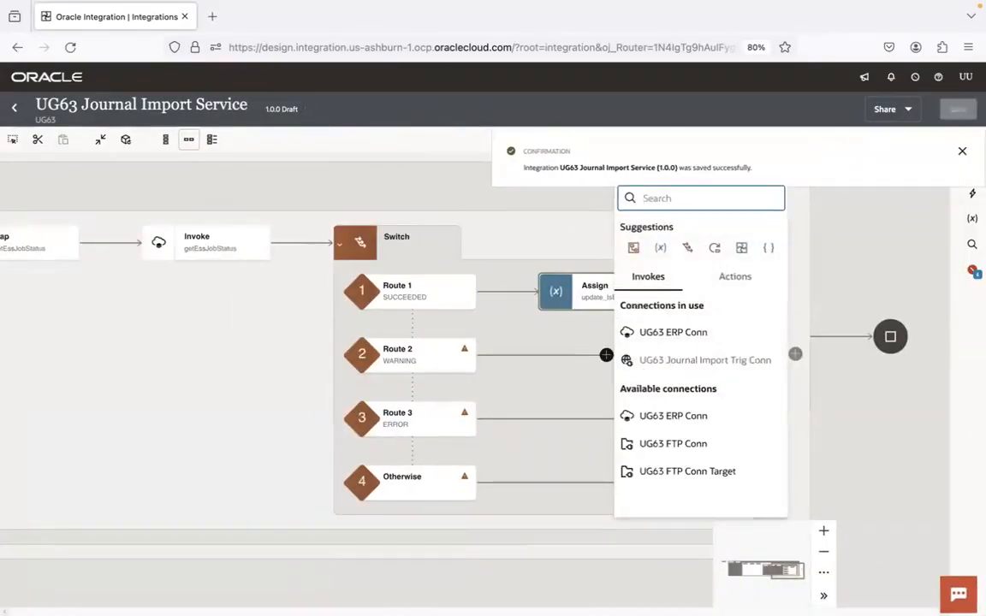
type("assign")
left_click(658, 243)
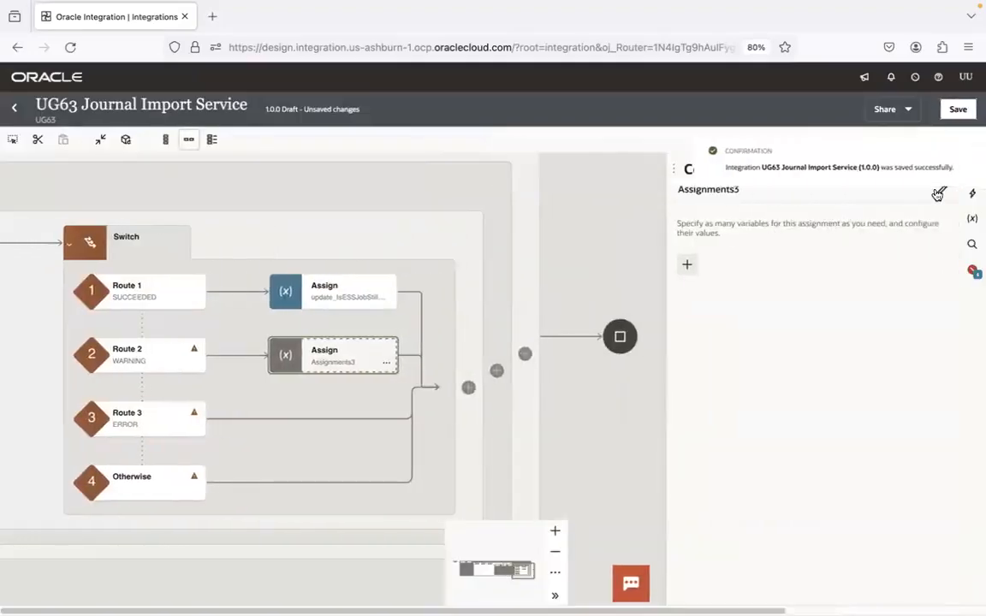
left_click(910, 190)
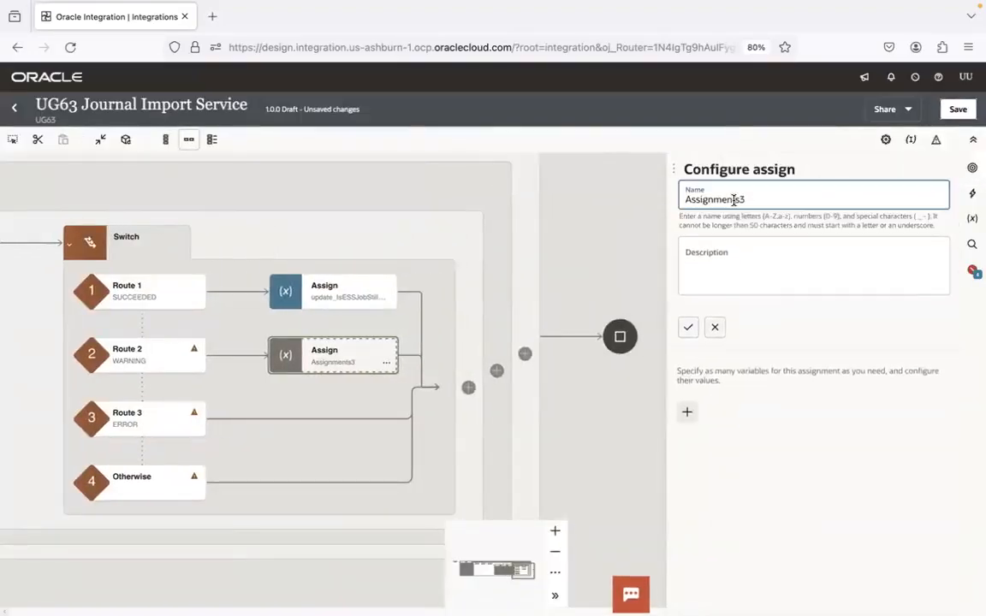
key("ctrl+a")
type("update_IsESSJobStillRunning_")
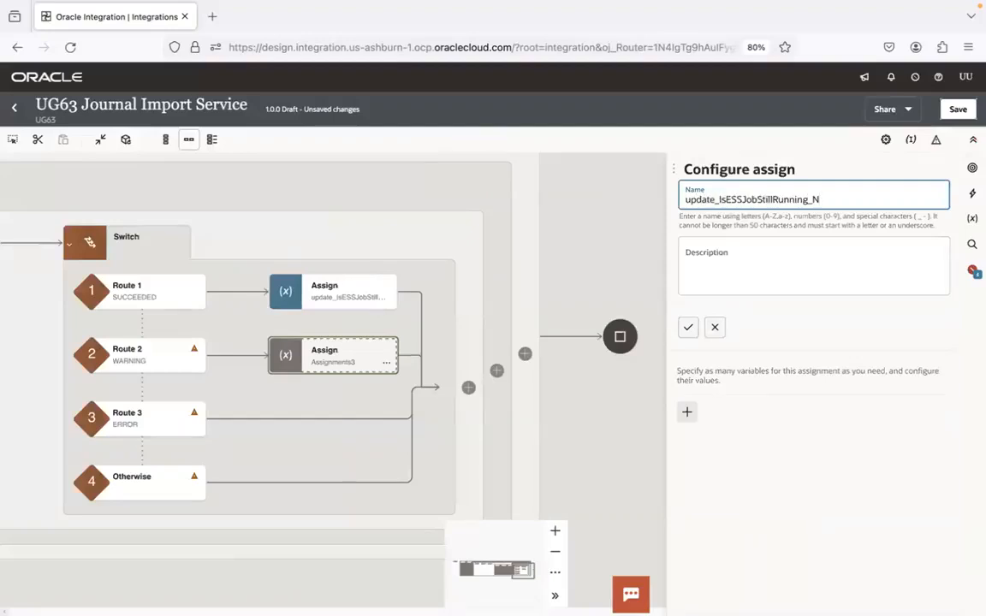
left_click(687, 326)
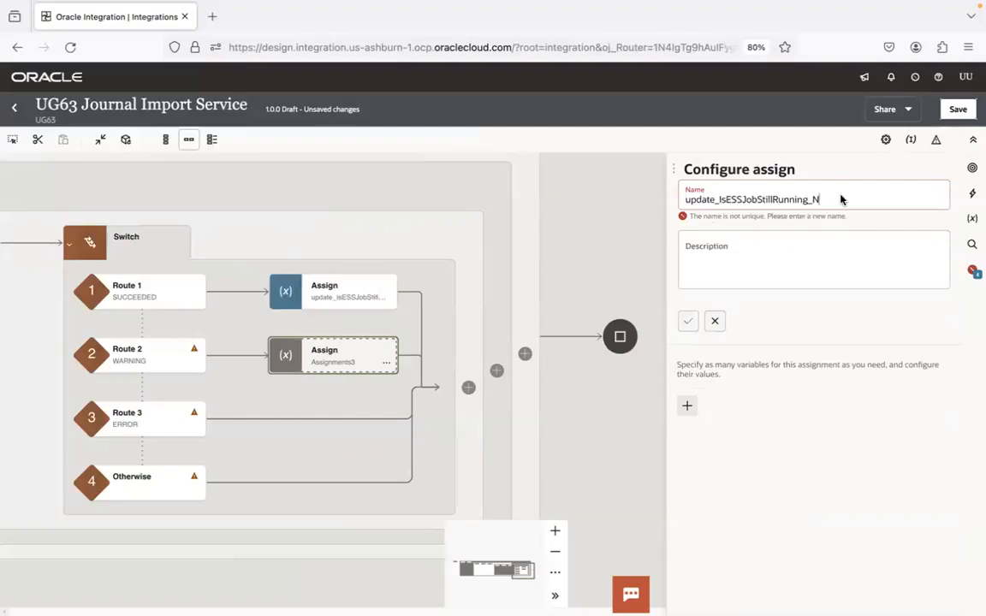
left_click(746, 256)
left_click(687, 321)
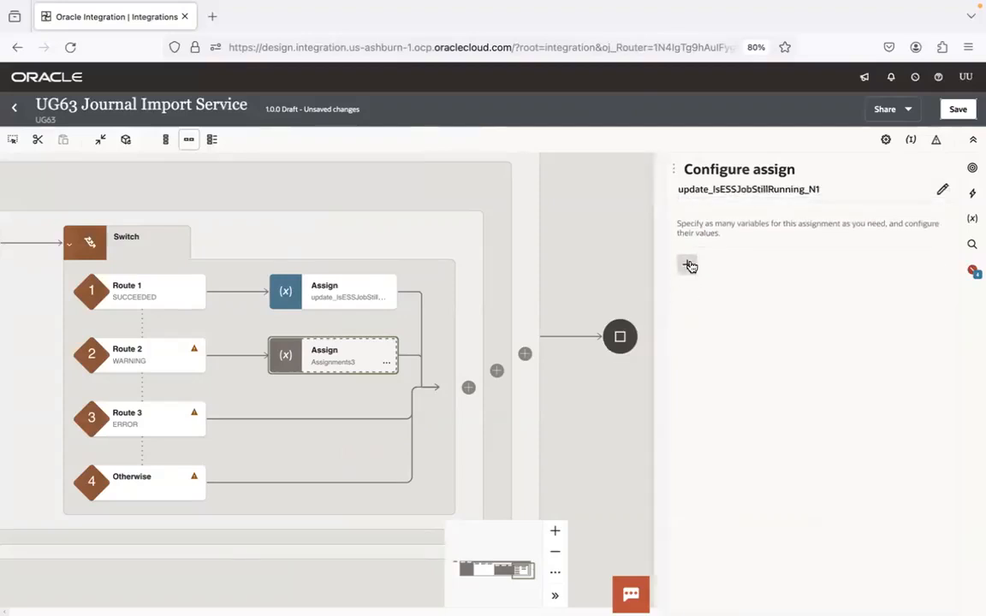
Assign 'N' to IsESSJobStillRunning in the WARNING route's assign action and save the integration
left_click(688, 265)
left_click(733, 309)
key("super+a")
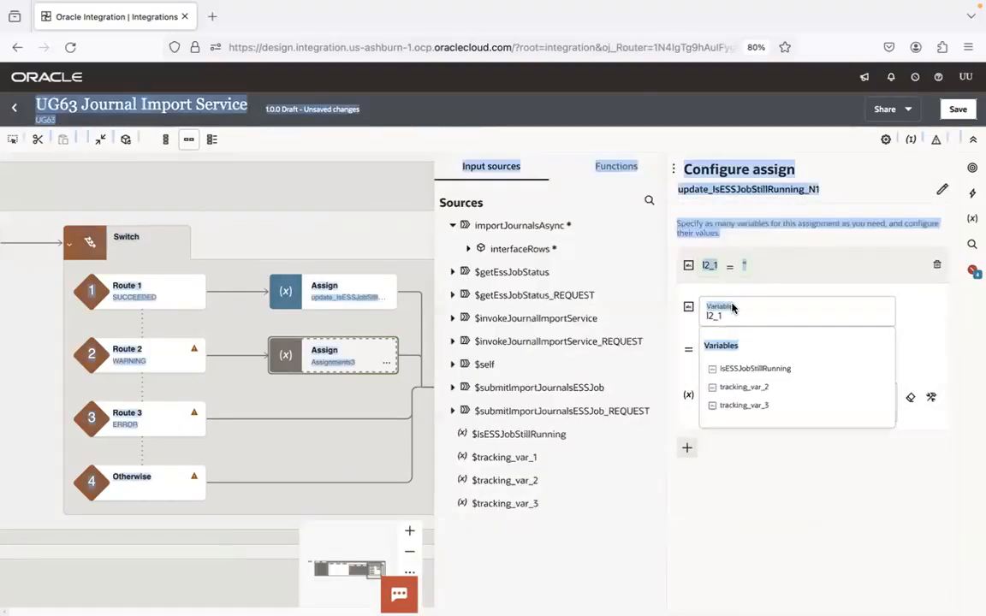
left_click(754, 369)
left_click(747, 399)
type("'")
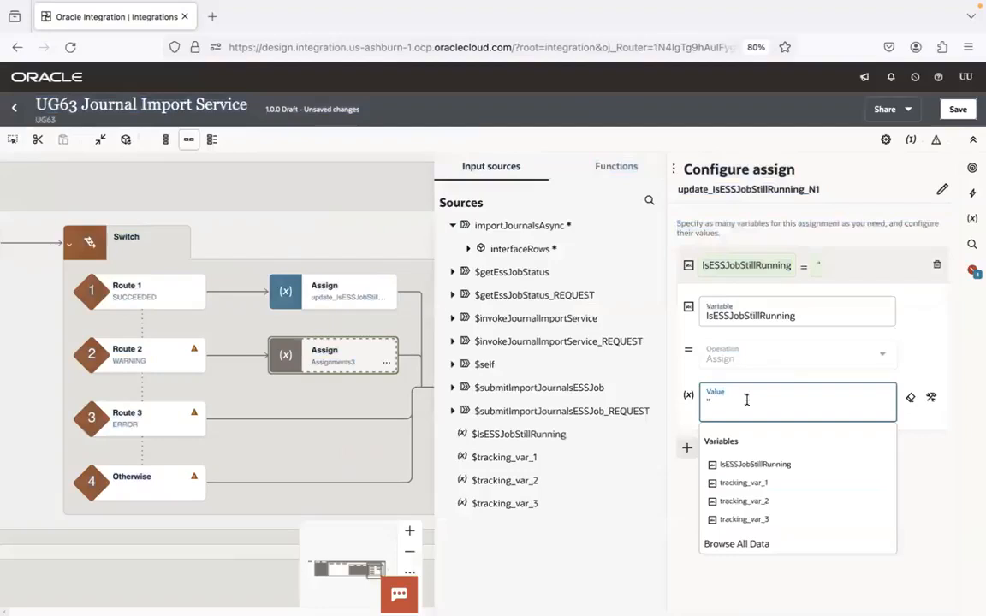
type("N")
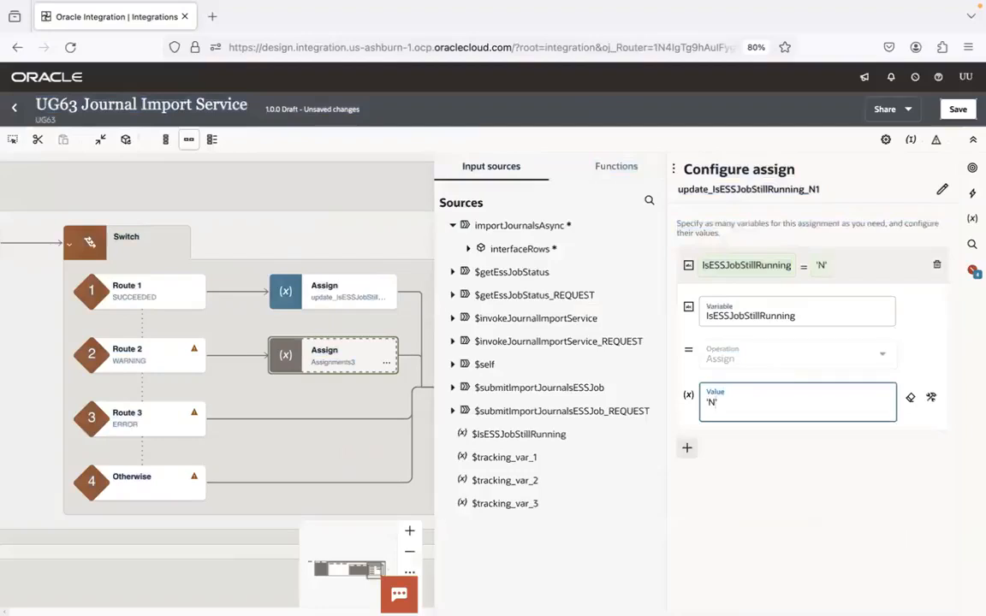
left_click(872, 266)
left_click(958, 110)
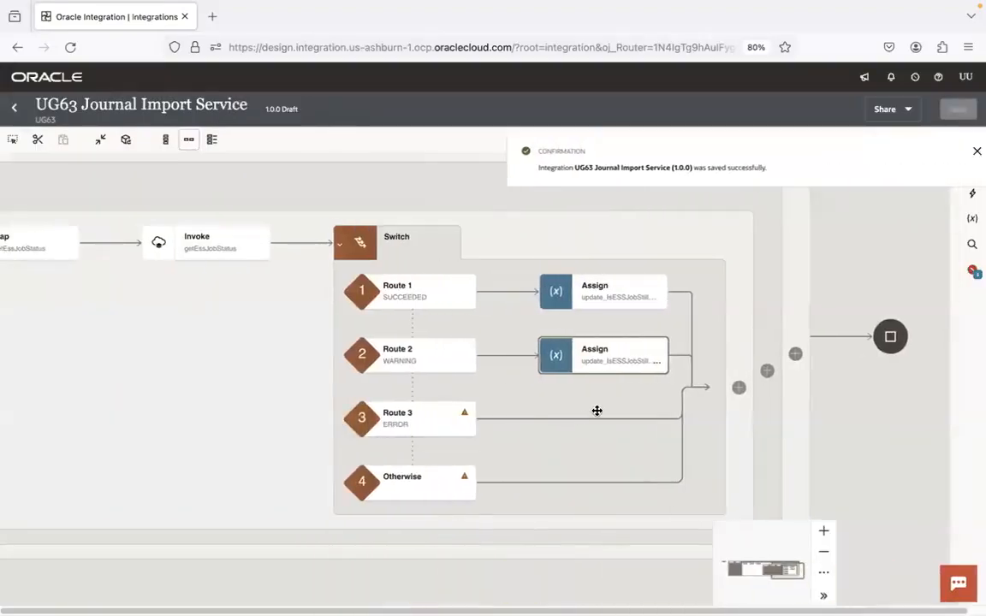
Add an assign action to the ERROR route and name it update_IsESSJobStillRunning_N2
left_click(605, 419)
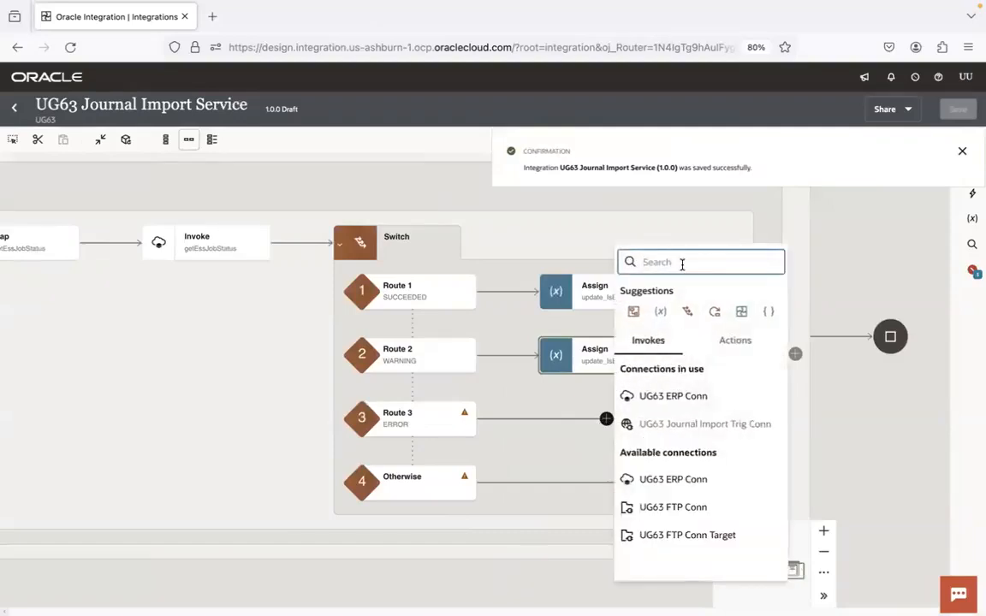
type("assign")
left_click(676, 306)
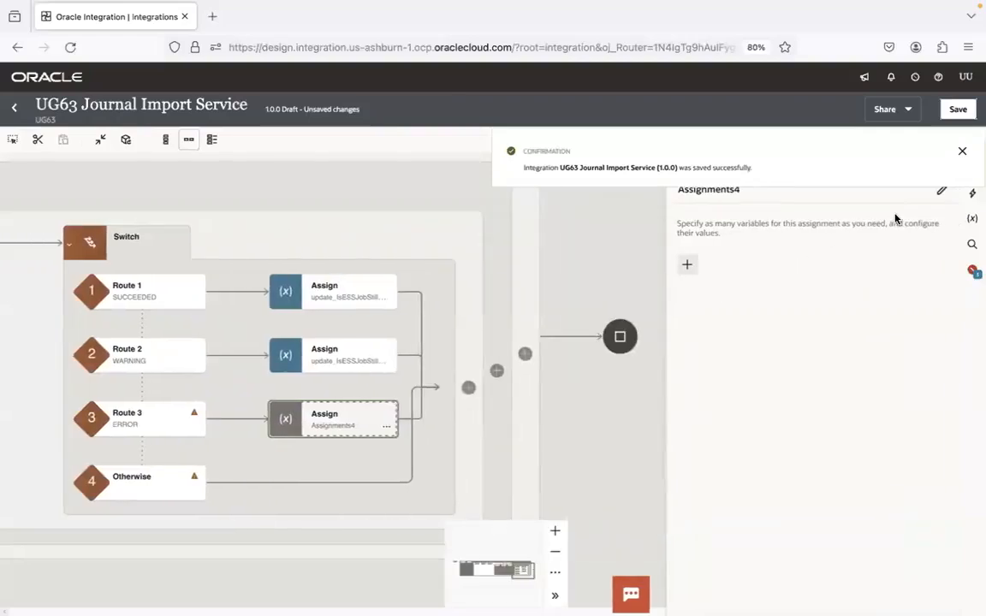
double_click(725, 198)
type("update_IsESSJobStillRunning_N2")
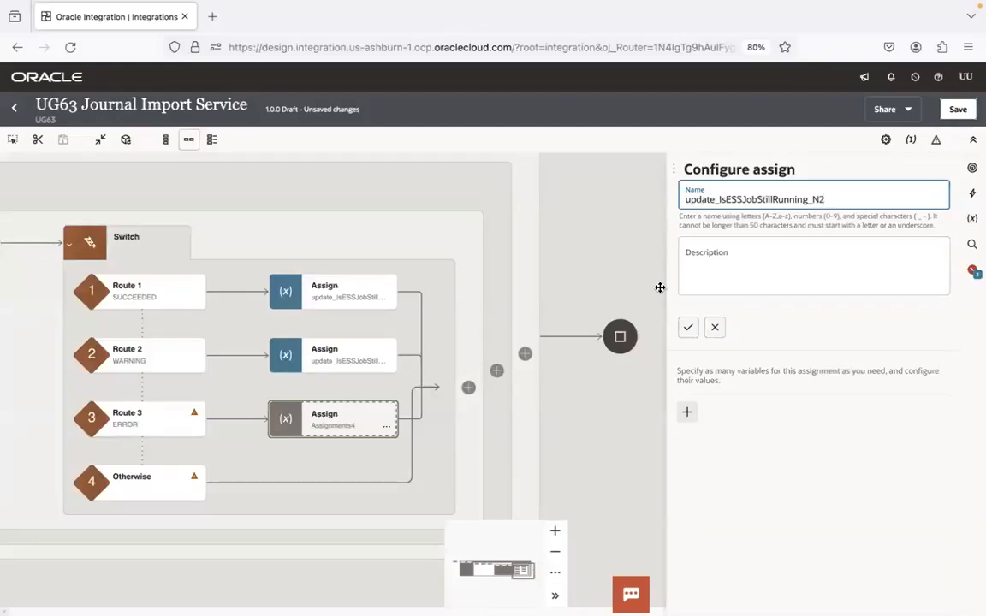
left_click(688, 327)
Assign 'N' to IsESSJobStillRunning in the ERROR route's assign action and save the integration
left_click(687, 269)
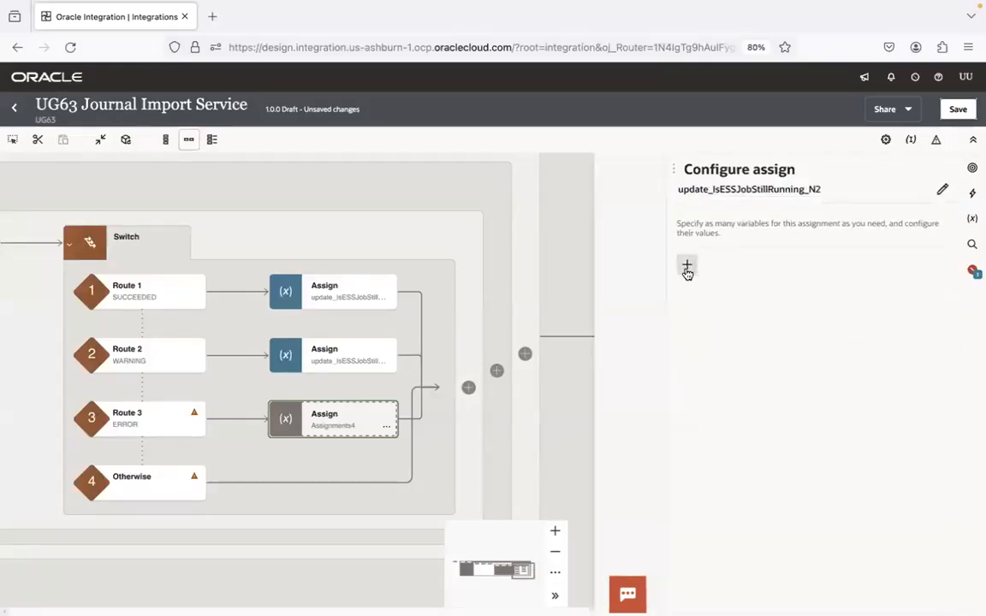
left_click(716, 318)
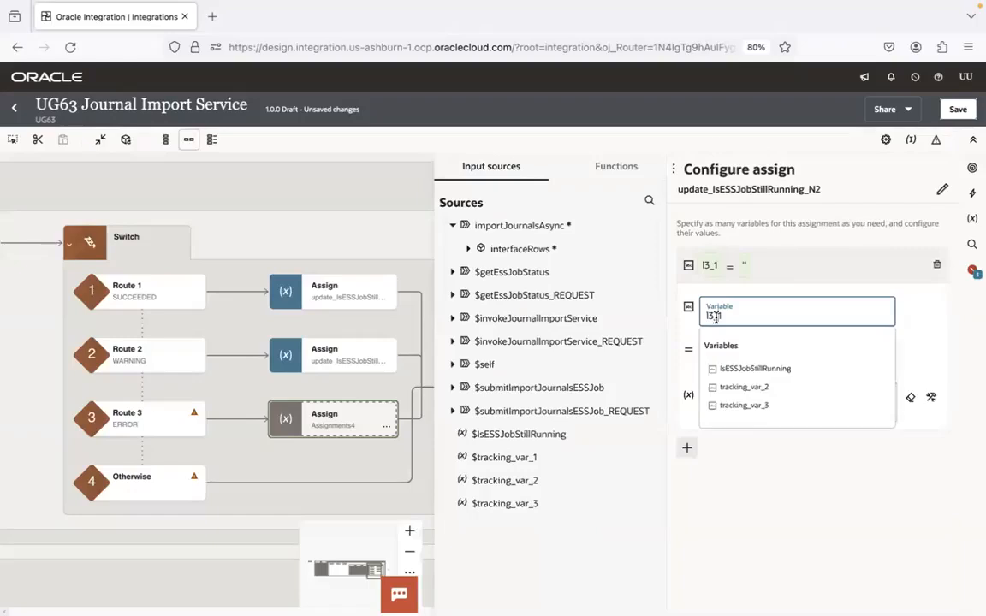
left_click(745, 368)
left_click(724, 398)
type("'N")
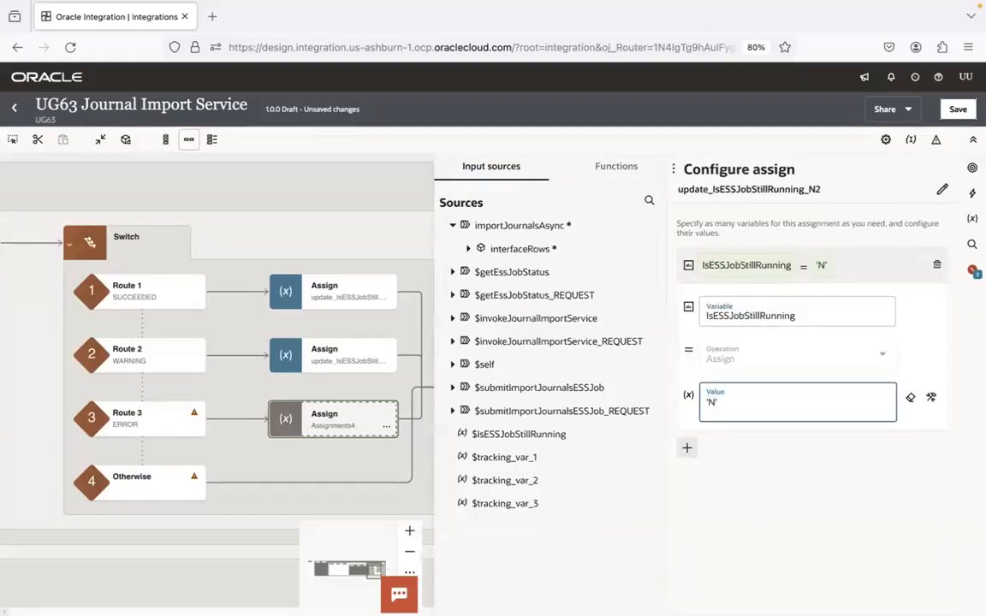
left_click(859, 259)
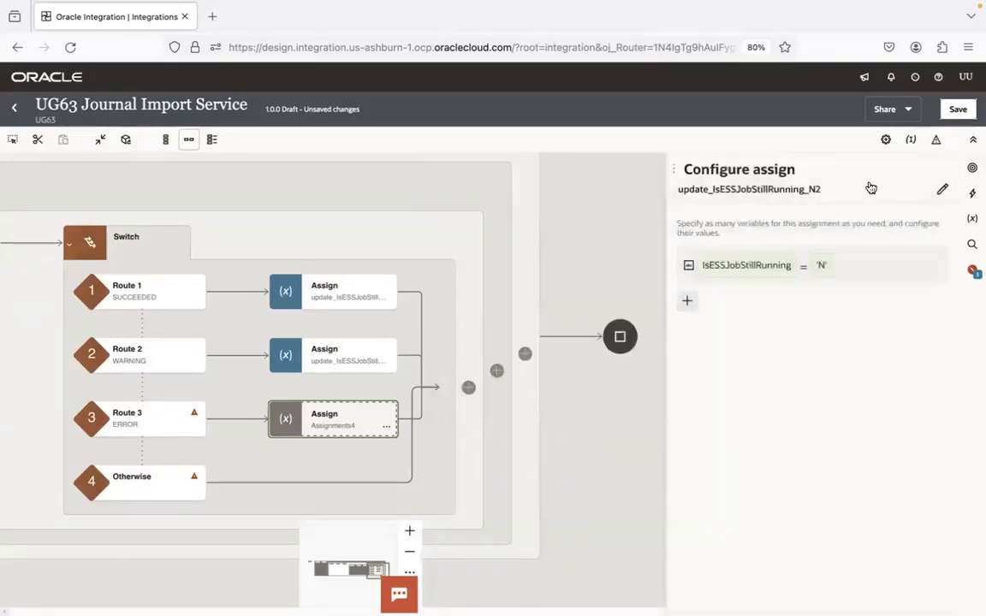
left_click(957, 109)
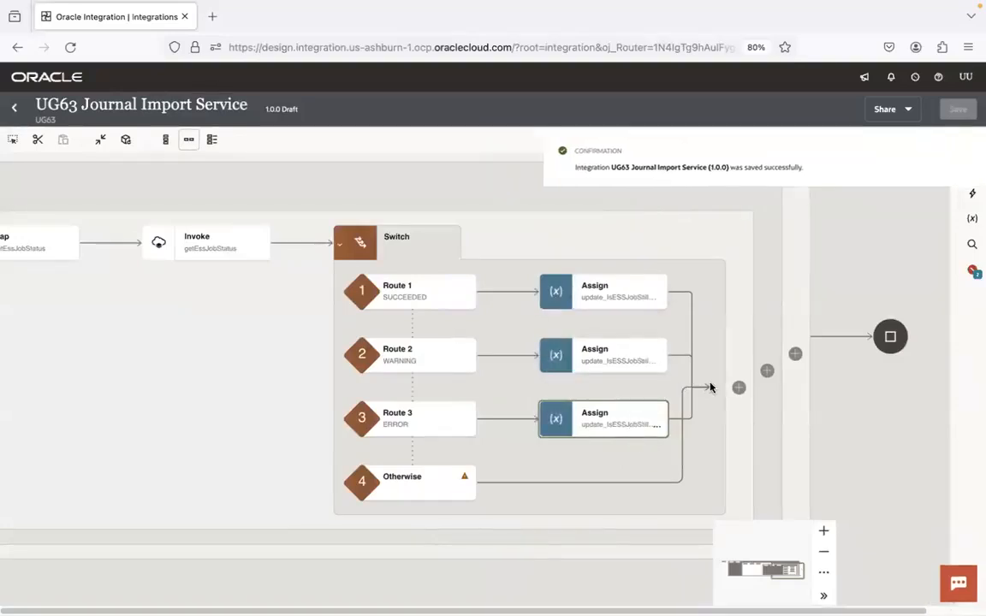
Insert a notification action before the assign action in the SUCCEEDED route and widen its configuration pane
left_click(509, 293)
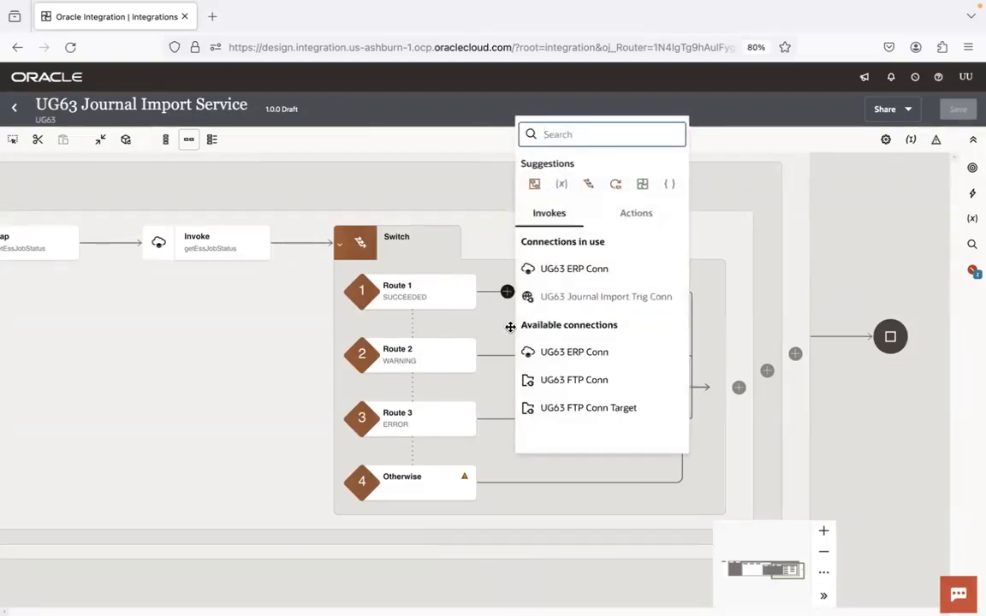
type("noti")
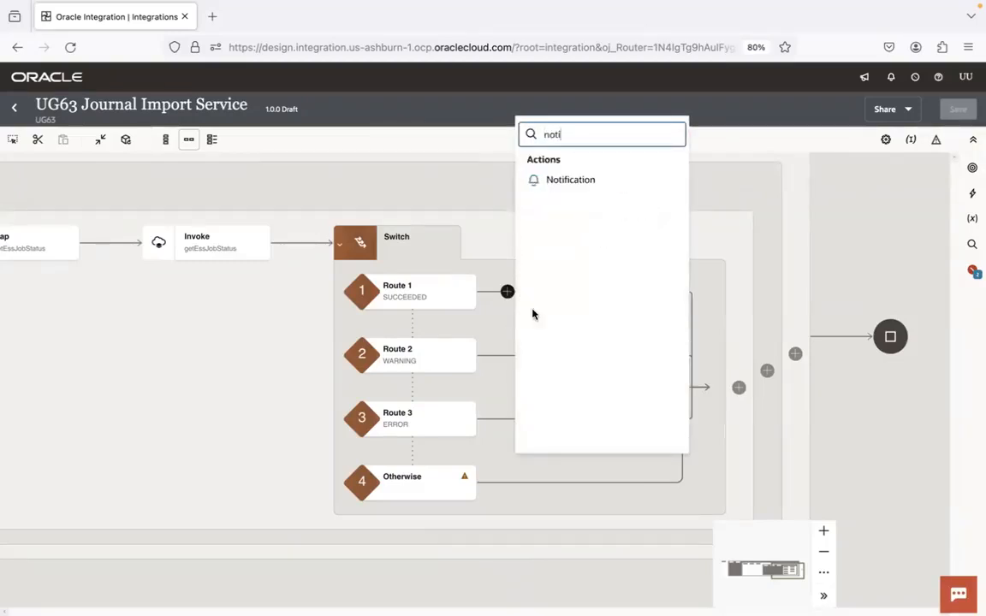
left_click(572, 180)
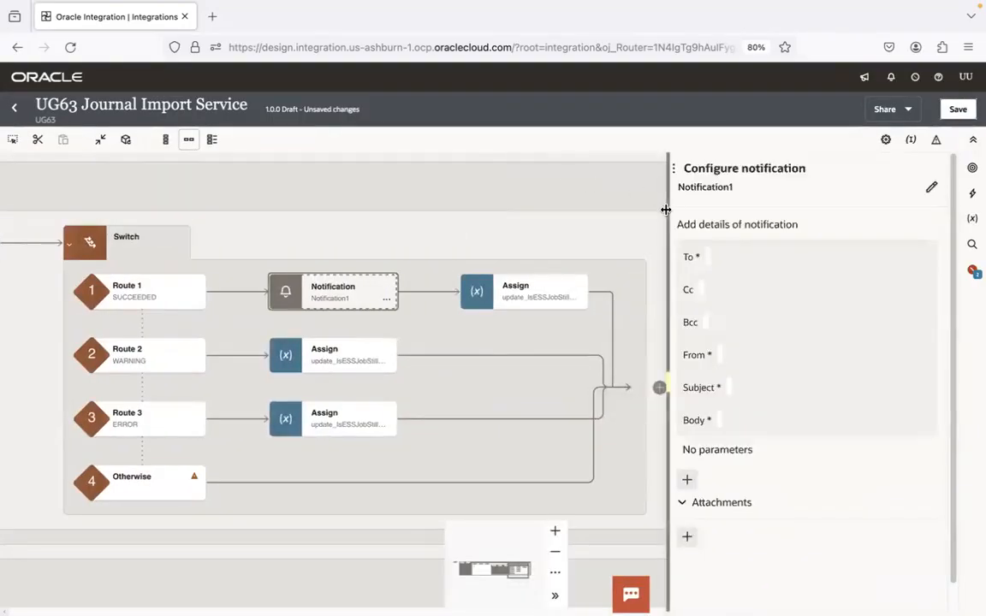
left_click_drag(655, 214, 330, 210)
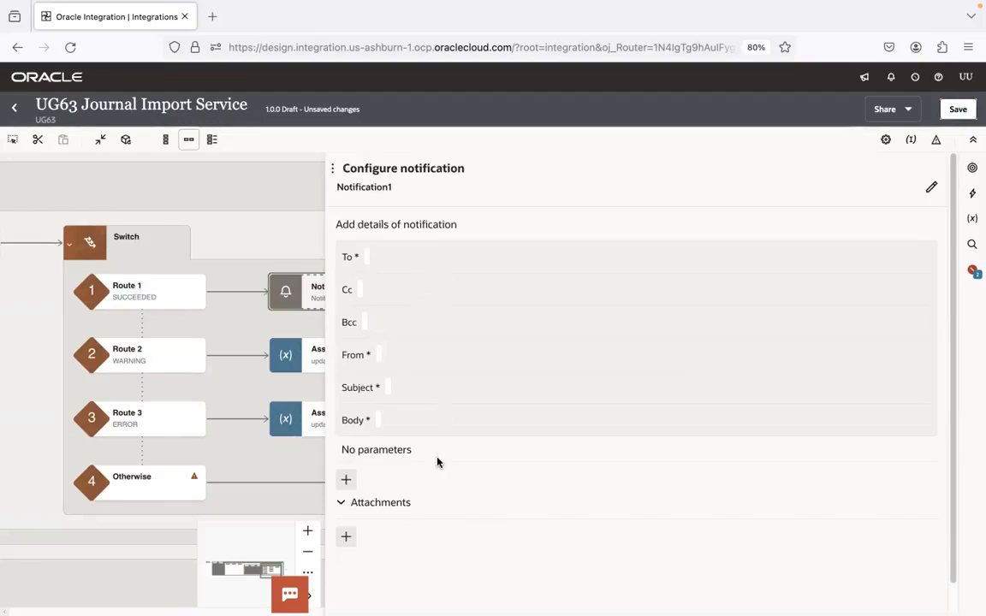
Enter the two recipients' e-mail addresses, comma-separated in single quotes, as the notification's To value
left_click(433, 262)
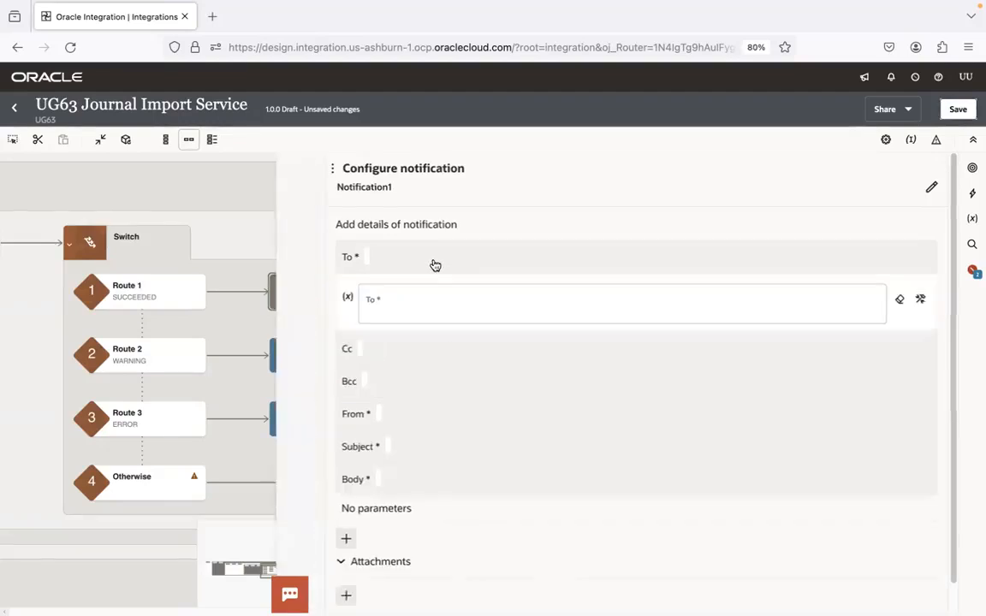
left_click(721, 299)
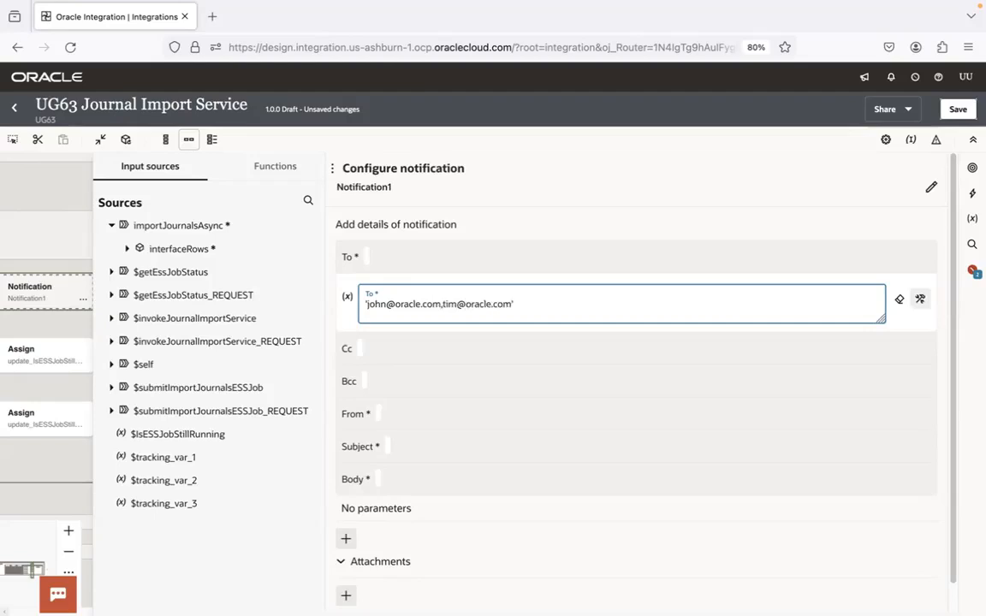
left_click(849, 269)
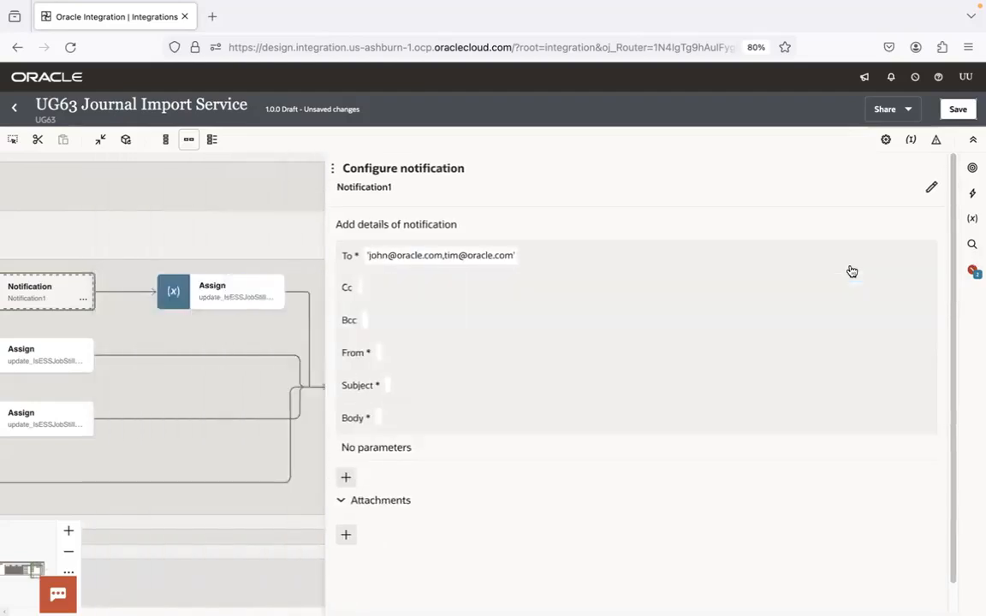
left_click(436, 359)
left_click(413, 394)
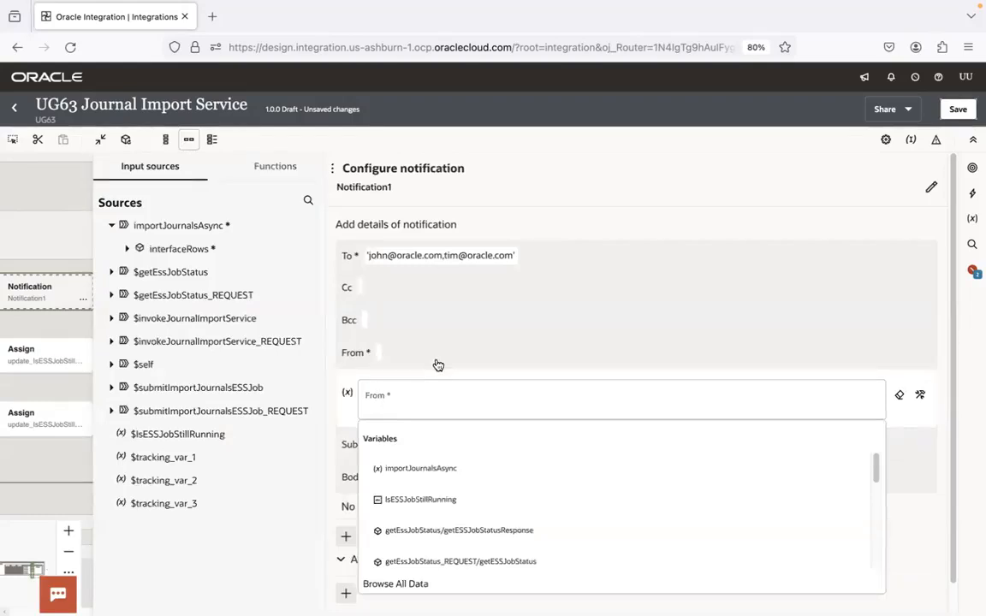
left_click(438, 364)
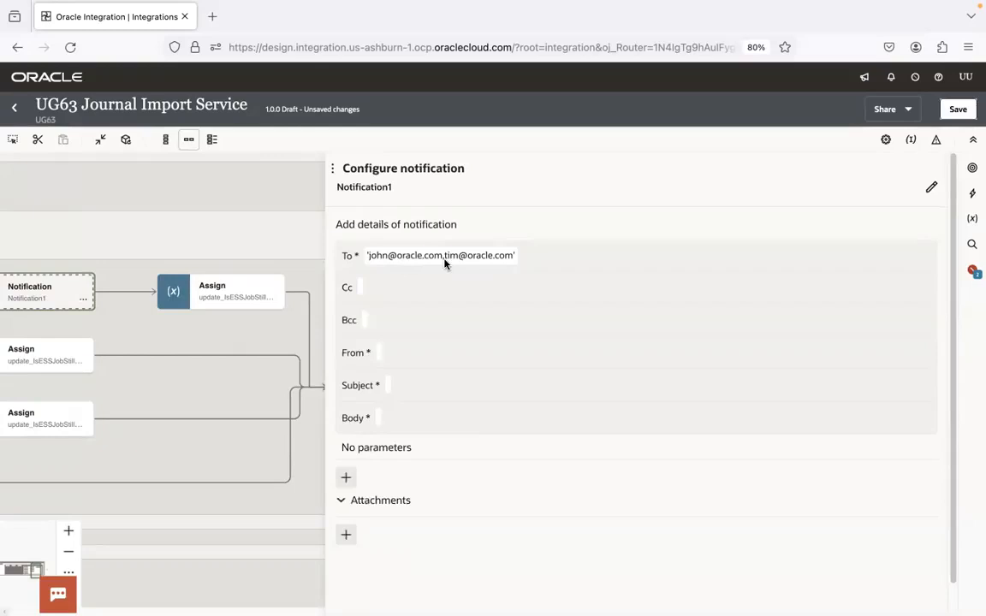
Rename the notification action as successNotification
left_click(931, 188)
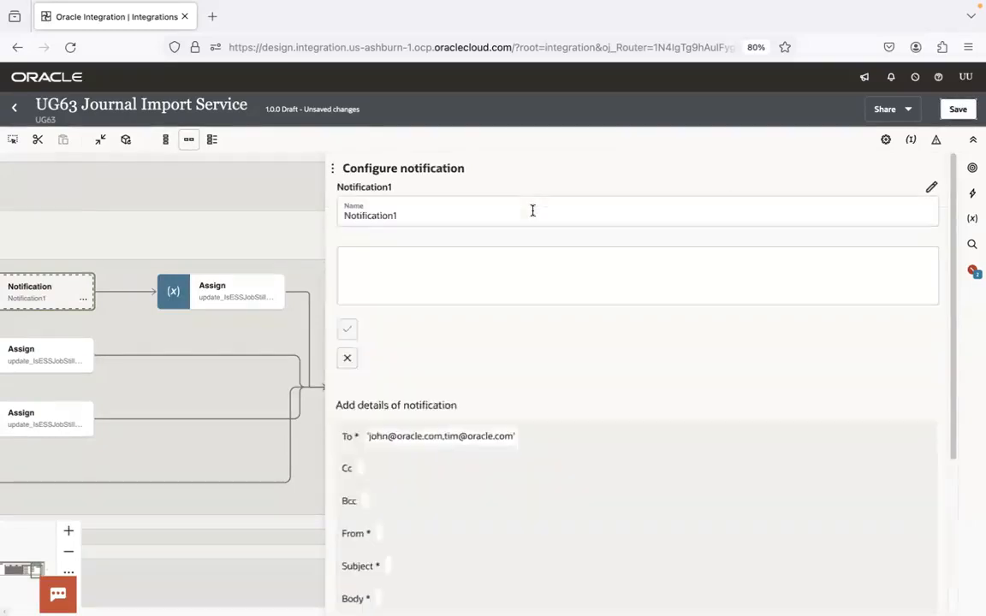
left_click(342, 198)
type("uccess")
key("BackSpace")
key("BackSpace")
key("BackSpace")
key("BackSpace")
key("BackSpace")
key("BackSpace")
type("success")
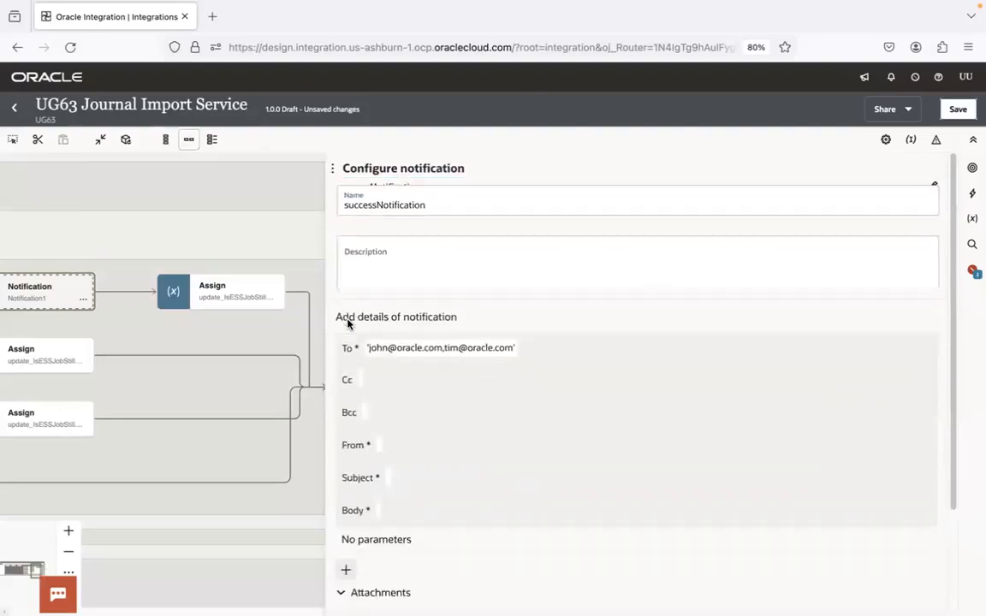
left_click(346, 319)
Switch to Chrome and load the Oracle Integration home page from the OIC bookmark
left_click(514, 256)
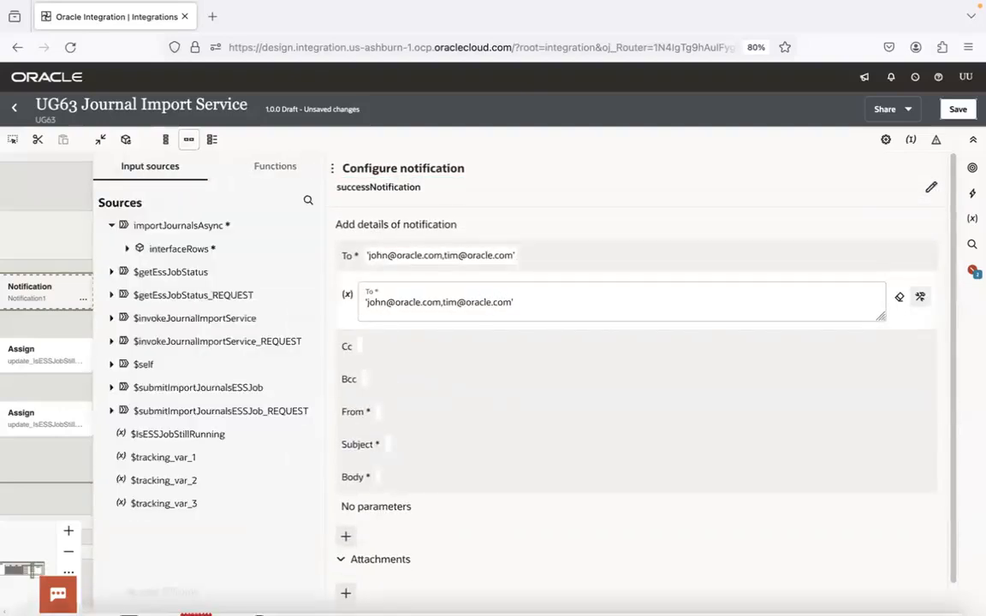
left_click(158, 593)
left_click(30, 91)
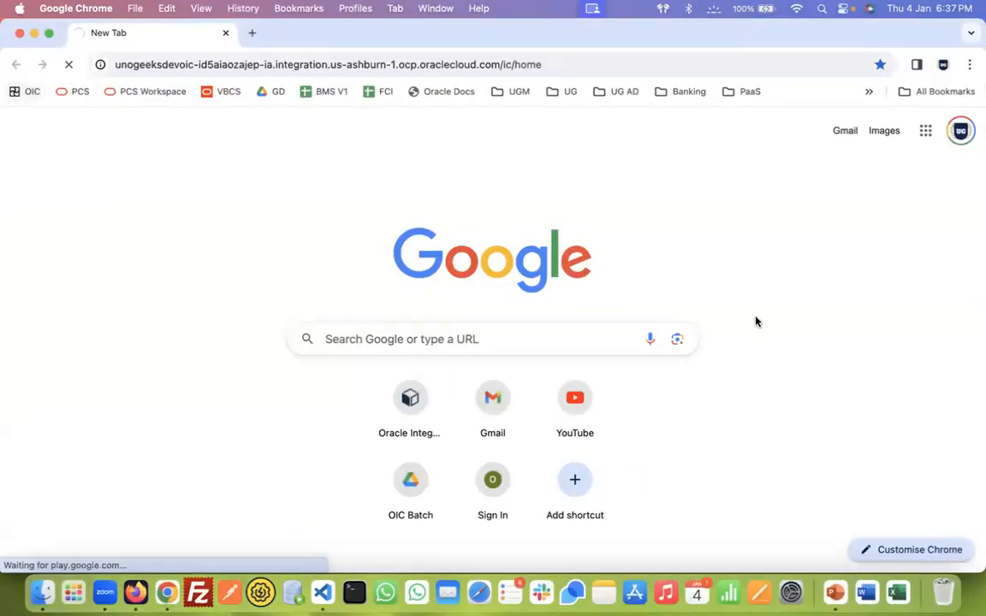
left_click(48, 32)
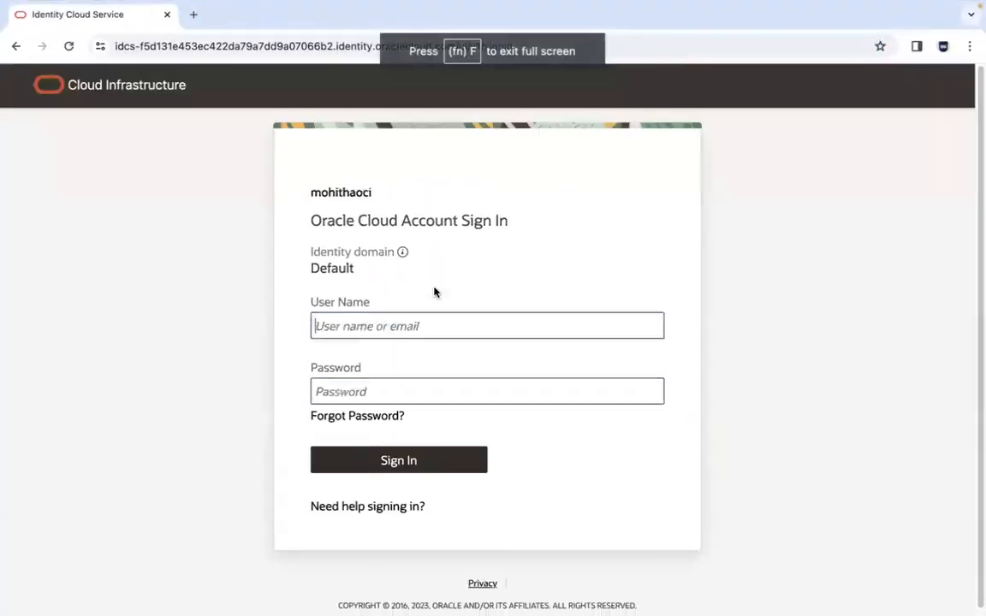
left_click(399, 468)
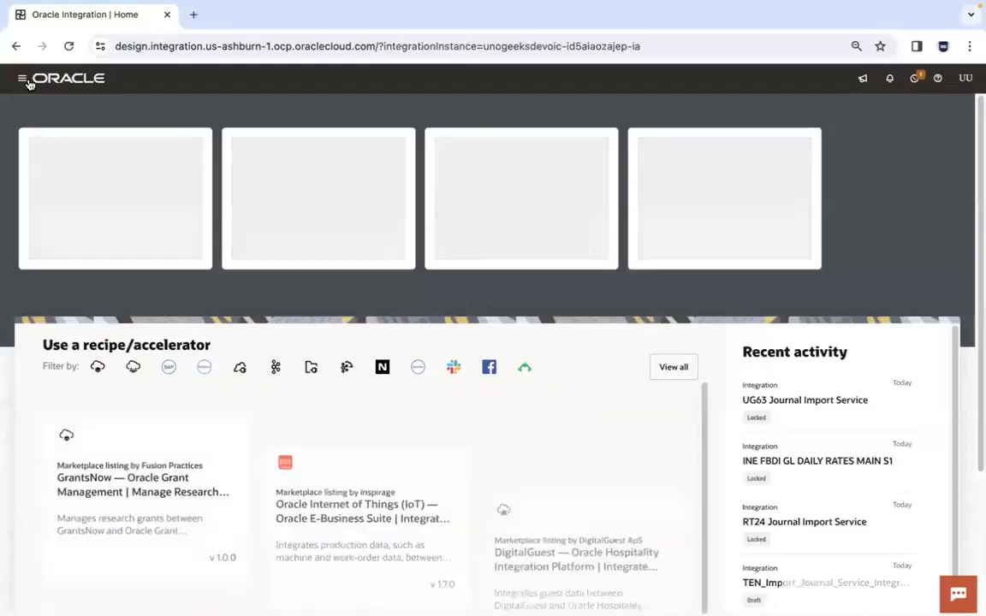
Open the UG63 project from the projects list
left_click(22, 78)
left_click(105, 171)
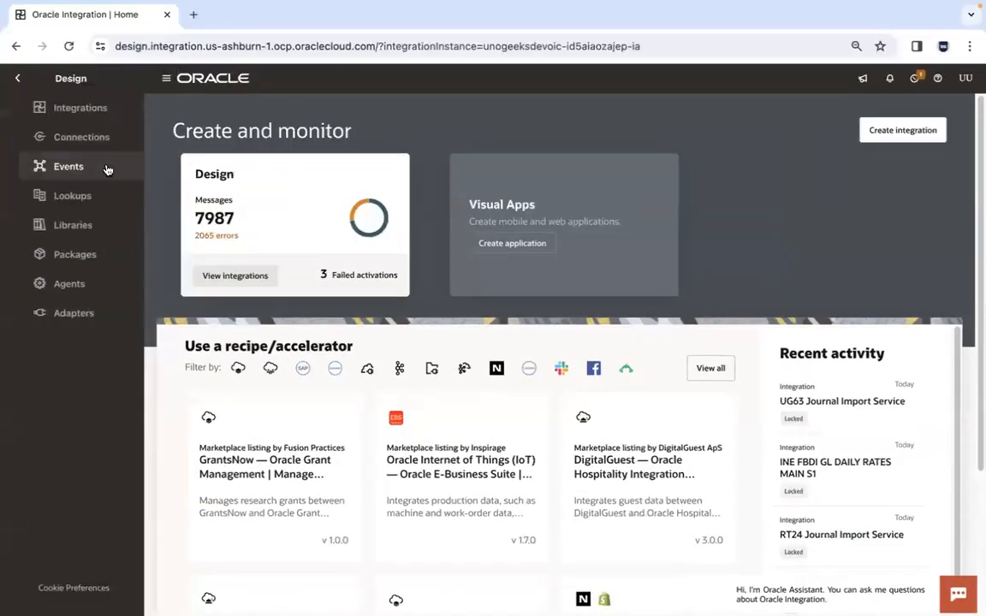
left_click(17, 78)
left_click(69, 142)
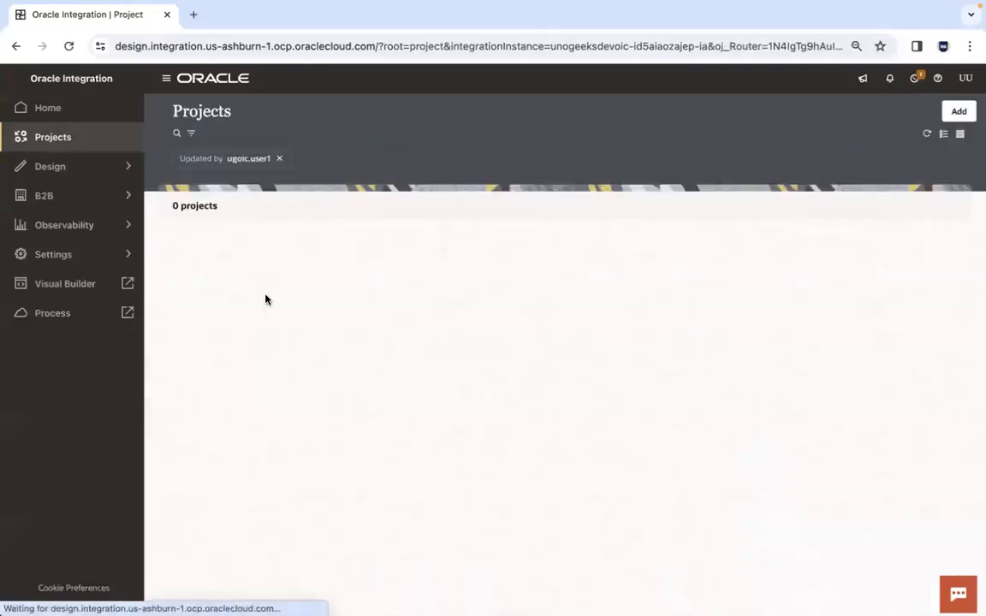
left_click(193, 306)
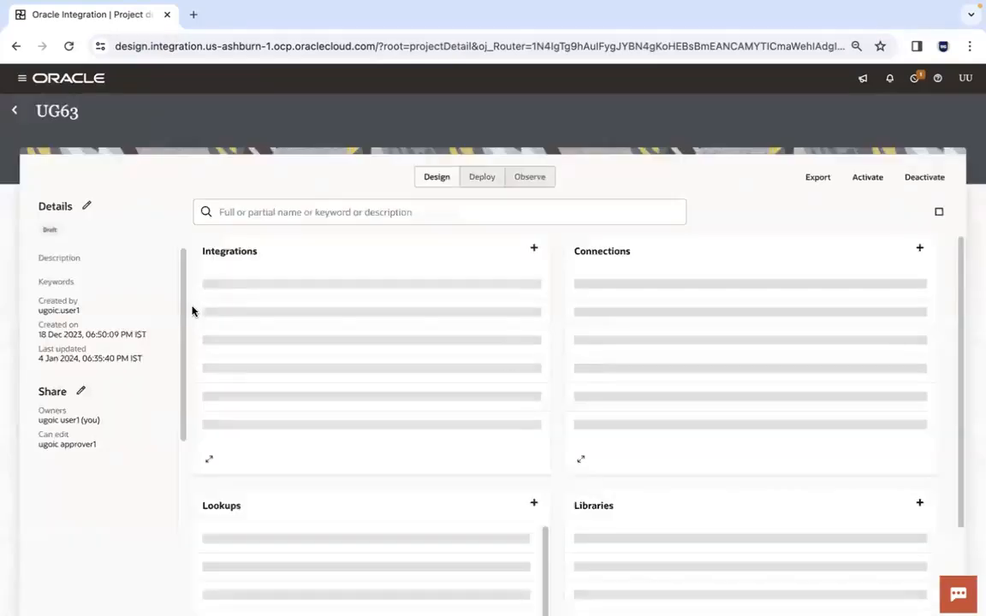
Start creating a new lookup in the UG63 project and switch to slide 7 in PowerPoint, which defines the required lookups
left_click(534, 505)
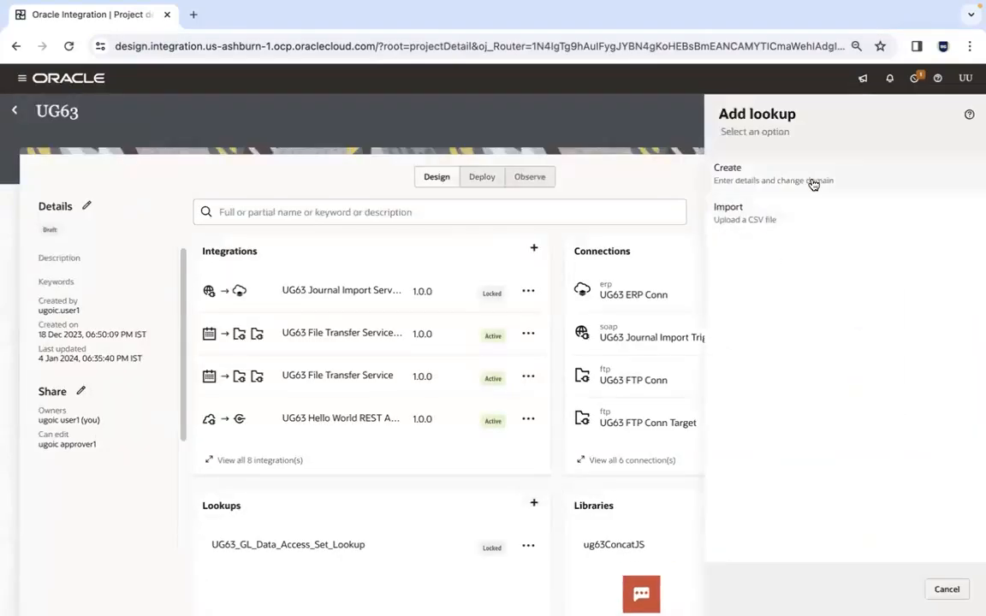
left_click(813, 182)
left_click(830, 584)
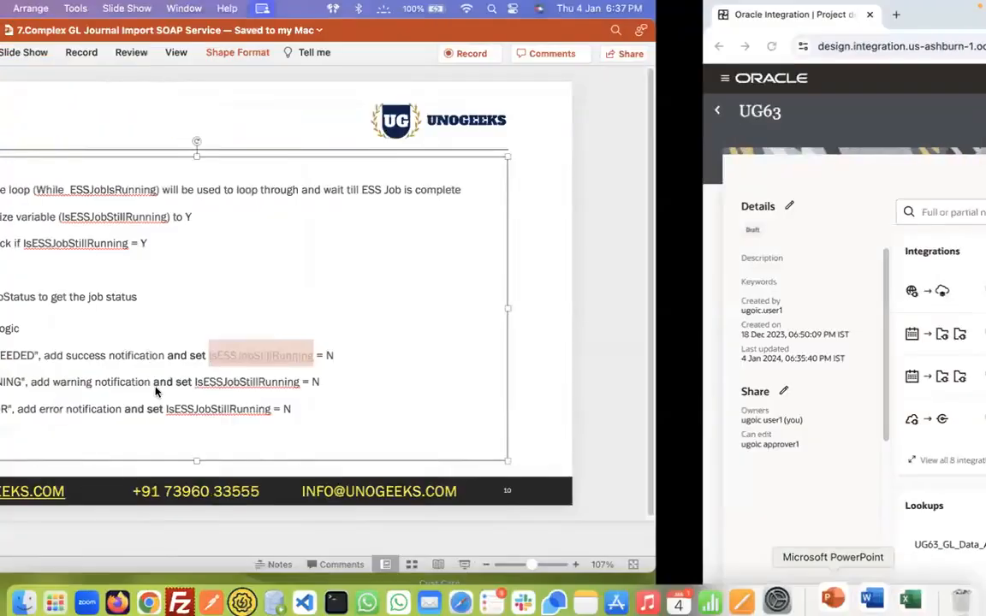
left_click(129, 324)
key("Up")
key("Up")
key("Up")
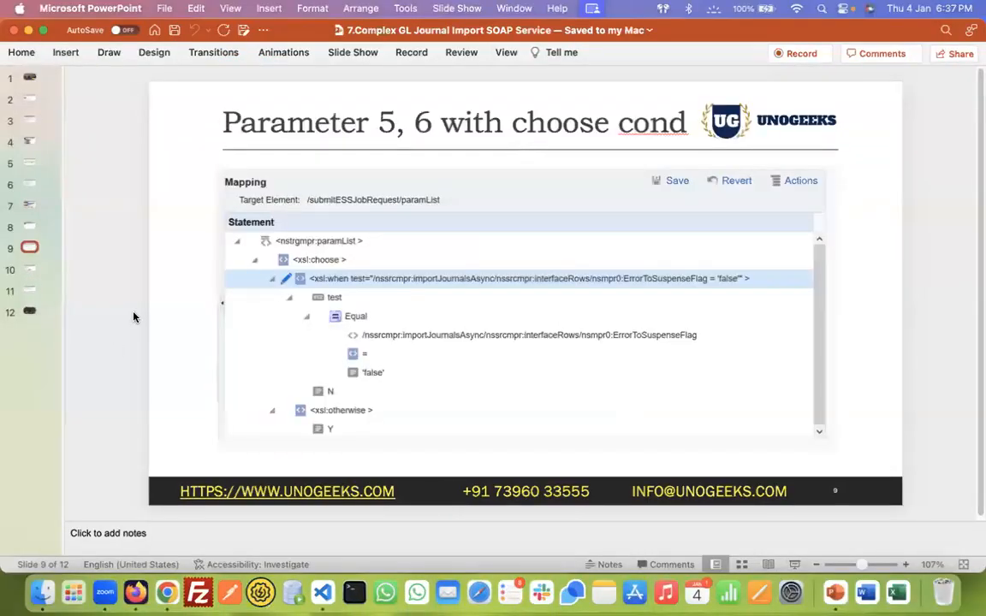
key("Up")
key("Up")
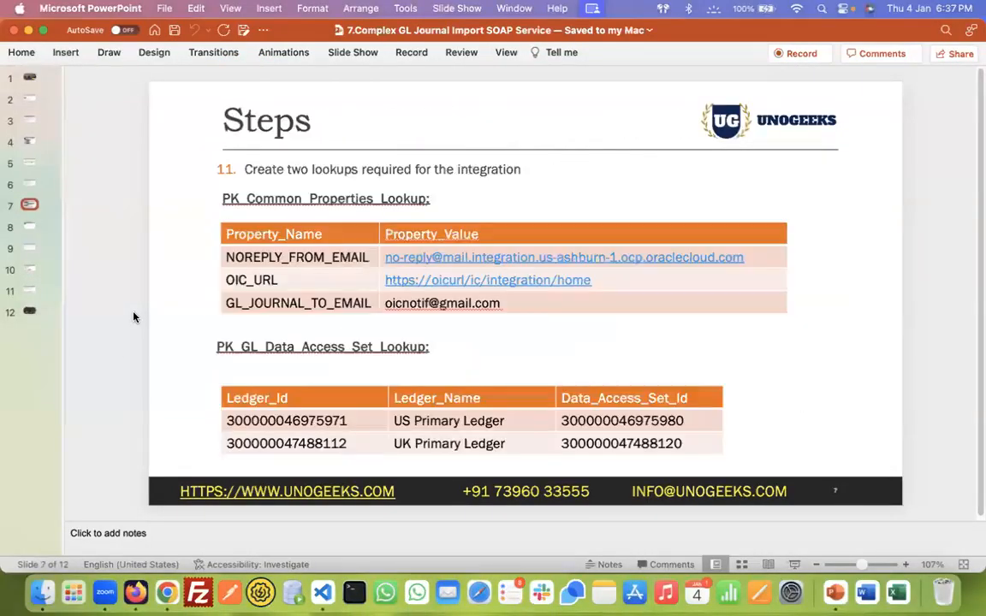
Copy PK_Common_Properties_Lookup from the slide and paste it as the new lookup's name in Chrome
left_click(220, 347)
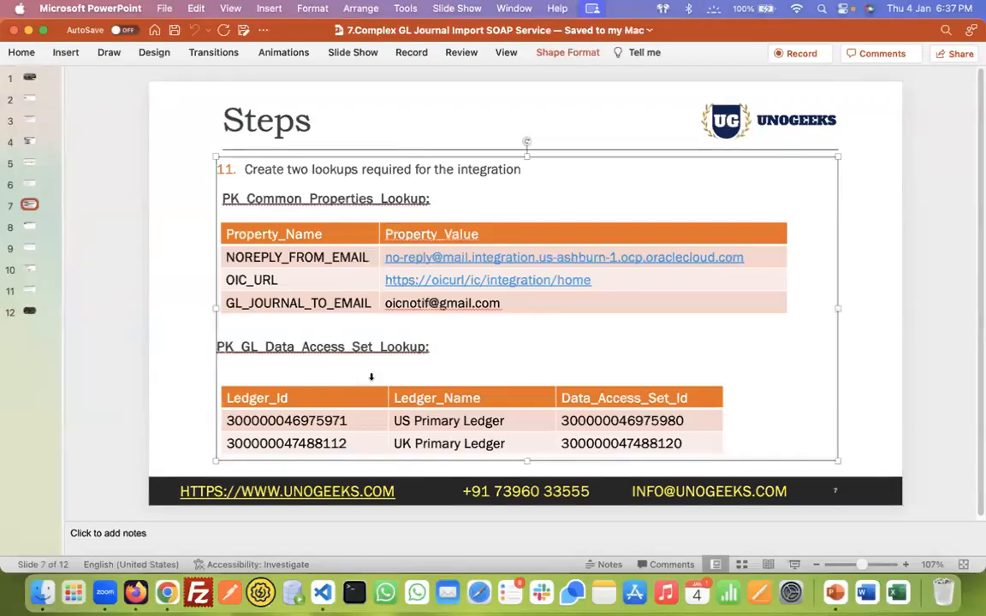
left_click_drag(221, 198, 430, 198)
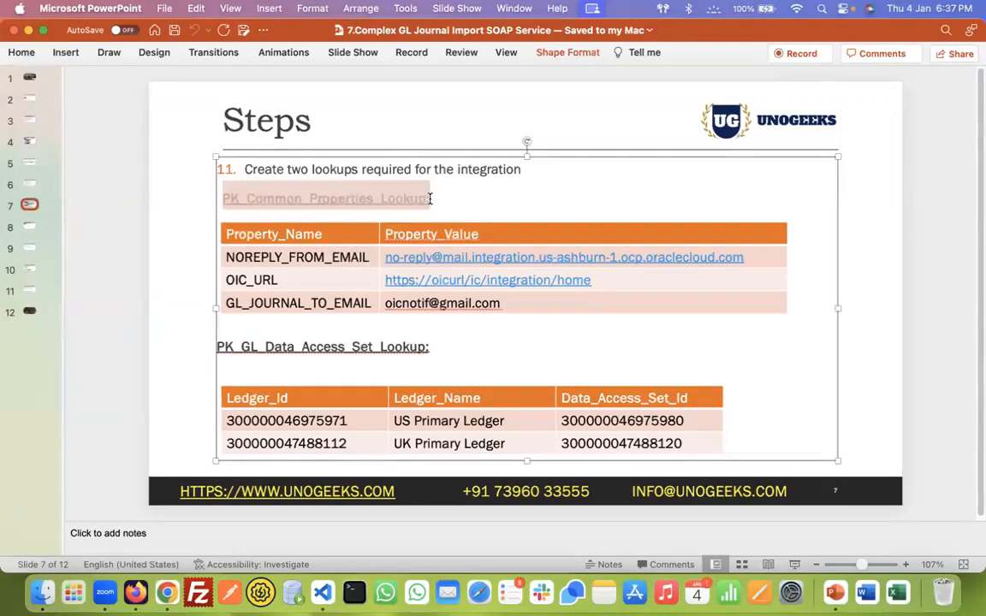
key("super+c")
key("super+Tab")
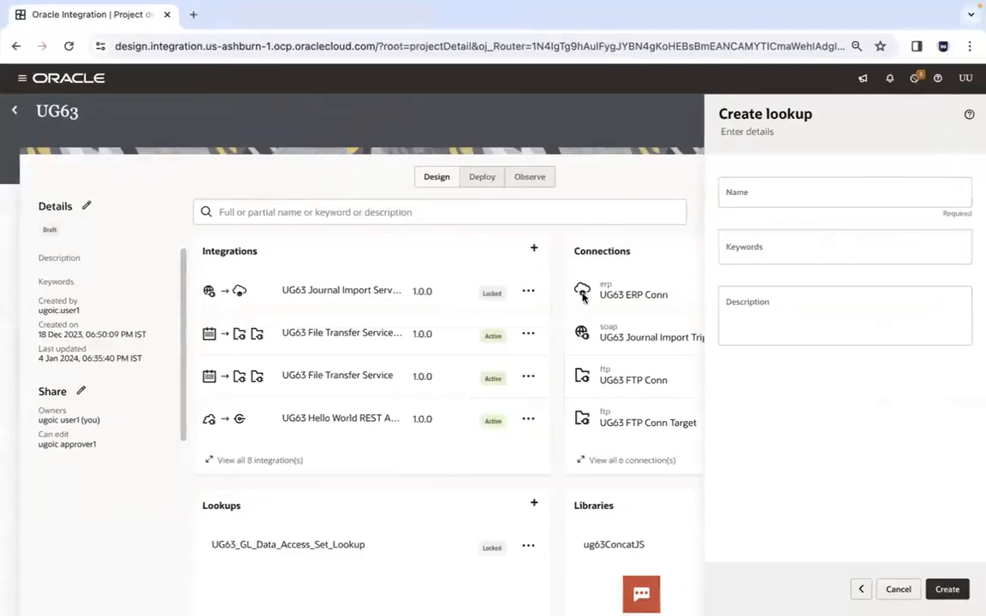
left_click(750, 185)
key("super+v")
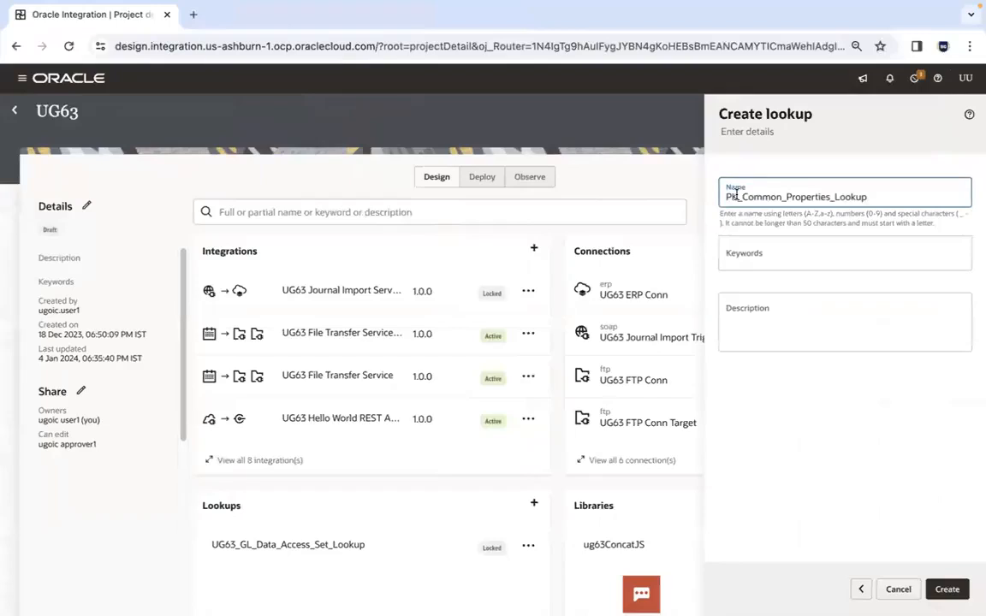
Replace the name's PK prefix with UG63 and create the UG63_Common_Properties_Lookup lookup
left_click(739, 196)
key("BackSpace")
key("BackSpace")
type("UG63")
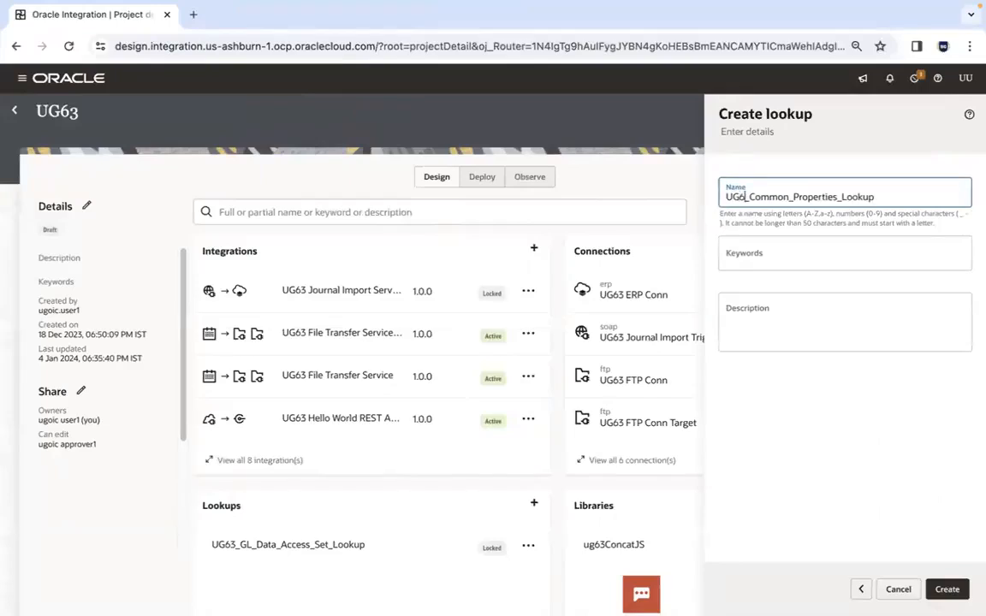
left_click(948, 589)
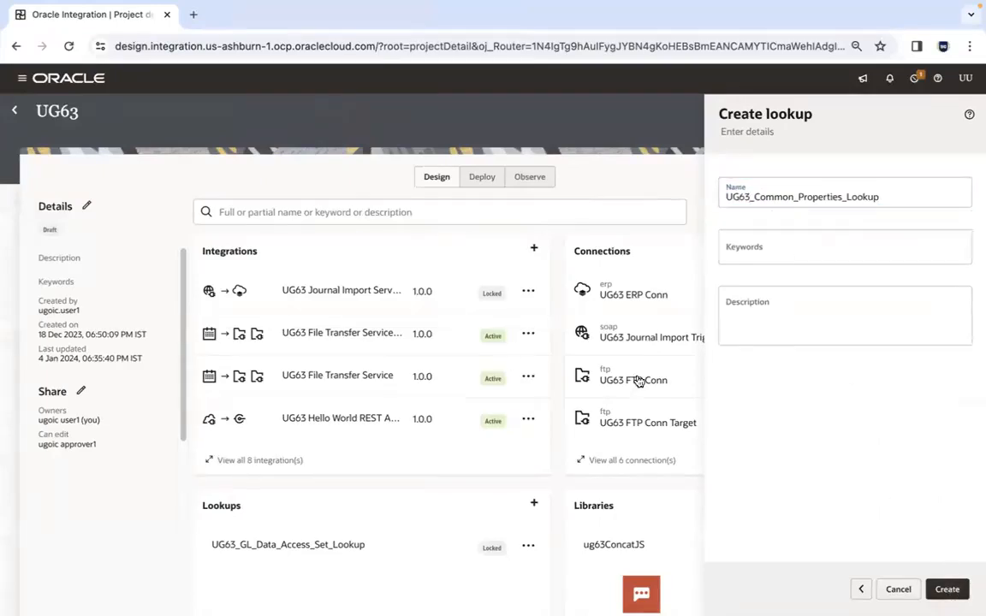
Copy the first column heading from the PowerPoint slide's properties table and rename the lookup's first domain as Property_Name
key("super+Tab")
left_click(349, 233)
key("Tab")
key("shift+Tab")
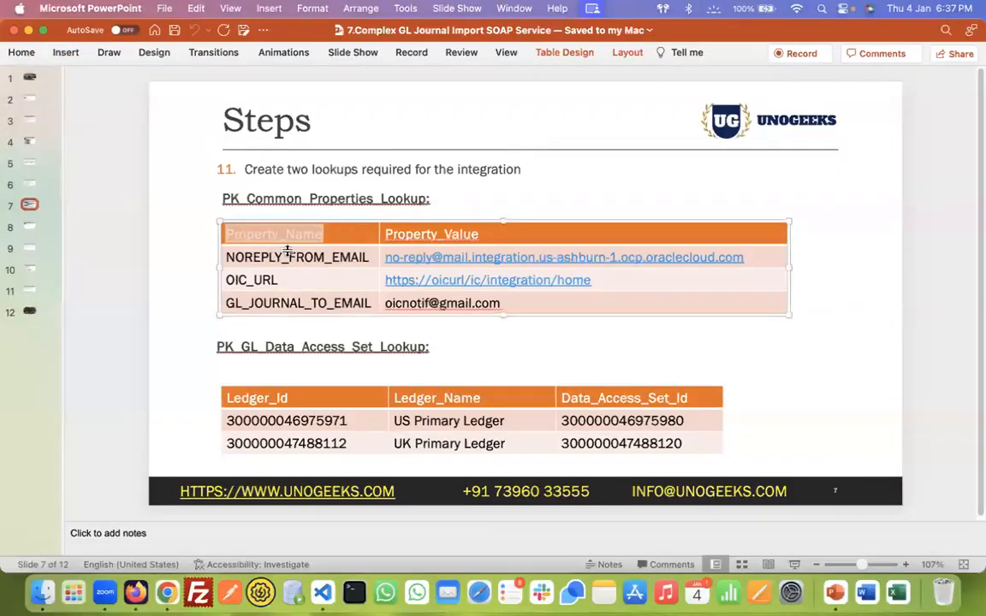
key("super+Tab")
left_click(321, 237)
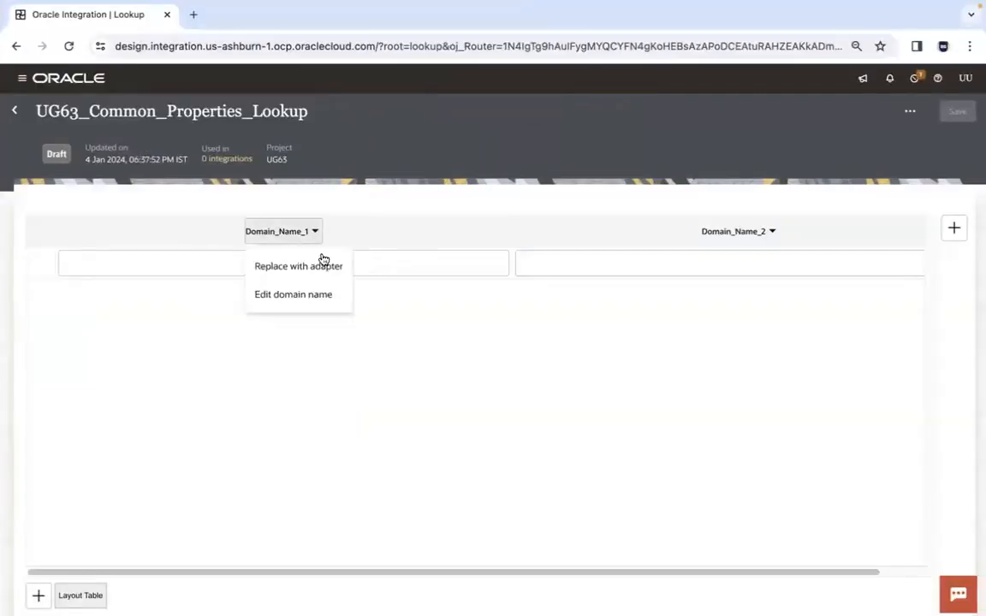
left_click(321, 293)
key("ctrl+a")
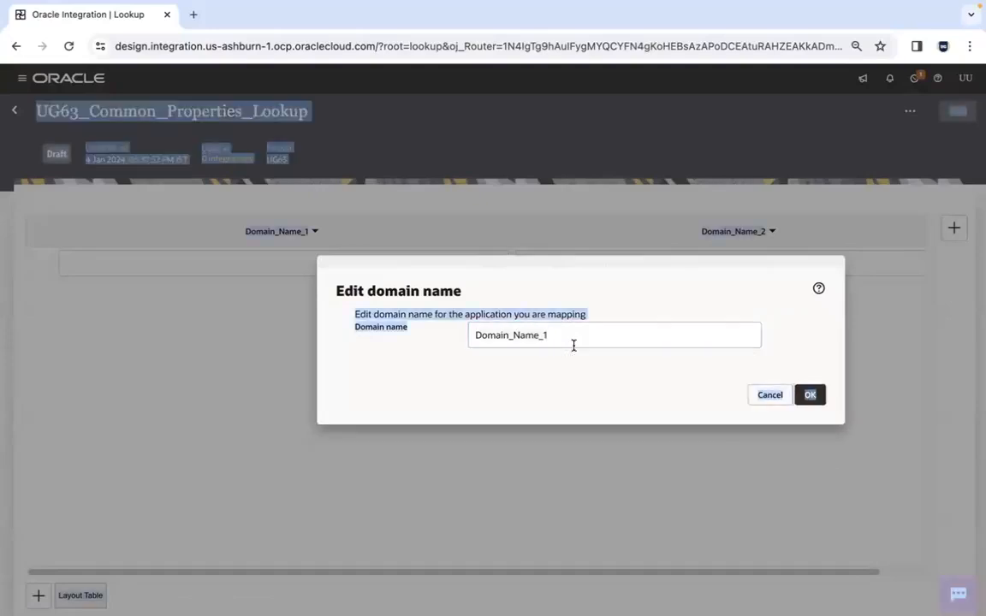
left_click(574, 335)
key("ctrl+a")
key("ctrl+v")
left_click(810, 414)
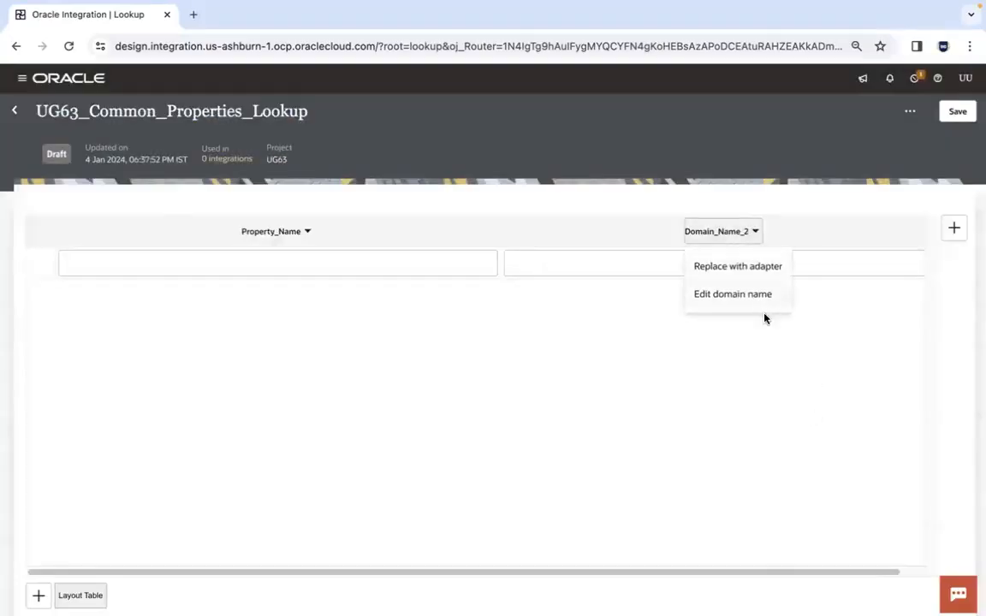
Rename the lookup's second domain as Property_Value
left_click(762, 301)
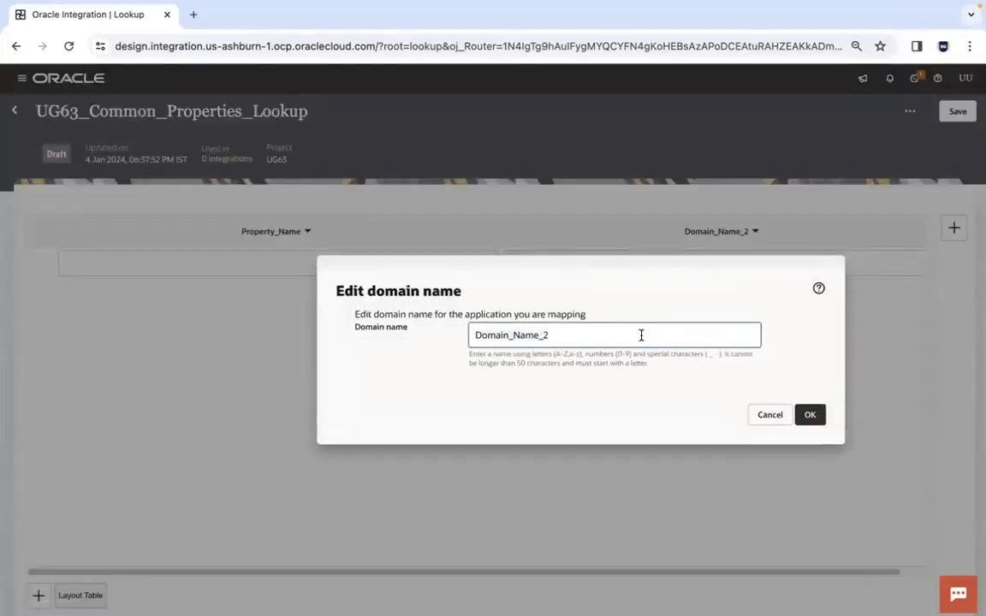
key("ctrl+a")
key("ctrl+v")
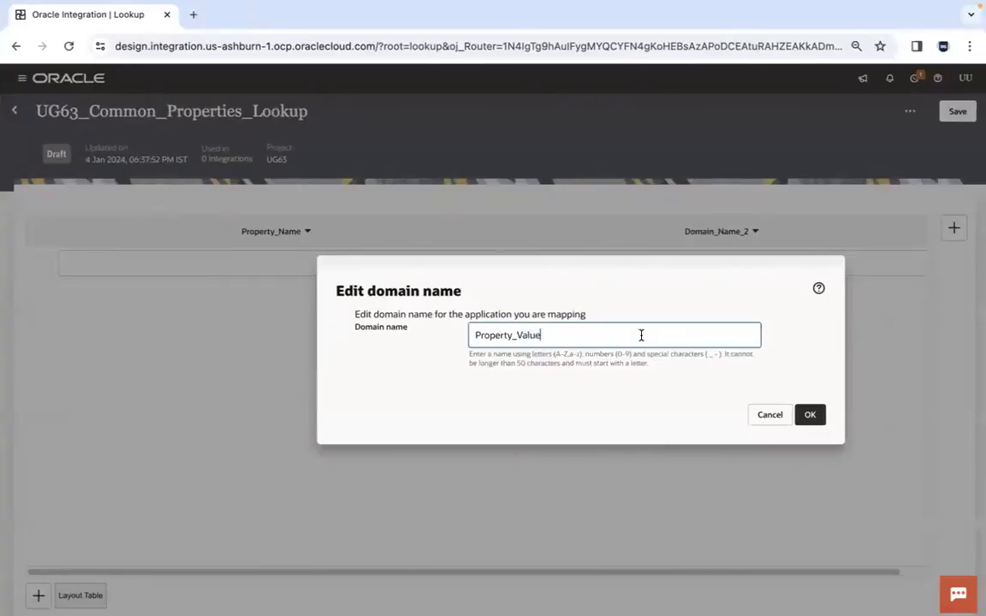
left_click(810, 414)
Copy NOREPLY_FROM_EMAIL from the PowerPoint slide into the first row's Property_Name cell
key("ctrl+Left")
double_click(317, 259)
key("ctrl+Right")
left_click(345, 262)
key("cmd+v")
key("Tab")
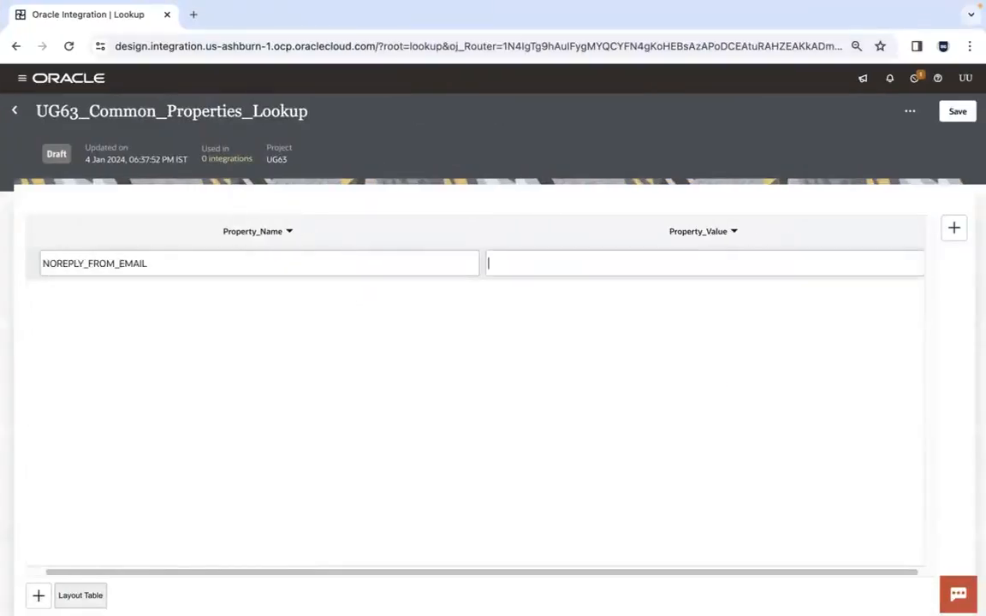
Copy the no-reply sender e-mail address from the PowerPoint slide into the first row's Property_Value cell
key("ctrl+Left")
key("Tab")
key("super+c")
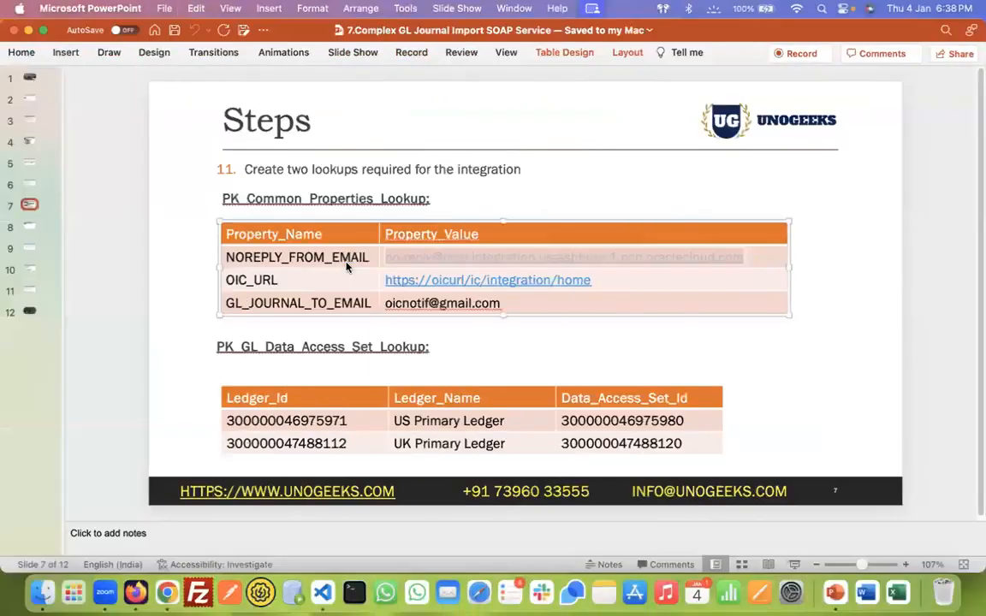
key("ctrl+Right")
key("super+v")
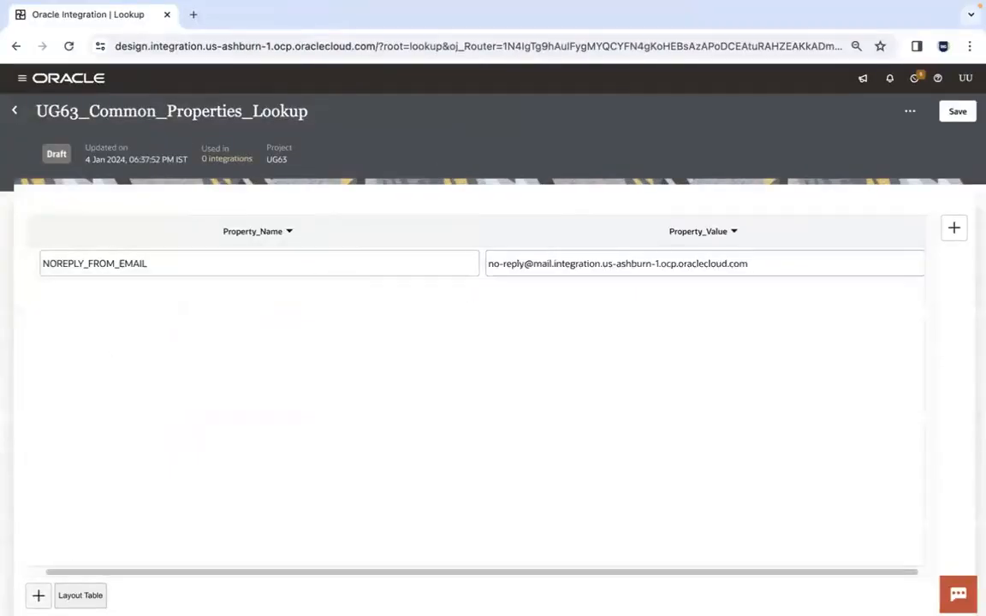
Add a second row to the lookup and enter GL_JOURNAL_TO_EMAIL, copied from the PowerPoint slide, as its Property_Name
left_click(38, 595)
key("ctrl+Left")
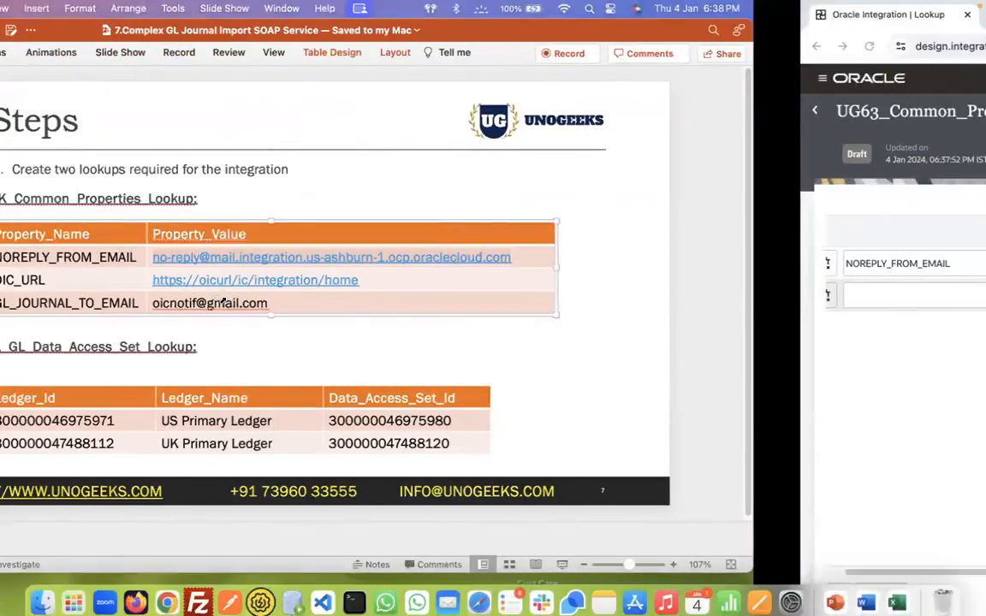
double_click(224, 303)
key("super+c")
key("ctrl+Right")
left_click(225, 295)
key("super+v")
scroll(206, 572, "left", 2)
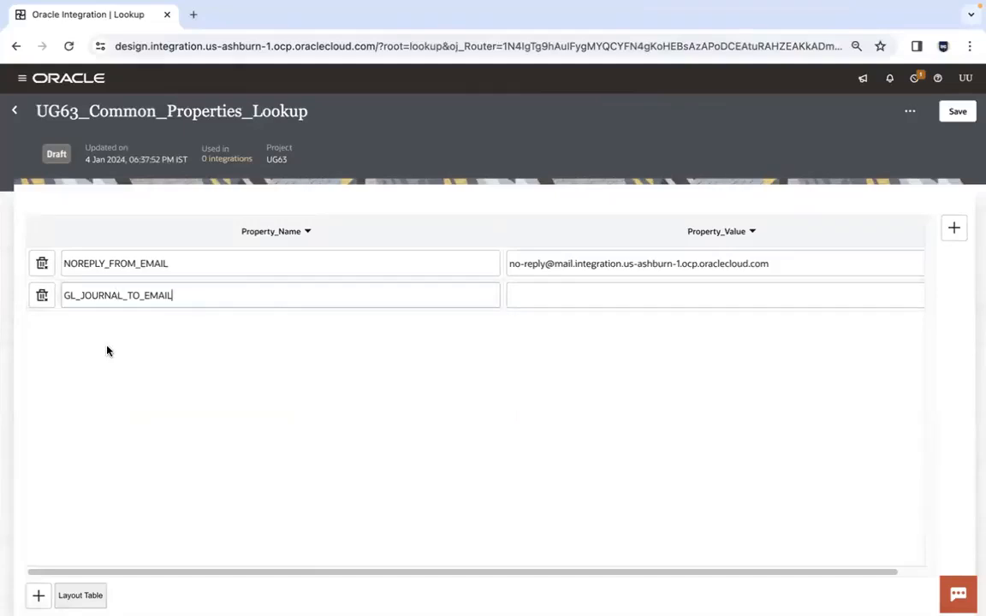
Copy the recipient's e-mail address from the PowerPoint slide into the Property_Value cell of GL_JOURNAL_TO_EMAIL
left_click(604, 294)
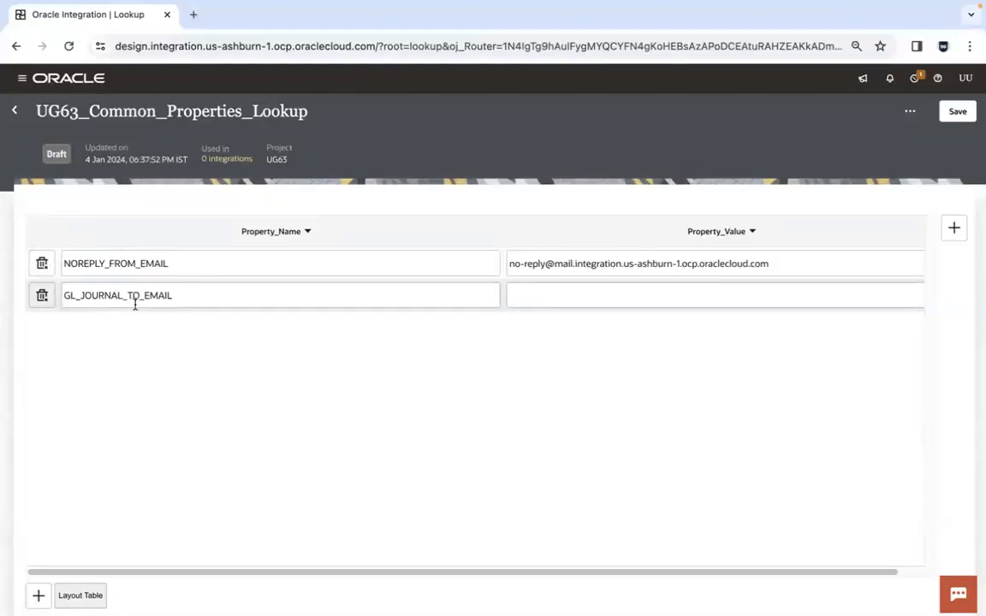
key("ctrl+Left")
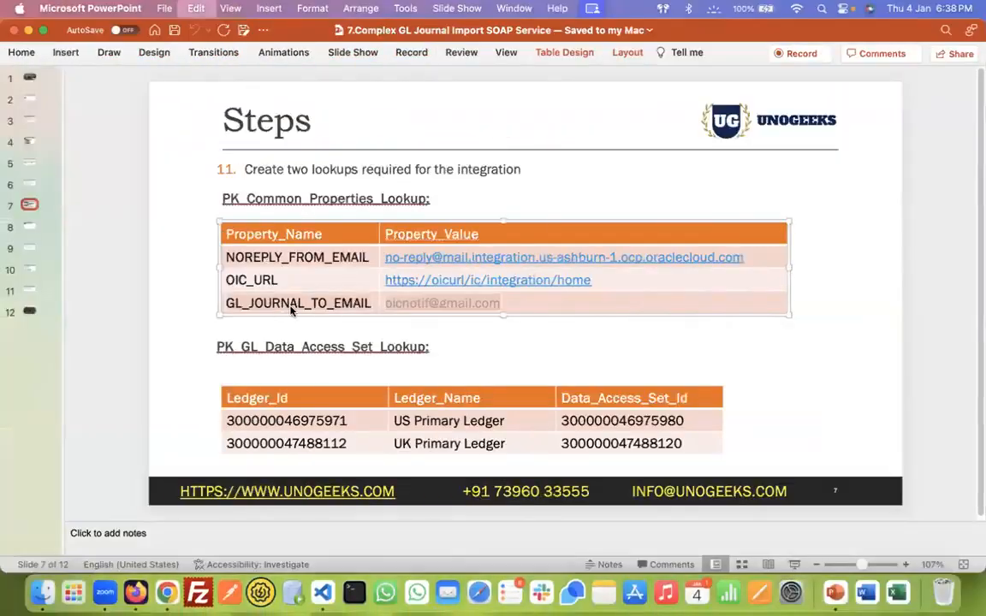
key("ctrl+Right")
key("ctrl+v")
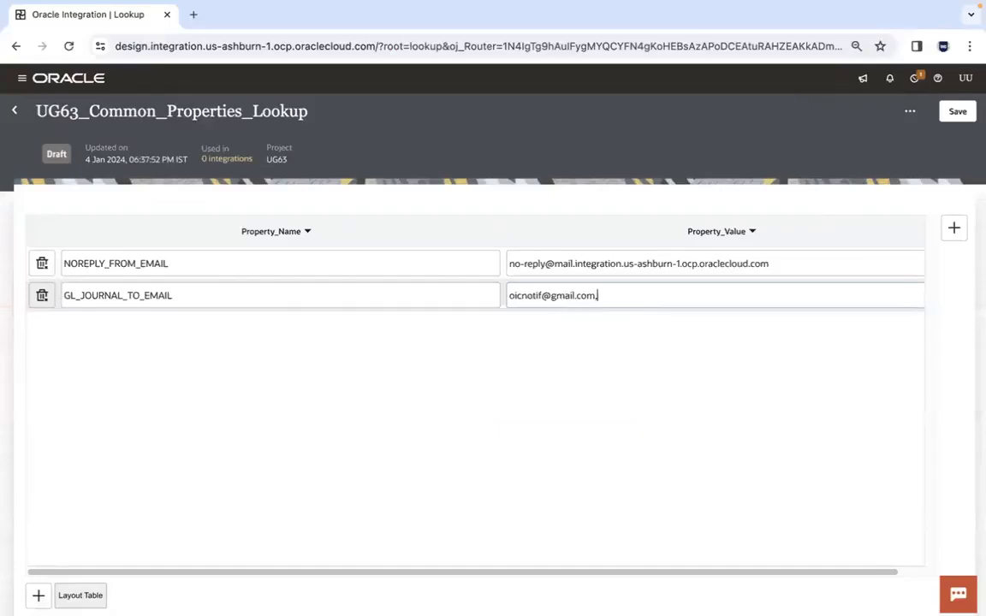
Try listing additional comma-separated recipient e-mail addresses in the GL_JOURNAL_TO_EMAIL value and remove them
key("ctrl+v")
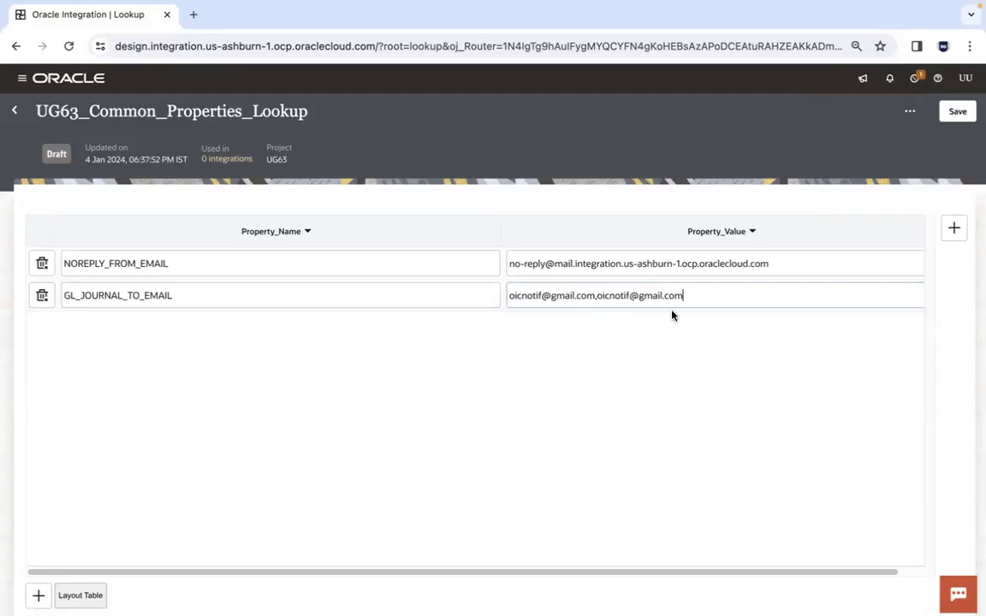
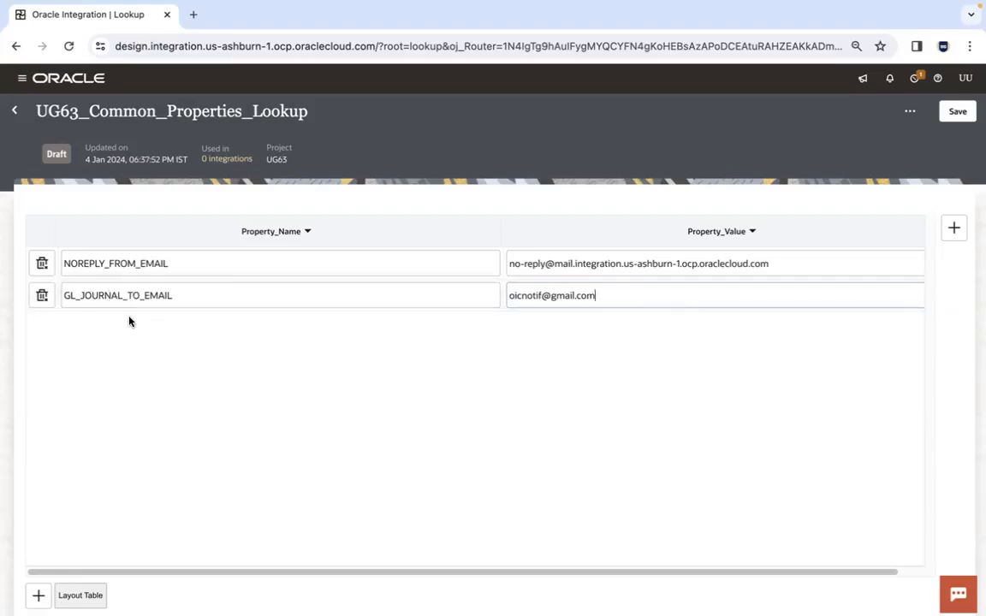
Add a third row to the lookup and enter AR_INVOICES_TO_EMAIL as its Property_Name
left_click(38, 595)
left_click(108, 329)
type("AR_INVOICES_TO_EMAIL")
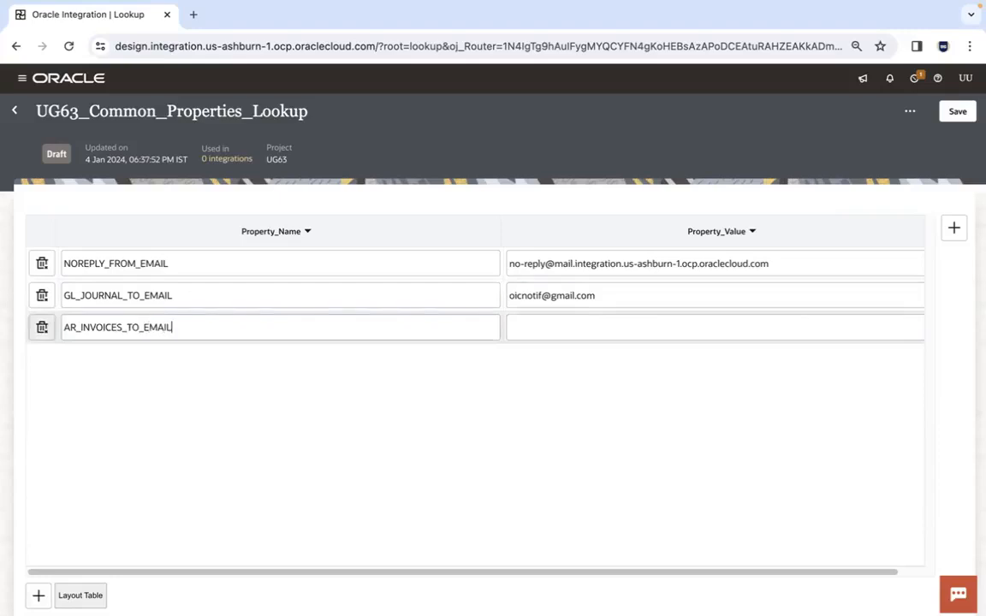
Try a sample recipient e-mail address as the AR_INVOICES_TO_EMAIL value and delete that row from the lookup
key("Tab")
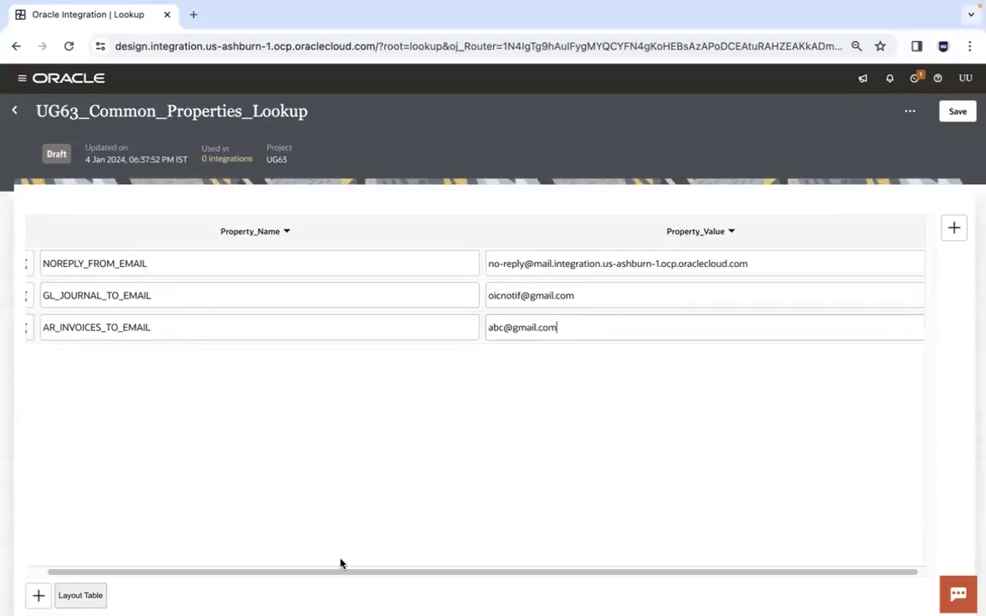
left_click_drag(339, 567, 275, 568)
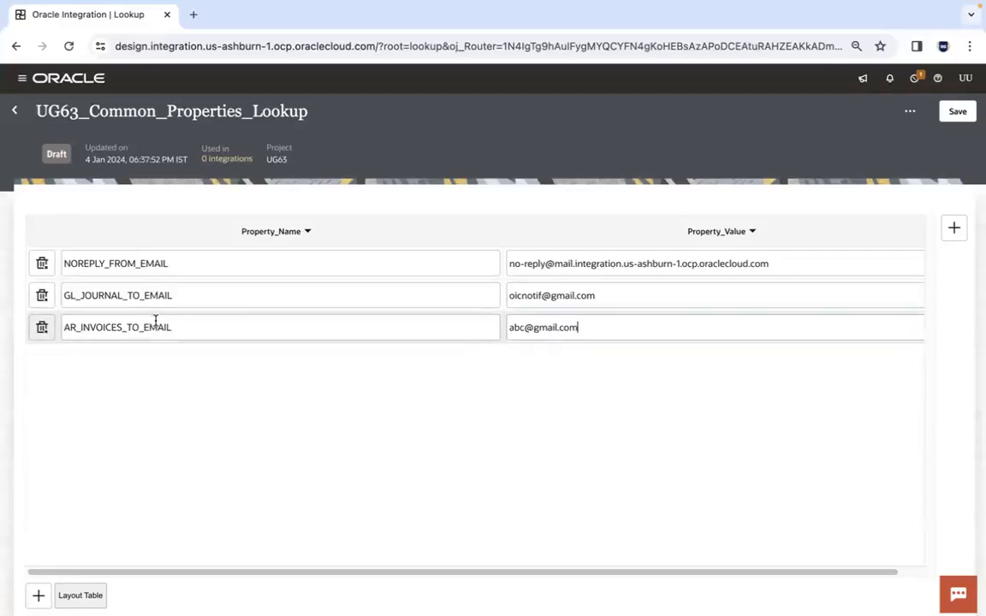
left_click(42, 329)
Review the two remaining lookup rows, and switch to Firefox to look at the success notification's From field
left_click(248, 268)
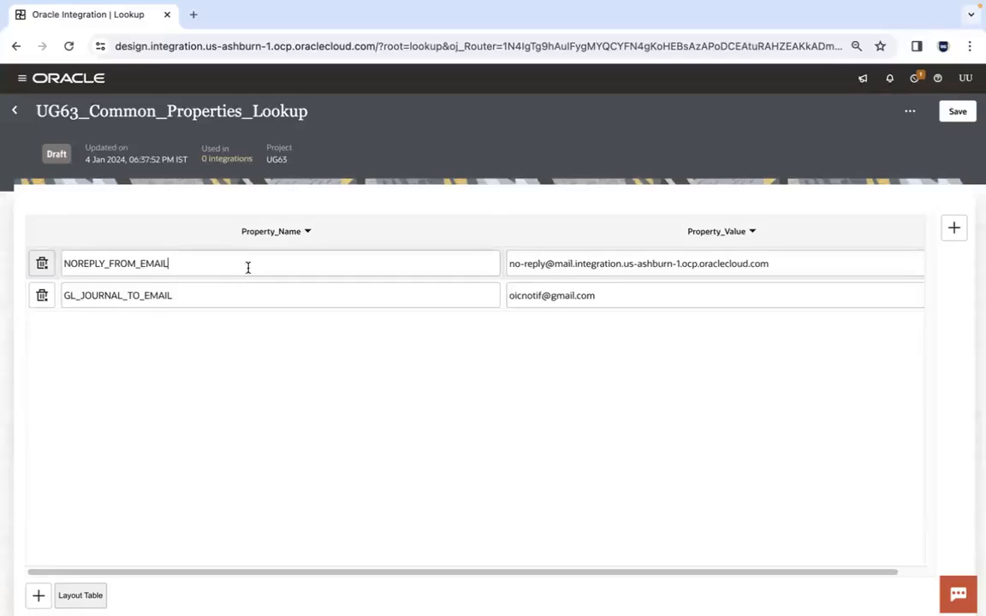
left_click(355, 291)
left_click(633, 294)
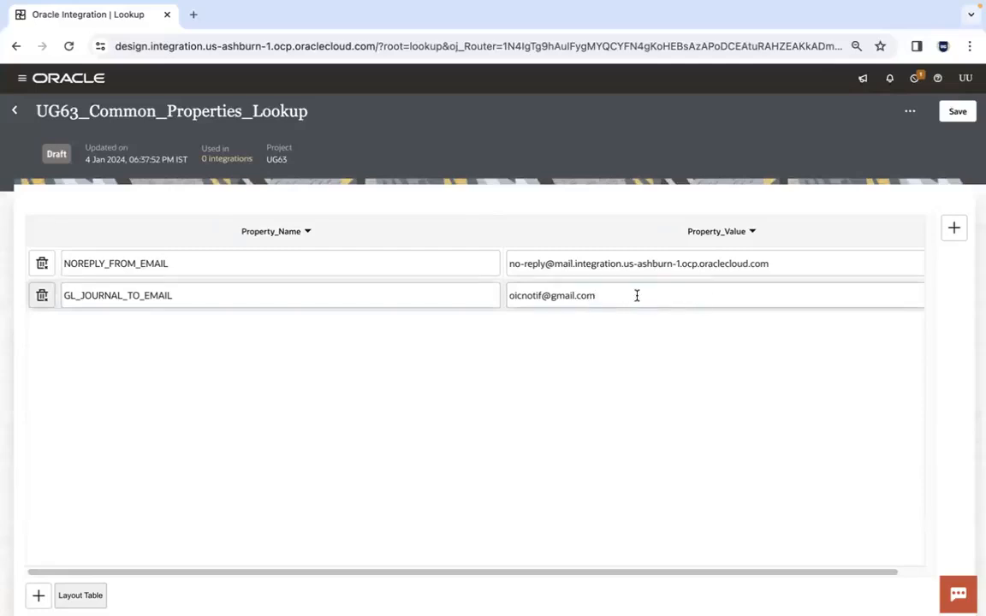
key("super+Tab")
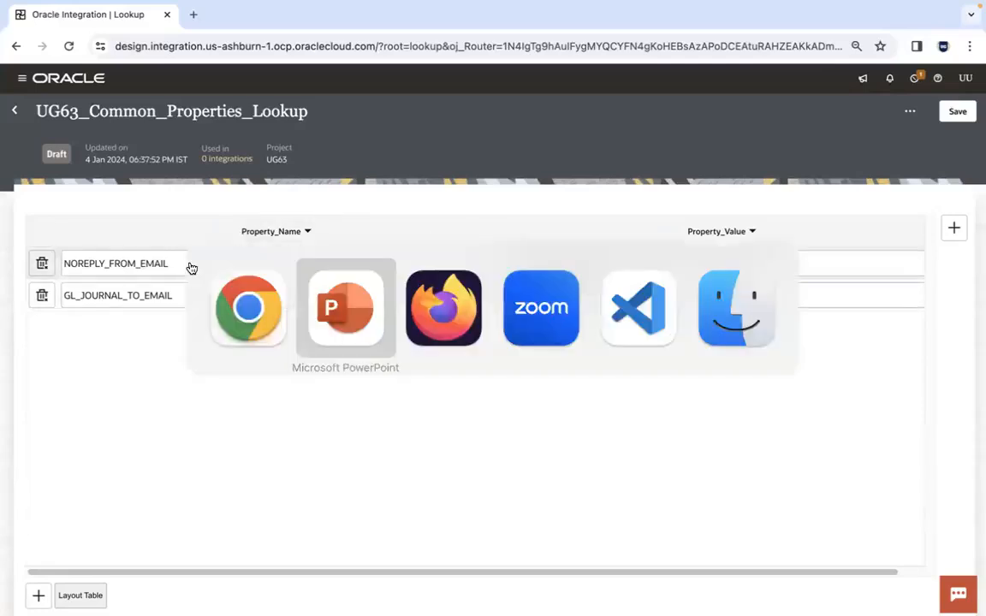
key("super+Tab")
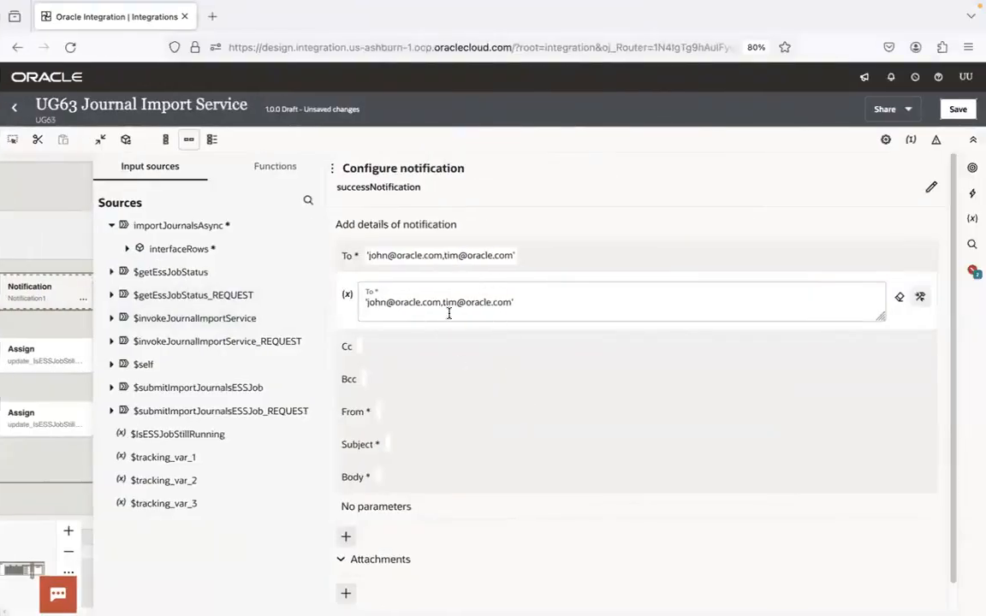
left_click(425, 412)
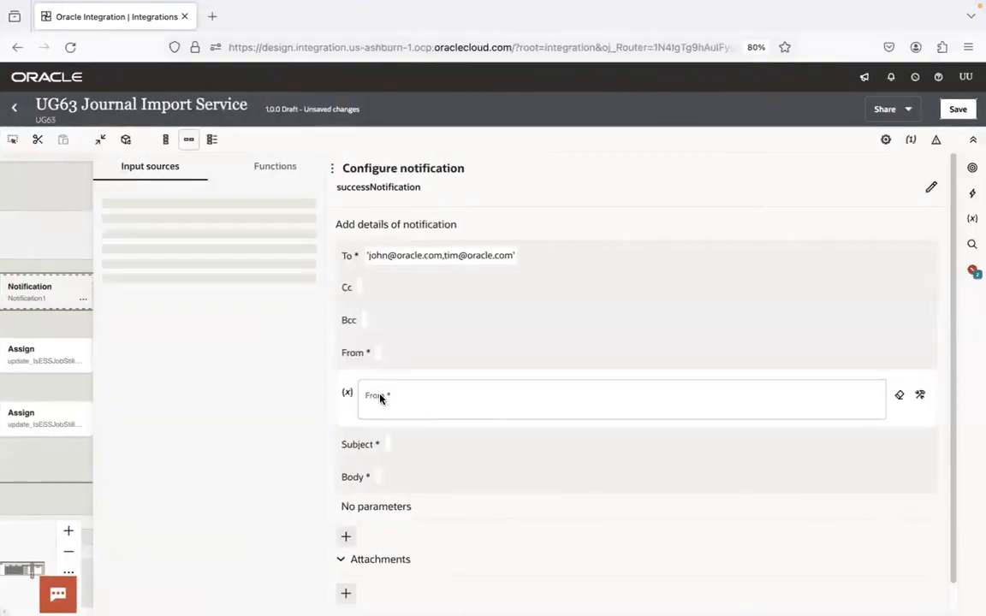
Switch to Chrome, open Oracle Integration's Notifications settings in a new tab, and examine the default From address given for senders
key("super+Tab")
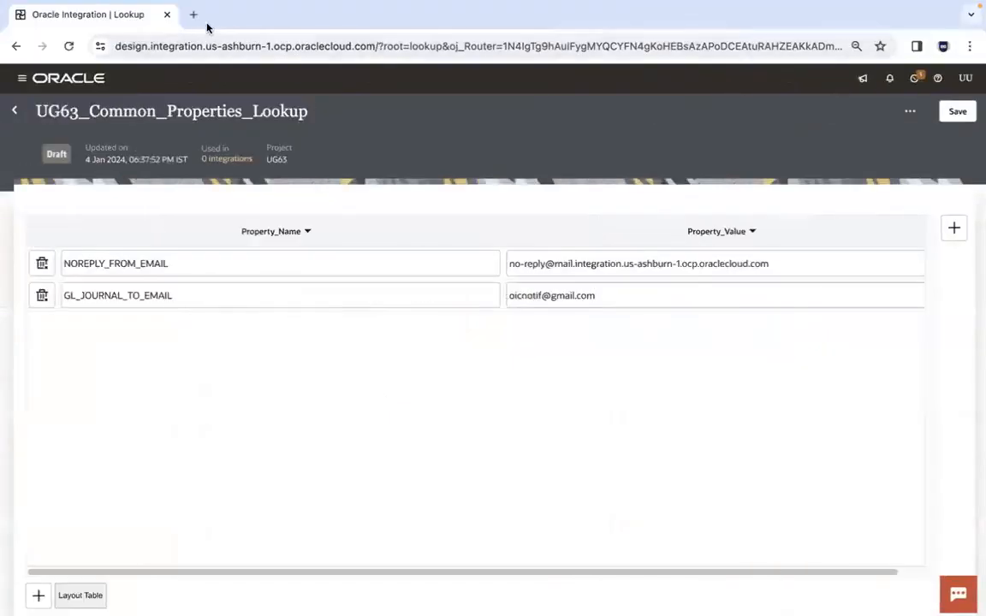
left_click(195, 14)
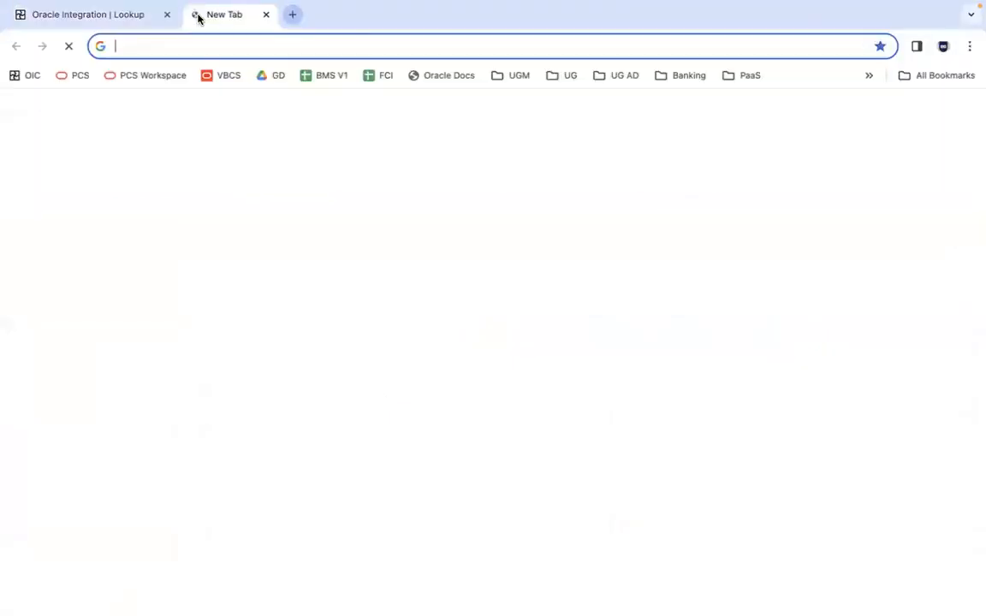
left_click(32, 75)
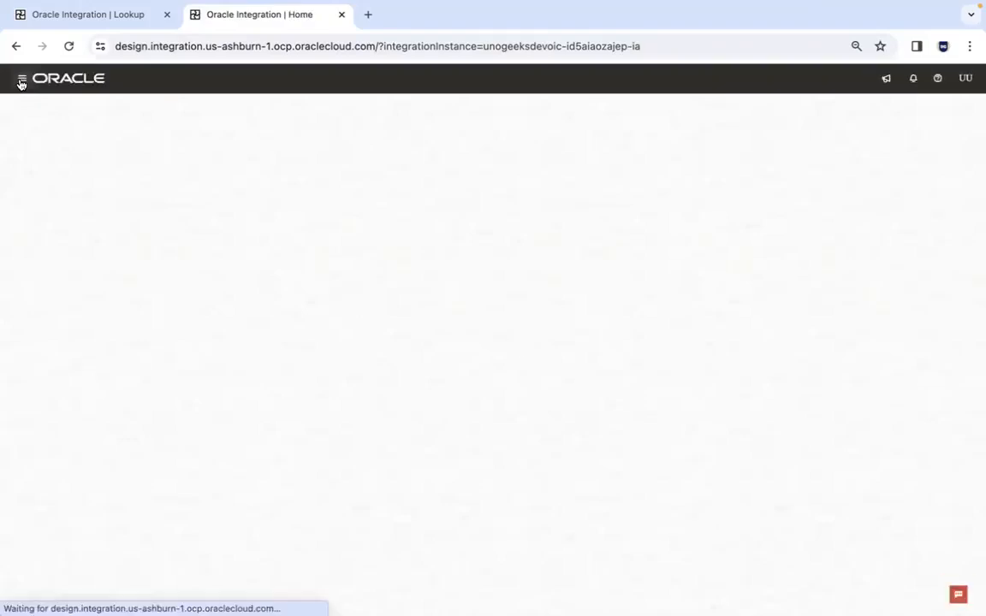
left_click(20, 82)
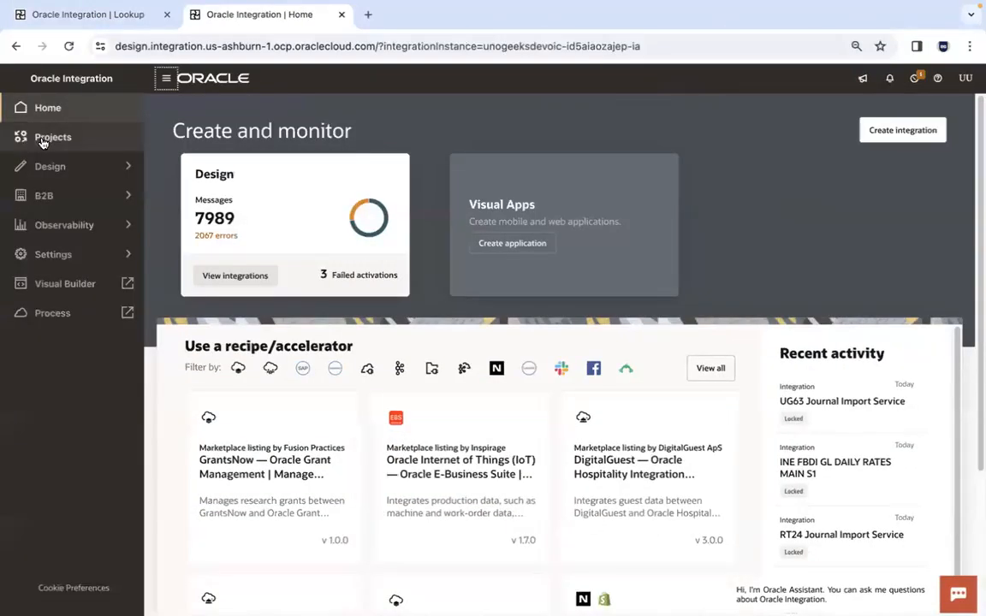
left_click(87, 252)
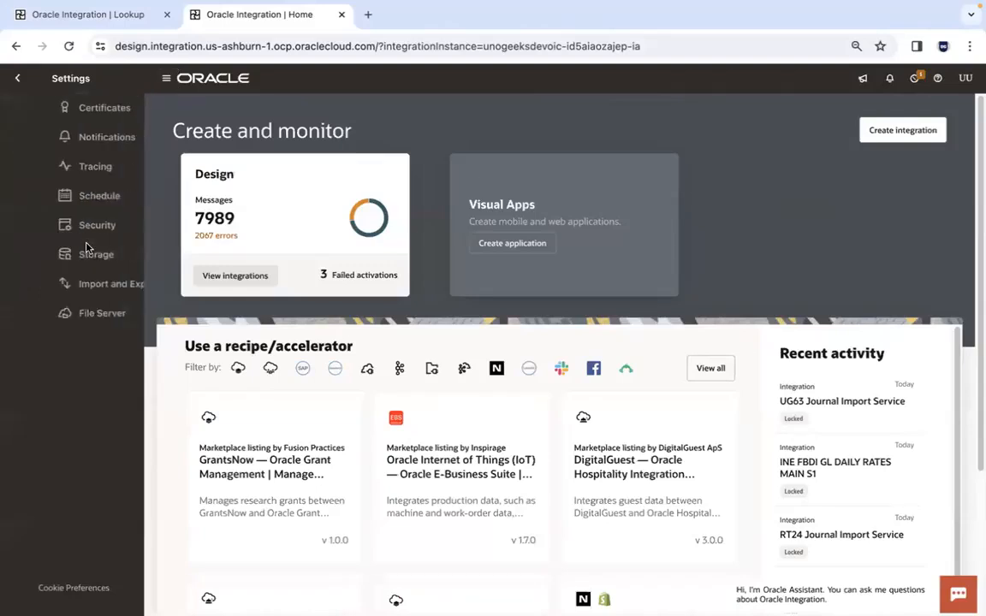
left_click(86, 140)
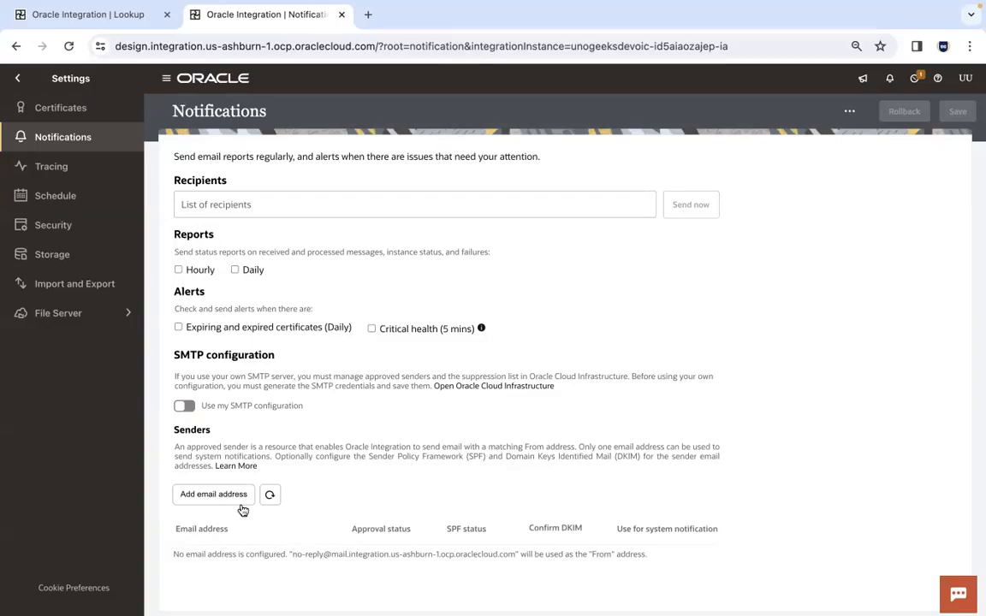
left_click_drag(292, 554, 325, 554)
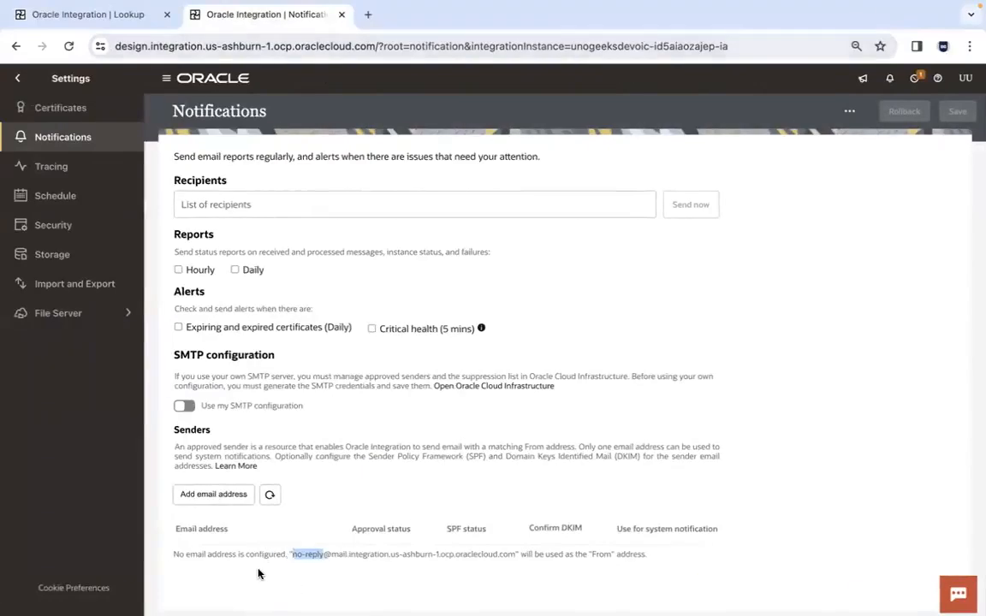
left_click(259, 570)
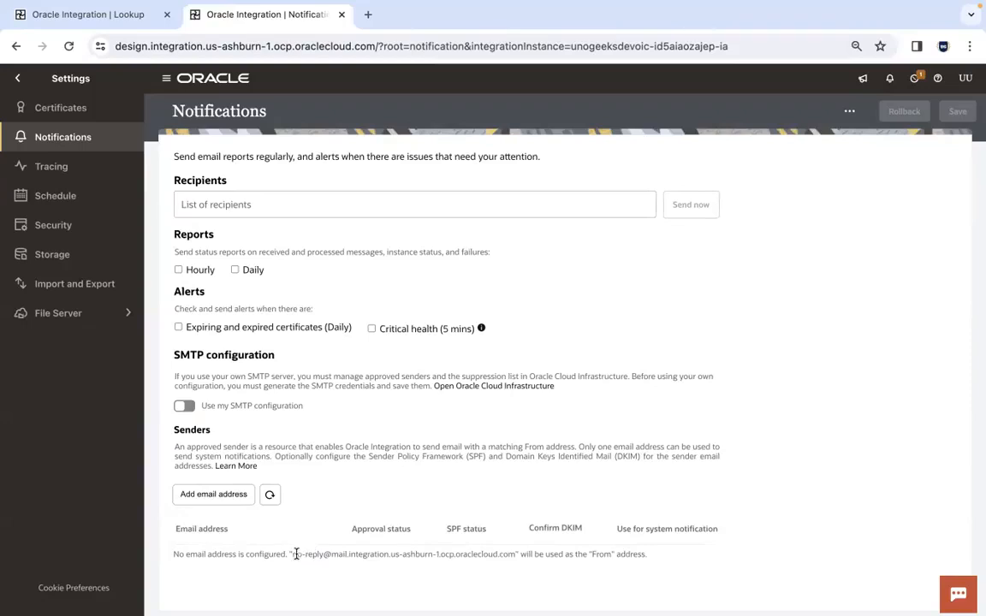
left_click_drag(292, 553, 512, 553)
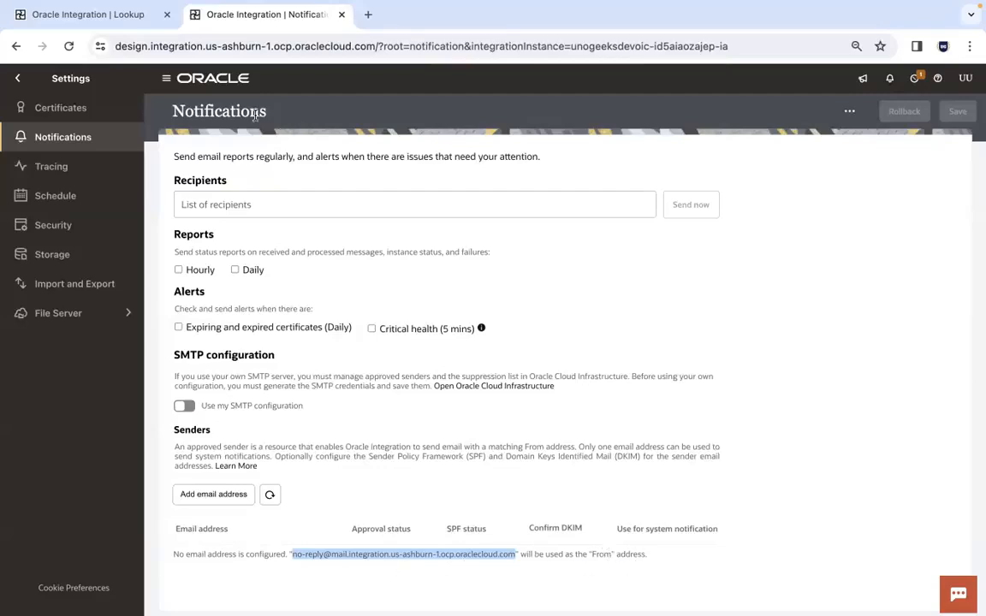
Return to UG63_Common_Properties_Lookup and save it
left_click(121, 15)
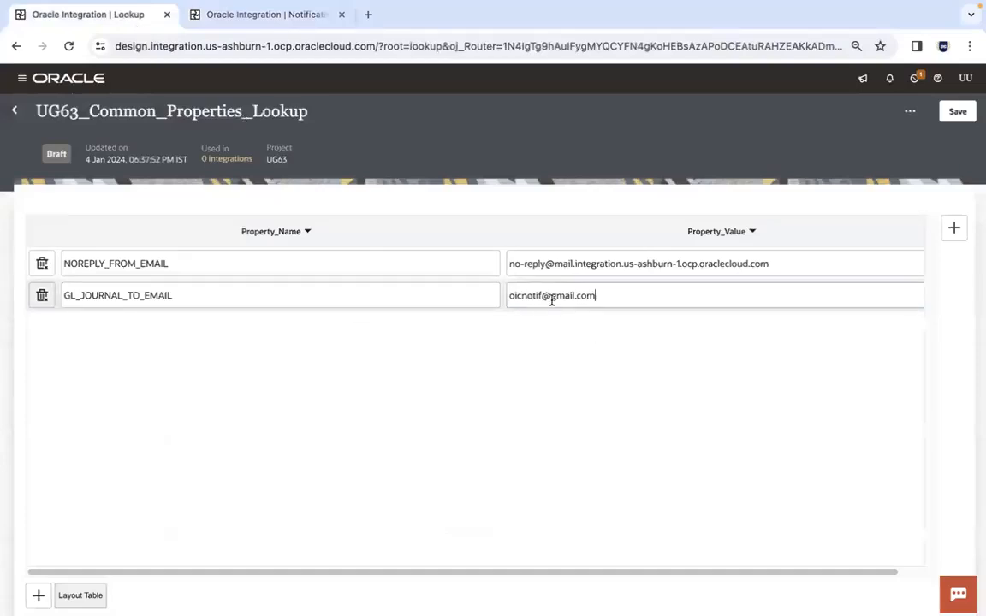
left_click(511, 262)
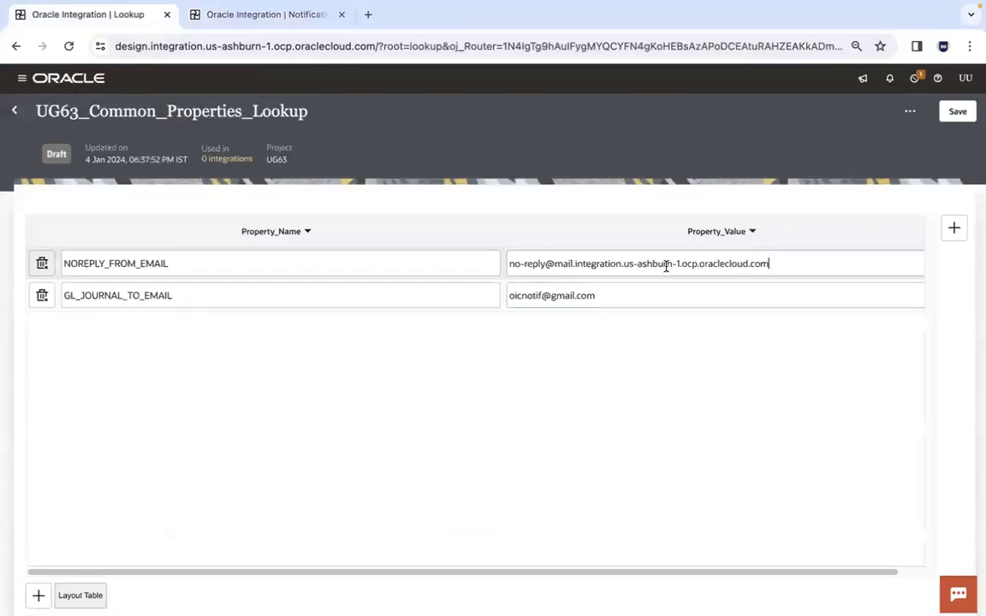
left_click(956, 115)
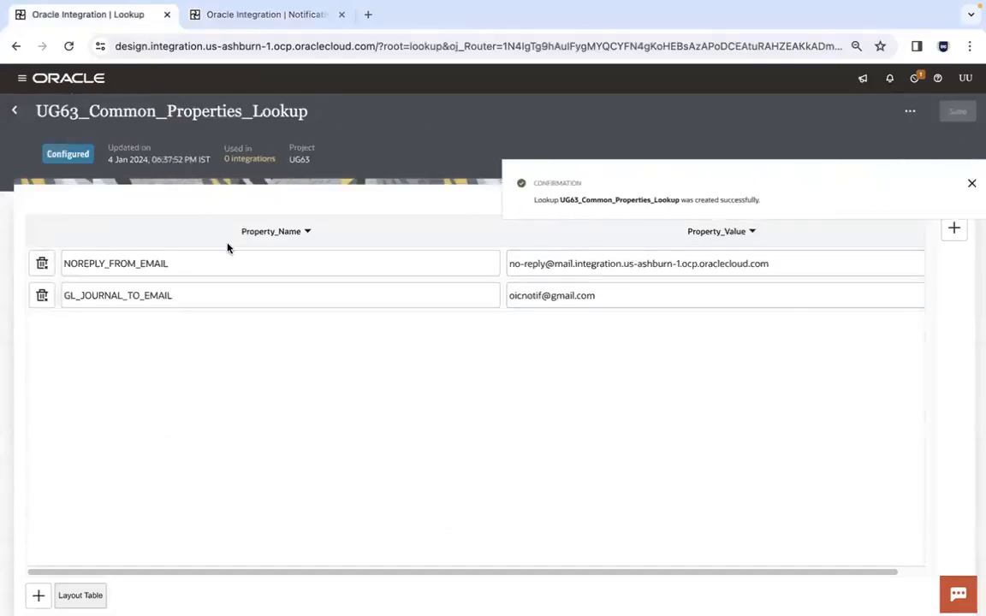
Switch to Firefox and replace the sample To addresses of successNotification with the Integration Cloud lookupValue function
key("super+Tab")
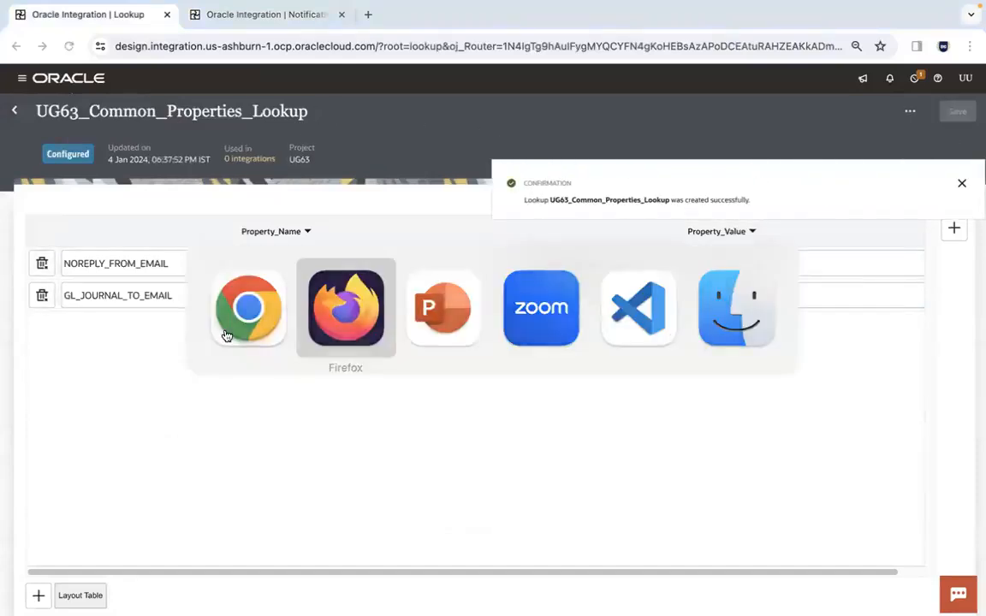
left_click(495, 256)
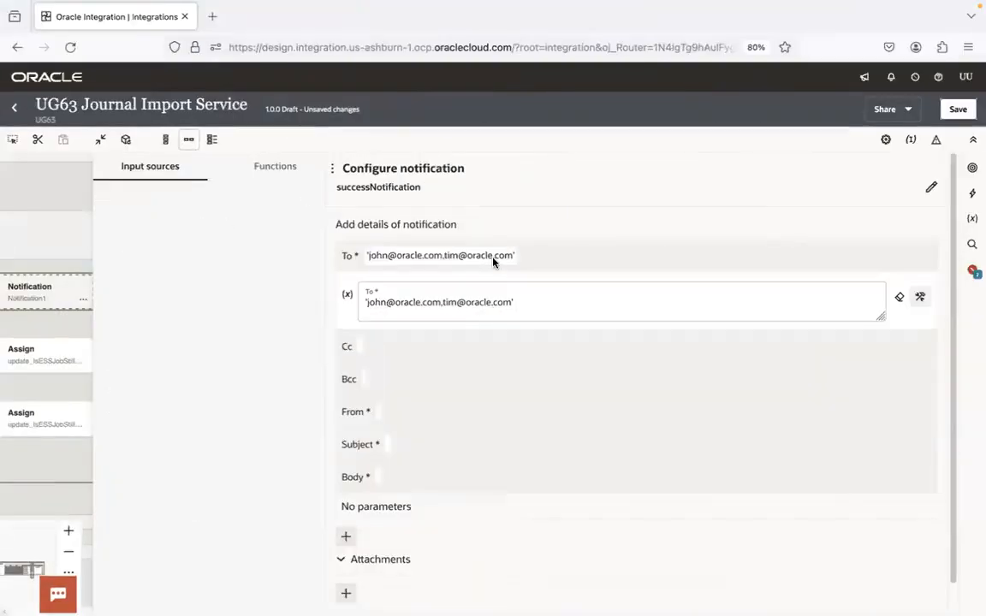
key("super+a")
key("BackSpace")
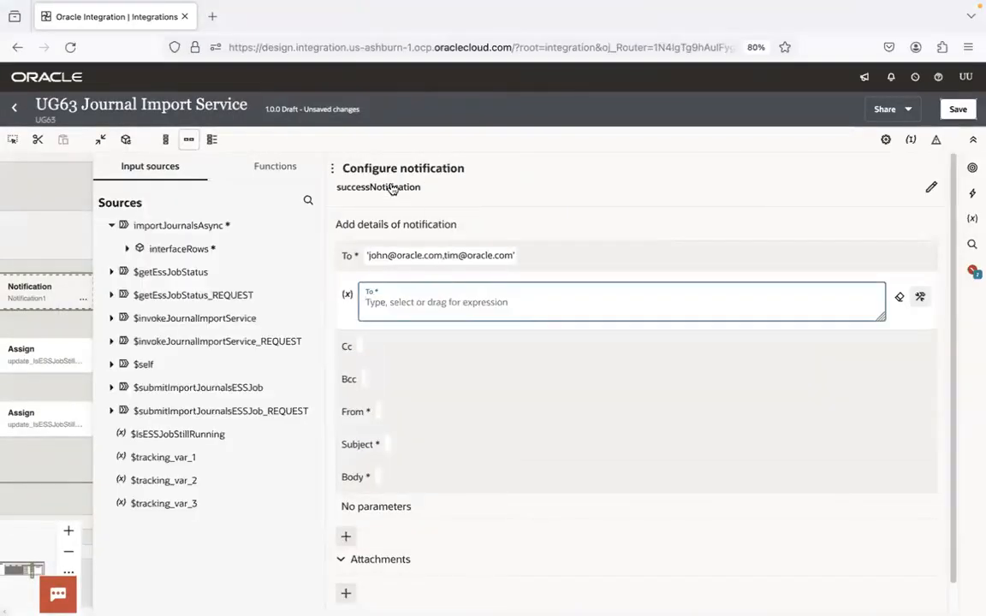
left_click(281, 165)
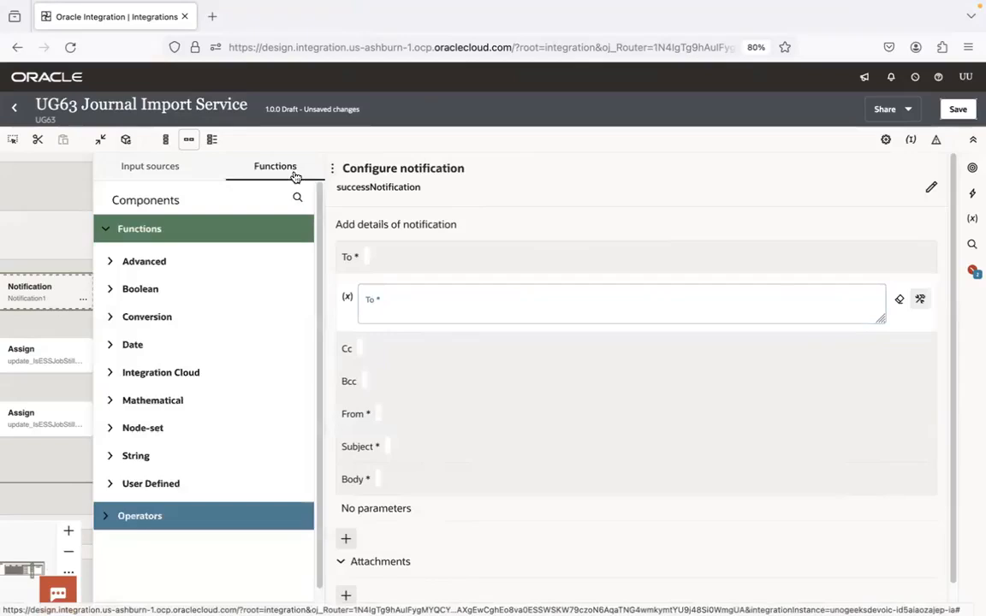
left_click(106, 374)
left_click_drag(158, 513, 460, 312)
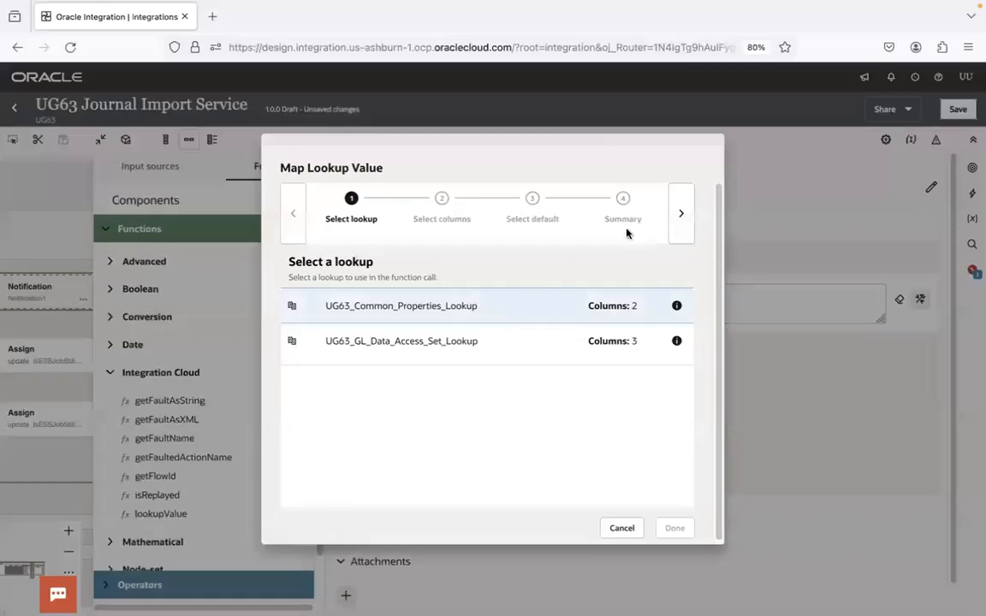
Map the function to UG63_Common_Properties_Lookup with Property_Name as the source column and Property_Value as the target column
left_click(681, 215)
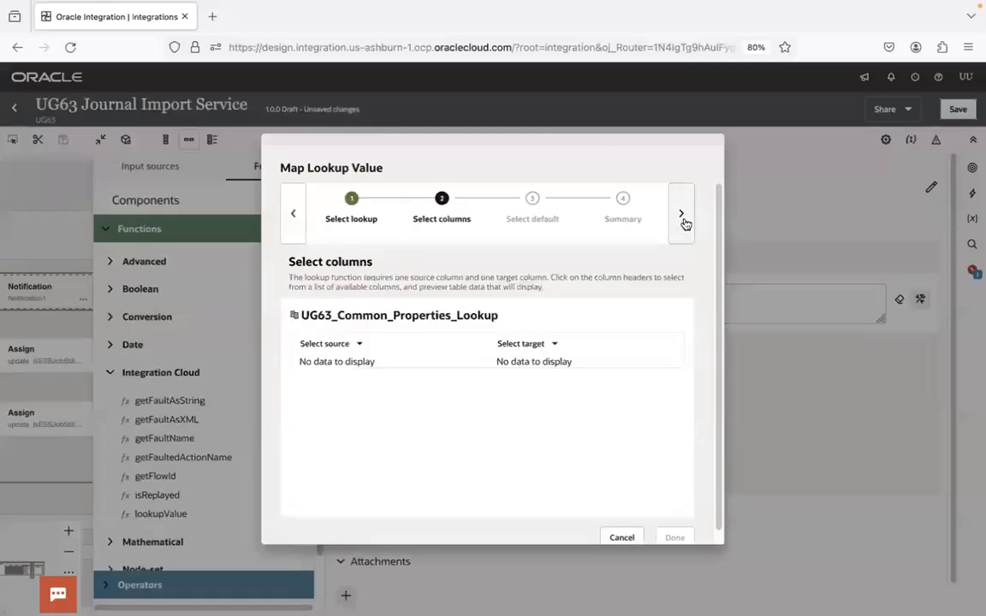
left_click(361, 346)
left_click(357, 379)
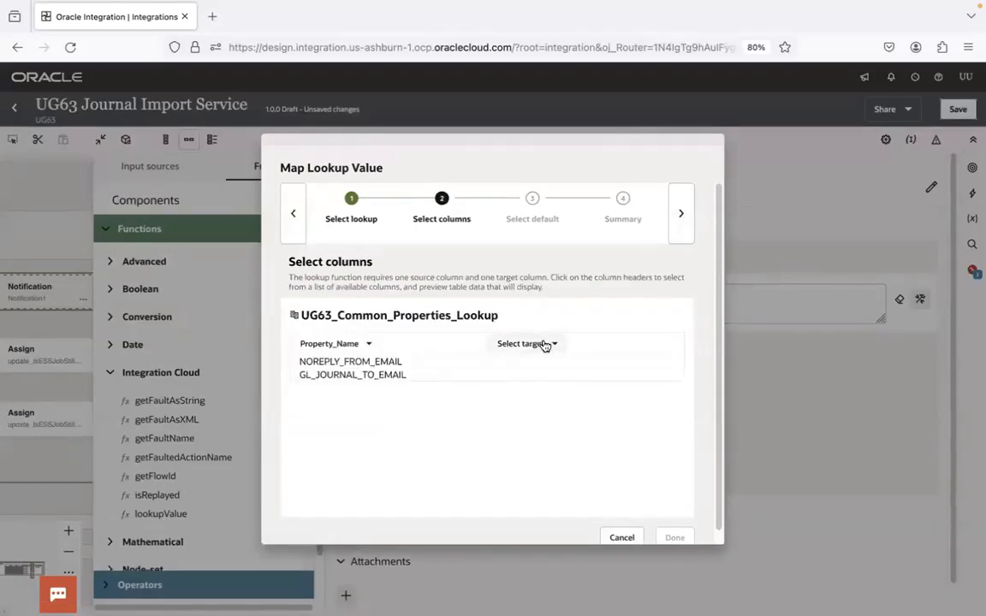
left_click(544, 346)
left_click(543, 405)
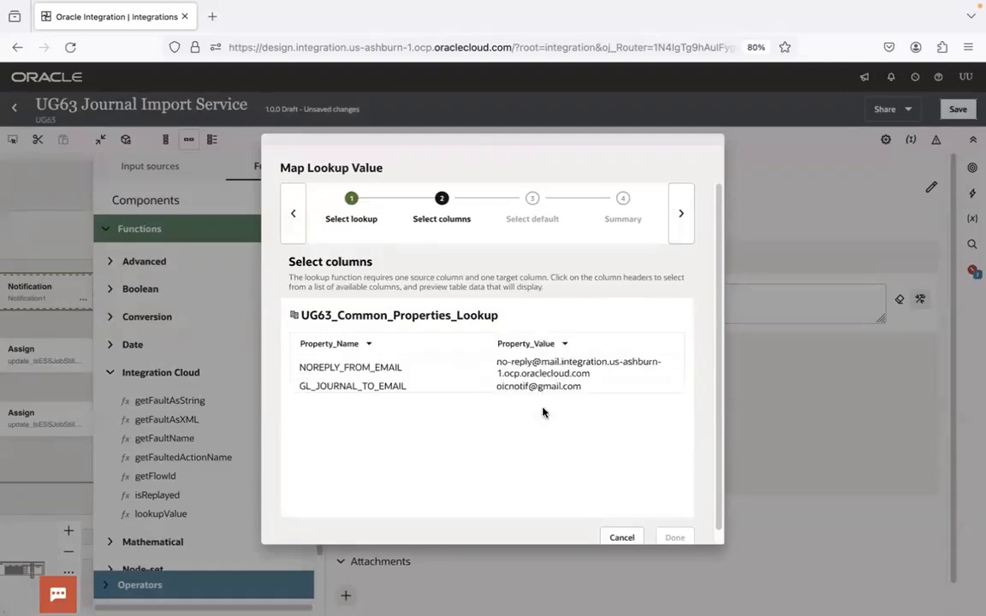
Copy the property name GL_JOURNAL_TO_EMAIL from the column preview and finish the lookup mapping with an empty default value
double_click(377, 366)
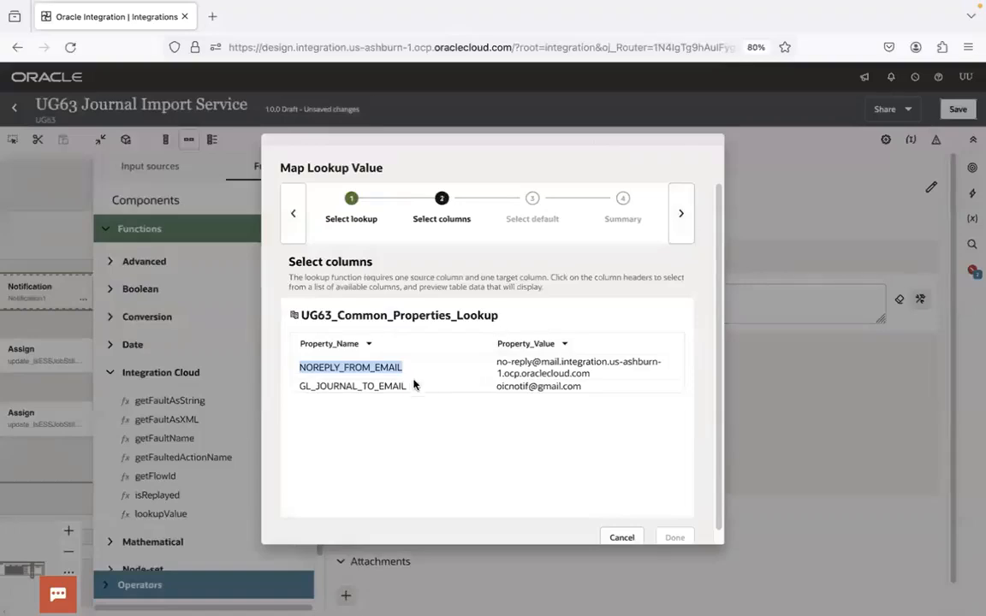
double_click(400, 386)
key("ctrl+c")
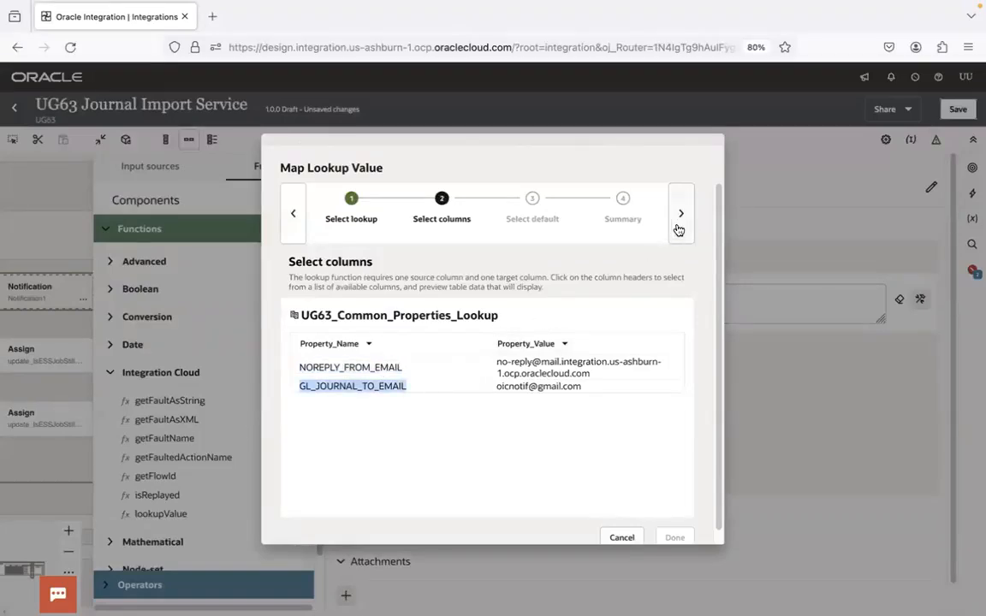
left_click(680, 224)
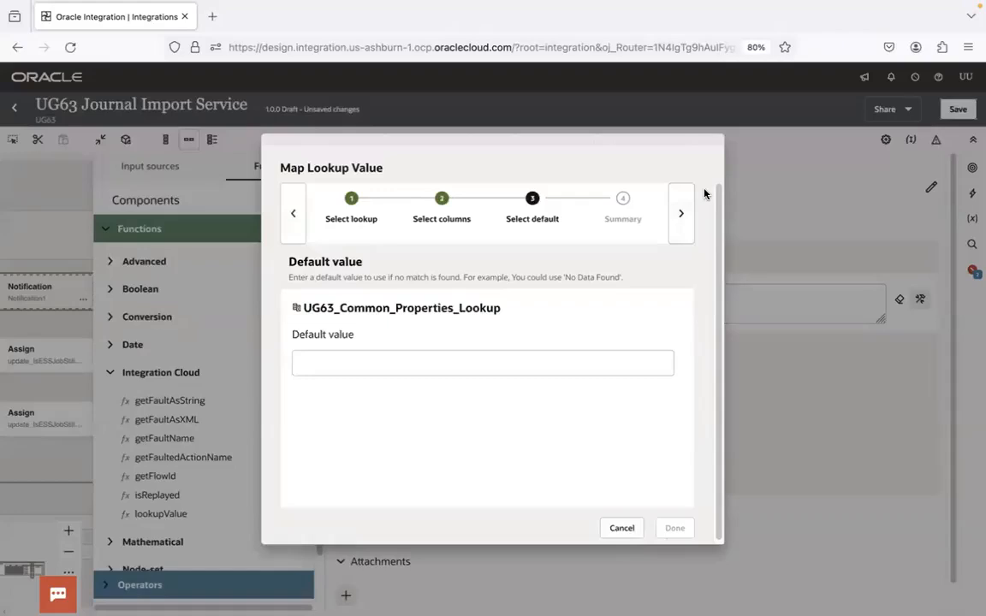
left_click(679, 214)
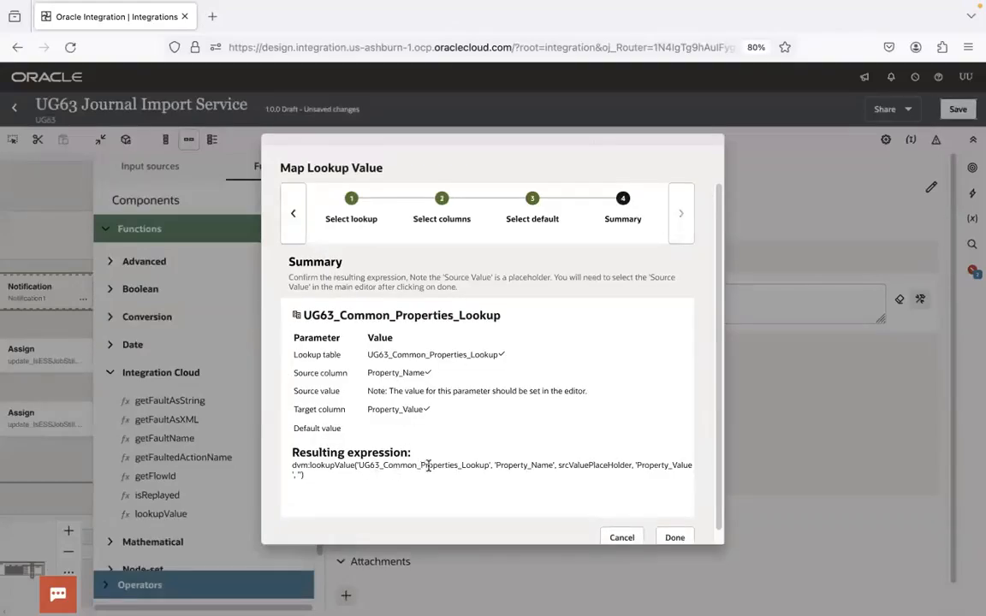
double_click(595, 464)
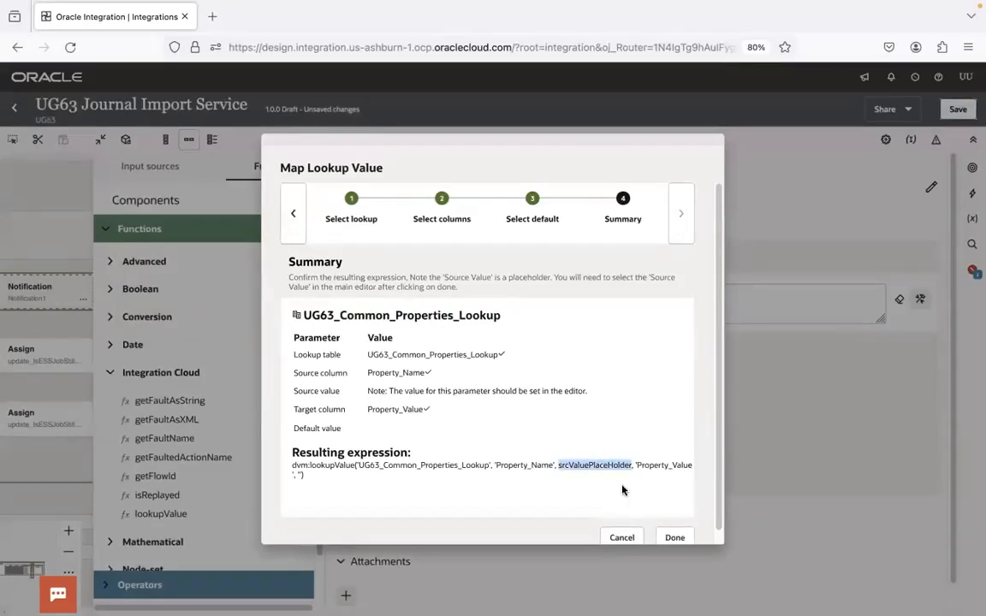
left_click(676, 538)
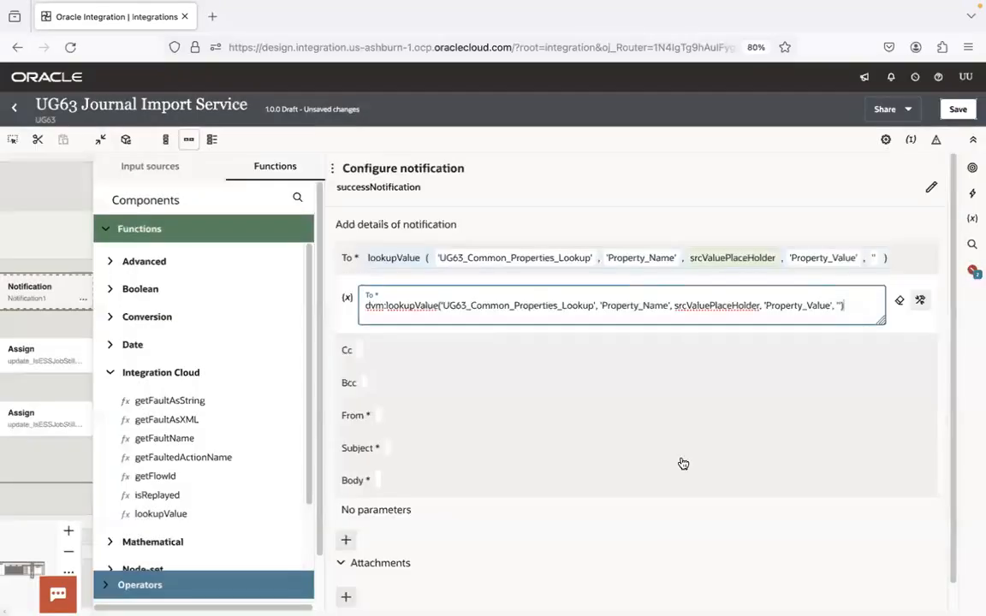
Replace srcValuePlaceHolder in the To expression with 'GL_JOURNAL_TO_EMAIL', apply it, and open the From field for editing
double_click(687, 309)
type("'")
key("ctrl+v")
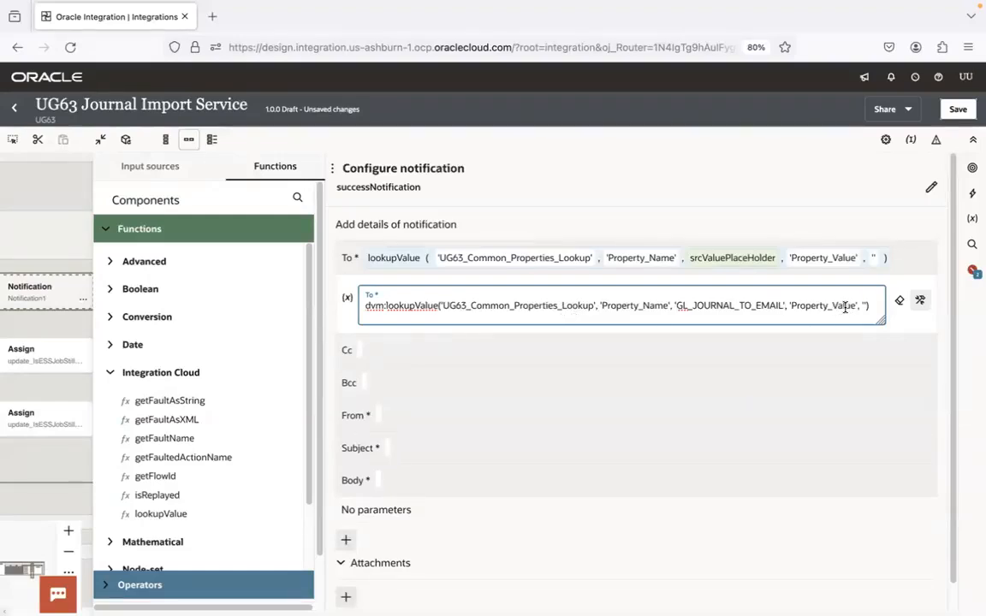
left_click(909, 264)
left_click(403, 370)
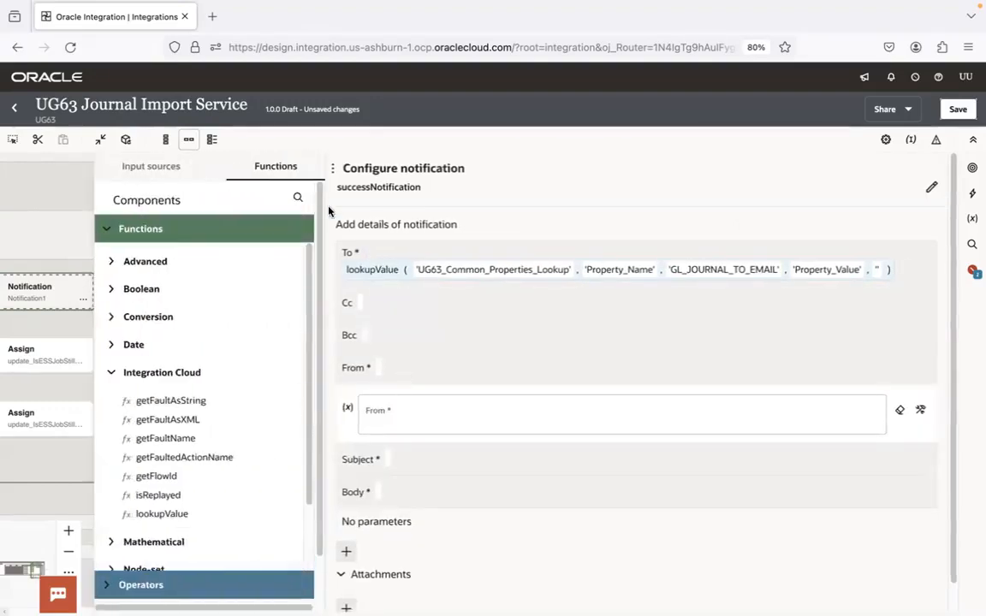
Add the Integration Cloud lookupValue function to the From field and map UG63_Common_Properties_Lookup with source Property_Name and target Property_Value
left_click(279, 167)
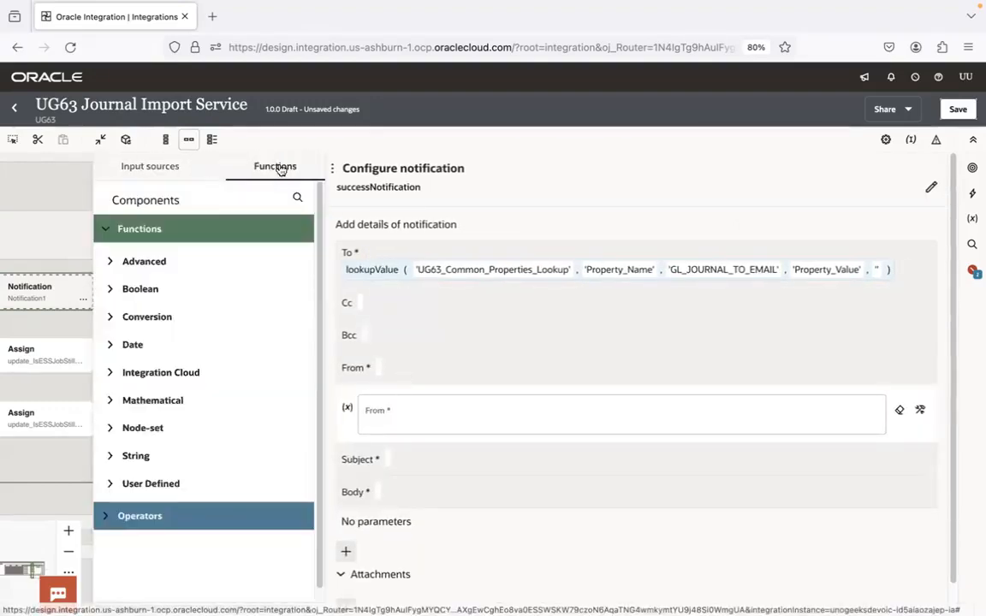
left_click(116, 374)
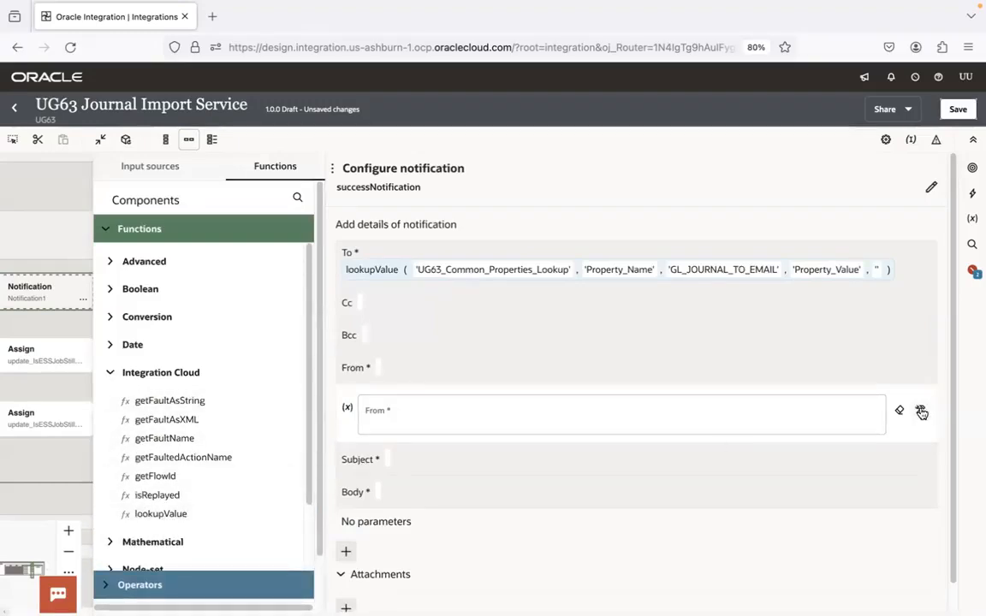
left_click_drag(181, 513, 458, 429)
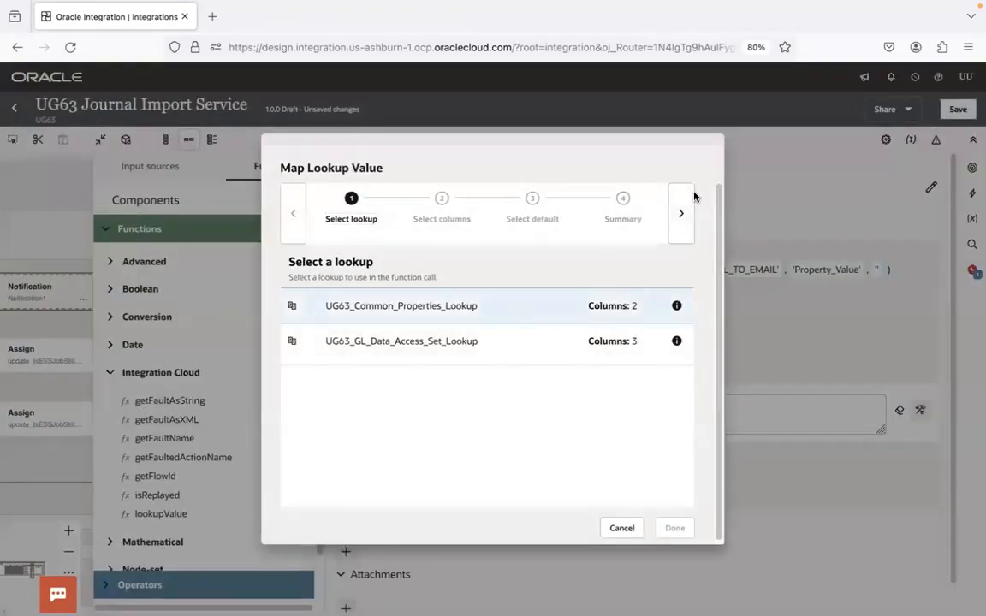
left_click(681, 213)
left_click(349, 344)
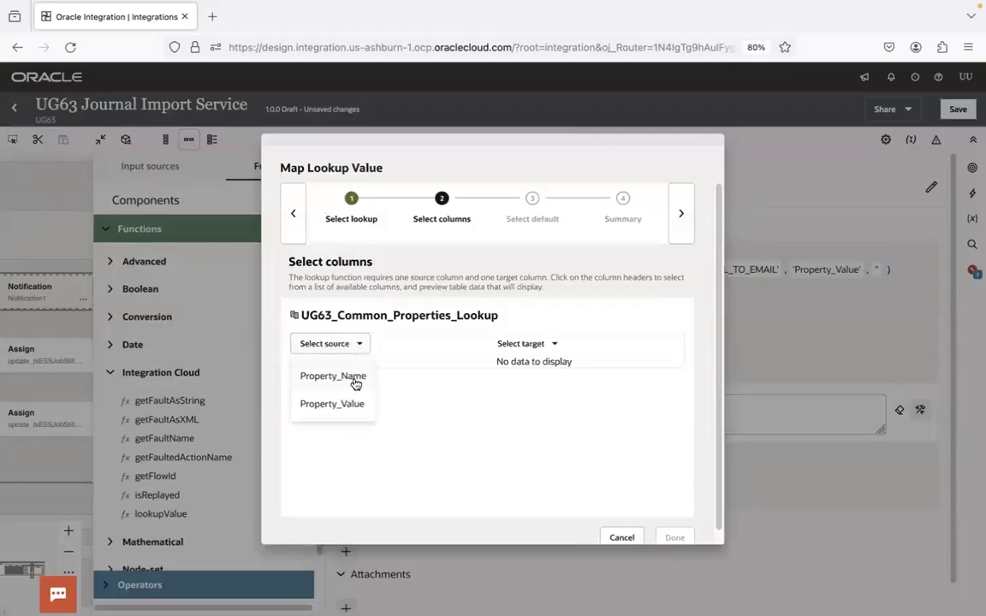
left_click(355, 384)
left_click(550, 346)
left_click(547, 403)
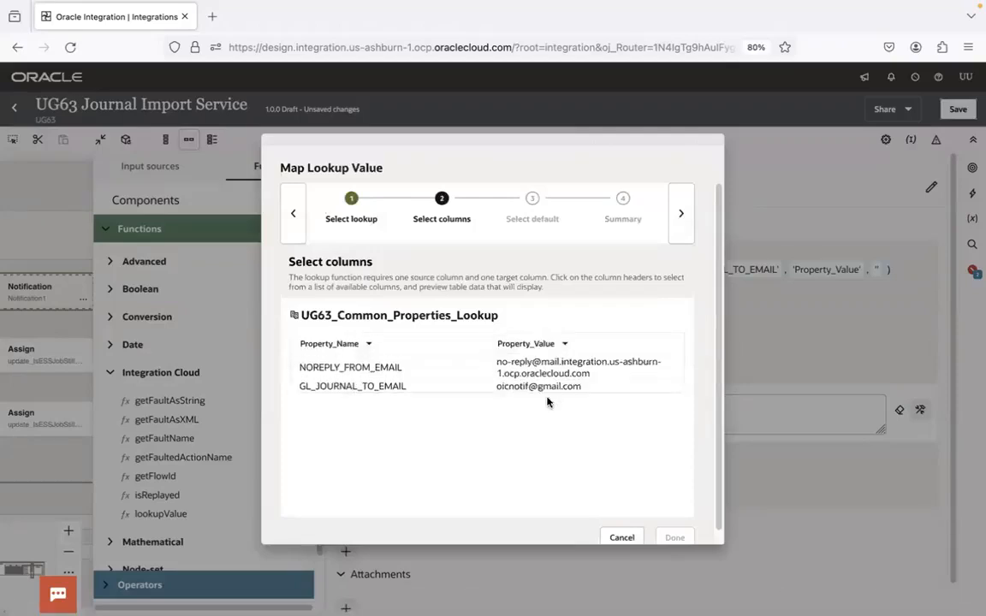
Copy the property name NOREPLY_FROM_EMAIL from the column preview and finish the From lookup mapping with an empty default value
double_click(386, 369)
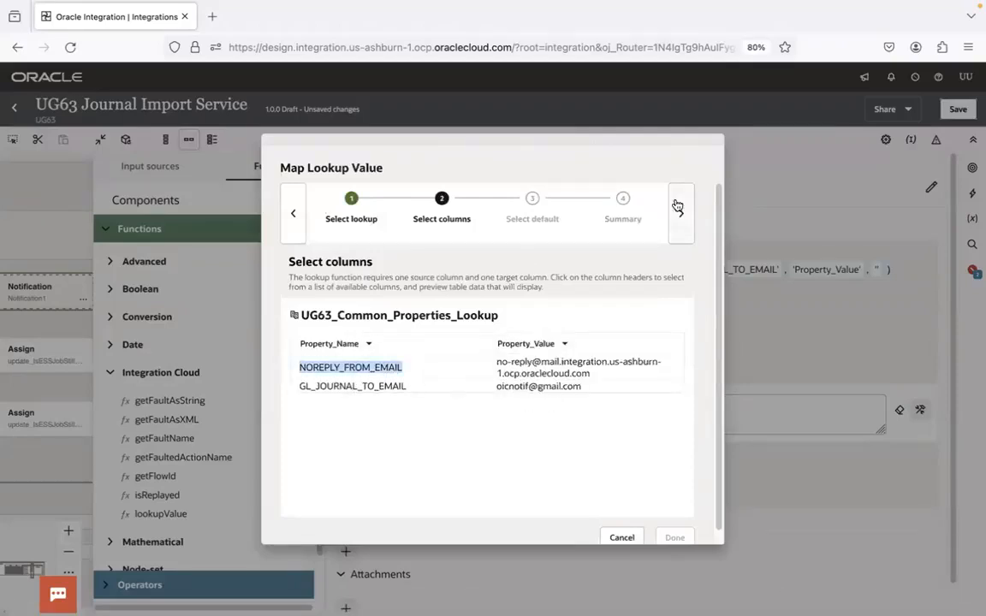
left_click(680, 210)
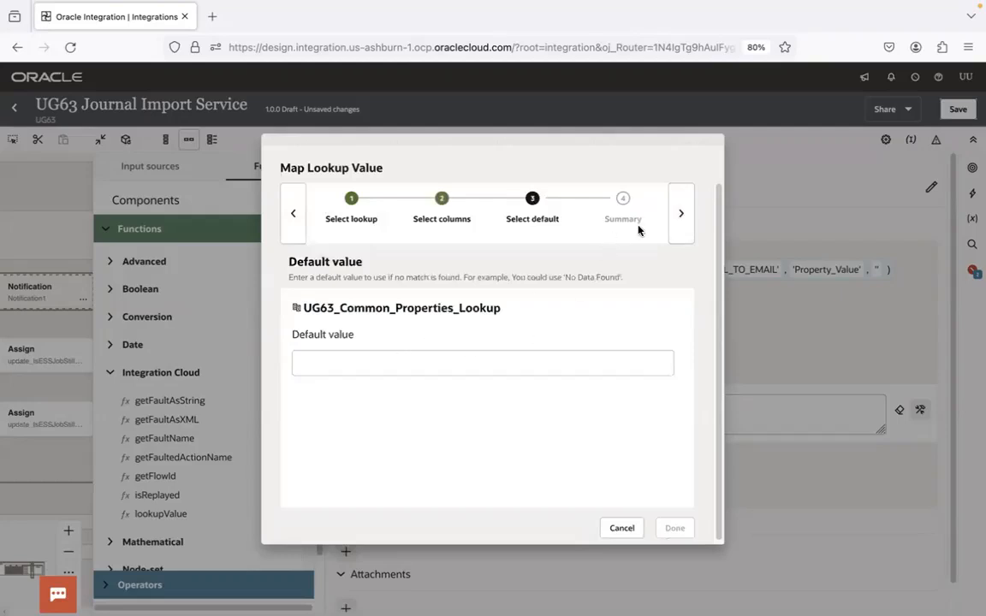
left_click(681, 213)
left_click(675, 539)
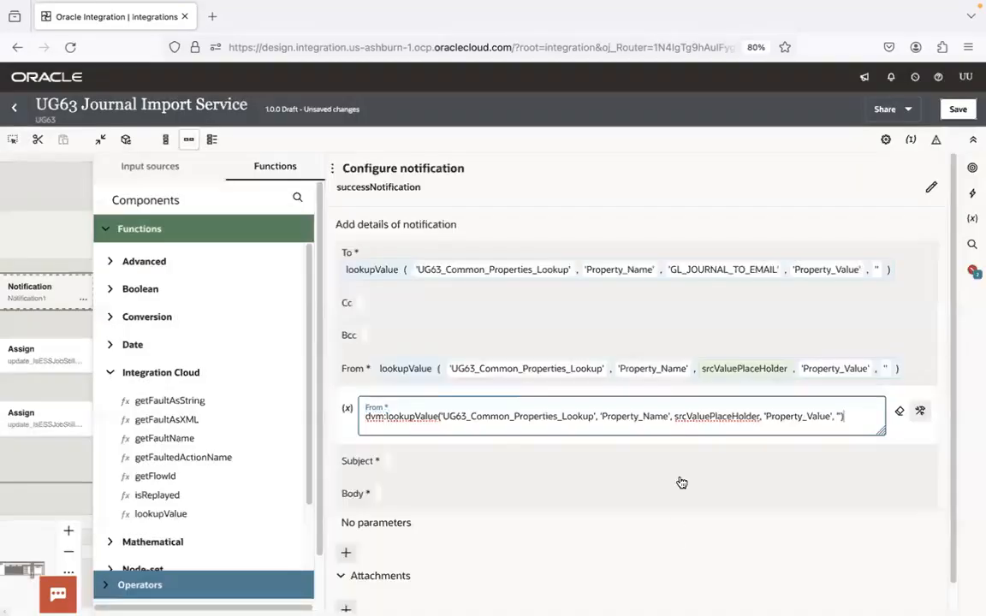
Replace srcValuePlaceHolder in the From expression with 'NOREPLY_FROM_EMAIL' and apply it
double_click(707, 416)
key("BackSpace")
type("'NOREPLY_FROM_EMAIL'")
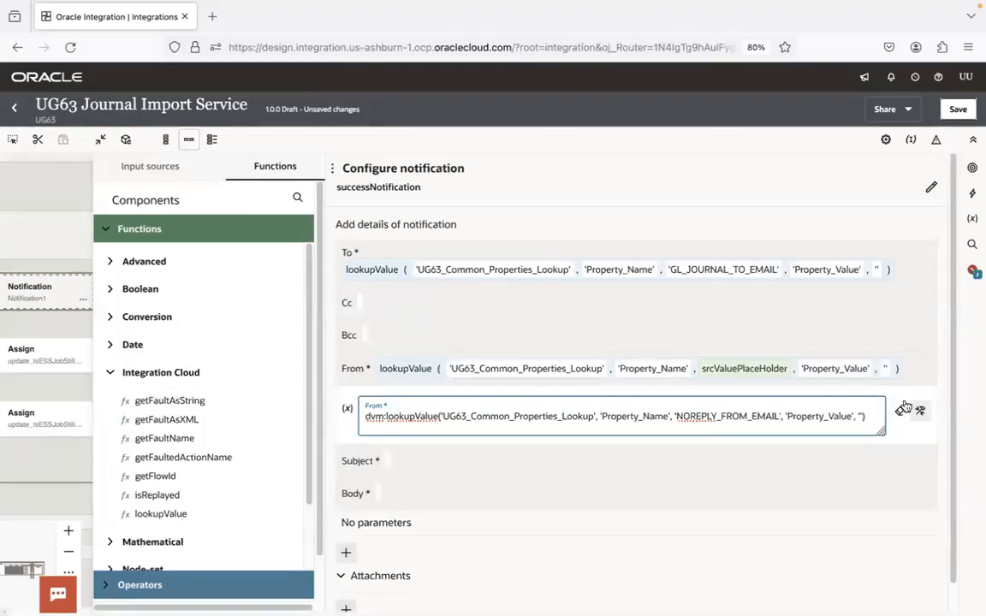
left_click(920, 374)
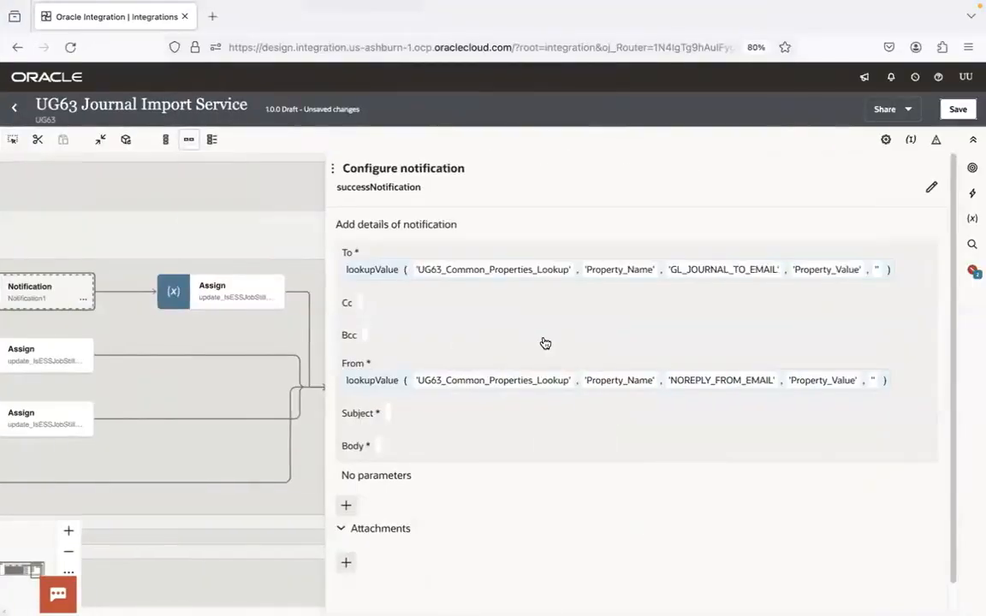
Open the Subject field, switch to Finder and open the 7.GL Journal Import Service Payloads and Notifications folder under 1.Integrations
left_click(462, 414)
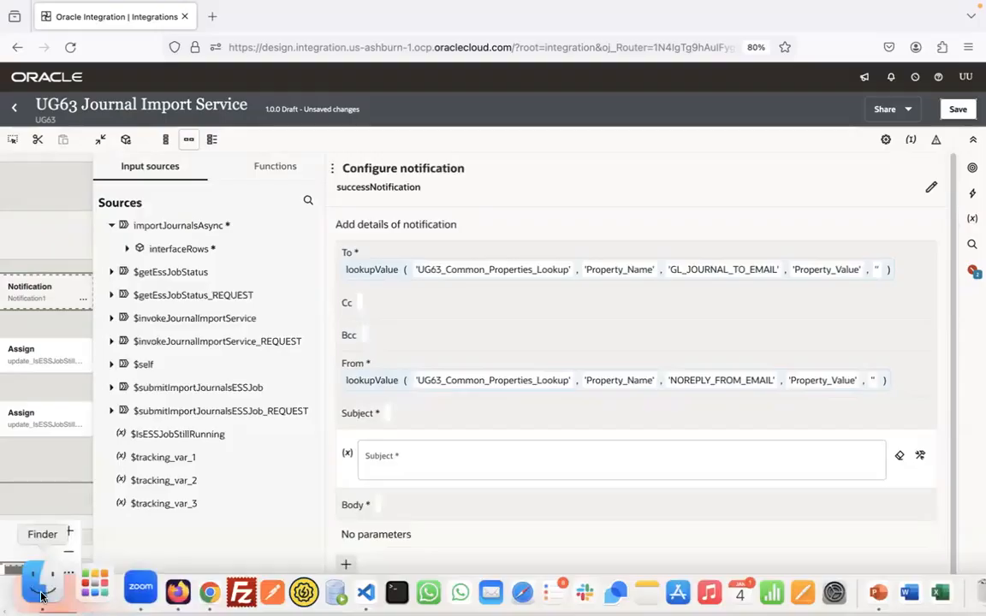
left_click(41, 593)
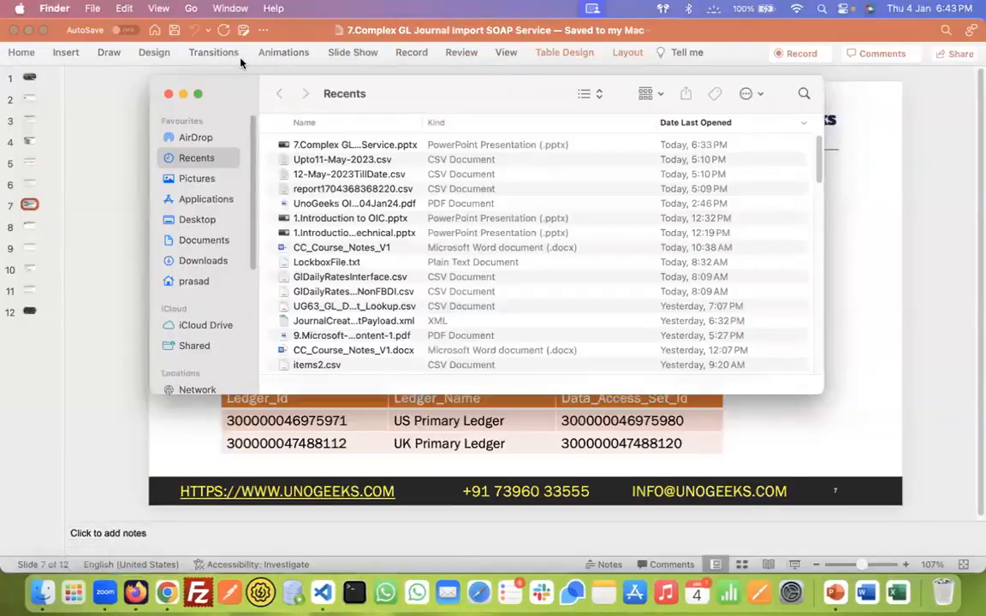
left_click(198, 93)
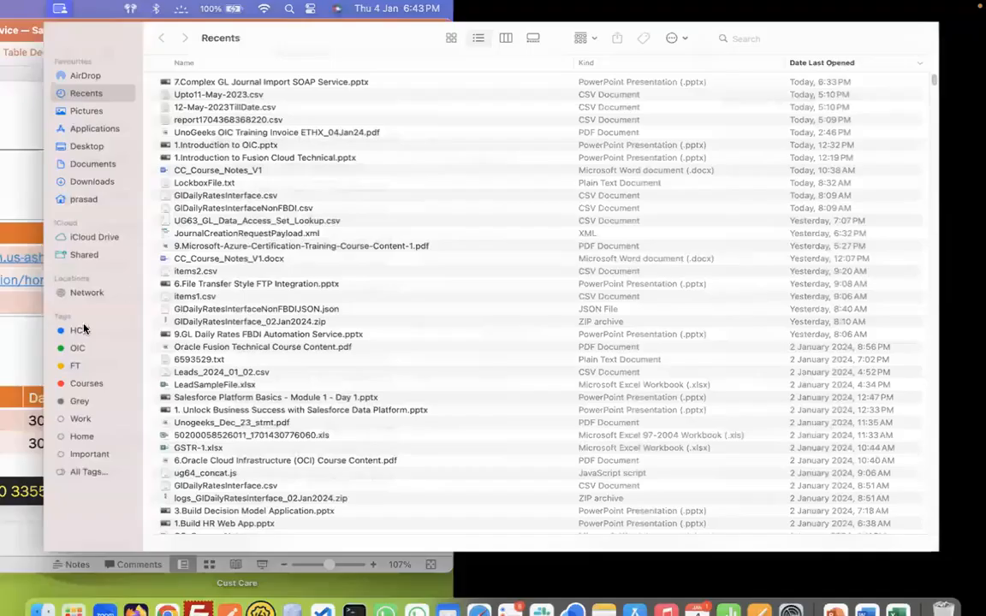
left_click(47, 381)
double_click(275, 73)
double_click(275, 73)
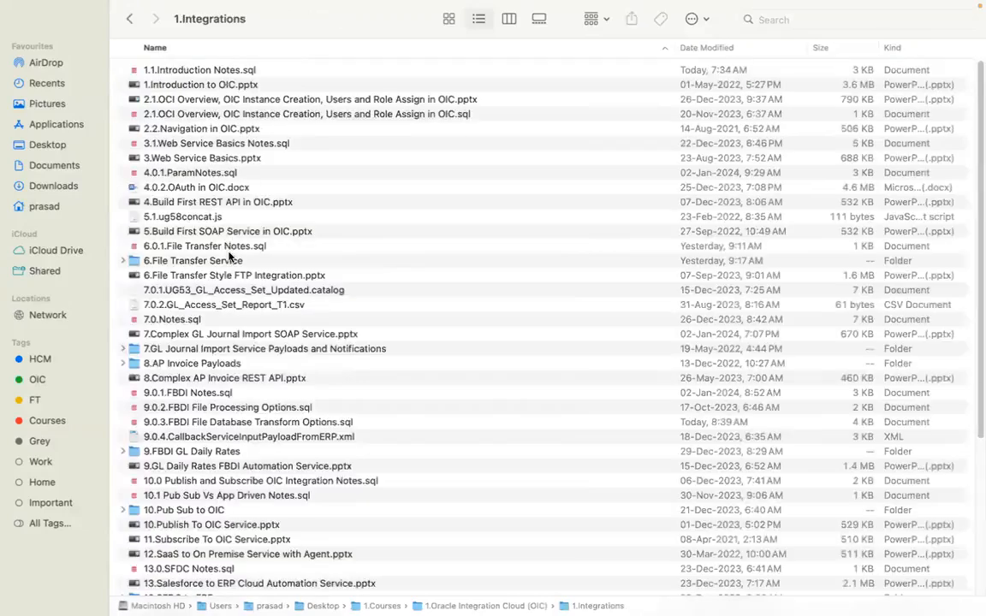
double_click(235, 349)
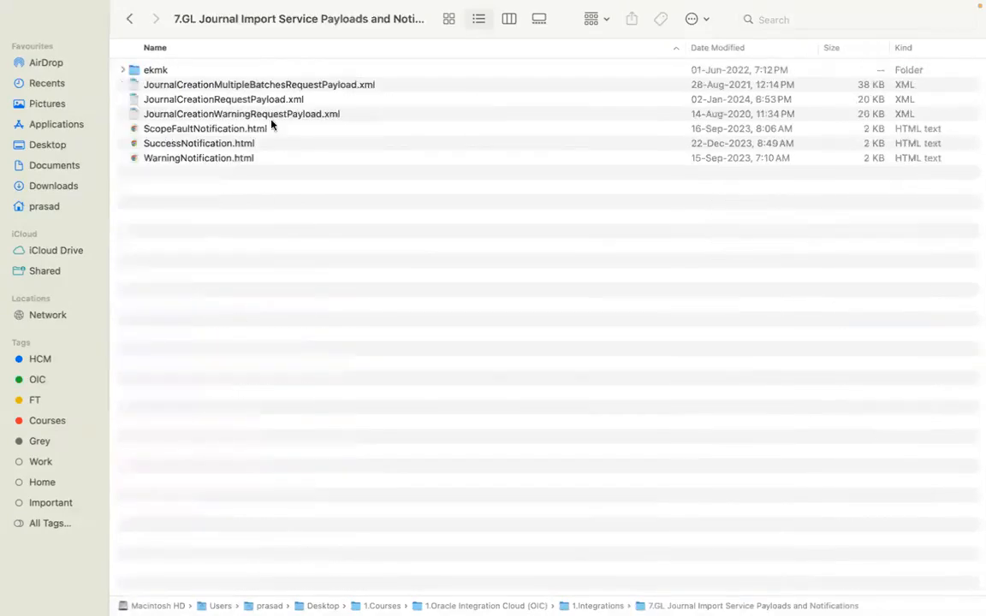
Open SuccessNotification.html with Visual Studio Code
left_click(202, 145)
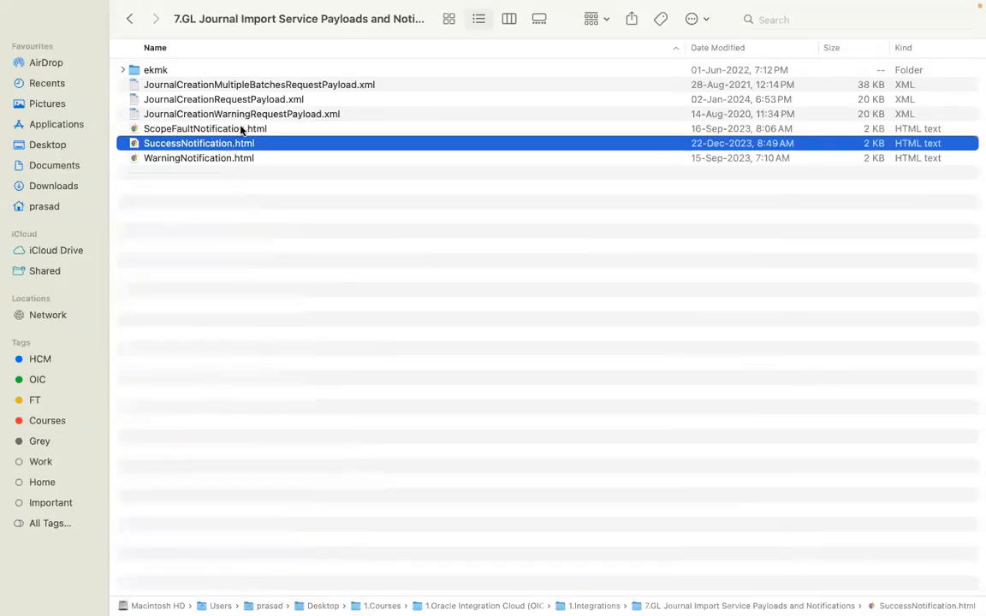
right_click(230, 143)
mouse_move(333, 165)
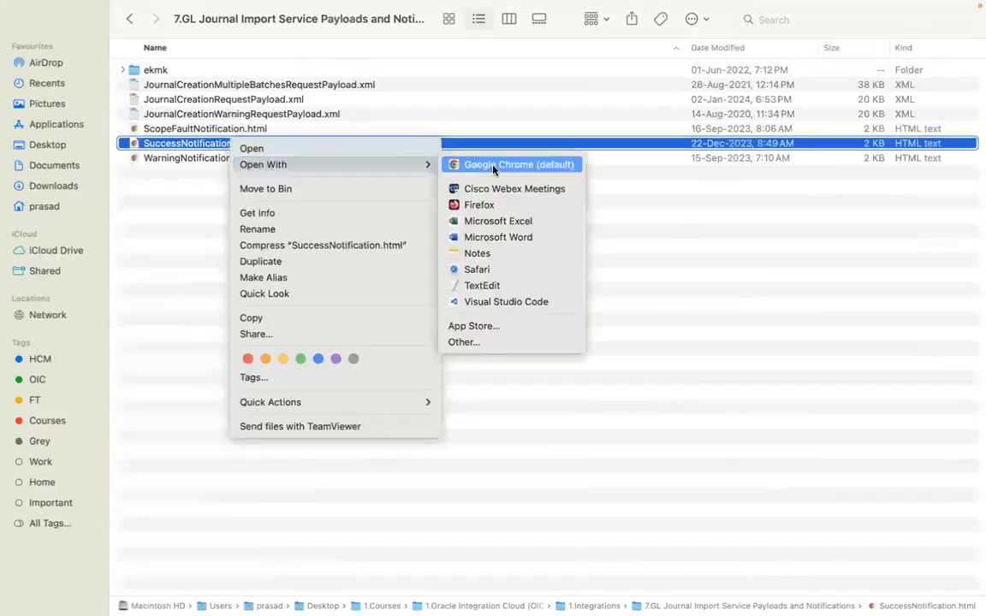
left_click(505, 304)
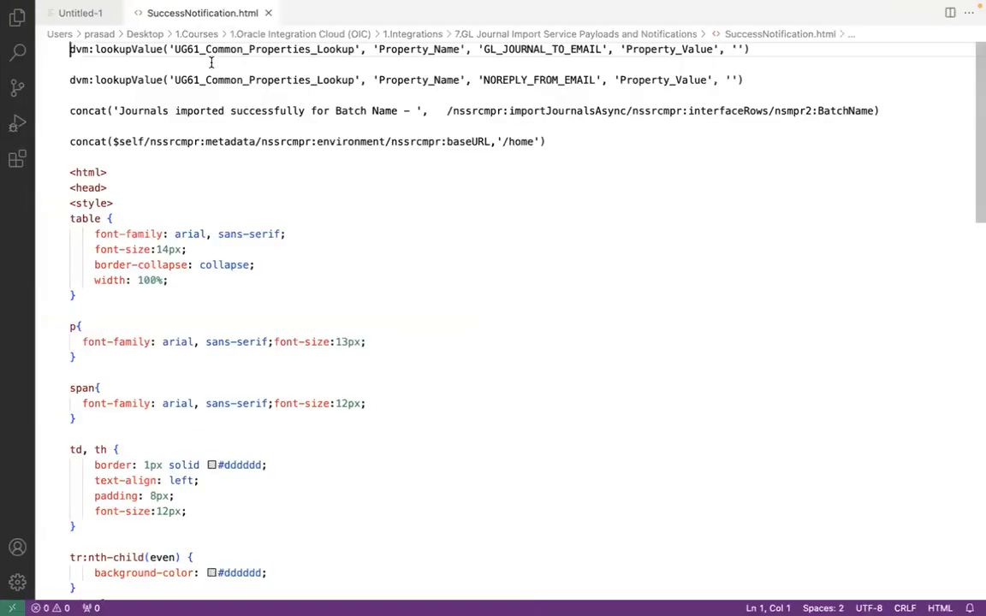
Review the two lookupValue expressions heading the file and copy the 'Journals imported successfully for Batch Name - ' concat expression
left_click(780, 57, "shift")
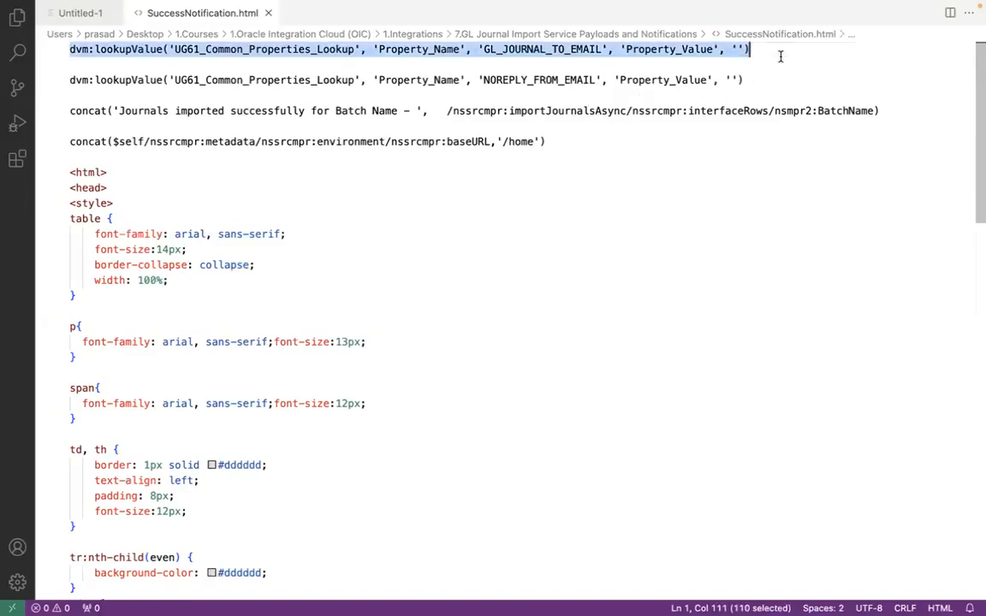
left_click(97, 78)
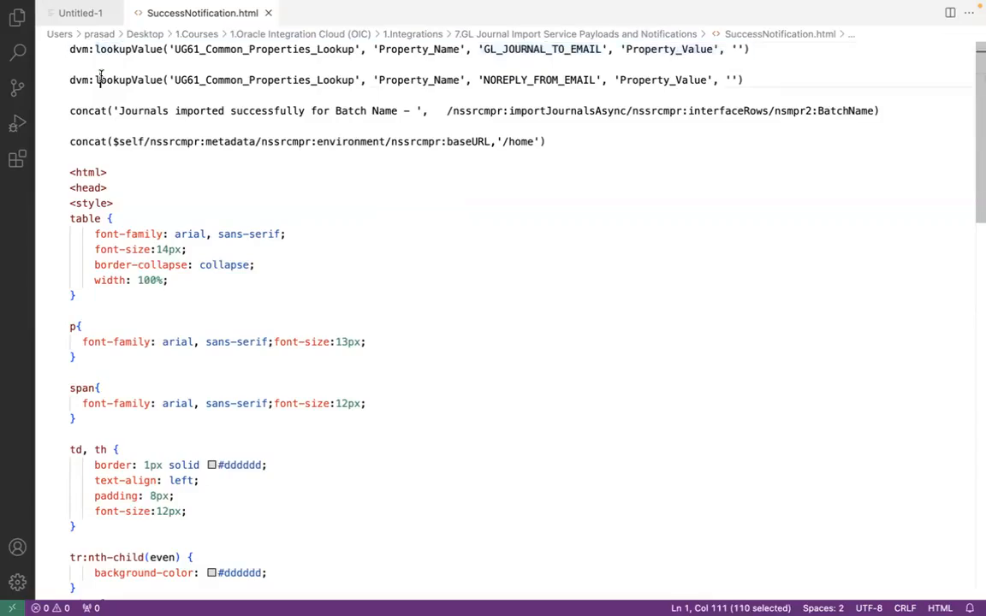
left_click(265, 53)
left_click(267, 76)
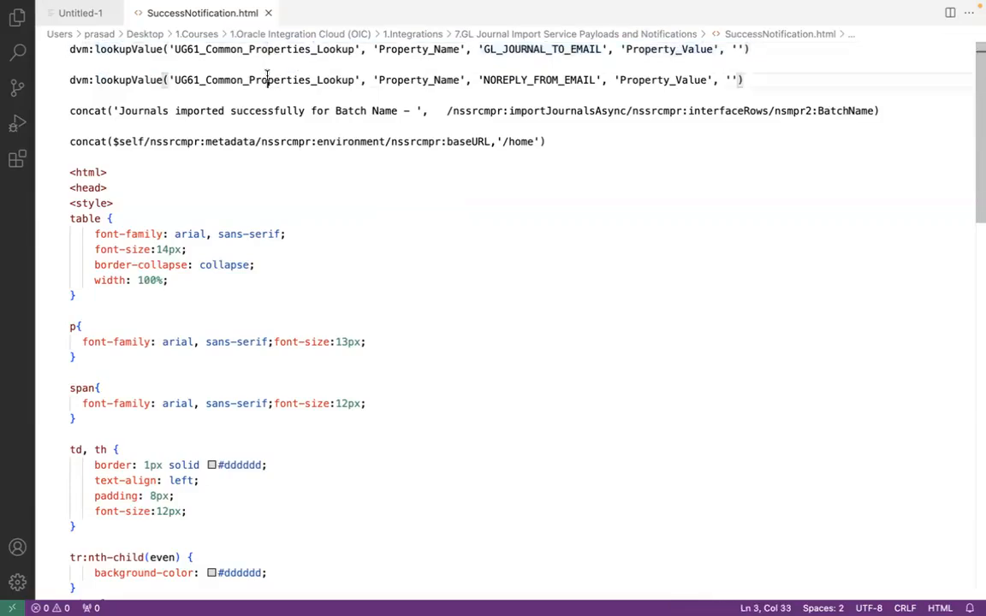
left_click(69, 111)
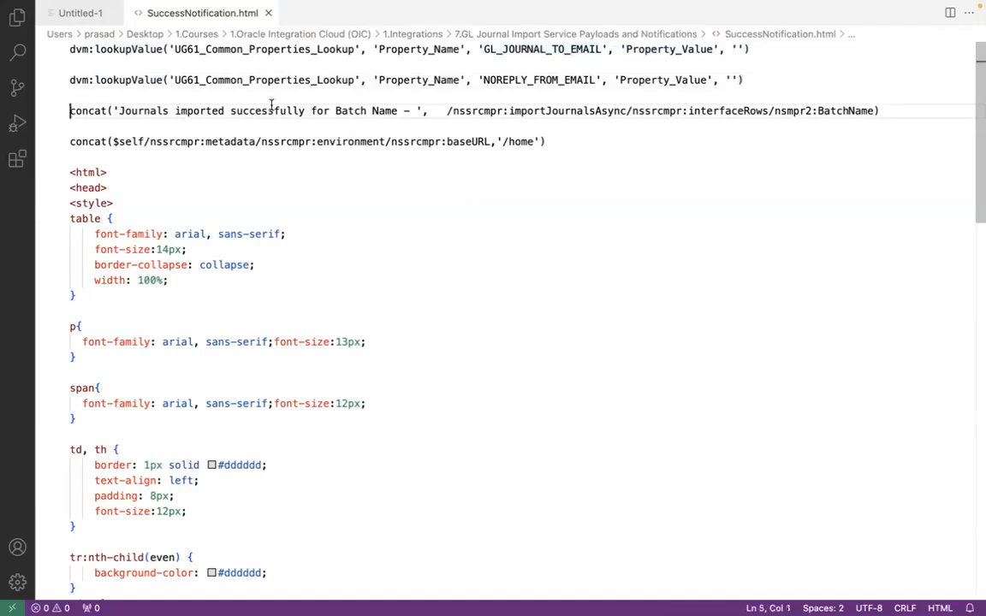
left_click(896, 112, "shift")
key("super+c")
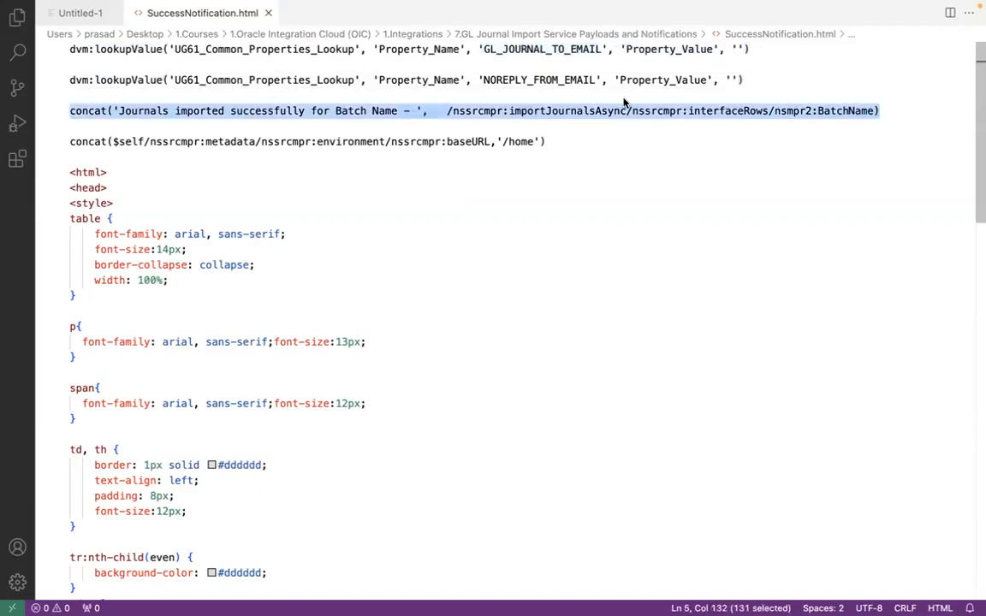
key("ctrl+Left")
Switch to Firefox, paste the copied concat expression into the Subject field of successNotification and apply it
key("super+Tab")
key("super+Tab")
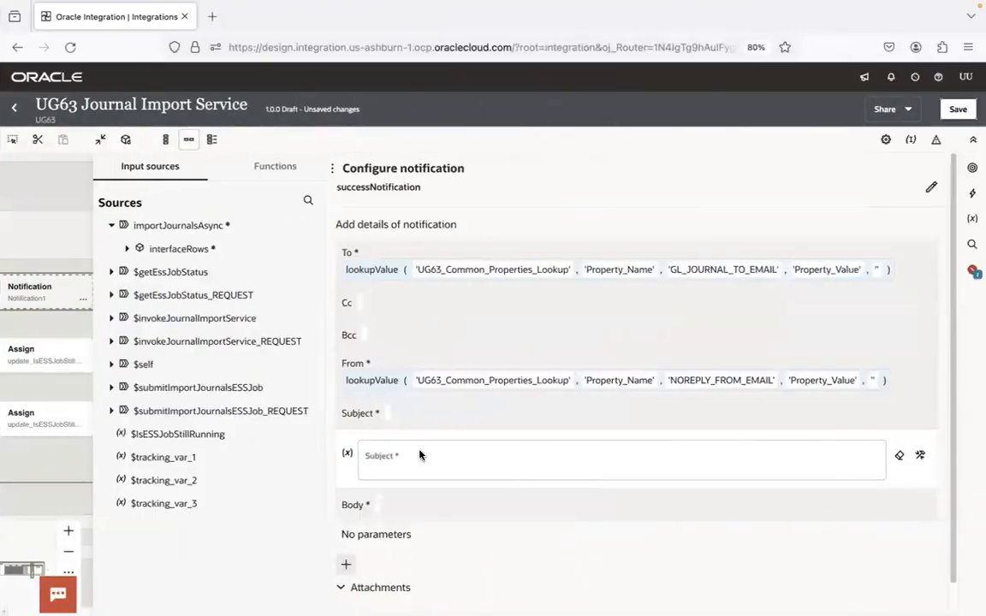
left_click(414, 458)
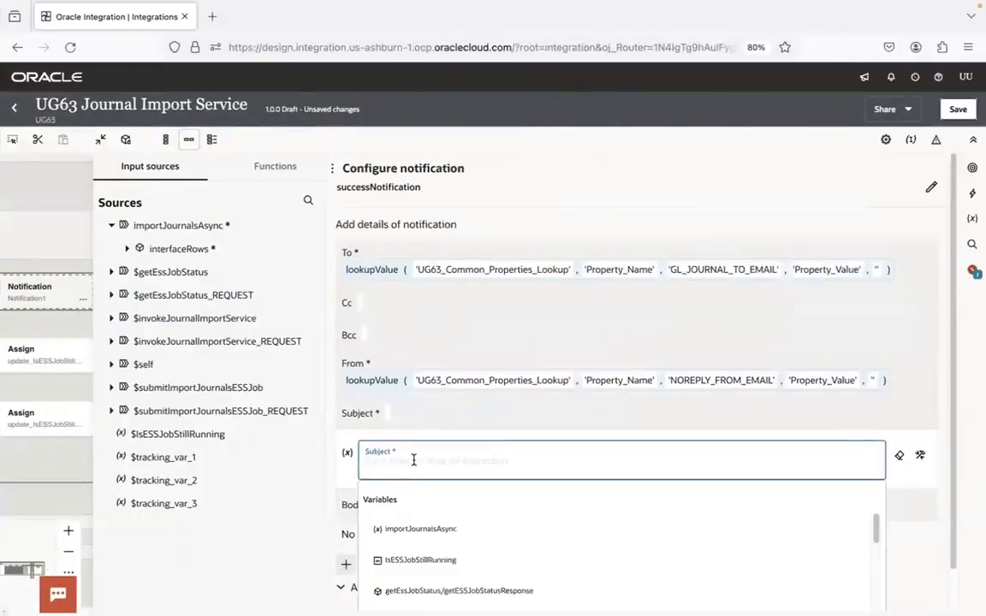
left_click(914, 469)
left_click(700, 458)
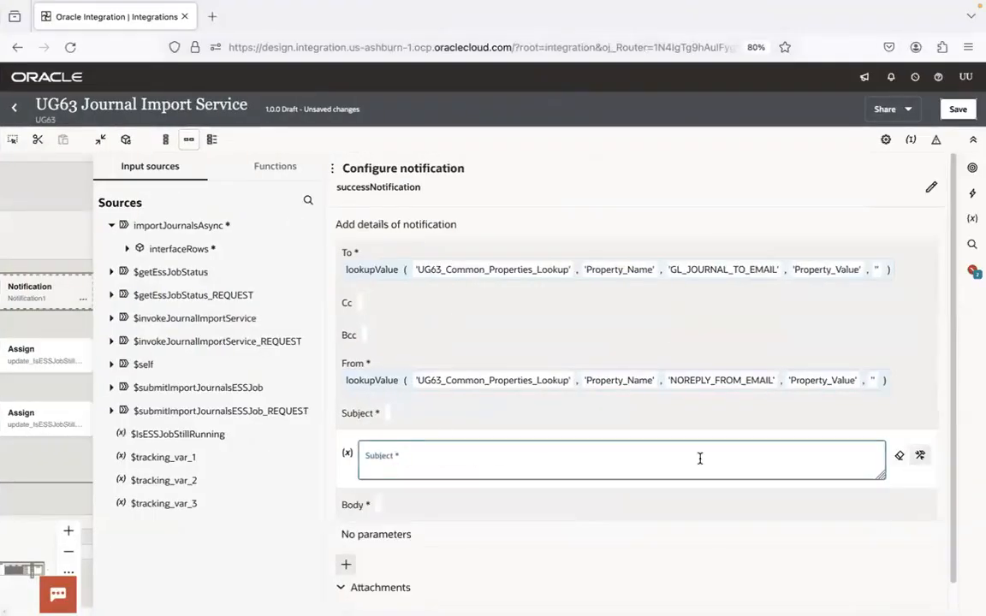
key("super+v")
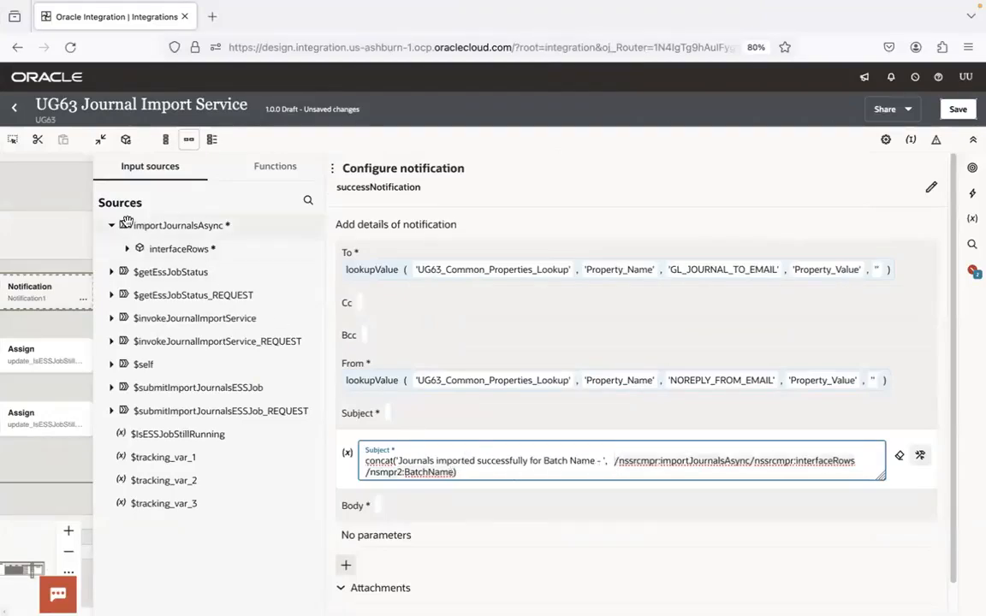
left_click(583, 409)
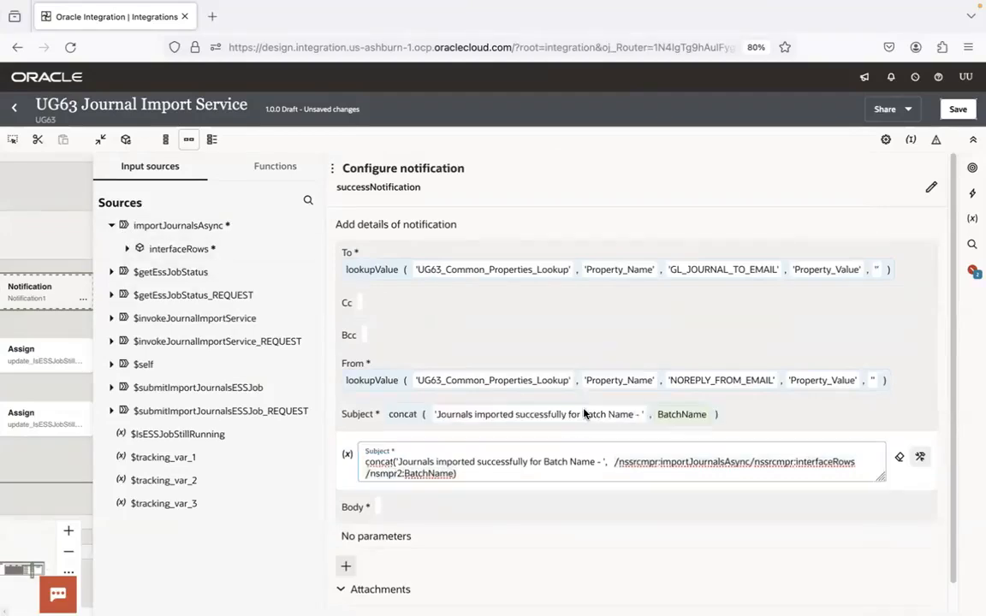
left_click(761, 423)
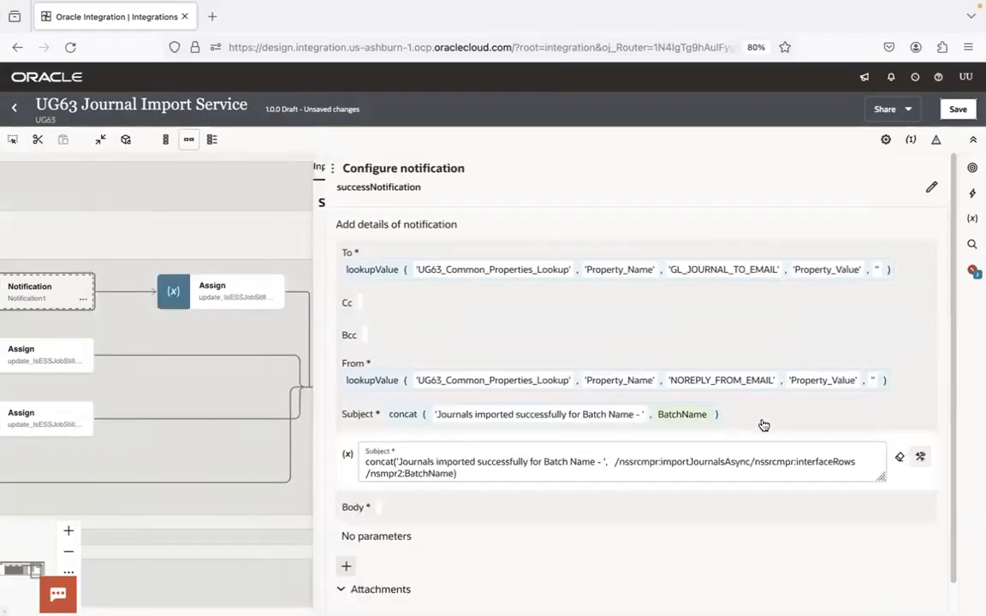
left_click(741, 419)
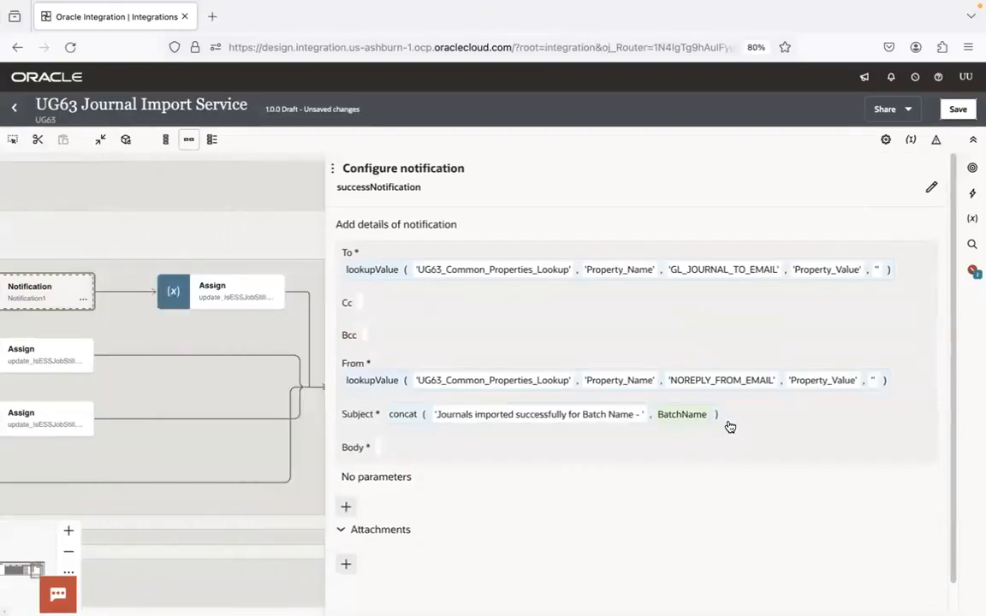
Reopen the Subject expression, expand interfaceRows in the sources and remove the BatchName path from the concat function
left_click(728, 424)
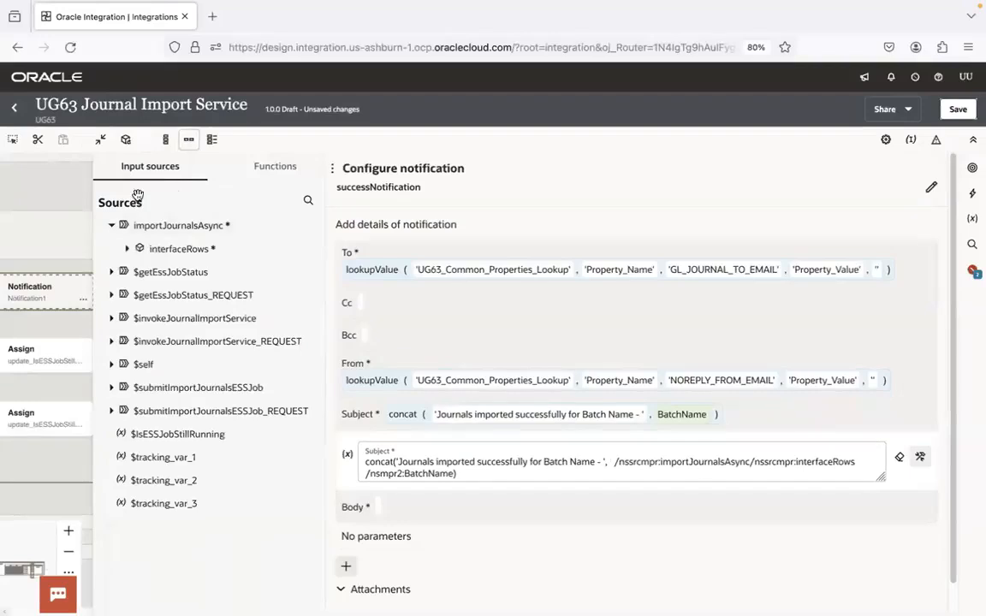
left_click(180, 248)
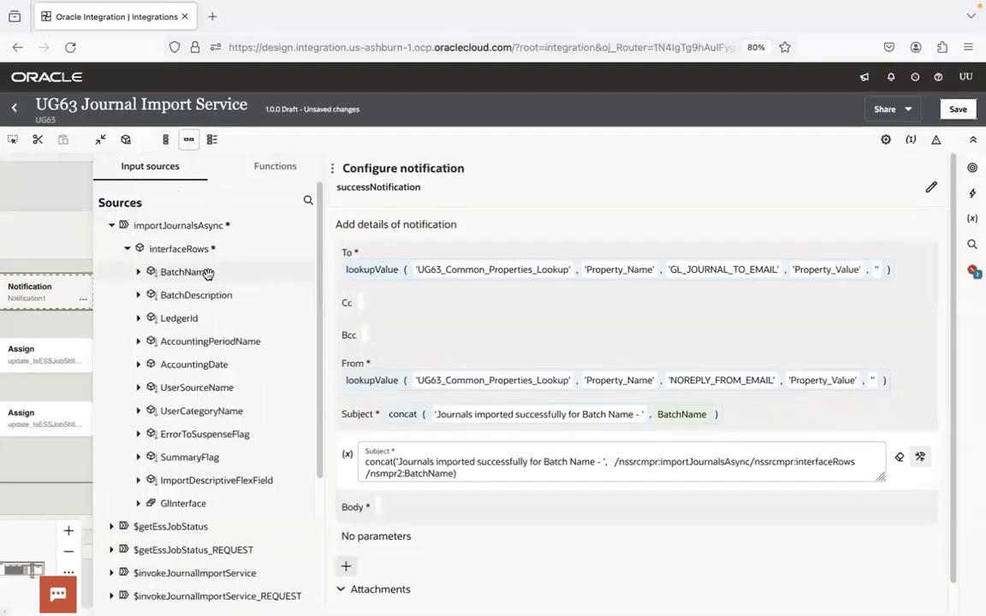
left_click_drag(452, 472, 615, 471)
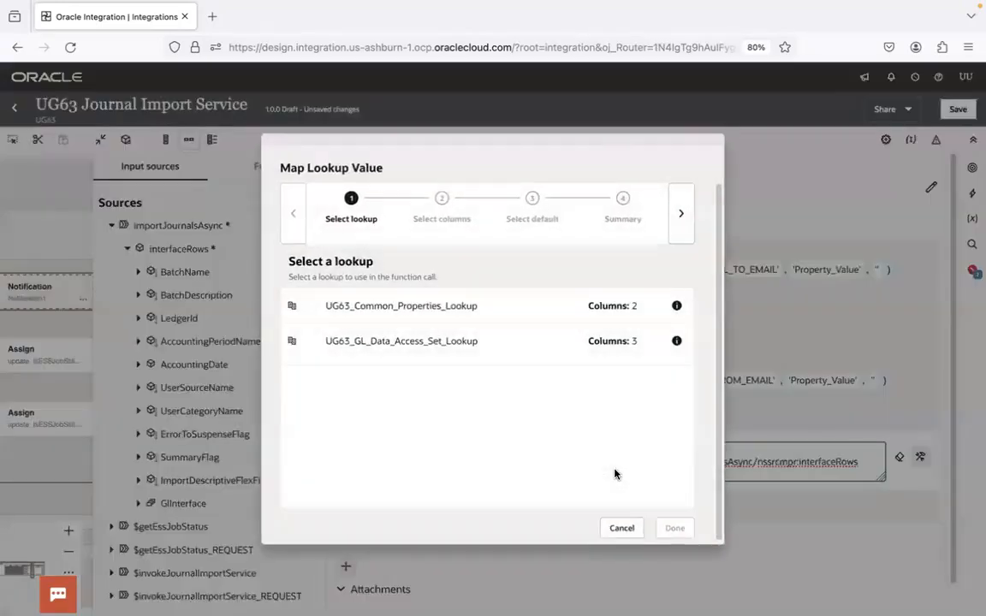
left_click(621, 528)
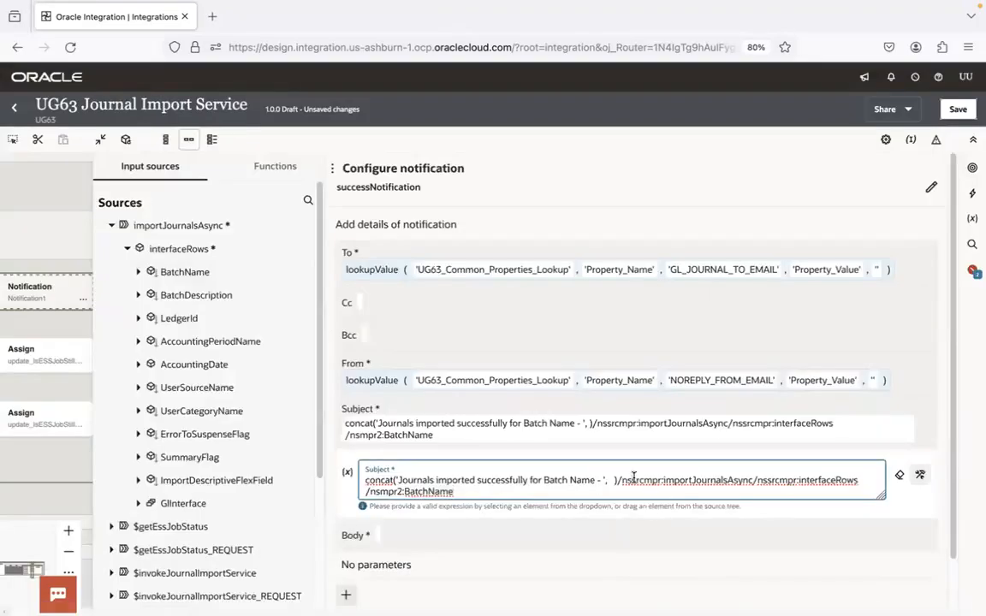
left_click(619, 480)
key("Delete")
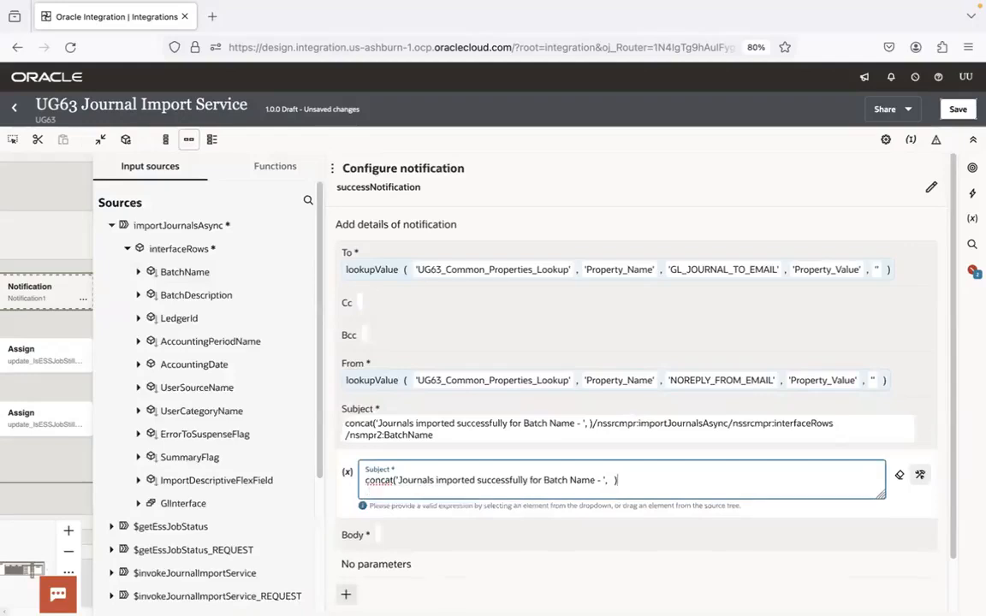
Complete the Subject concat expression with the BatchName source element as its second argument, apply it, and open the Body field for editing
left_click_drag(182, 272, 610, 462)
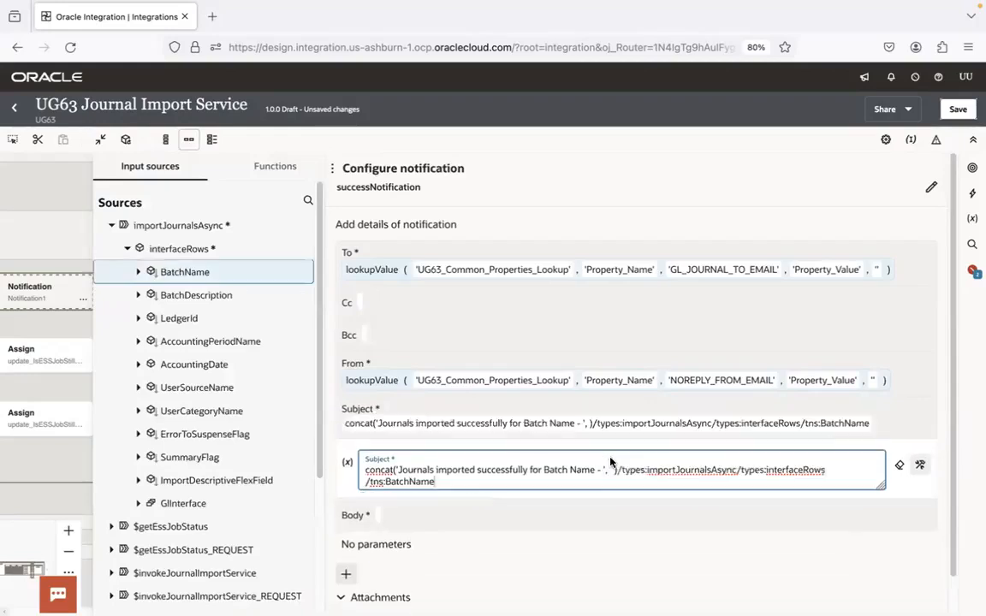
left_click(617, 471)
key("BackSpace")
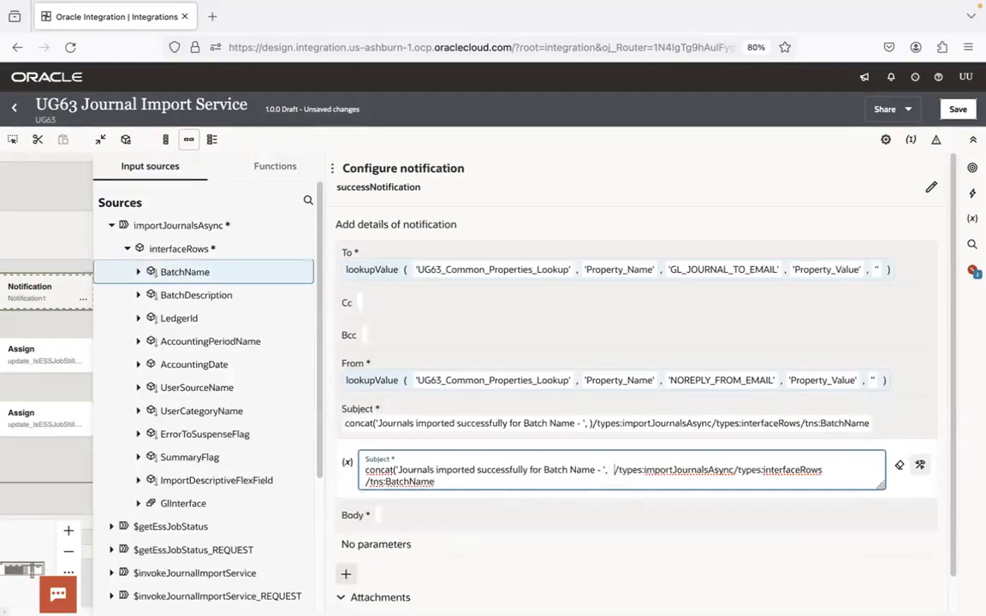
left_click(445, 480)
type(")")
left_click(898, 423)
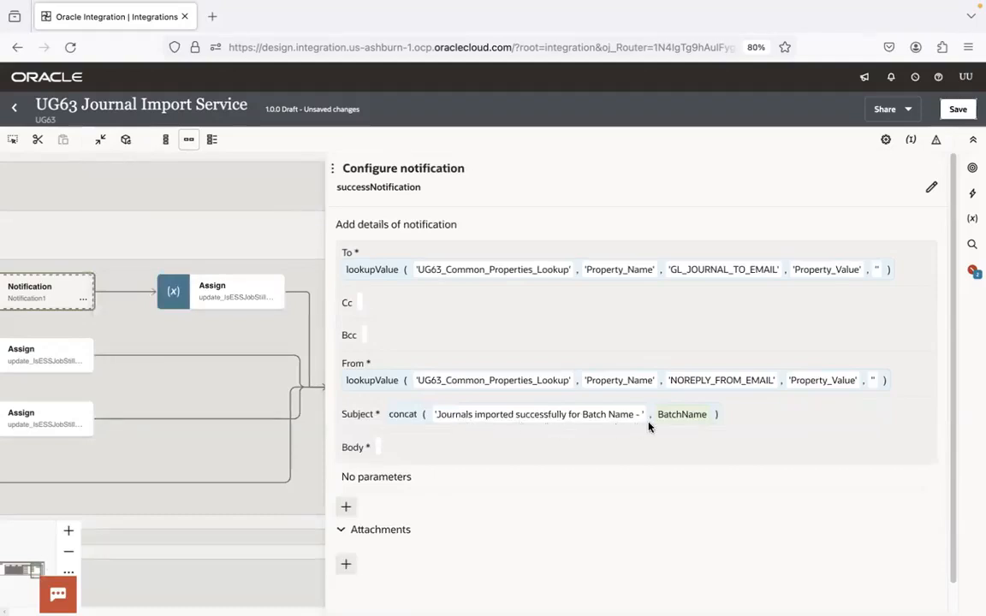
left_click(520, 448)
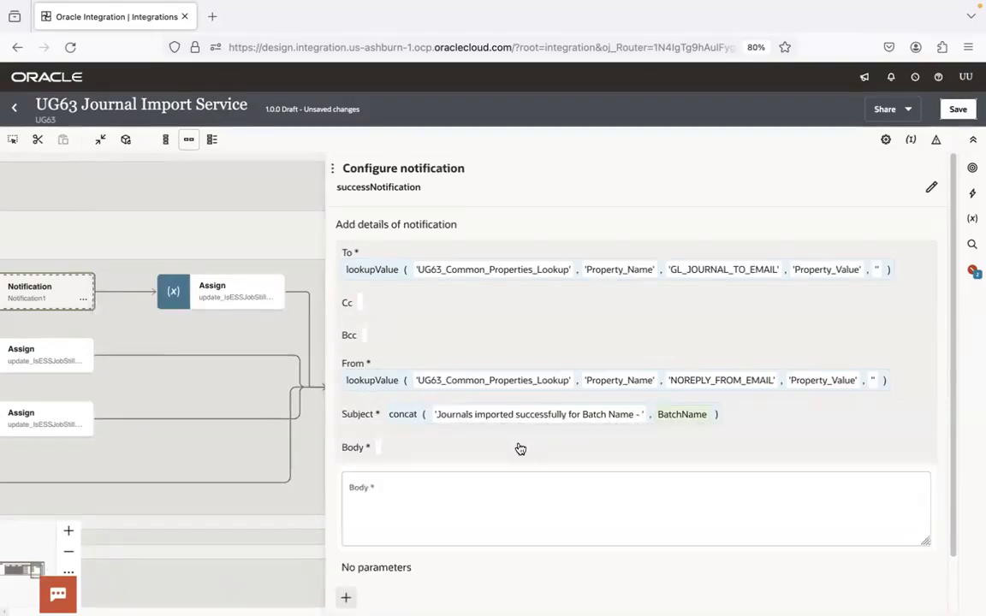
left_click(440, 493)
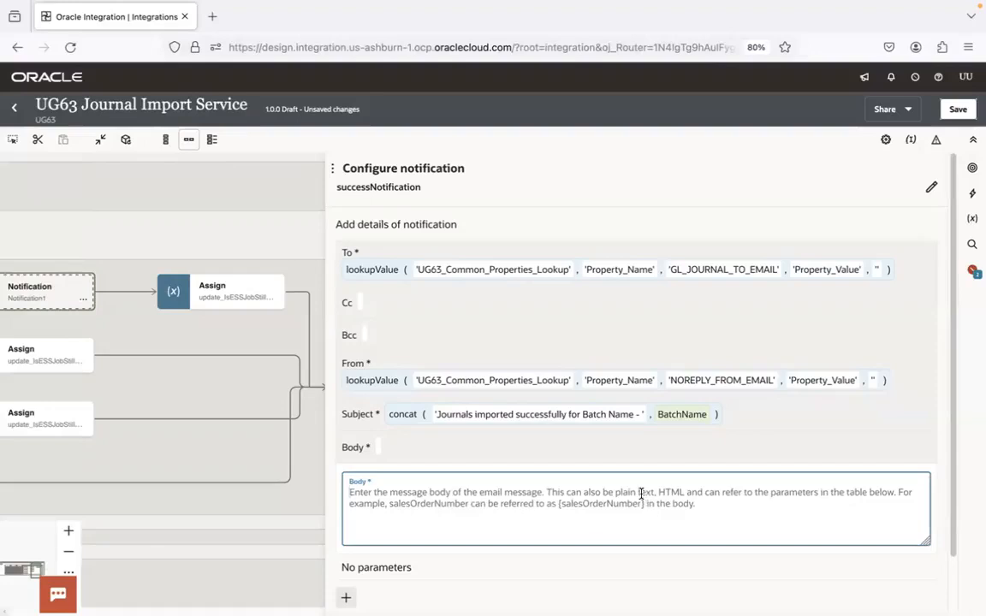
type("Hi Use")
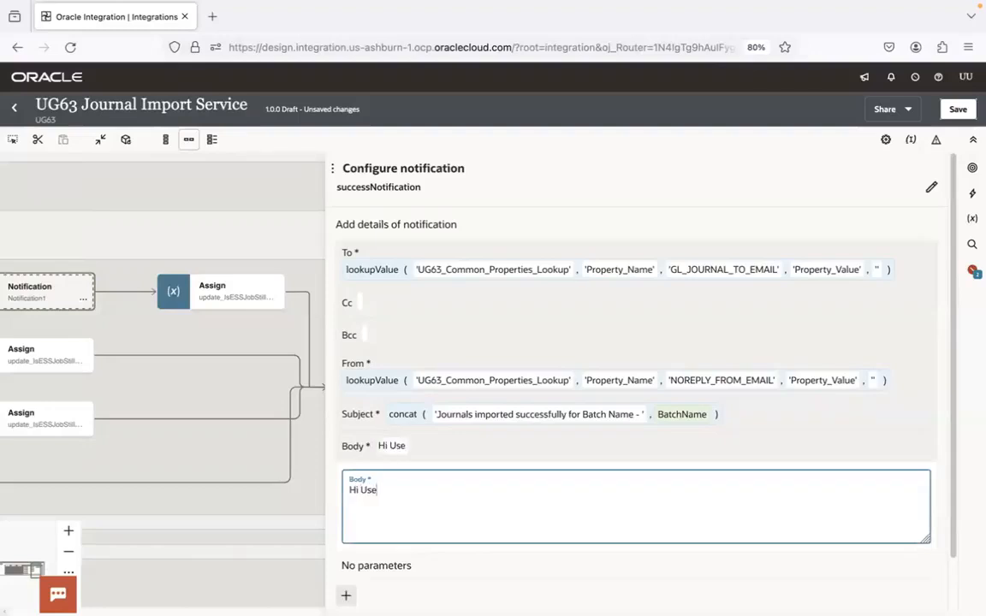
type("r, Jorunals I")
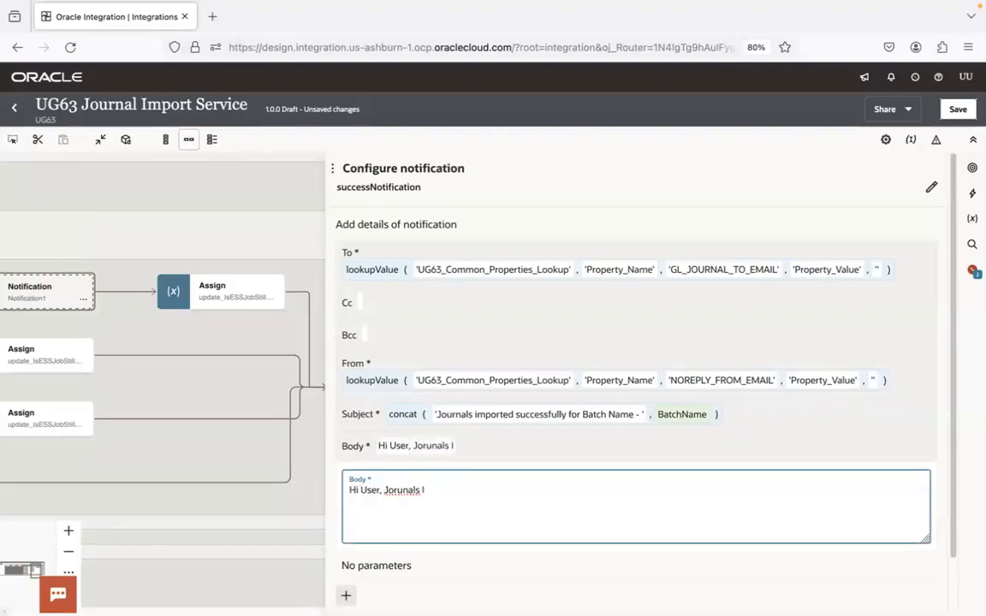
type("Mported suces")
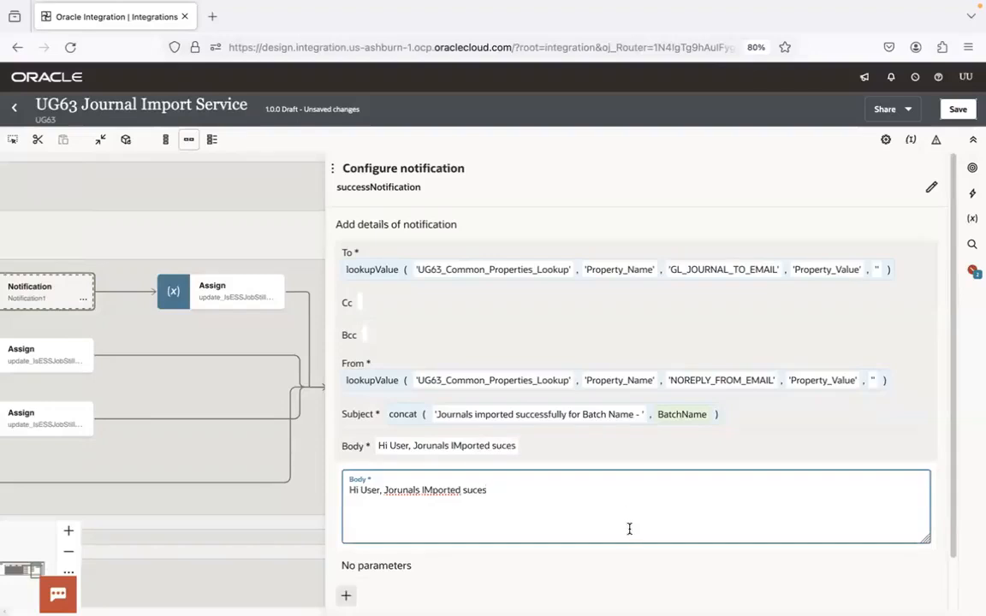
key("ctrl+a")
key("BackSpace")
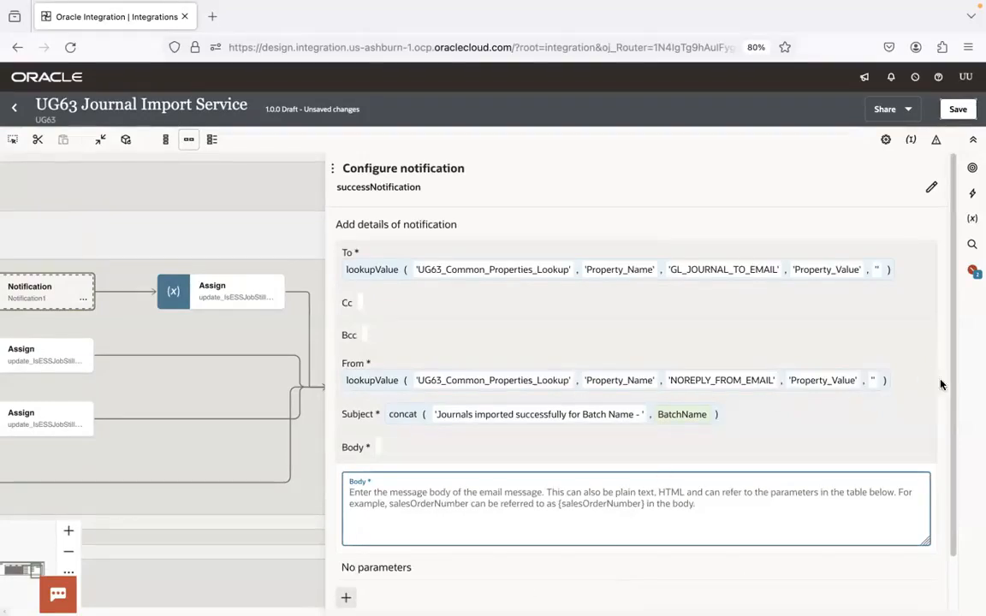
Switch to Visual Studio Code and collapse the head section of SuccessNotification.html, keeping the body section expanded for review
scroll(935, 512, "down", 2)
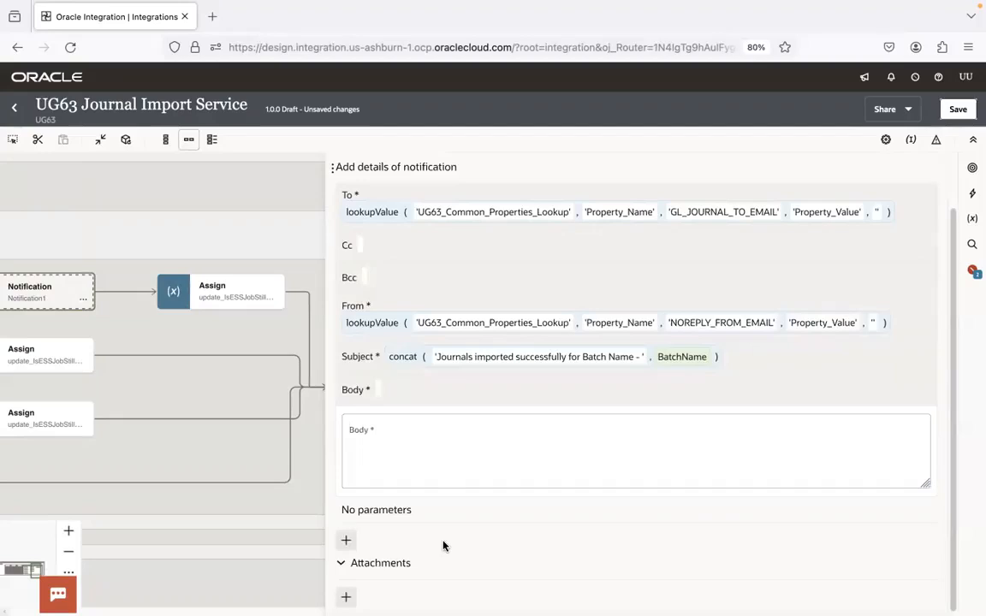
left_click(489, 459)
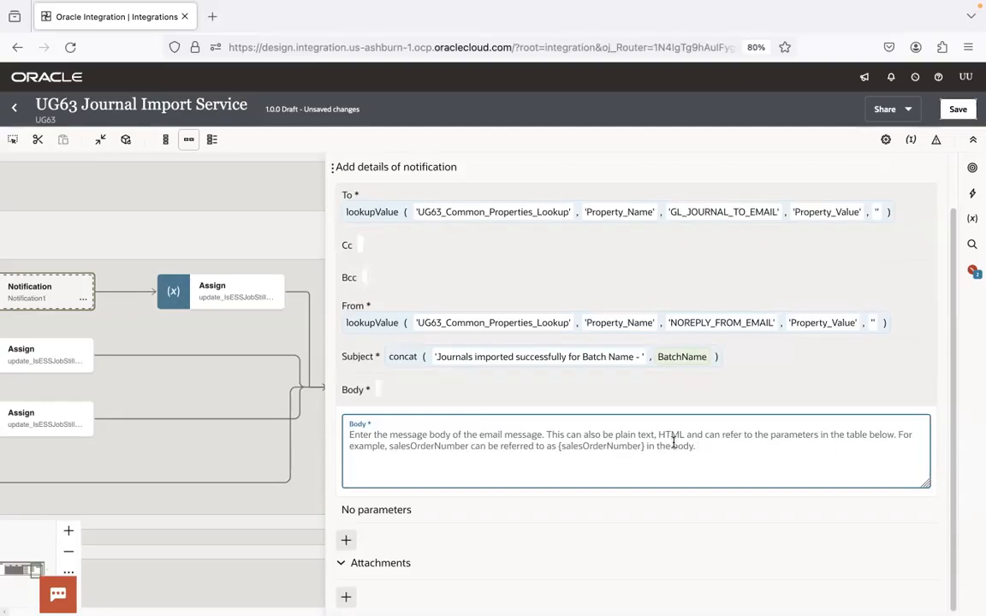
key("super+Tab")
key("super+Tab")
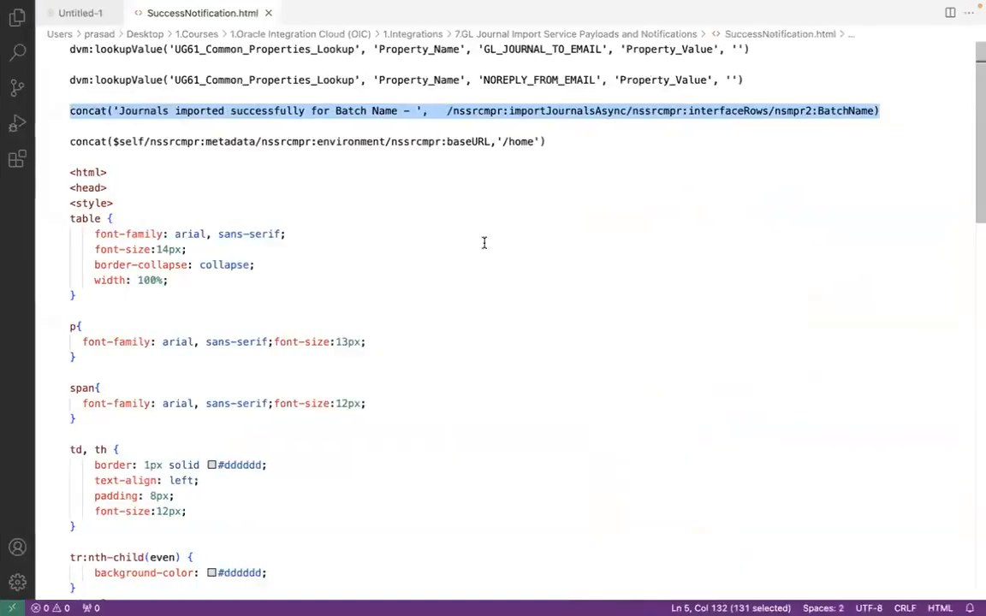
left_click(68, 172)
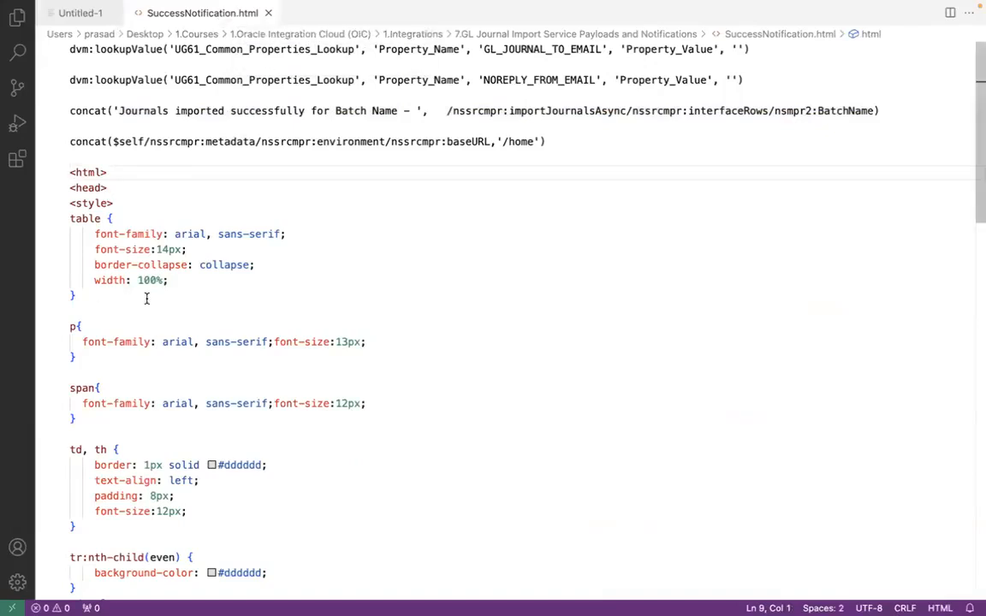
mouse_move(121, 227)
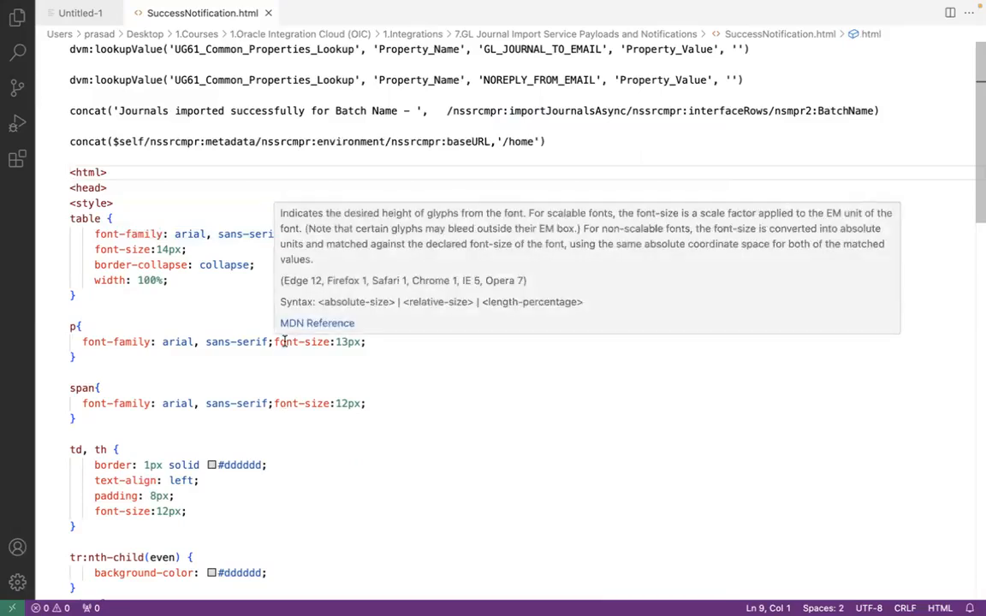
left_click(62, 188)
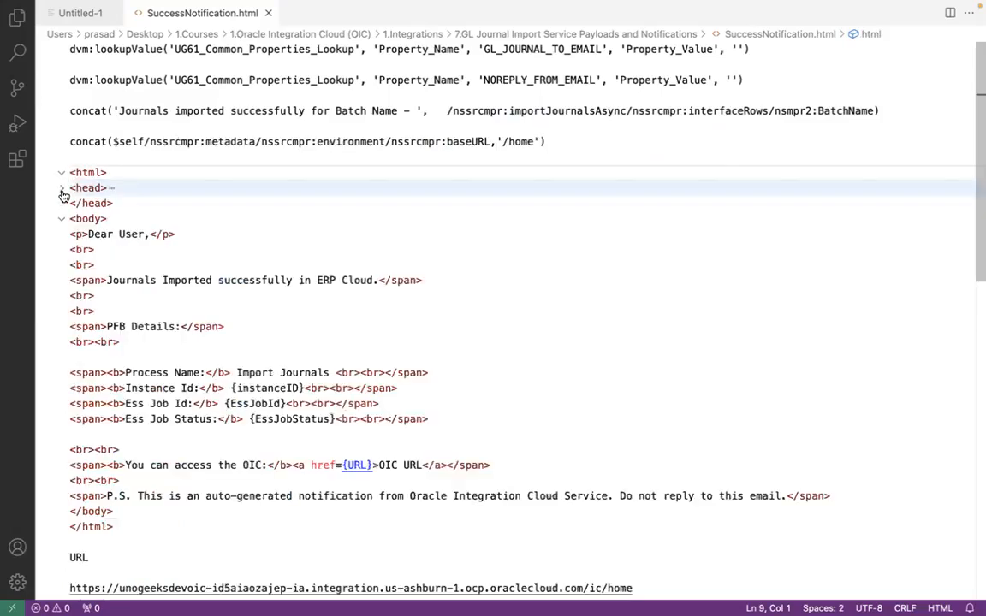
left_click(63, 221)
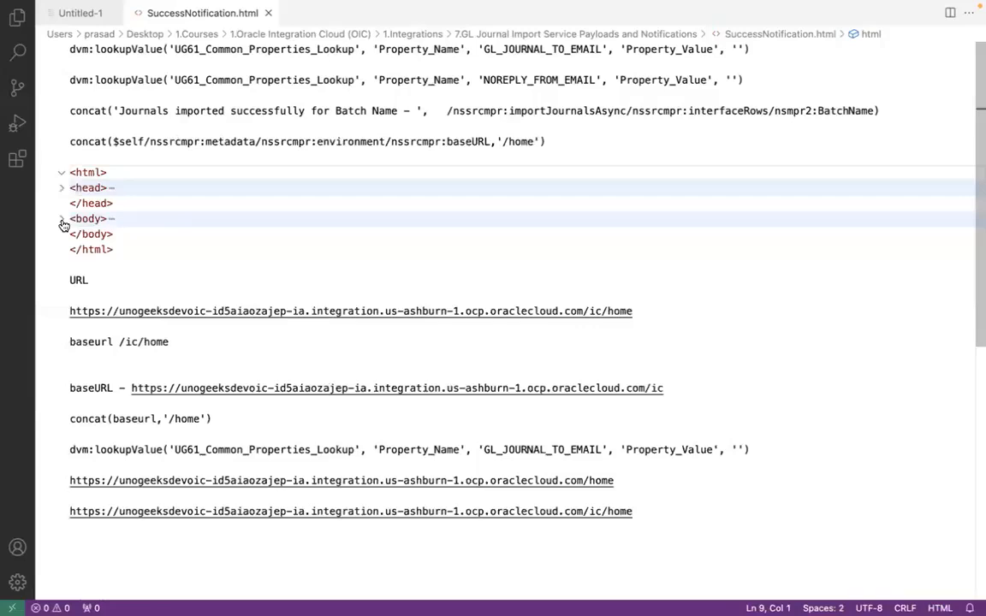
mouse_move(83, 216)
left_click(63, 222)
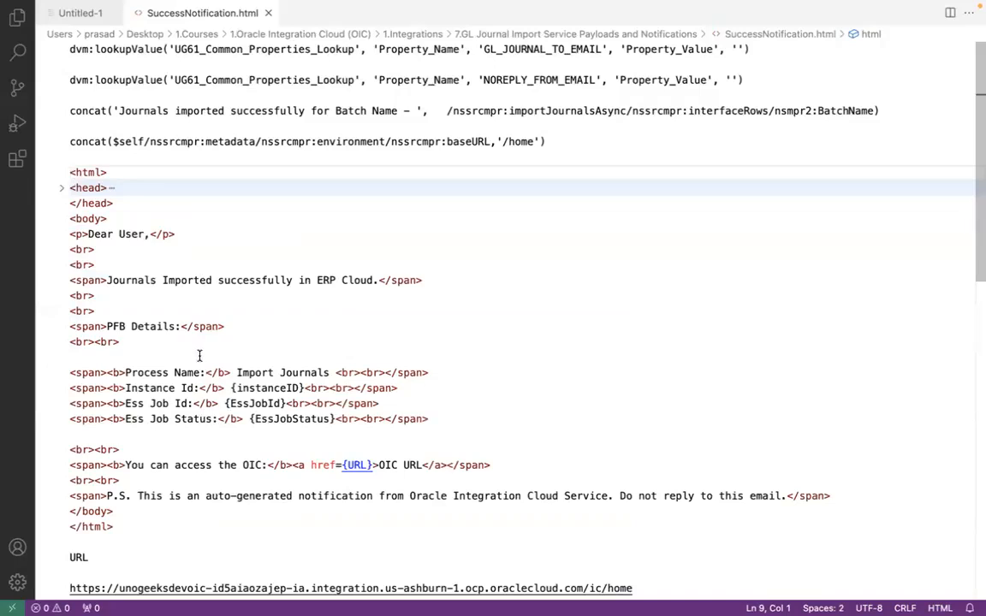
Review the body's 'Dear User,' greeting, the journal import success message and the process detail lines
left_click_drag(88, 233, 146, 234)
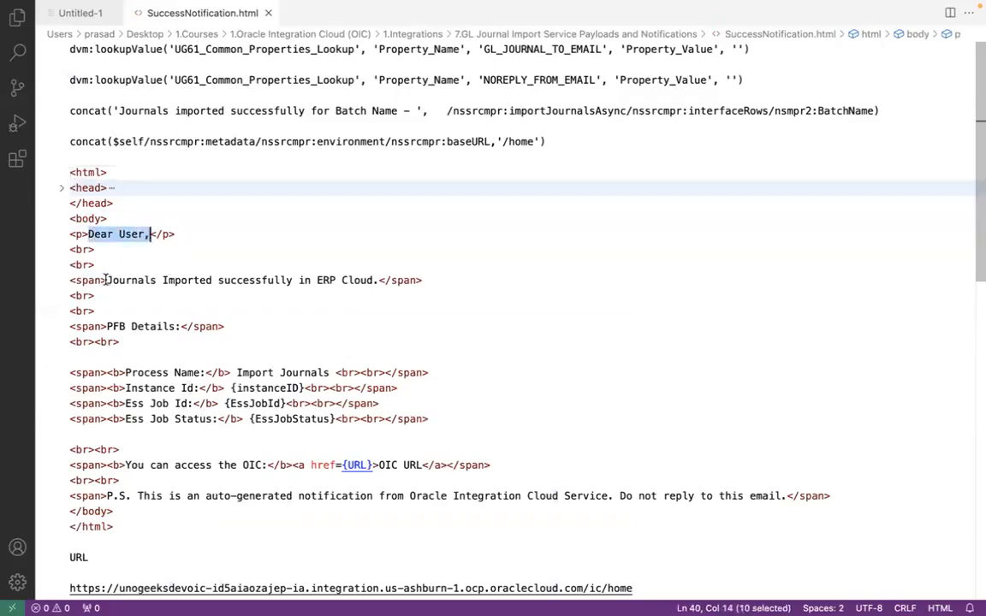
left_click_drag(106, 280, 157, 280)
left_click_drag(256, 283, 372, 287)
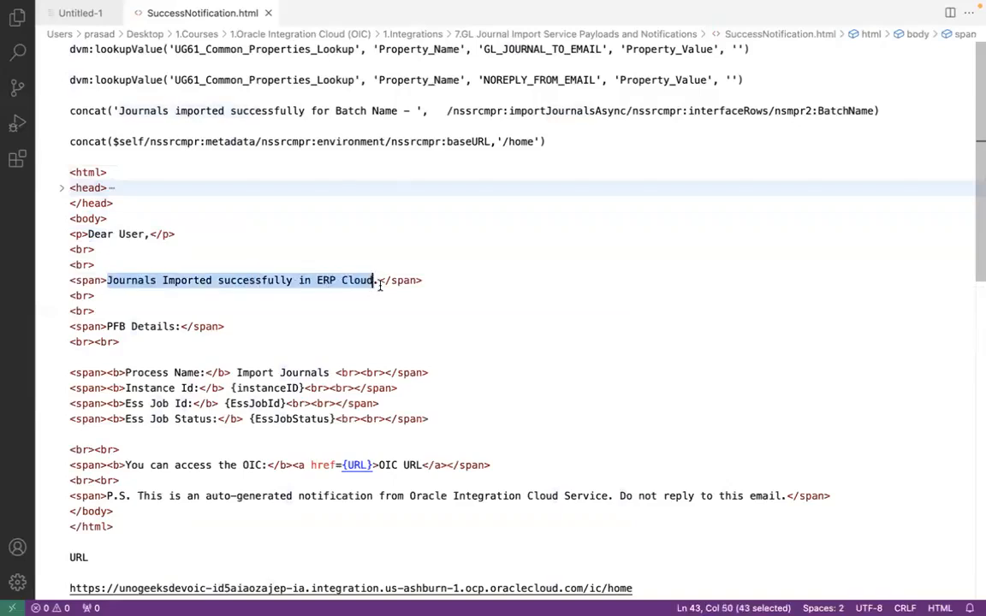
left_click(380, 286)
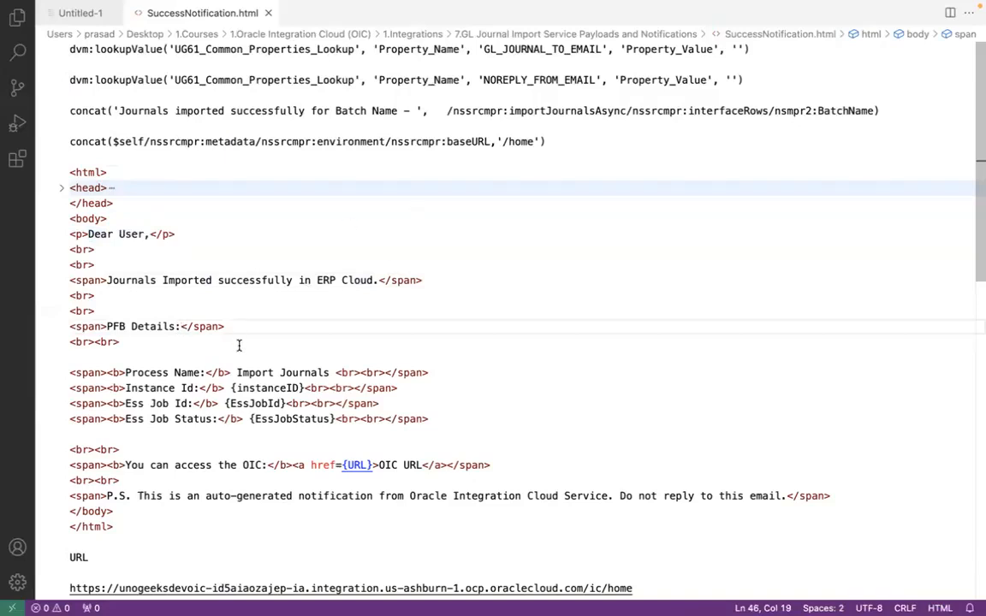
left_click(271, 373)
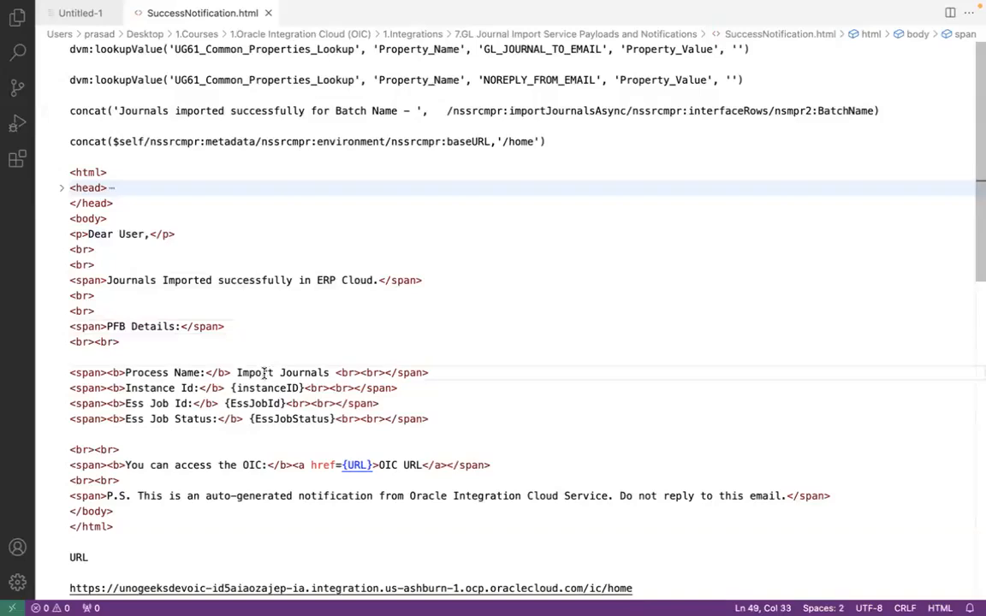
left_click(261, 387)
left_click(262, 403)
left_click(298, 418)
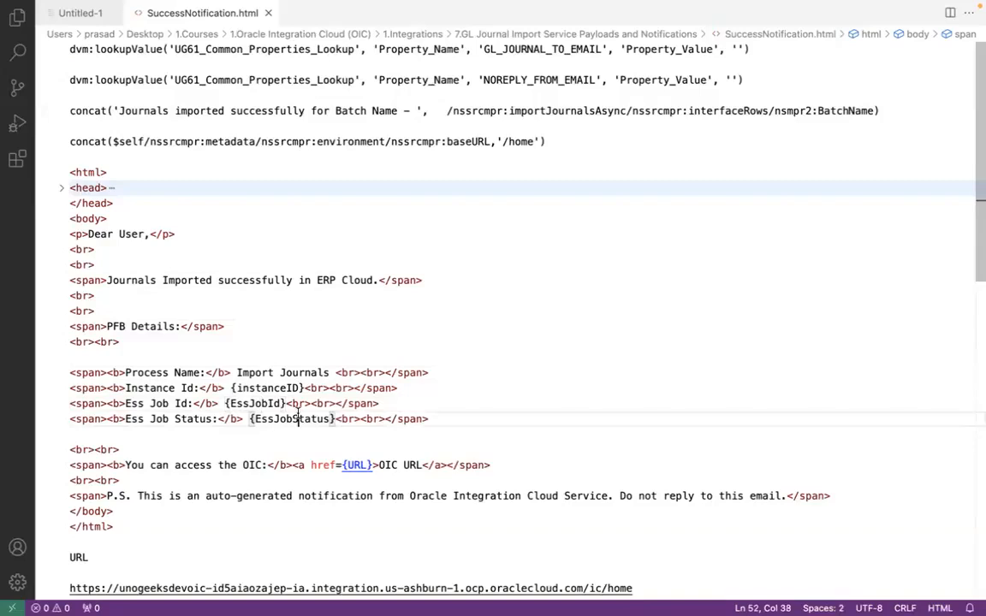
Examine the {instanceID}, {EssJobId} and {EssJobStatus} placeholders in the HTML body
mouse_move(554, 8)
double_click(265, 389)
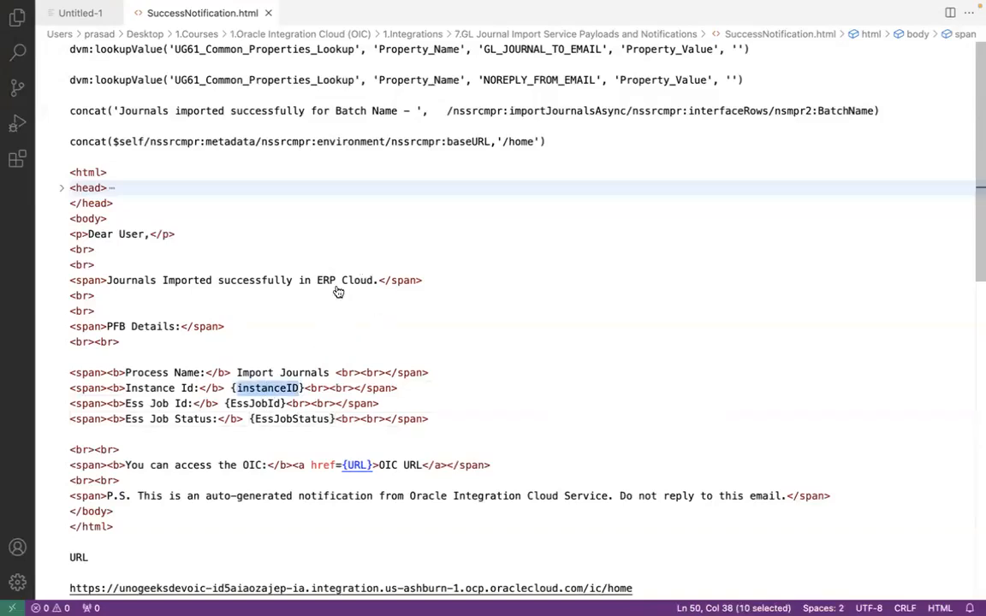
left_click(283, 389)
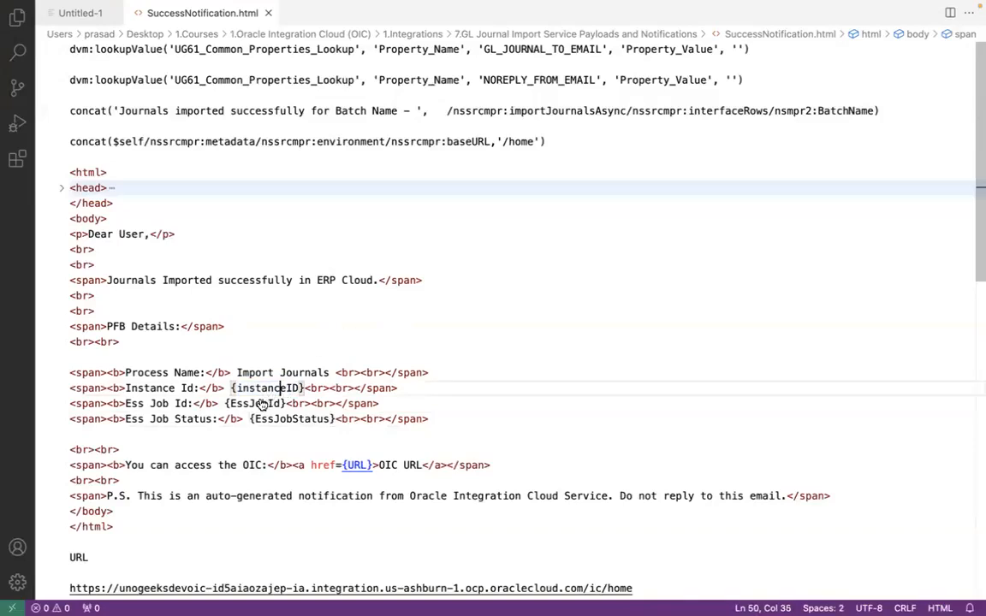
double_click(262, 404)
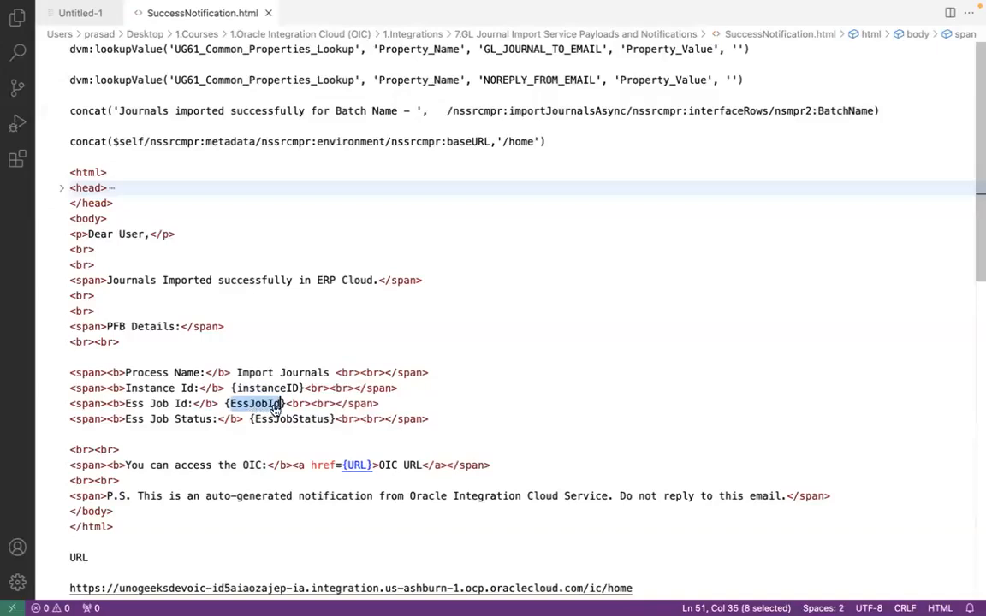
left_click(297, 420)
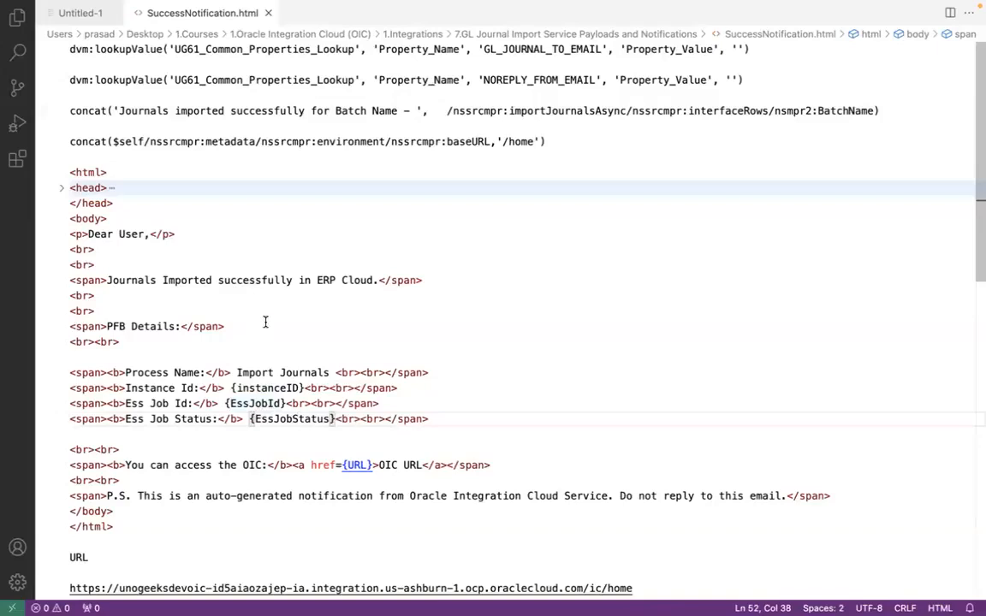
left_click(267, 388)
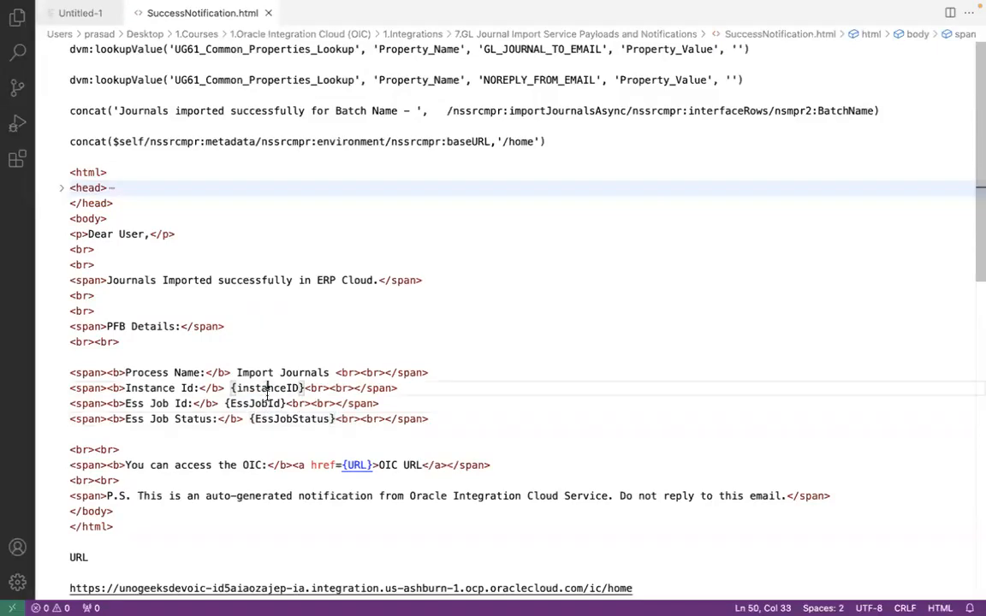
double_click(266, 389)
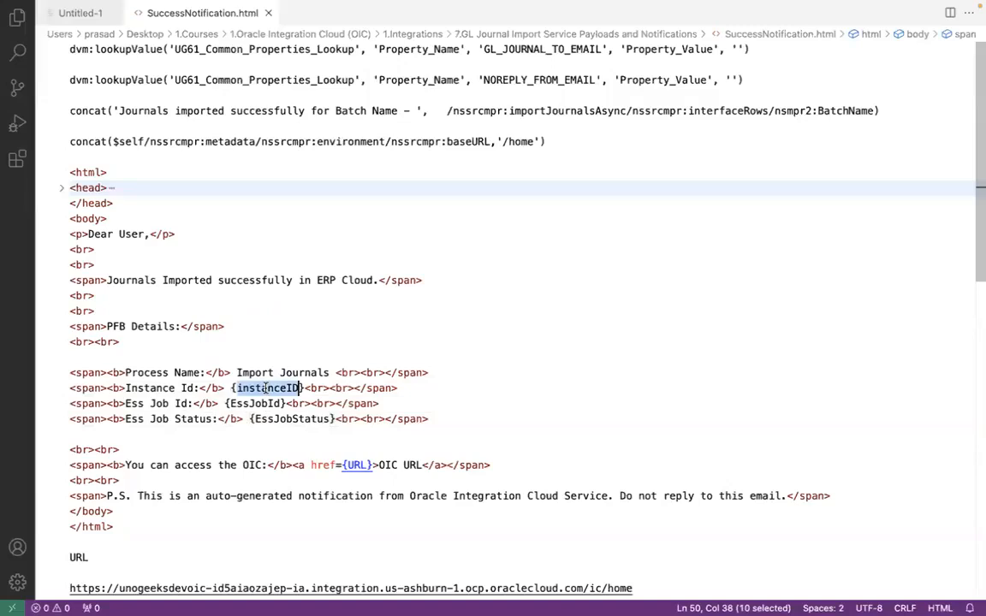
double_click(260, 403)
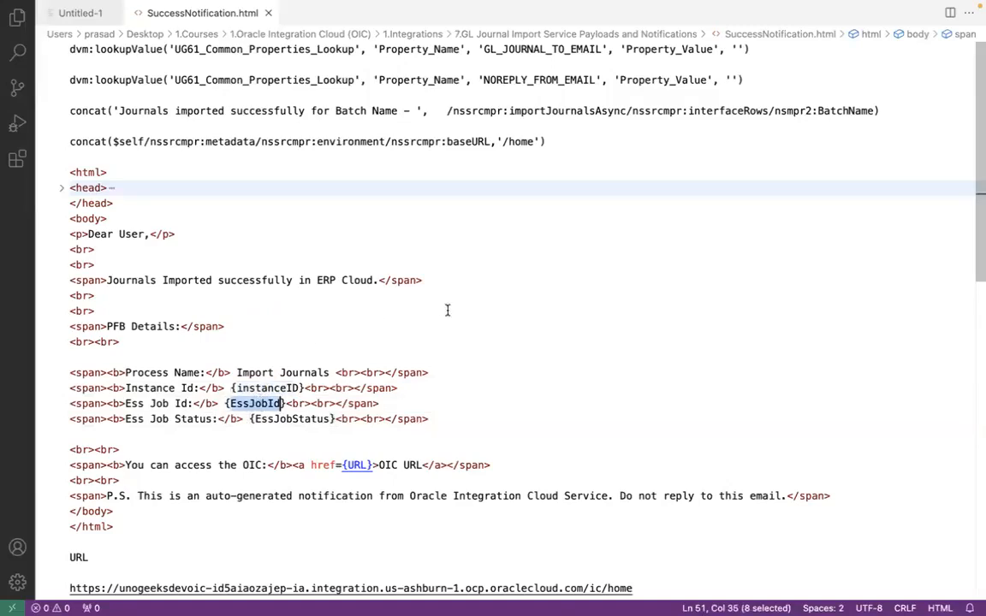
left_click(255, 403)
double_click(256, 403)
left_click(291, 418)
double_click(291, 418)
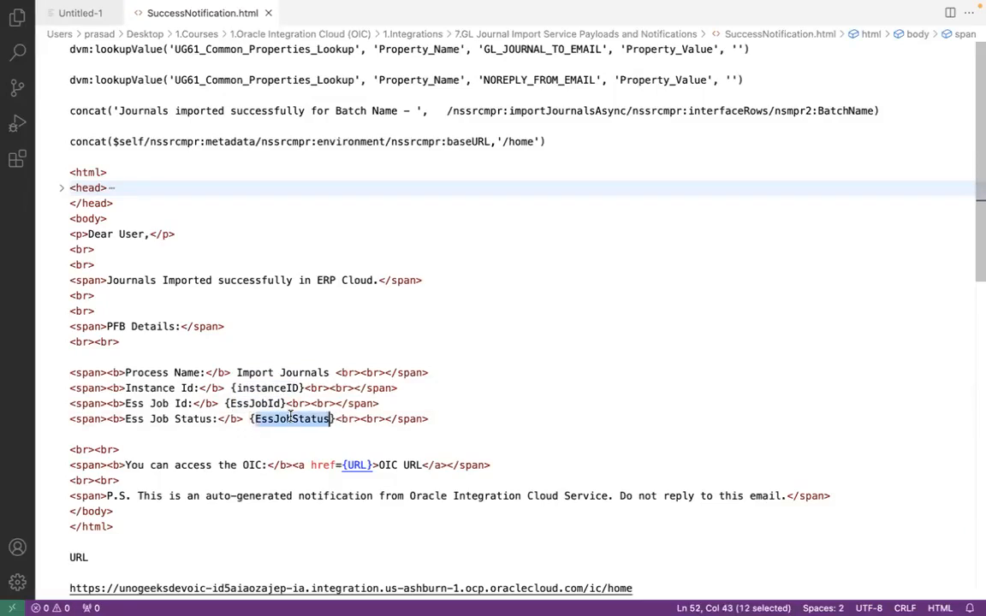
left_click(291, 418)
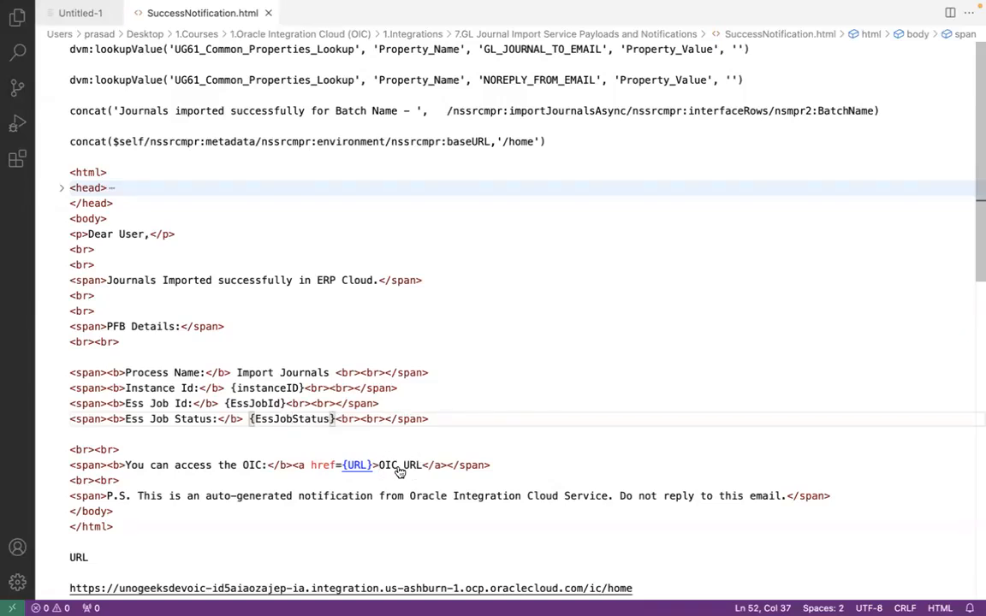
Switch to Finder, open SuccessNotification.html in Google Chrome to preview the rendered message, and return to Finder
key("super+Tab")
key("super+Tab")
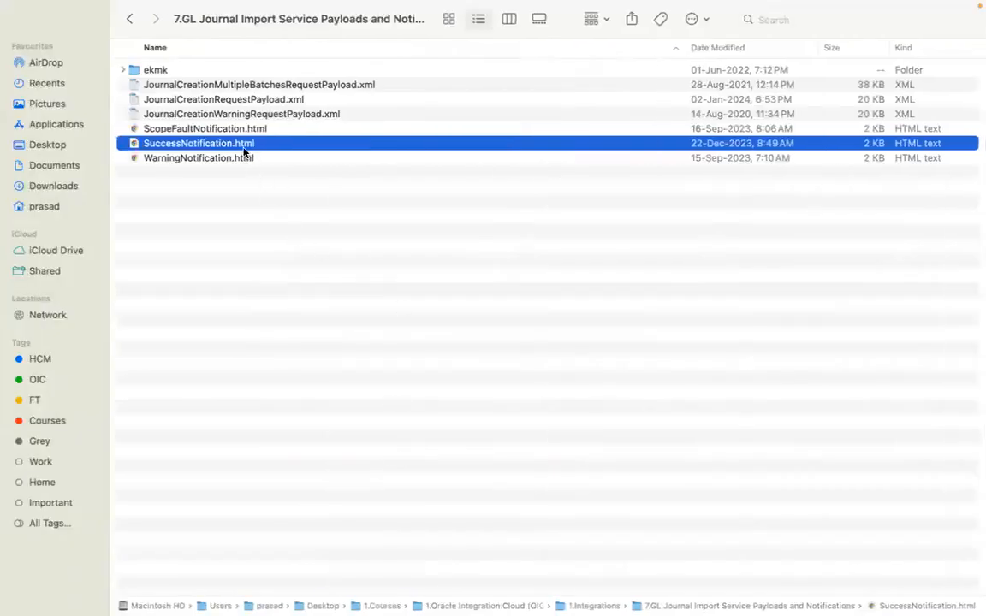
right_click(242, 145)
mouse_move(396, 169)
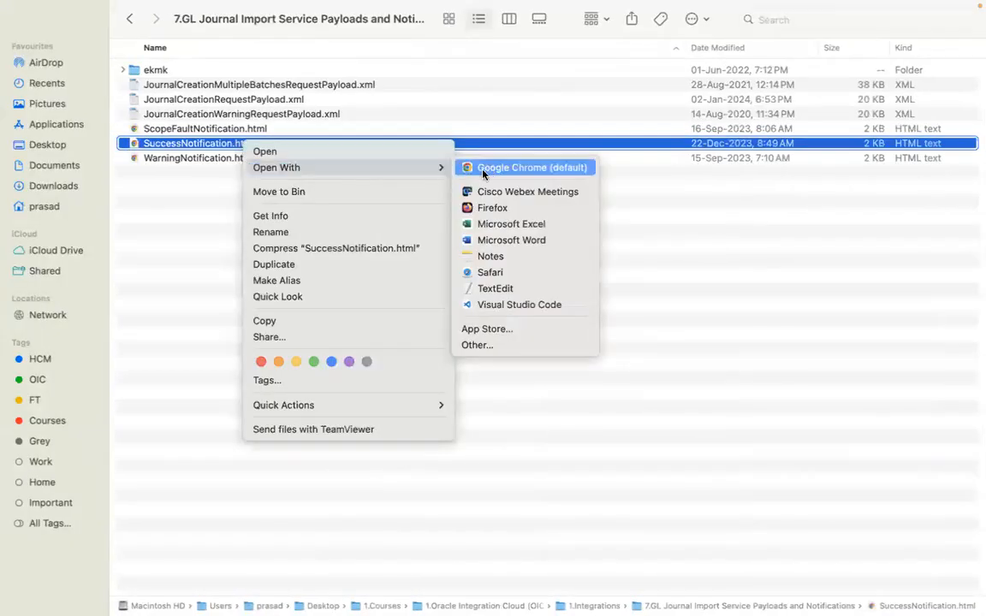
left_click(483, 105)
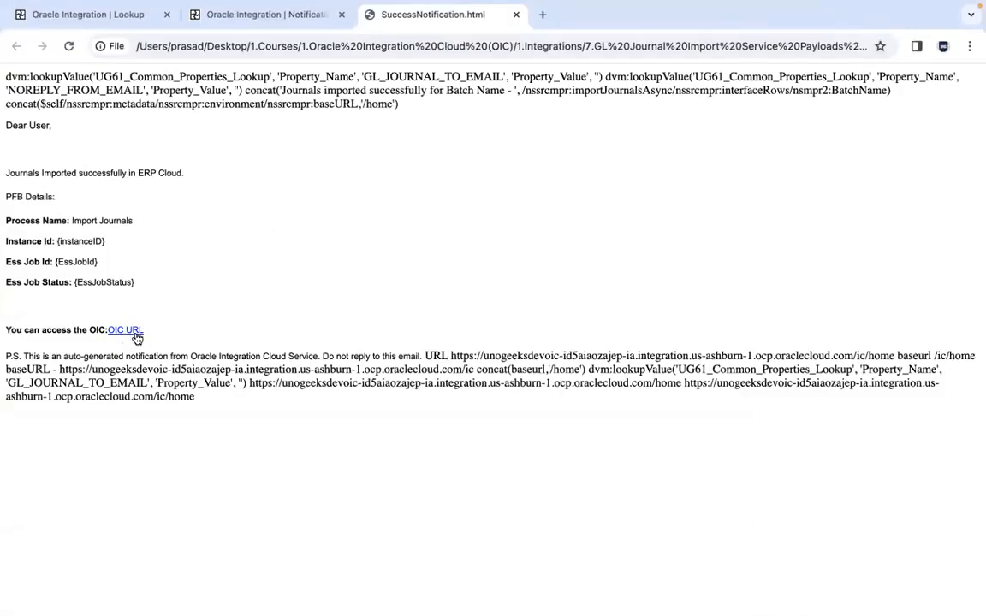
key("super+Tab")
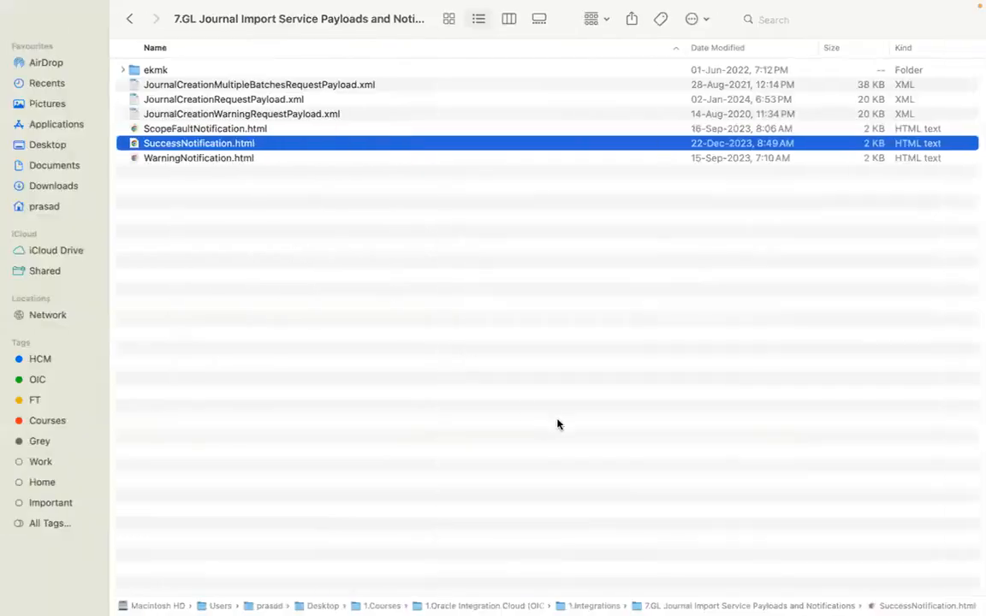
Switch to Visual Studio Code and review the OIC URL link line and the P.S. auto-generated notification line in SuccessNotification.html
key("super+Tab")
key("super+Tab")
left_click(499, 463)
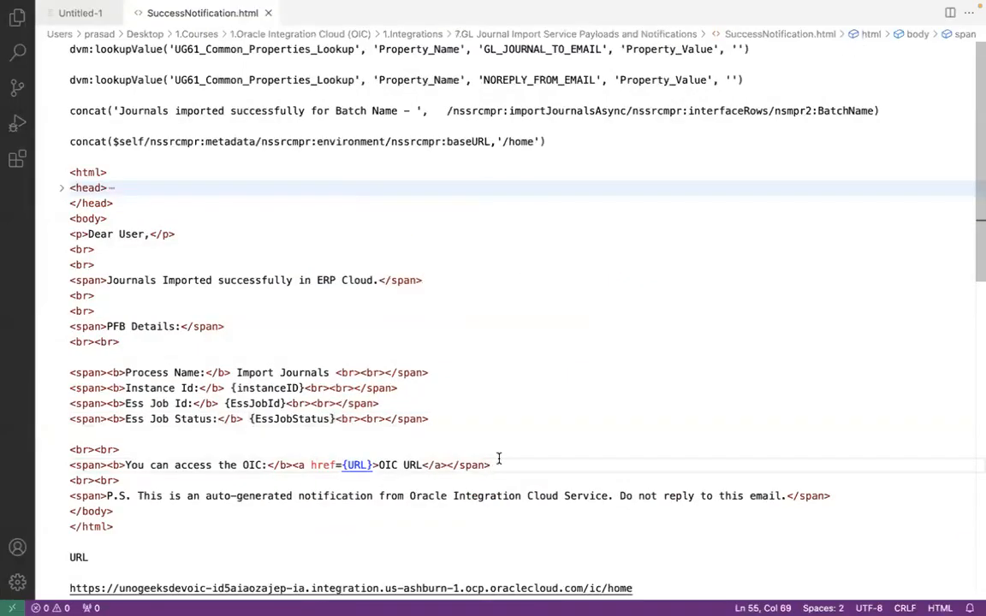
left_click_drag(138, 495, 787, 495)
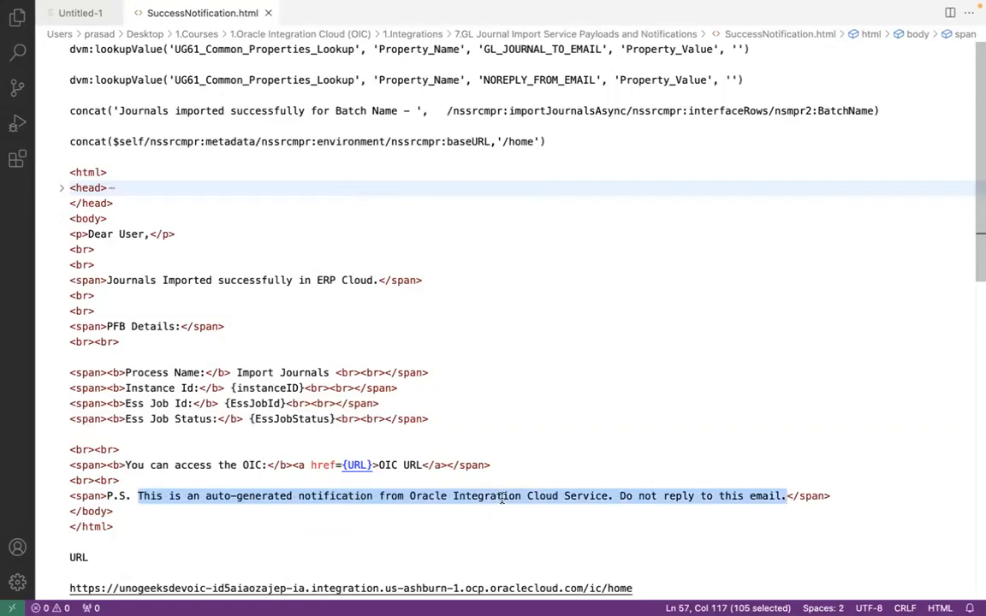
left_click(734, 496)
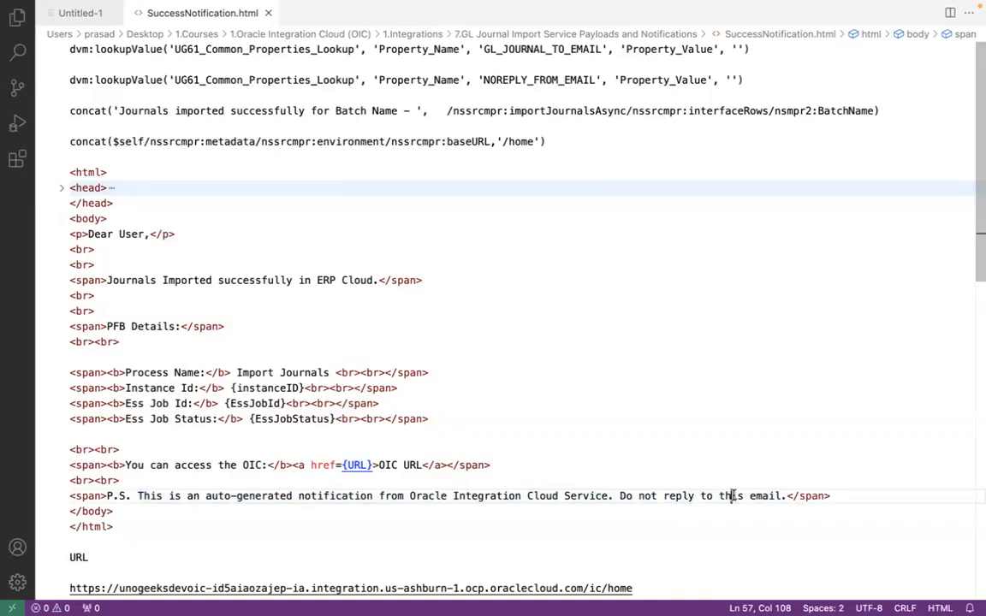
Examine the paragraph tag around the 'Dear User,' greeting and the span tag around the journal import message
left_click(95, 219)
left_click(78, 234)
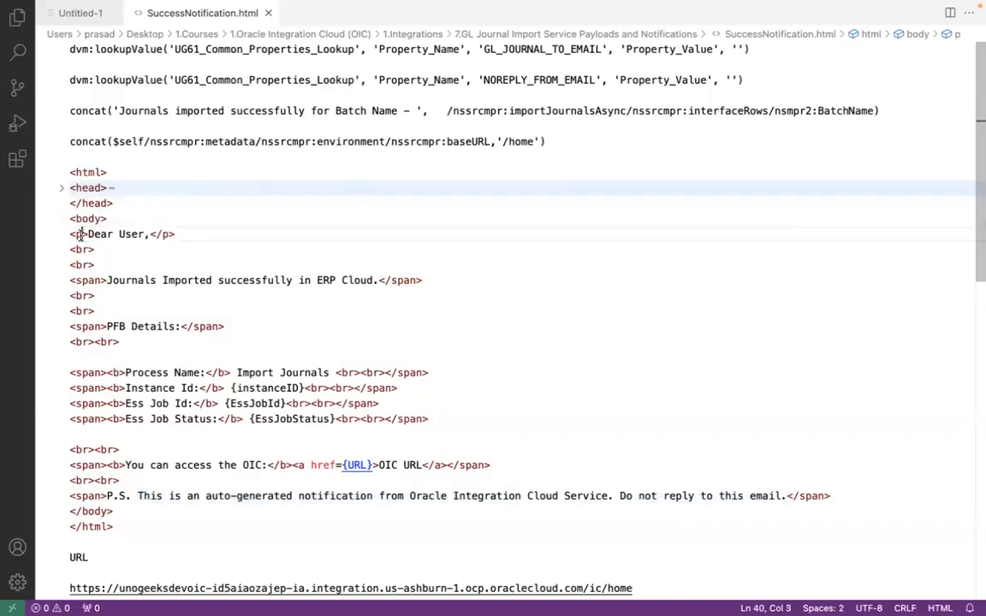
left_click(88, 280)
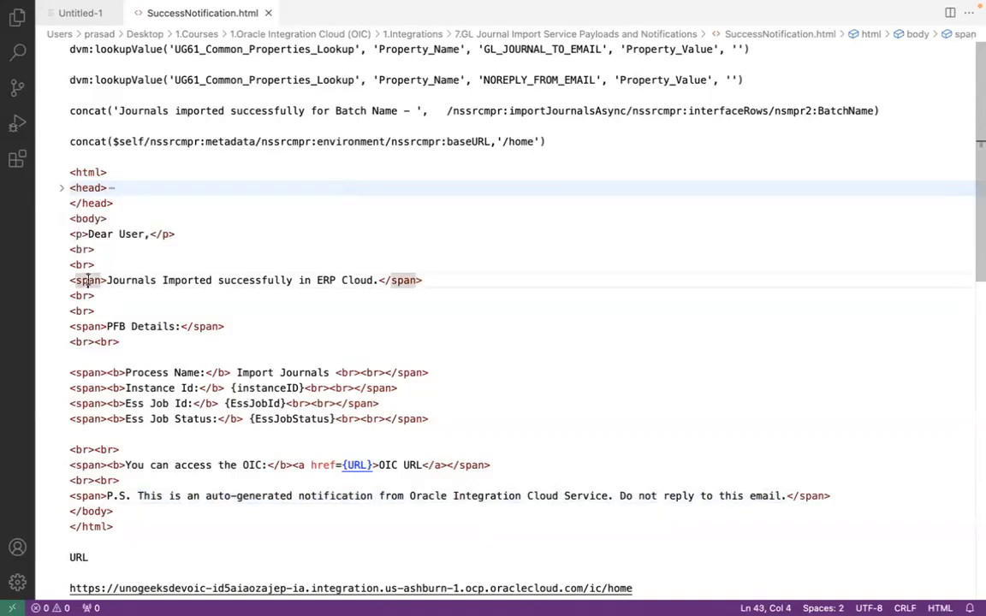
left_click(79, 234)
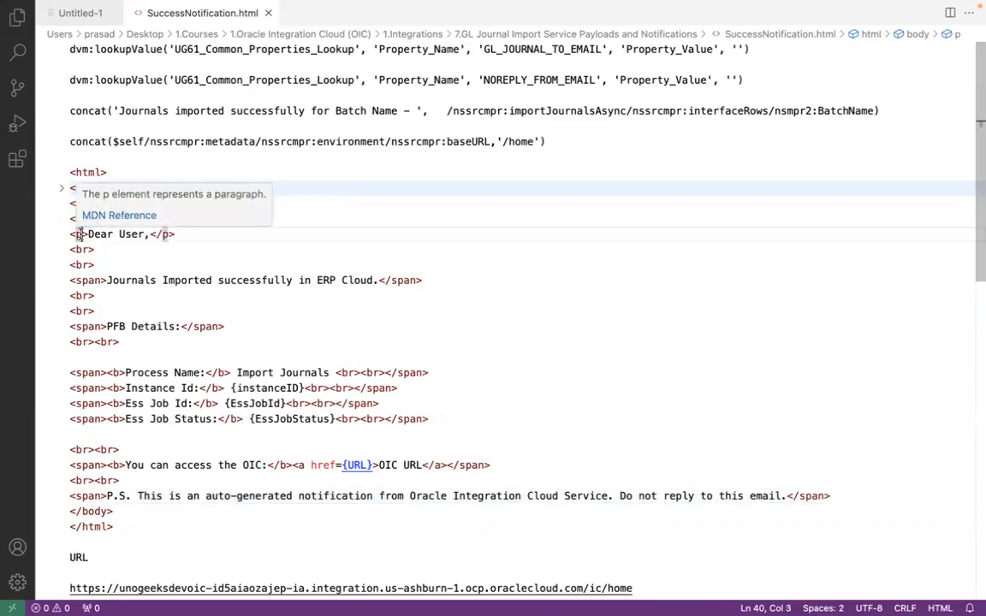
left_click_drag(88, 234, 150, 235)
left_click_drag(76, 280, 100, 280)
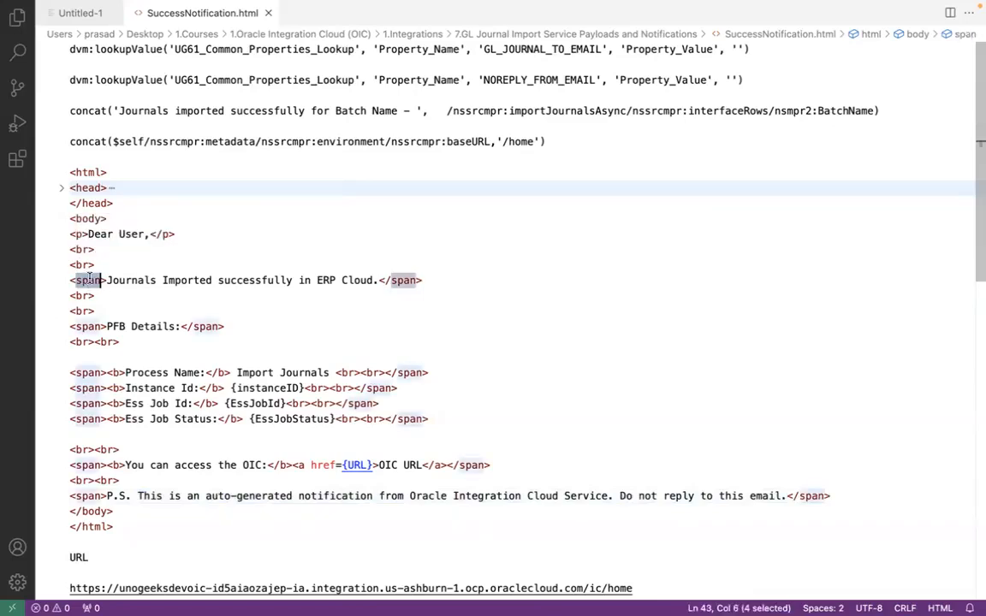
Review the text of the journal import success message, the 'PFB Details:' heading and the Process Name line
left_click(360, 280)
left_click_drag(106, 280, 368, 280)
left_click(369, 280)
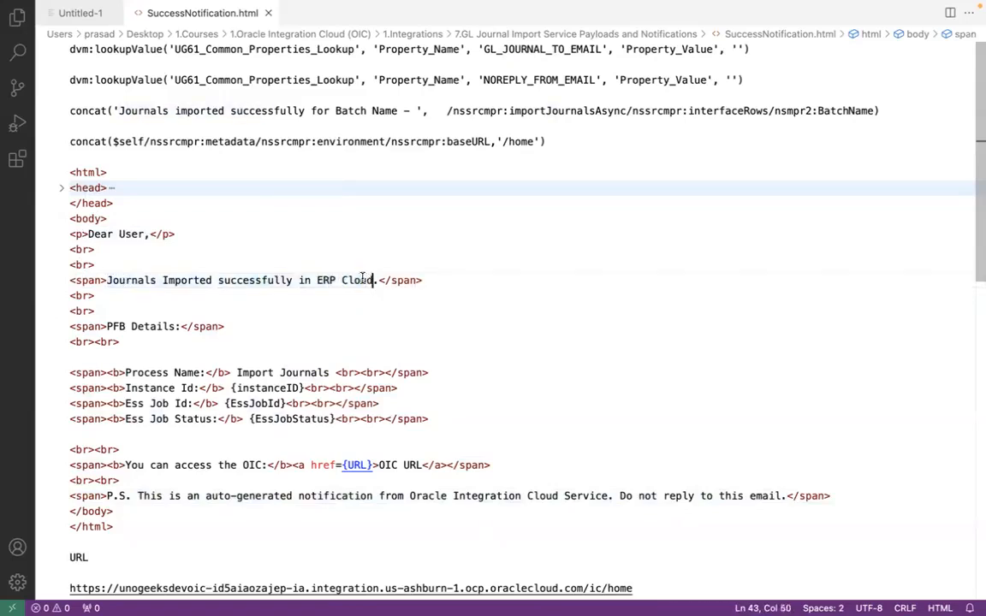
left_click(106, 326)
left_click_drag(106, 326, 181, 326)
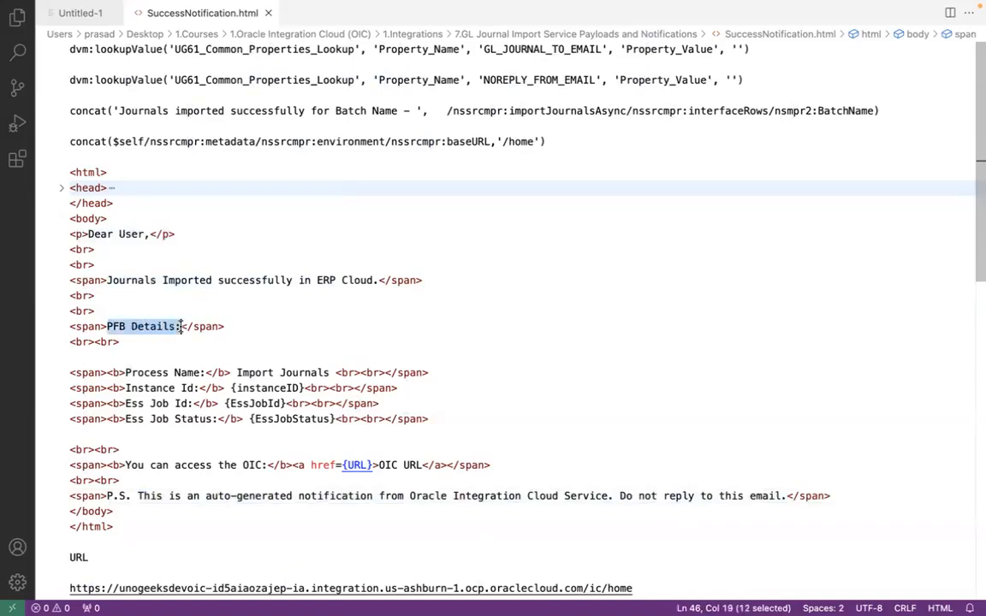
left_click(168, 372)
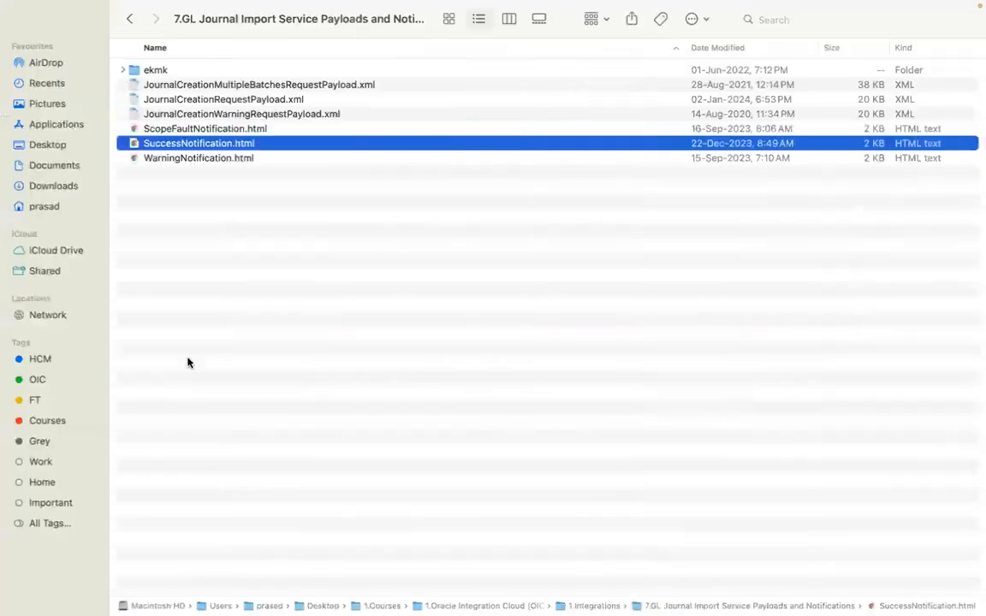
Switch to Google Chrome to check the rendered SuccessNotification.html, and return to its source in Visual Studio Code
key("super+Tab")
key("super+Tab")
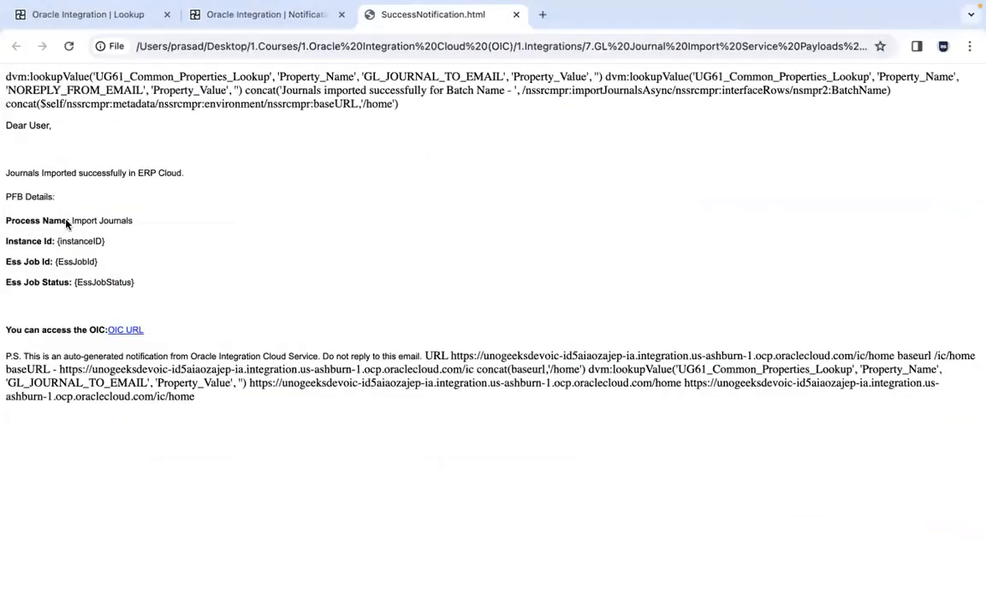
key("super+Tab")
key("super+Tab")
key("super+Tab")
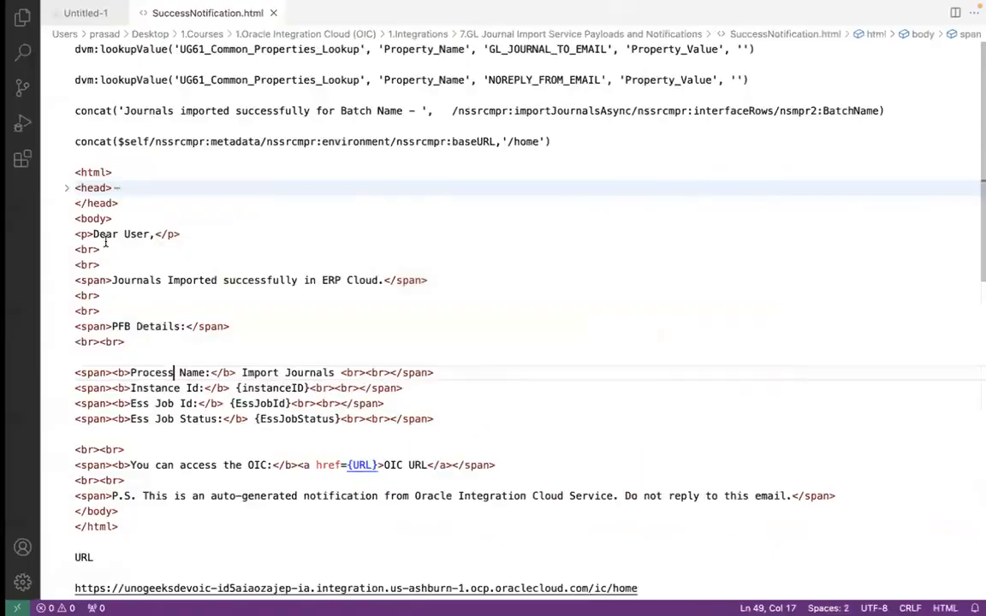
Examine the <br> line breaks that separate the greeting, the success message and the process details
left_click_drag(95, 295, 68, 294)
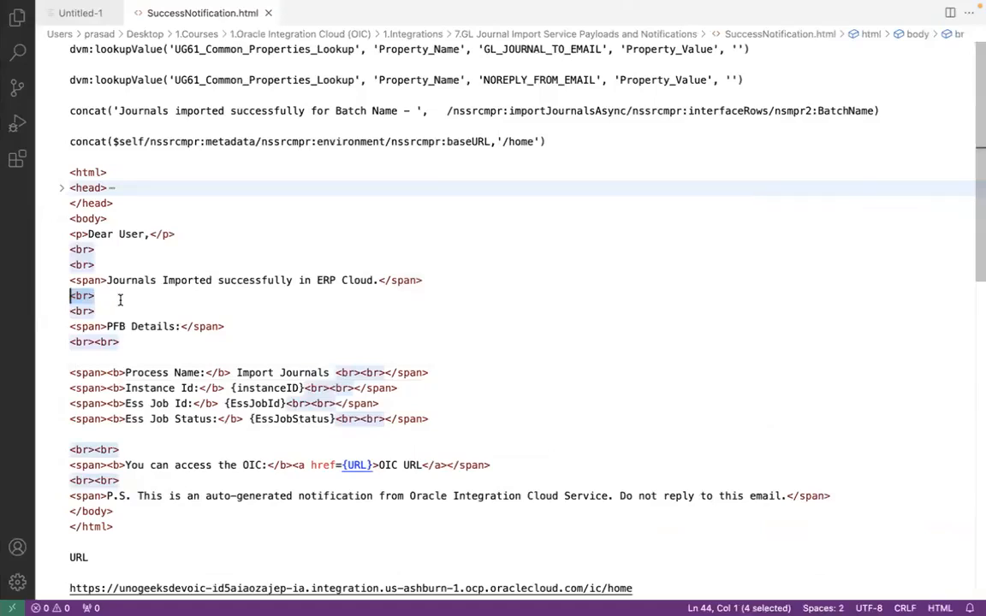
left_click(129, 234)
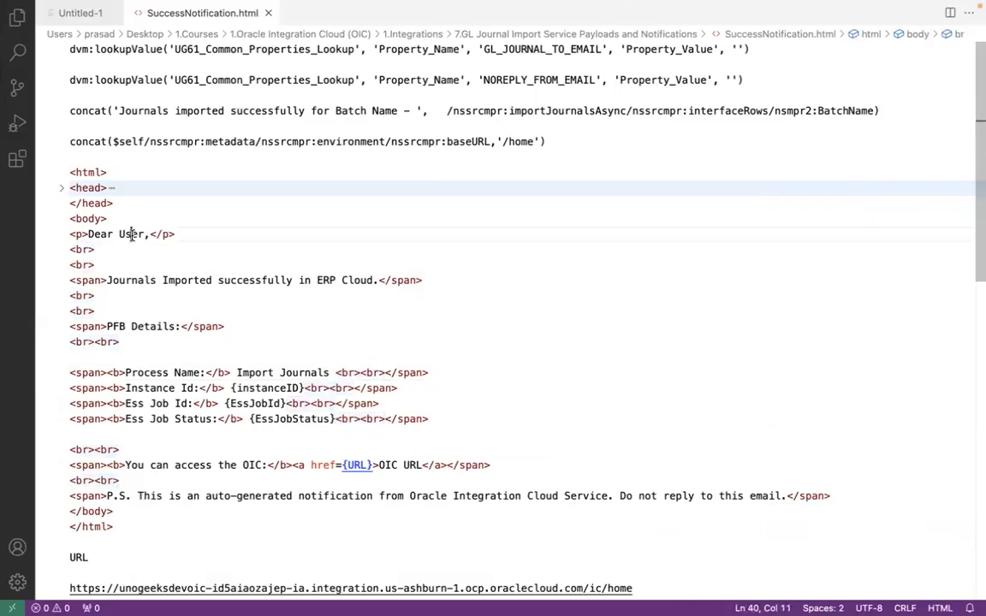
left_click(131, 282)
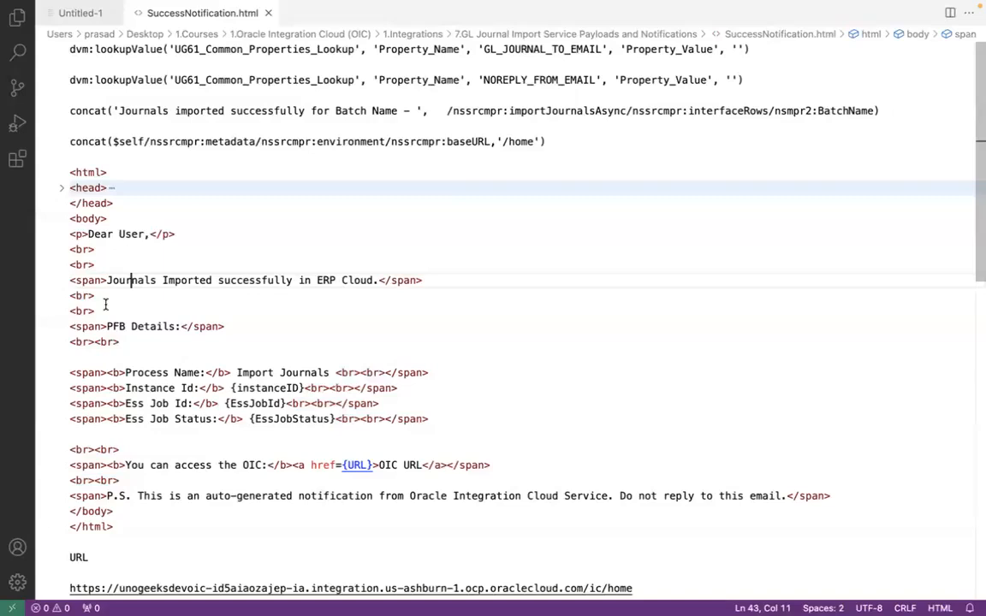
left_click(130, 353)
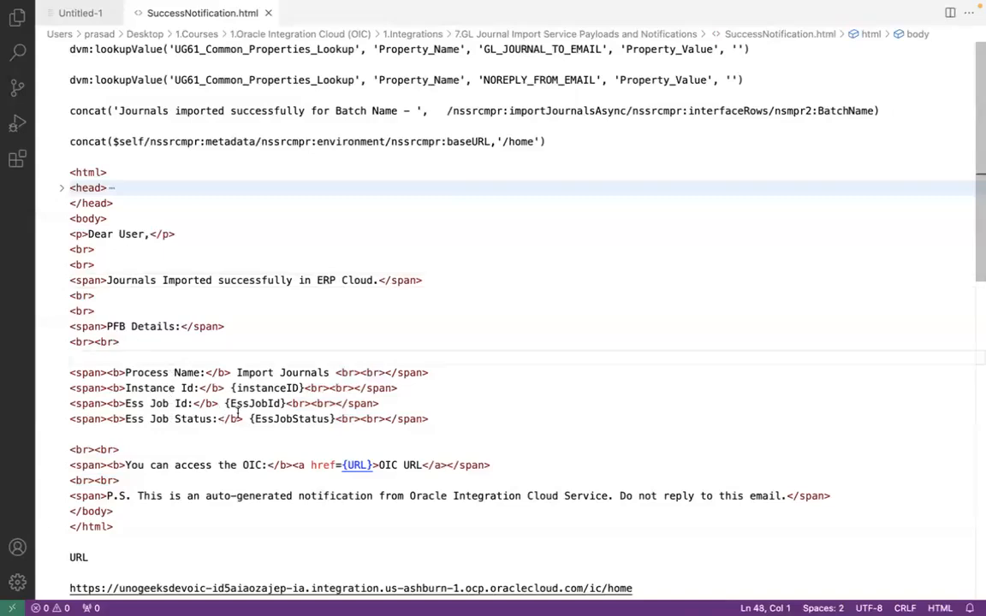
Compare the line spacing with the rendered message in Google Chrome, and return to Visual Studio Code
key("ctrl+Left")
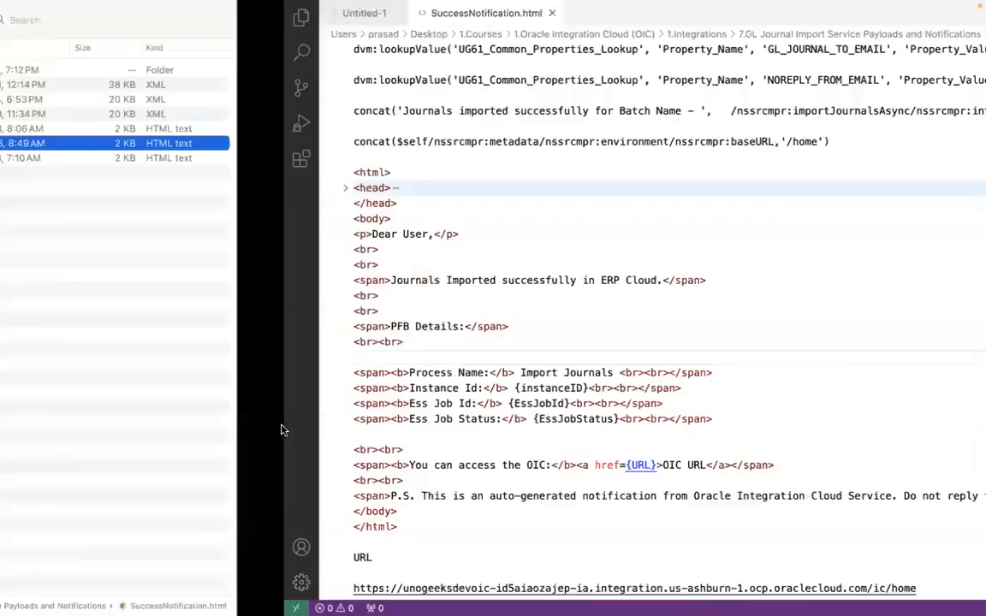
key("super+Tab")
key("super+Tab")
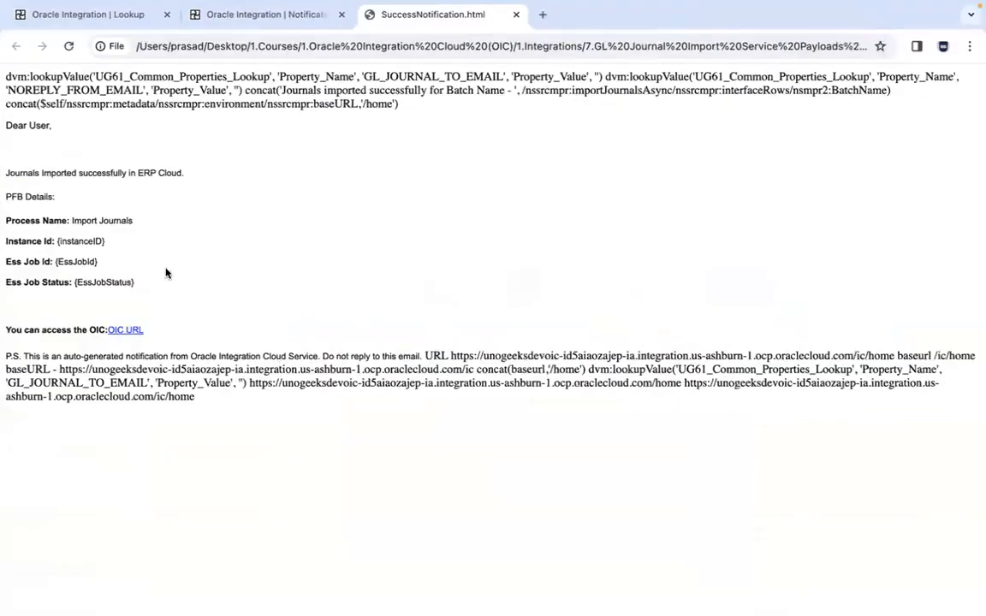
key("super+Tab")
key("super+Tab")
key("super+Tab")
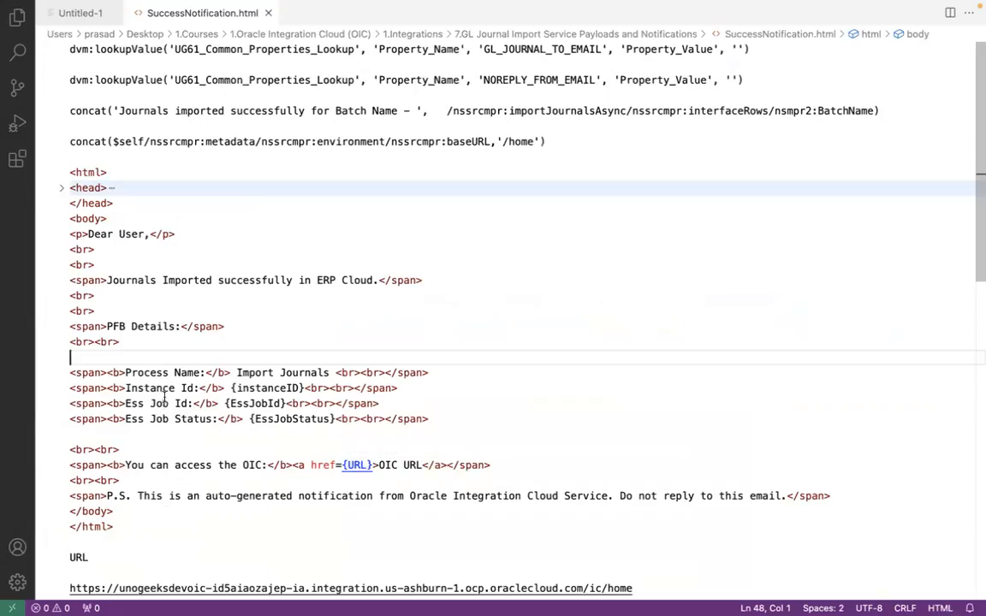
Locate the body's p and span tags, and expand the head section to show its style block
left_click(80, 234)
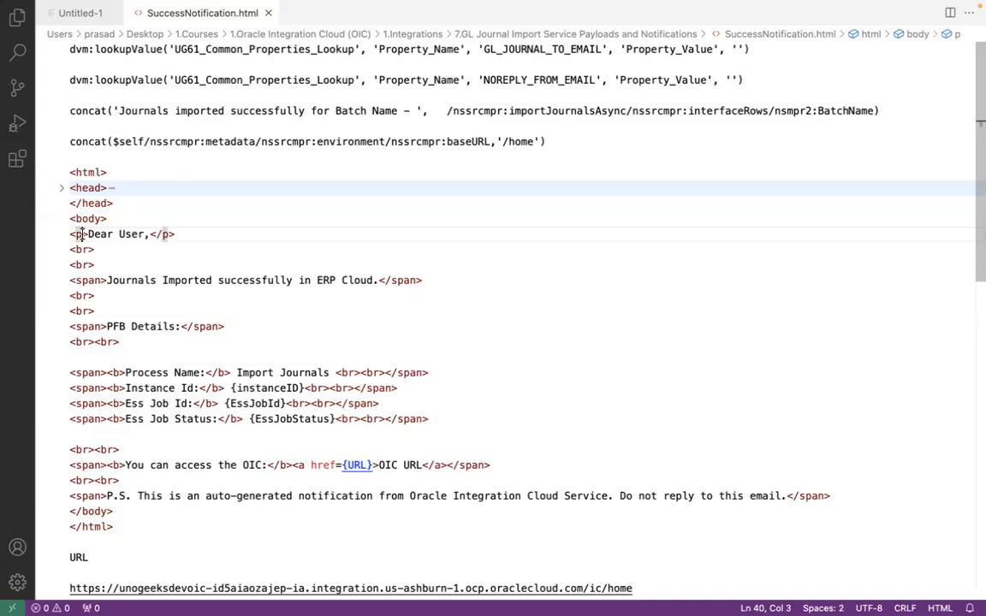
left_click(87, 280)
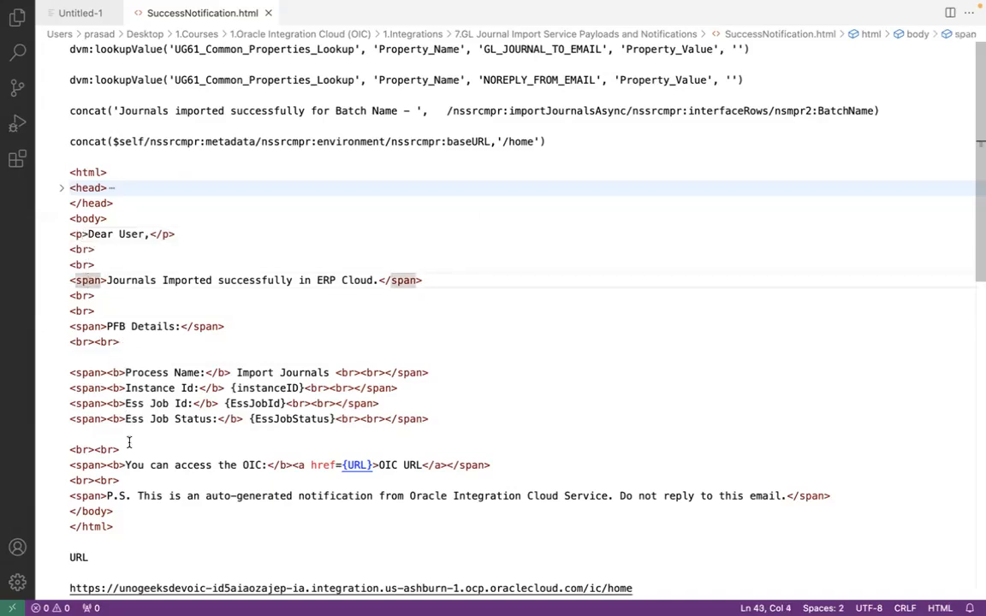
left_click(61, 188)
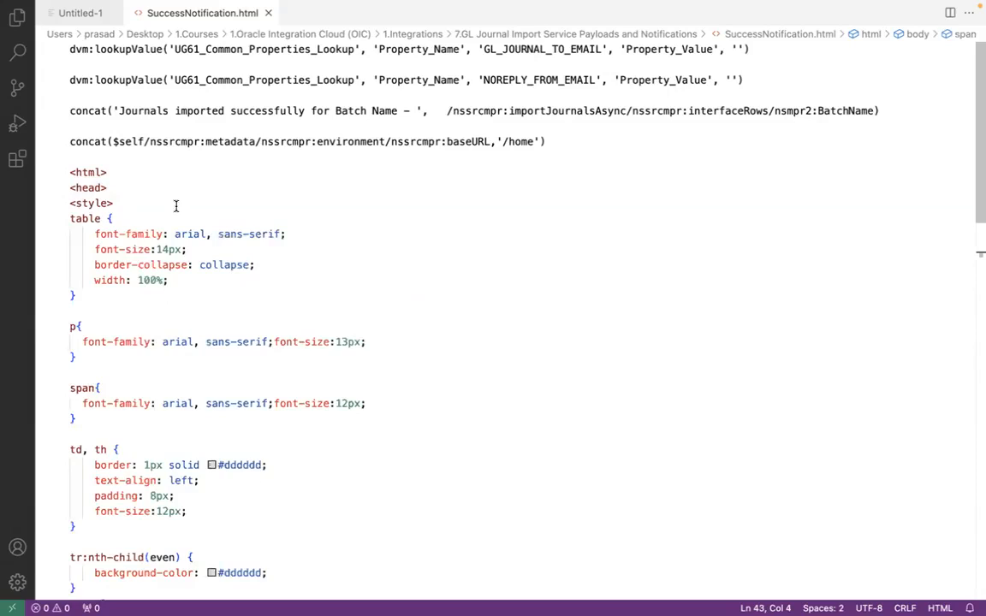
mouse_move(110, 227)
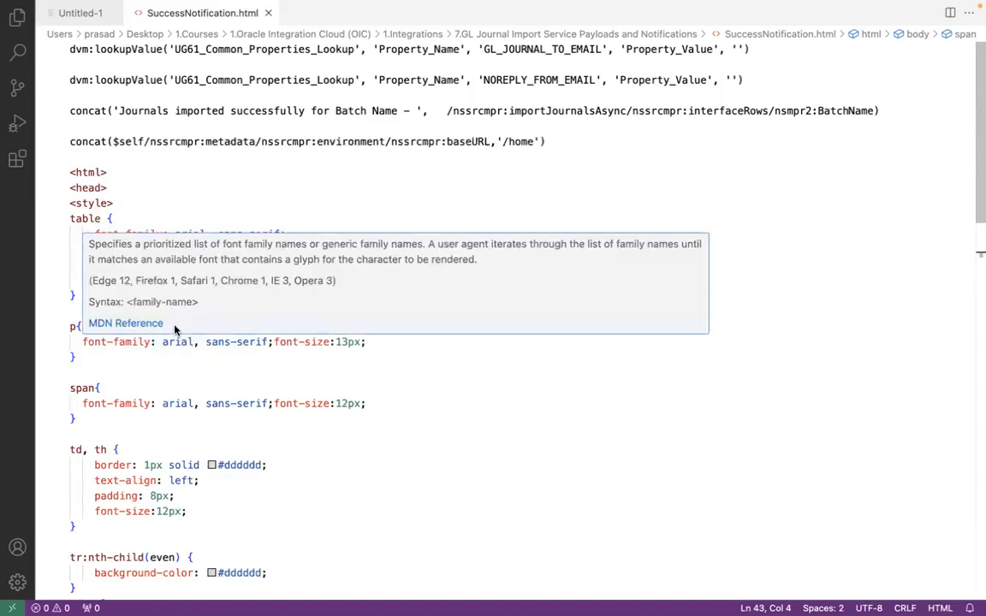
left_click(111, 204)
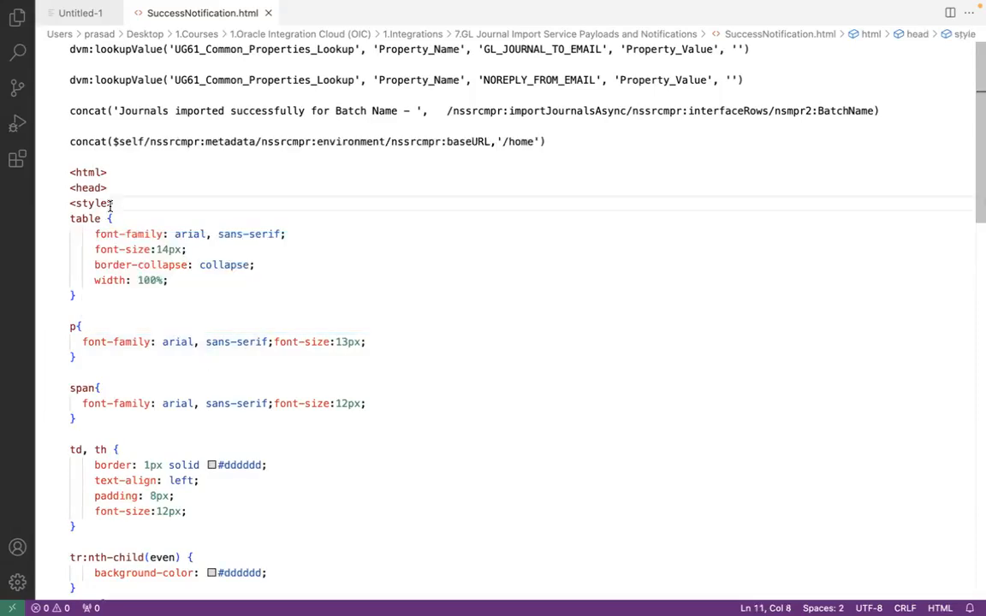
Examine the font family and font size defined in the p and span style rules
left_click(75, 325)
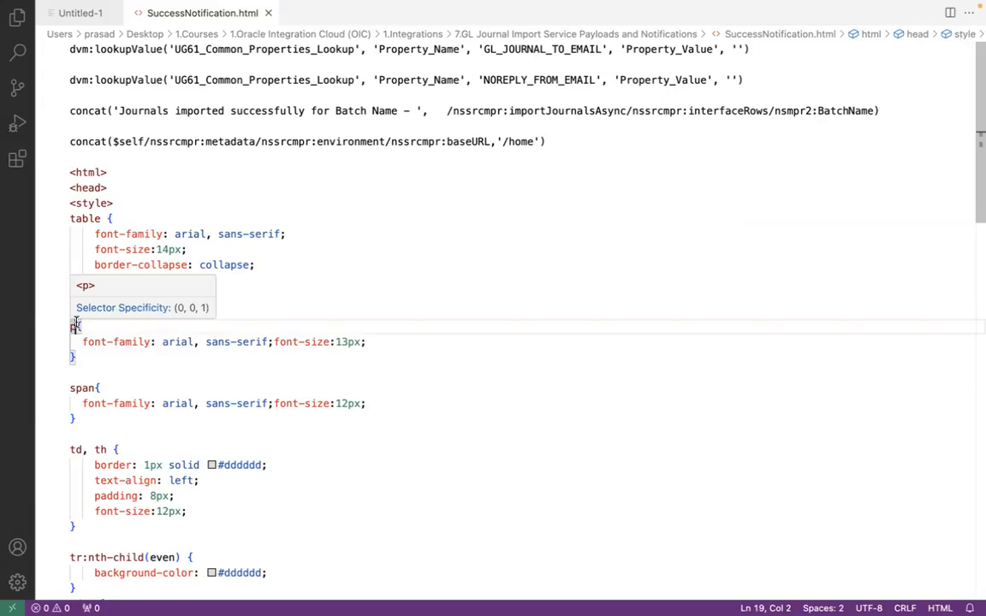
left_click(186, 341)
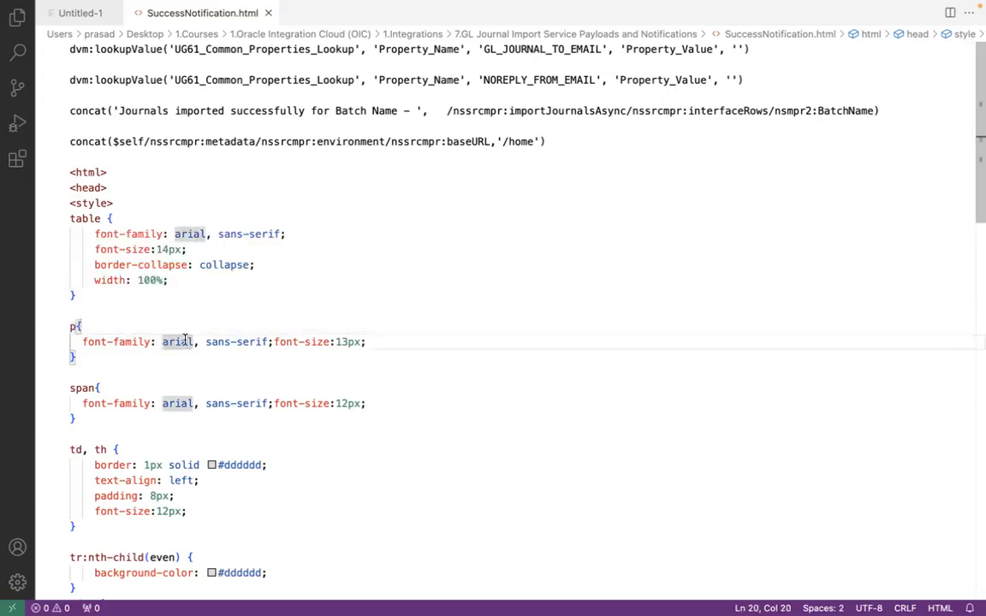
left_click(345, 341)
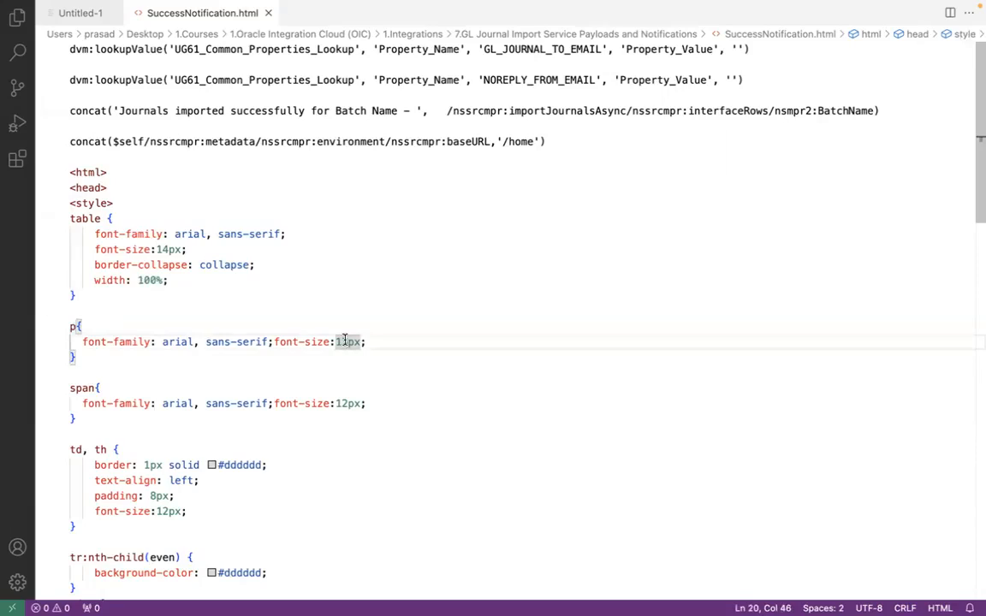
double_click(83, 388)
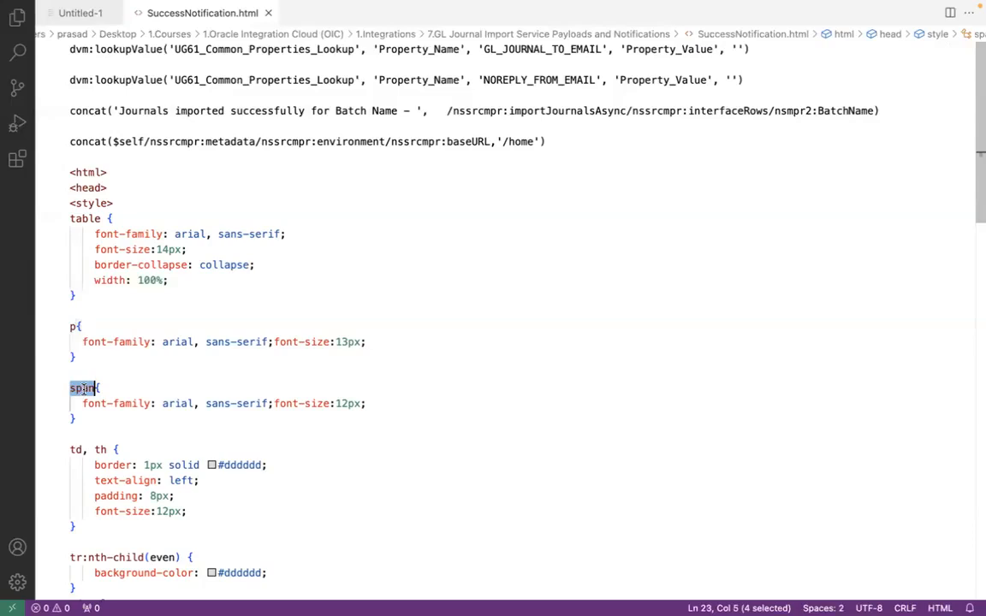
double_click(175, 403)
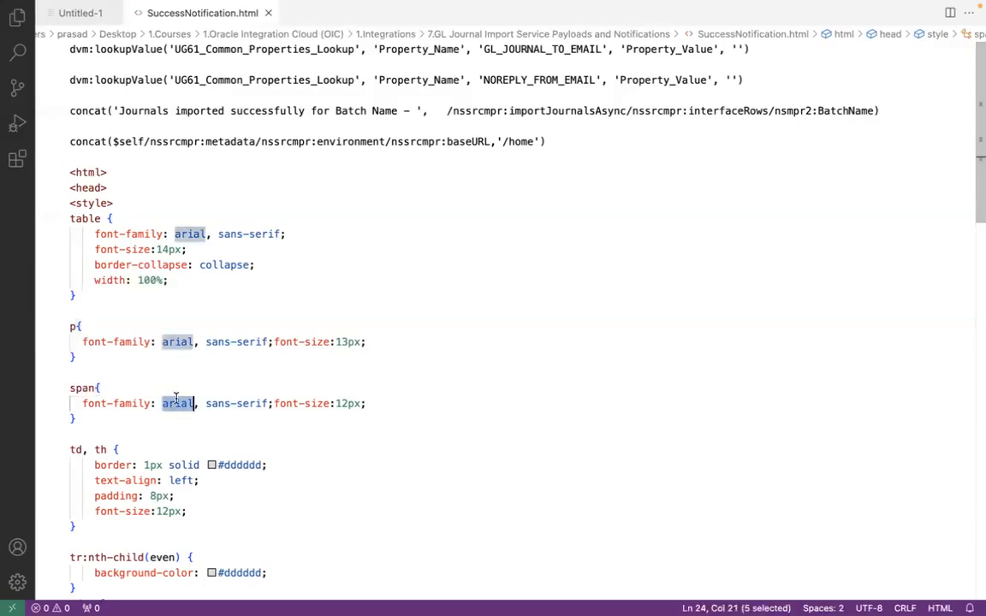
double_click(347, 401)
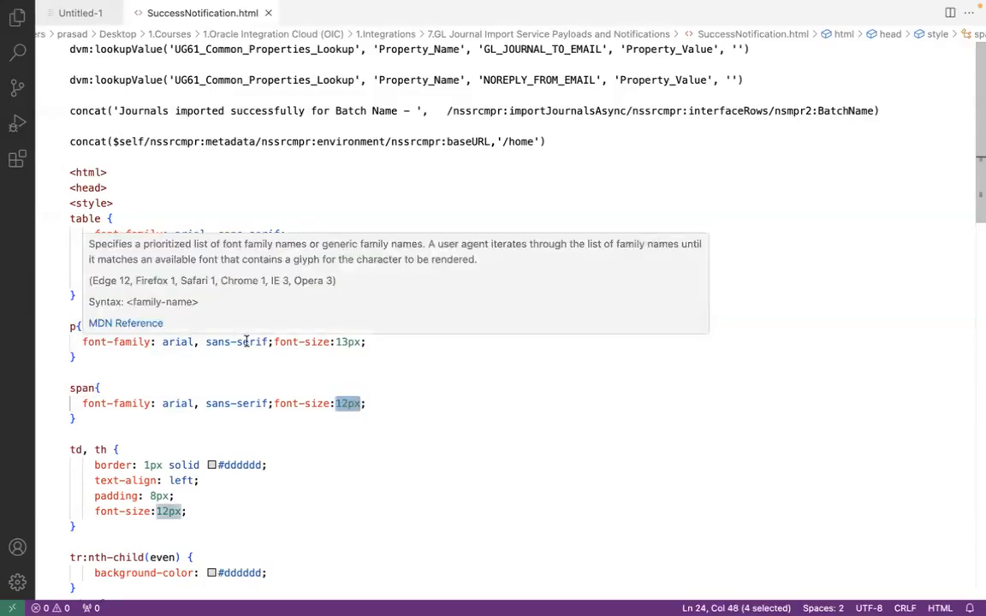
Check the rendered text sizes in Google Chrome, and return to Visual Studio Code to compare the p and span font-size values
key("ctrl+Left")
key("super+Tab")
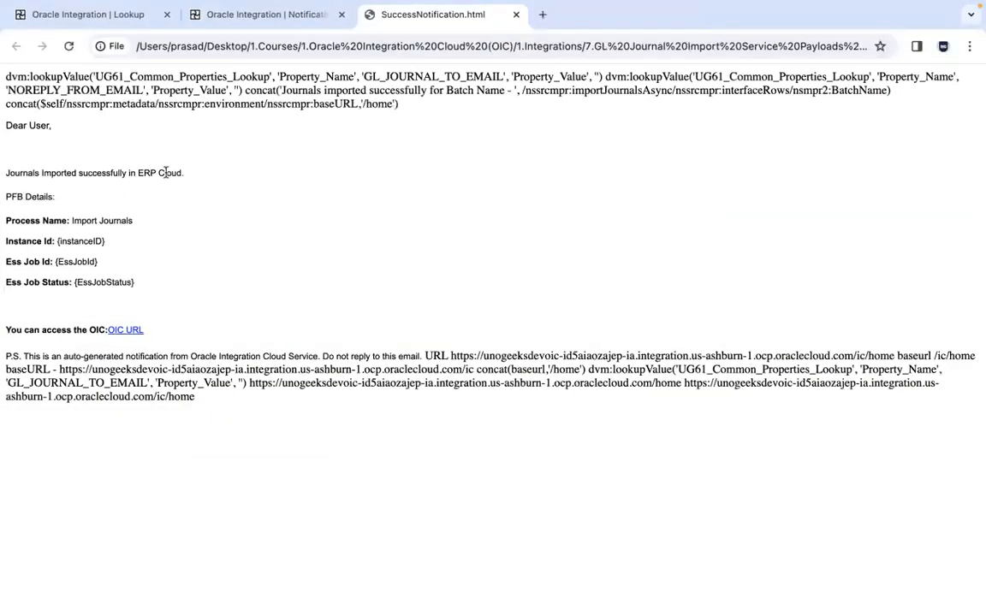
key("ctrl+Left")
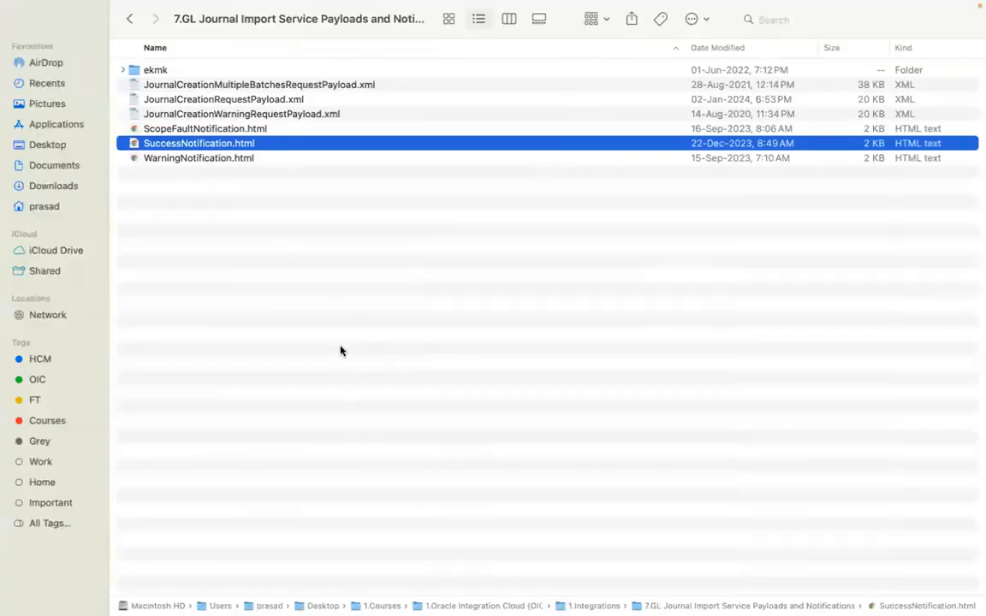
key("ctrl+Right")
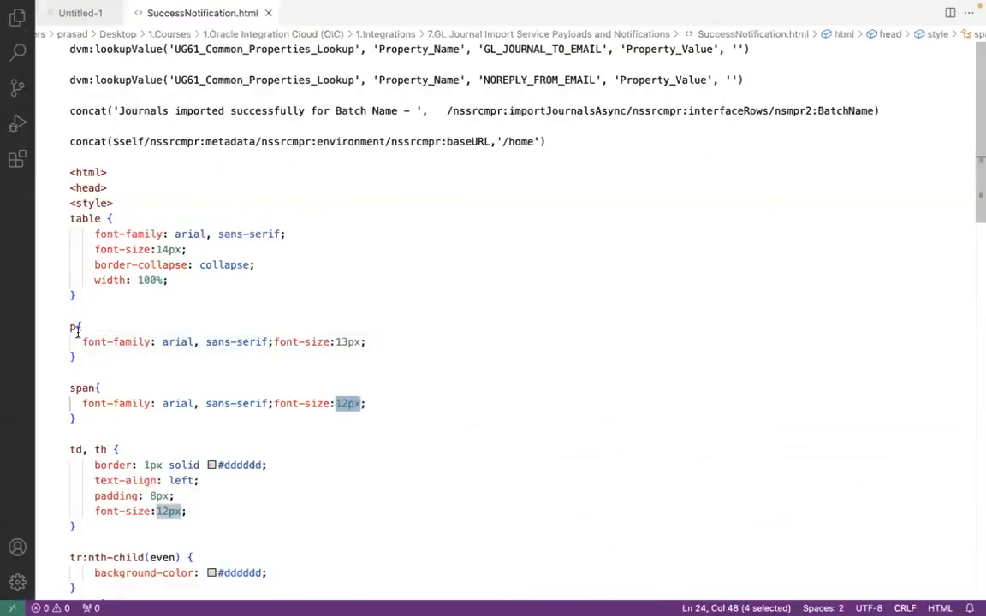
double_click(346, 341)
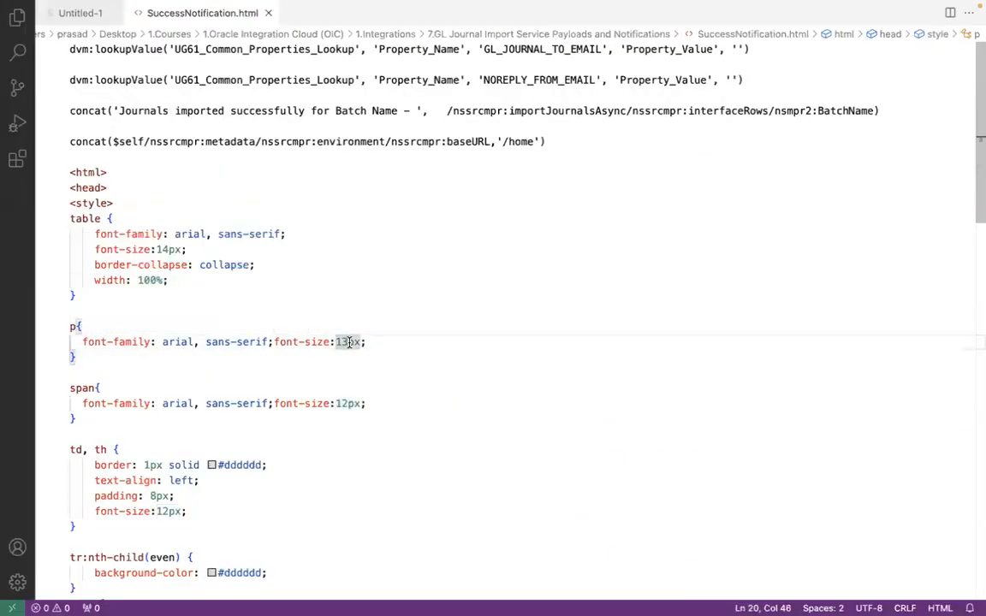
left_click(348, 403)
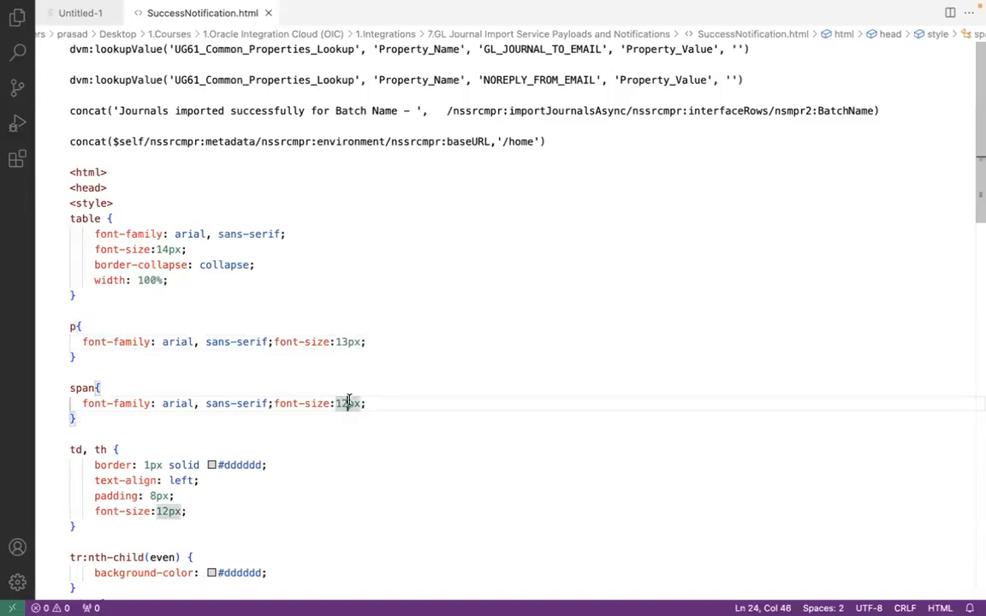
Compare the span font-size rule with the span lines in the HTML body, and return to the p style rule
left_click(331, 403)
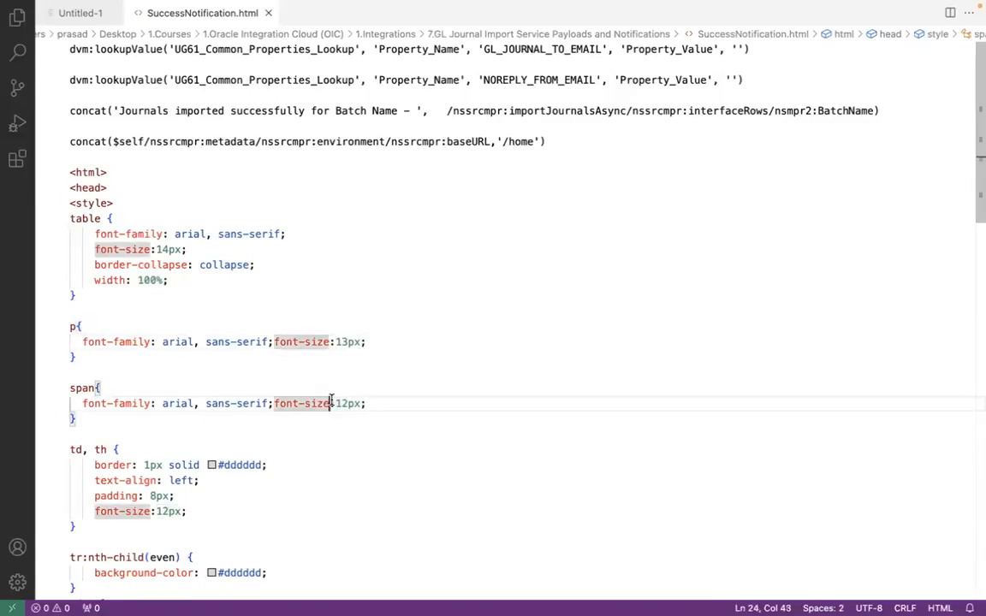
left_click_drag(975, 182, 977, 287)
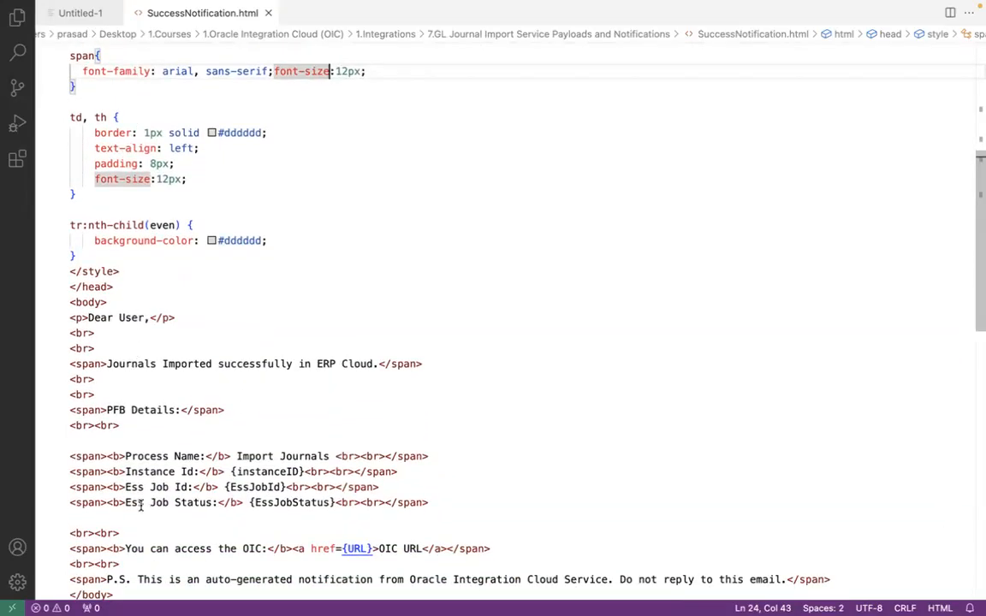
left_click_drag(977, 183, 977, 95)
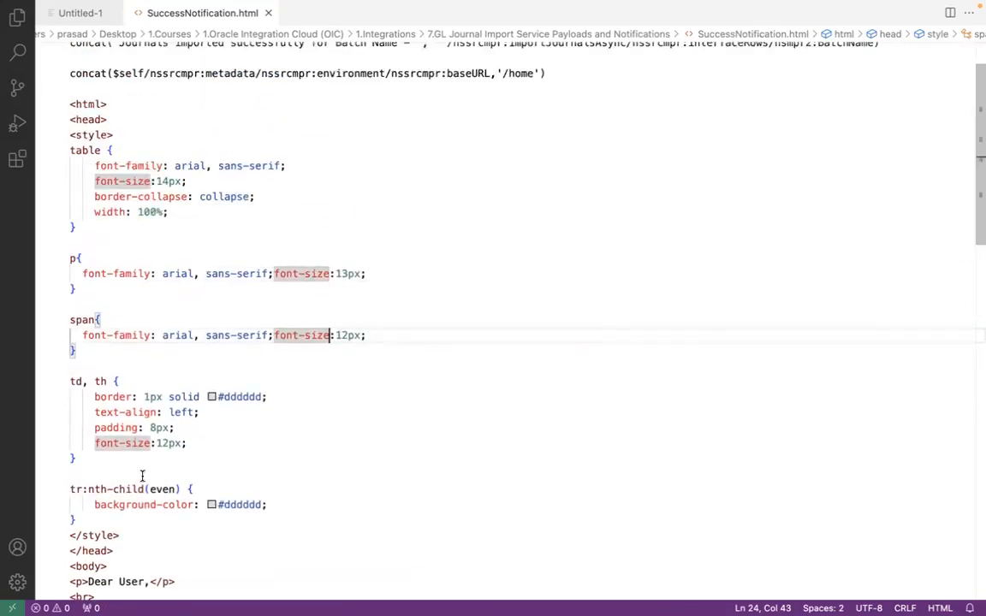
left_click(150, 290)
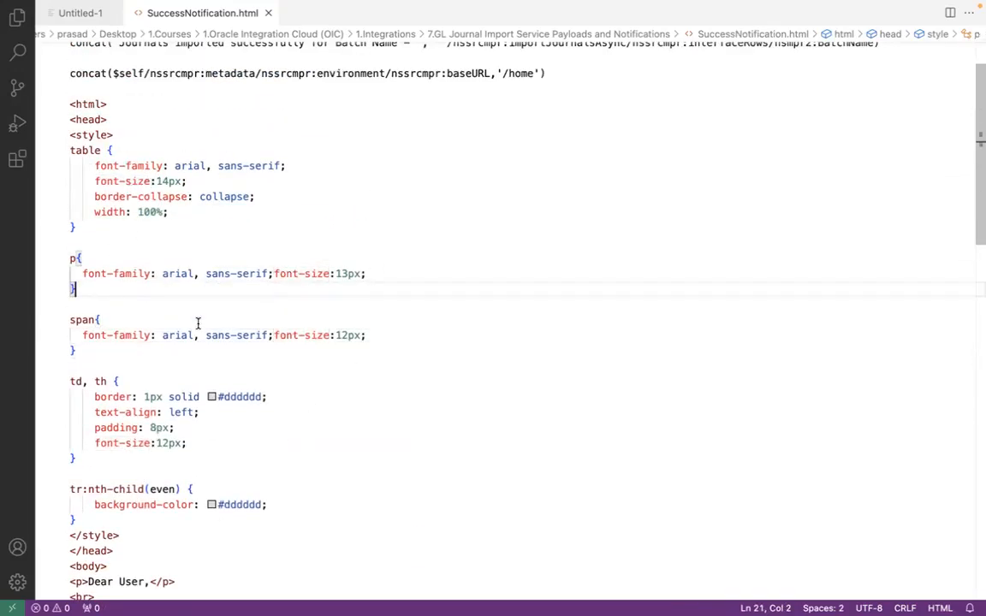
View the rendered SuccessNotification.html message once more in Google Chrome, and return to its source in Visual Studio Code
key("super+Tab")
key("super+Tab")
key("super+Tab")
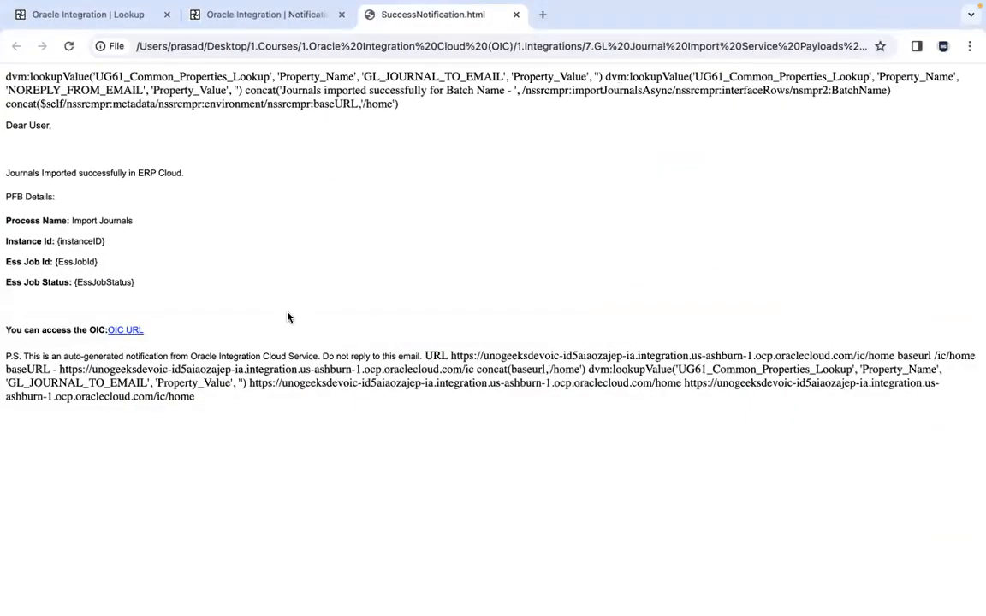
key("super+Tab")
key("super+Tab")
key("super+Tab")
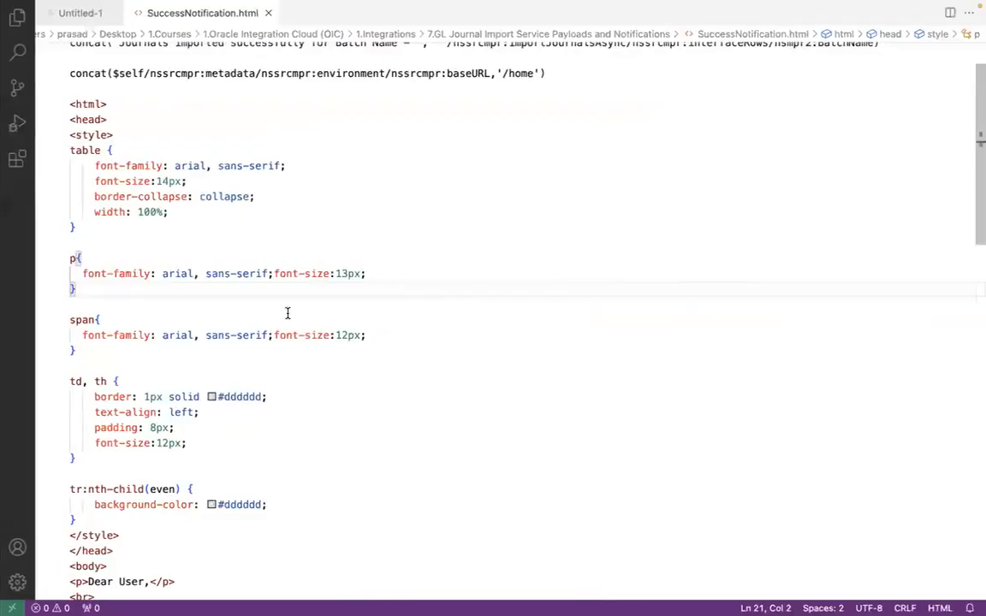
Copy the full markup from the opening to the closing html tag, switch to Firefox, and paste it into the notification's Body
left_click_drag(70, 103, 291, 595)
key("super+c")
left_click_drag(283, 503, 253, 353)
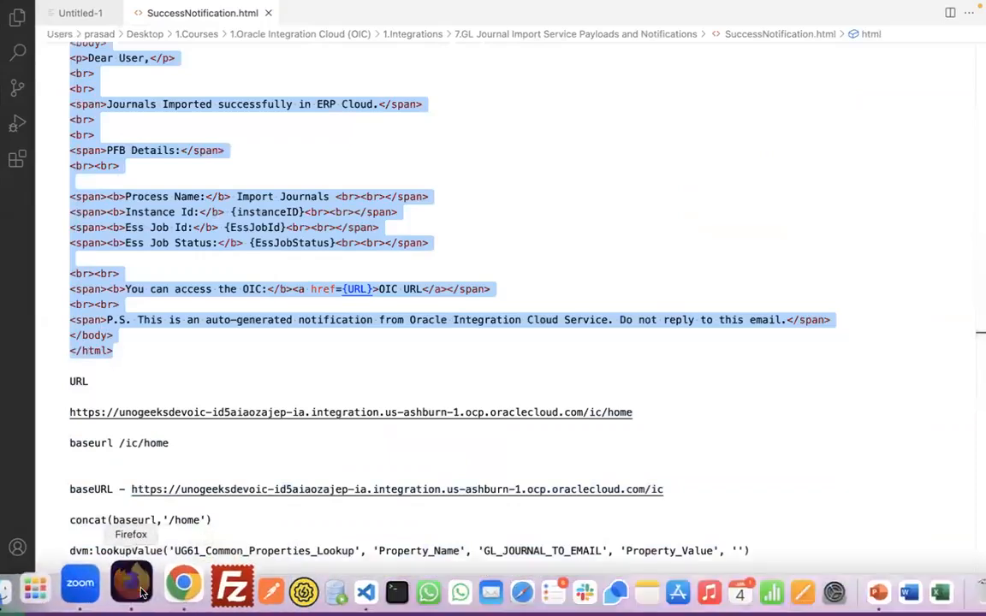
left_click(132, 582)
key("super+v")
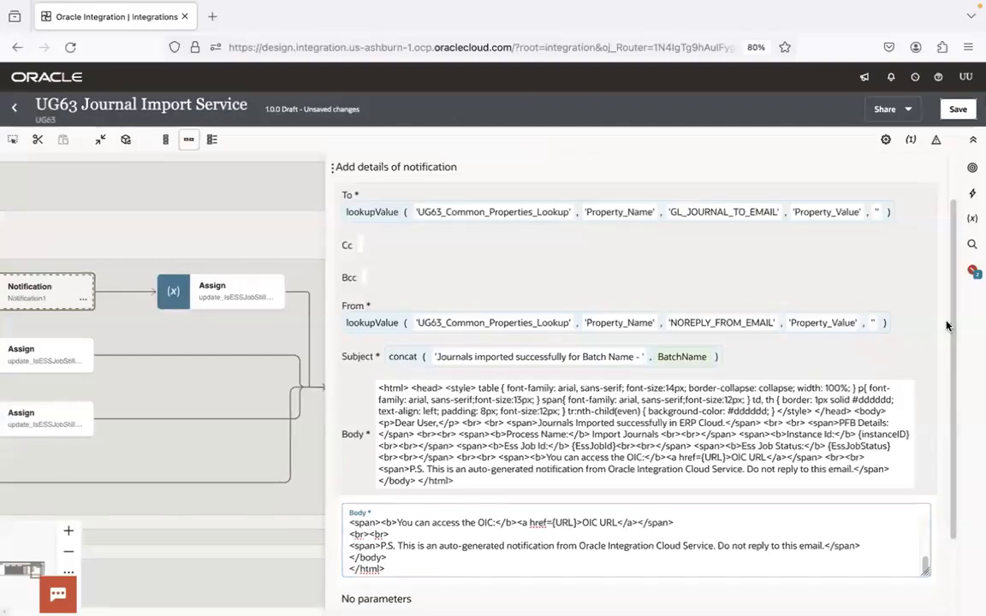
Widen the notification details pane and add a body parameter named instanceID, copying the name from the placeholder in SuccessNotification.html
scroll(946, 324, "down", 2)
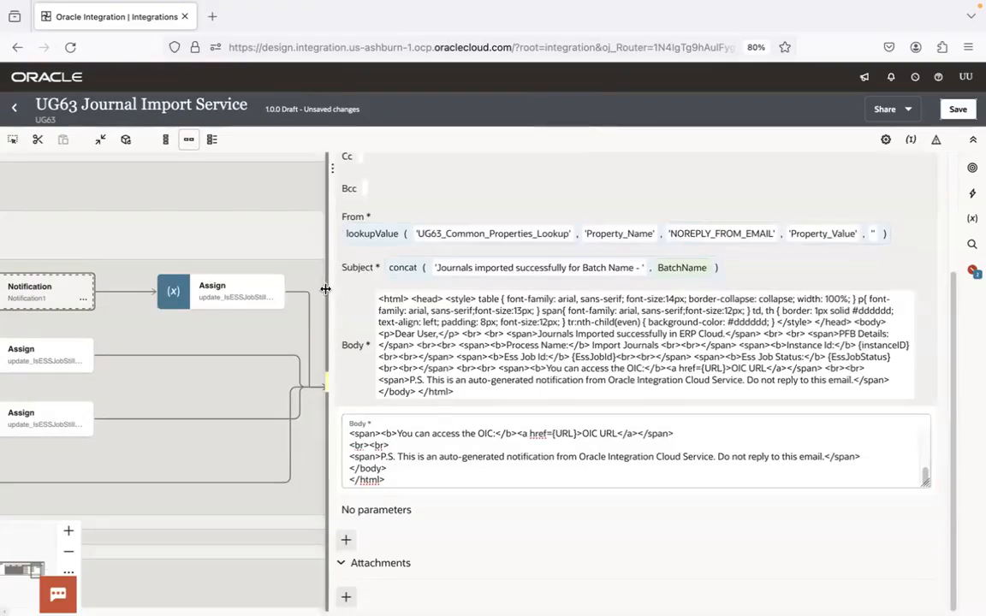
left_click_drag(329, 291, 214, 296)
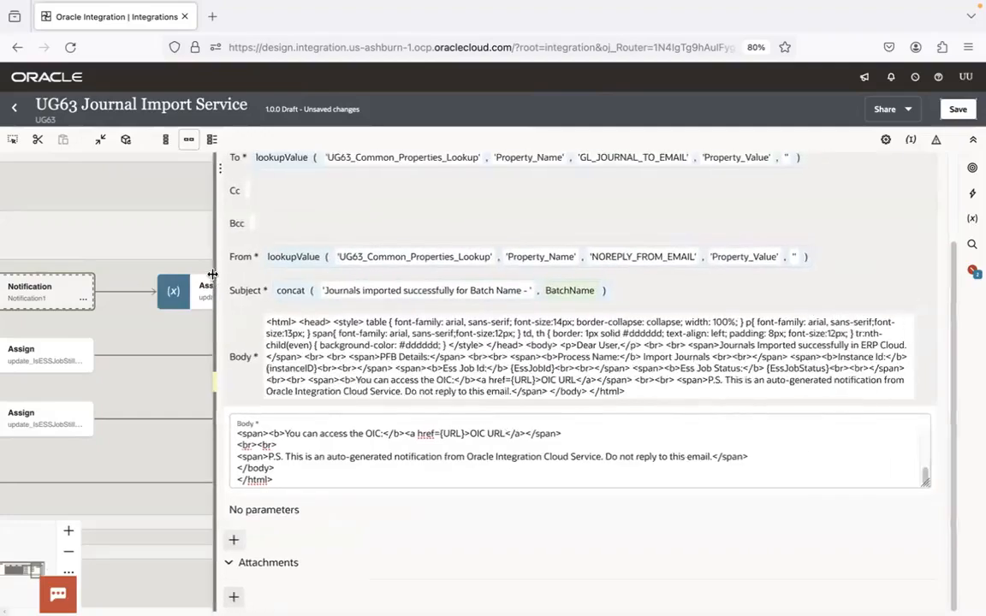
left_click(233, 540)
key("ctrl+Right")
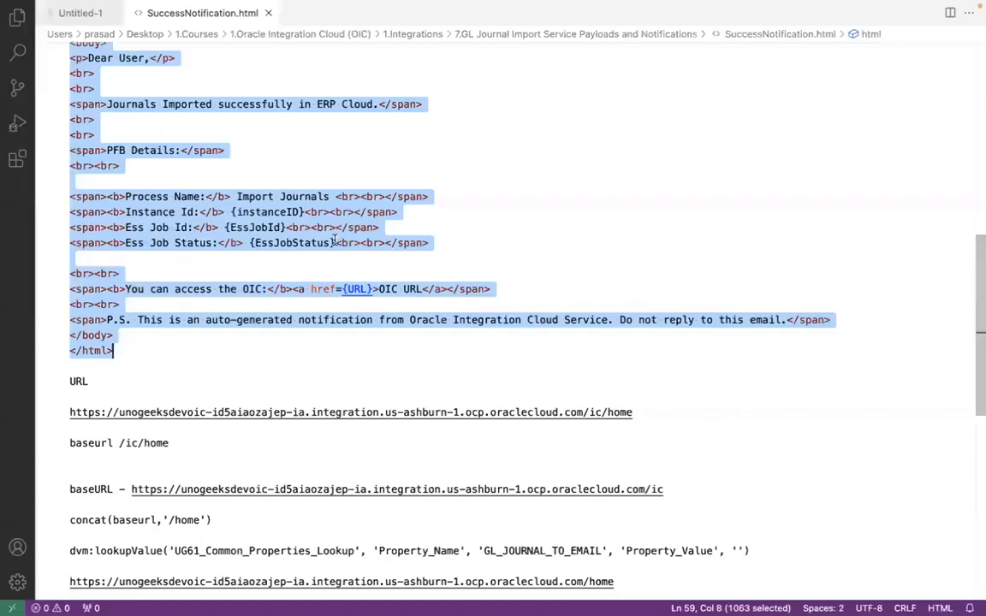
double_click(268, 212)
key("ctrl+Left")
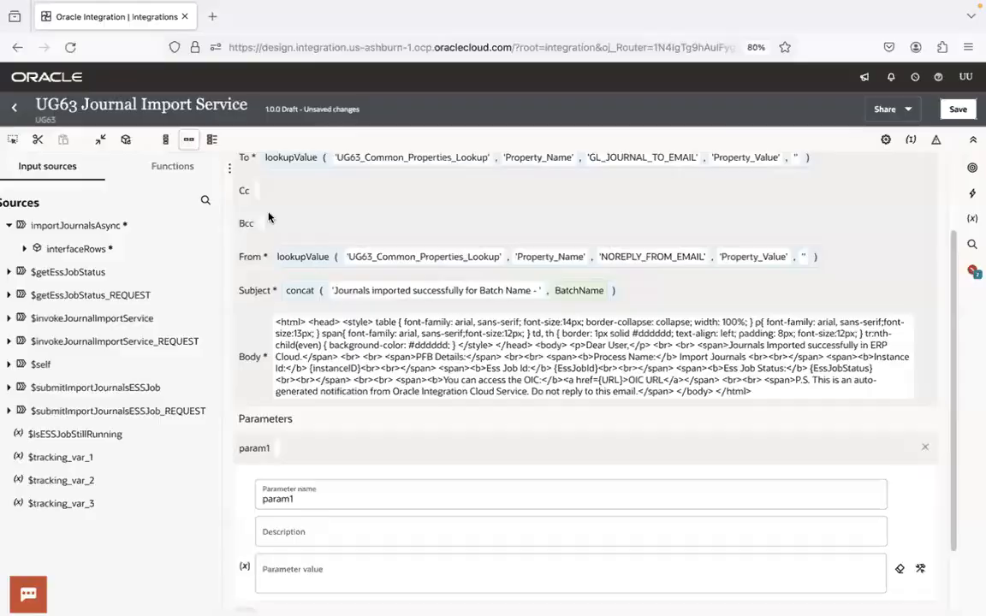
double_click(276, 498)
type("instanceID")
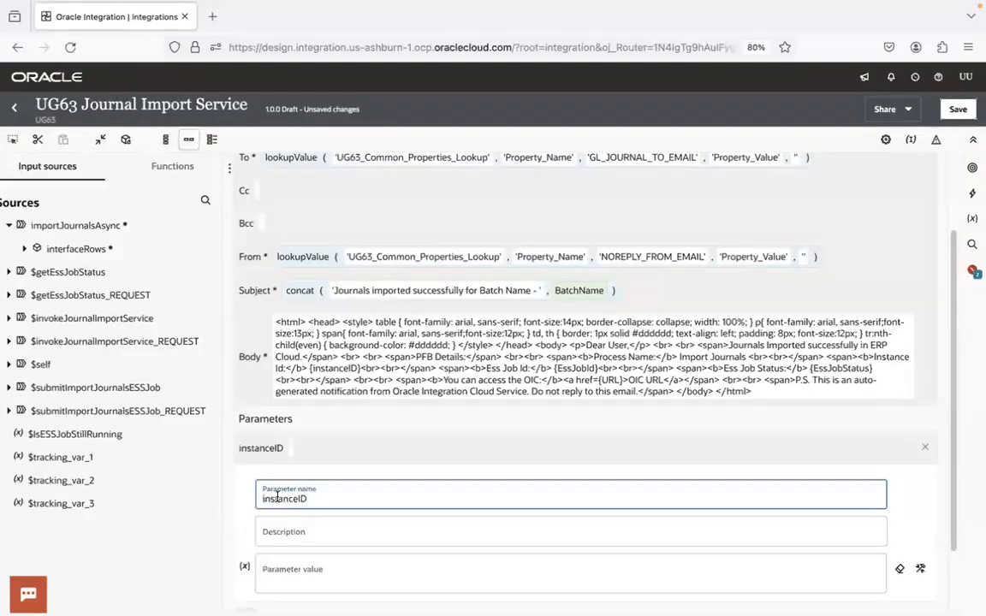
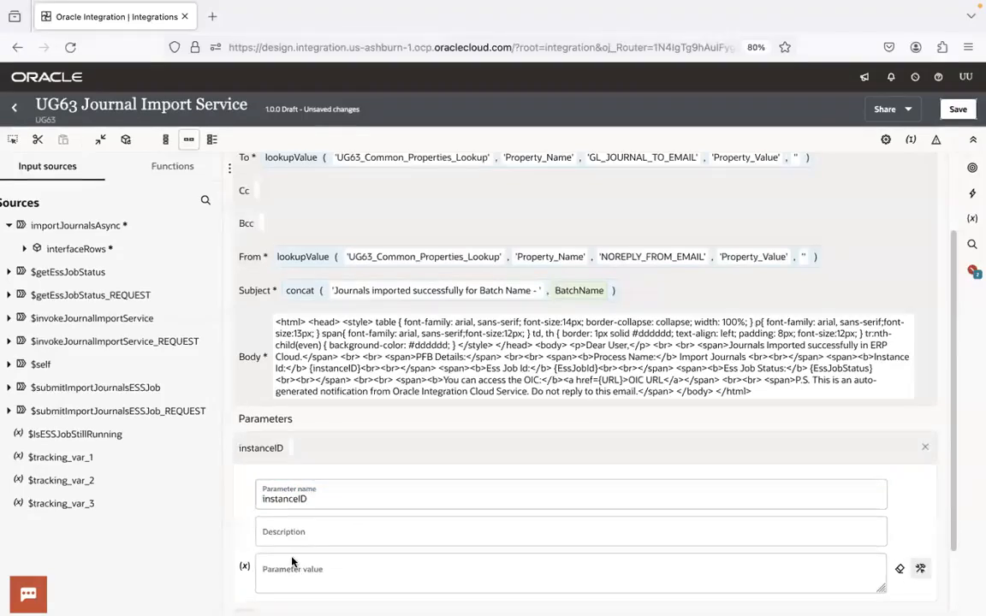
Try the Integration Cloud function getFlowId as the instanceID parameter value, and clear the value and the function search
left_click(172, 168)
type("get")
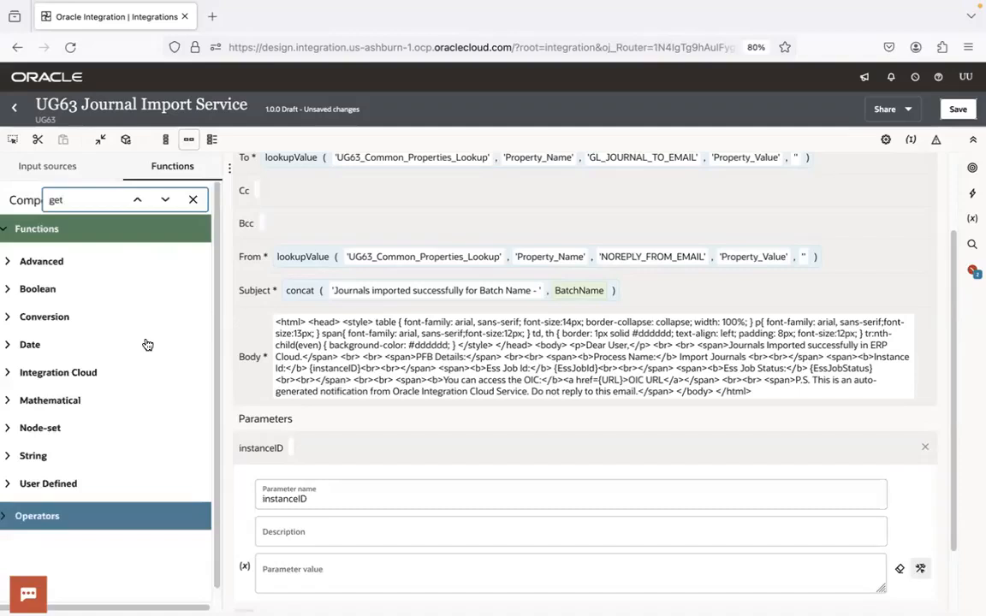
left_click(10, 375)
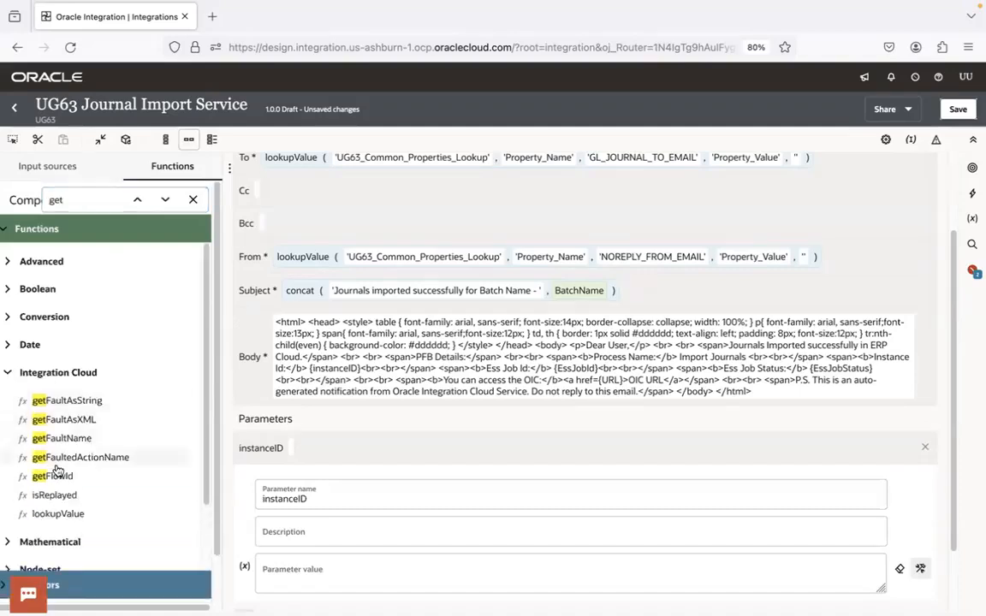
left_click_drag(62, 479, 291, 569)
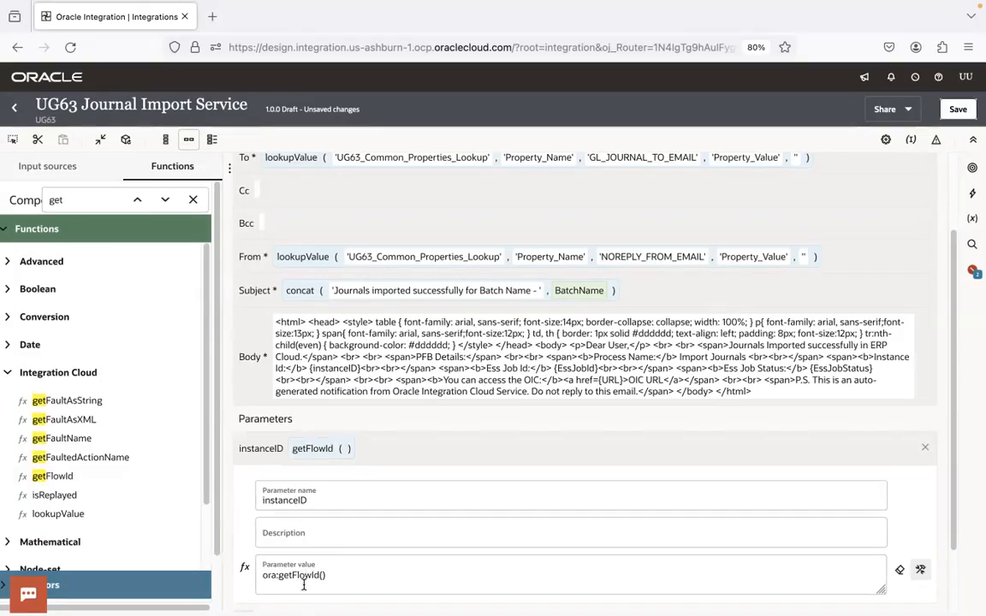
left_click_drag(339, 582, 252, 579)
key("BackSpace")
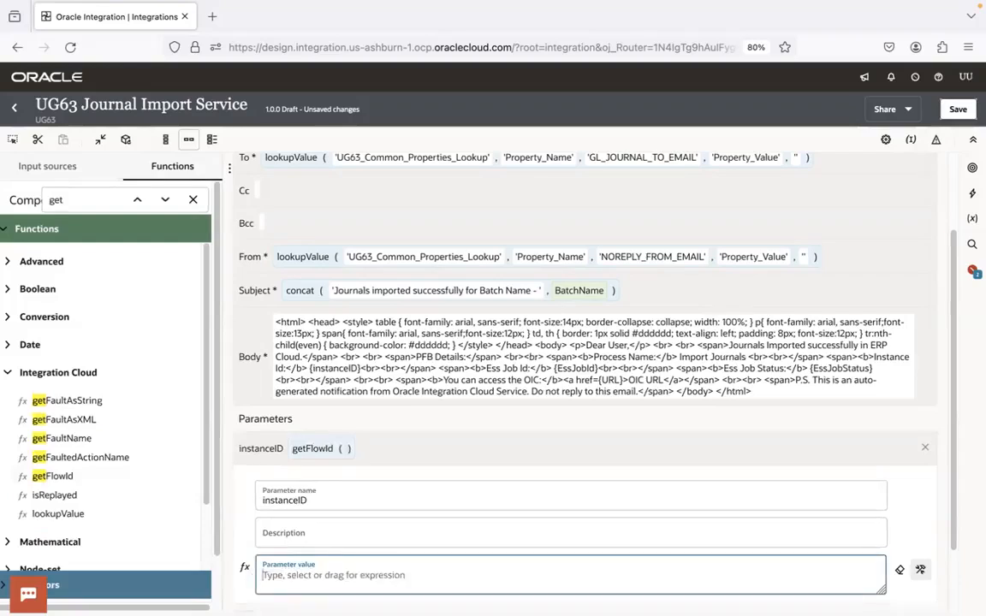
left_click(192, 199)
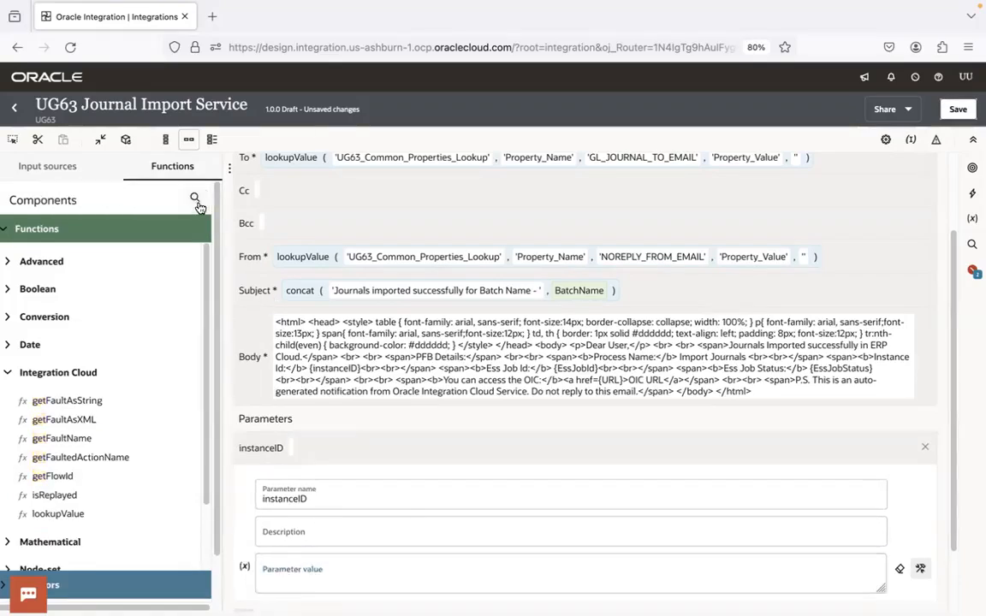
Map instanceId from the runtime metadata of $self to the value of the instanceID parameter
left_click(48, 166)
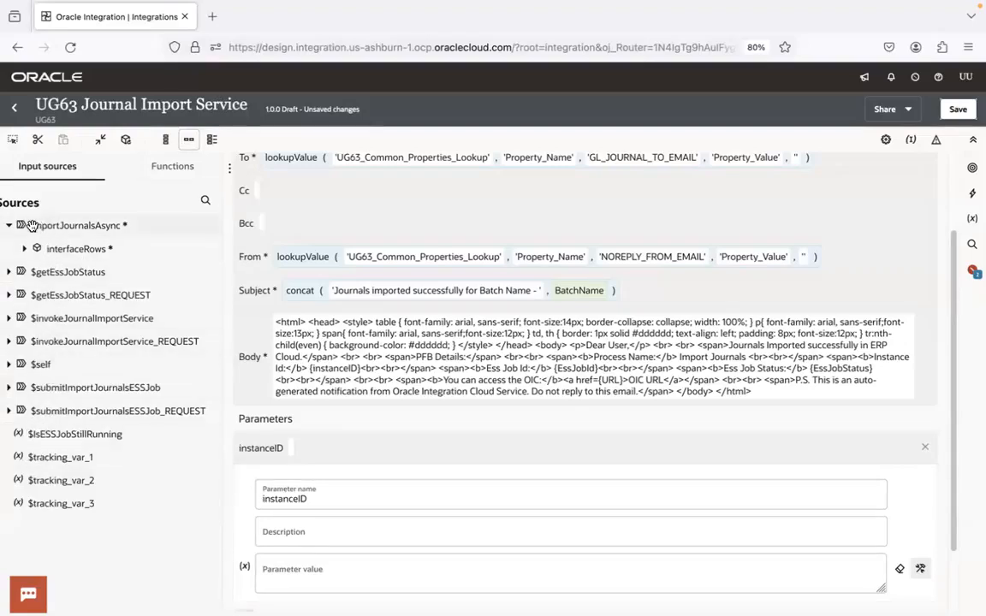
left_click(10, 365)
left_click(24, 388)
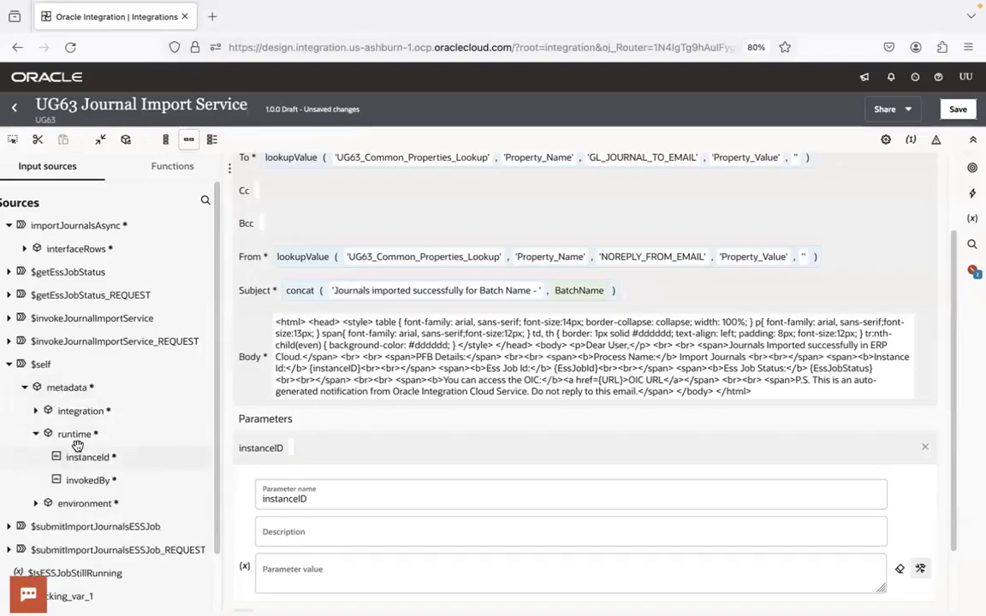
left_click_drag(77, 457, 295, 576)
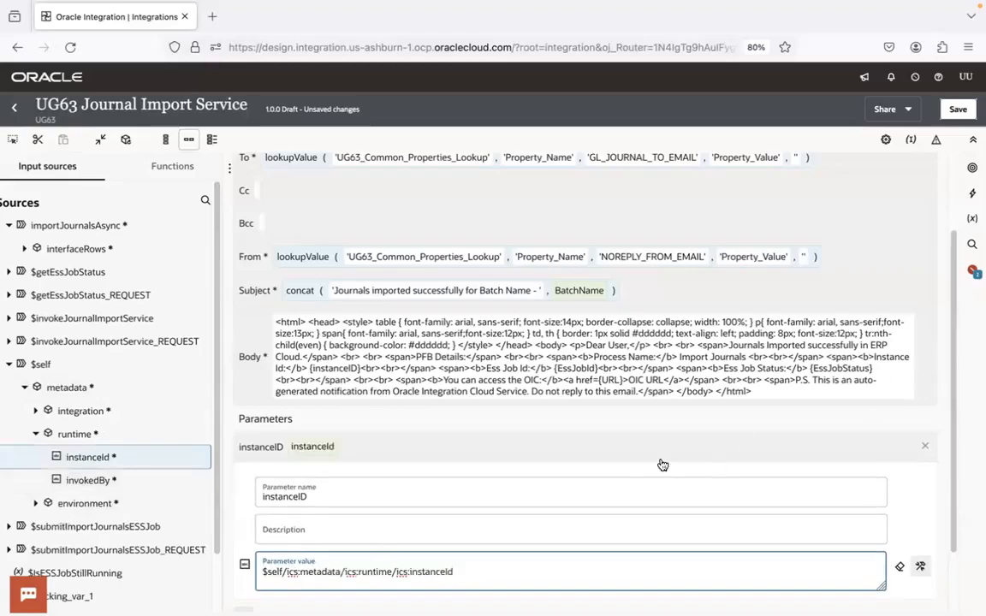
left_click(633, 446)
Add a second body parameter named EssJobId, copying the name from the placeholder in SuccessNotification.html in Visual Studio Code
key("ctrl+Right")
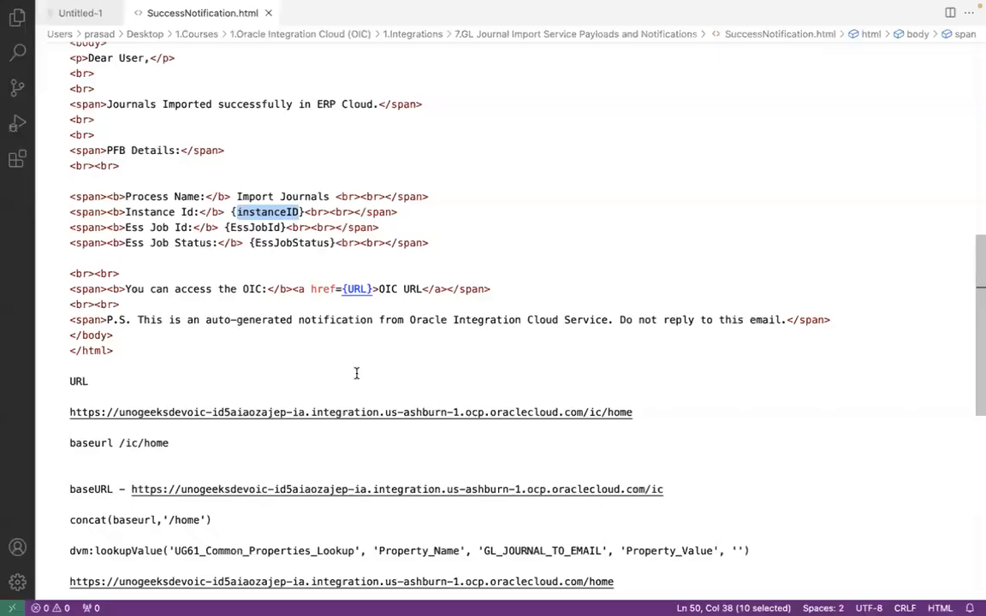
double_click(276, 227)
key("ctrl+c")
key("ctrl+Left")
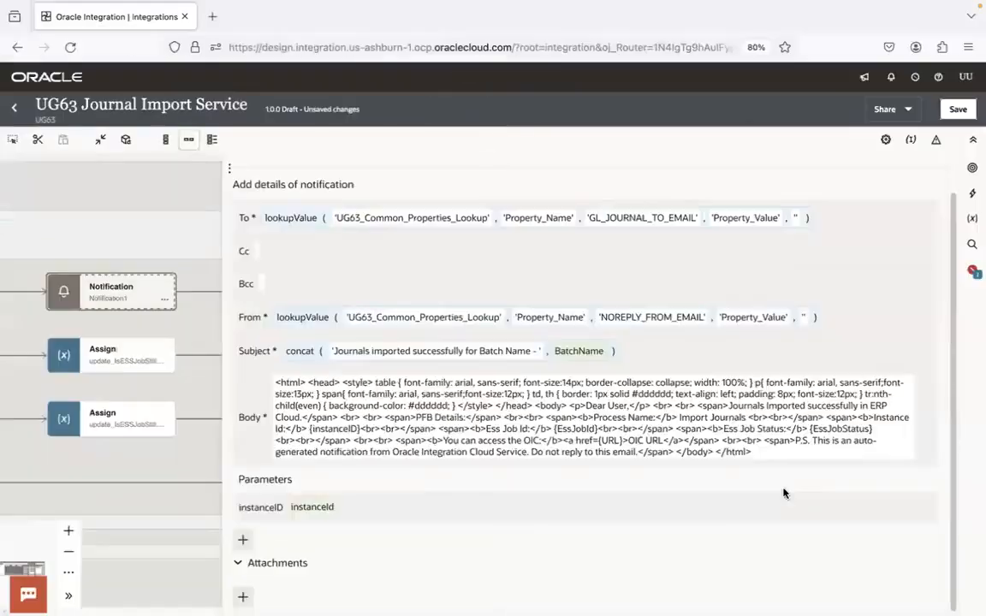
left_click(243, 539)
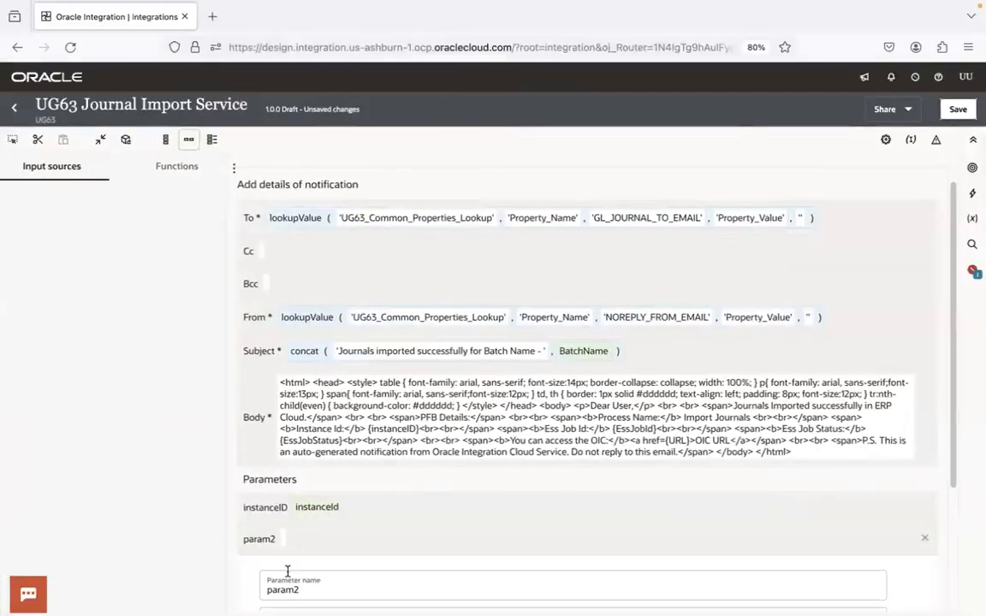
double_click(283, 589)
key("ctrl+v")
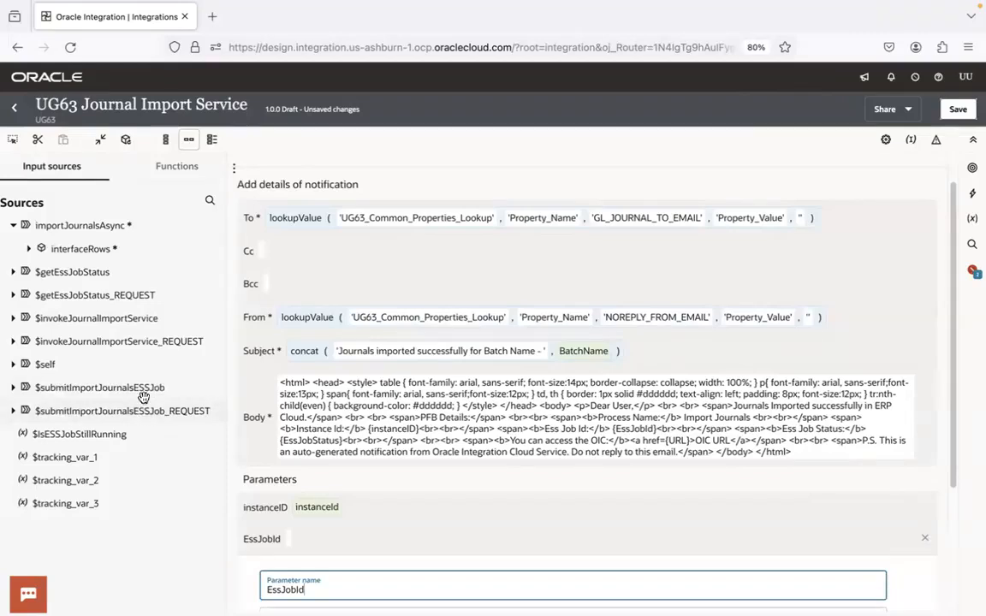
Map result from submitESSJobRequestResponse under $submitImportJournalsESSJob to the value of the EssJobId parameter
left_click(13, 387)
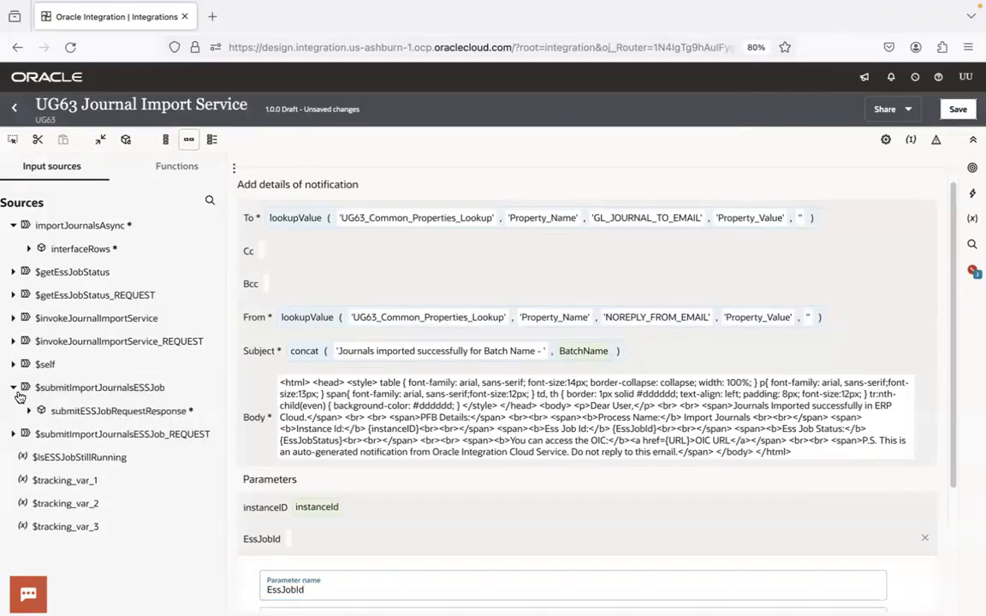
left_click(29, 412)
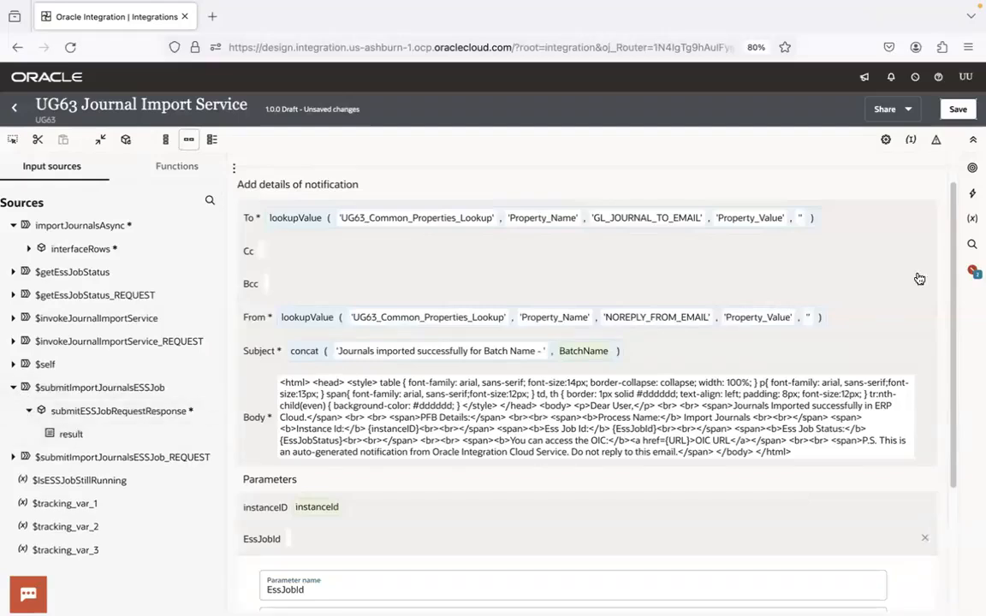
scroll(856, 273, "down", 2)
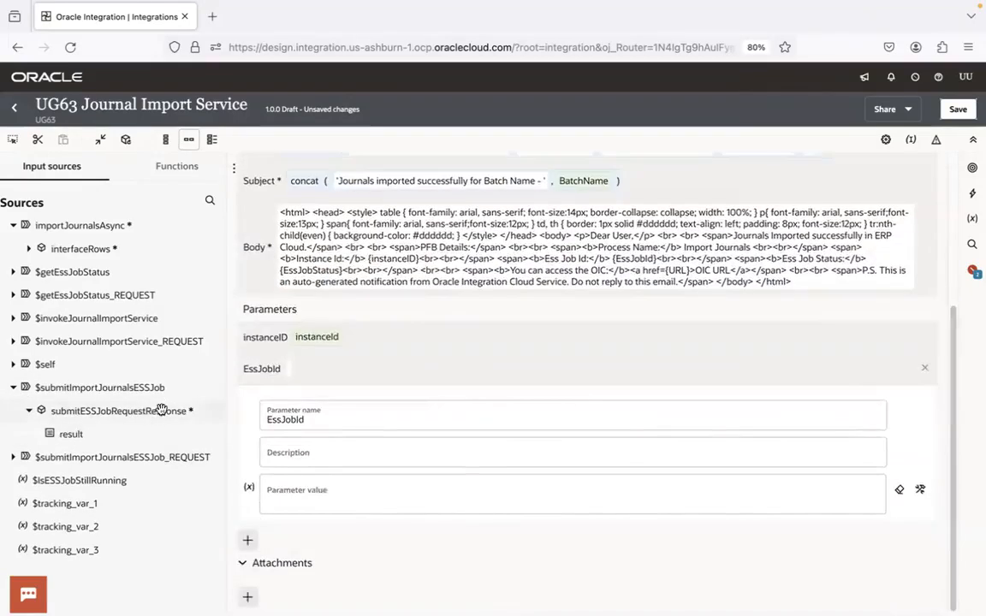
left_click_drag(65, 434, 322, 498)
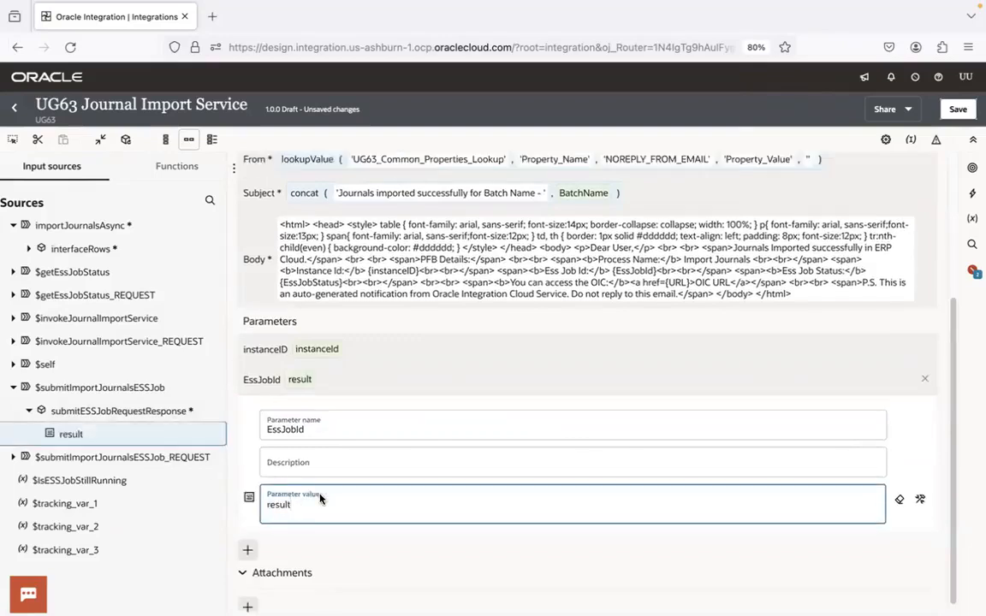
left_click(374, 382)
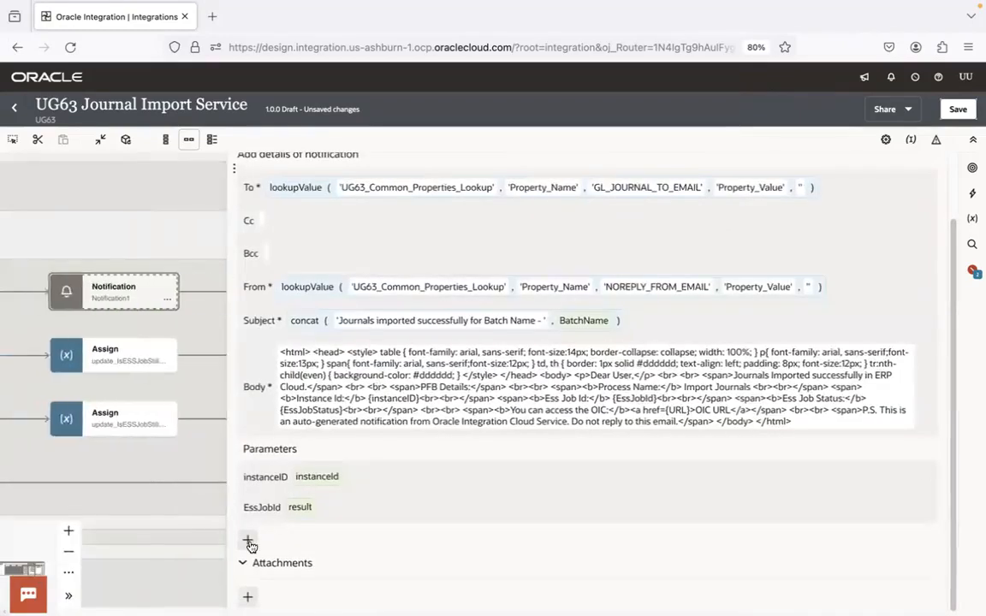
Add a third body parameter named EssJobStatus, copying the name from the placeholder in SuccessNotification.html in Visual Studio Code
left_click(247, 545)
key("ctrl+Right")
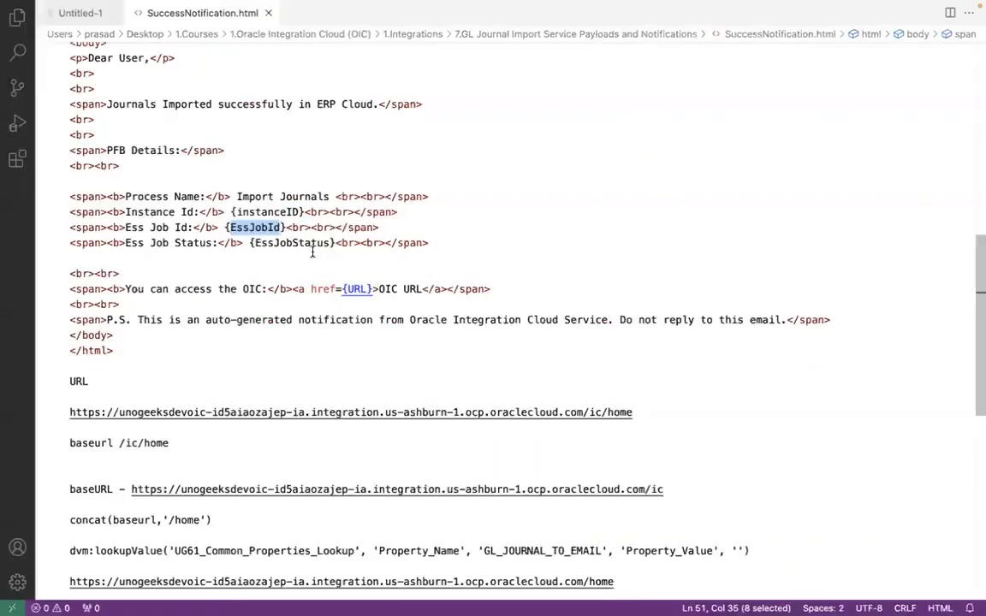
double_click(279, 244)
key("ctrl+c")
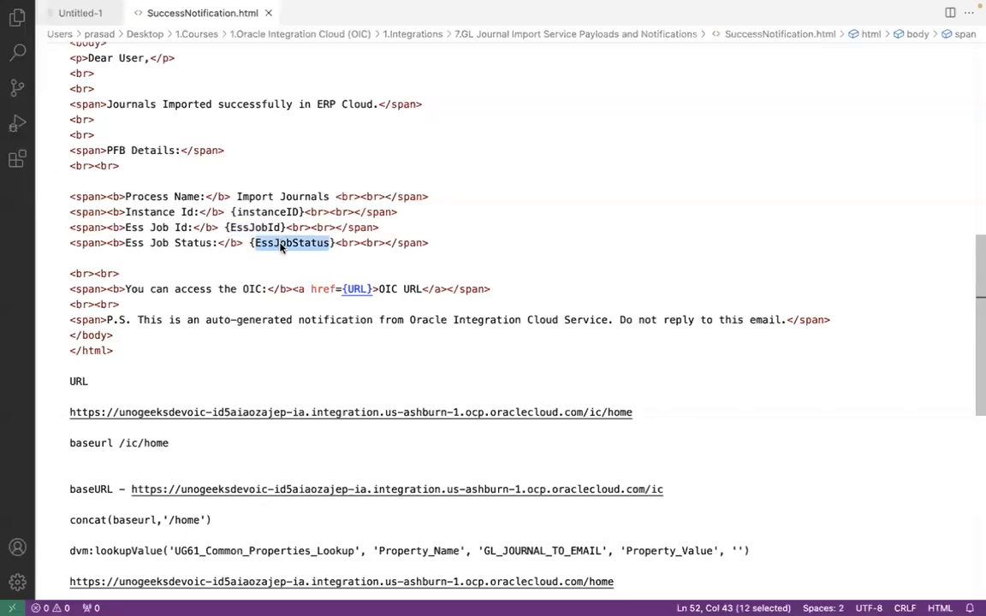
key("ctrl+Left")
key("ctrl+a")
key("ctrl+v")
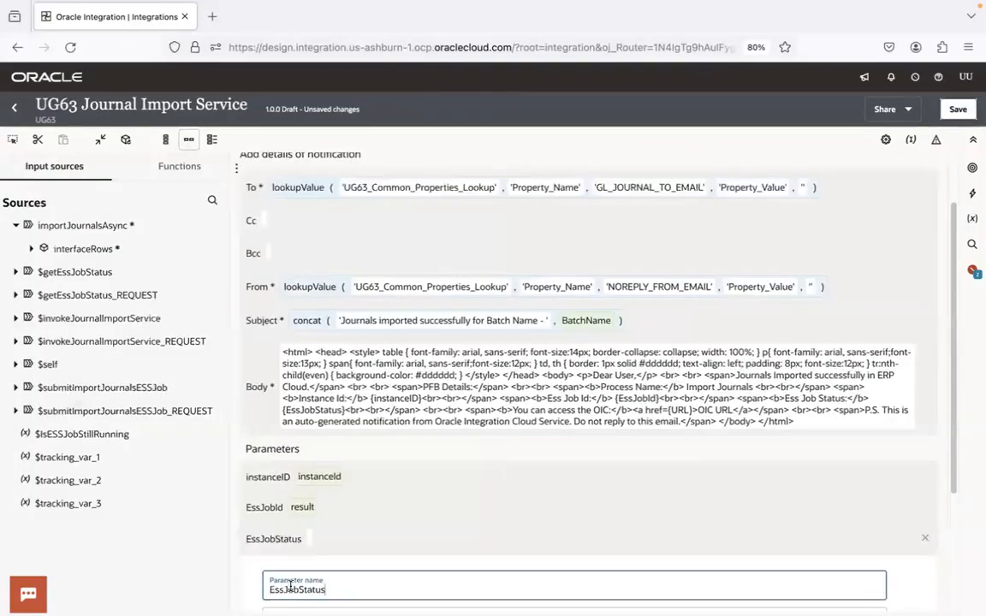
Map result from getESSJobStatusResponse under $getEssJobStatus to the EssJobStatus parameter value, and check its full expression path
scroll(950, 506, "down", 2)
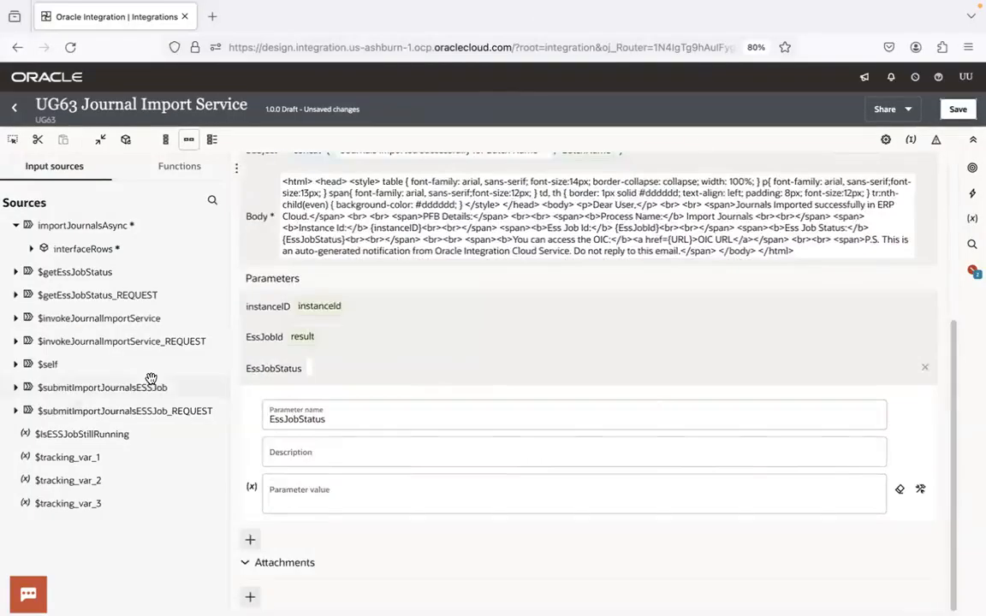
left_click(16, 272)
left_click(31, 295)
left_click_drag(72, 318, 301, 503)
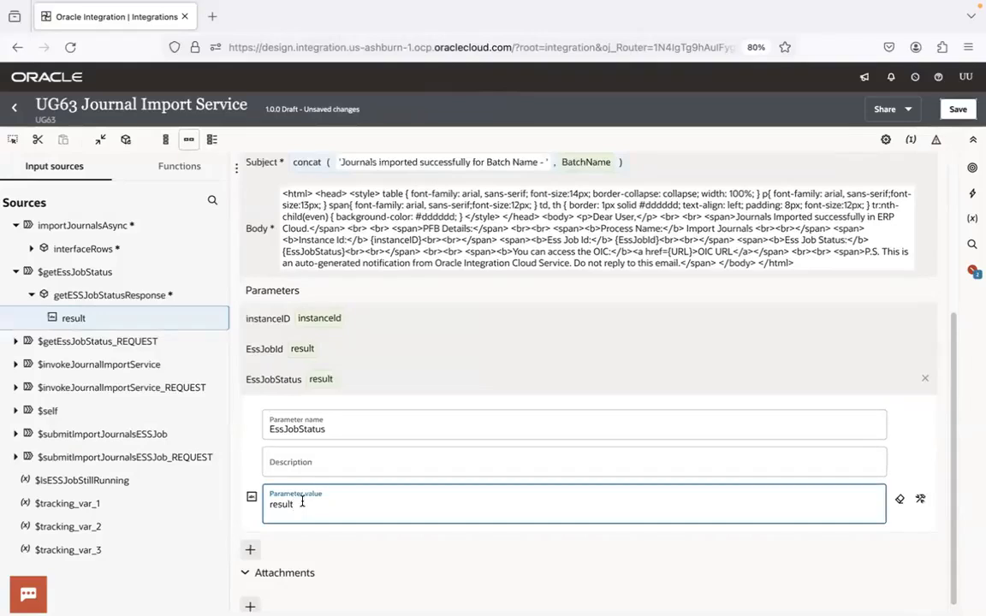
left_click(920, 502)
left_click(619, 504)
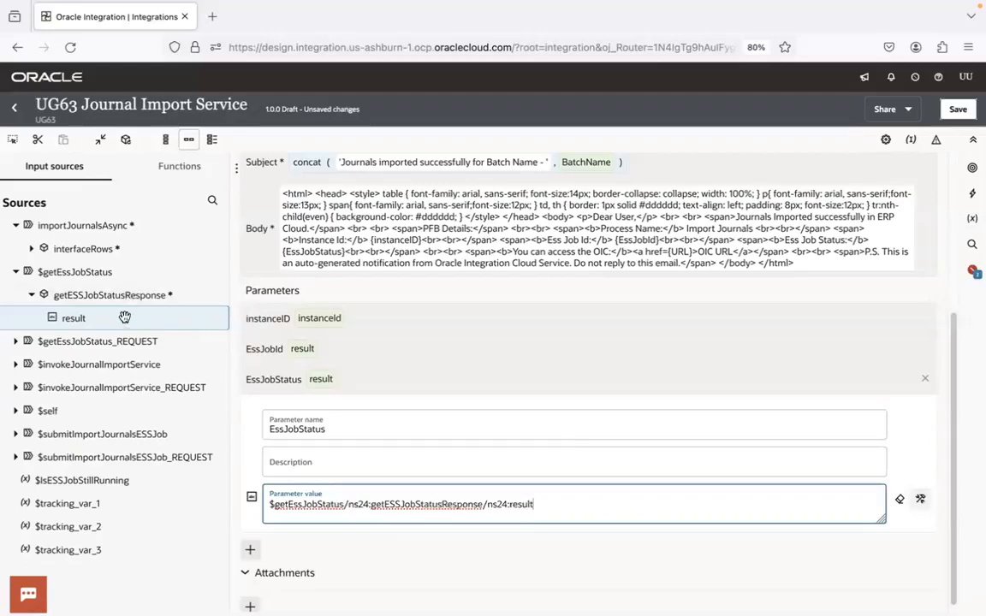
left_click(420, 387)
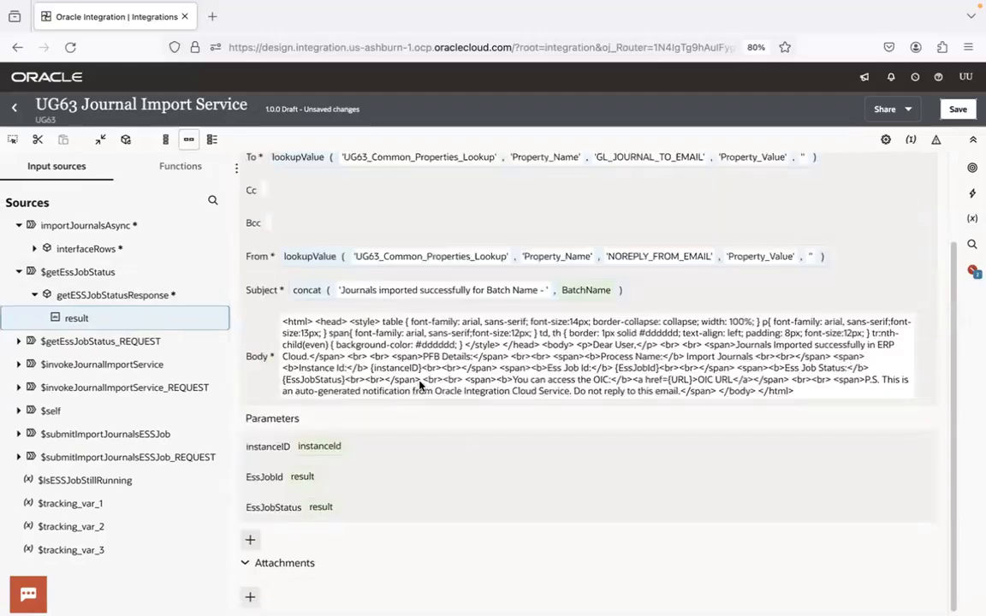
Add a fourth body parameter named URL, copying the name from the link placeholder in SuccessNotification.html in Visual Studio Code
key("ctrl+Right")
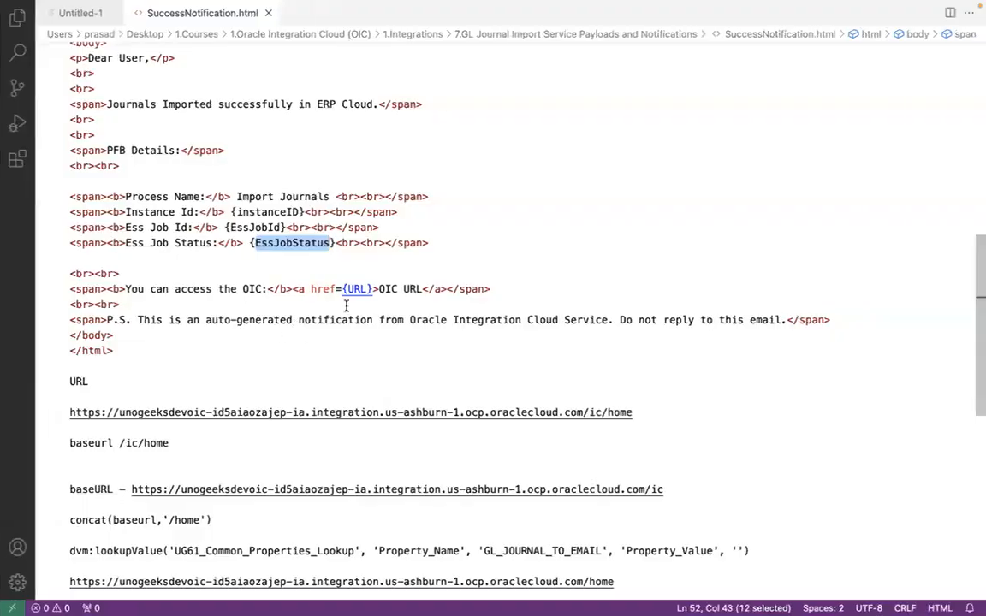
double_click(355, 288)
key("super+c")
key("ctrl+Left")
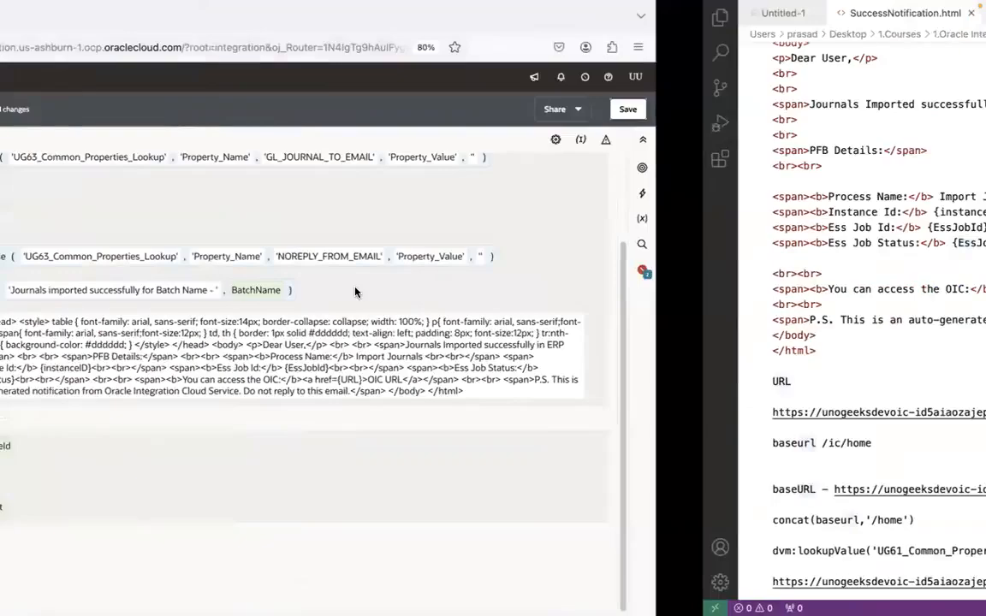
left_click(248, 537)
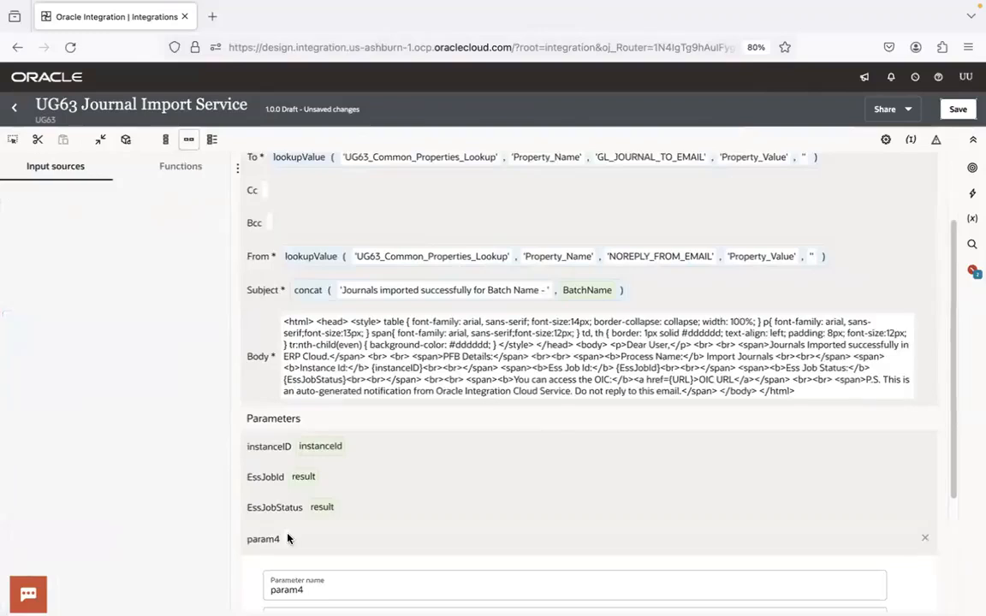
left_click(295, 587)
key("super+a")
key("super+v")
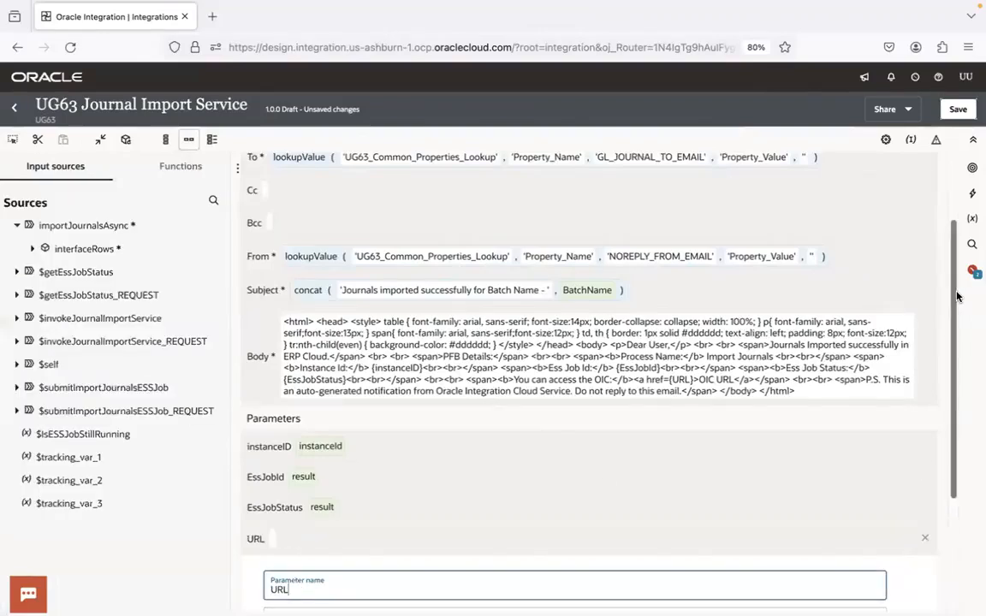
Map baseURL from the environment metadata of $self to the URL parameter value, and show its full expression path
scroll(935, 444, "down", 3)
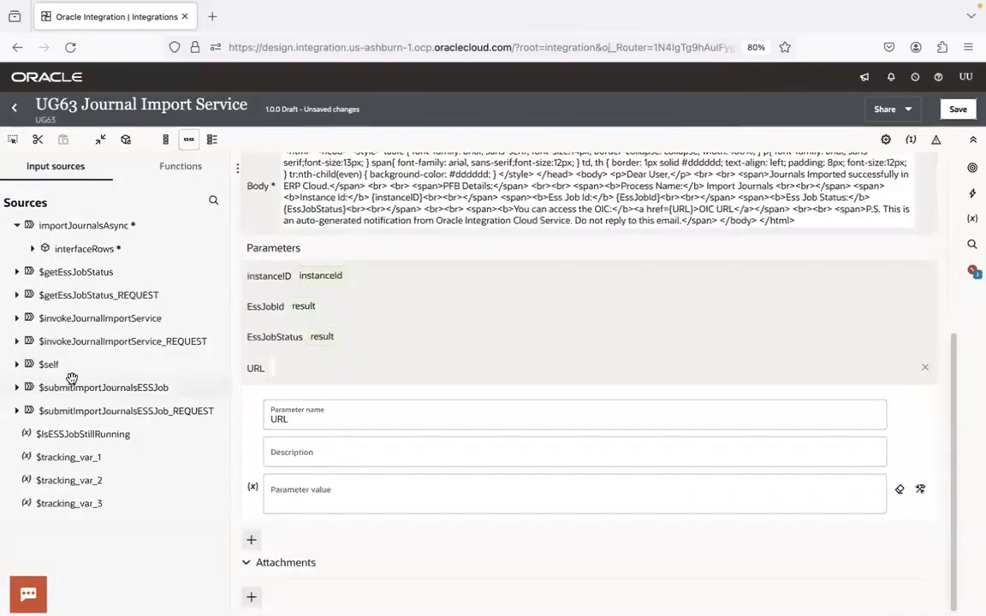
left_click(17, 365)
left_click(31, 387)
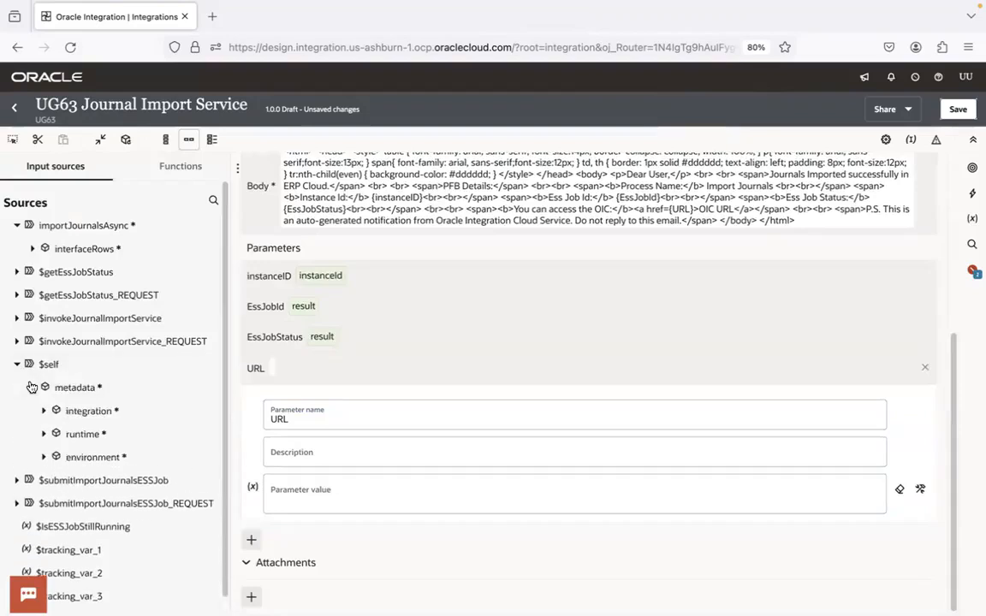
left_click(44, 459)
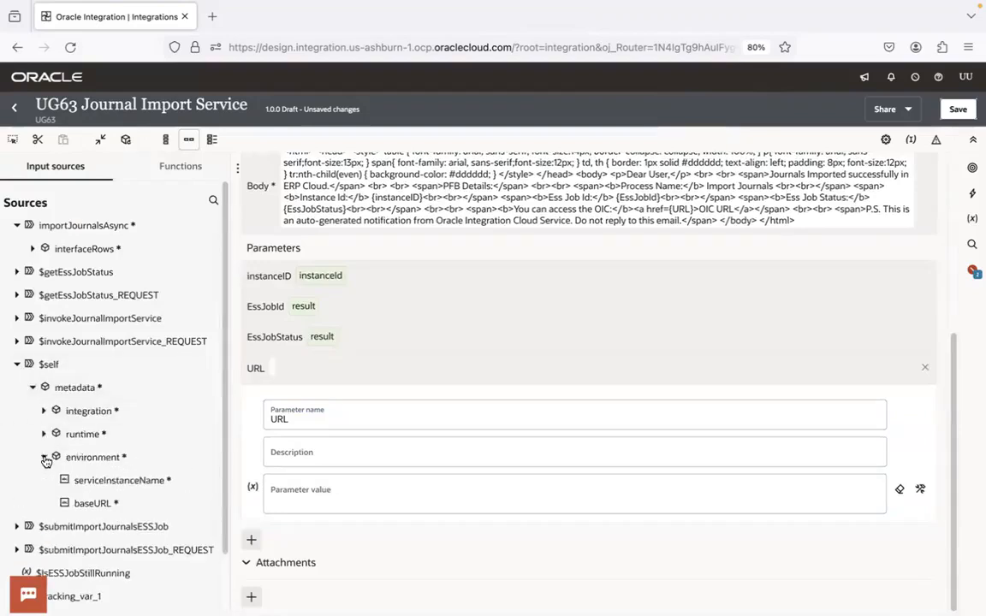
left_click(105, 505)
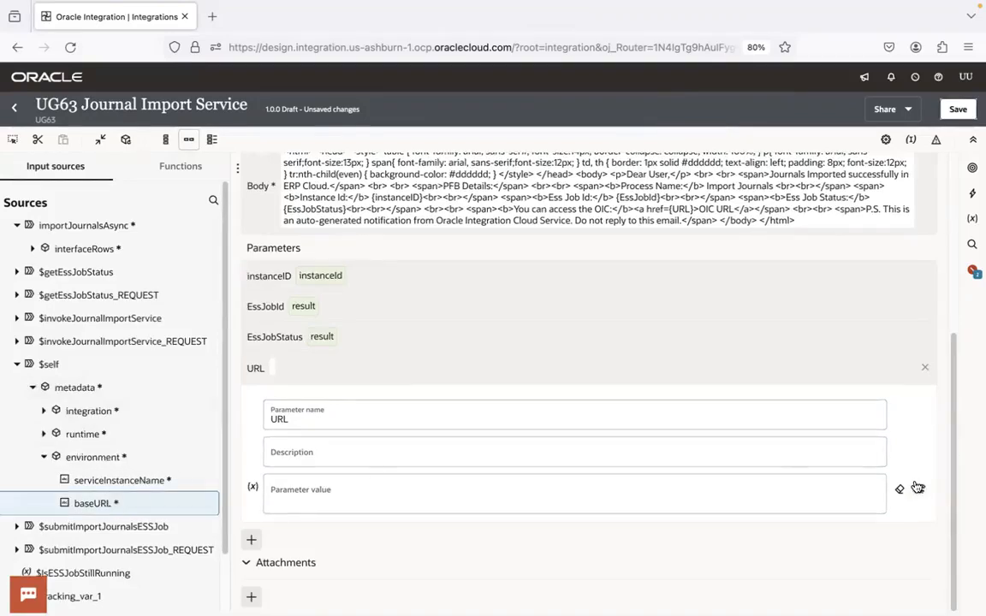
left_click_drag(121, 508, 386, 505)
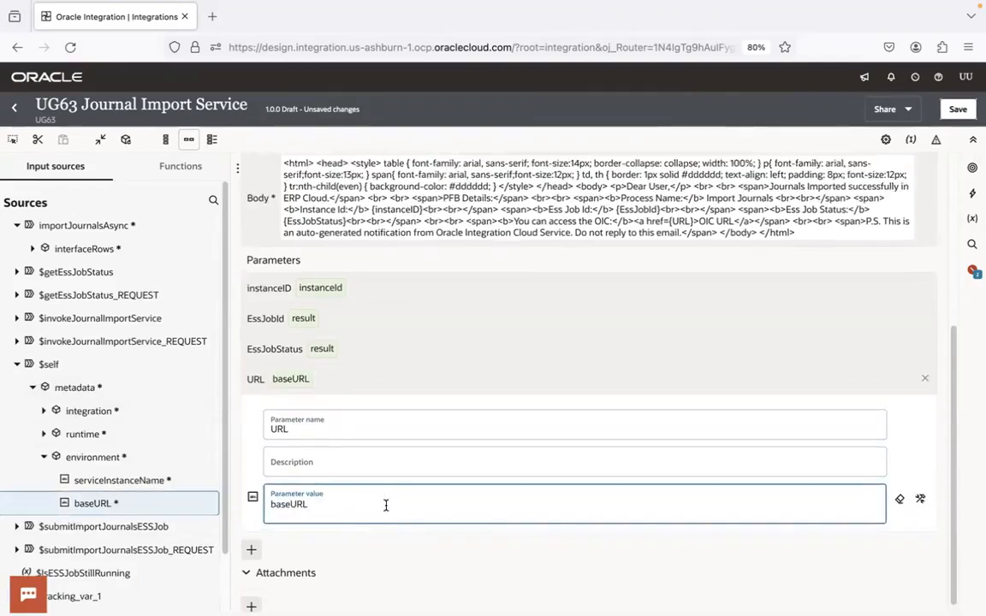
left_click(919, 501)
left_click(490, 505)
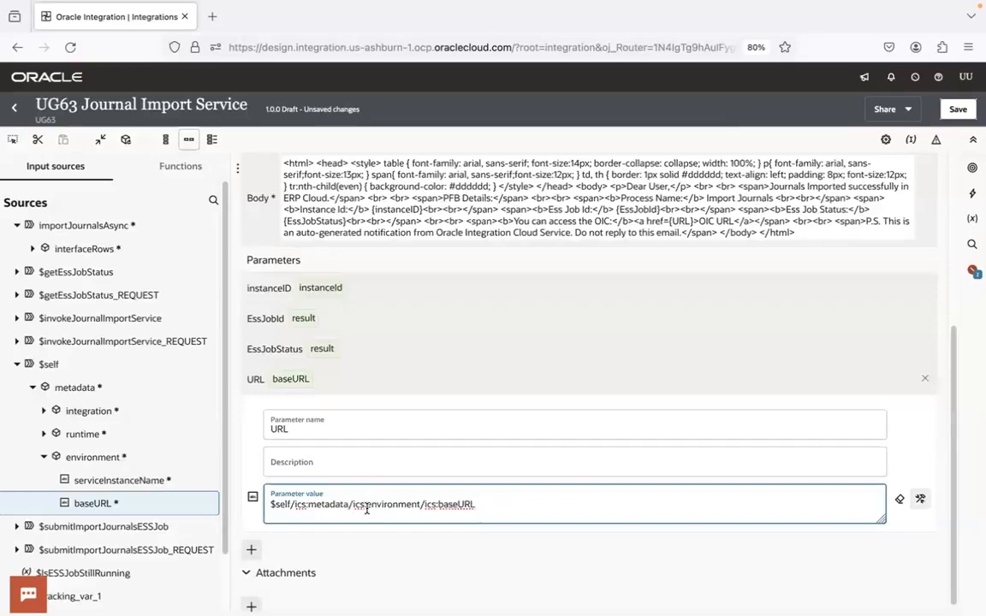
Copy the URL stored in the Dev OIC bookmark and leave the bookmark itself unedited
left_click(212, 16)
right_click(30, 77)
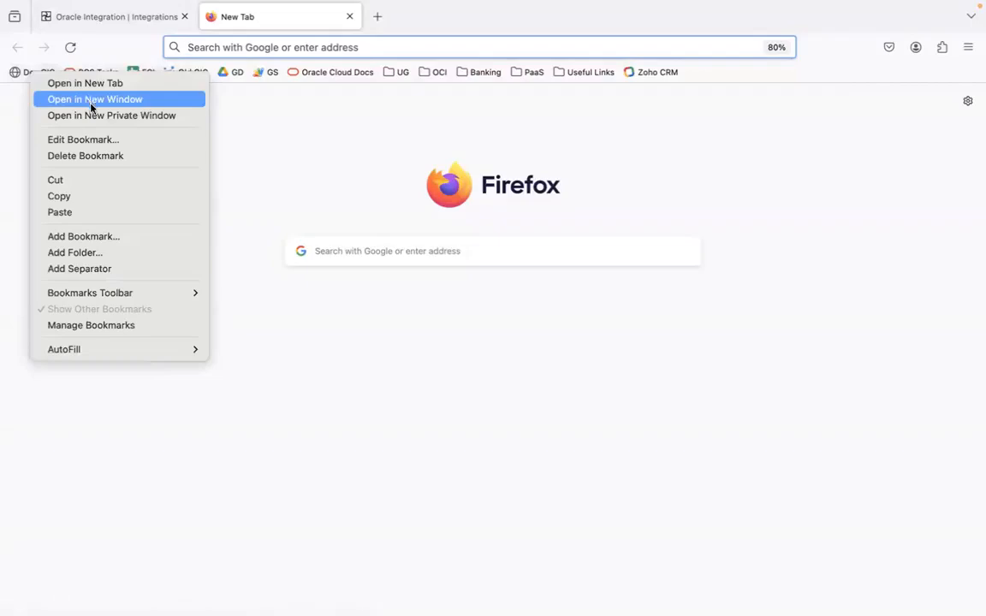
left_click(94, 140)
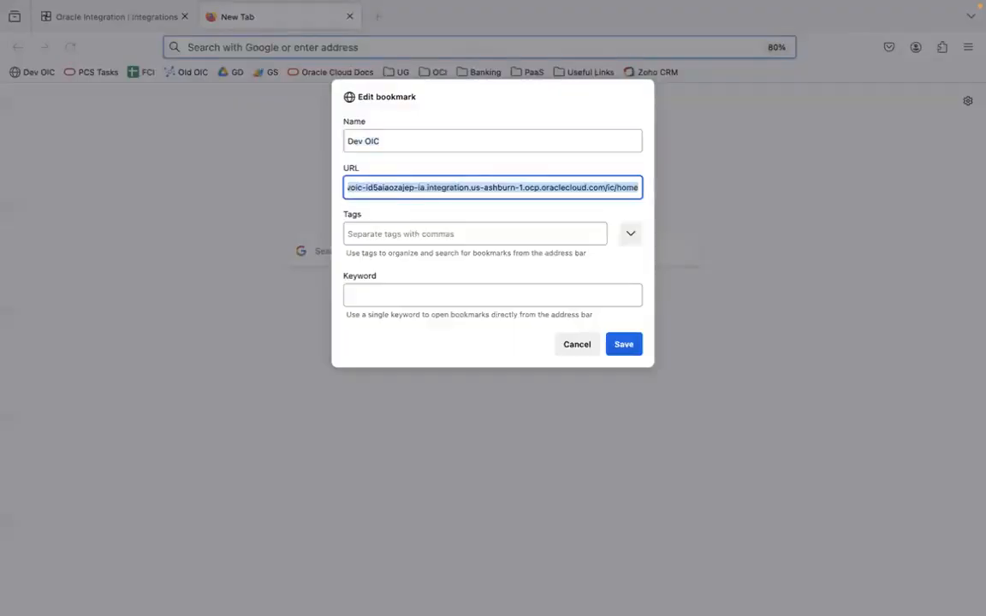
left_click(576, 345)
Paste the copied OIC home URL as a new line below "baseurl /ic/home" in SuccessNotification.html in Visual Studio Code
mouse_move(230, 600)
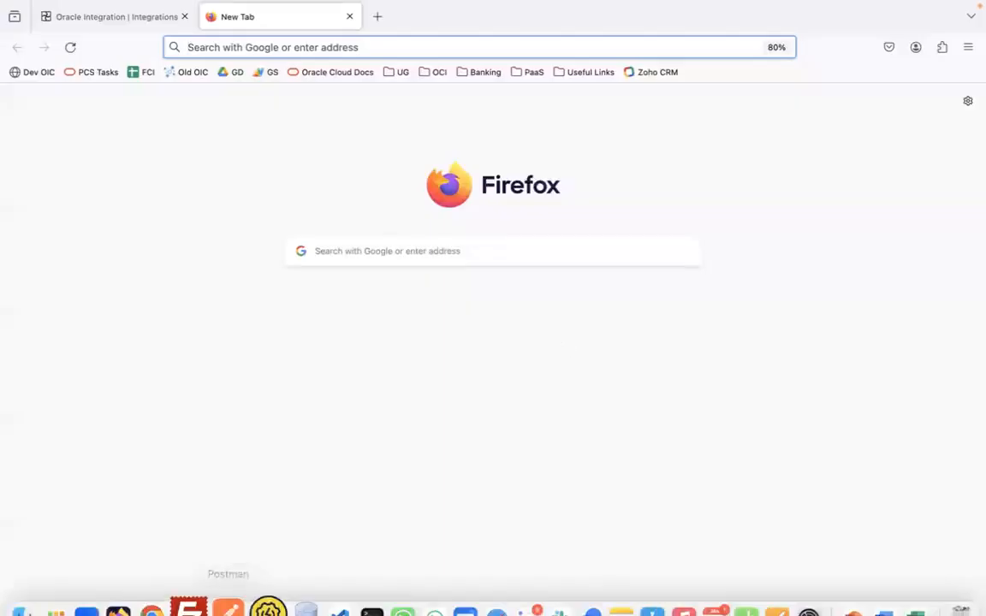
left_click(333, 584)
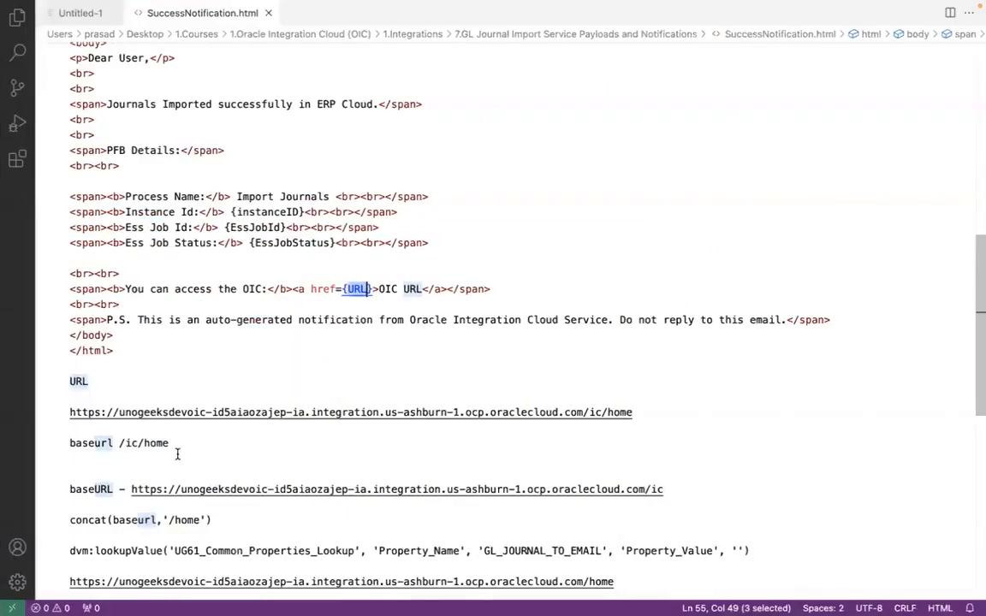
left_click(192, 443)
key("Return")
key("Return")
type("https://unogeeksdevoic-id5aiaozajep-ia.integration.us-ashburn-1.ocp.oraclecloud.com/ic/home")
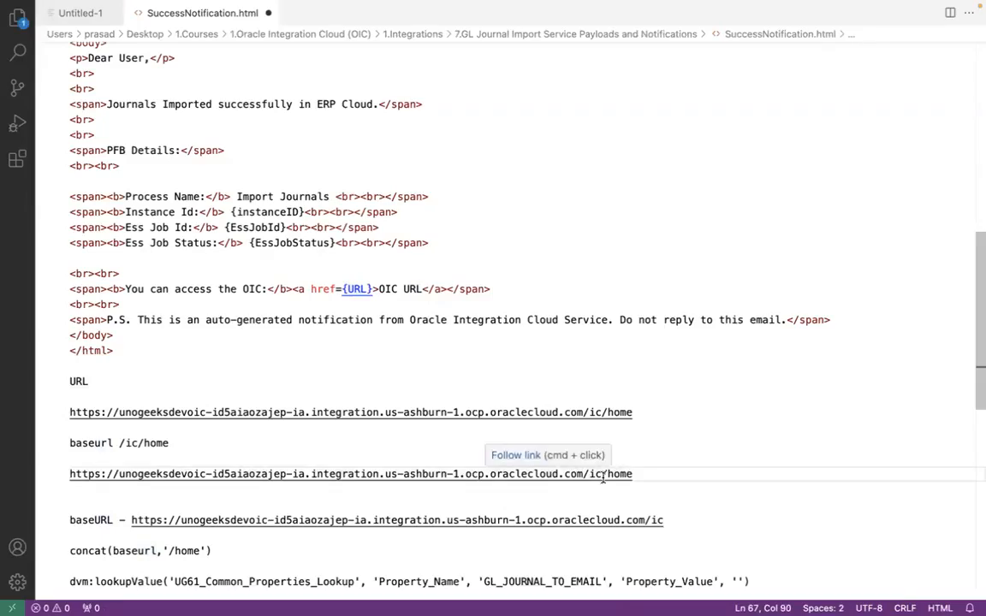
Check the URL parameter's expression in Oracle Integration, and replace the host part of the pasted link in SuccessNotification.html with baseUrl
key("super+Tab")
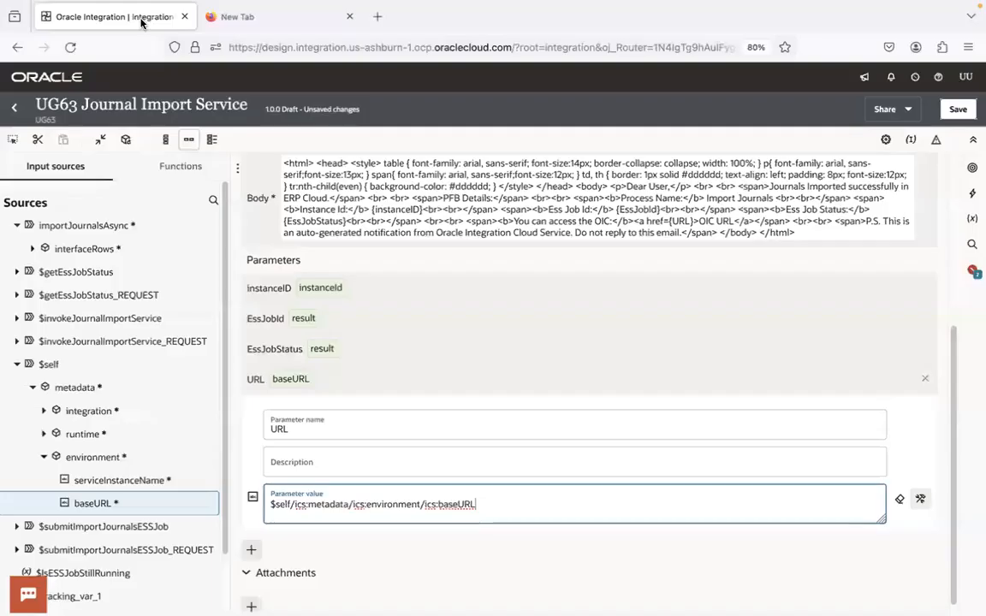
left_click(128, 17)
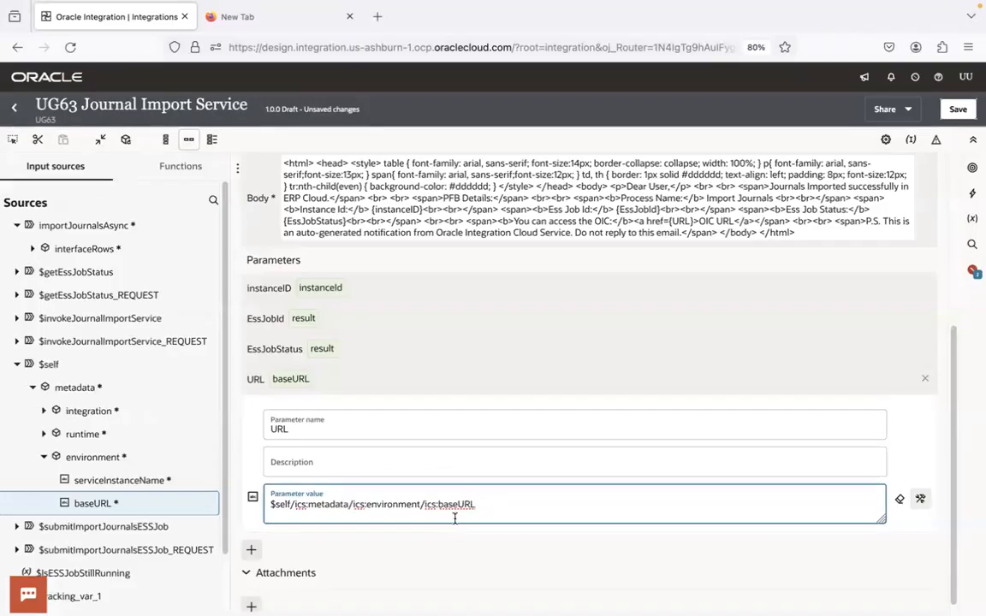
key("super+Tab")
left_click(582, 473)
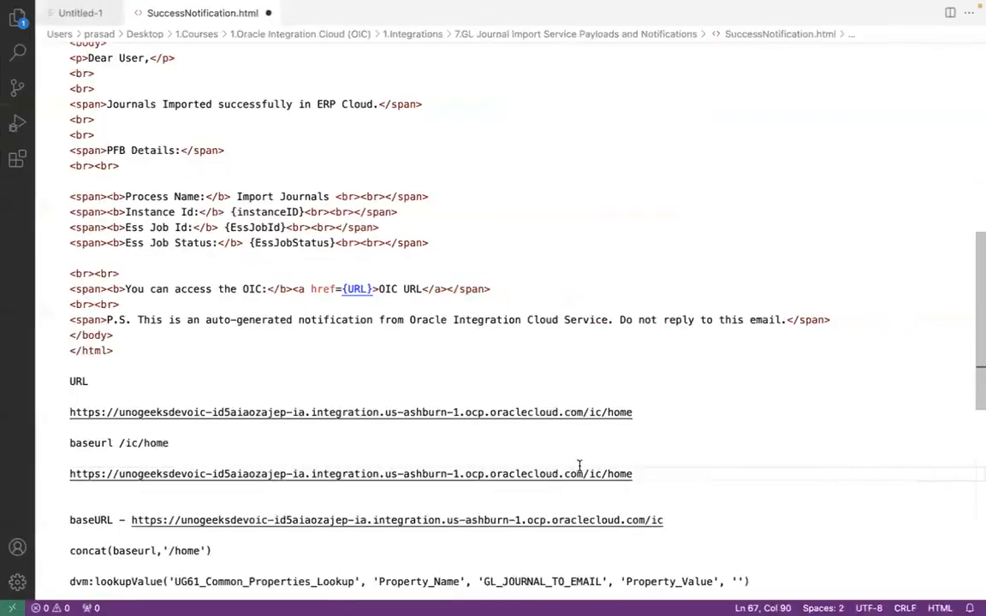
left_click(71, 474, "shift")
type("baseUrl")
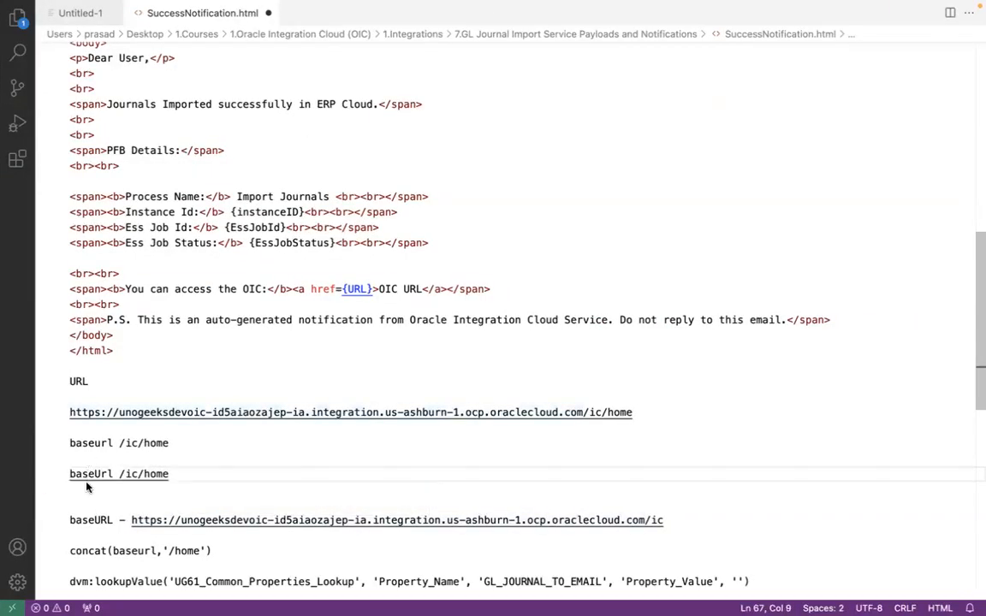
Compare the /ic/home suffix in the notes with the baseURL expression mapped to the URL parameter in Oracle Integration
key("super+Tab")
key("super+Tab")
left_click(175, 475, "shift")
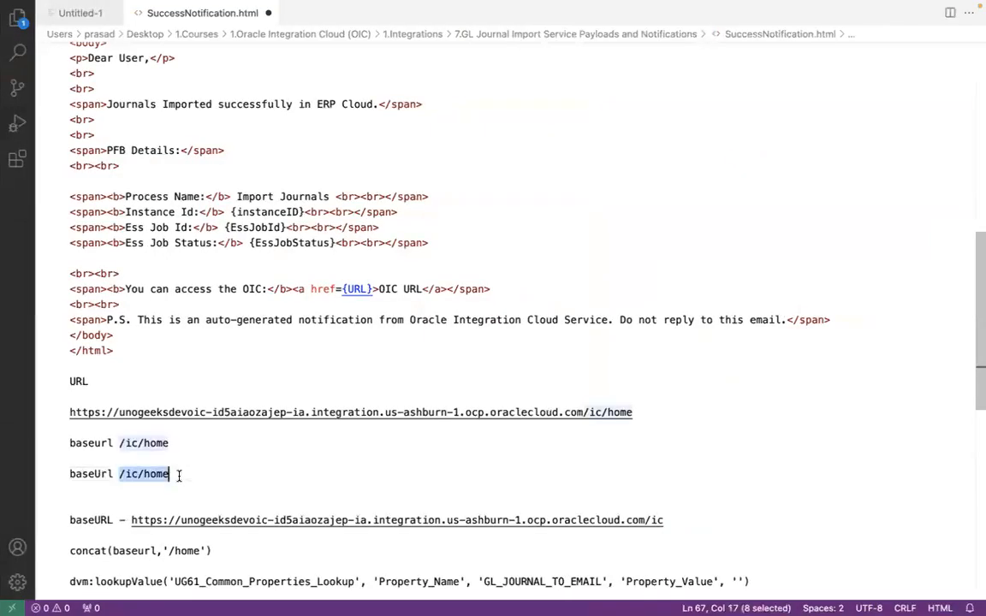
key("super+Tab")
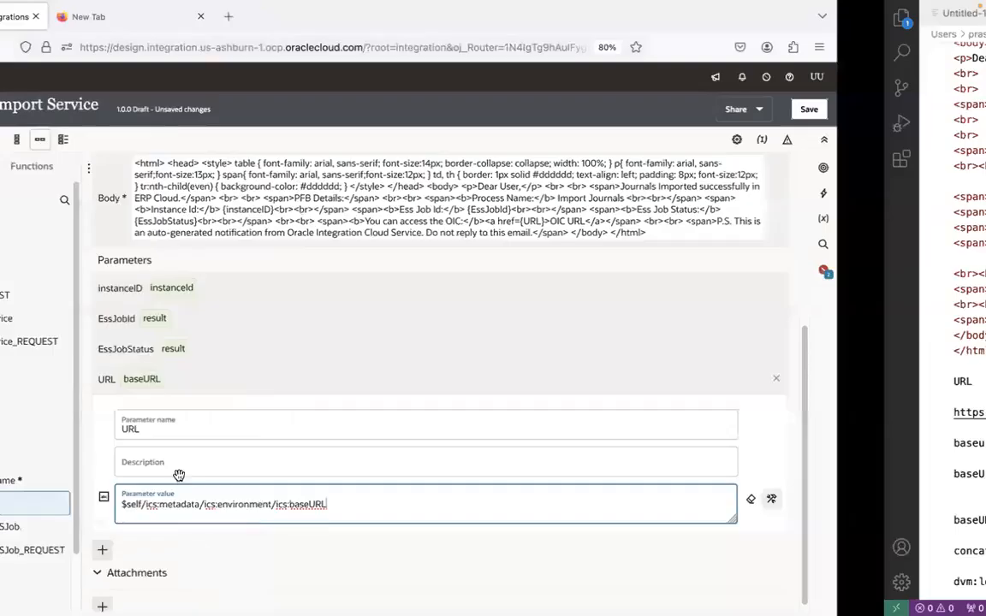
key("super+Tab")
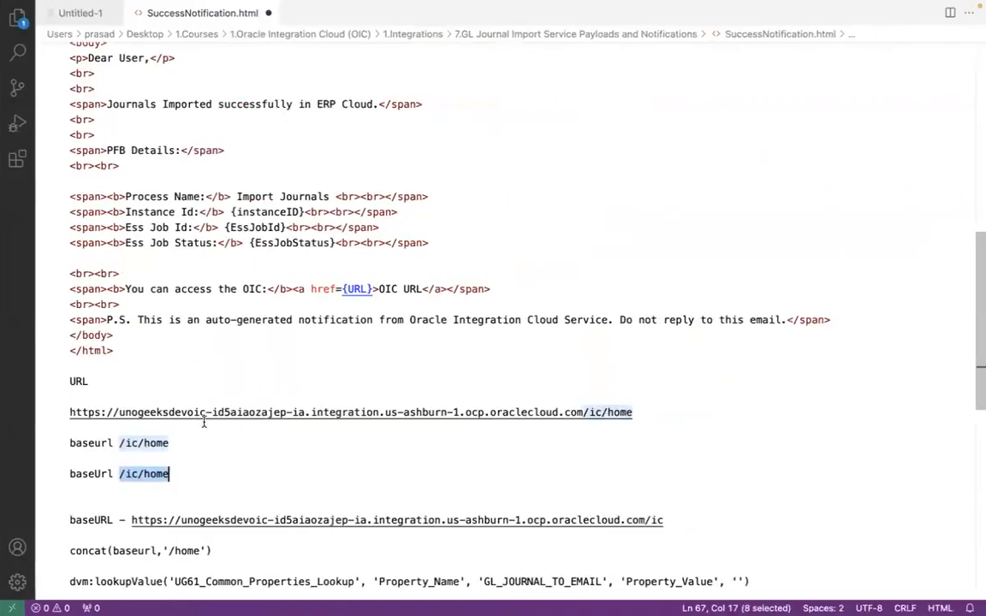
Test the OIC host URL without /ic/home in the spare Firefox tab, and close that tab
left_click(71, 412)
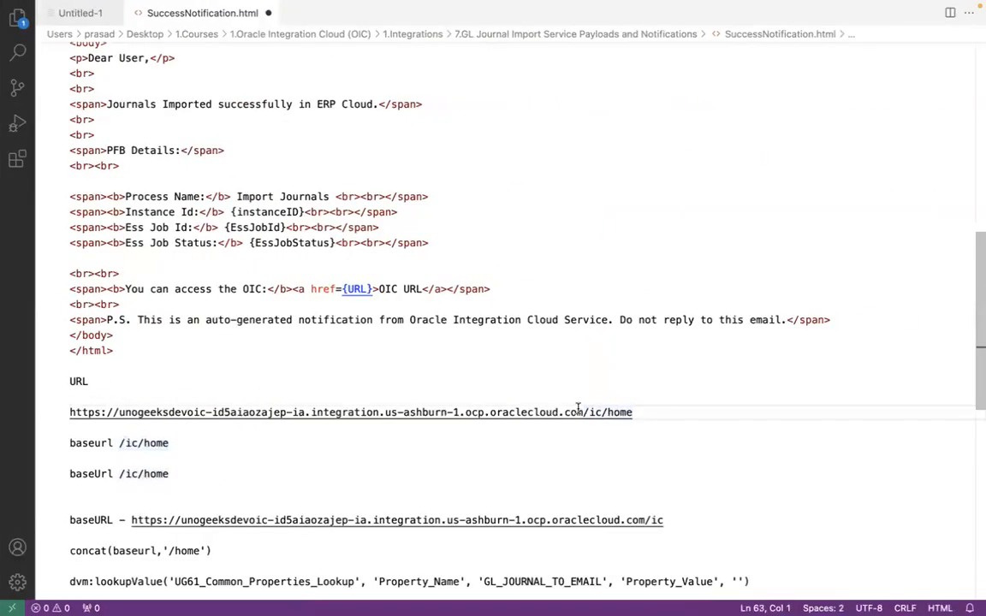
left_click(581, 412, "shift")
key("ctrl+c")
key("super+Tab")
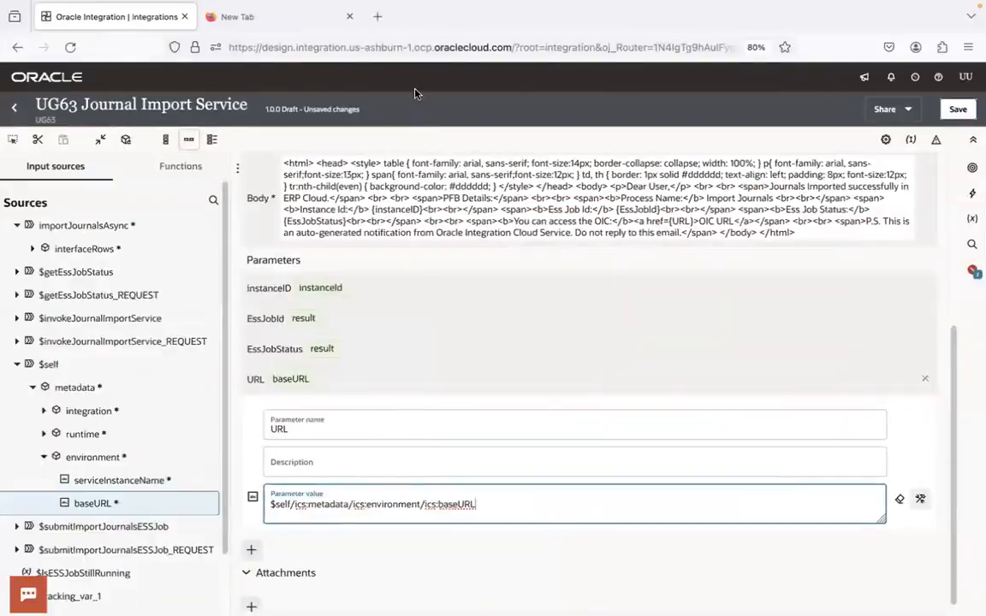
left_click(286, 17)
key("ctrl+v")
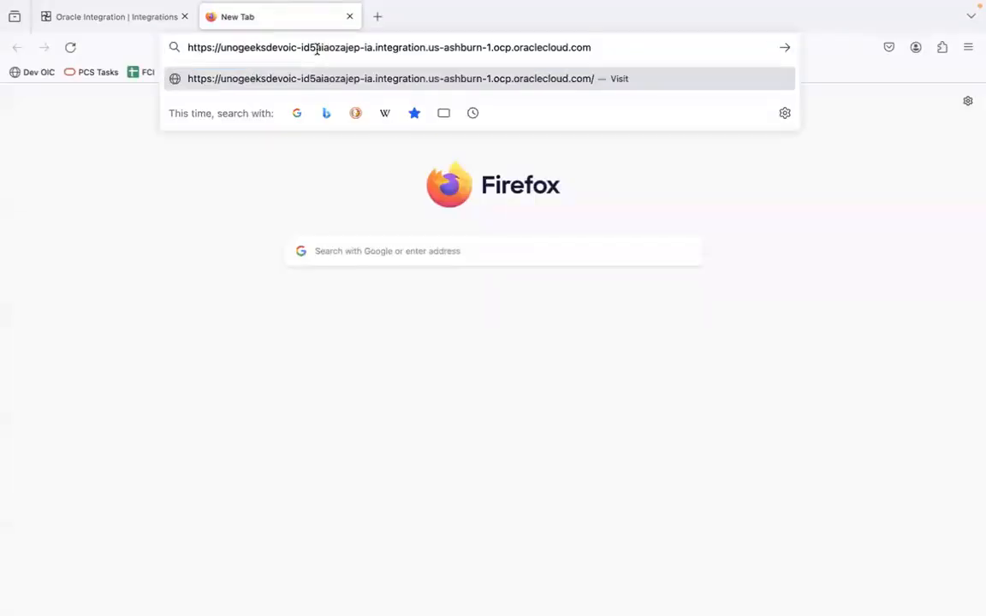
key("Return")
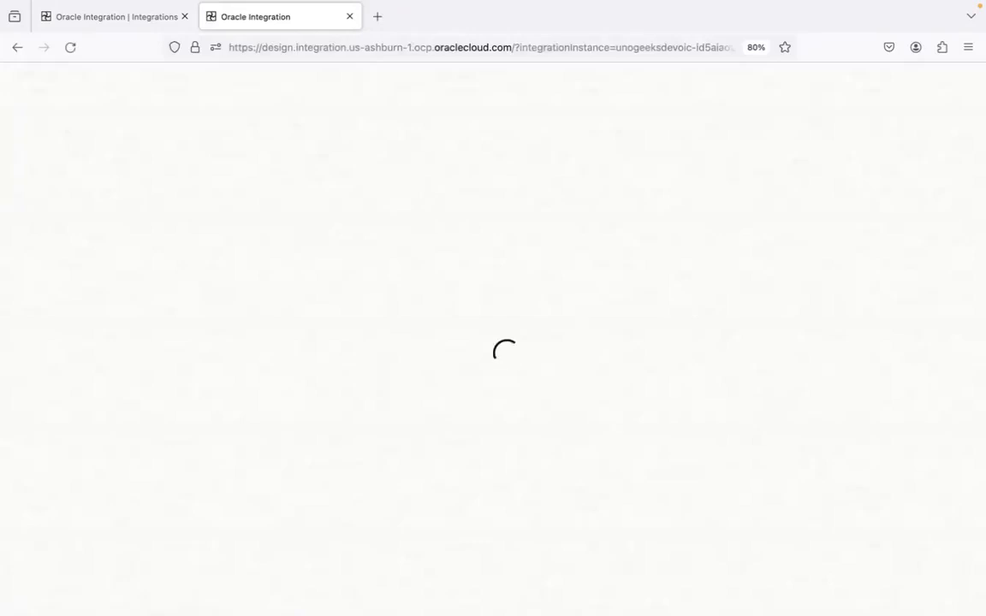
left_click(350, 16)
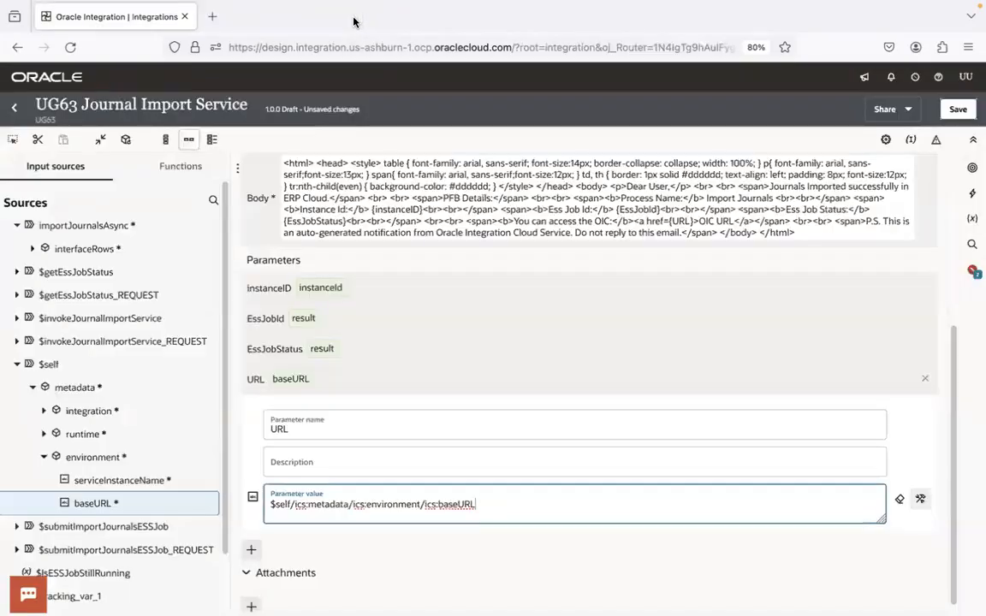
Test the same OIC host URL in an incognito window of Google Chrome, and close the window
mouse_move(126, 592)
left_click(168, 595)
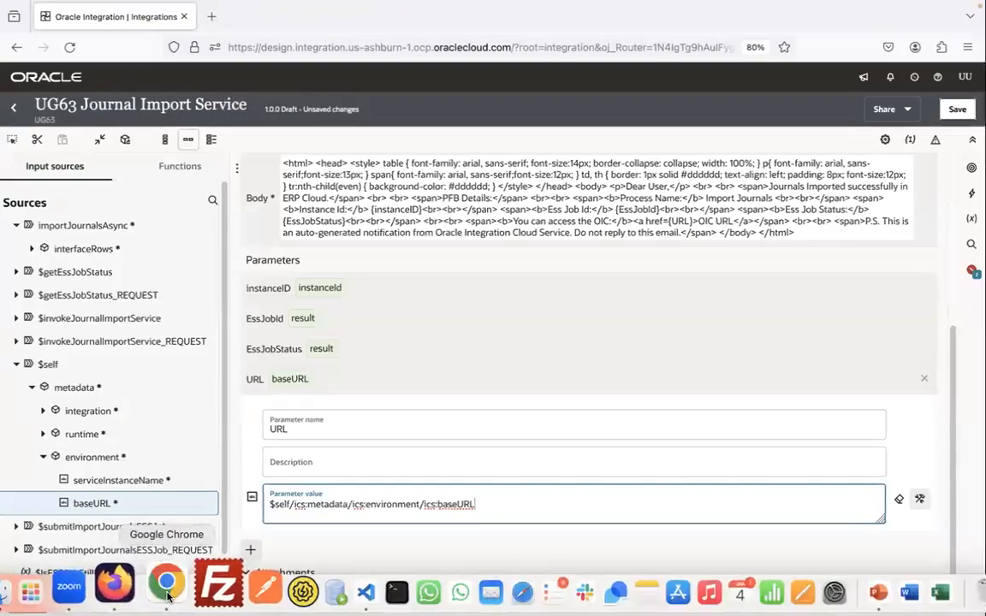
left_click(971, 46)
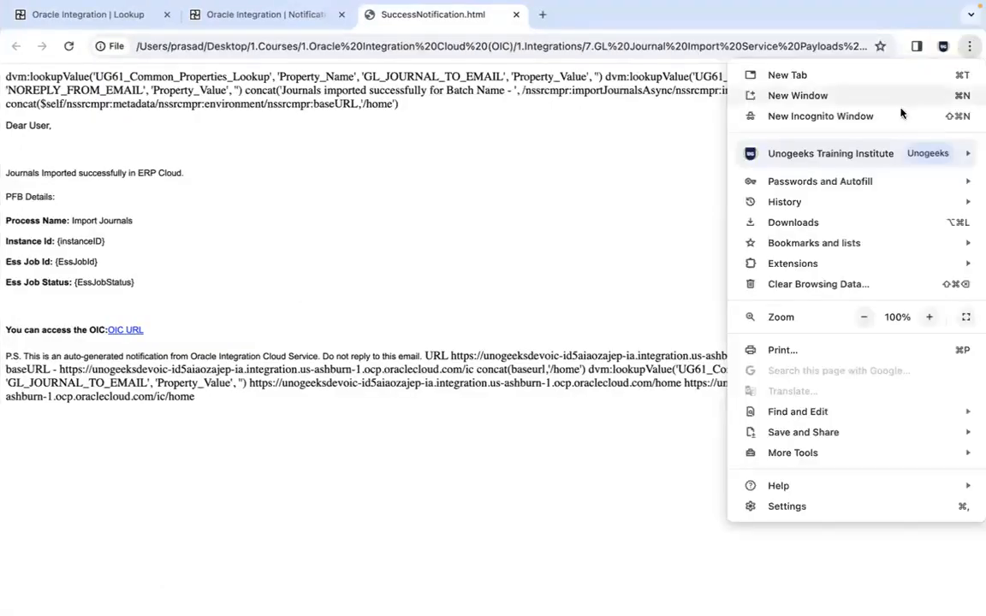
left_click(888, 116)
key("super+v")
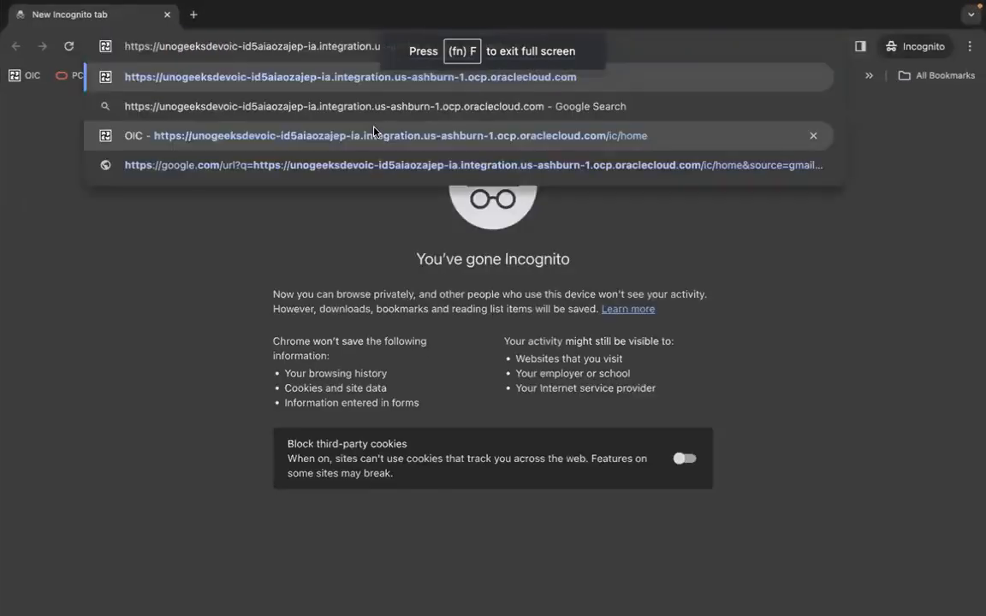
key("Return")
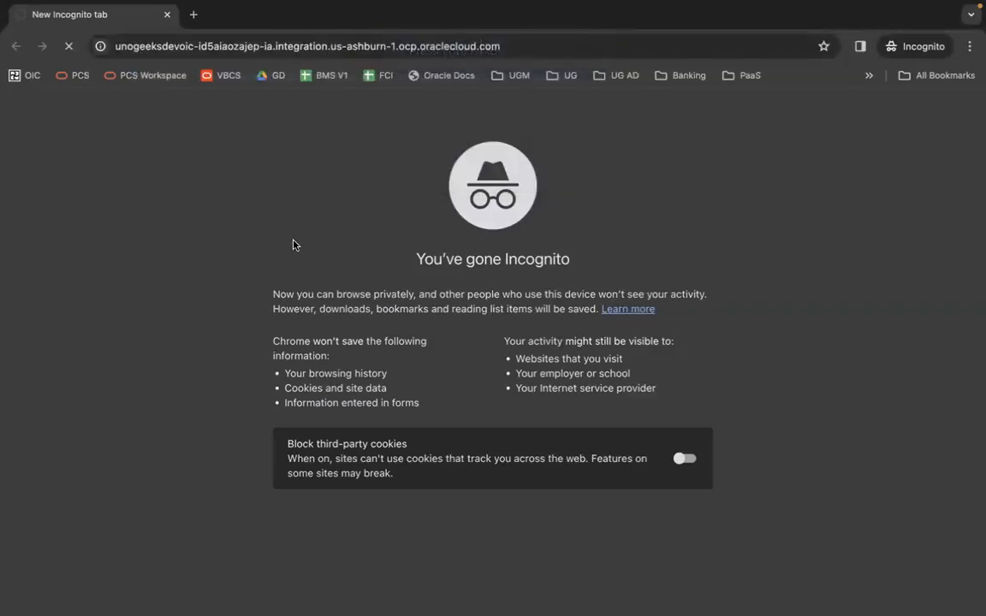
left_click(167, 15)
Return to the integration in Firefox, finish editing the URL parameter and save UG63 Journal Import Service
key("ctrl+Left")
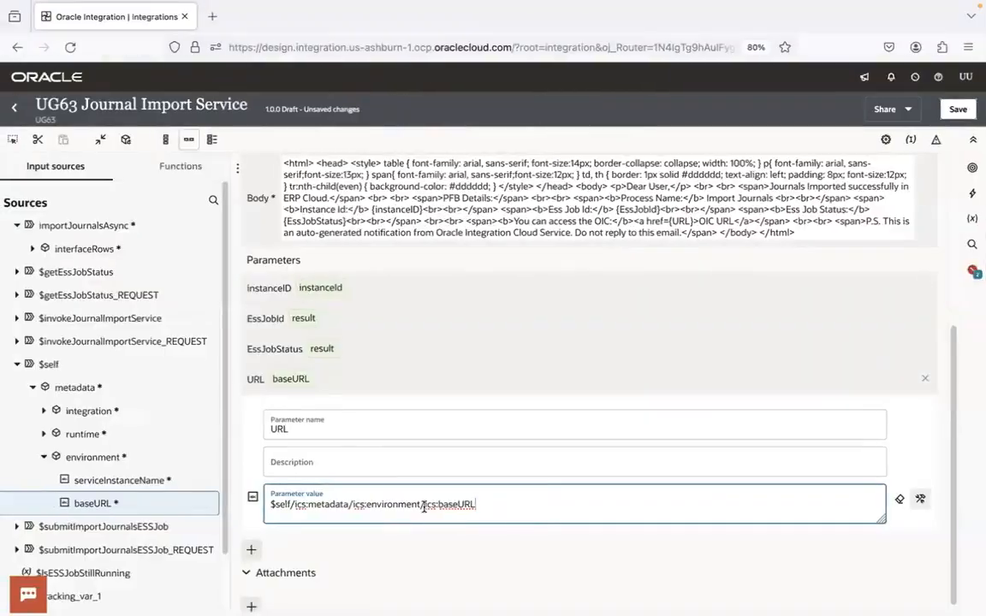
left_click(473, 378)
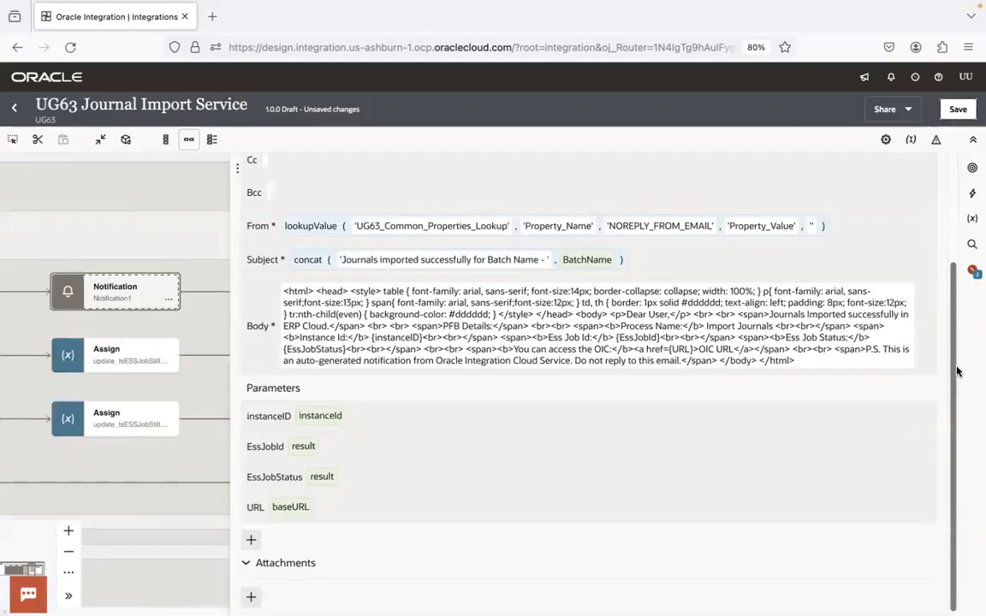
left_click(958, 109)
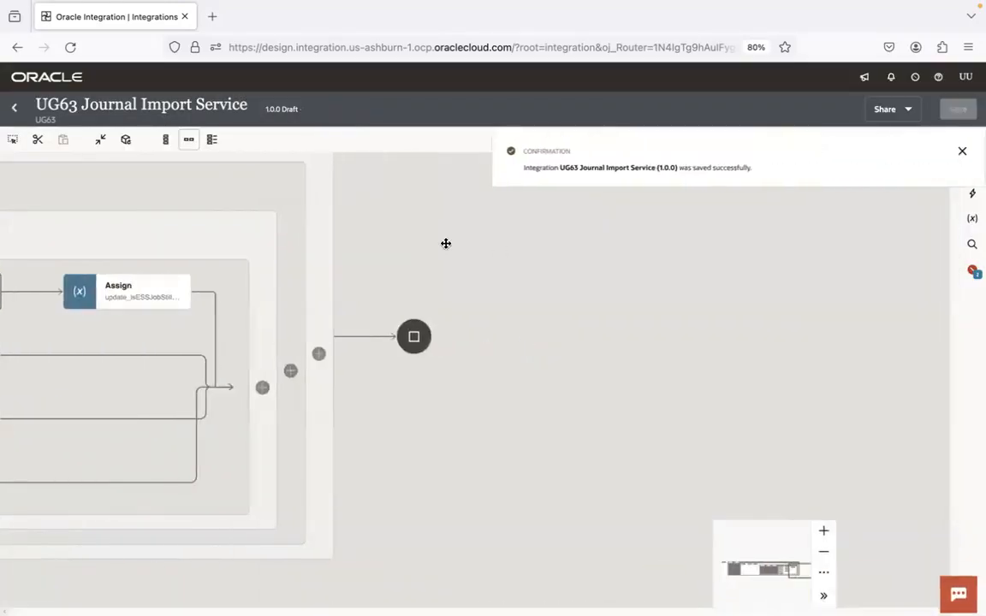
Check which actions are offered for the successNotification in the SUCCEEDED route of the Switch
left_click_drag(444, 244, 864, 258)
left_click(415, 315)
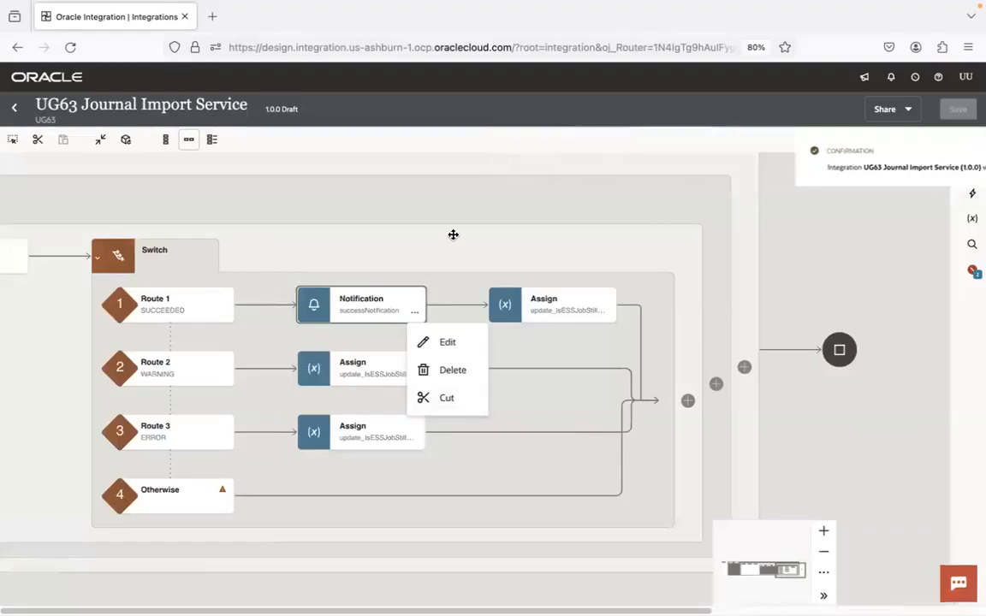
left_click(374, 302)
mouse_move(265, 371)
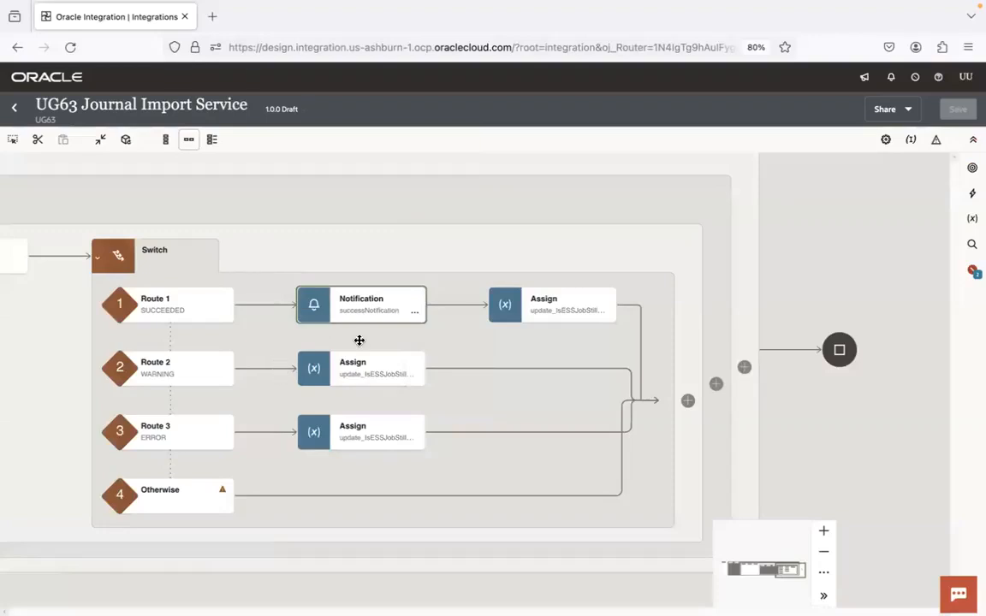
left_click(415, 312)
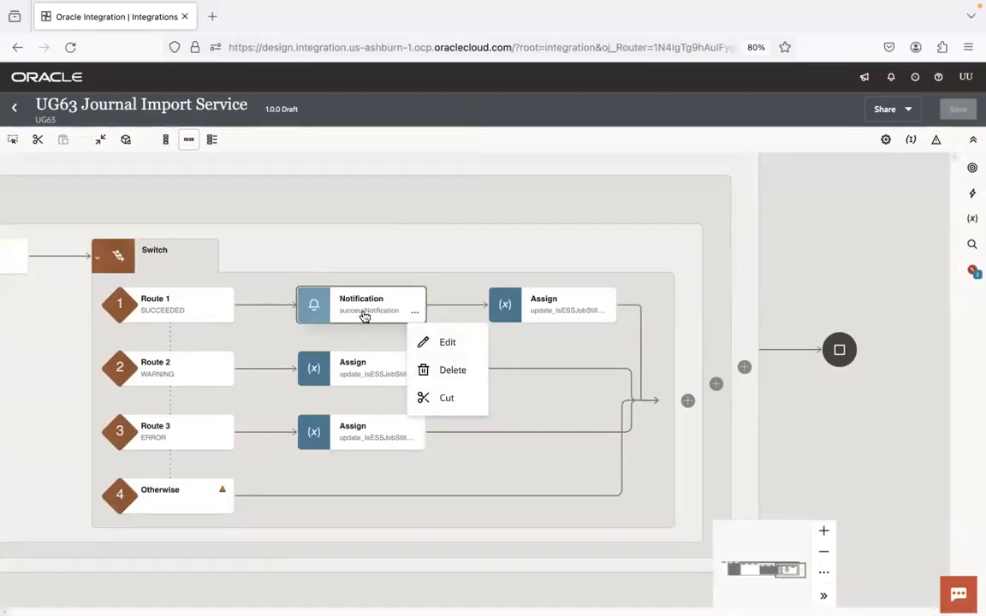
left_click(259, 340)
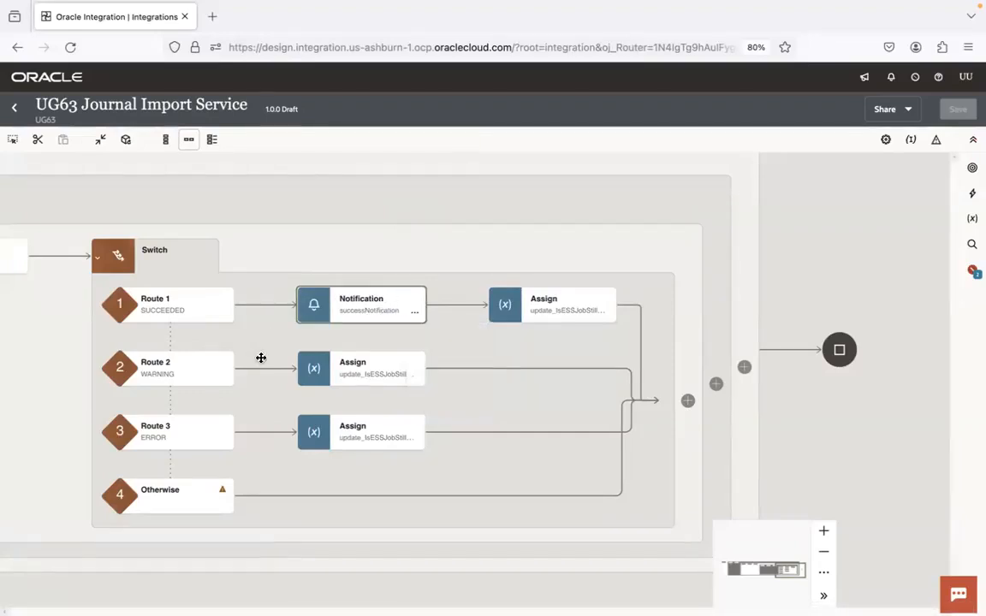
Add a Notification action to the WARNING route of the Switch, ahead of its Assign action
left_click(265, 369)
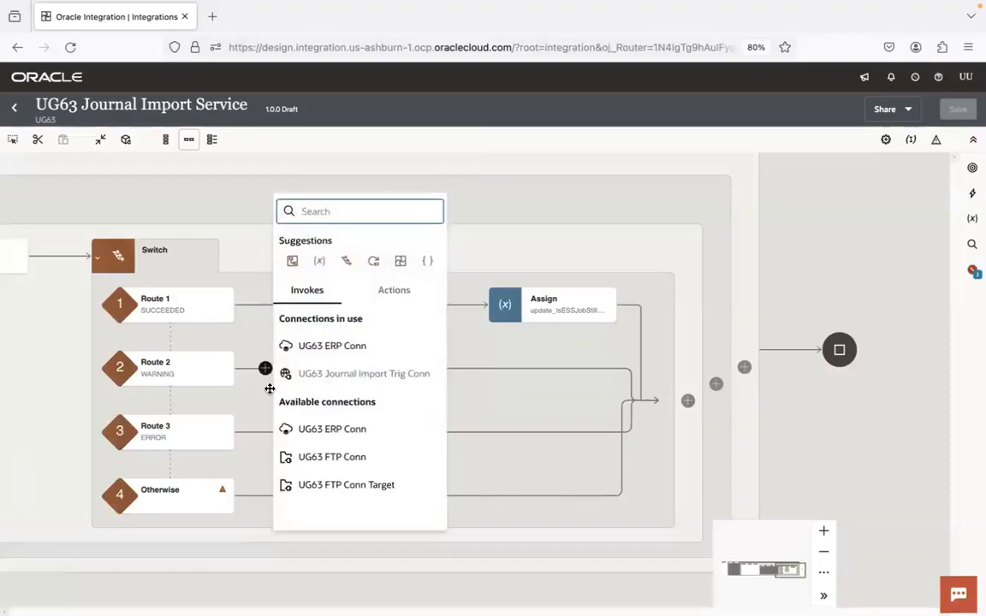
type("notfi")
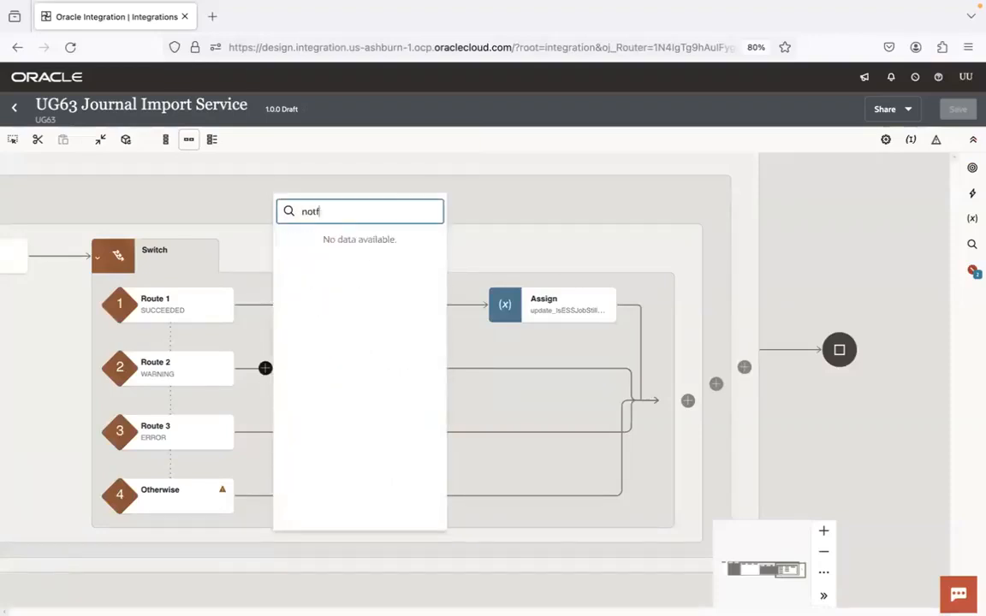
key("BackSpace")
type("i")
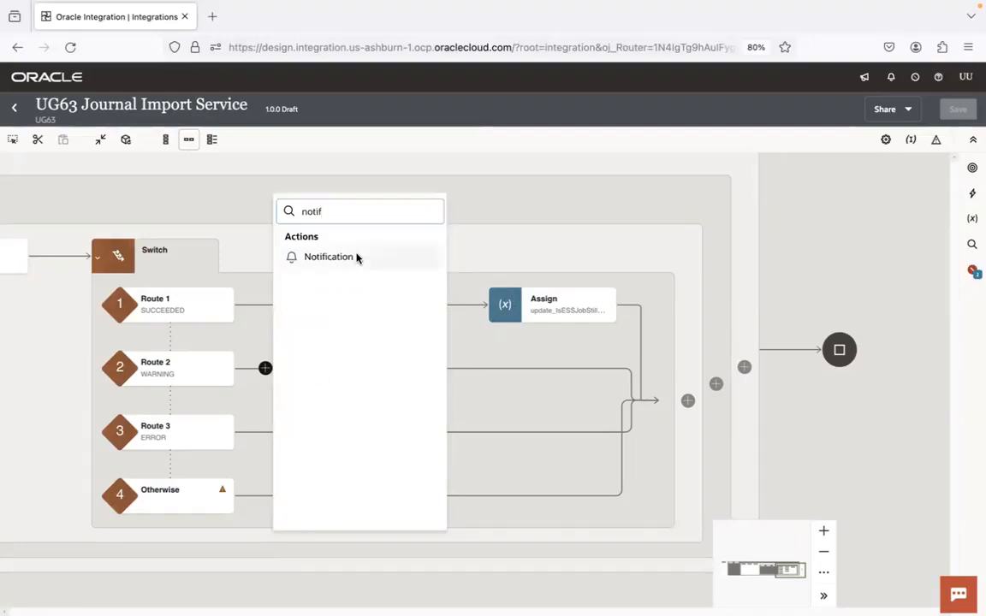
left_click(357, 258)
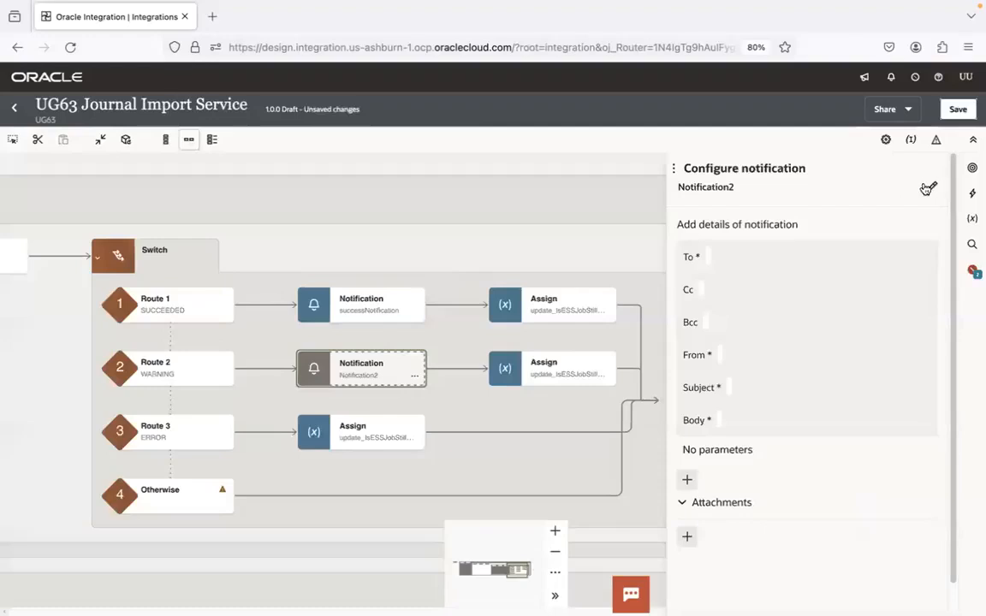
Rename the new notification in the WARNING route as warningNotification
left_click(930, 190)
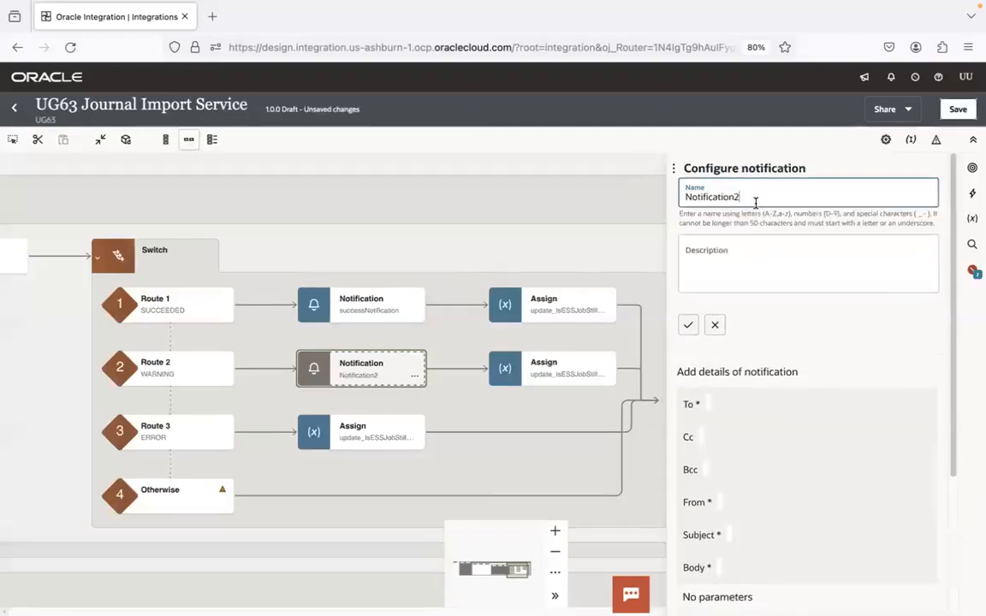
key("BackSpace")
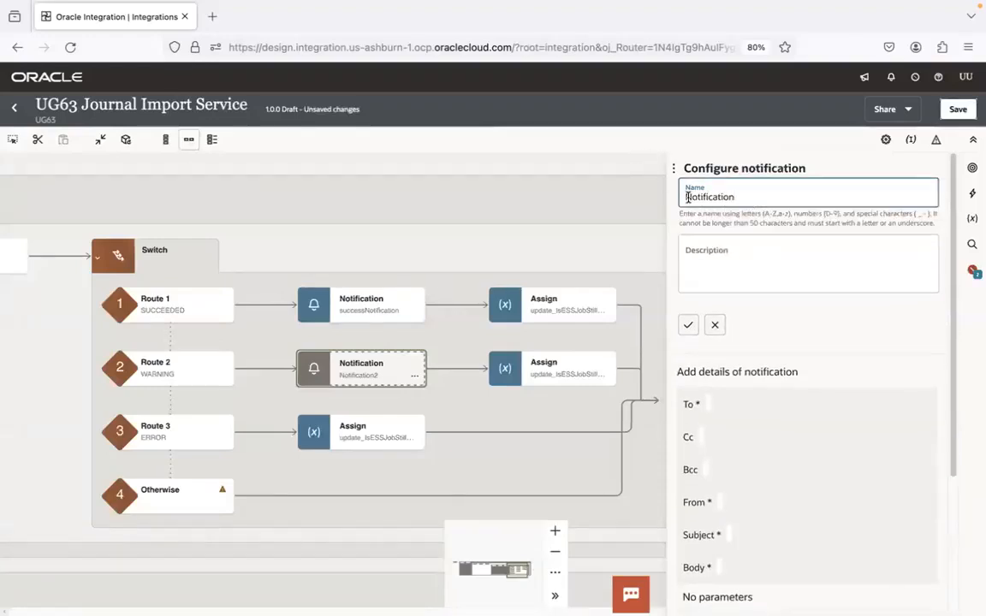
type("warning")
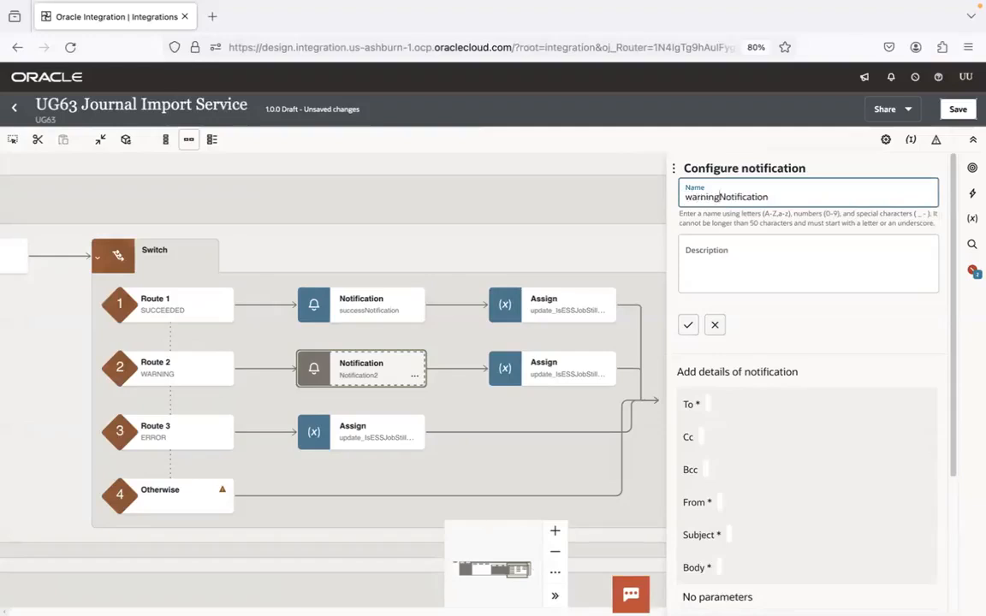
left_click(688, 324)
Find the lookupValue function and insert it as the expression for the notification's To field in developer view
left_click(735, 258)
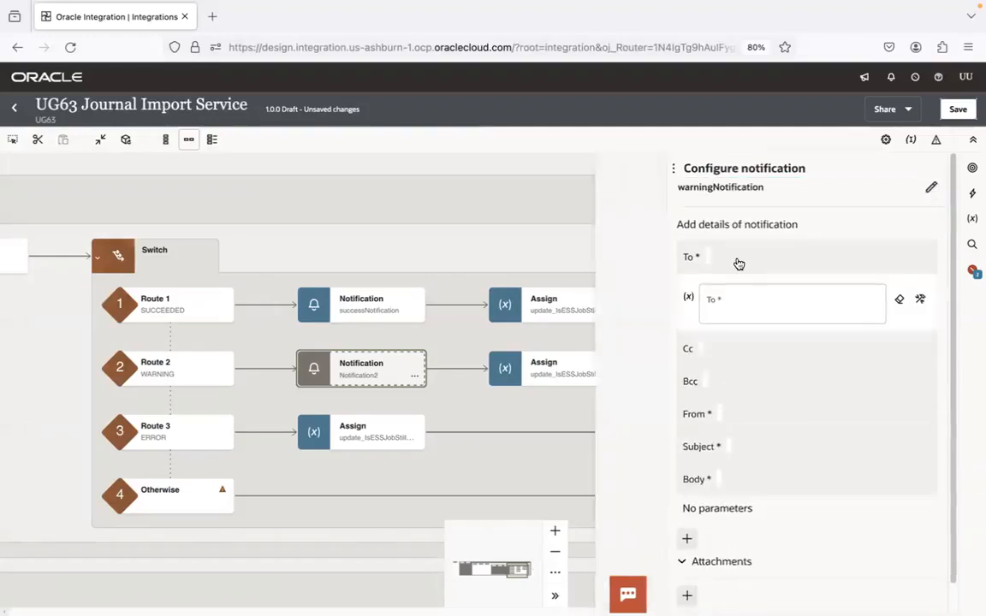
left_click(618, 166)
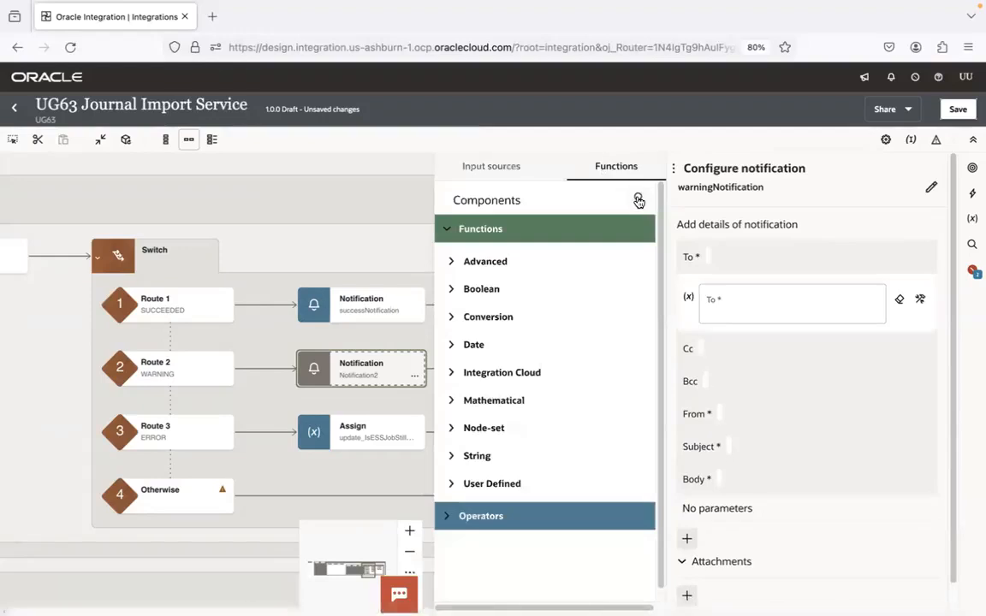
left_click(639, 199)
type("looku")
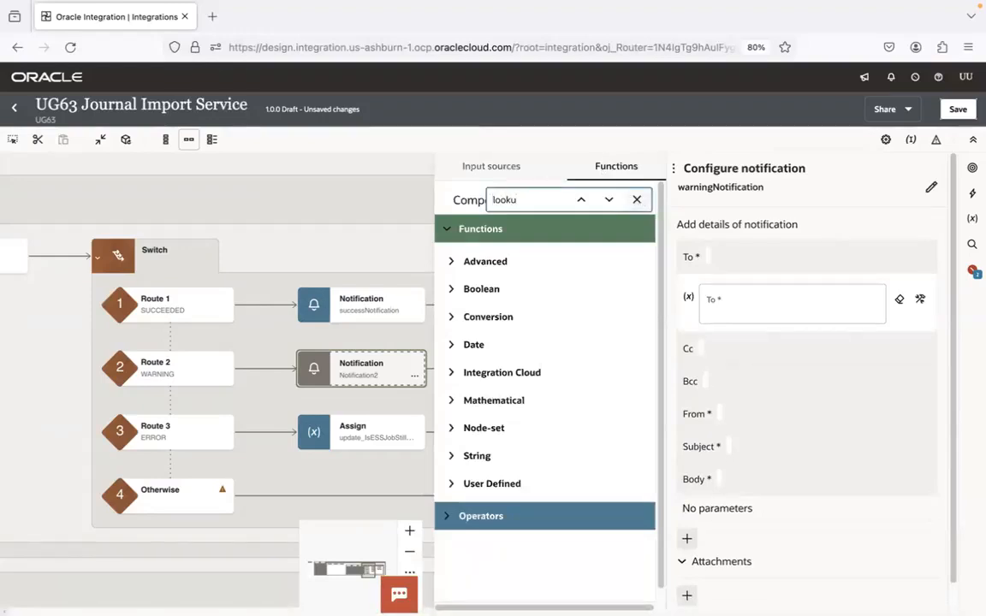
left_click(763, 301)
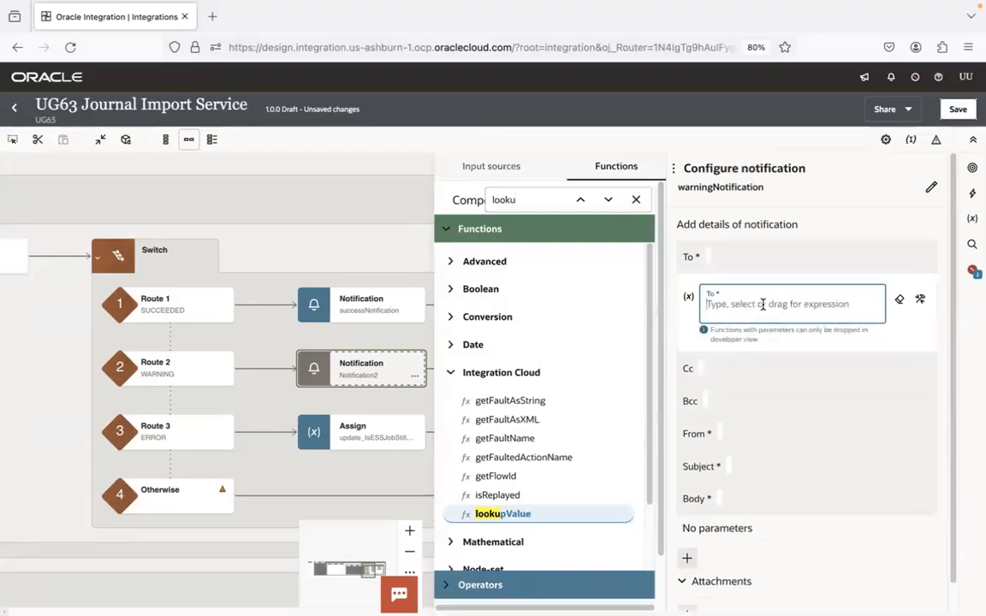
left_click(920, 300)
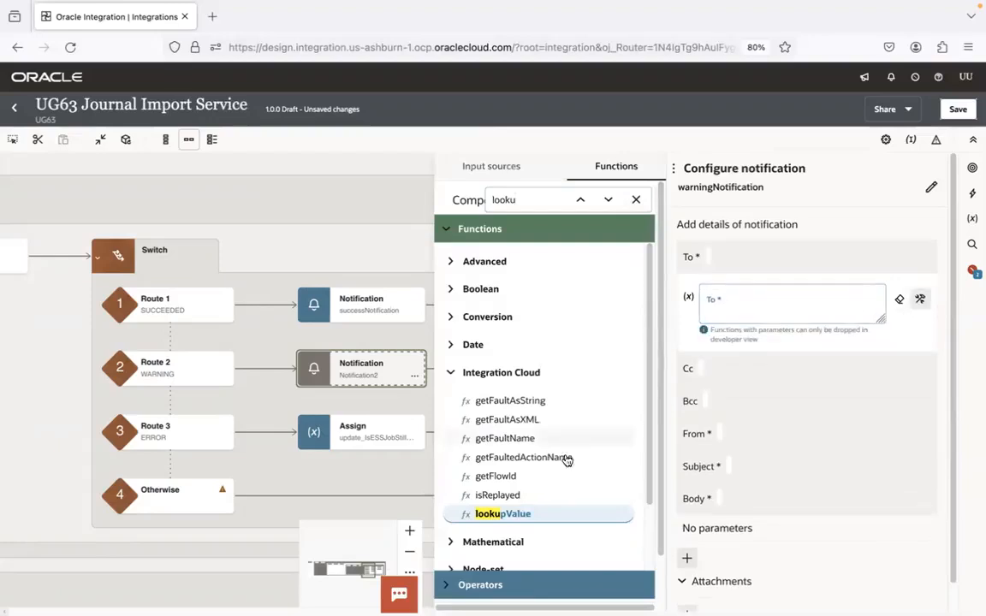
left_click_drag(757, 324, 759, 305)
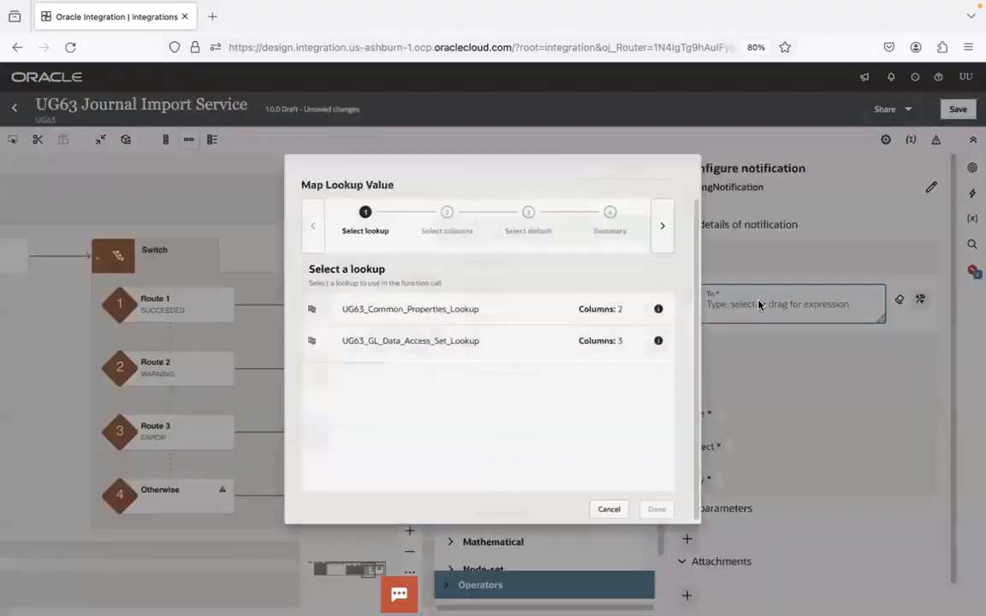
Map the To lookup to UG63_Common_Properties_Lookup with source Property_Name and target Property_Value, copying the GL_JOURNAL_TO_EMAIL property name
left_click(548, 314)
left_click(681, 214)
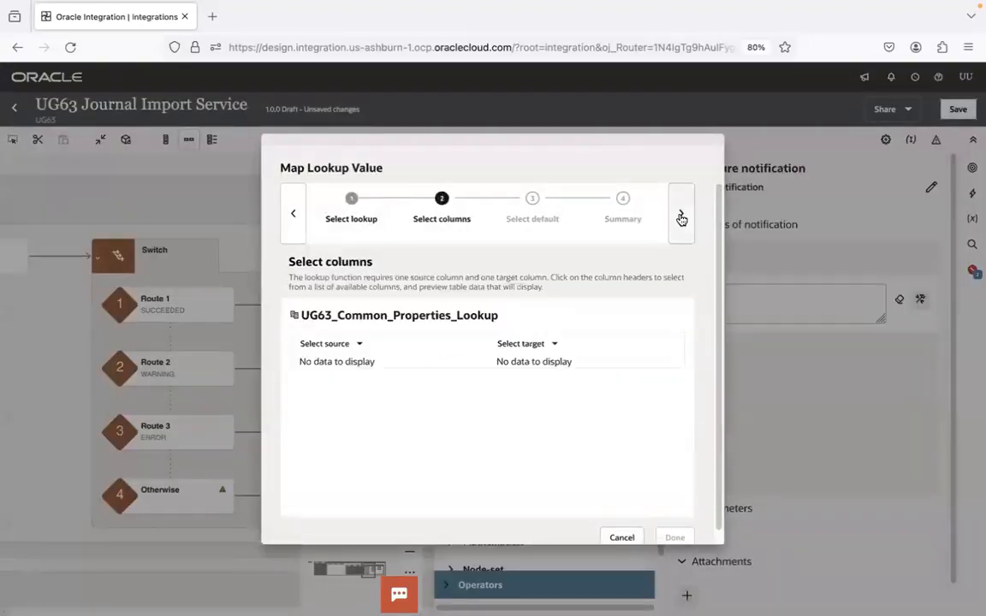
left_click(357, 344)
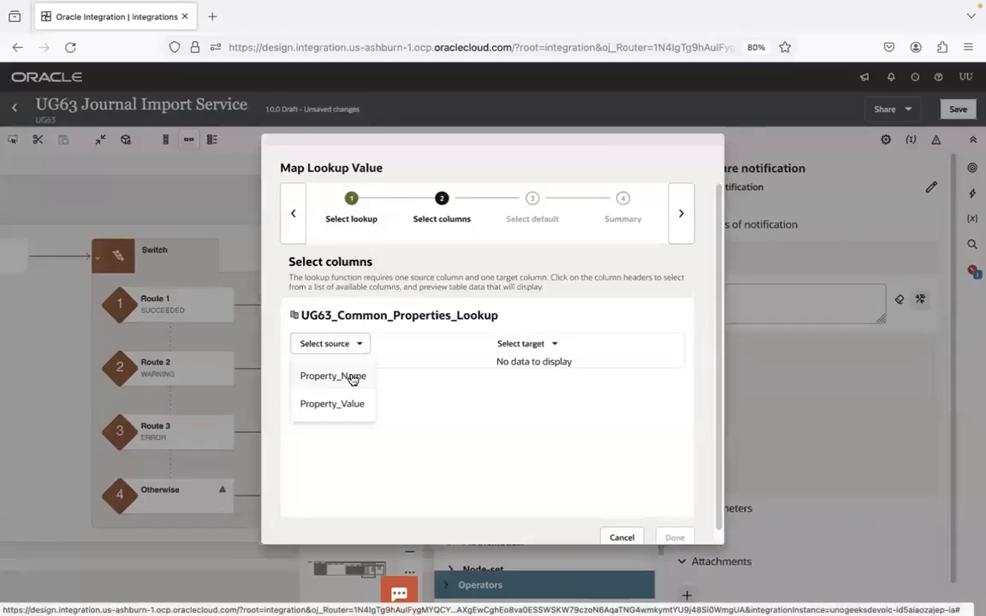
left_click(356, 377)
left_click(543, 346)
left_click(534, 402)
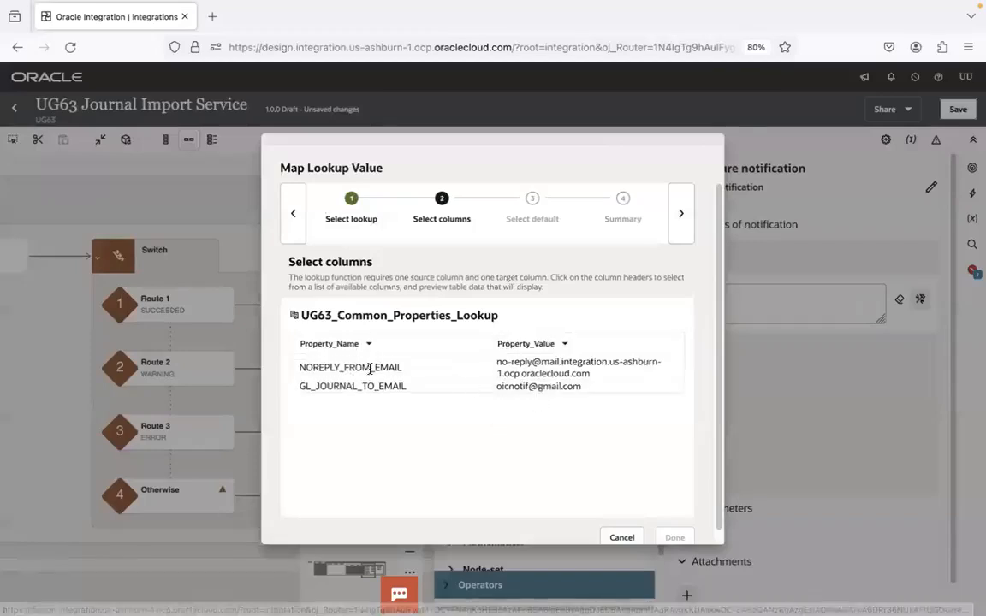
double_click(363, 385)
key("super+c")
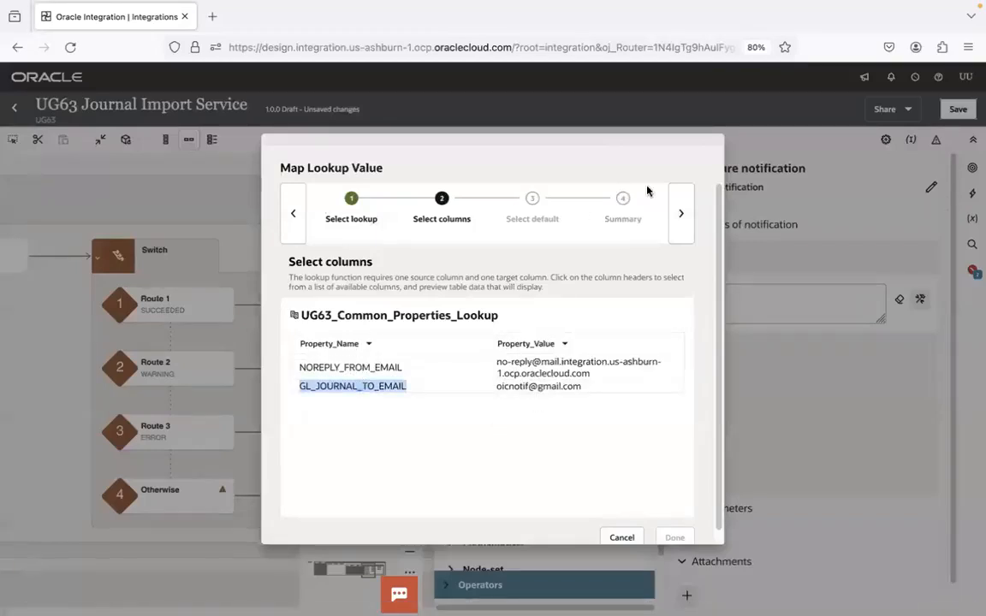
left_click(678, 211)
left_click(672, 209)
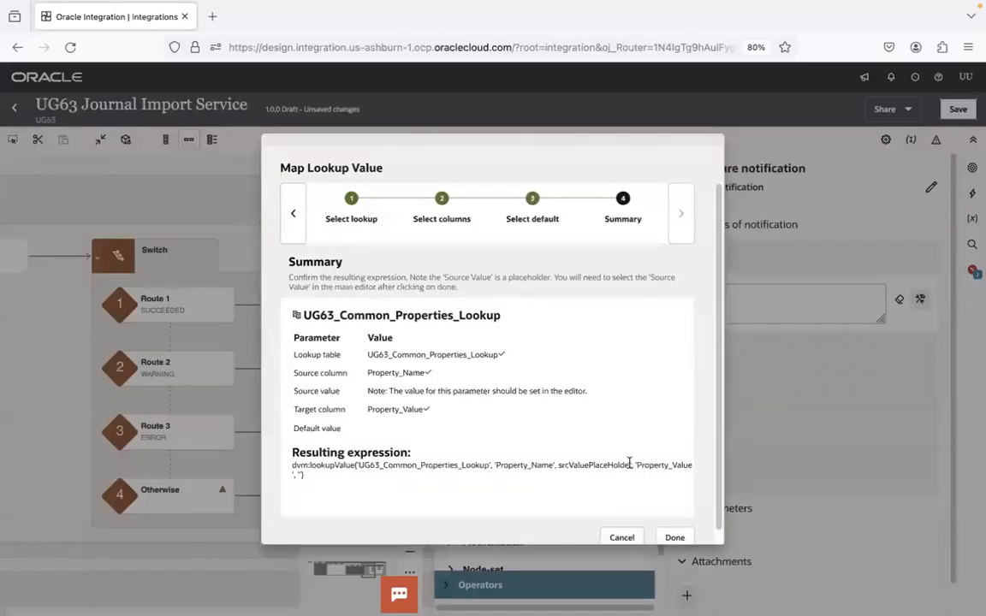
left_click(675, 539)
Replace the source value placeholder in the To expression with 'GL_JOURNAL_TO_EMAIL'
double_click(769, 392)
type("'")
key("super+v")
type("'")
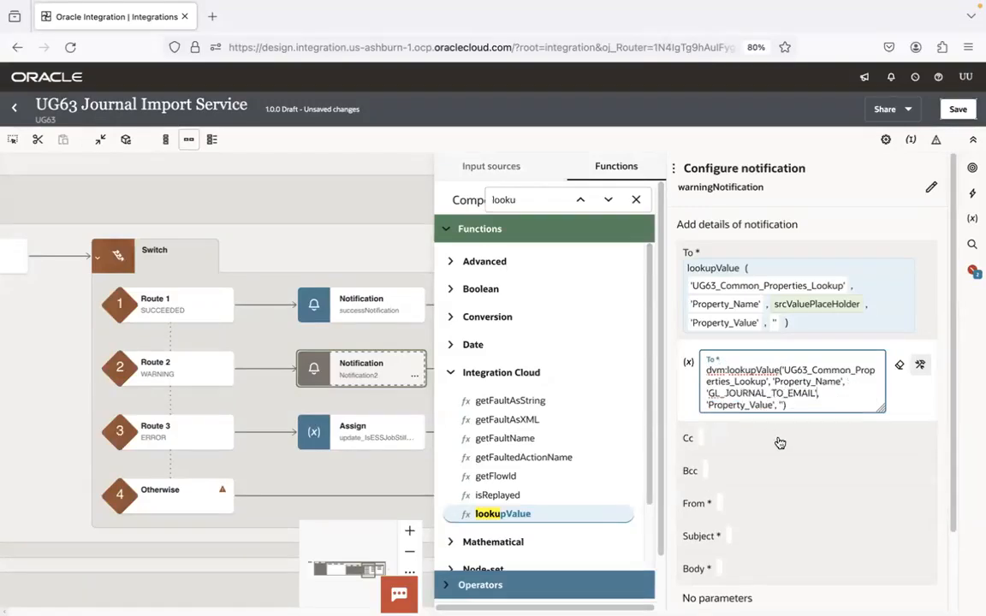
left_click(766, 474)
Insert the Integration Cloud lookupValue function as the expression for the notification's From field in developer view
left_click(766, 474)
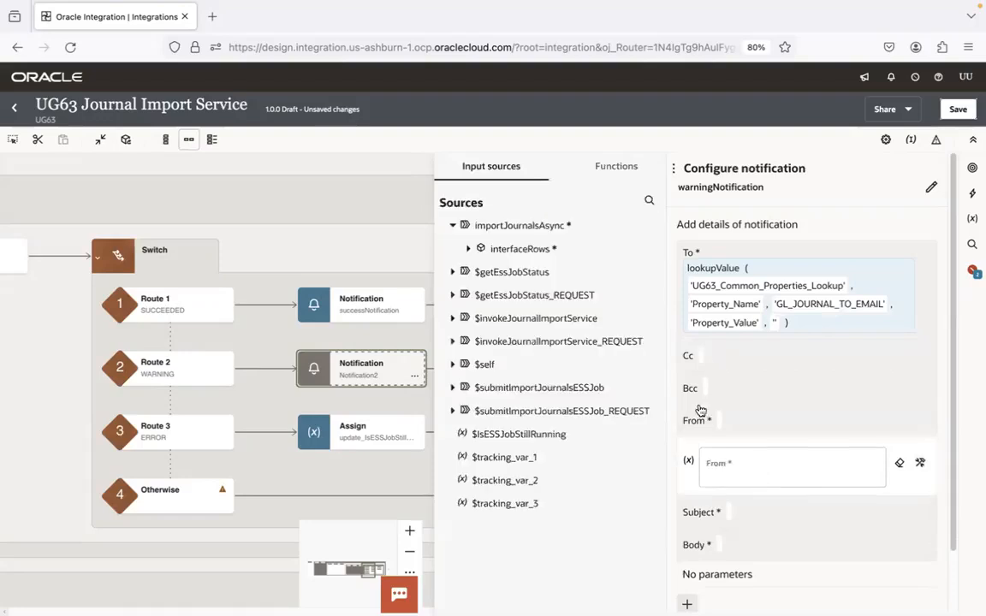
left_click(614, 169)
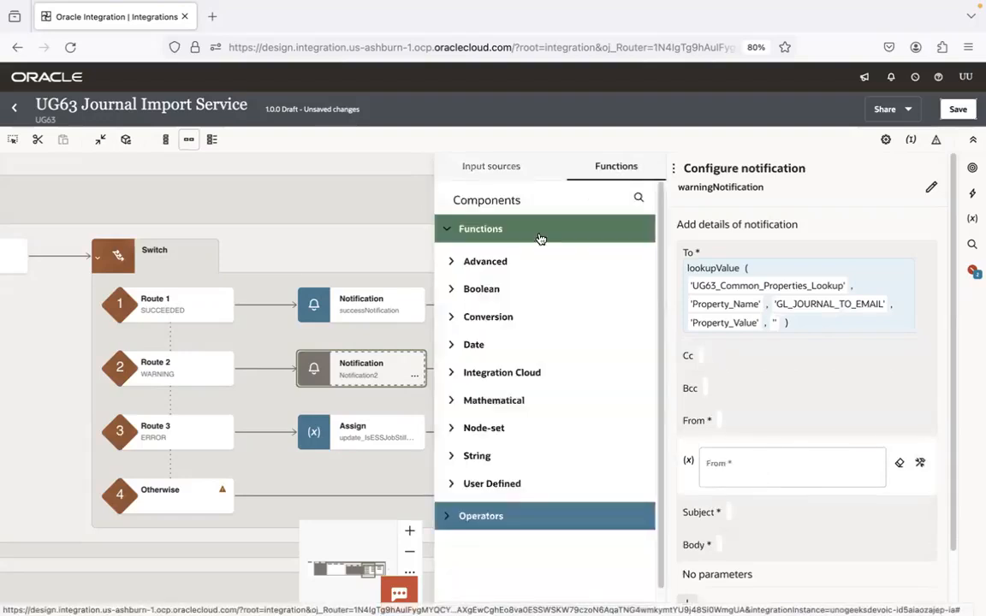
left_click(456, 374)
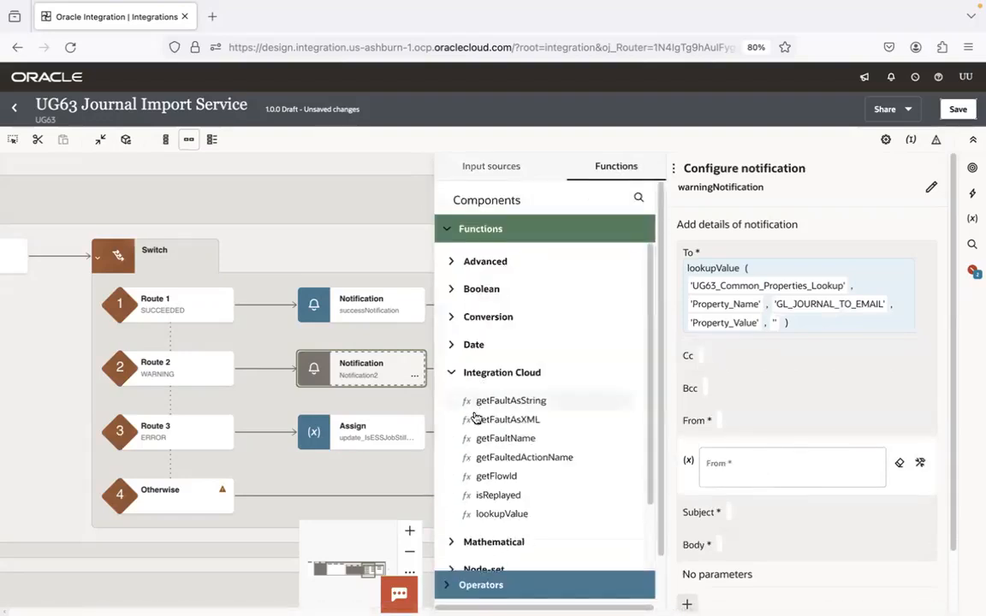
left_click(760, 463)
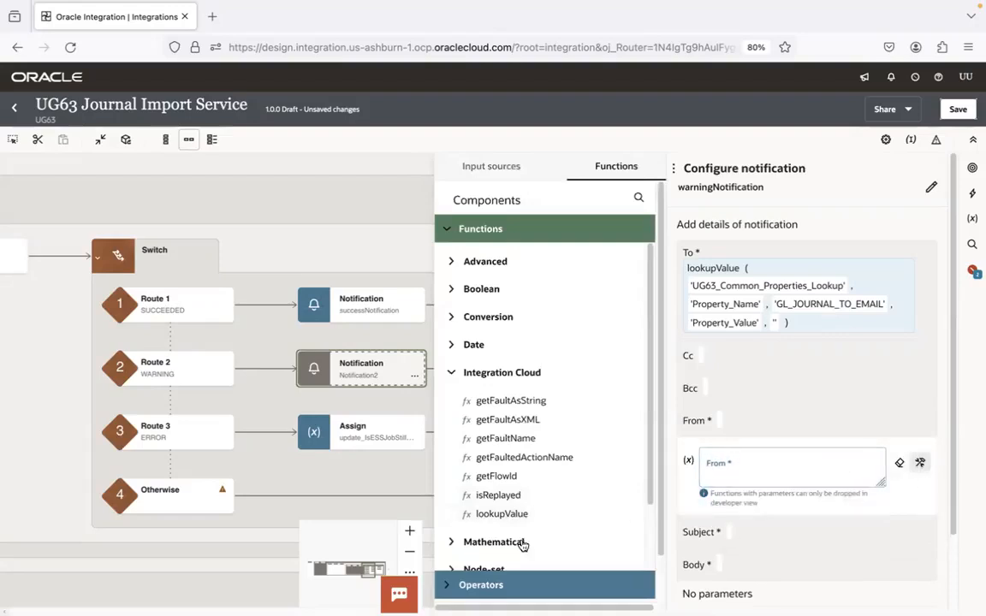
left_click_drag(531, 517, 737, 476)
Map the From lookup to UG63_Common_Properties_Lookup with source Property_Name and target Property_Value, copying the NOREPLY_FROM_EMAIL property name
left_click(544, 308)
left_click(681, 211)
left_click(369, 350)
left_click(351, 371)
left_click(546, 344)
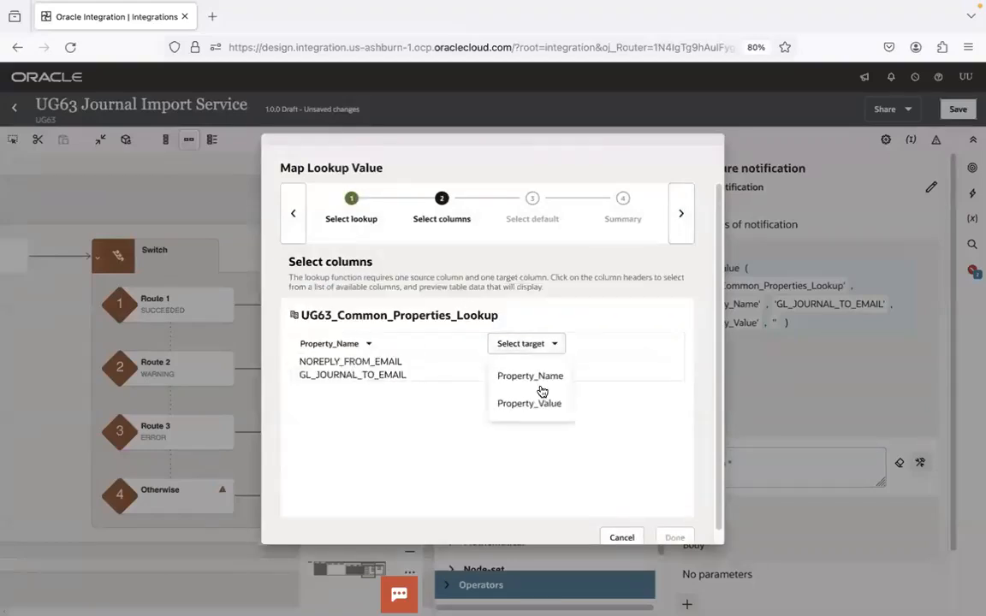
left_click(536, 404)
double_click(378, 368)
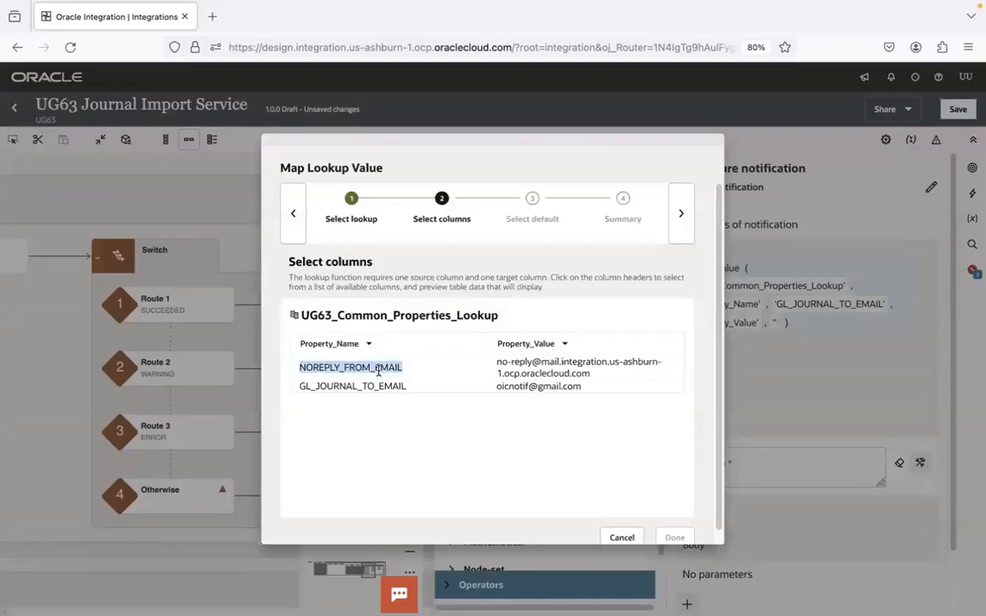
left_click(678, 214)
left_click(676, 218)
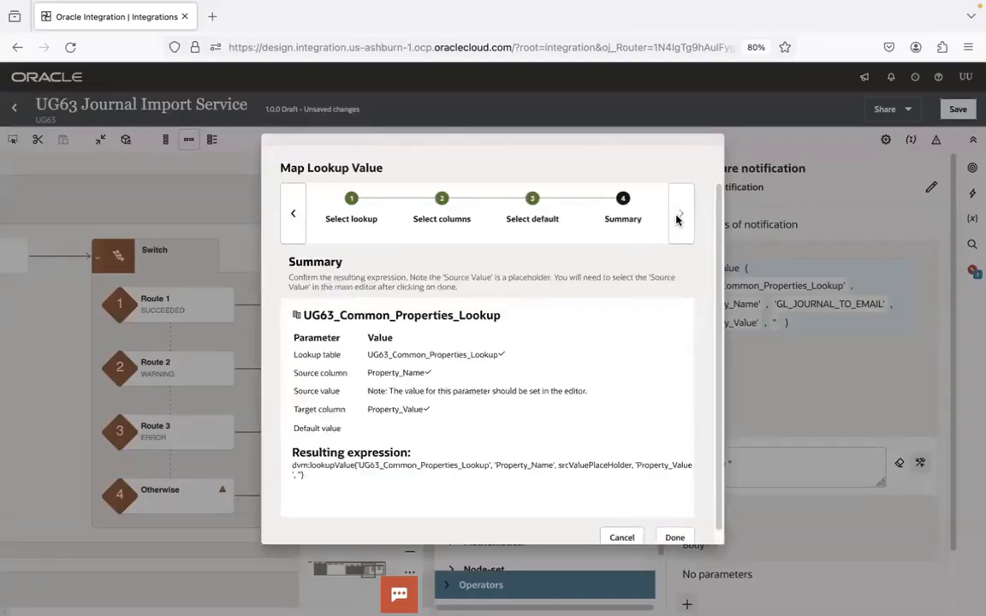
left_click(675, 539)
Replace the source value placeholder in the From expression with 'NOREPLY_FROM_EMAIL'
double_click(769, 554)
key("BackSpace")
type("'NOREPLY_FROM_EMAIL'")
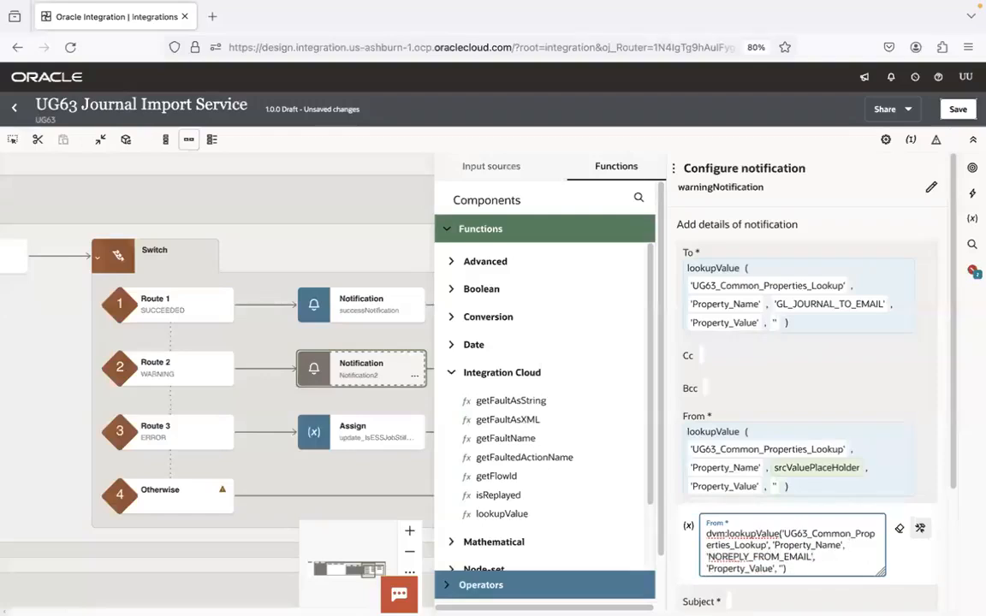
left_click(824, 423)
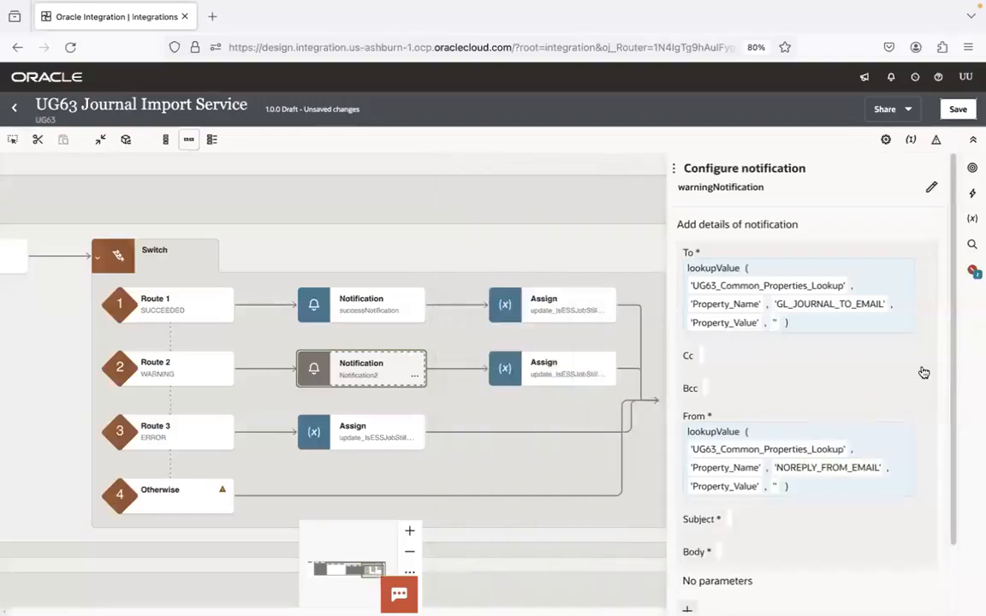
Open the notification's Subject for editing, then switch to Finder and open WarningNotification.html in Visual Studio Code
left_click_drag(951, 359, 949, 519)
left_click(768, 449)
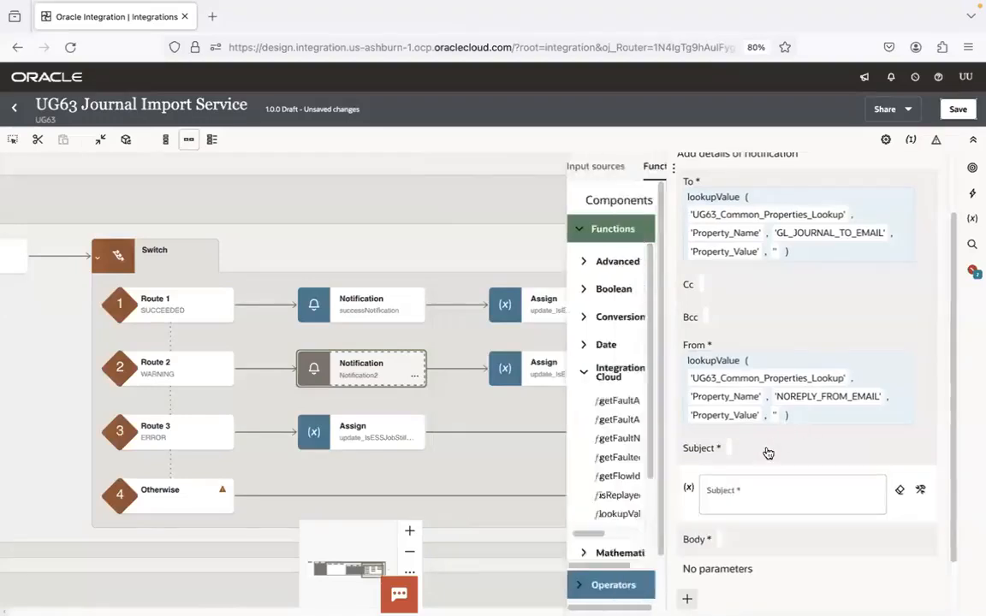
key("super+Tab")
key("super+Tab")
key("super+Tab")
left_click(208, 126)
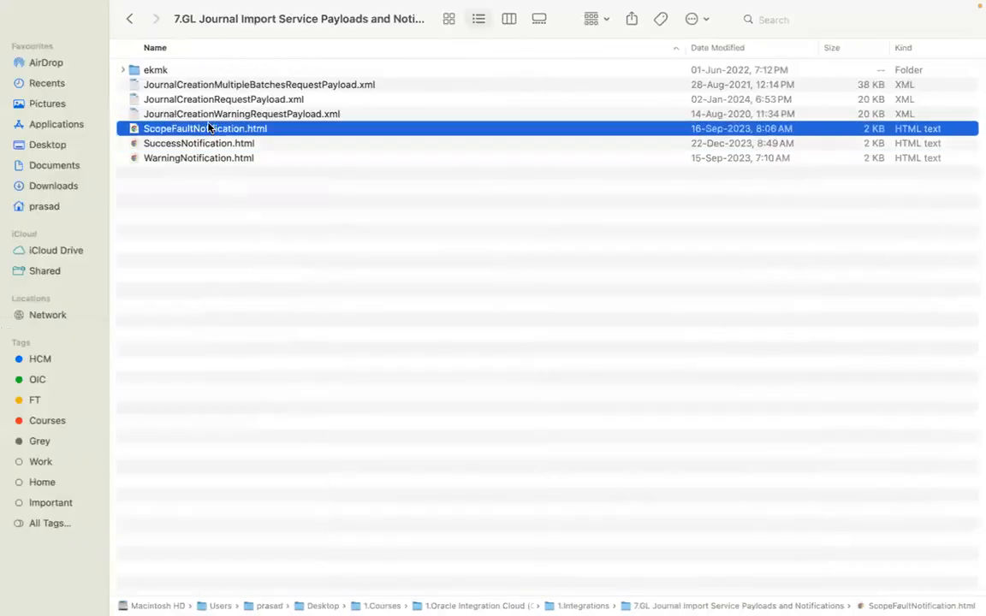
left_click(203, 161)
right_click(205, 160)
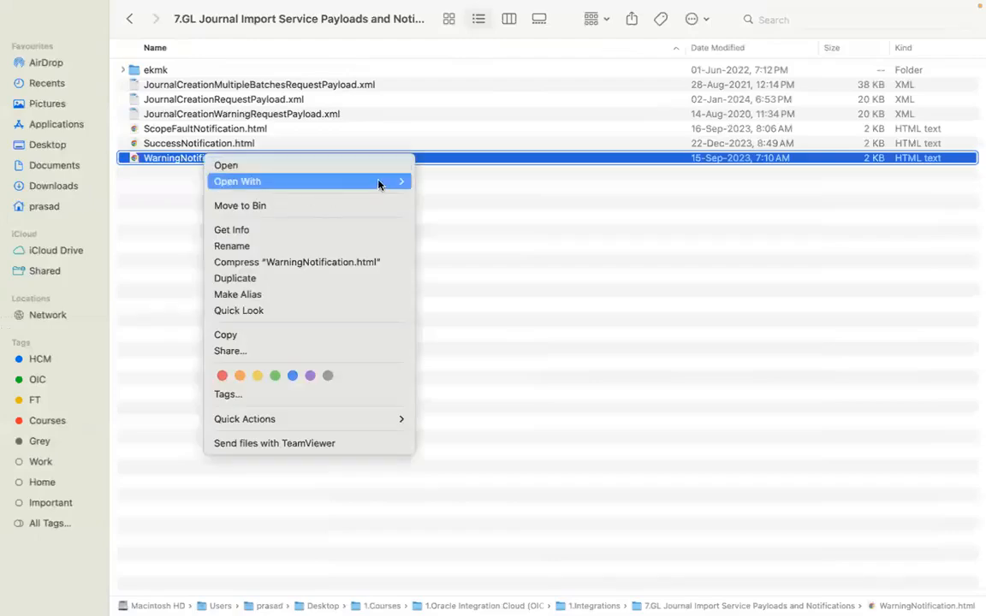
mouse_move(379, 182)
left_click(449, 318)
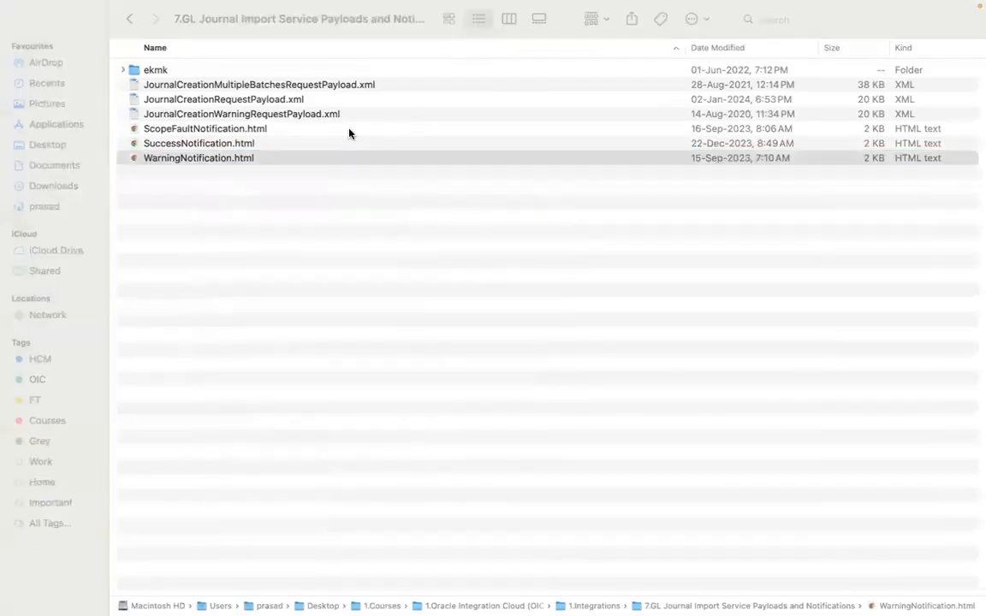
Copy the 'Import Journals Ess Job completed in Warning for Batch Name - ' concat expression from WarningNotification.html into the notification's Subject in Firefox
left_click(71, 110)
left_click(932, 114, "shift")
key("super+c")
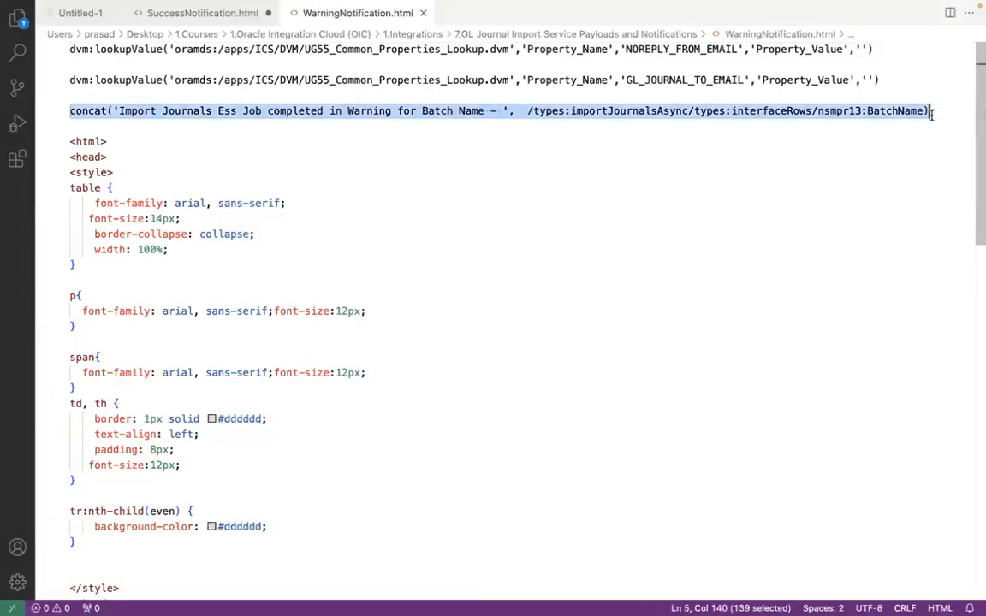
key("super+Tab")
key("super+Tab")
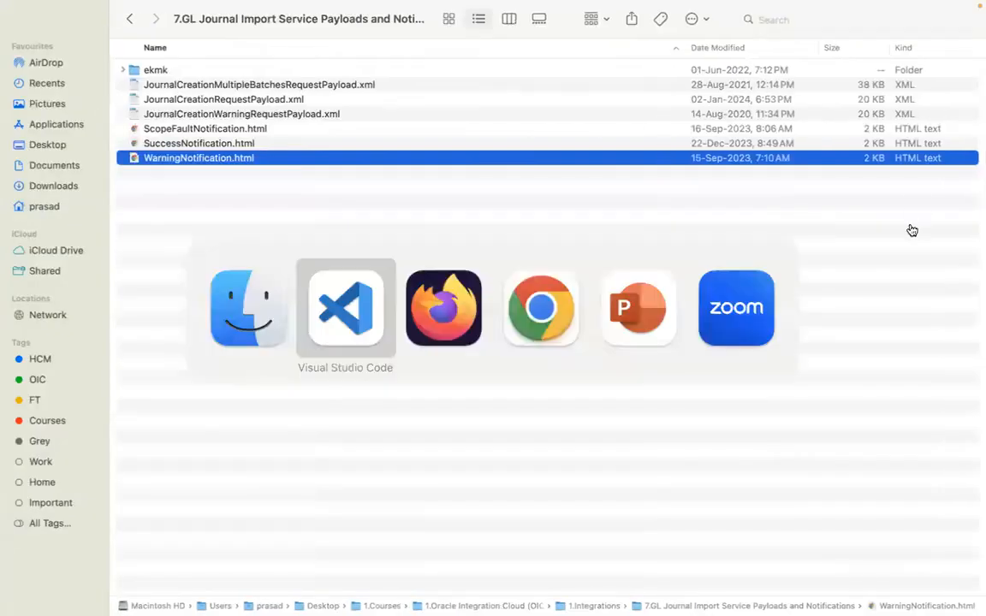
key("super+Tab")
key("super+Tab")
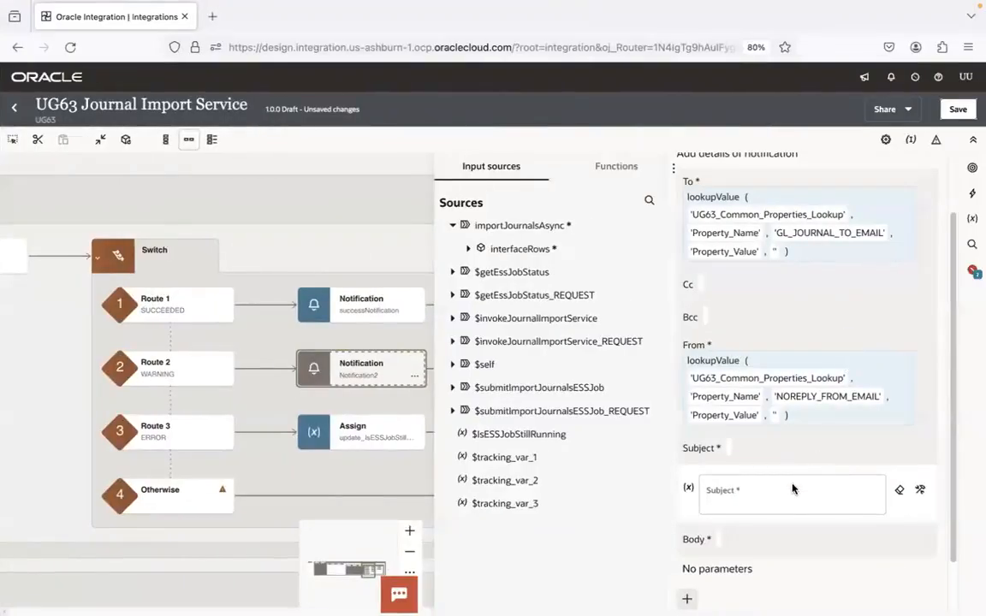
left_click(836, 489)
key("super+v")
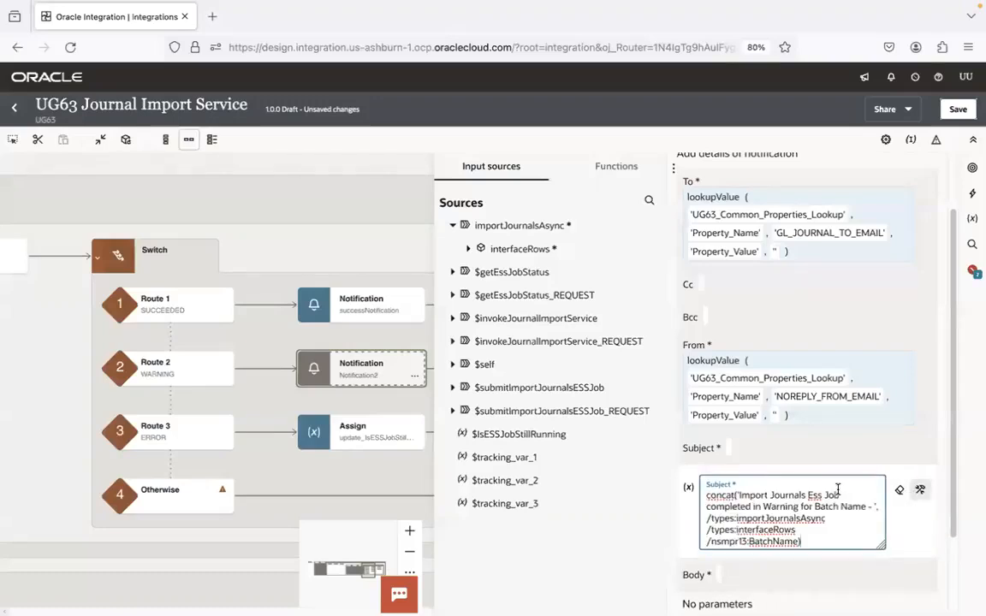
Replace the pasted batch name path in the Subject's concat expression with BatchName from importJournalsAsync interfaceRows
left_click(796, 542, "shift")
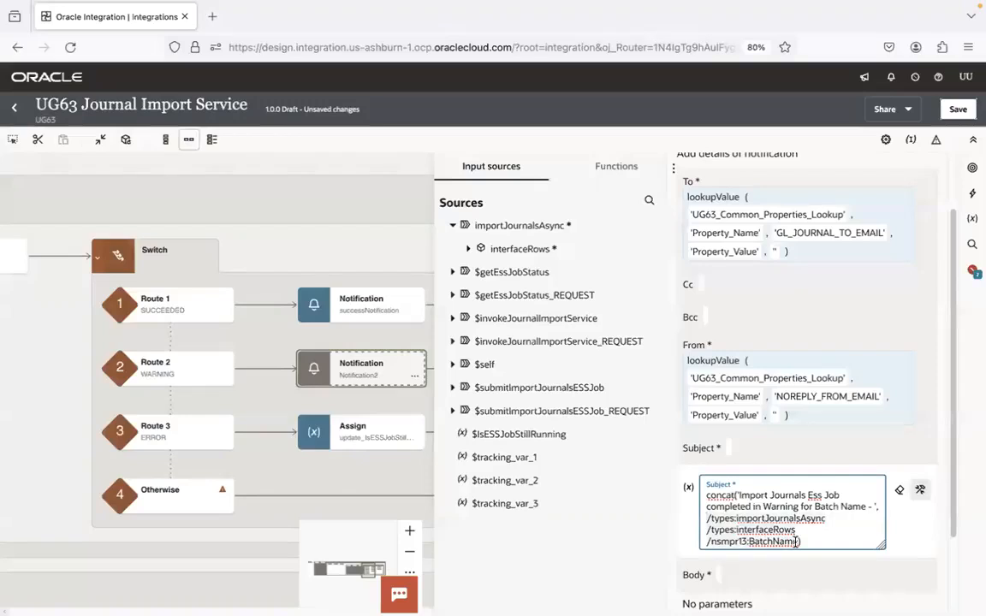
key("BackSpace")
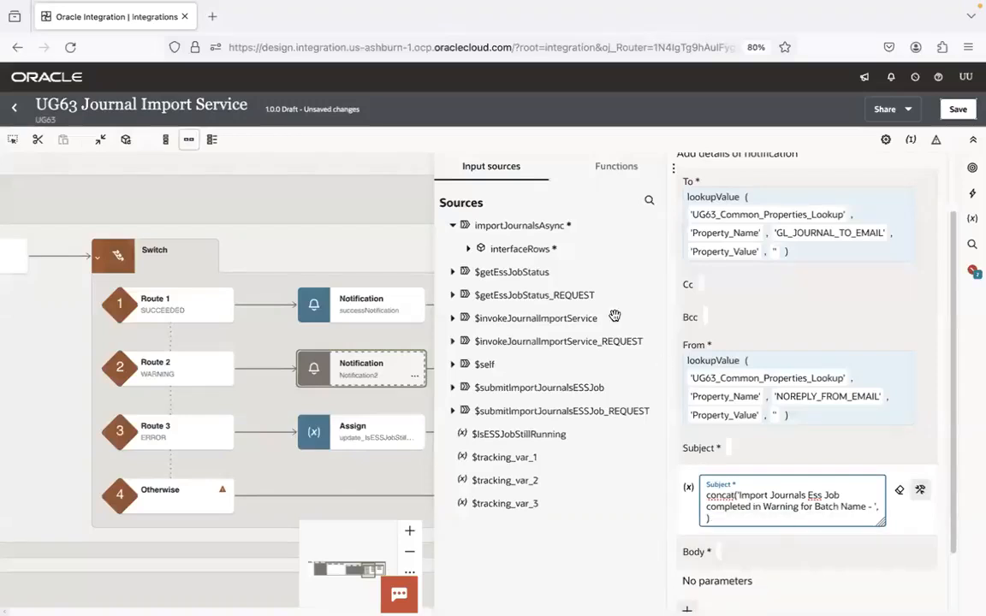
left_click(468, 248)
left_click_drag(485, 272, 706, 538)
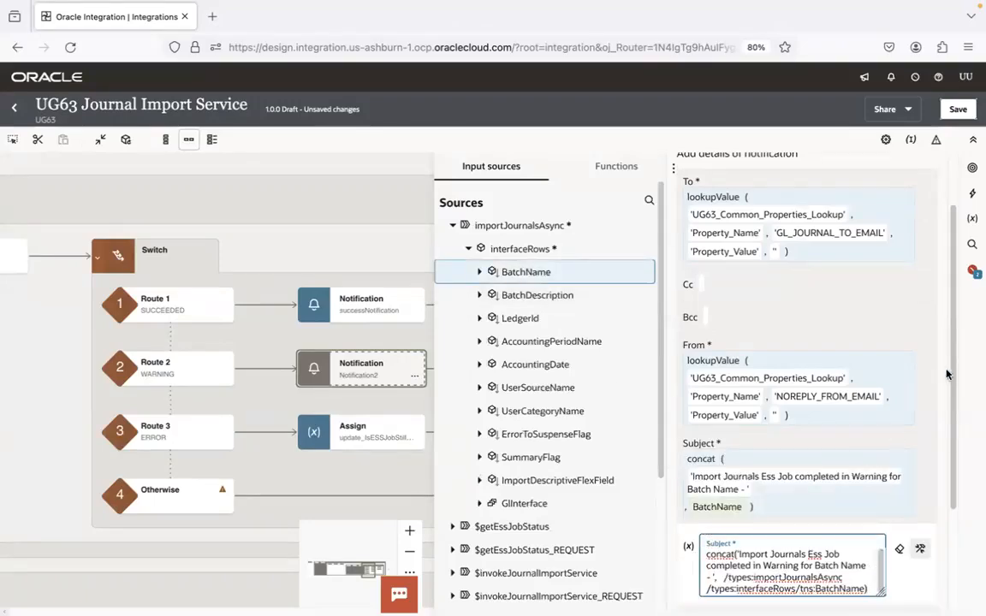
Finish editing the notification's Subject and widen the notification details pane over the canvas
scroll(873, 364, "down", 3)
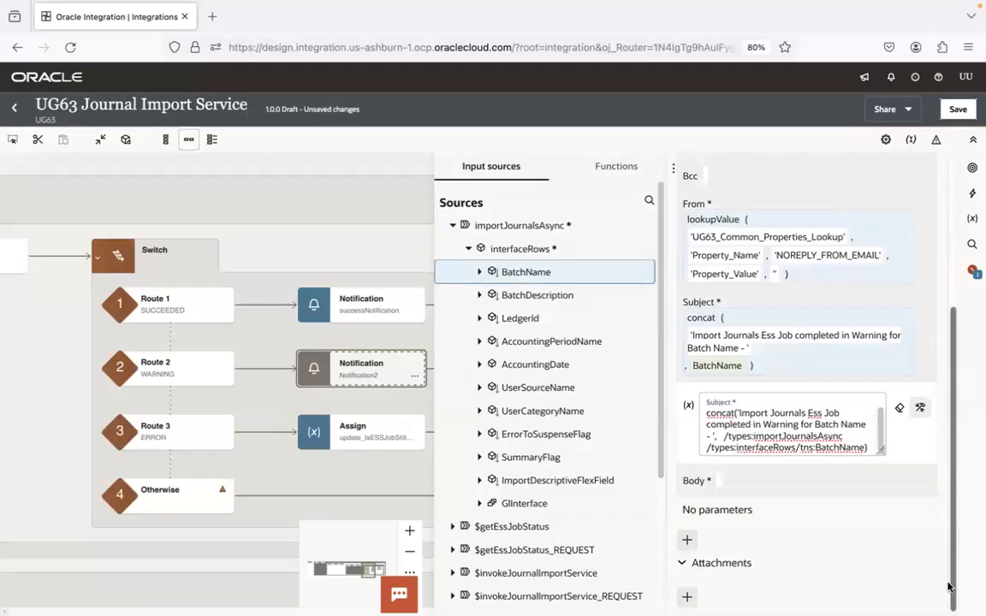
left_click(866, 373)
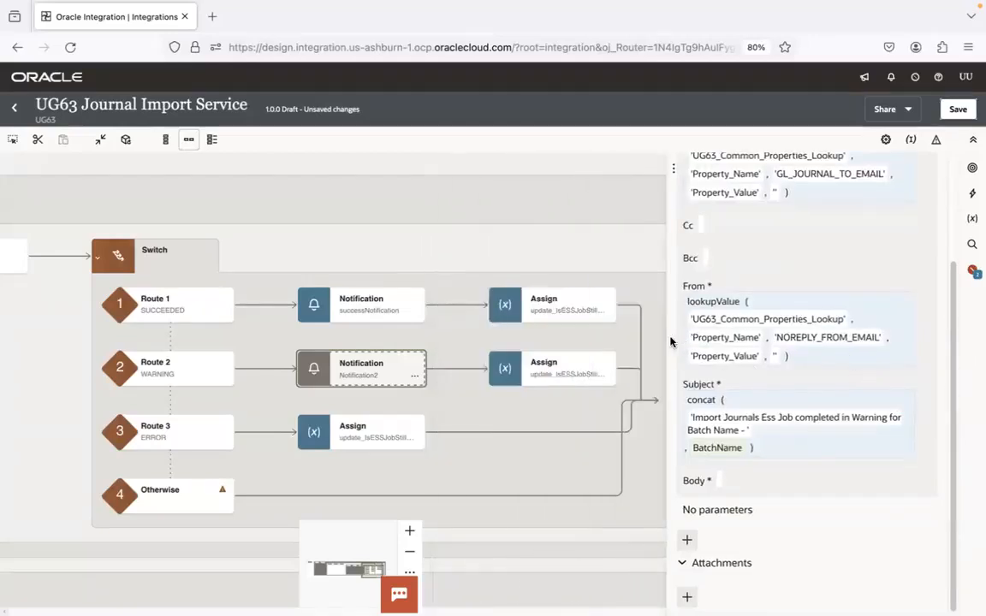
left_click_drag(666, 340, 440, 351)
Copy the HTML block from <html> to </html> in WarningNotification.html in Visual Studio Code into warningNotification's Body in Firefox
left_click(543, 457)
key("ctrl+Left")
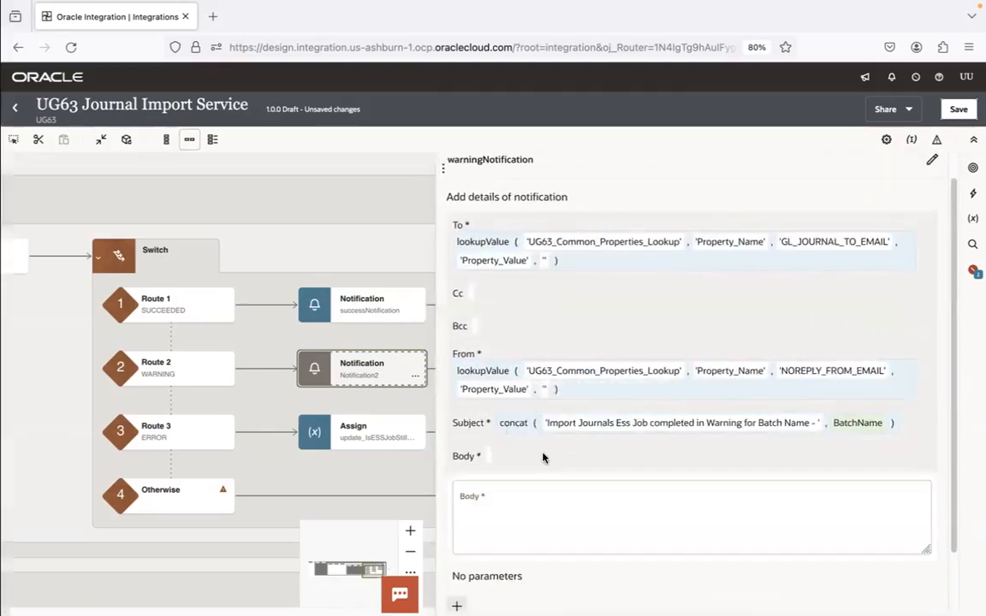
left_click_drag(72, 141, 154, 288)
left_click(154, 288)
left_click_drag(975, 204, 975, 382)
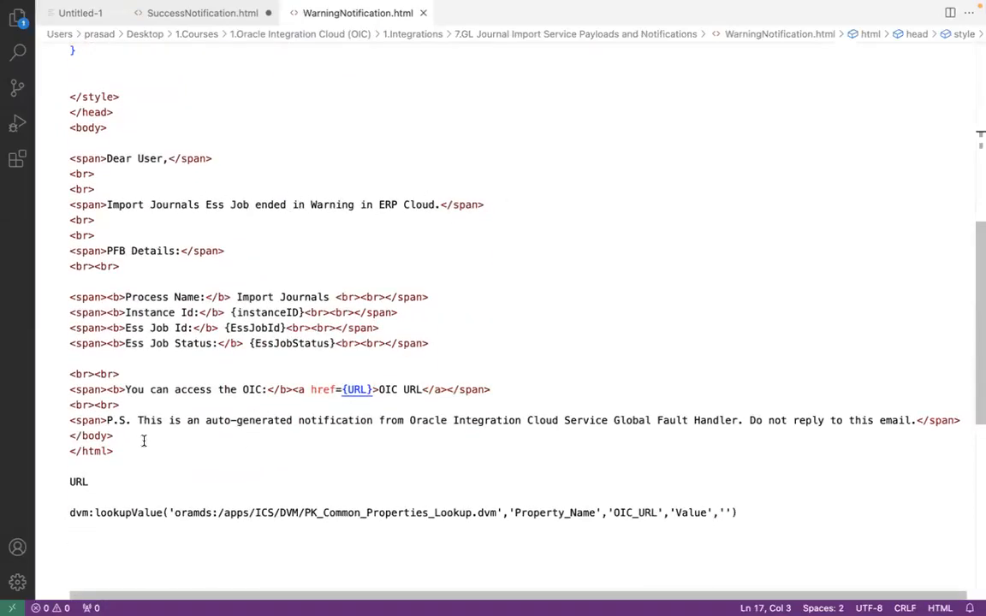
left_click_drag(143, 451, 242, 438)
left_click(292, 152)
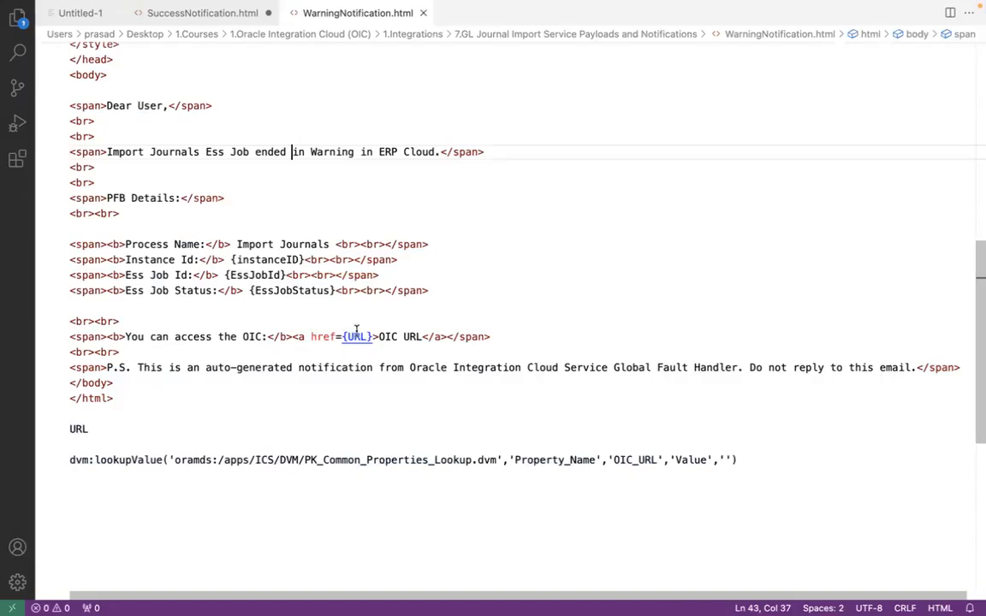
left_click(147, 398)
key("super+a")
left_click_drag(101, 7, 67, 142)
key("ctrl+c")
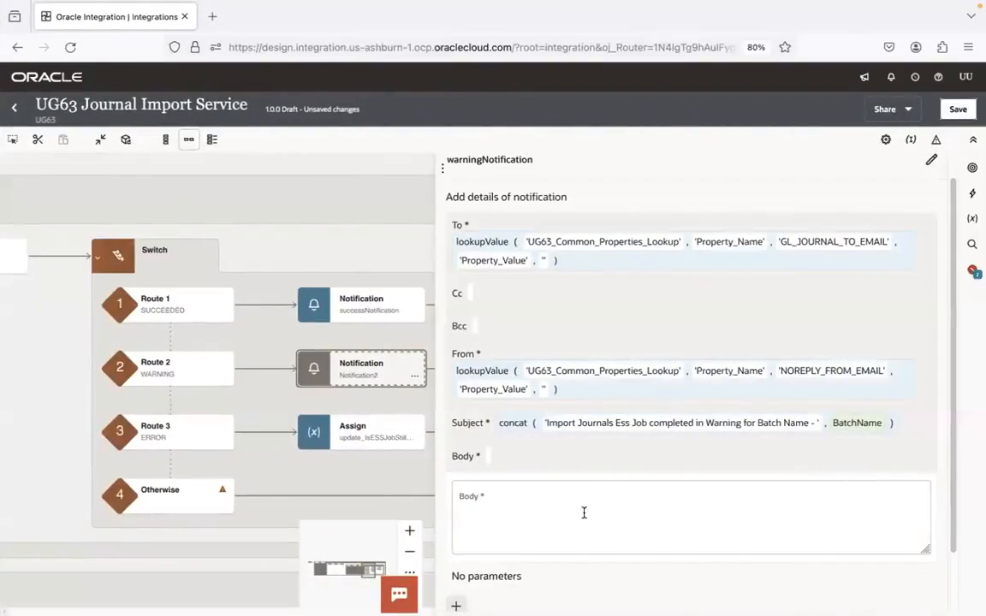
left_click(583, 513)
key("ctrl+v")
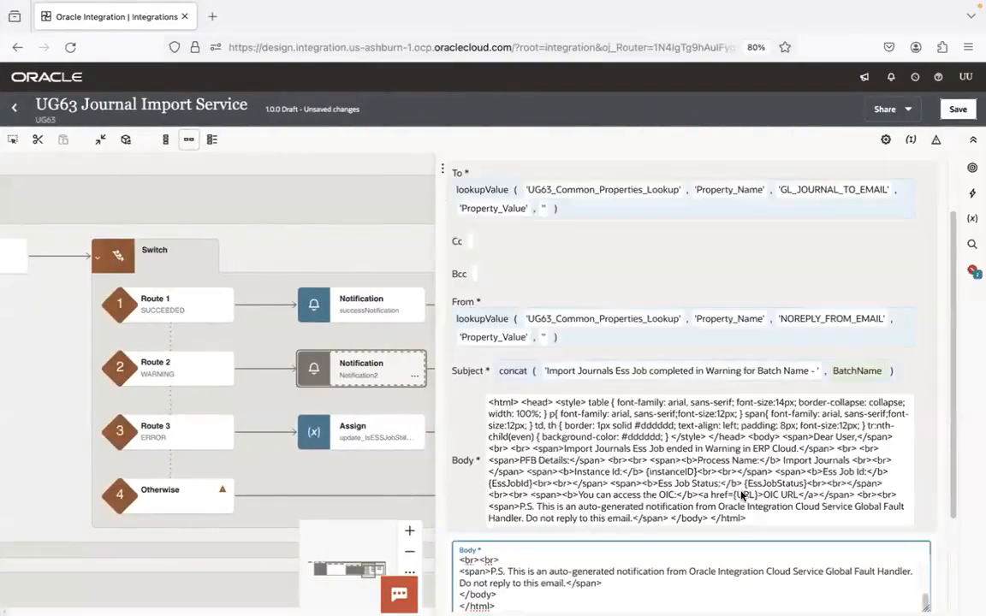
Widen the details pane further and add a notification parameter named instanceID, copying the name from WarningNotification.html
scroll(946, 346, "down", 3)
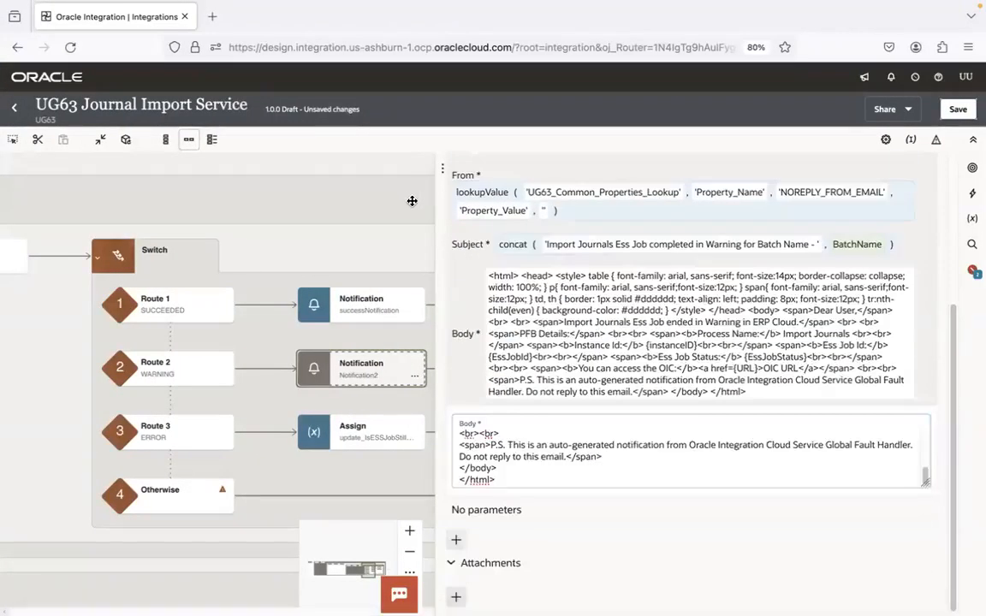
left_click_drag(436, 202, 221, 205)
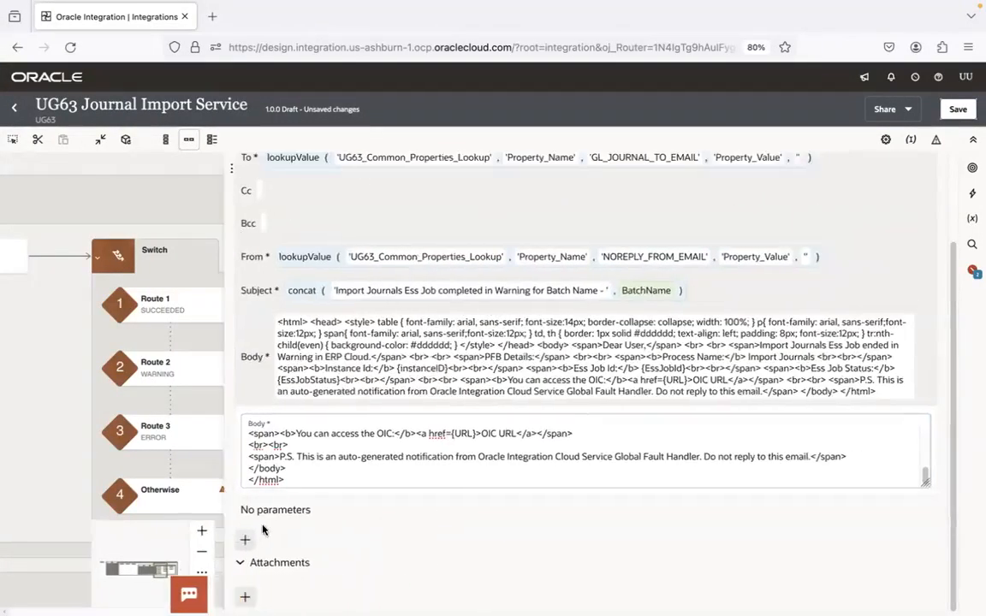
left_click(247, 533)
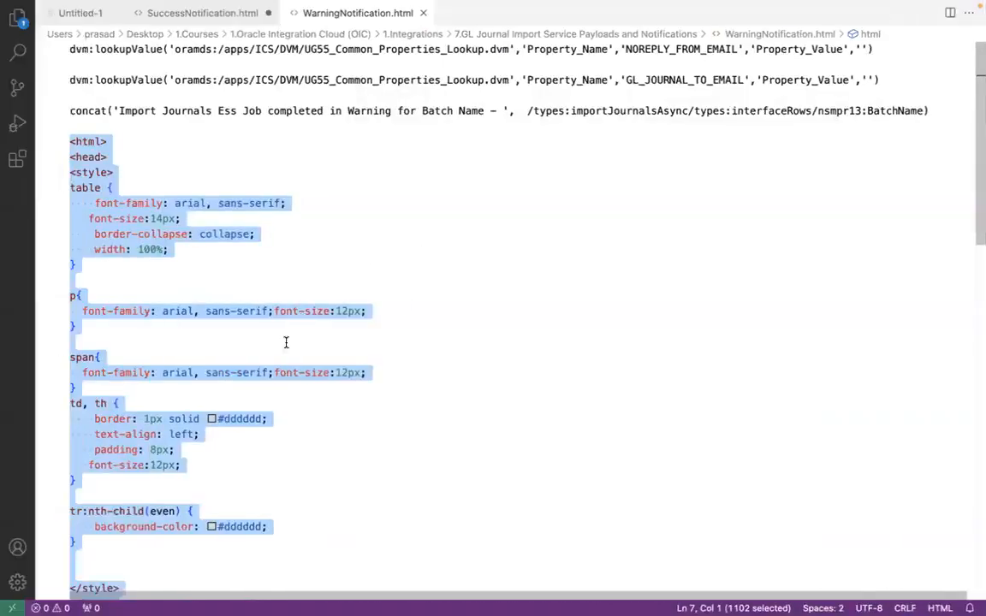
left_click(286, 342)
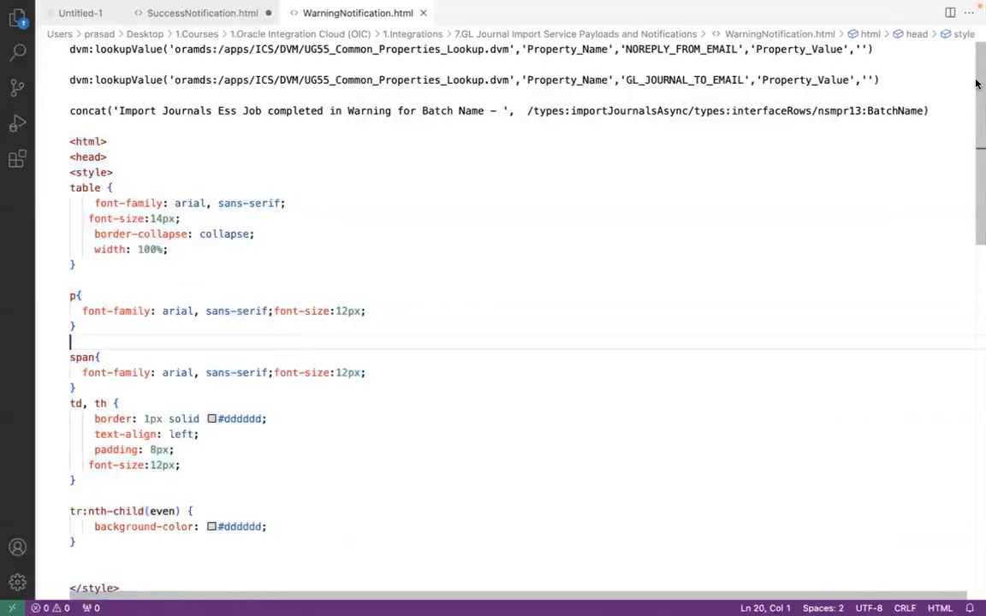
left_click_drag(979, 94, 978, 304)
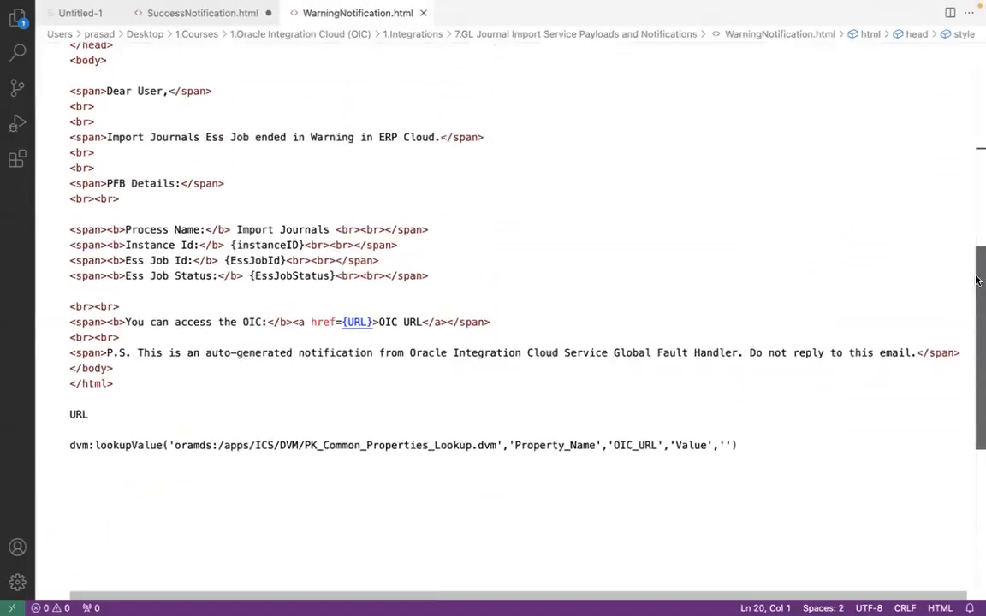
double_click(264, 246)
key("ctrl+c")
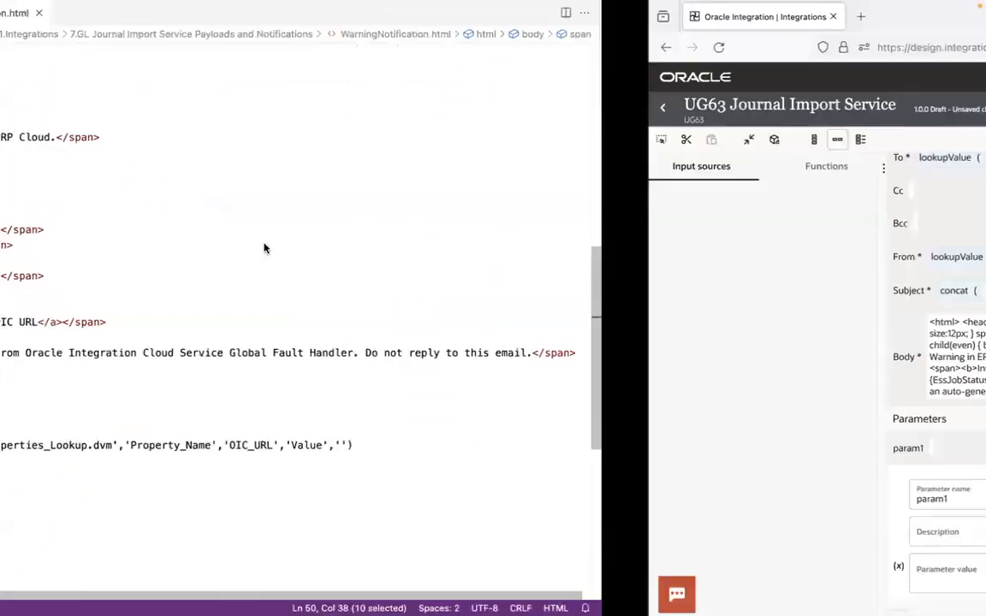
left_click(452, 498)
key("ctrl+a")
key("ctrl+v")
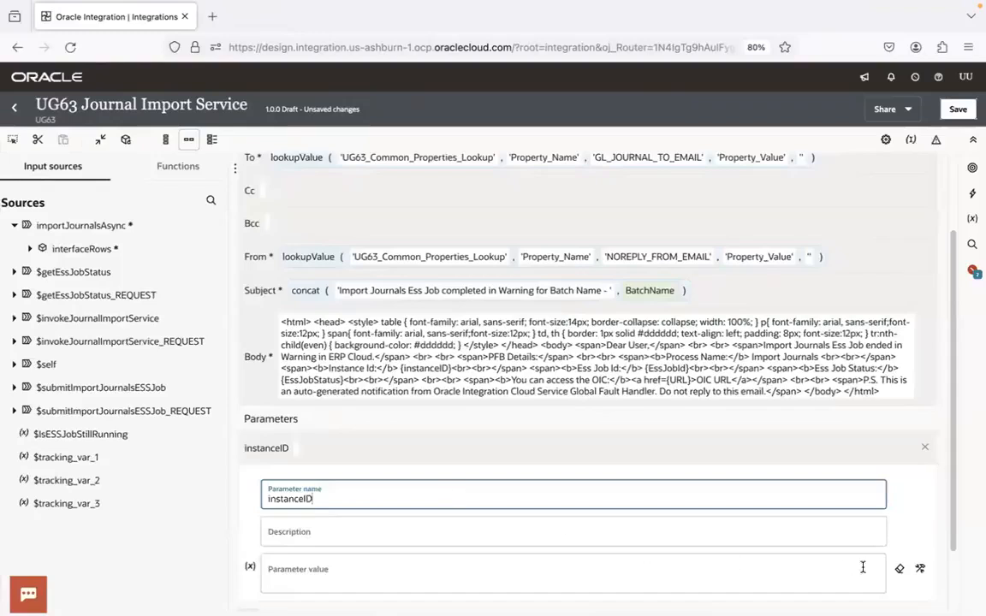
Search the sources for instanceID and map instanceId from $self's runtime metadata as the instanceID parameter's value
left_click(921, 573)
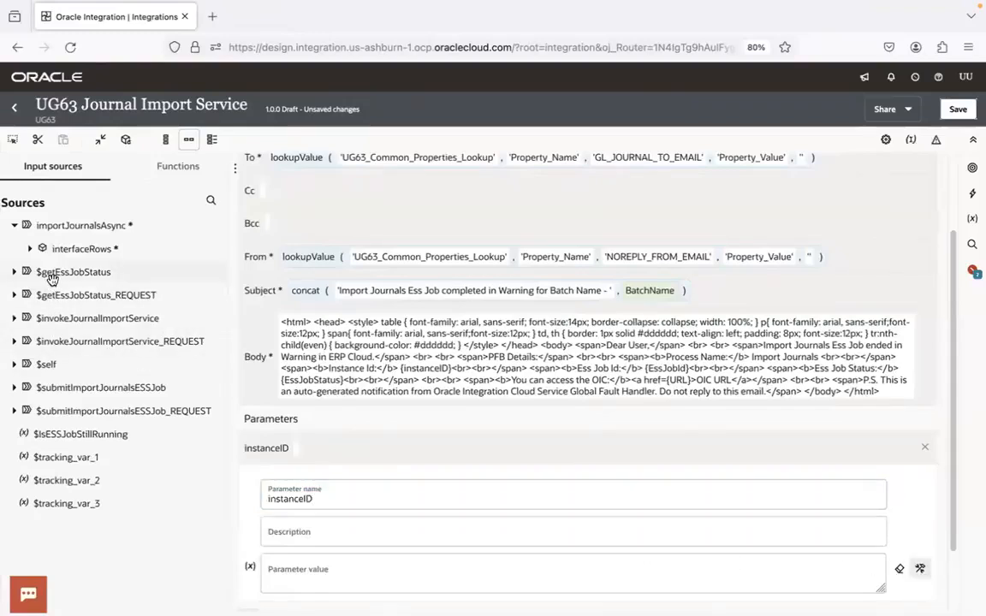
left_click(210, 199)
key("ctrl+v")
left_click(175, 206)
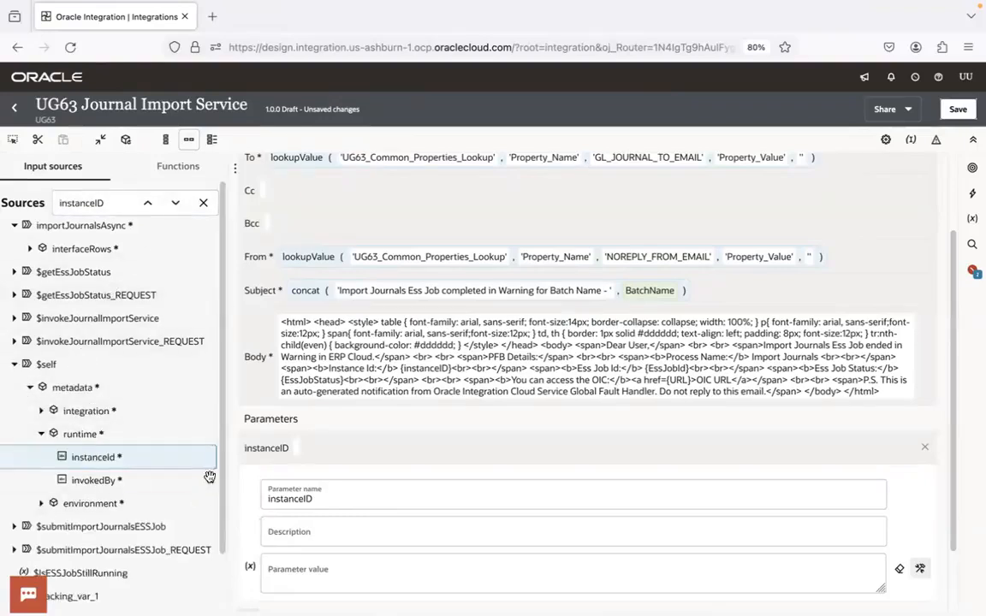
left_click_drag(177, 458, 360, 571)
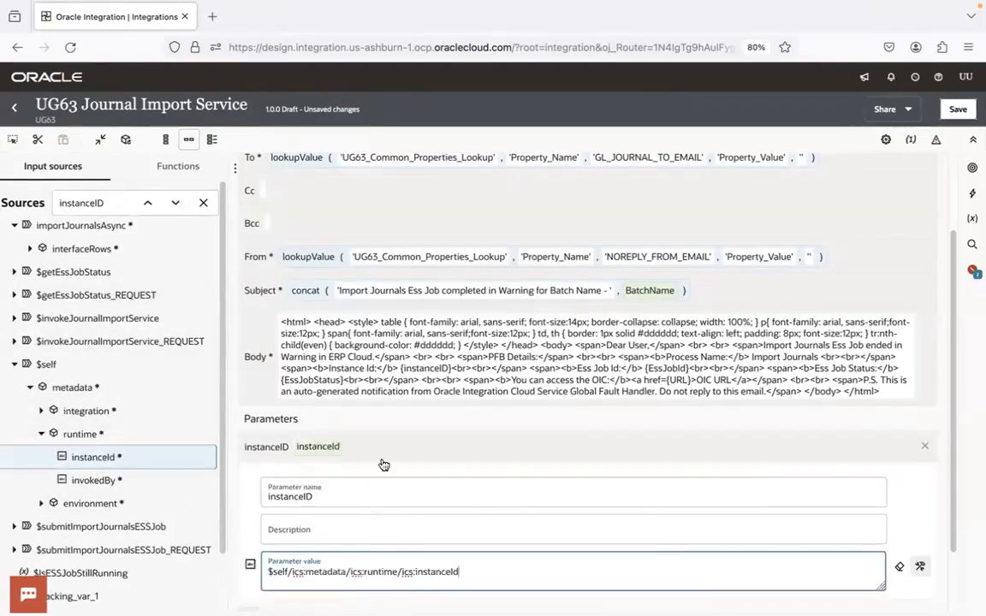
left_click(386, 452)
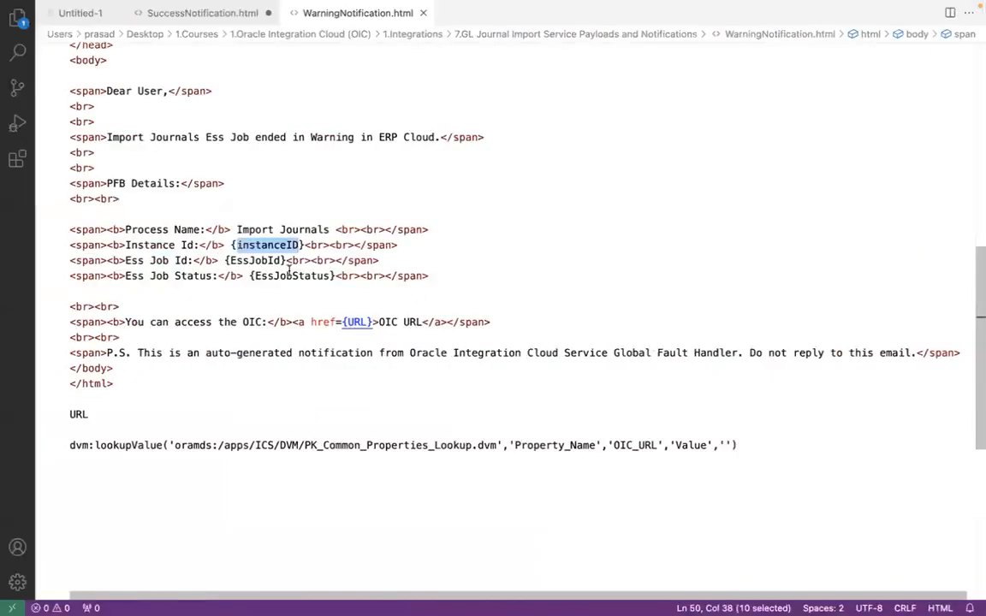
Add a second notification parameter named EssJobId, copying the name from WarningNotification.html
double_click(261, 260)
key("ctrl+c")
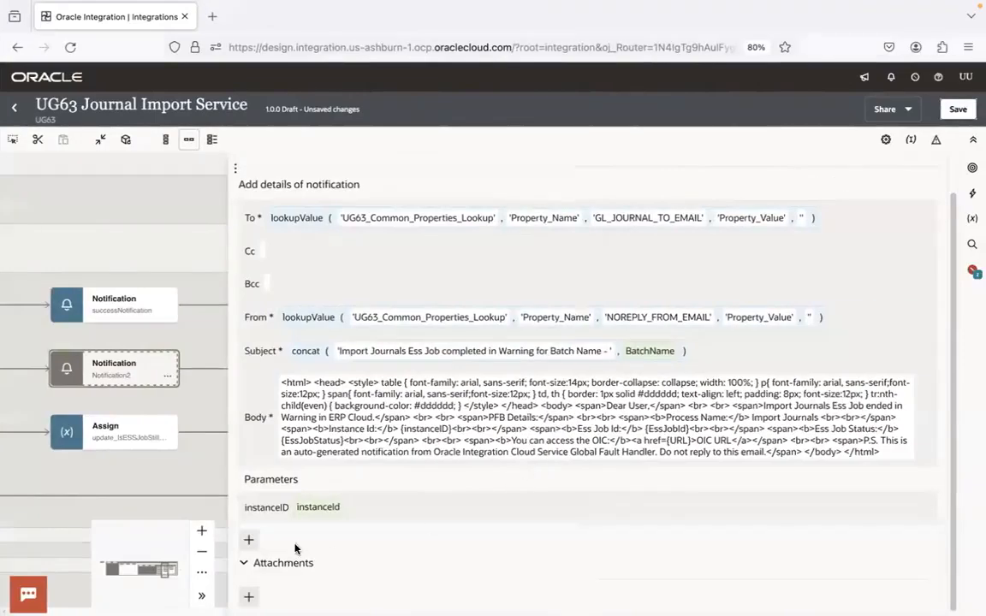
left_click(249, 539)
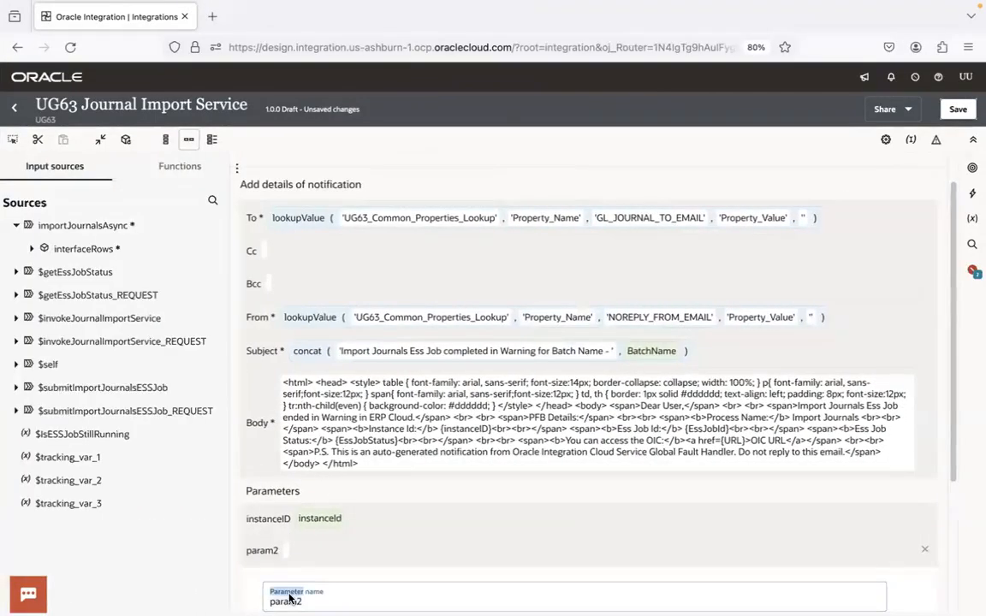
key("ctrl+v")
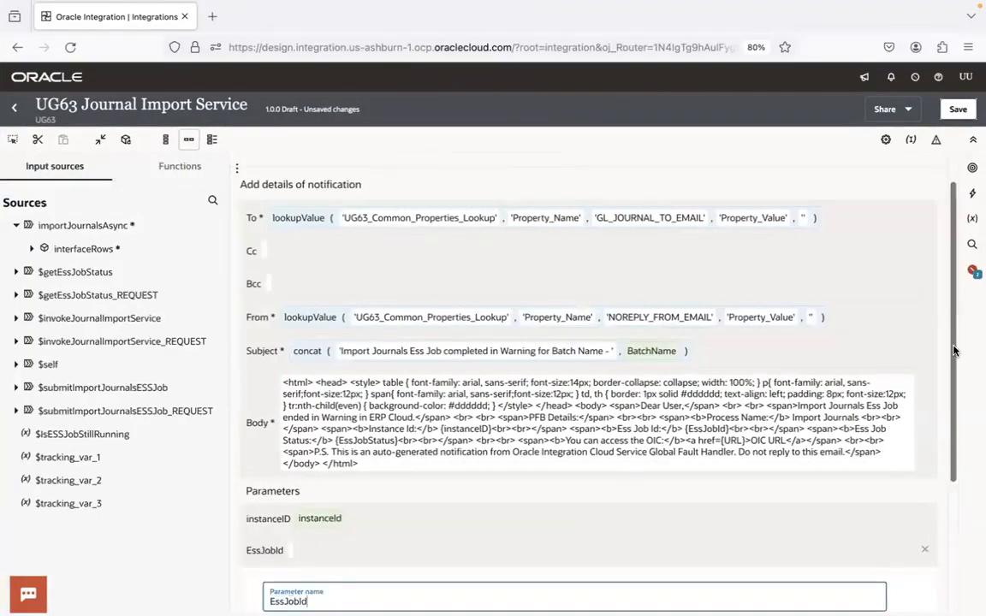
scroll(946, 512, "down", 2)
Map result from the $submitImportJournalsESSJob response as the EssJobId parameter's value
left_click(400, 495)
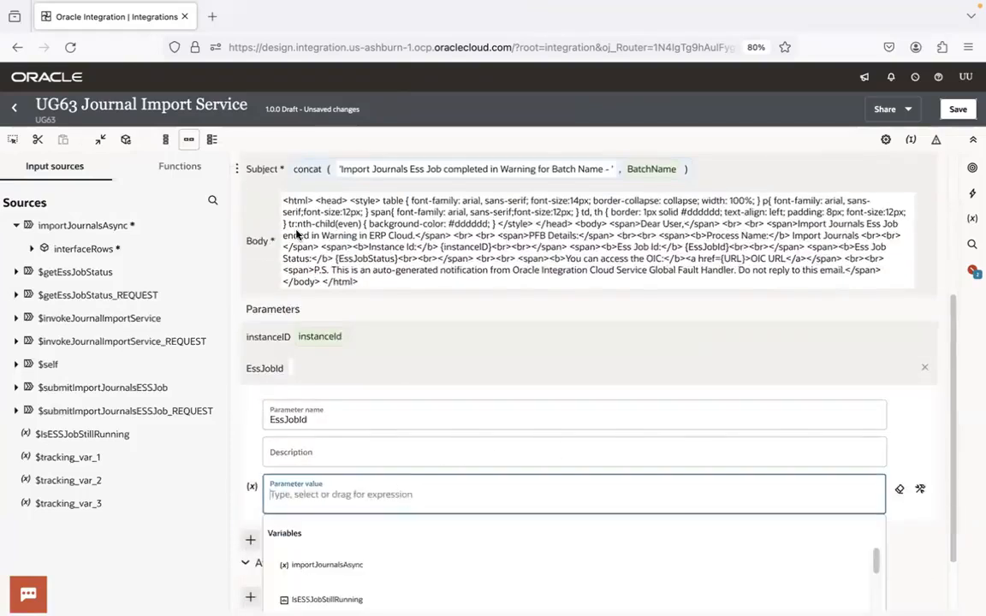
left_click(15, 387)
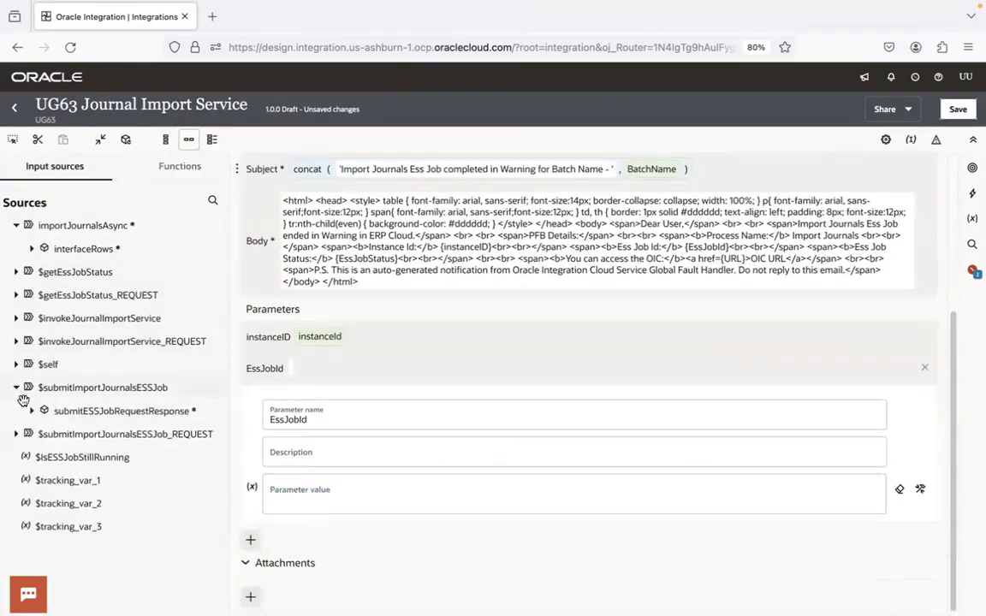
left_click(28, 412)
left_click_drag(73, 434, 313, 500)
left_click(404, 386)
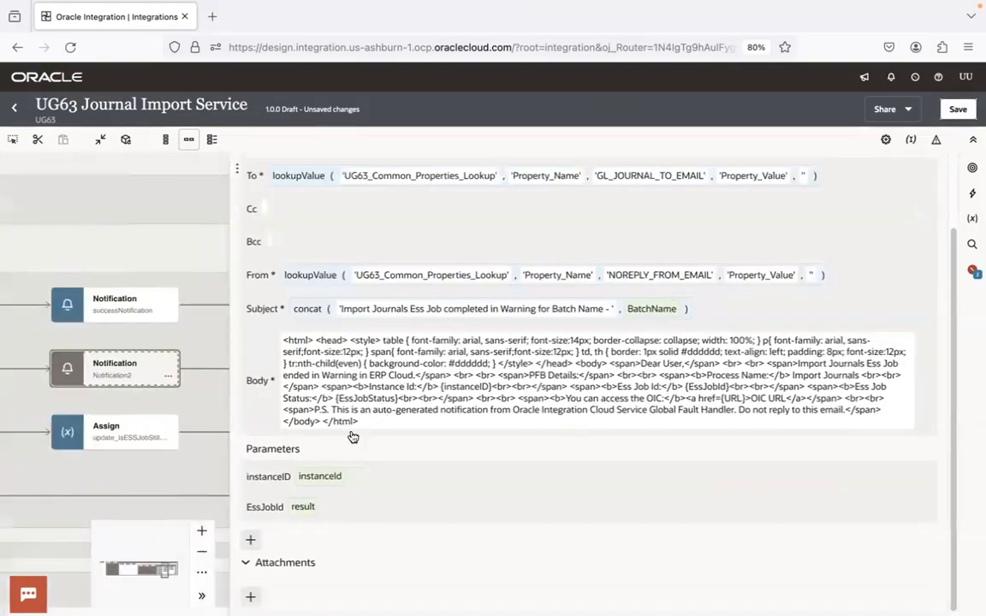
Add a third notification parameter named EssJobStatus, copying the name from WarningNotification.html
key("super+Tab")
double_click(276, 277)
key("ctrl+c")
key("super+Tab")
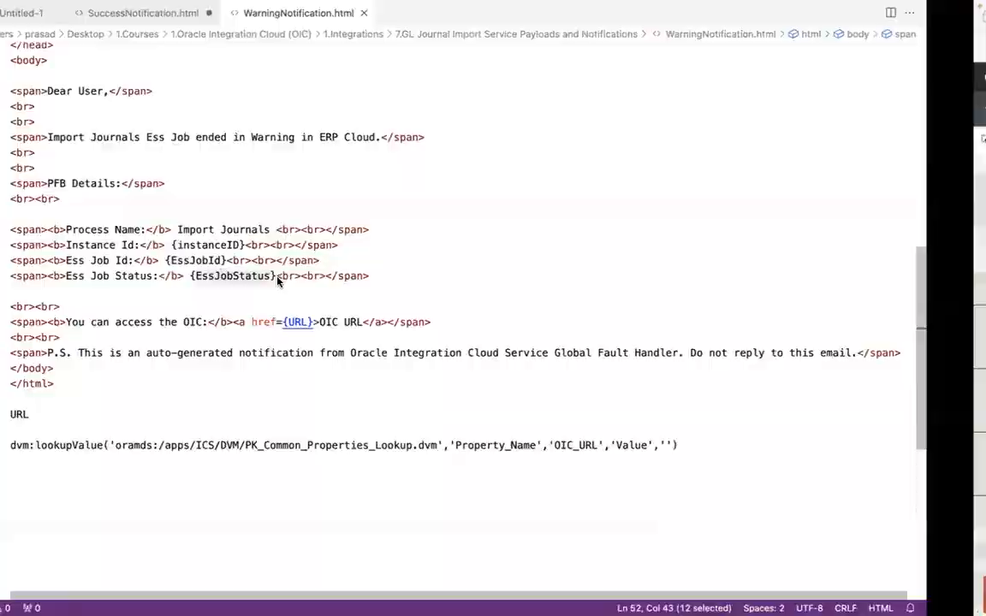
left_click(250, 544)
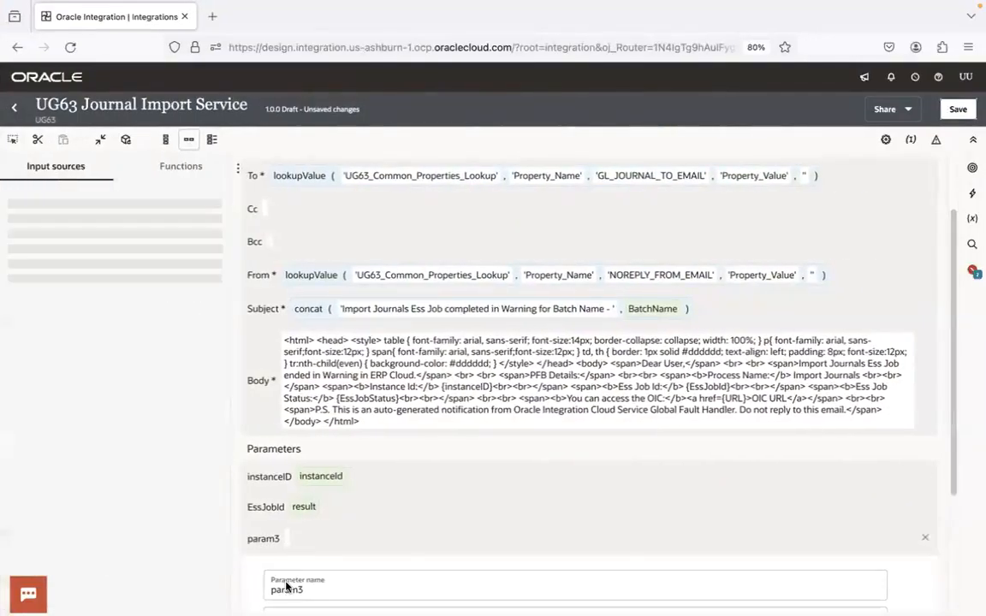
key("ctrl+v")
scroll(941, 342, "down", 3)
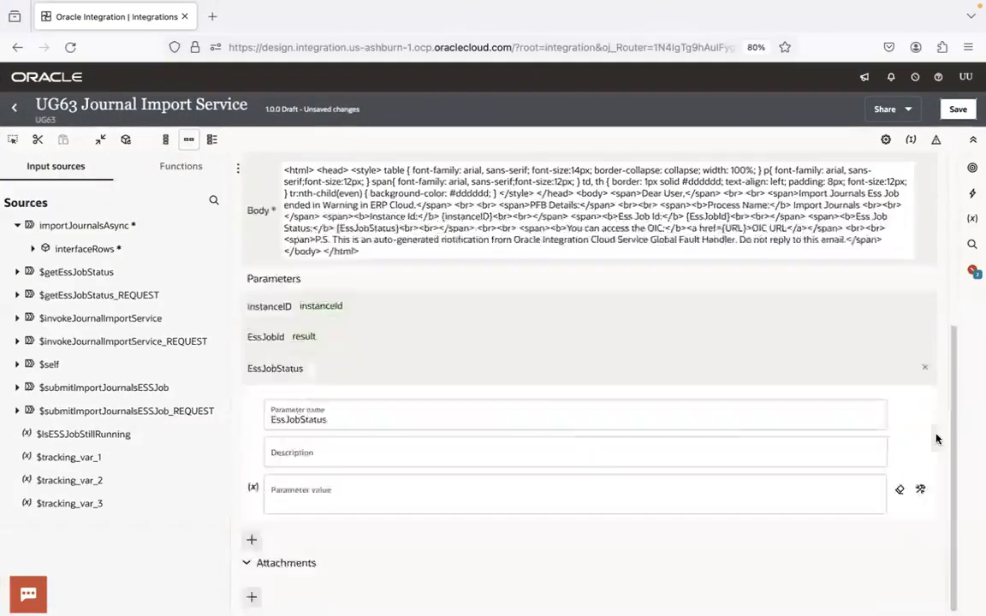
Map result from the $getEssJobStatus response as the EssJobStatus parameter's value
left_click(306, 495)
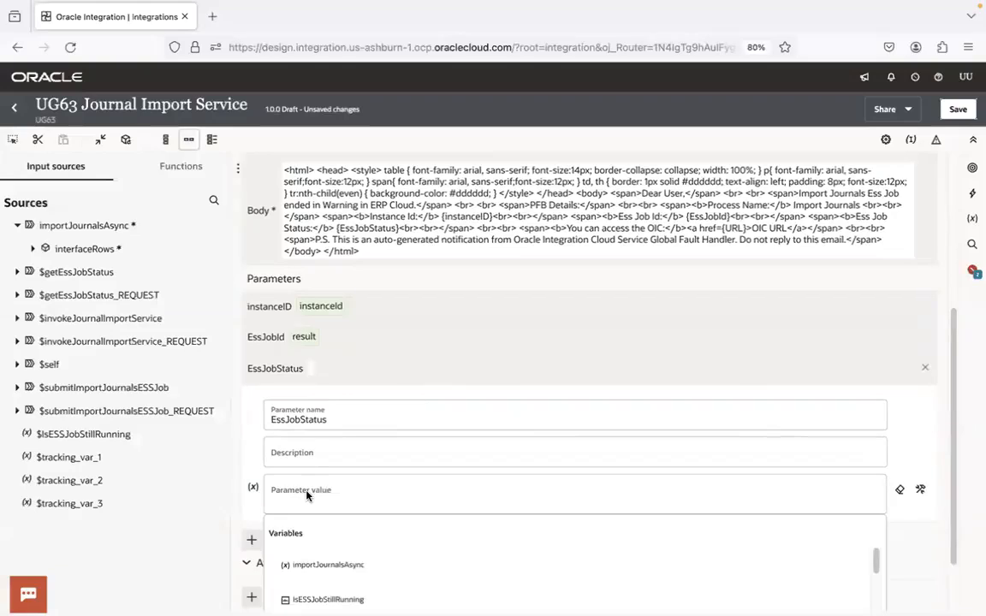
left_click(17, 271)
left_click(33, 294)
left_click_drag(62, 316, 291, 500)
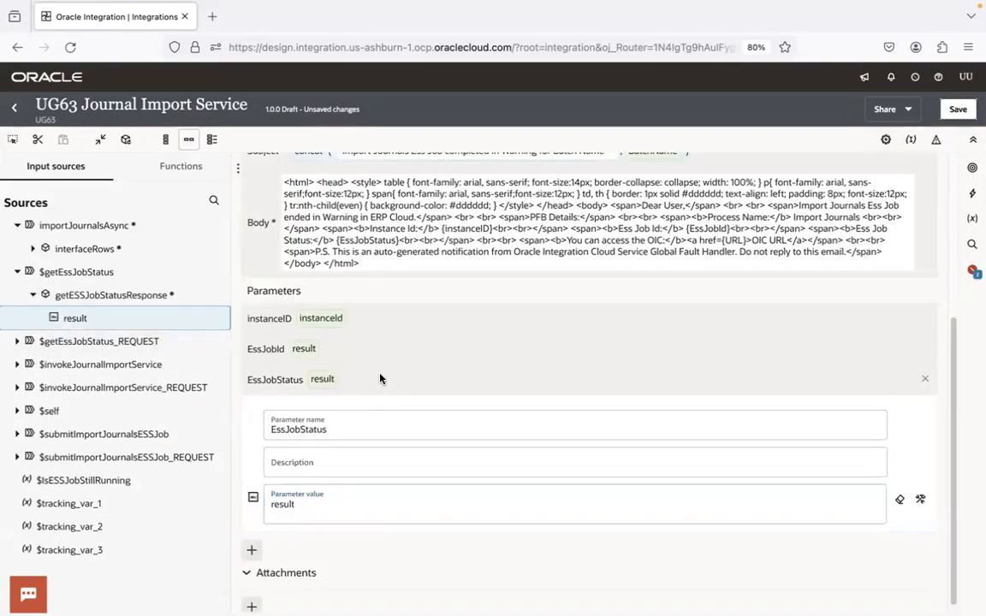
left_click(378, 379)
Add a fourth notification parameter named URL, copying the name from the link placeholder in WarningNotification.html
left_click(254, 536)
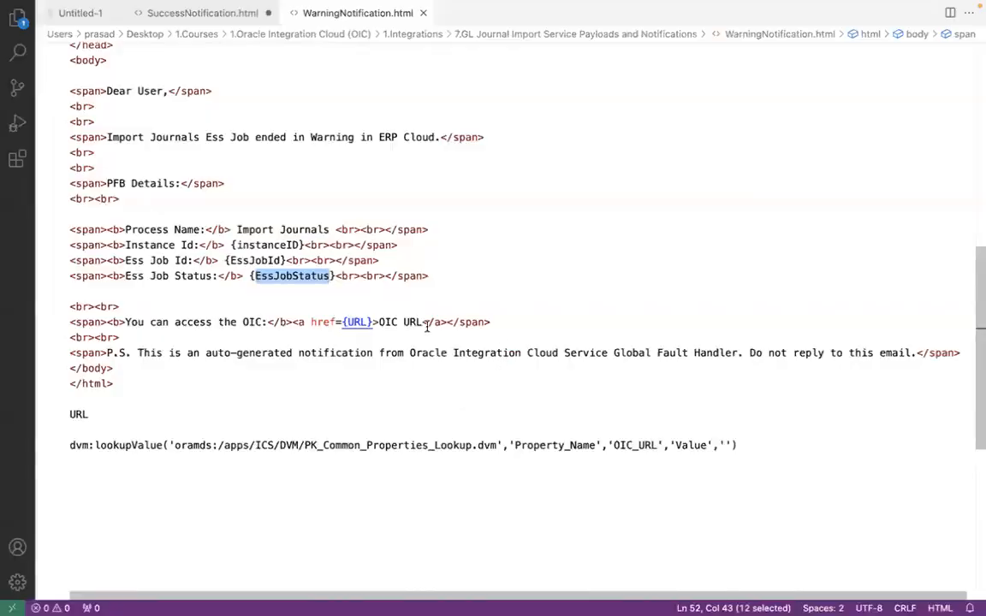
double_click(355, 322)
key("ctrl+c")
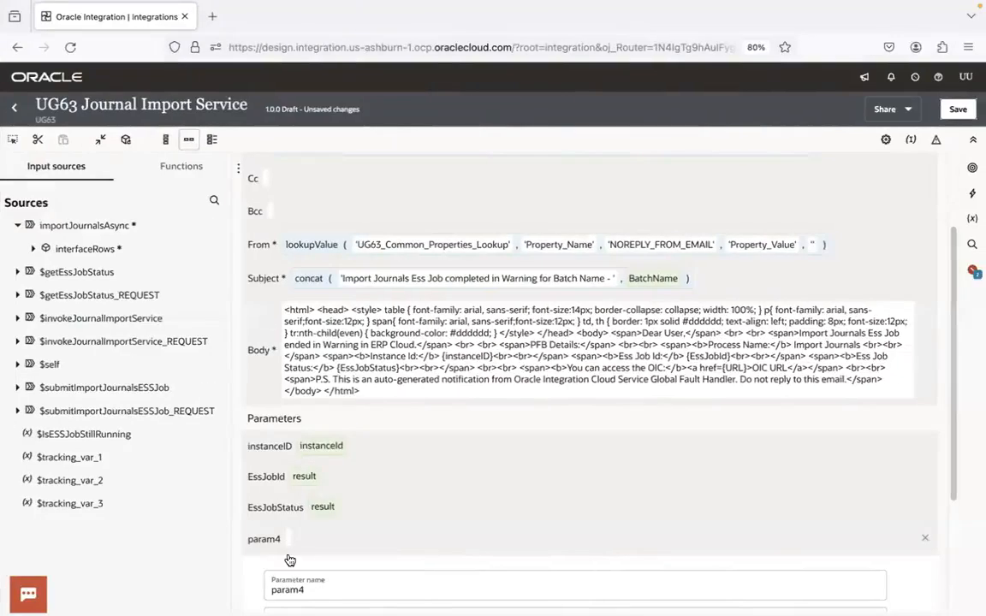
double_click(292, 586)
double_click(291, 589)
key("ctrl+v")
scroll(948, 298, "down", 4)
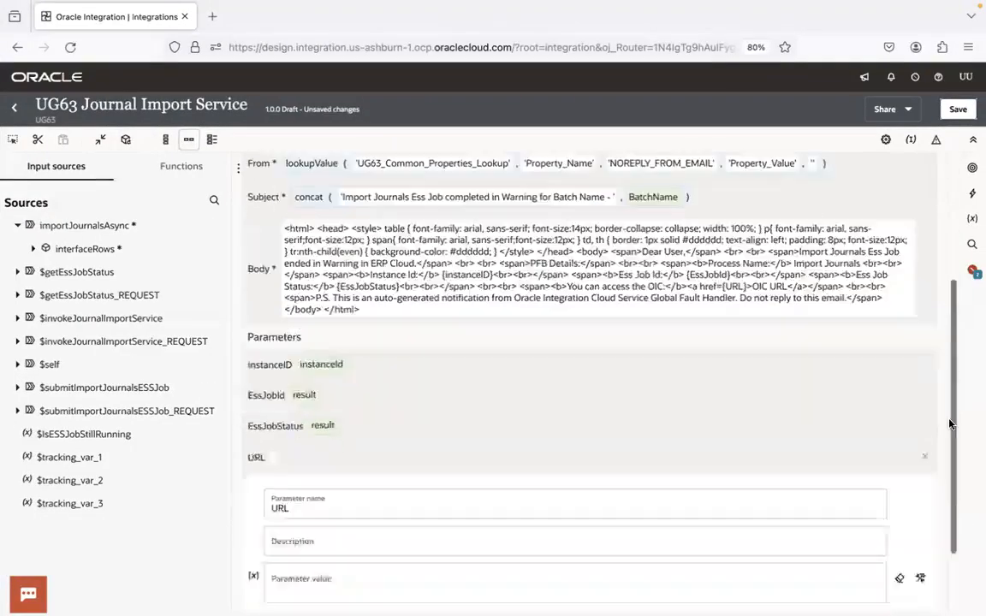
Map baseURL from the environment metadata of $self as the URL parameter's value, and save the integration
left_click(334, 500)
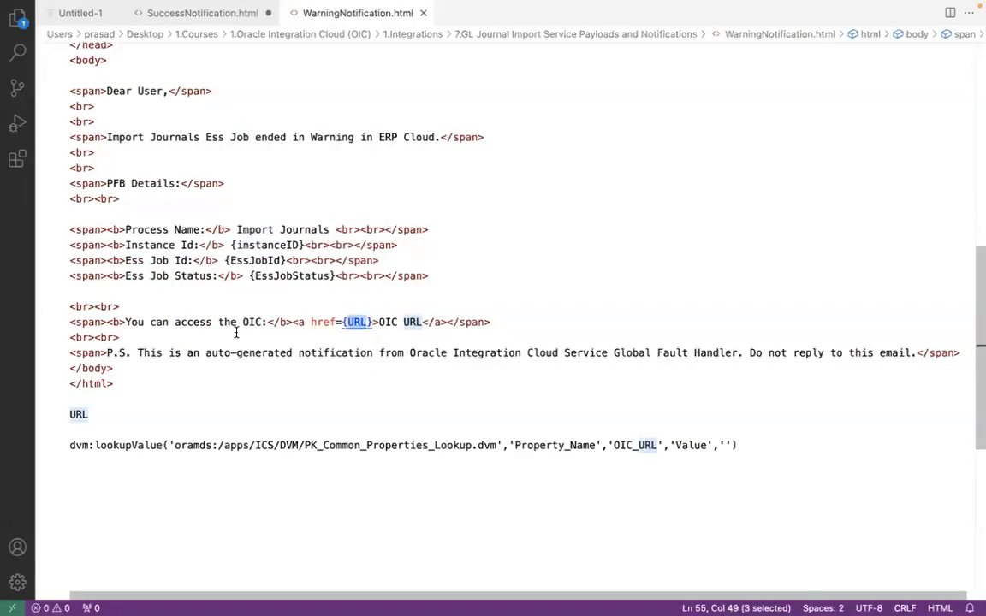
key("ctrl+Right")
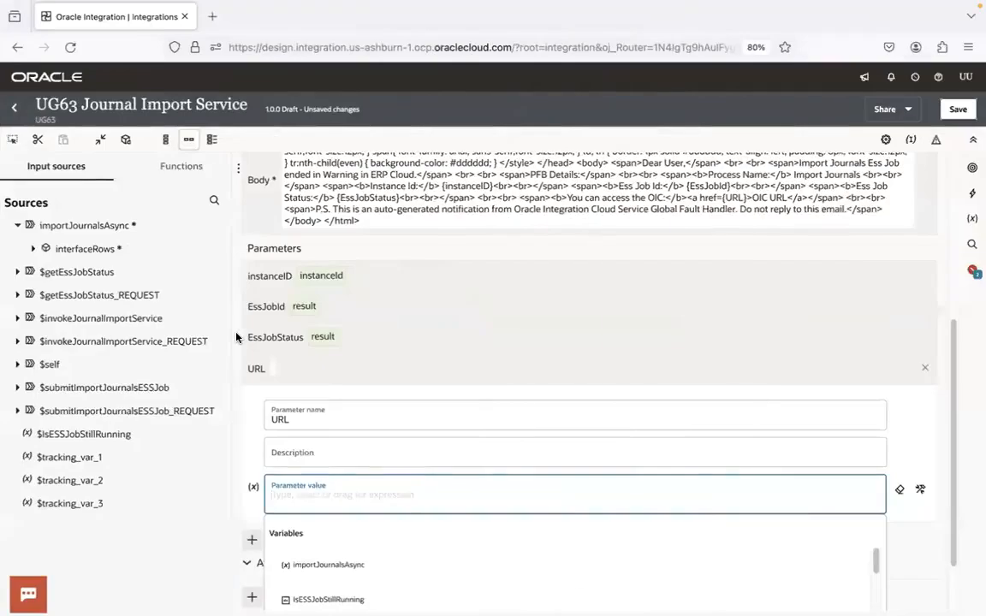
left_click(19, 366)
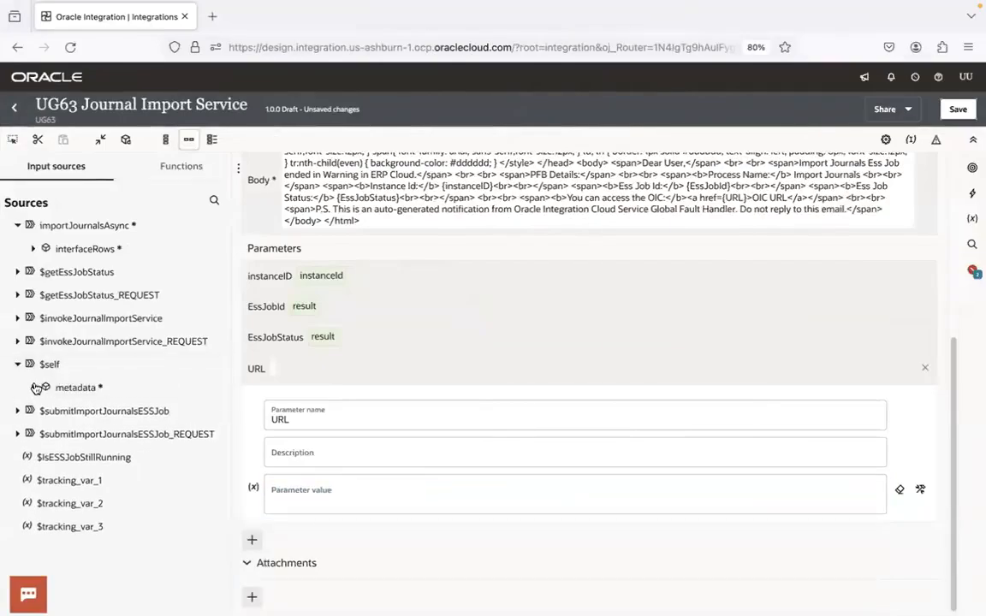
left_click(33, 387)
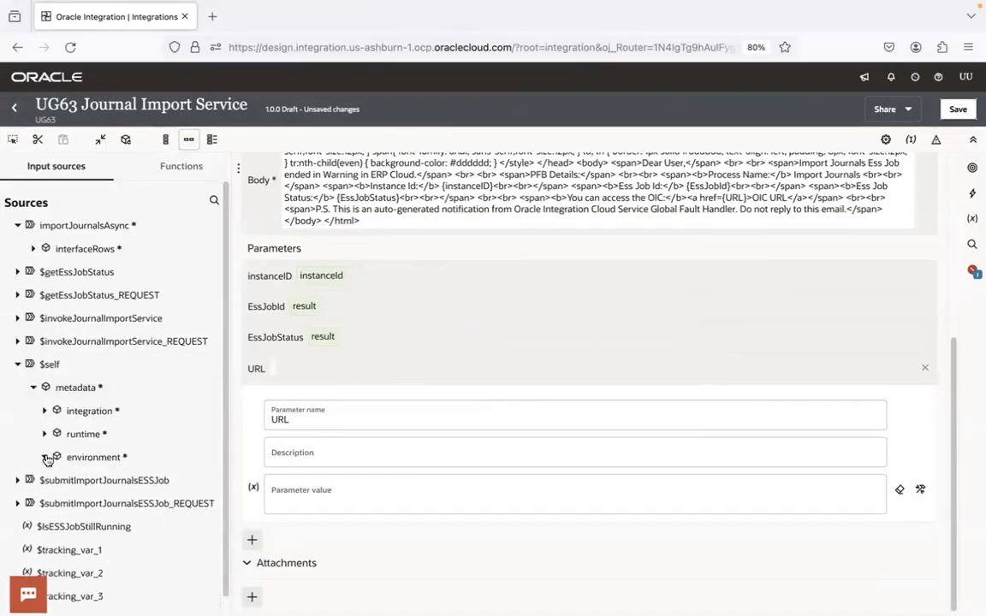
left_click(81, 457)
left_click_drag(92, 507, 316, 503)
left_click(398, 386)
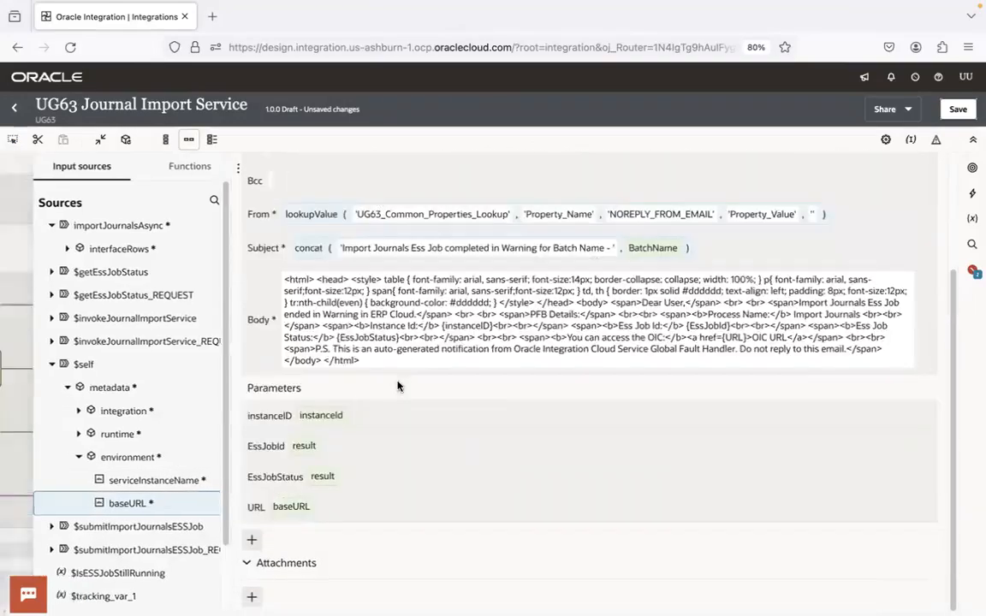
left_click(958, 111)
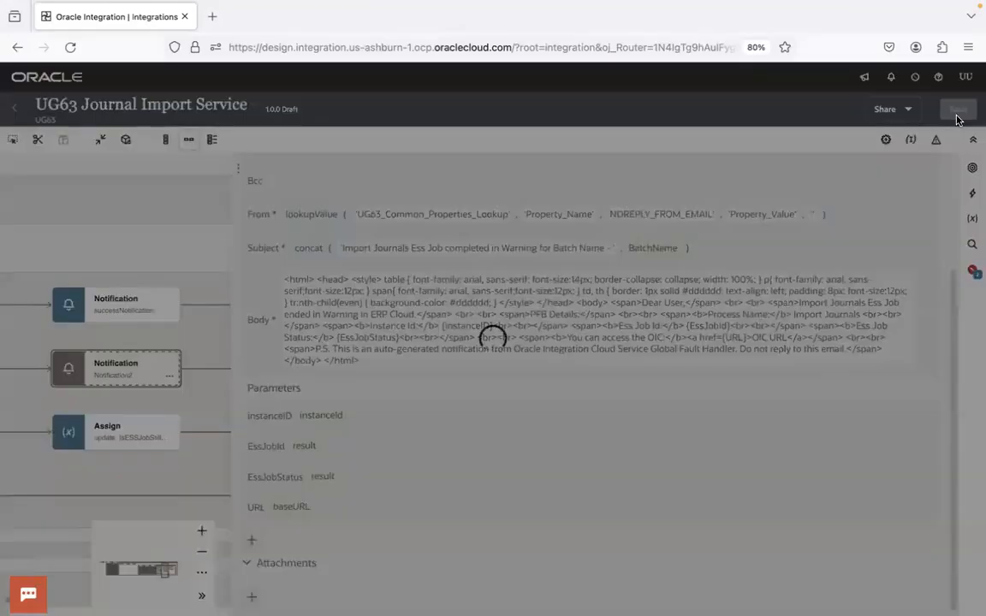
left_click(958, 110)
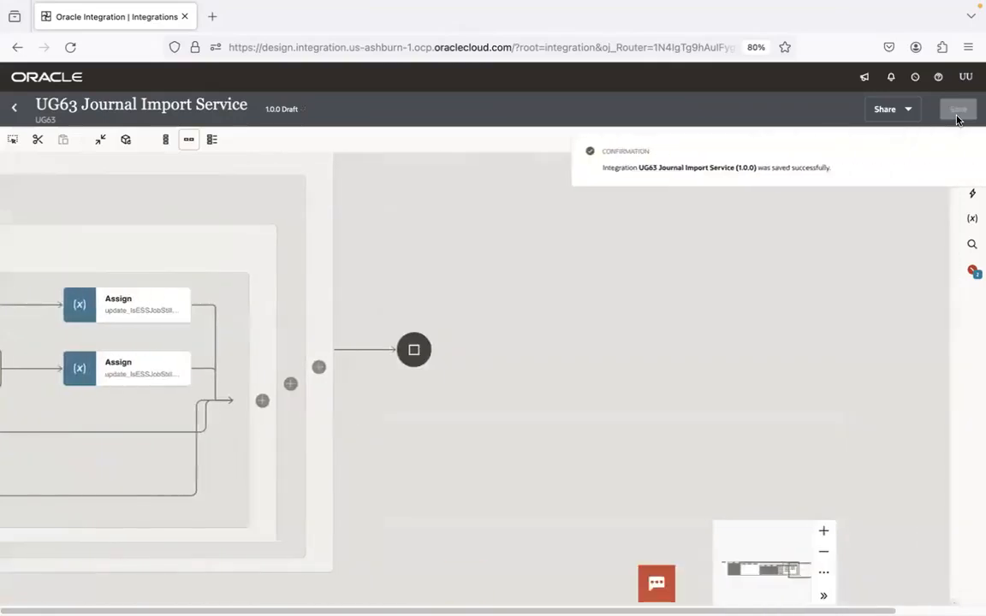
Start inserting an action between Route 2 (WARNING) and the warningNotification in the switch
left_click_drag(452, 442, 799, 347)
left_click_drag(434, 398, 593, 517)
left_click_drag(165, 424, 220, 438)
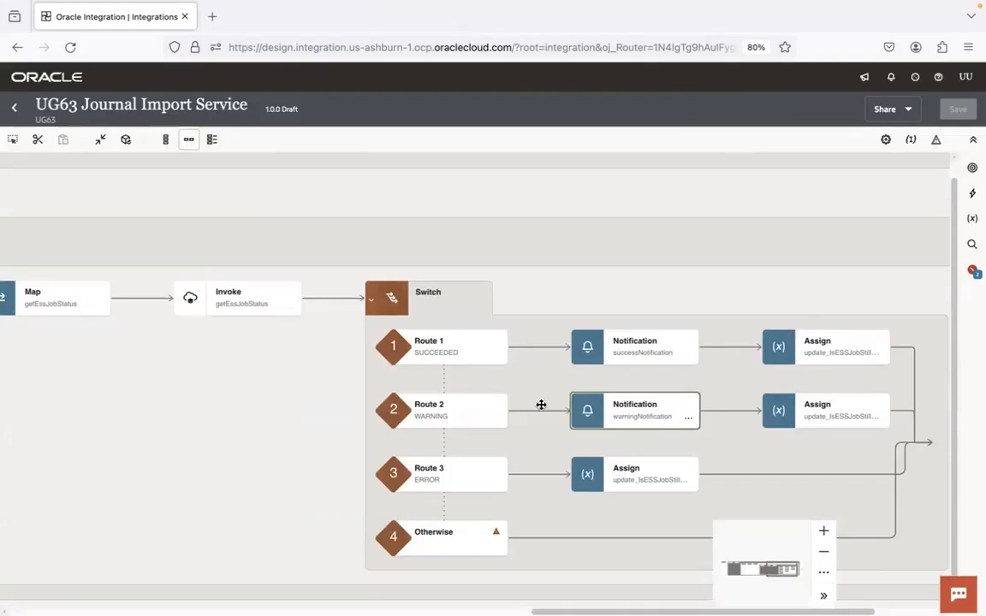
mouse_move(540, 413)
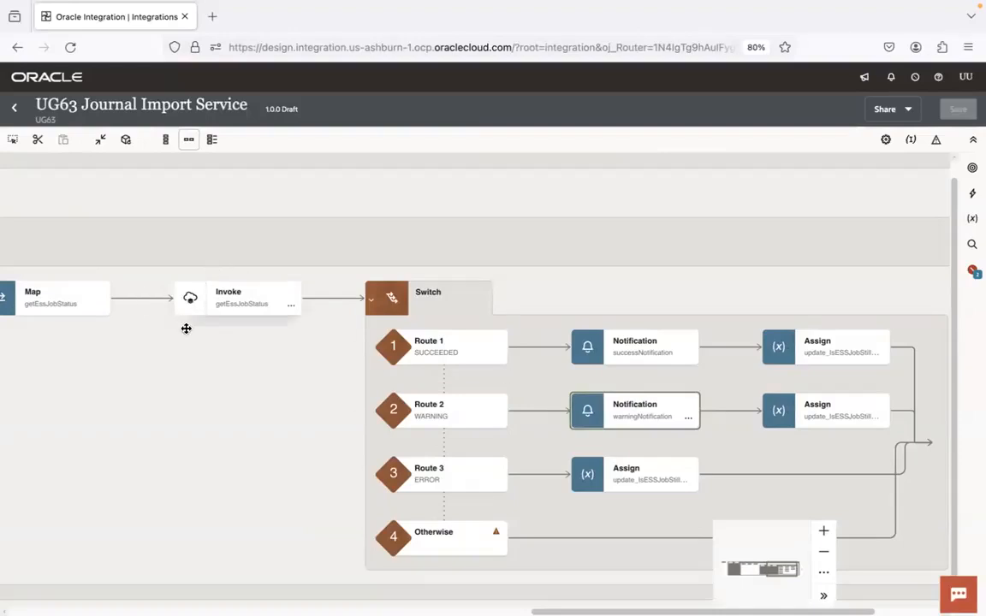
left_click(538, 412)
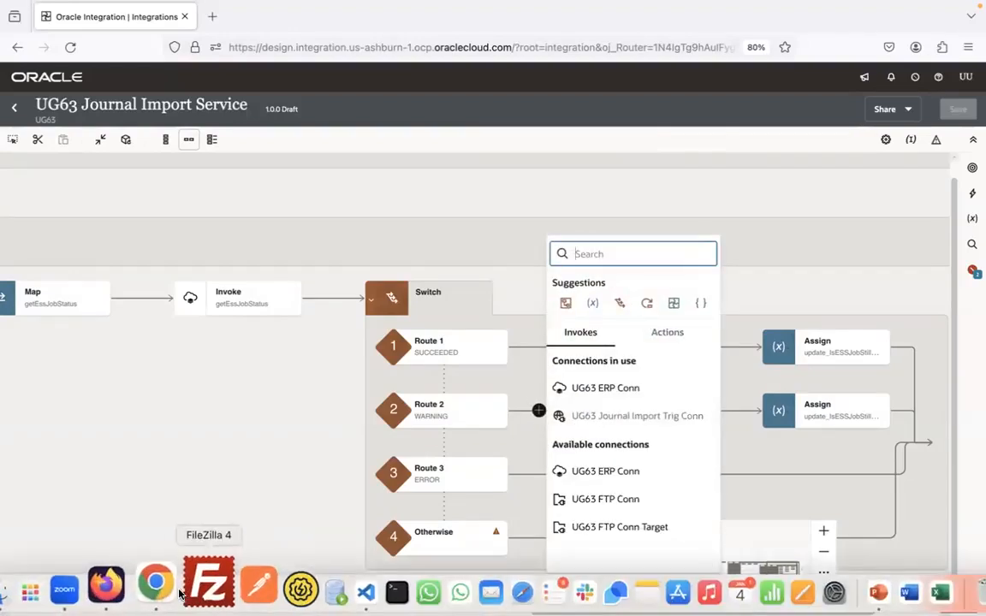
Switch to Chrome and open the SOAP Web Services for Financials guide from the Oracle Financials 23D integration documentation in a new tab
left_click(169, 590)
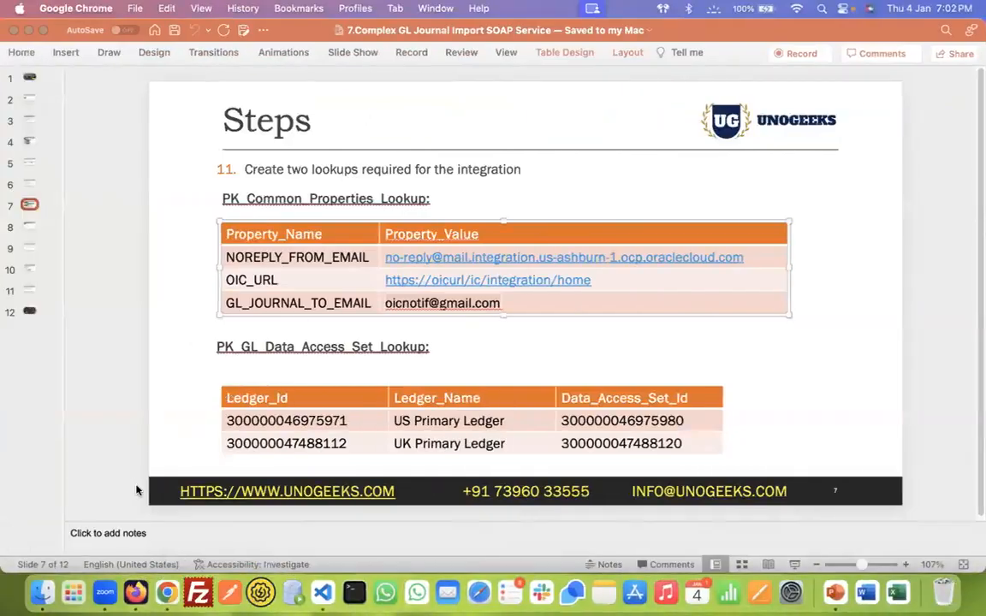
left_click(166, 590)
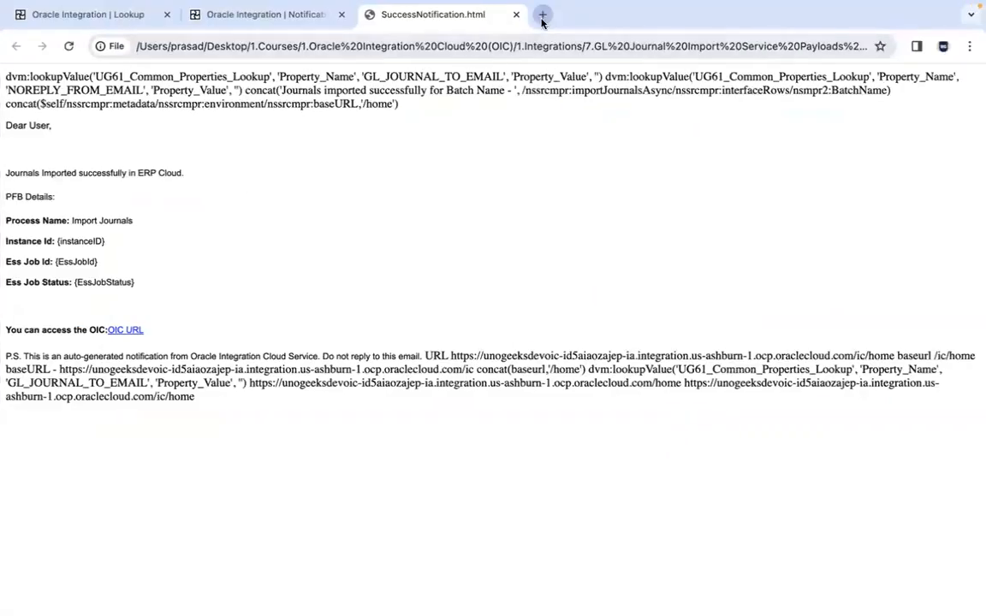
left_click(548, 14)
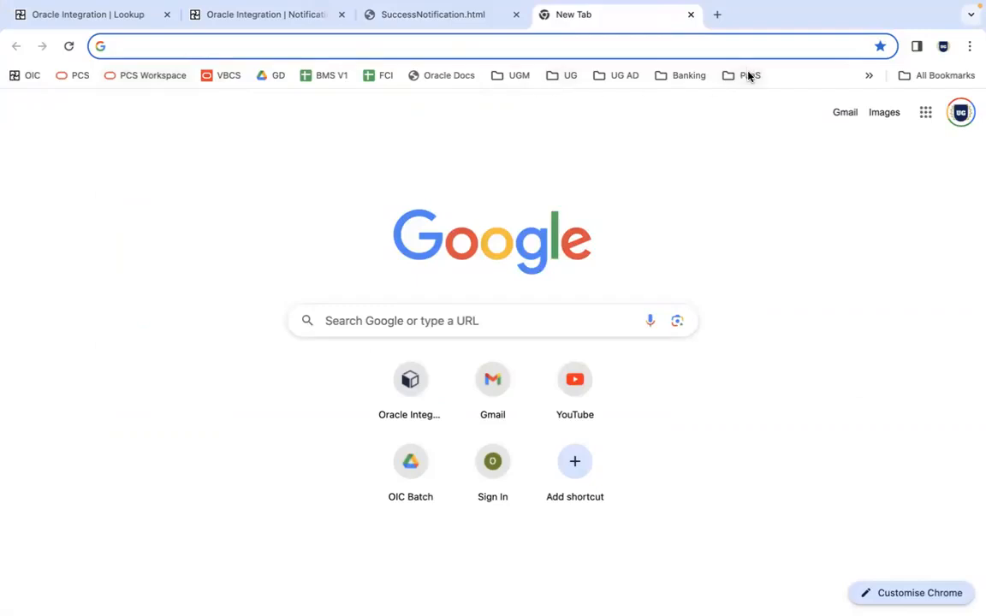
left_click(452, 75)
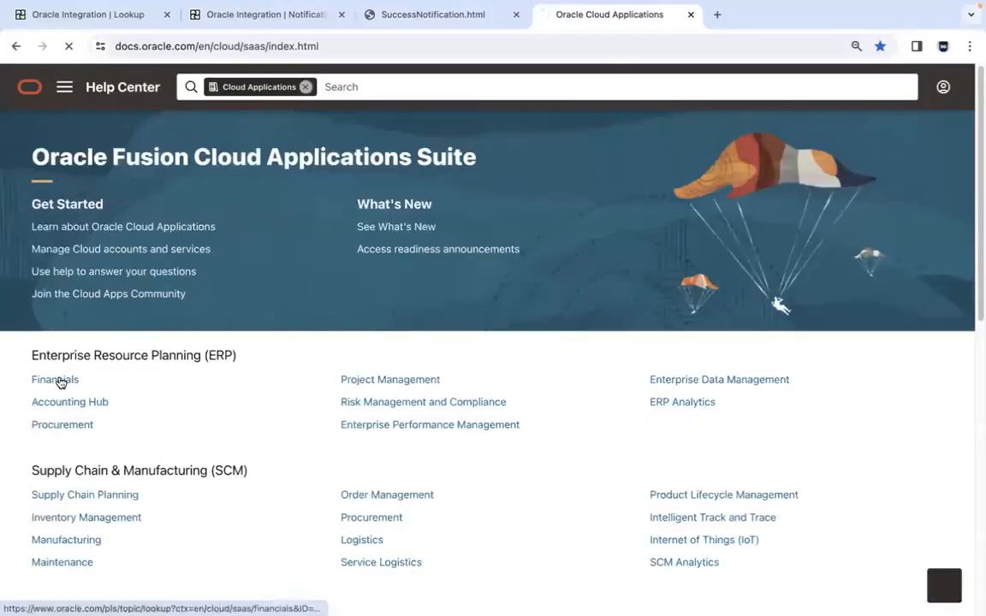
left_click(60, 382)
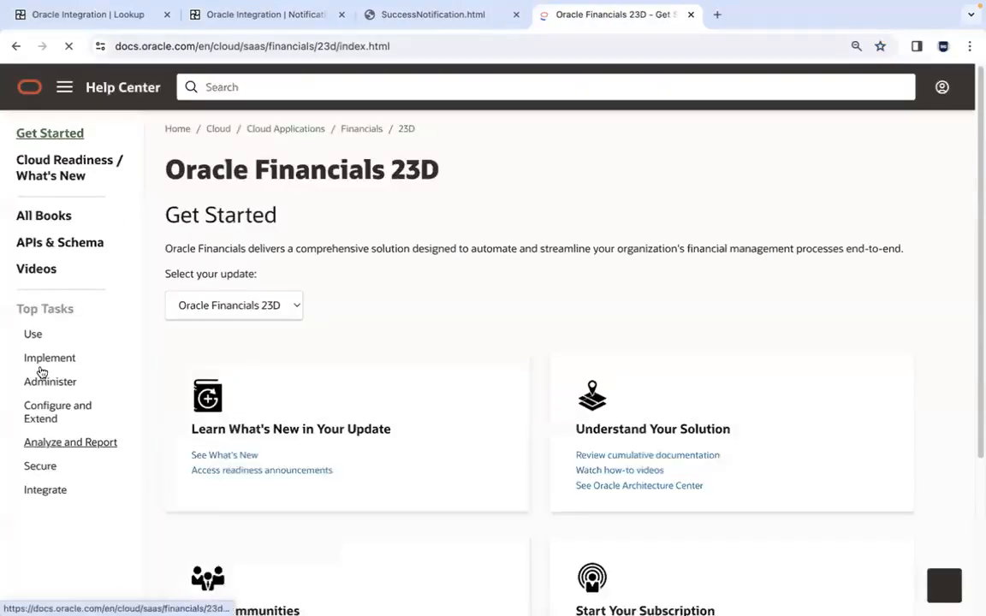
left_click(48, 492)
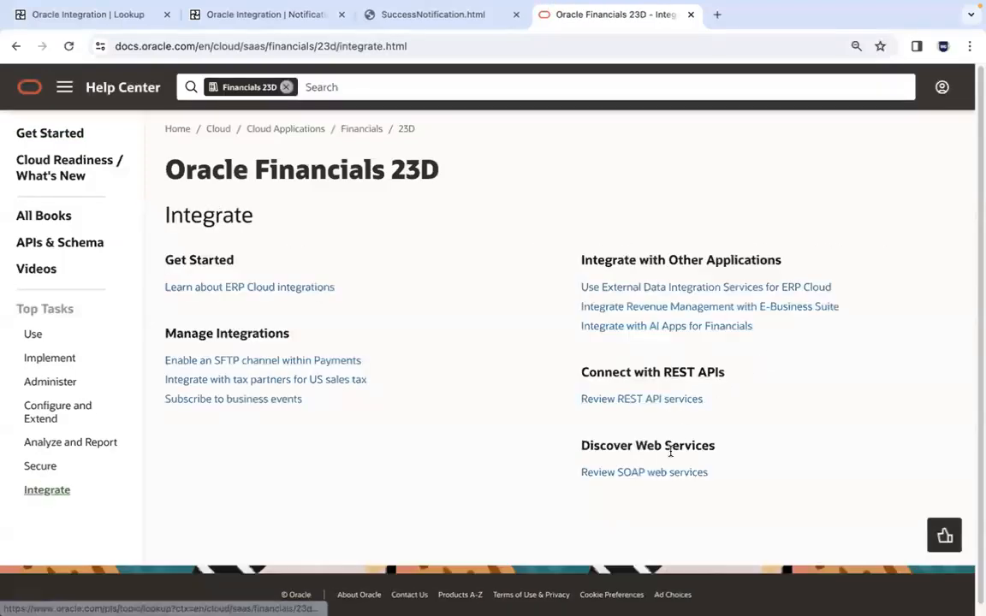
left_click(665, 473)
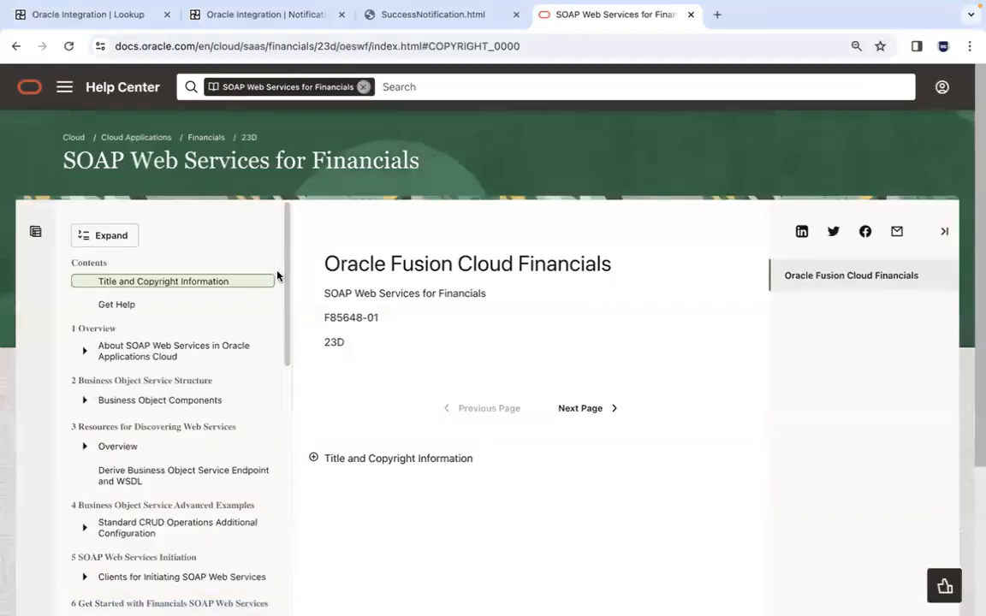
Open the ERP Integration Service page of the guide and collapse its side navigation
scroll(271, 515, "down", 10)
scroll(275, 532, "down", 1)
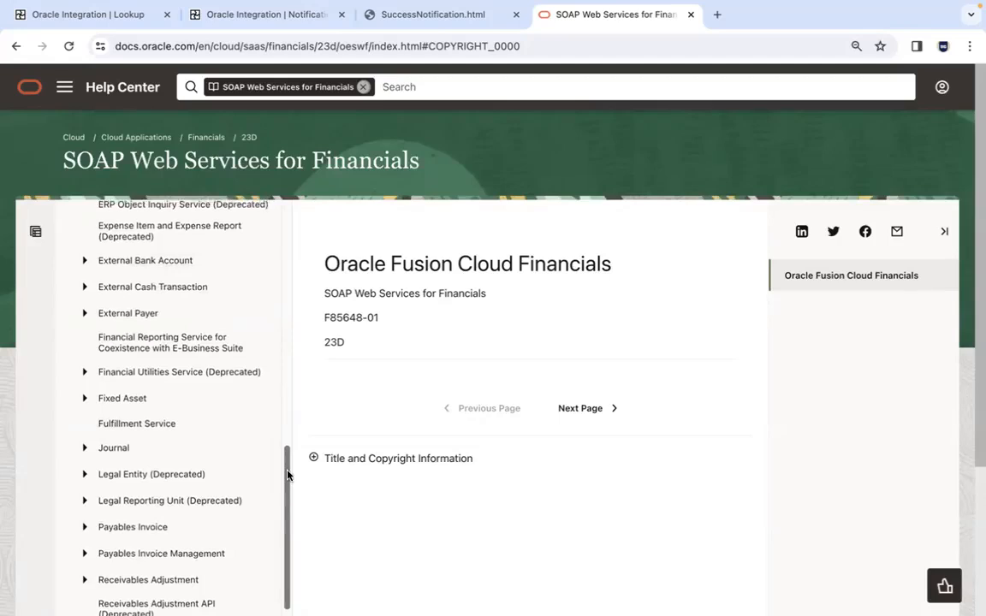
left_click_drag(289, 473, 288, 435)
left_click(165, 299)
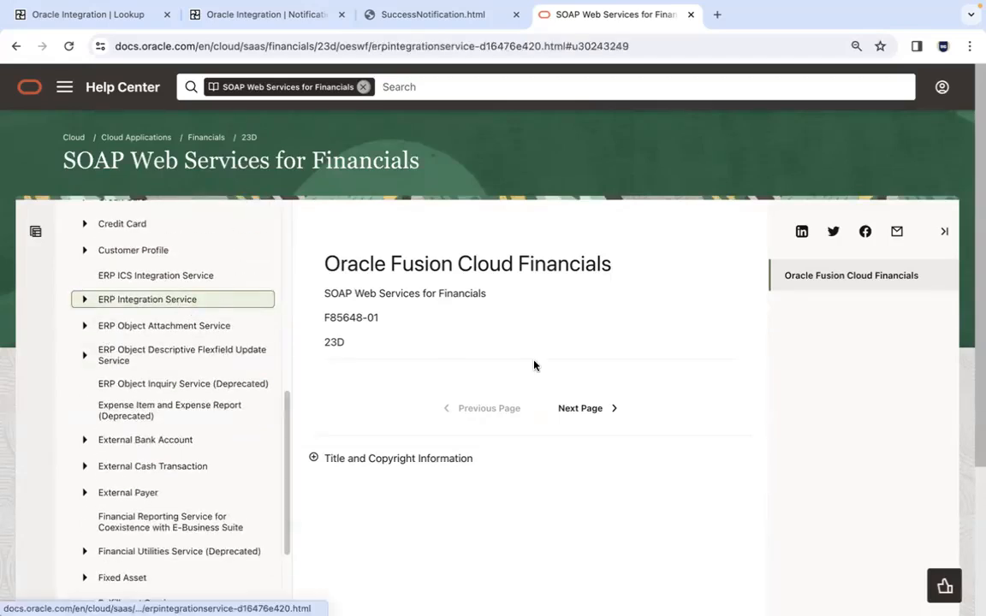
left_click(35, 95)
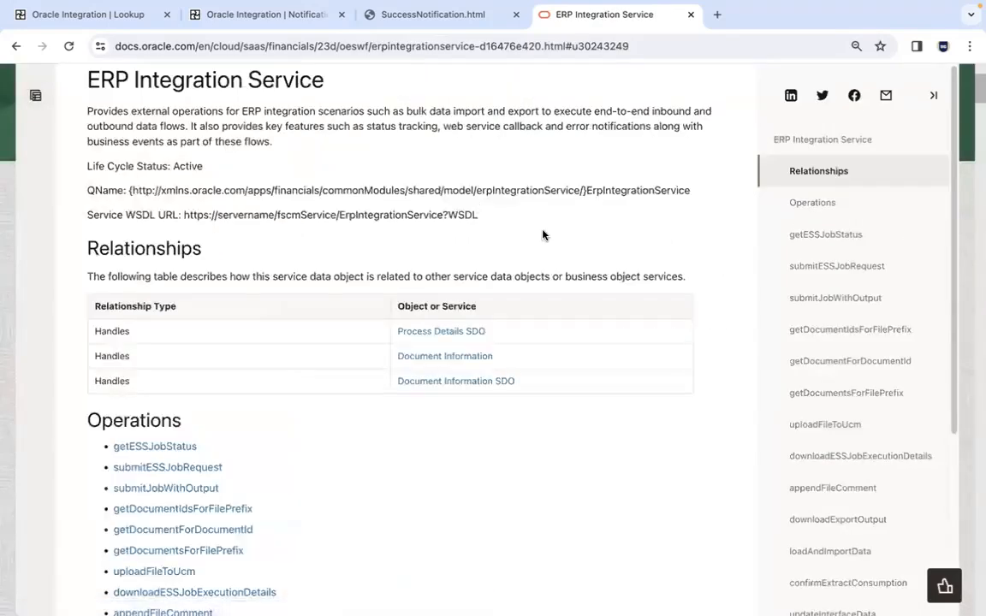
left_click(933, 95)
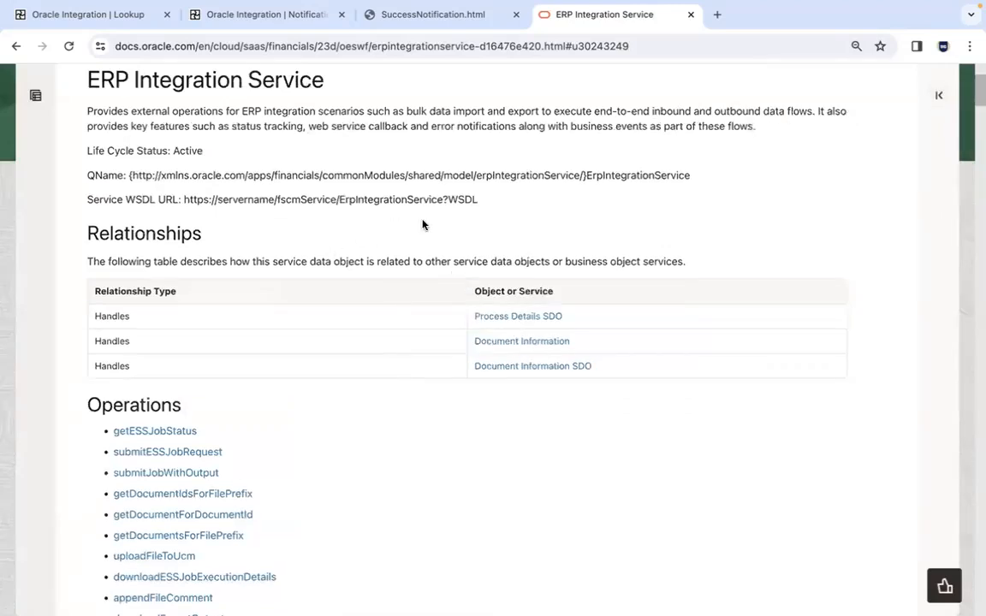
Examine the downloadESSJobExecutionDetails operation's request payload, including requestId and the allowed fileType values
scroll(977, 101, "down", 3)
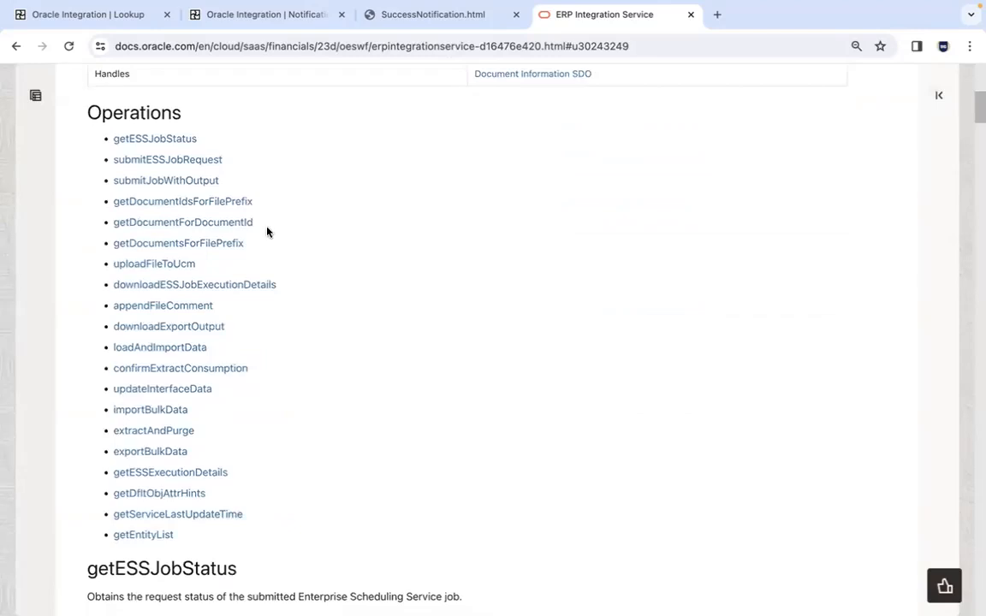
left_click(219, 284)
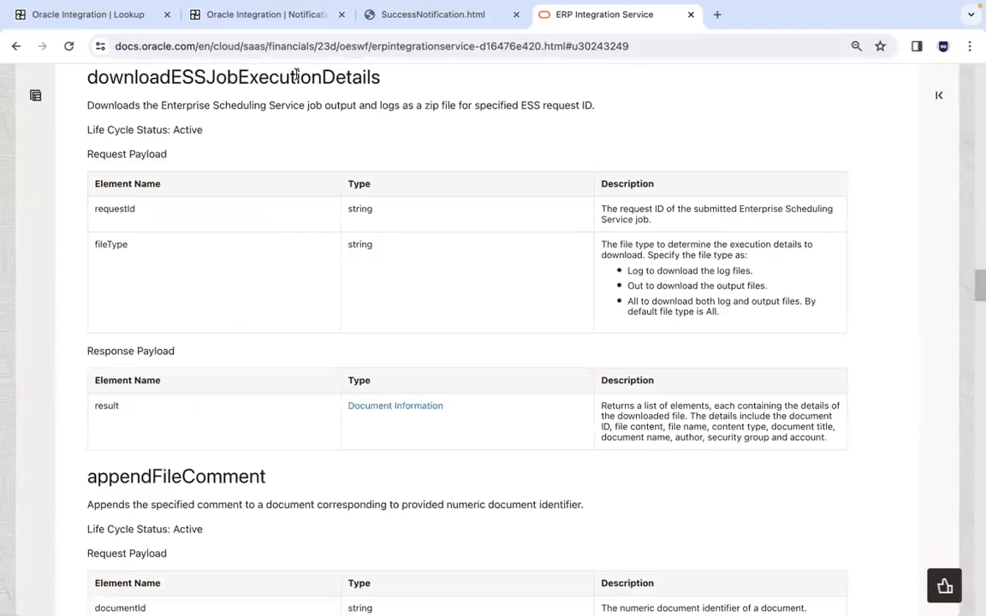
double_click(125, 208)
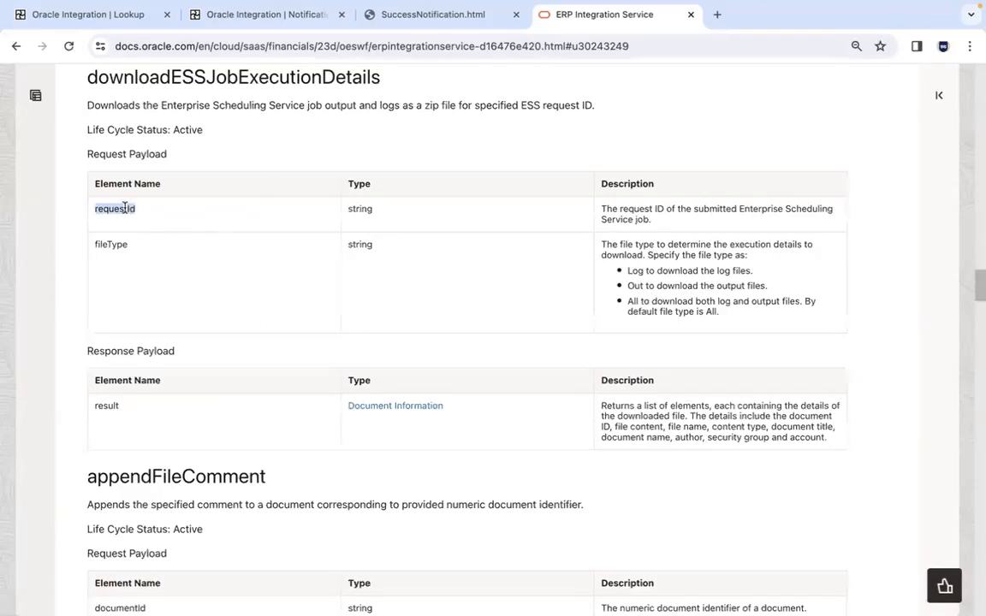
double_click(115, 244)
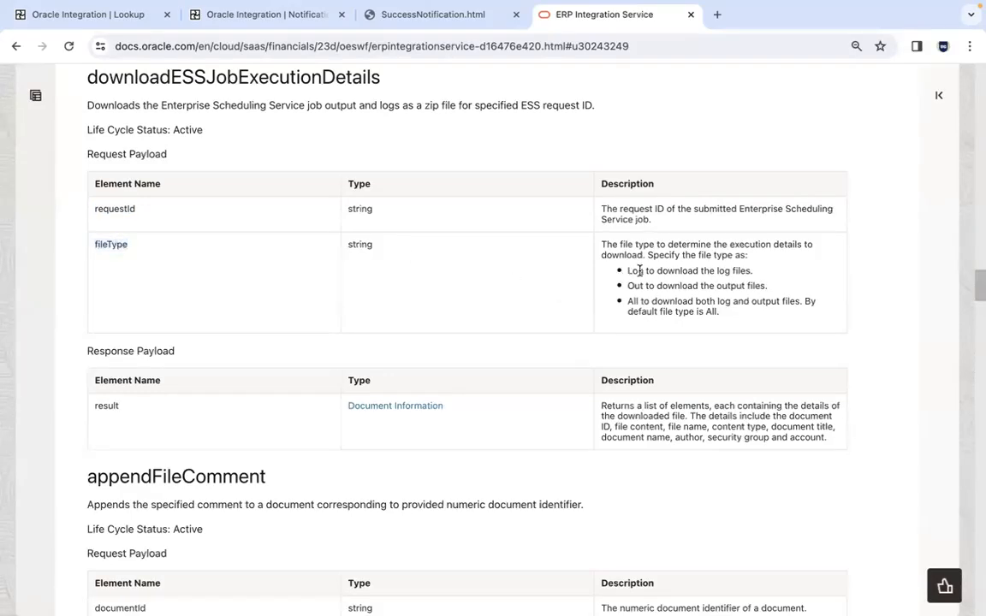
double_click(723, 271)
double_click(738, 287)
double_click(632, 302)
double_click(762, 302)
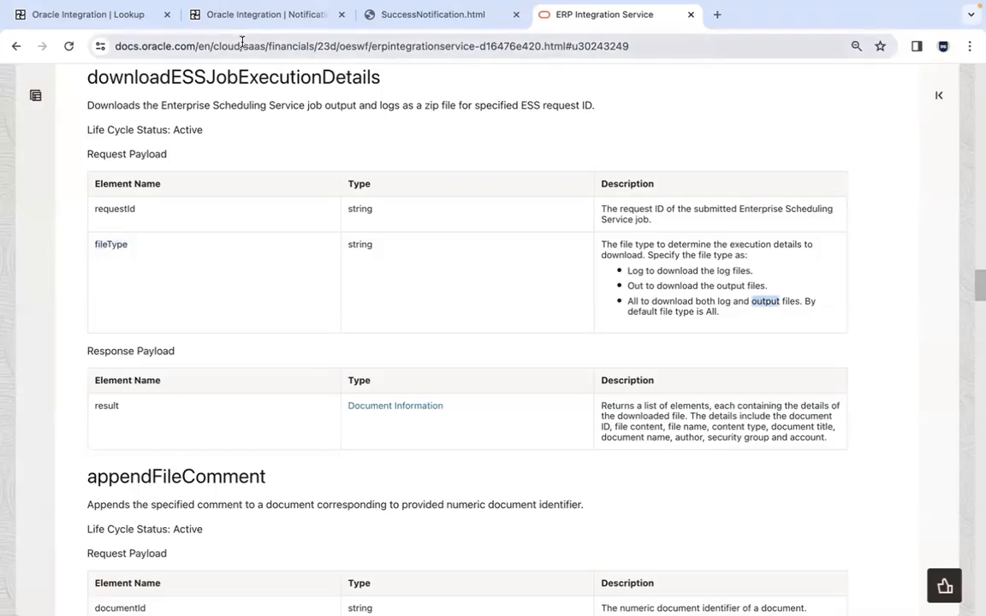
double_click(122, 208)
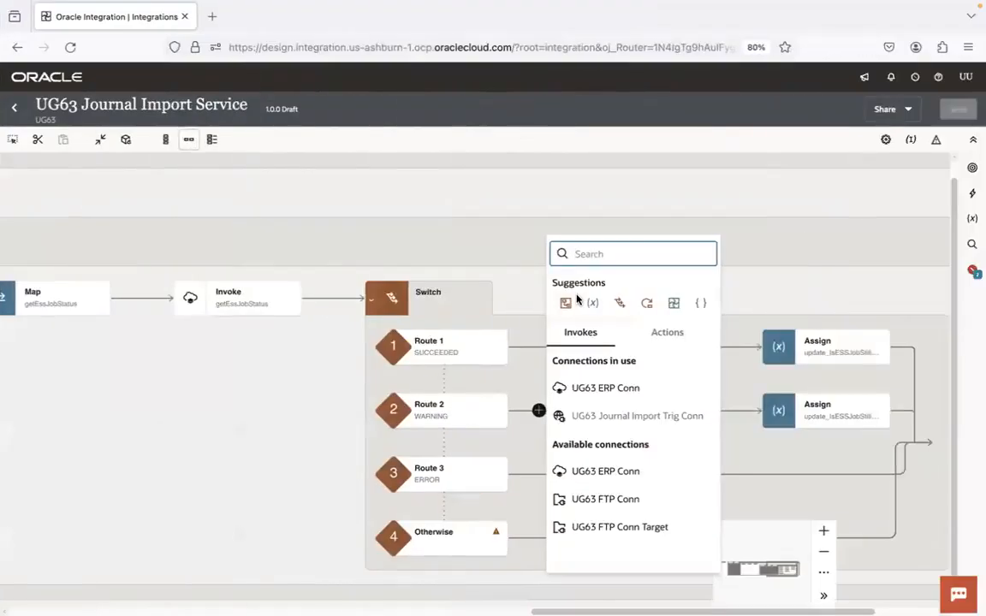
Switch back to Oracle Integration and add a UG63 ERP Conn invoke on Route 2, naming the endpoint downloadESSJobExecutionDetails as copied from the documentation
left_click(625, 389)
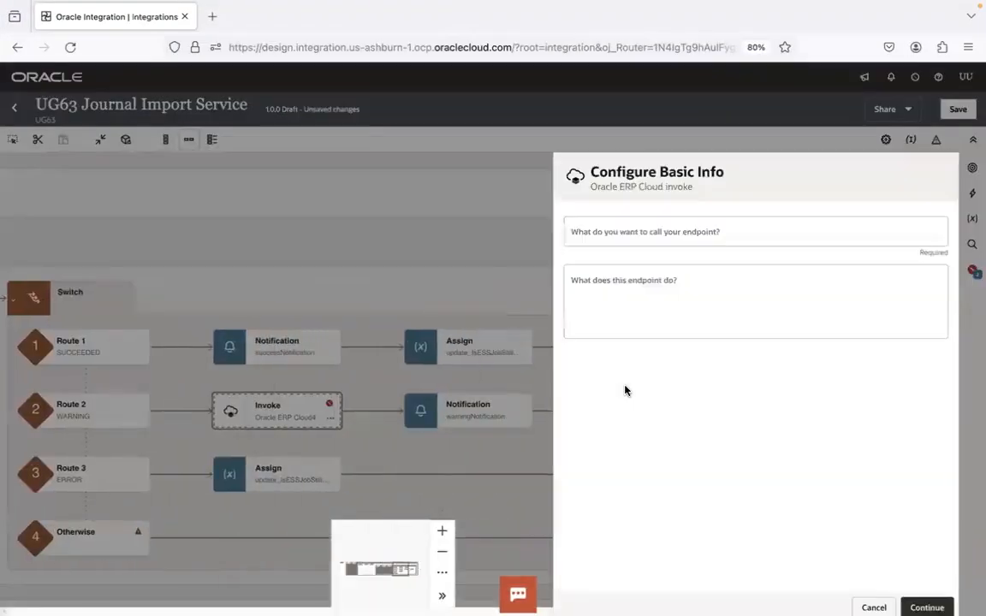
left_click(707, 234)
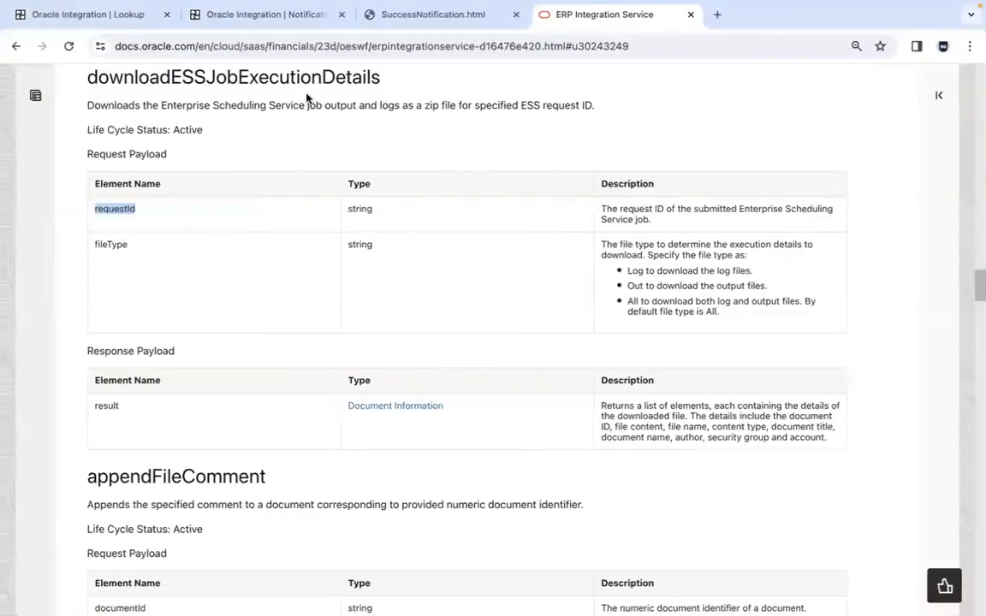
double_click(272, 75)
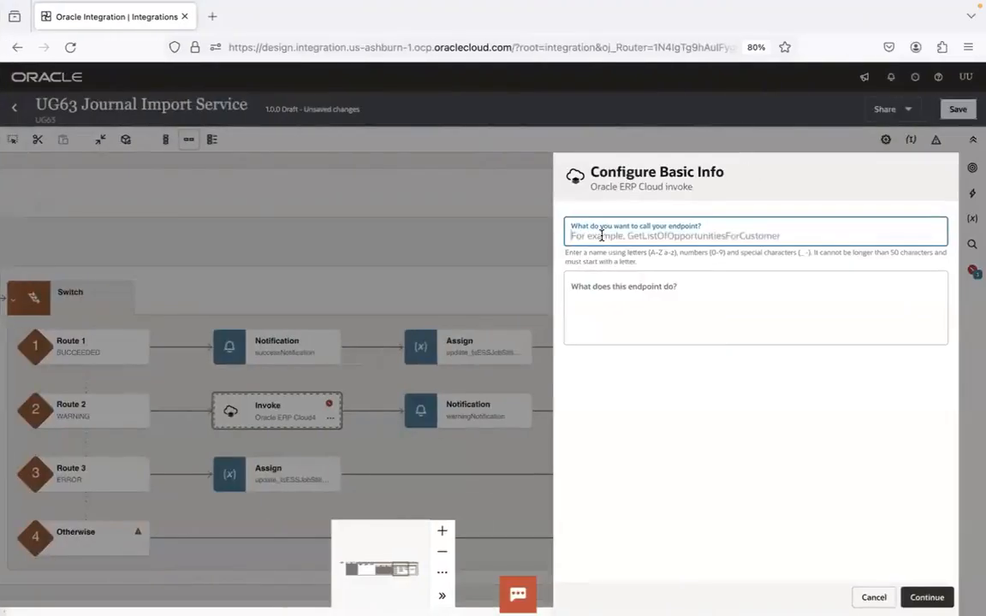
type("downloadESSJobExecutionDetails")
left_click(929, 597)
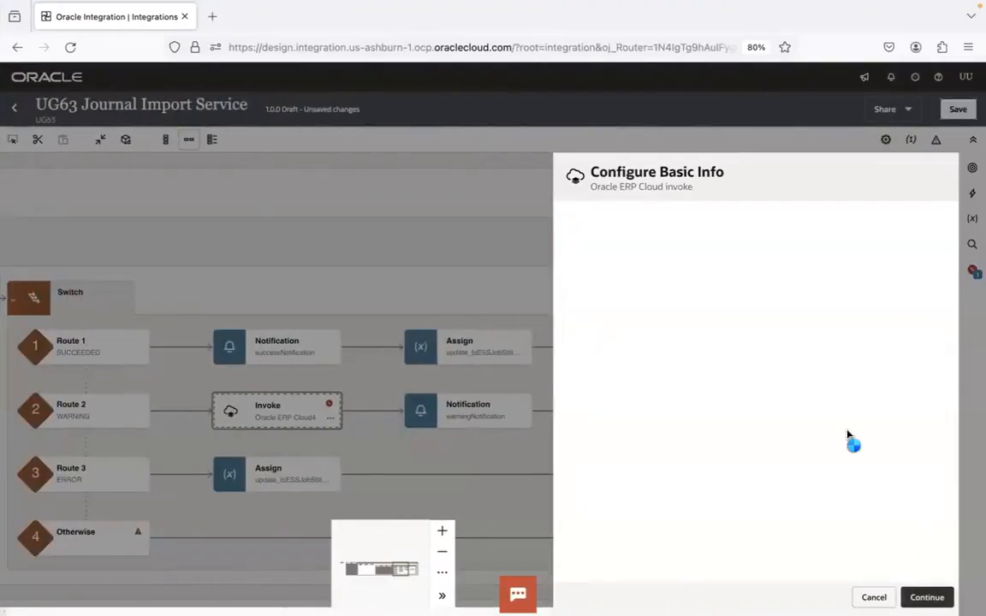
Set the invoke's action to Query, Create, Update or Delete Information, browse by Services, and select the ERP integration service using the filter erpinteg
left_click(692, 243)
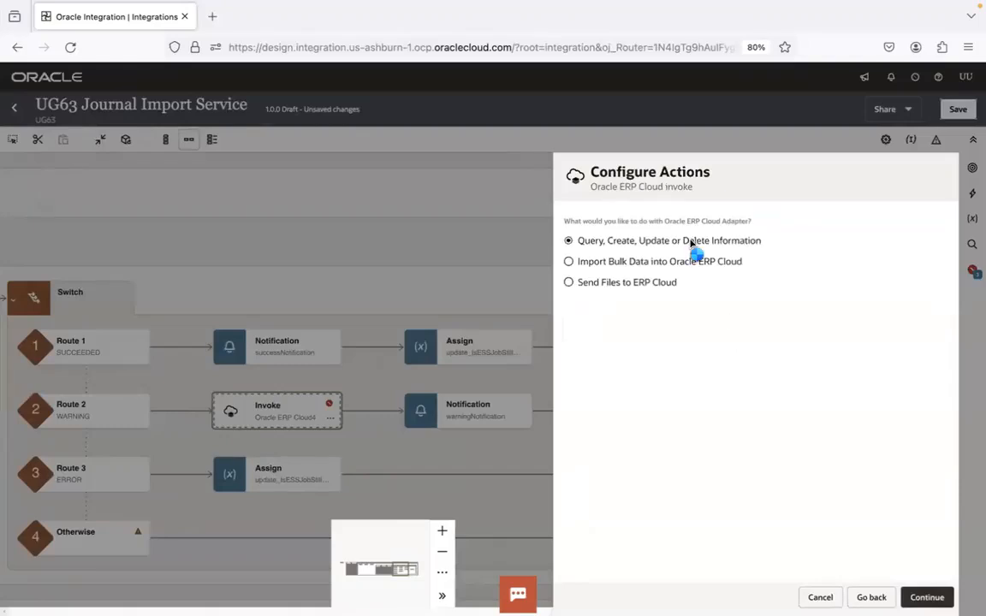
left_click(927, 596)
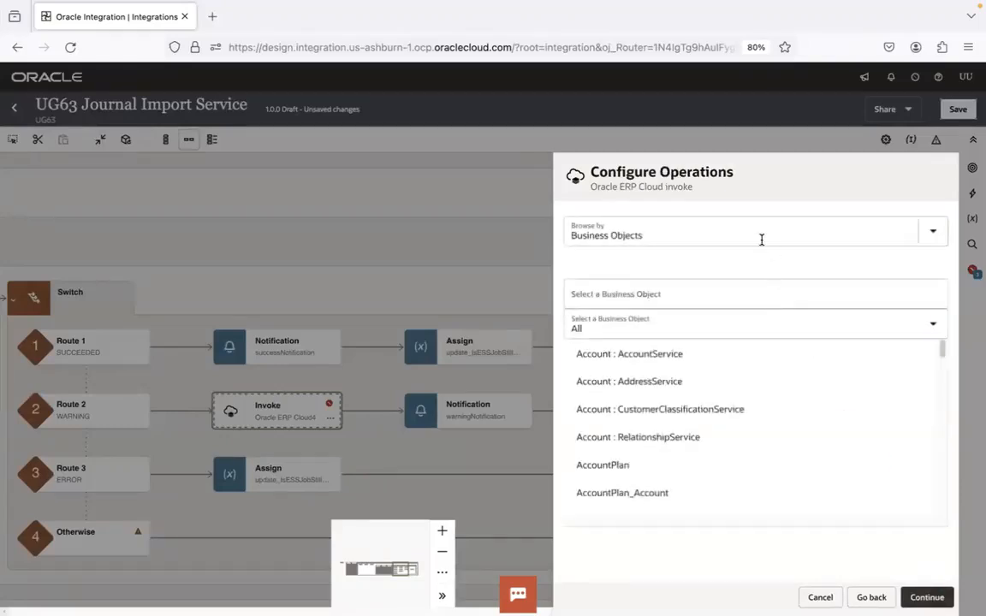
left_click(761, 241)
left_click(704, 296)
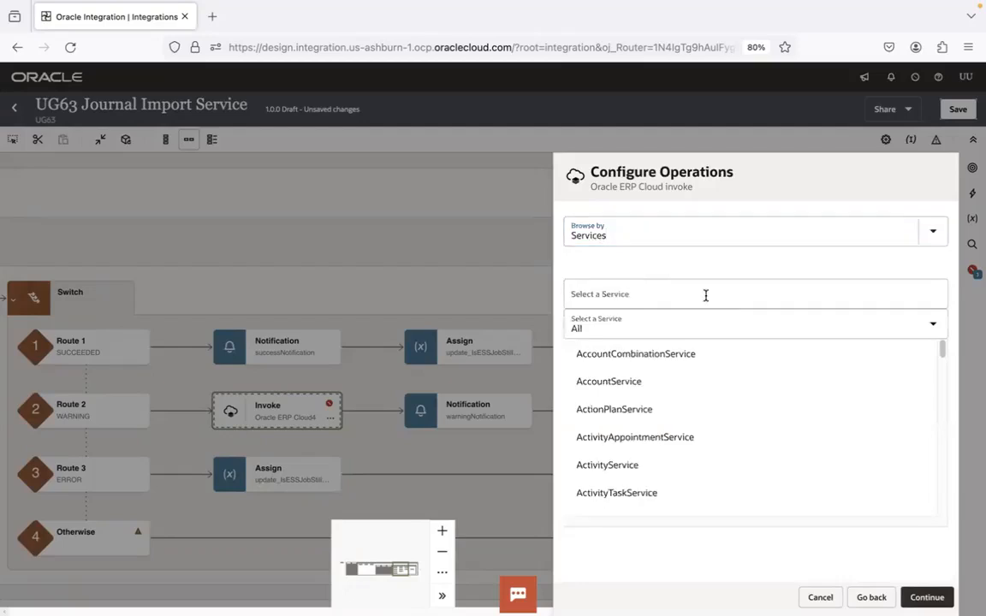
left_click(705, 295)
type("erp")
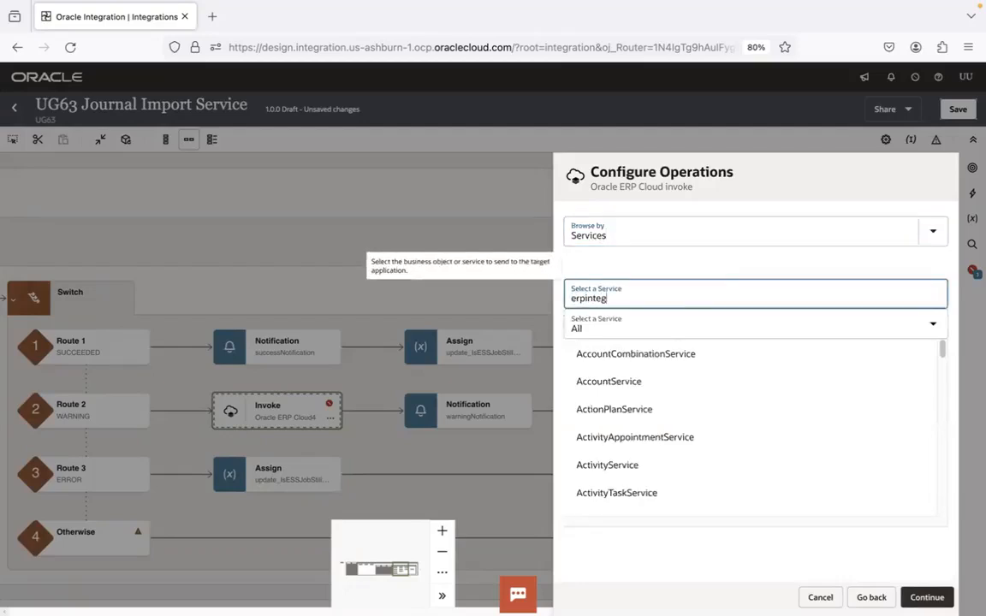
type("integ")
left_click(685, 362)
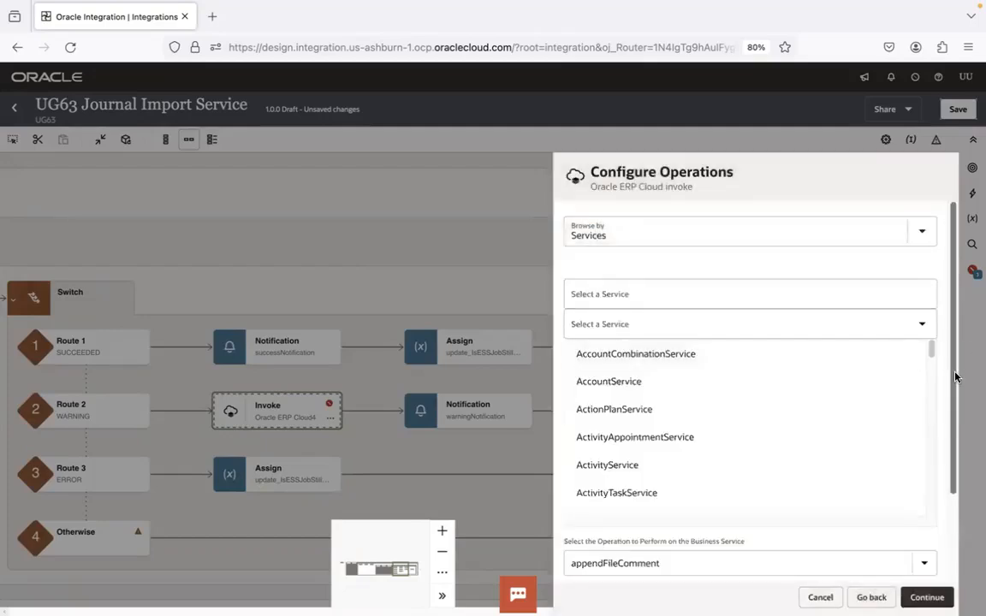
Select the downloadESSJobExecutionDetails operation for the ERP integration service and finish configuring the invoke
scroll(951, 517, "down", 2)
left_click(924, 463)
scroll(792, 405, "down", 1)
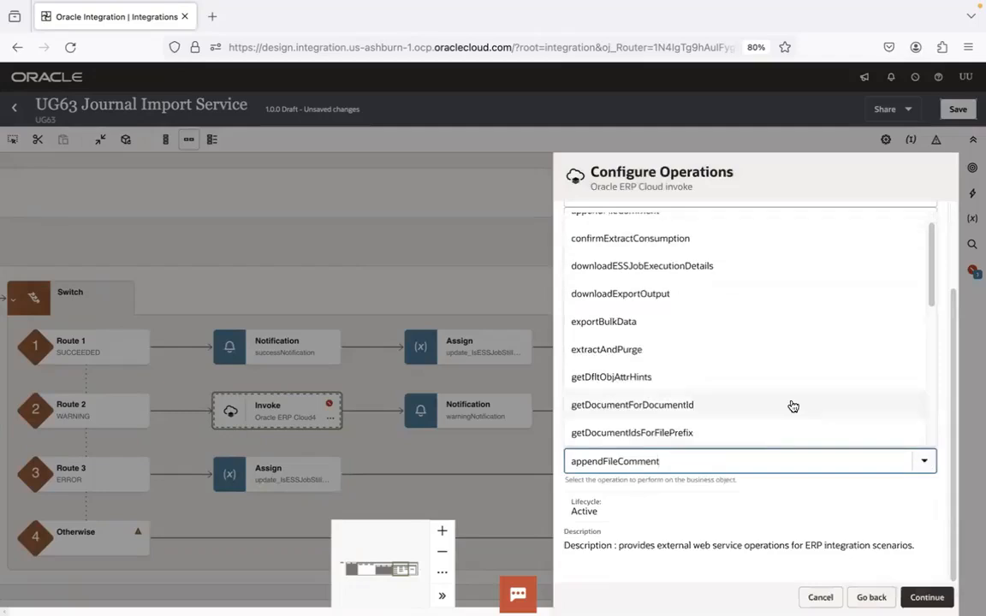
left_click(693, 272)
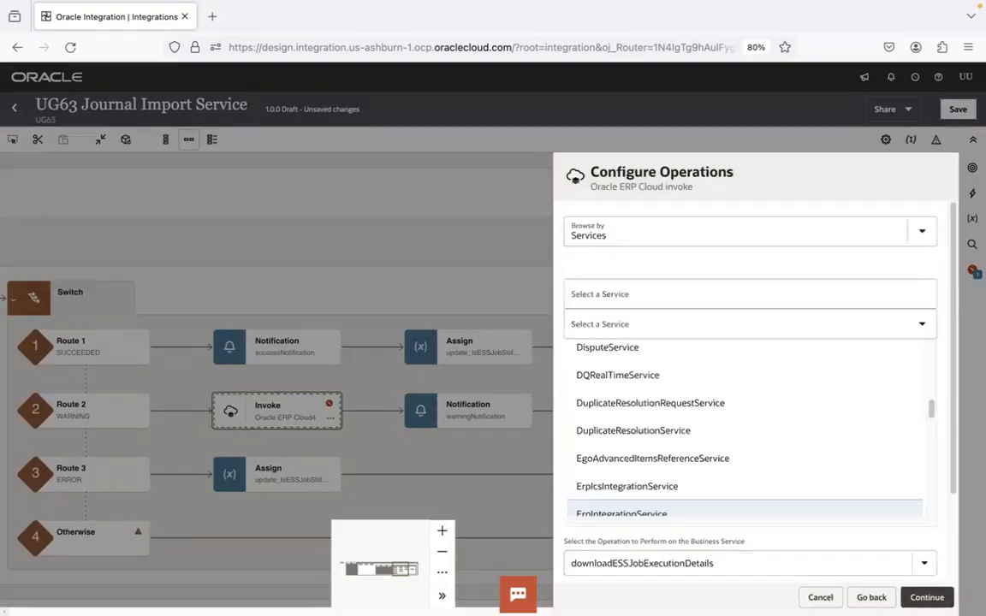
left_click(921, 597)
left_click(925, 597)
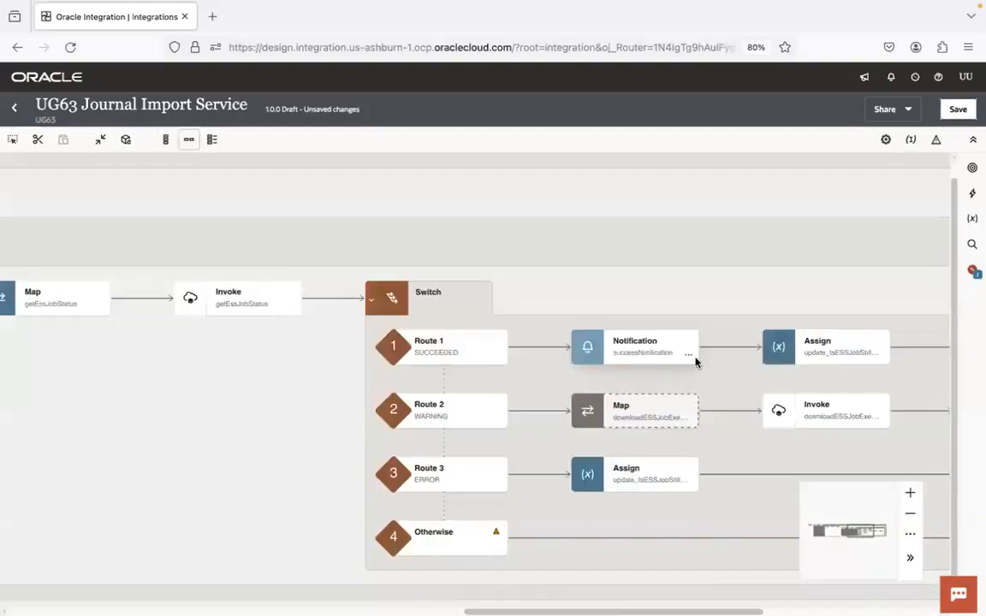
Map the submitImportJournalsESSJob response's Result to Request Id in the downloadESSJobExecutionDetails map, validate it, and save the integration
left_click(647, 409)
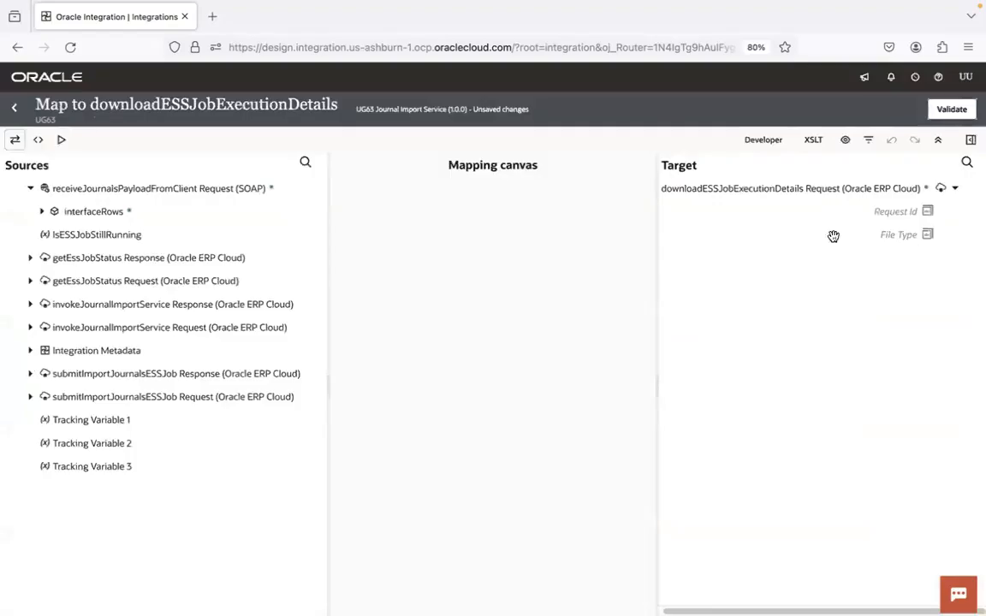
left_click(31, 374)
left_click(42, 397)
left_click_drag(81, 419, 871, 213)
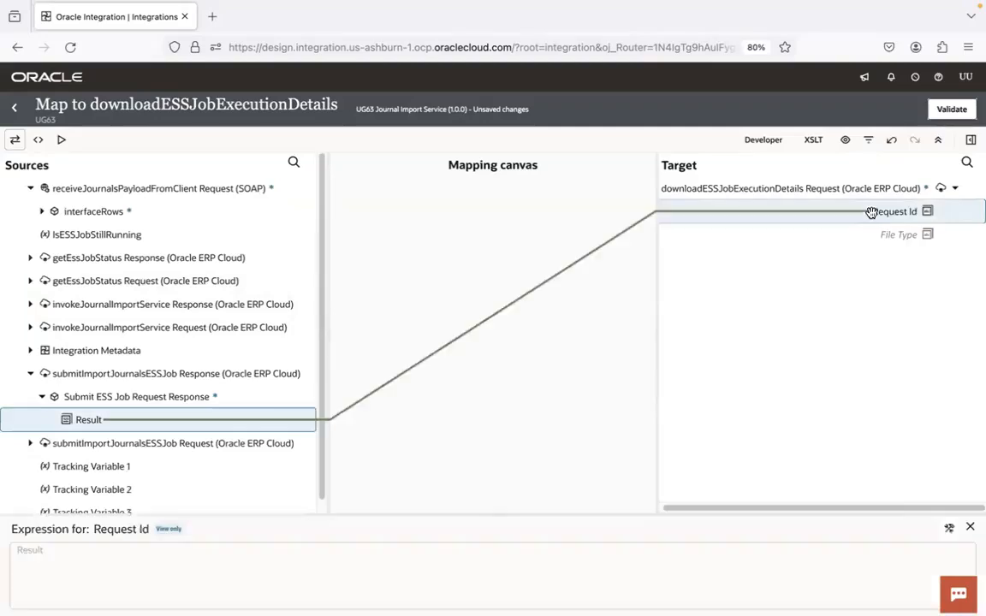
left_click(949, 109)
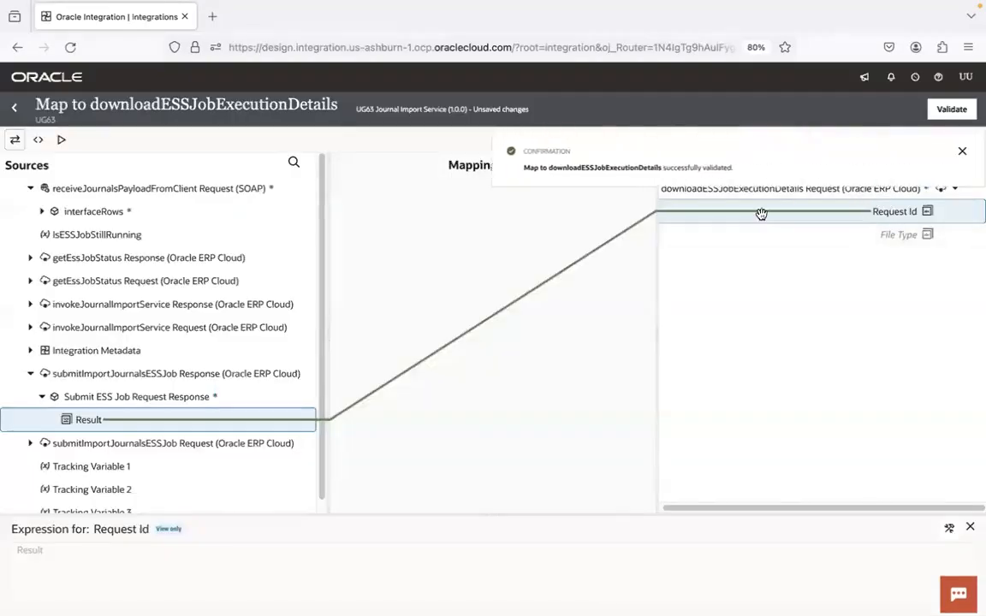
left_click(14, 112)
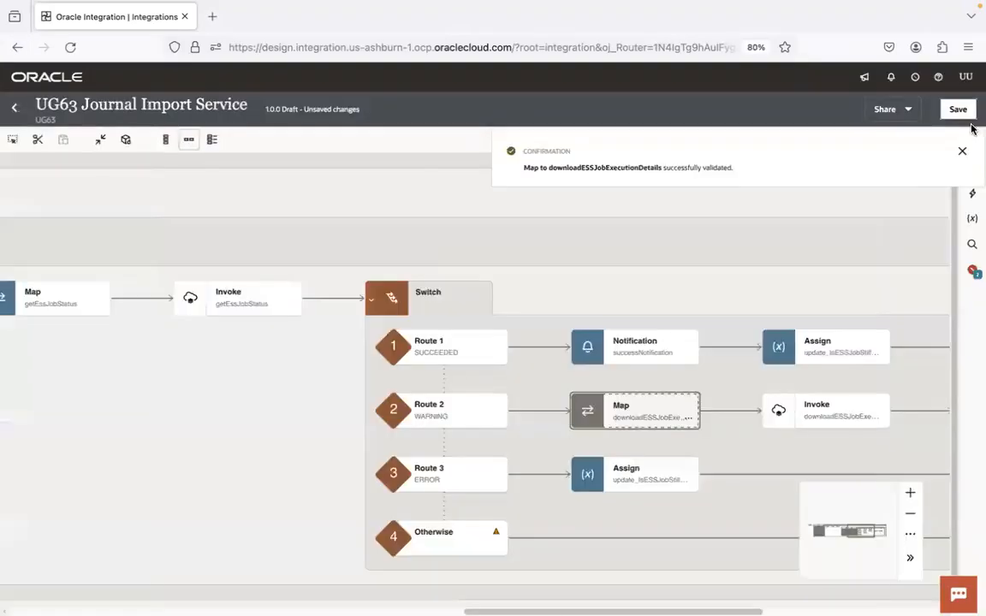
left_click(964, 114)
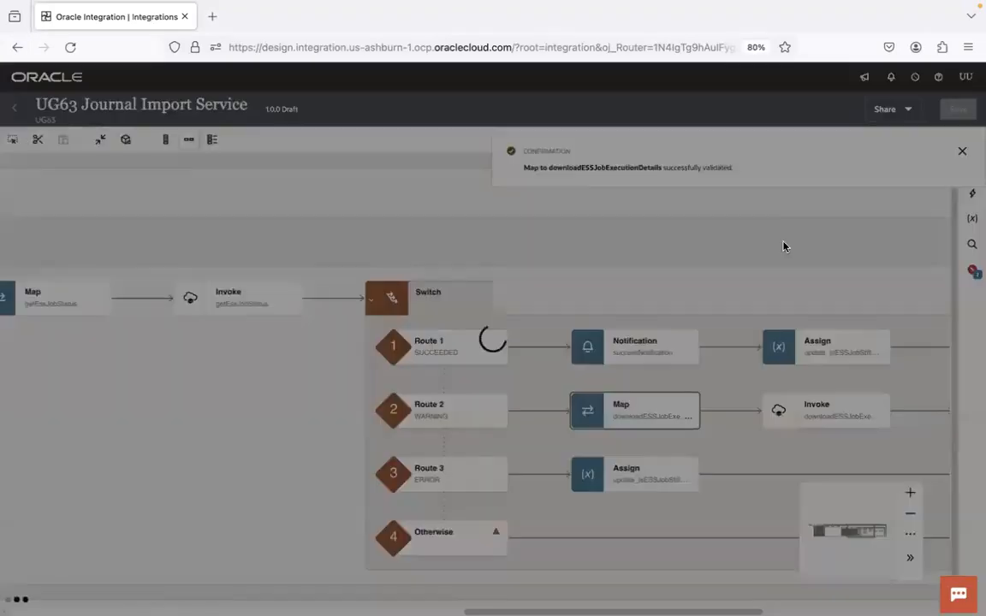
Open the warningNotification configuration on the WARNING route in a wider pane and add an attachment entry
left_click_drag(805, 290, 265, 253)
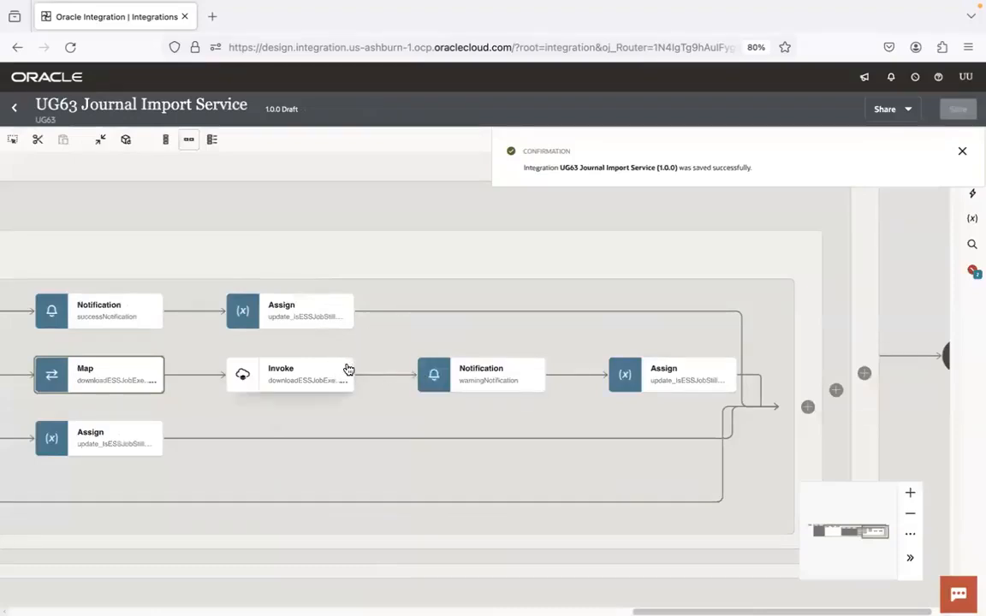
mouse_move(349, 369)
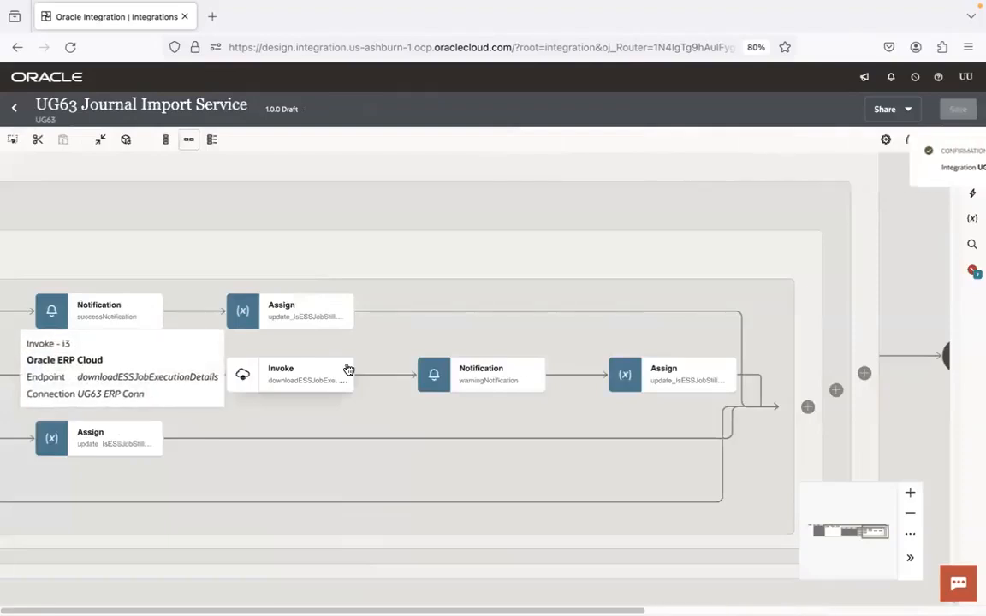
left_click(479, 378)
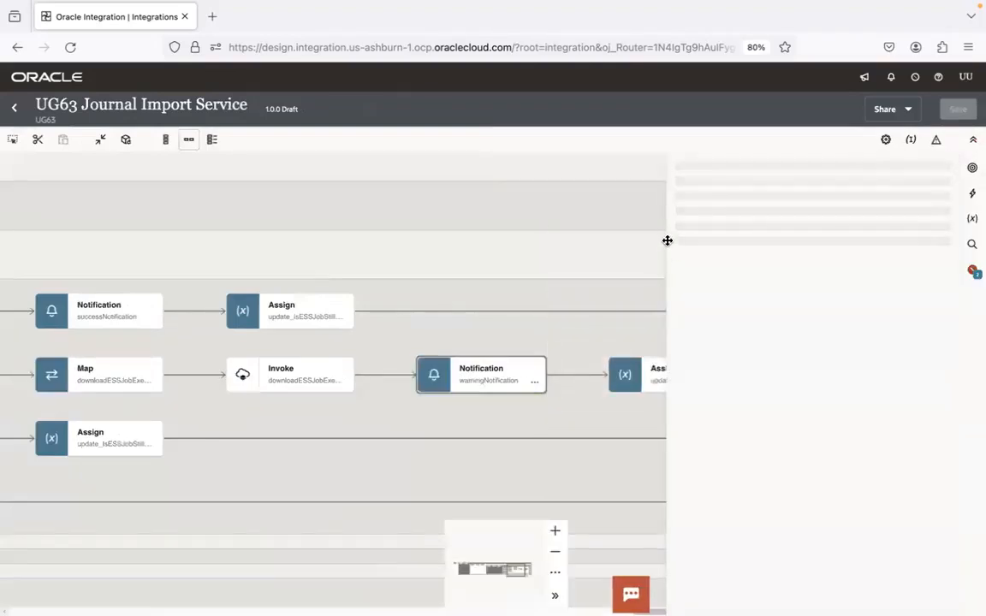
left_click_drag(666, 240, 343, 238)
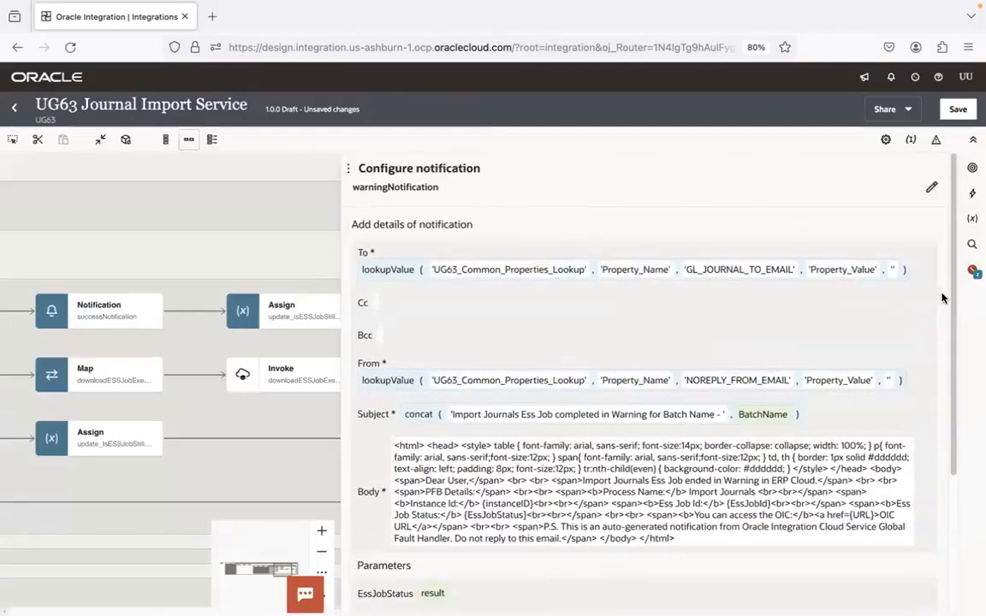
scroll(612, 555, "down", 3)
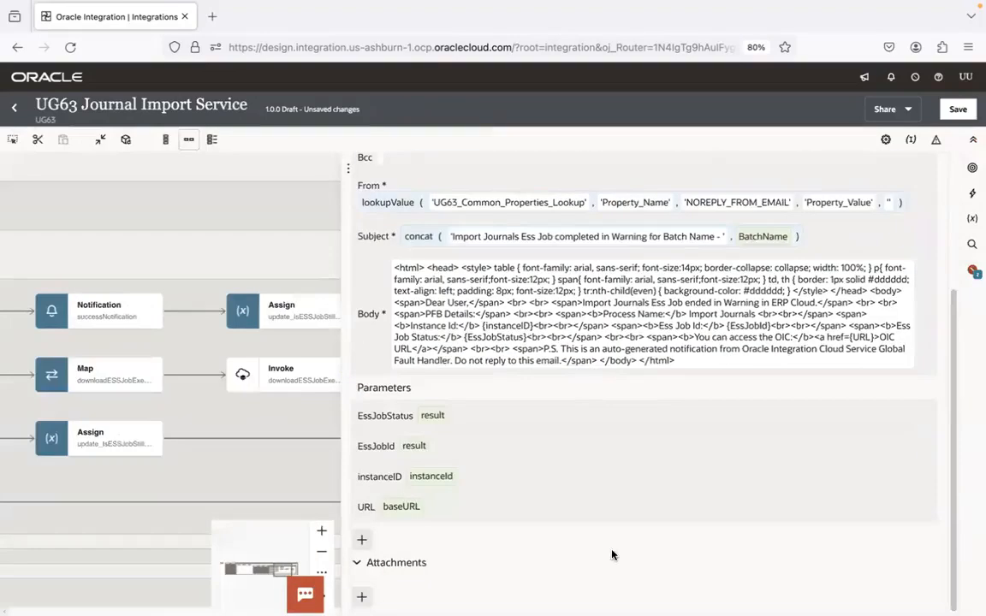
left_click(361, 596)
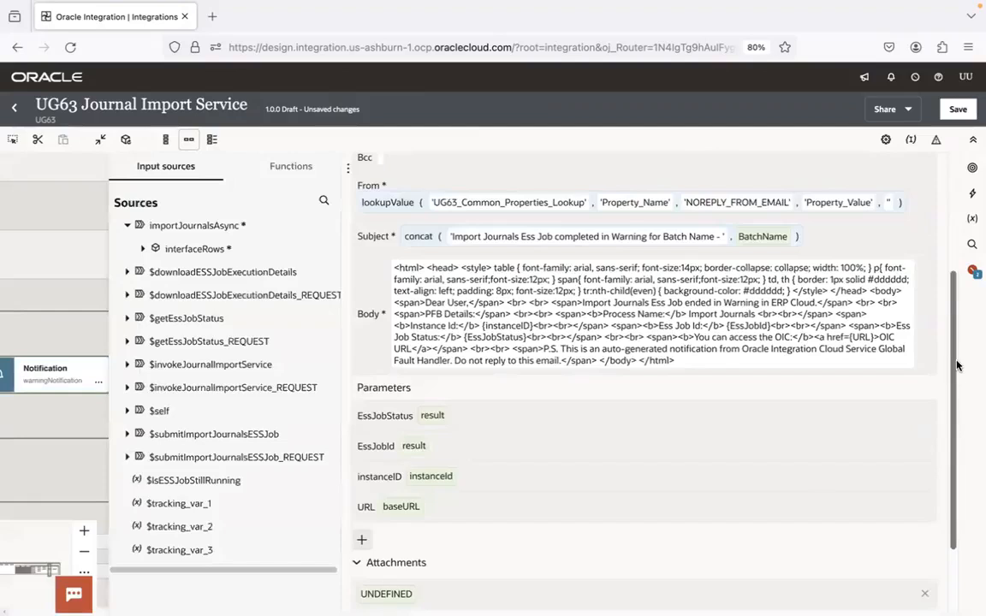
Clear the attachment's UNDEFINED value and expand the $downloadESSJobExecutionDetails source down to the elements under result
scroll(583, 516, "down", 2)
left_click(451, 547)
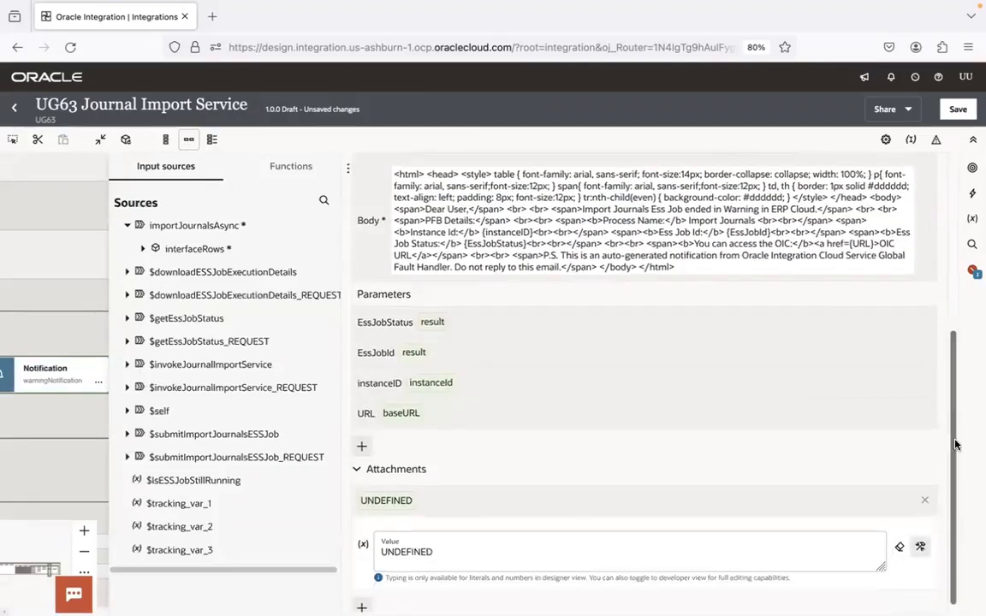
left_click(424, 537)
key("ctrl+a")
key("BackSpace")
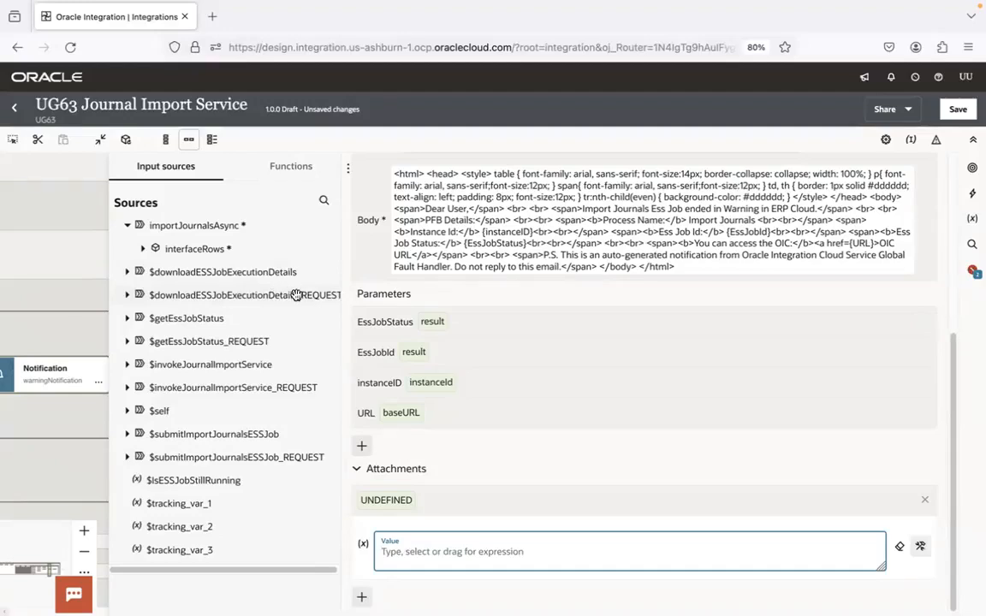
left_click(130, 273)
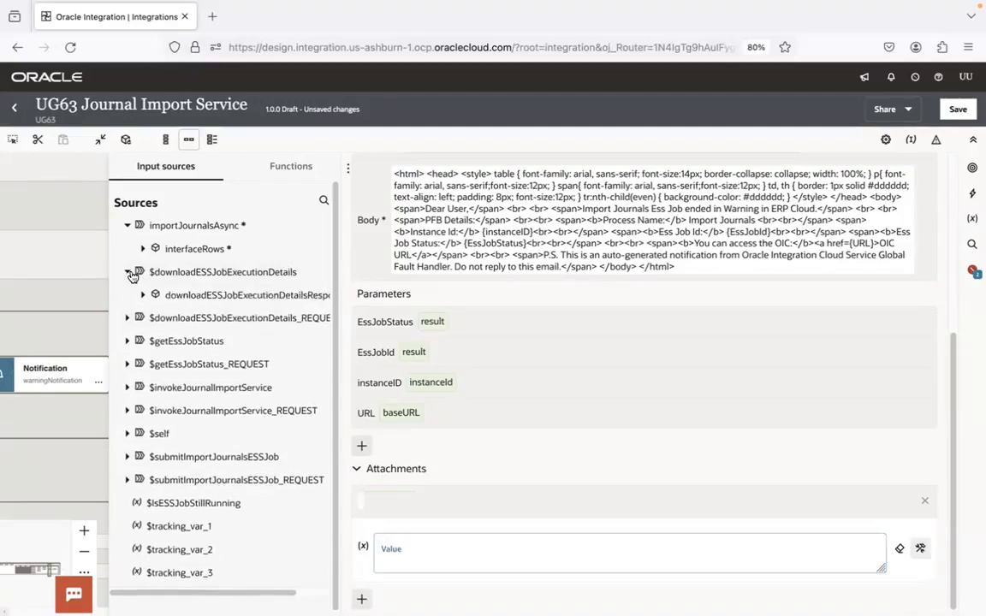
left_click(143, 294)
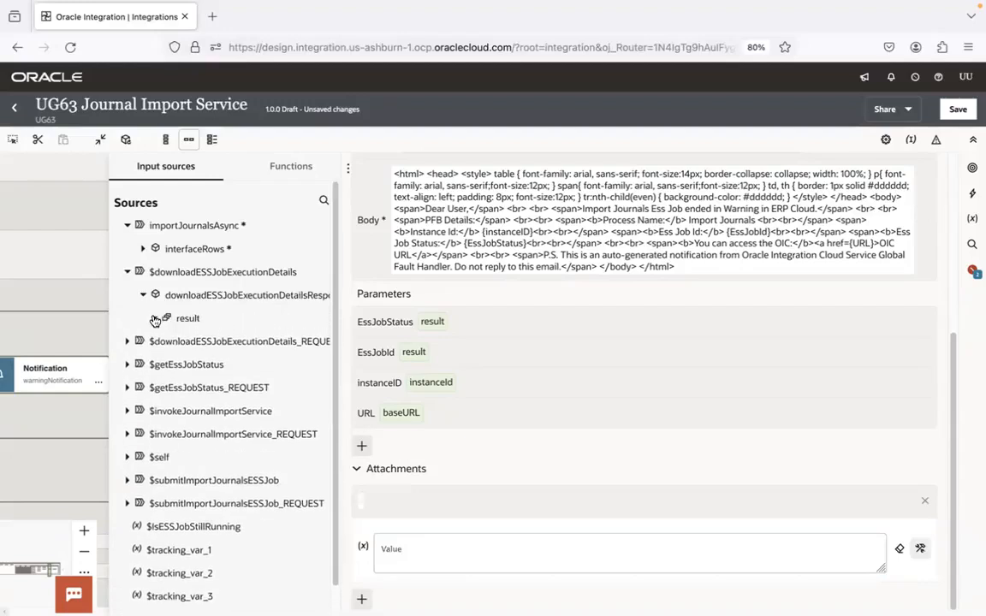
left_click(155, 319)
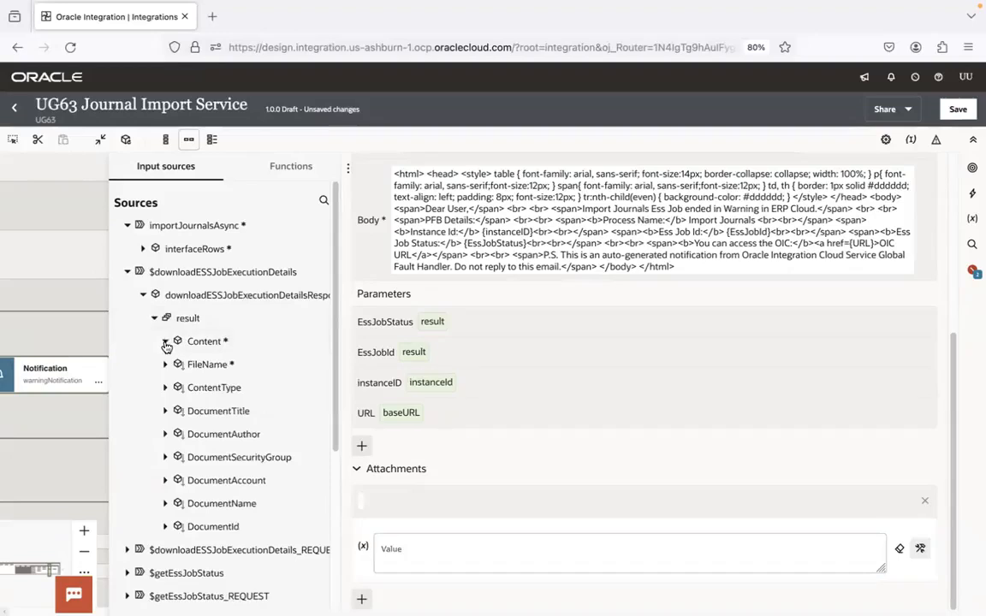
left_click(166, 342)
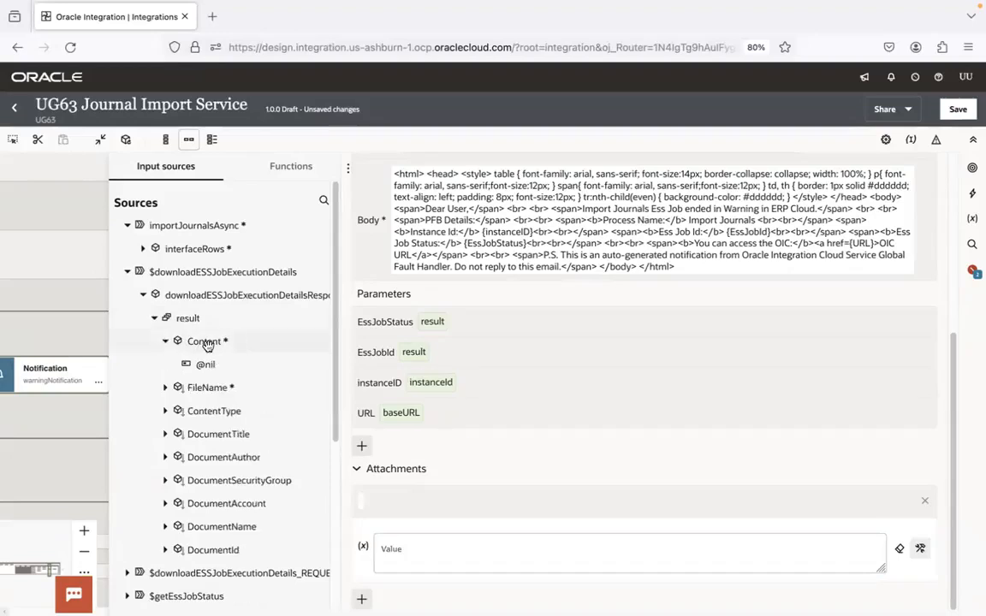
left_click(165, 343)
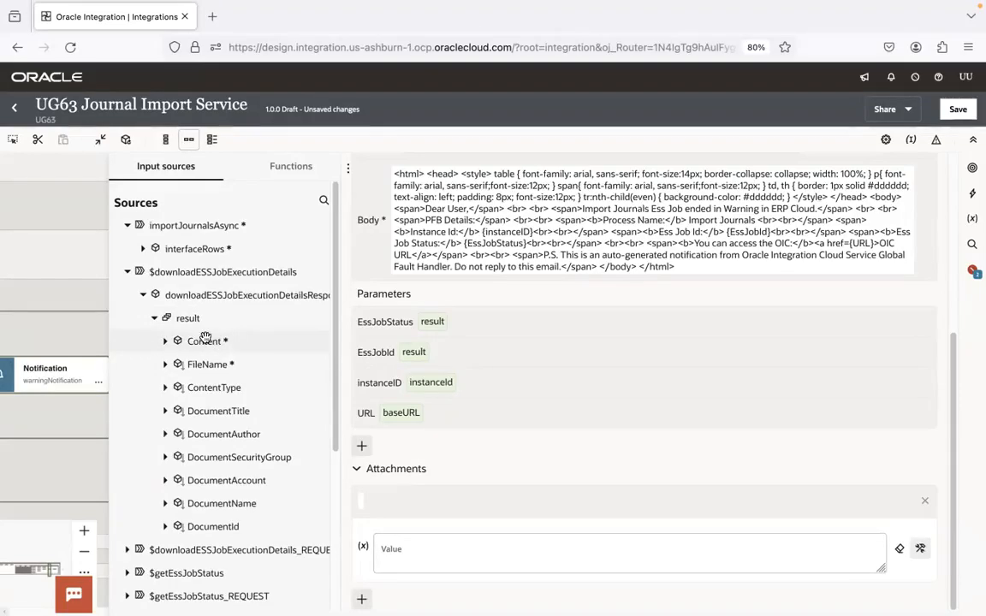
Switch to Finder, look through the 1.Integrations folder down to the outbound flow files, and return to Oracle Integration
mouse_move(67, 604)
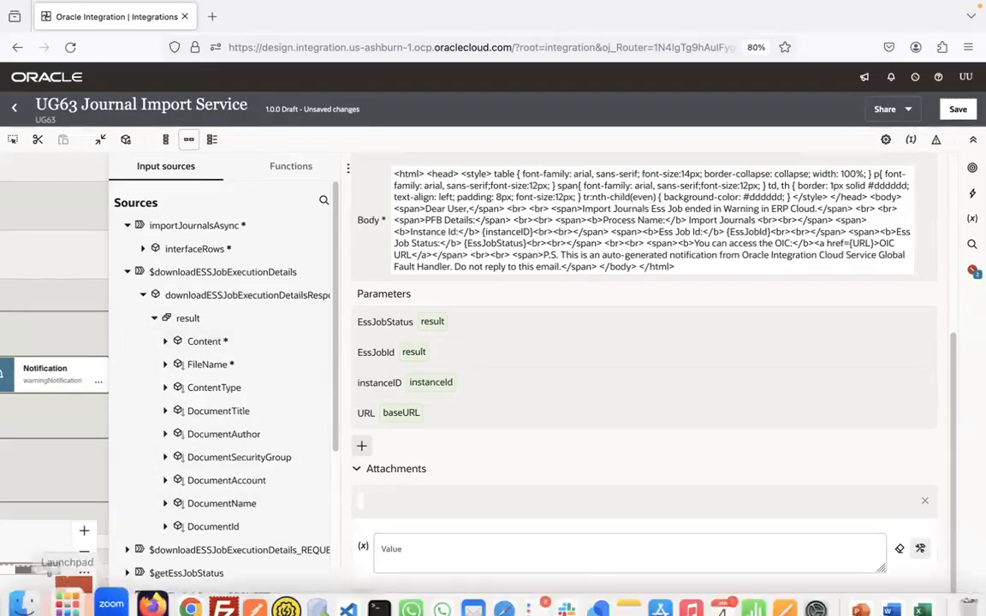
left_click(24, 605)
left_click(135, 17)
left_click(155, 18)
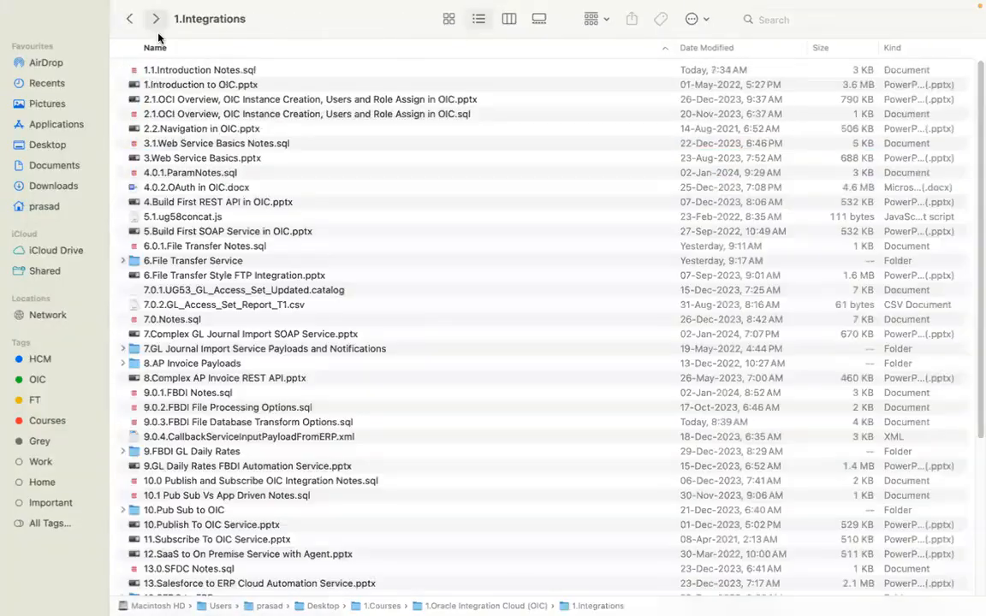
scroll(342, 445, "down", 10)
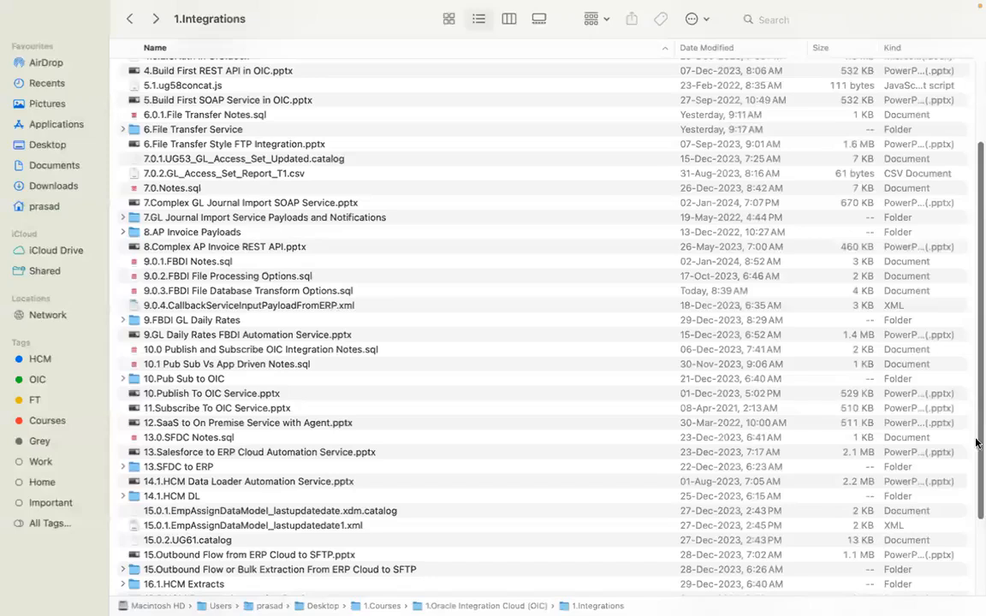
left_click(259, 451)
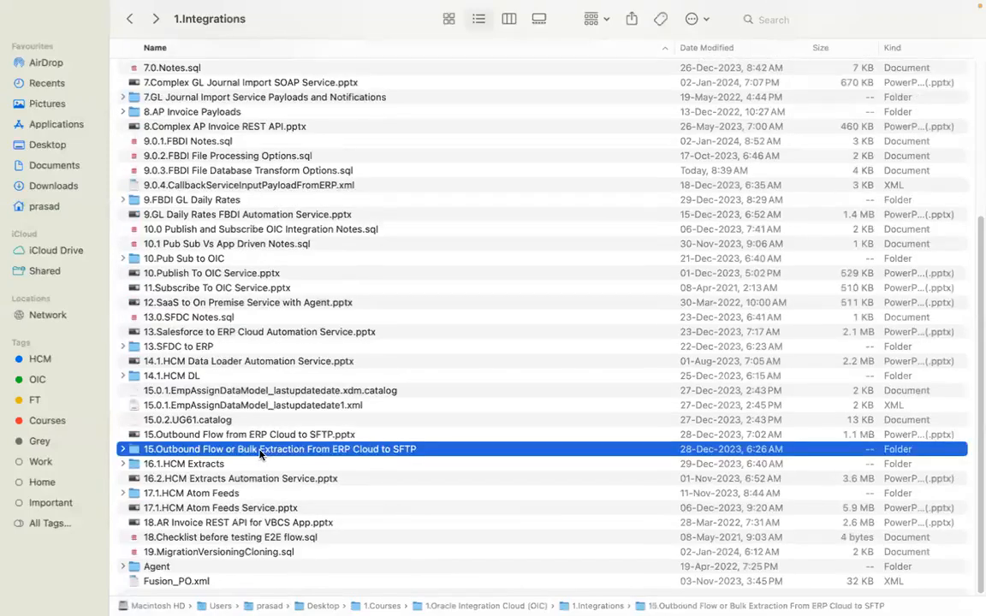
left_click_drag(674, 47, 542, 49)
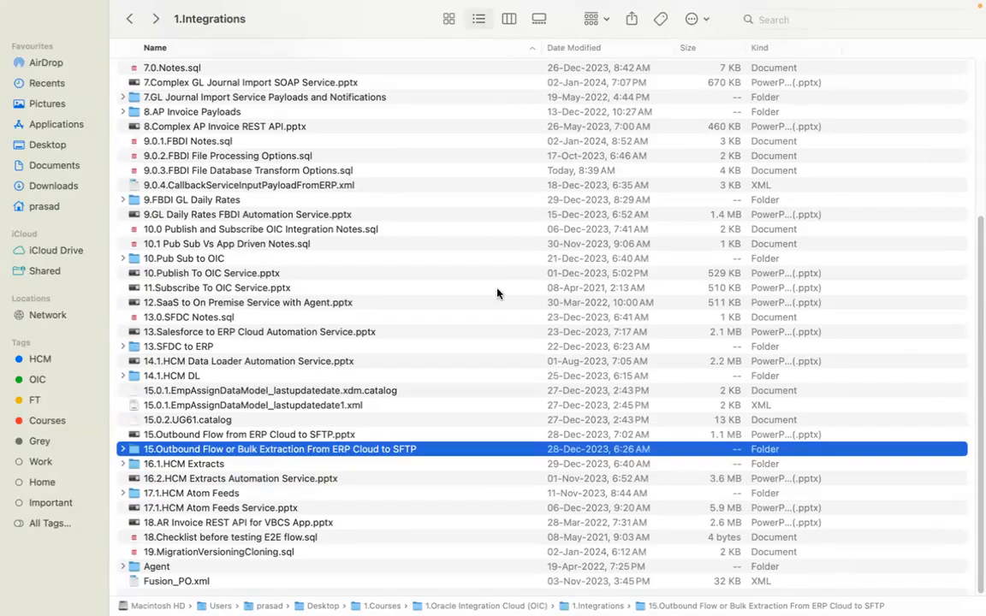
key("ctrl+Left")
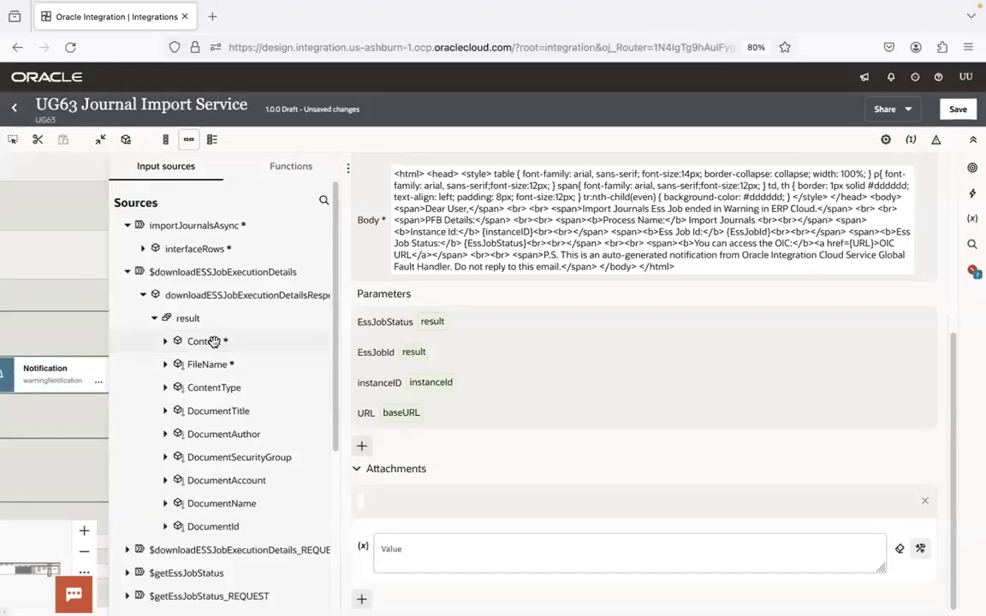
Set the attachment value to the downloadESSJobExecutionDetails result's Content and insert the decodeBase64ToReference function in front of it
left_click_drag(214, 341, 431, 561)
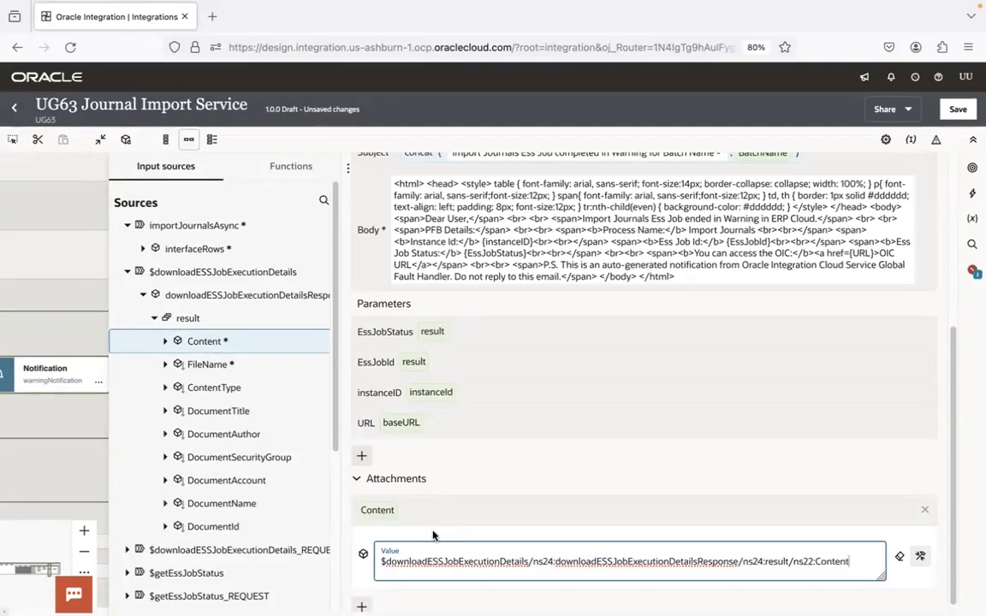
left_click(324, 200)
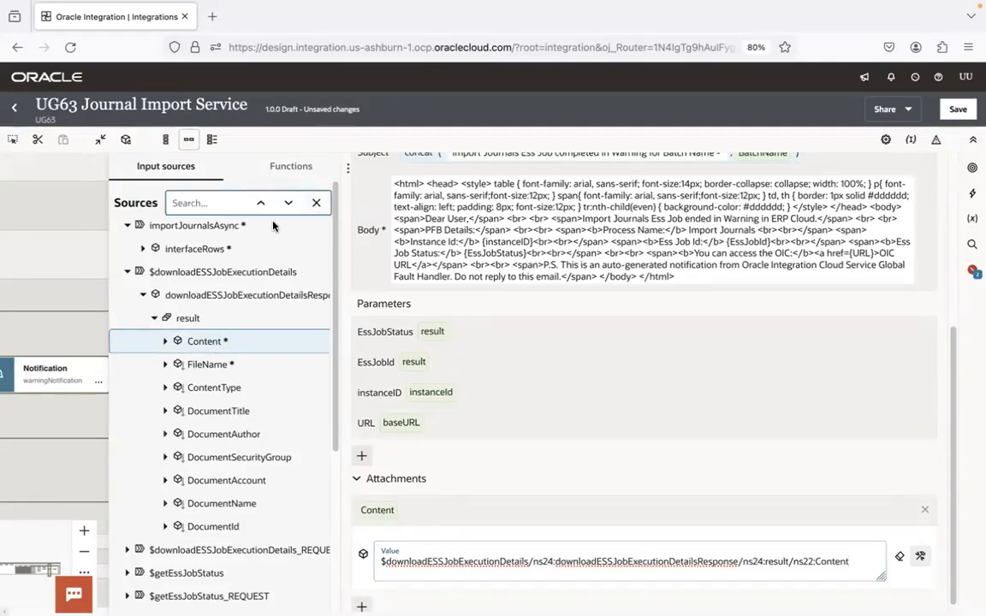
left_click(280, 167)
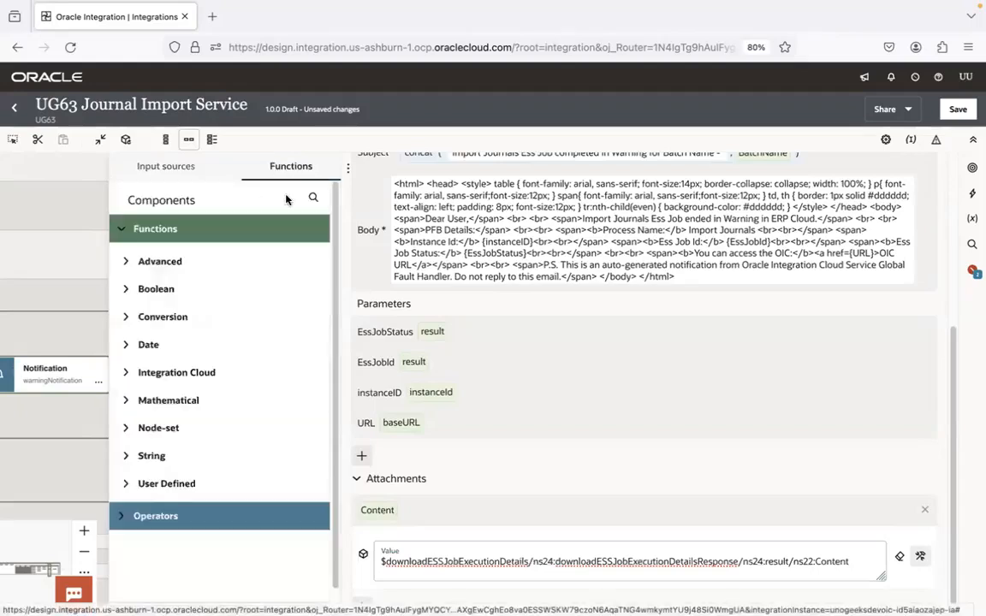
type("deco")
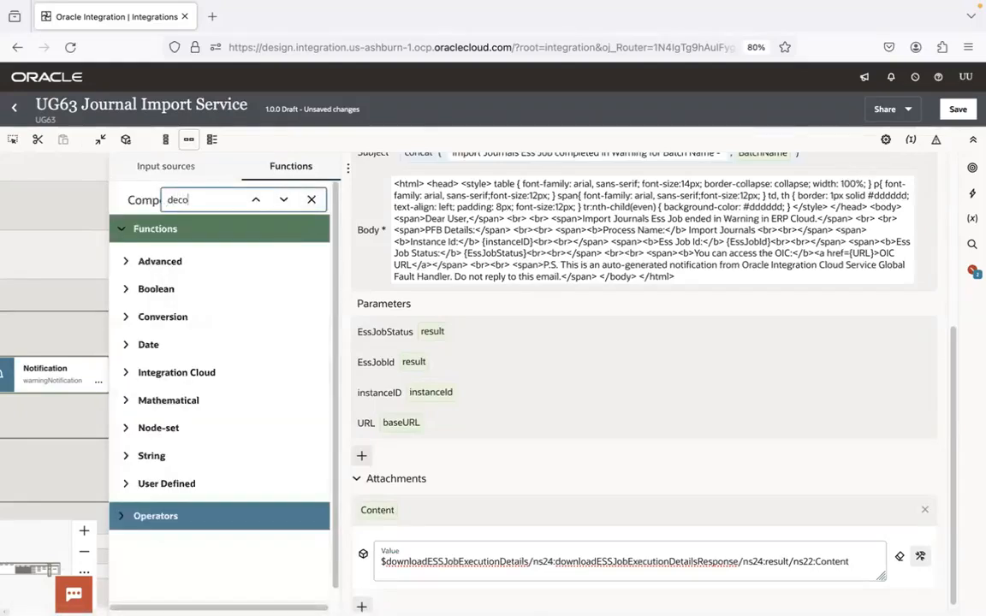
type("debase")
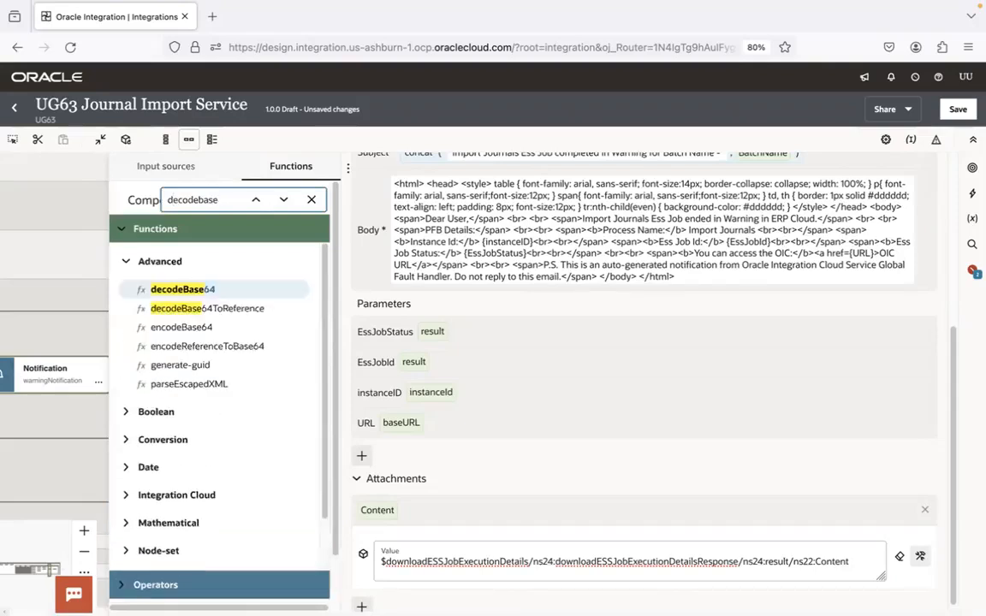
left_click(381, 565)
left_click_drag(381, 565, 379, 564)
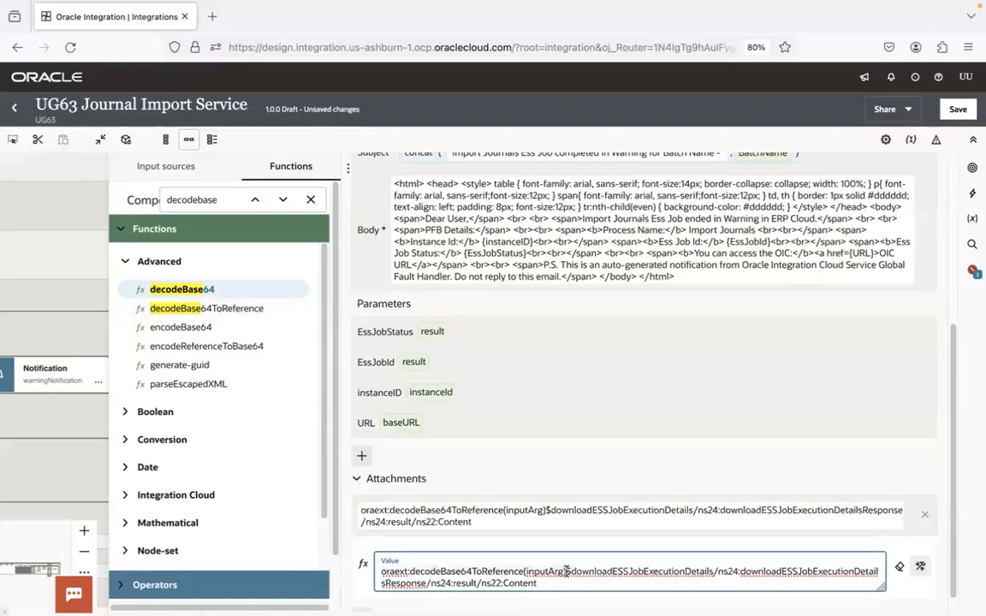
Replace the inputArg placeholder of decodeBase64ToReference in the attachment value with the downloadESSJobExecutionDetails result's Content path
key("super+BackSpace")
key("super+z")
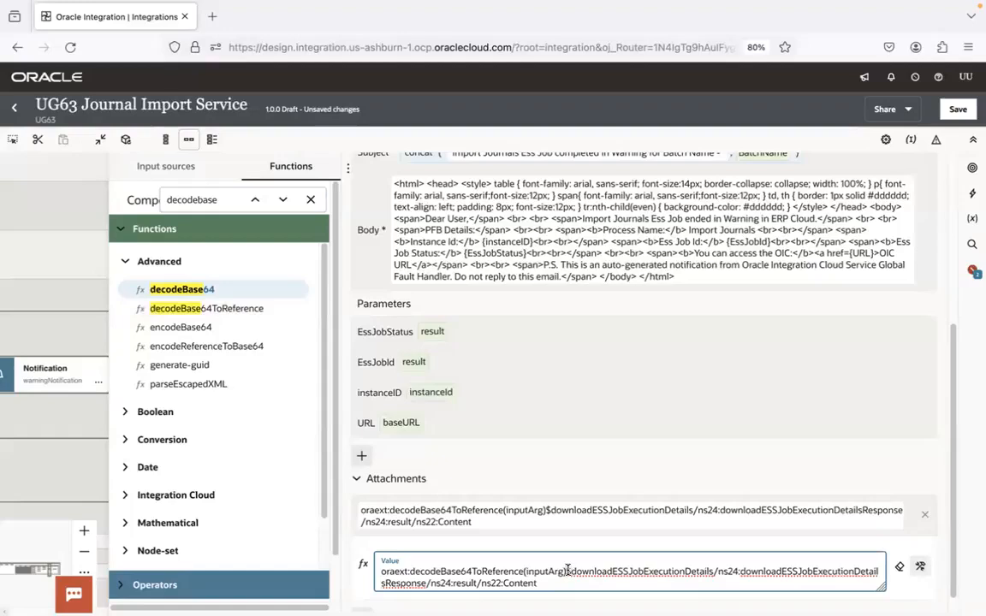
key("super+z")
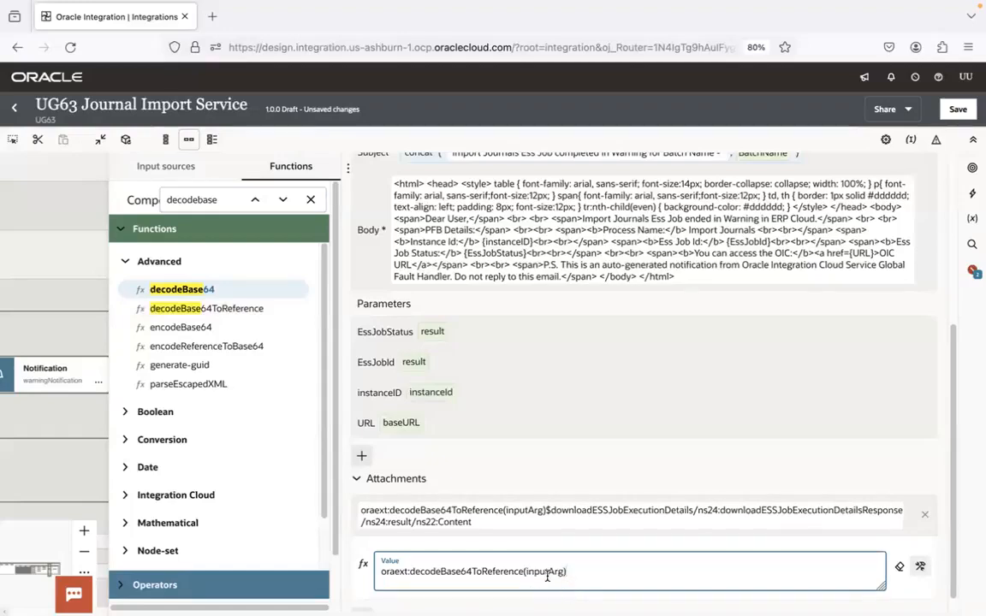
key("super+b")
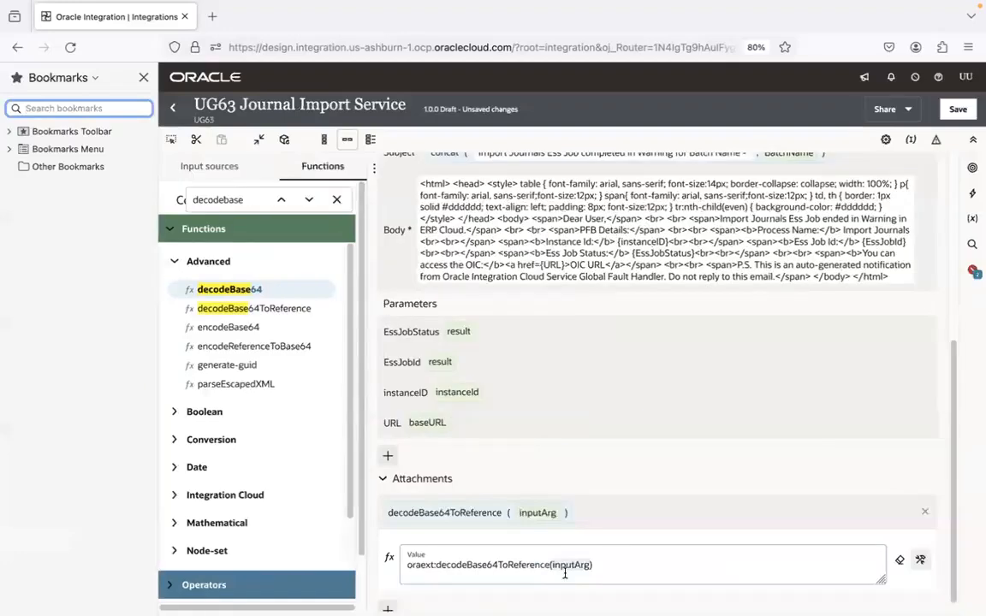
key("super+v")
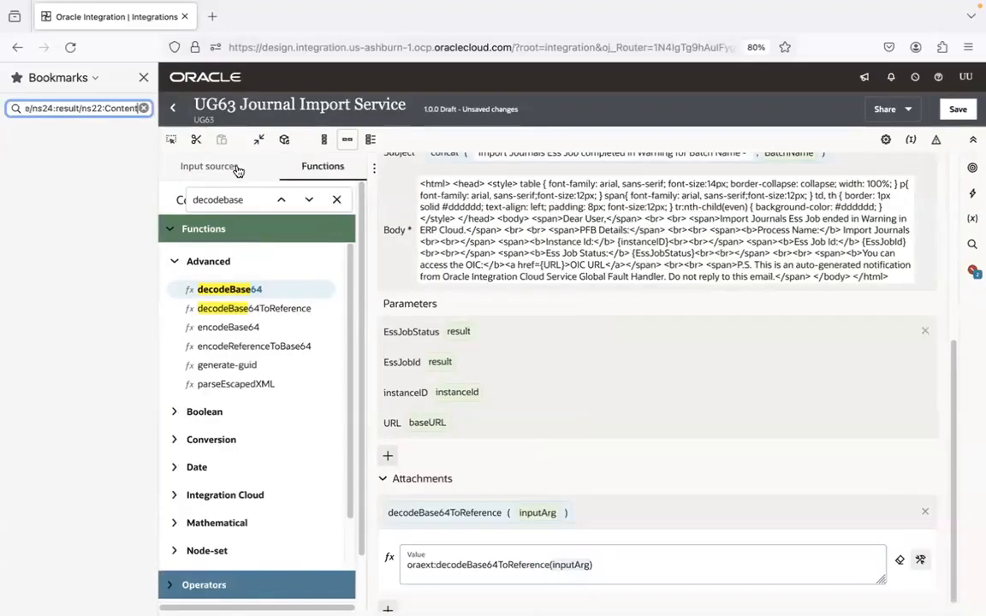
left_click(143, 78)
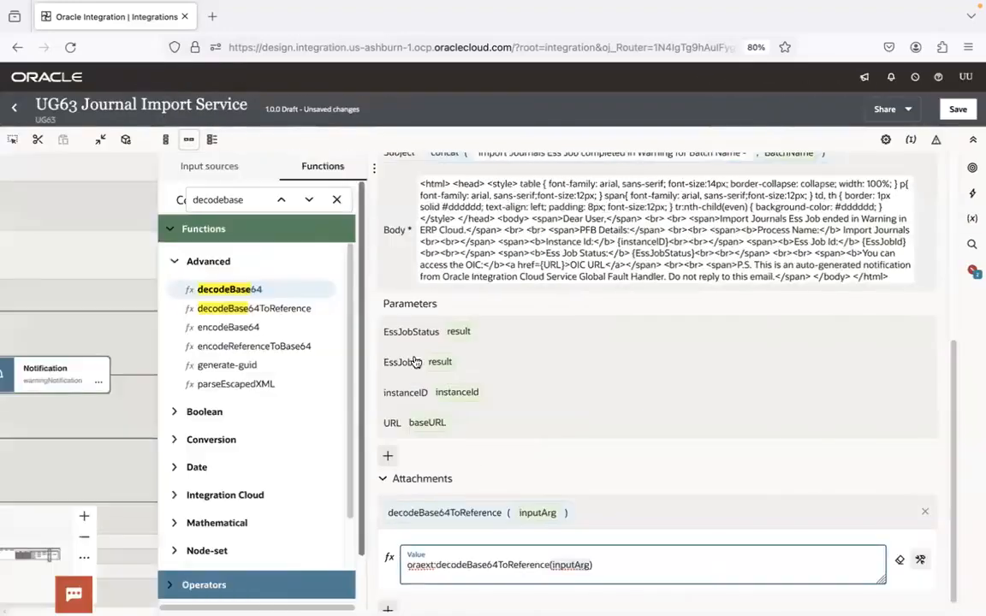
double_click(564, 575)
key("ctrl+v")
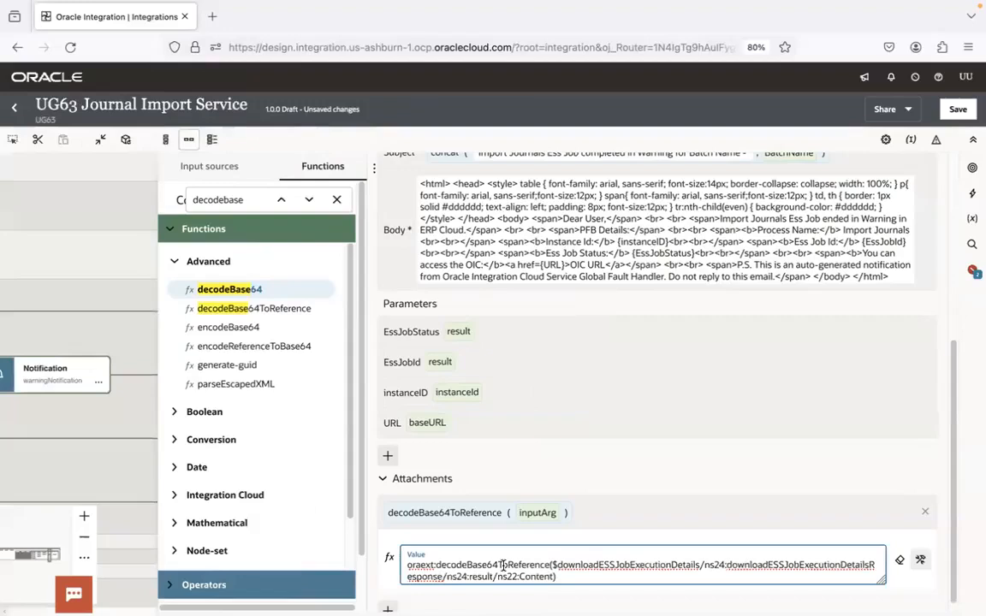
left_click(202, 166)
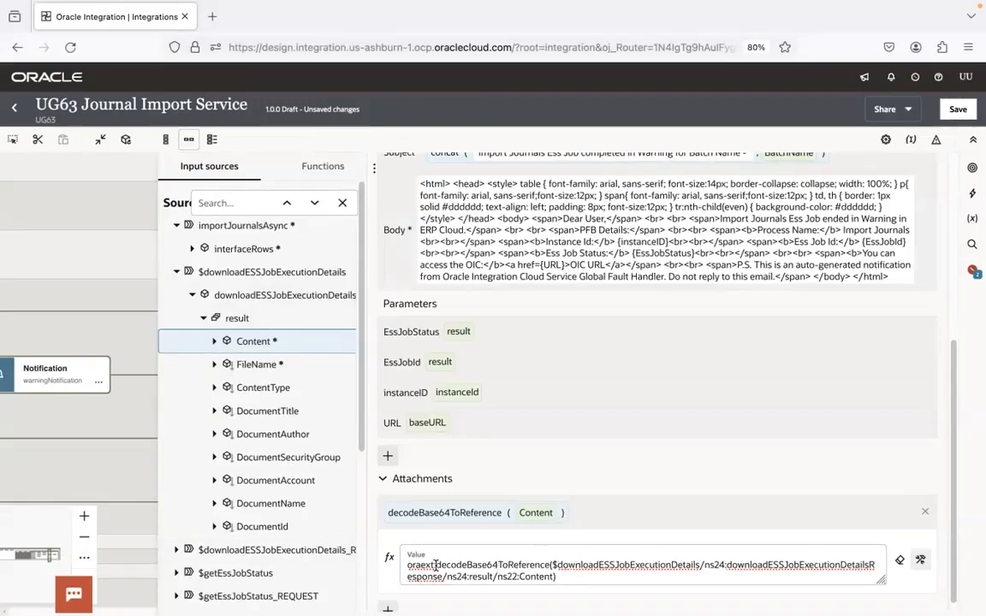
Review the attachment's decodeBase64ToReference expression, save the integration and dismiss the notification
left_click(624, 516)
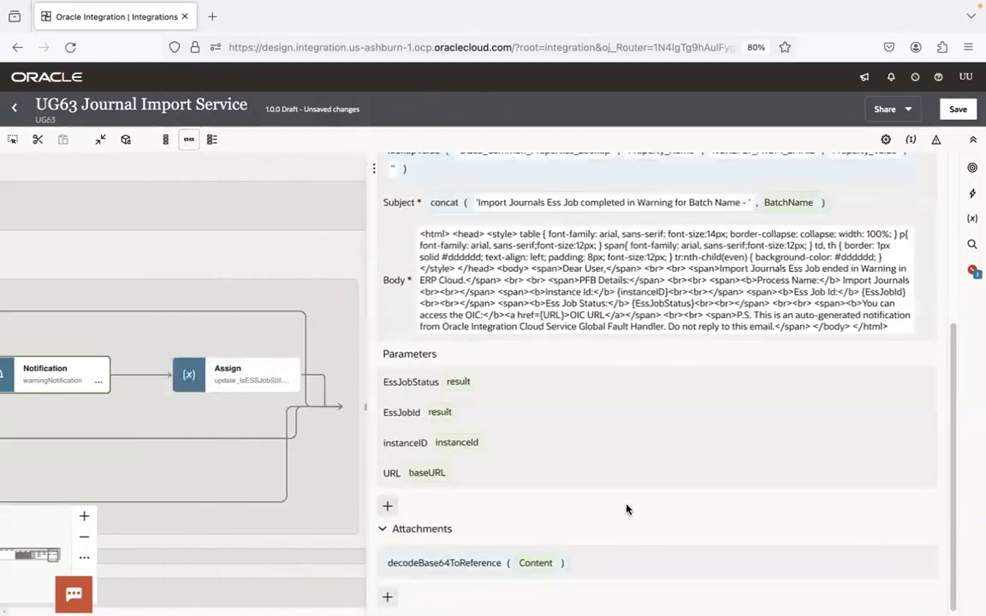
left_click(640, 566)
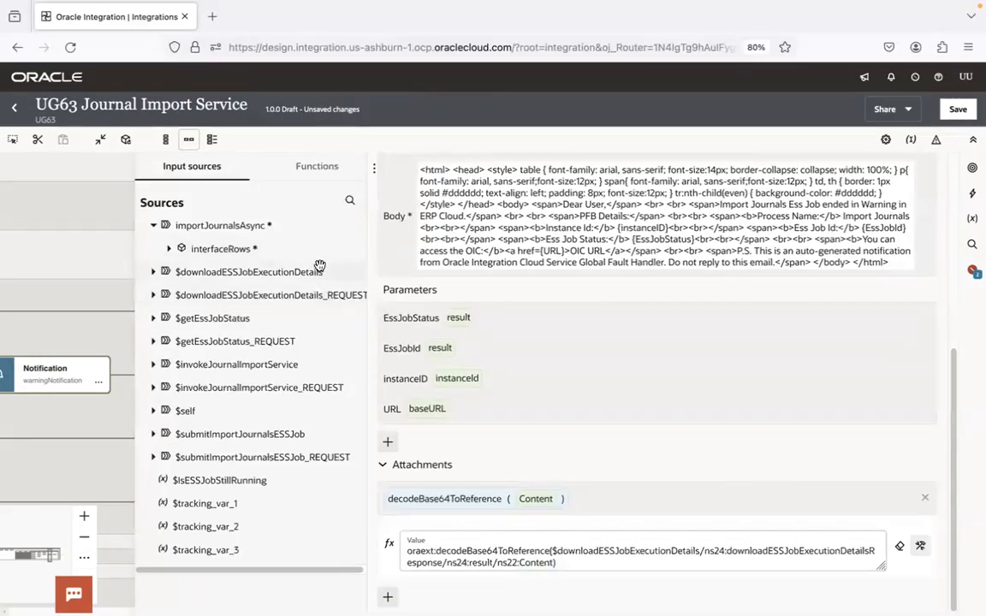
left_click(595, 490)
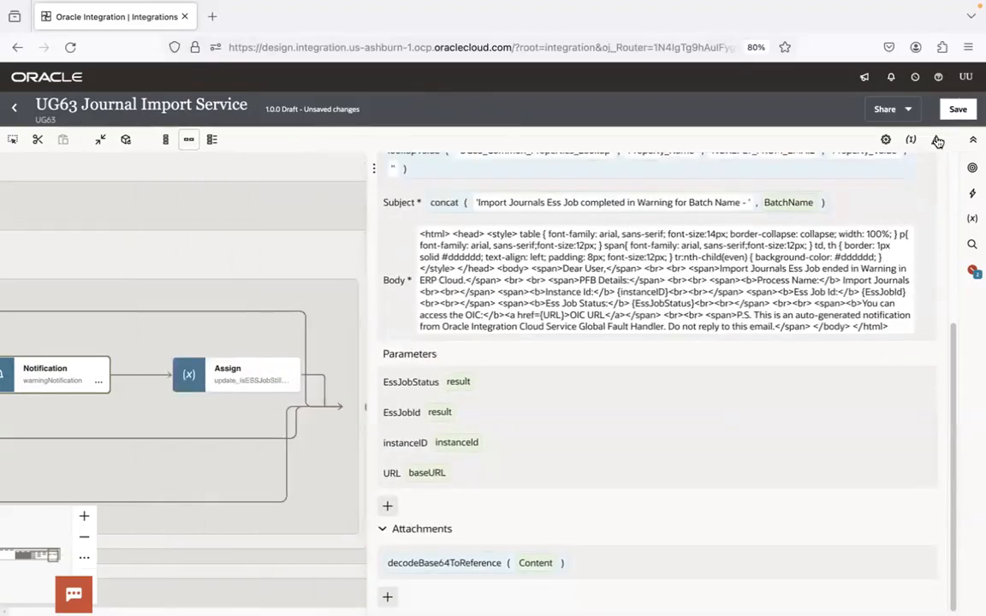
left_click(956, 110)
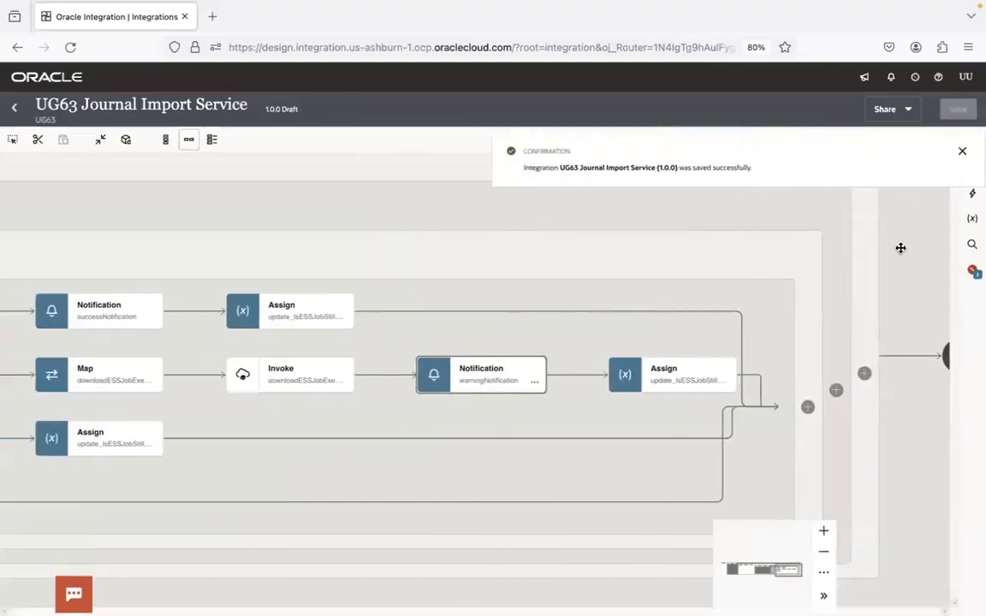
left_click_drag(899, 248, 911, 385)
left_click(962, 151)
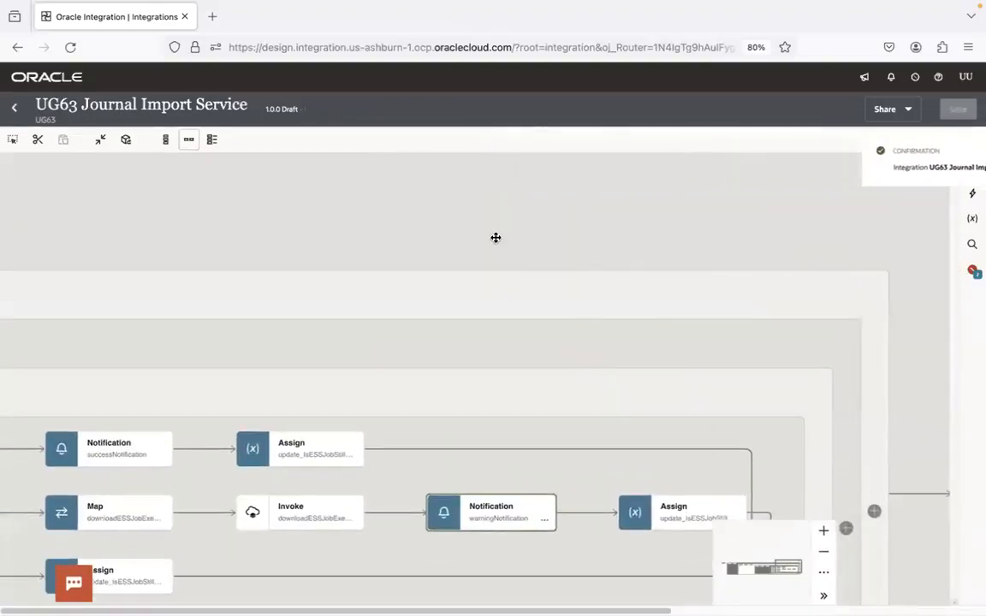
Assign BatchName, LedgerId and AccountingPeriodName as the integration's three business identifiers, with BatchName as the primary one, and save the integration
left_click_drag(496, 238, 905, 242)
left_click_drag(456, 224, 801, 213)
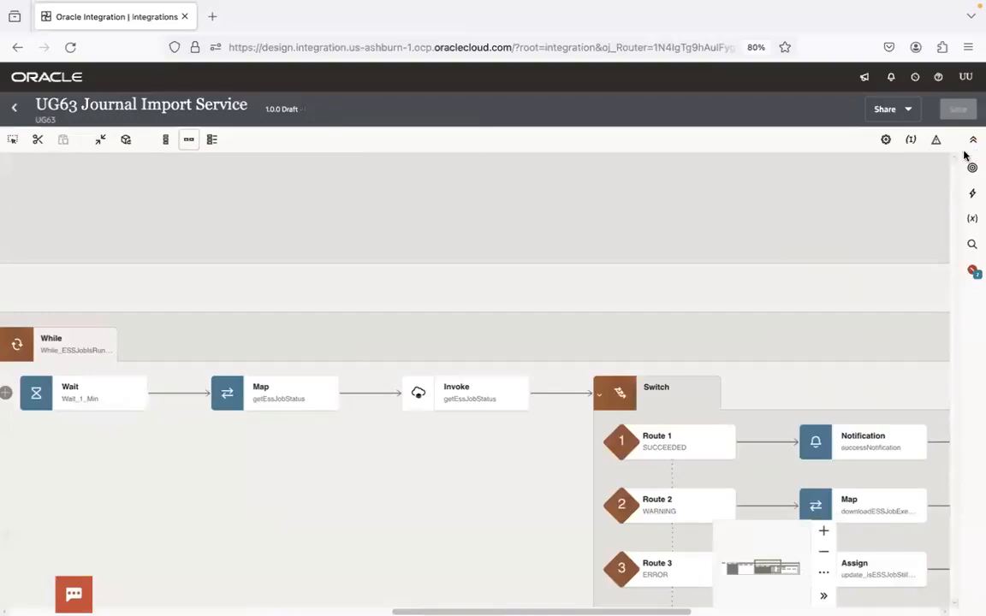
left_click(912, 142)
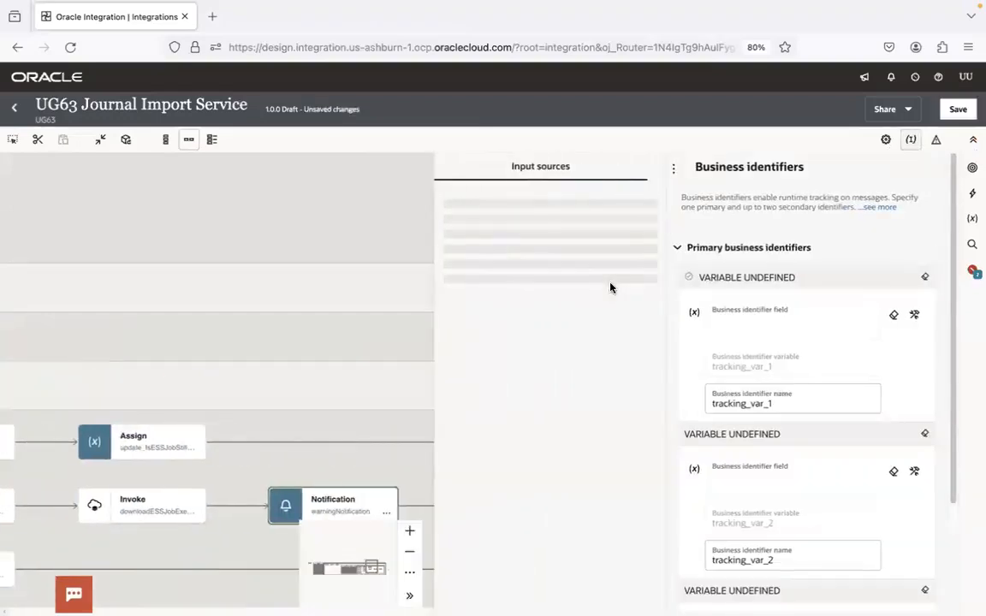
left_click(469, 249)
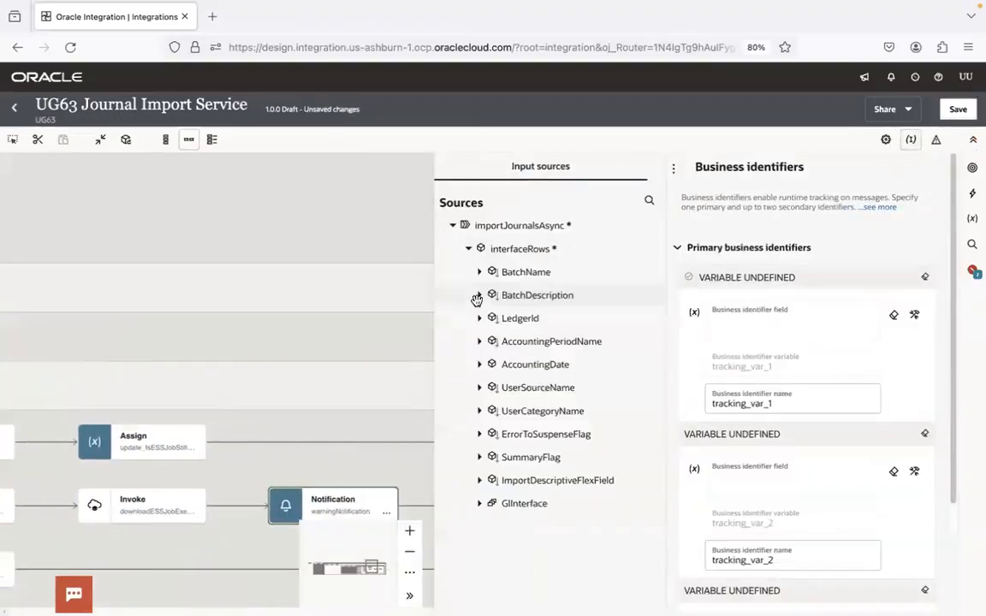
left_click_drag(501, 273, 733, 334)
left_click_drag(528, 319, 788, 508)
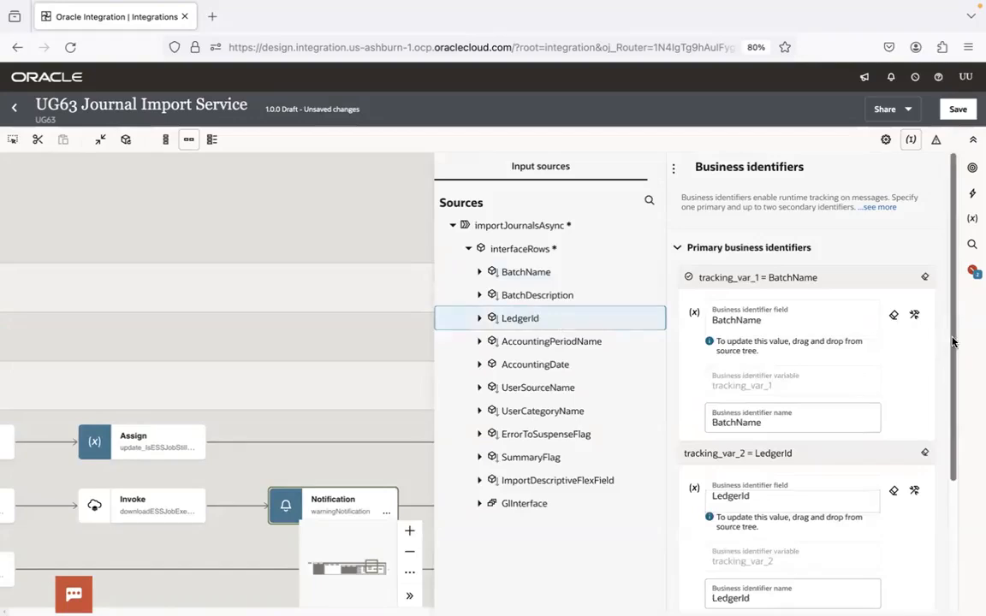
scroll(951, 402, "down", 4)
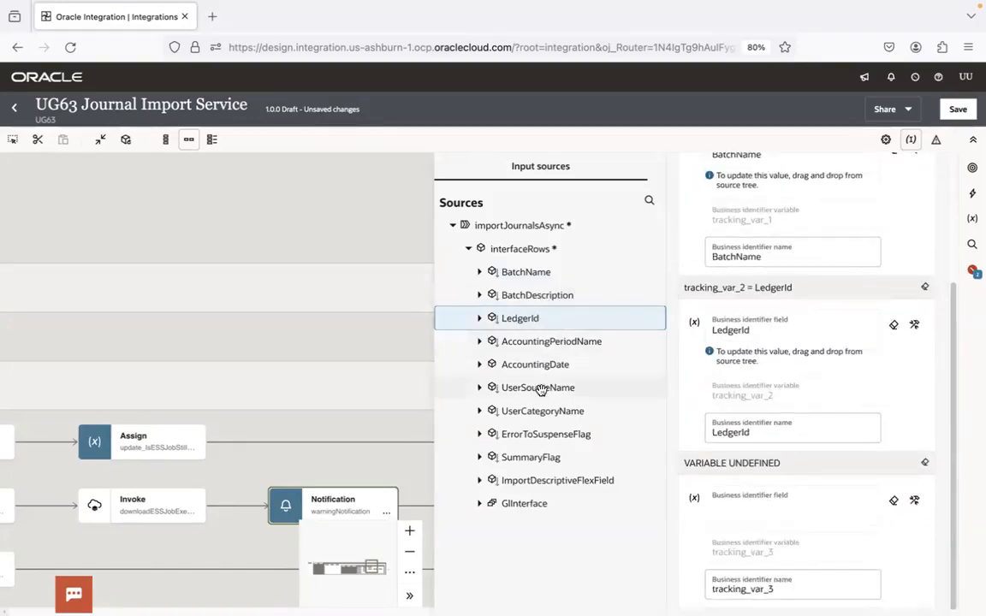
left_click_drag(550, 342, 741, 510)
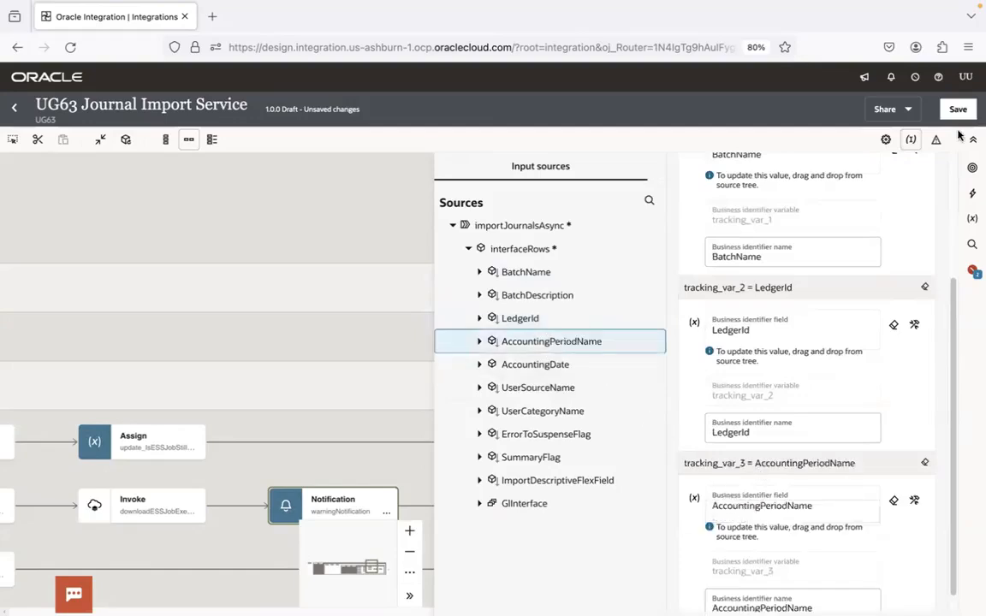
left_click(958, 109)
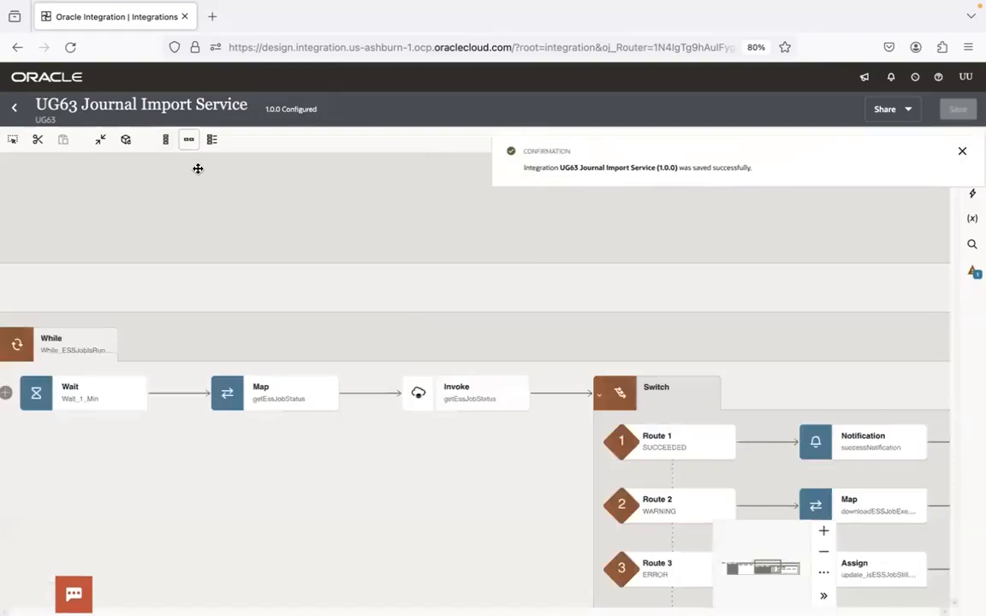
Return to the UG63 project, open the UG63 ERP Conn connection and test it
left_click(14, 108)
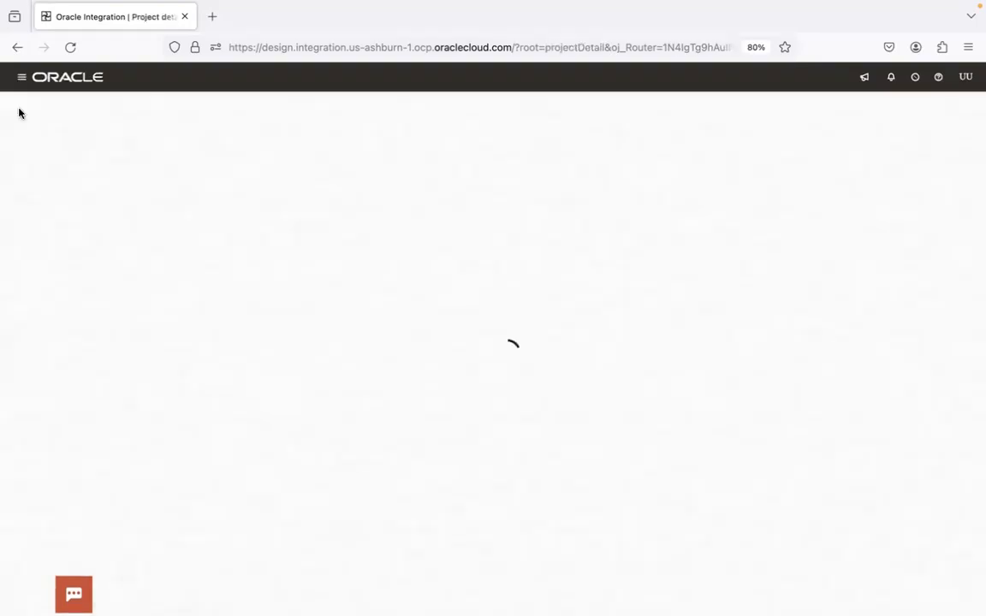
left_click(257, 589)
key("ctrl+Right")
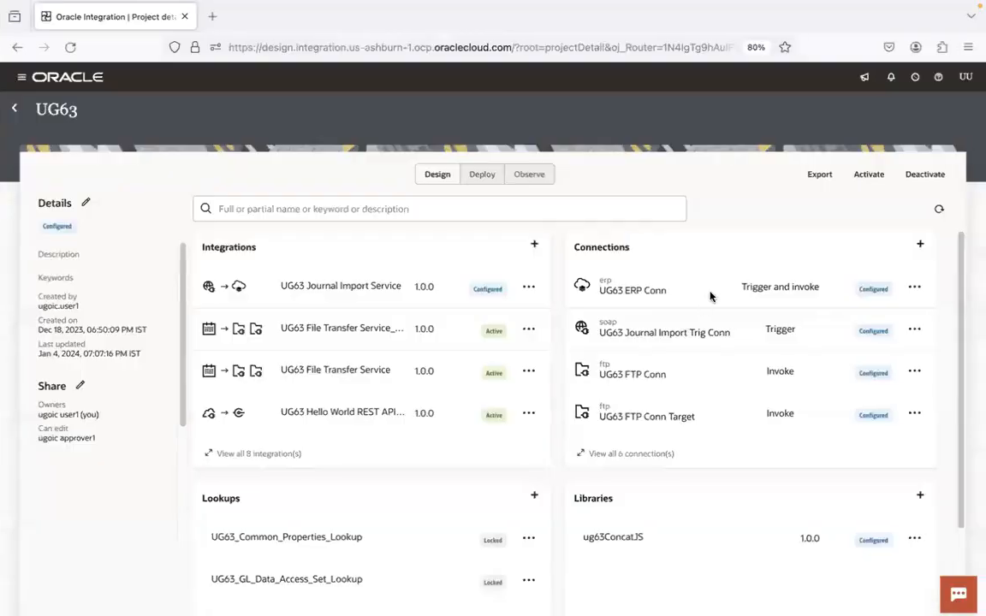
left_click(655, 292)
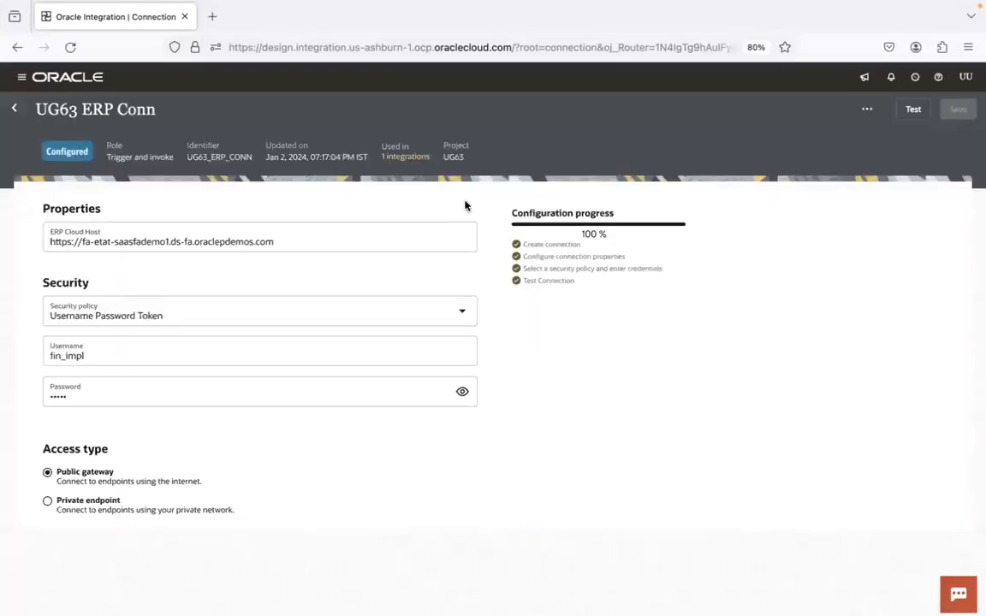
left_click(913, 109)
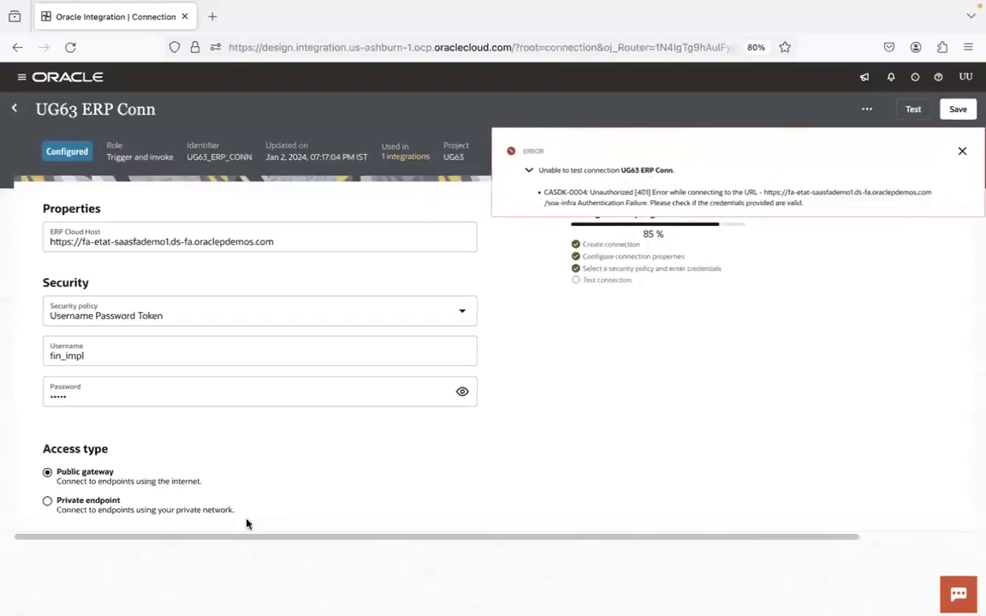
Switch to Chrome, open the Fusion Cloud Instance Details spreadsheet and look through the listed instance links and credentials
left_click(160, 582)
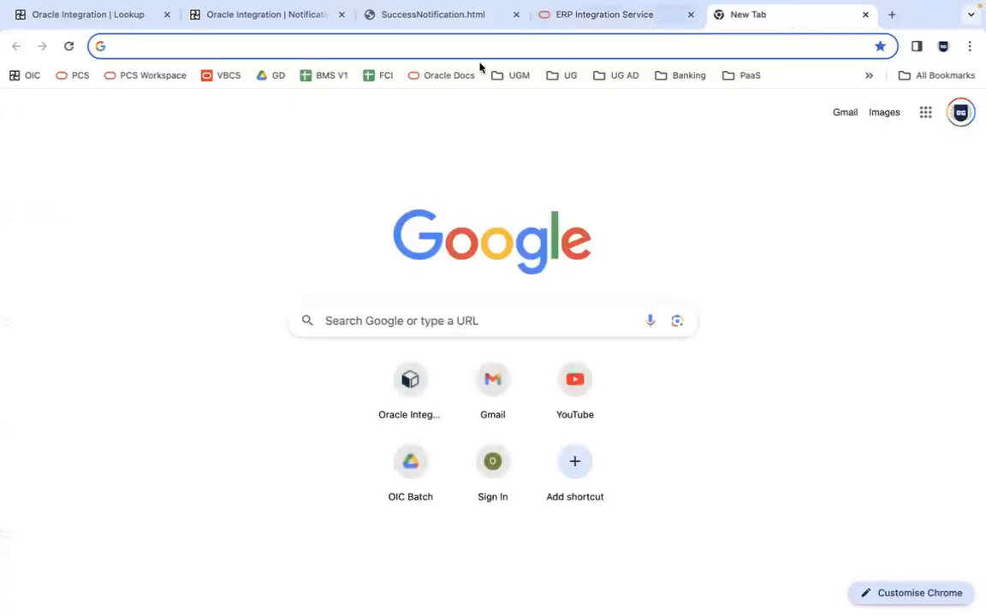
left_click(383, 77)
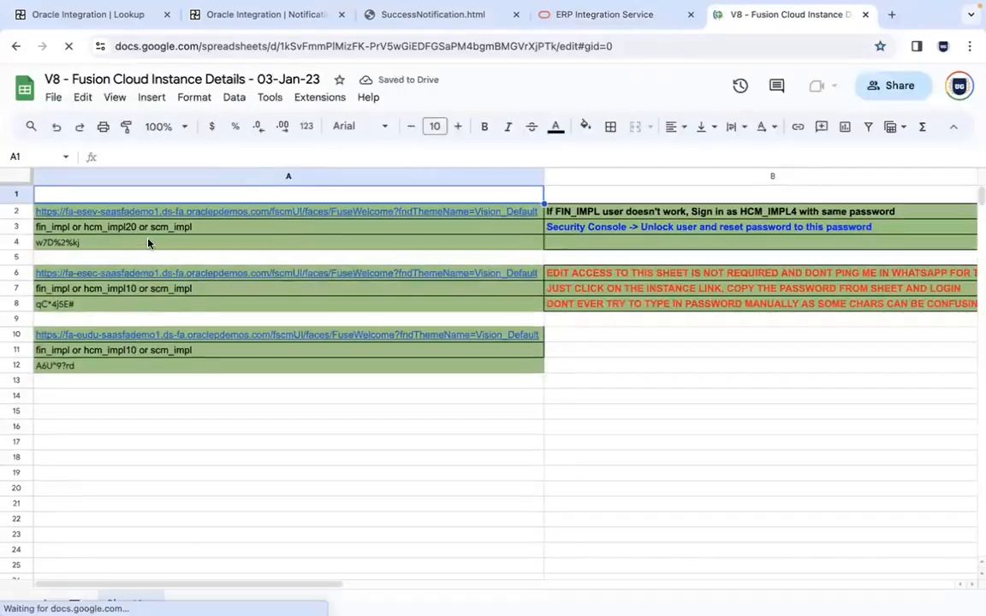
left_click(126, 307)
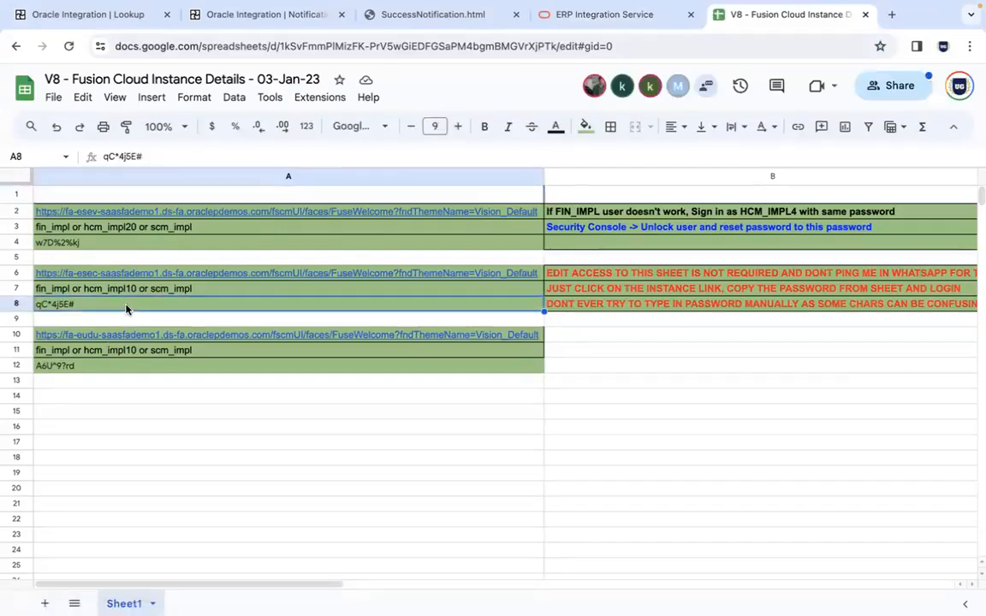
left_click(181, 214)
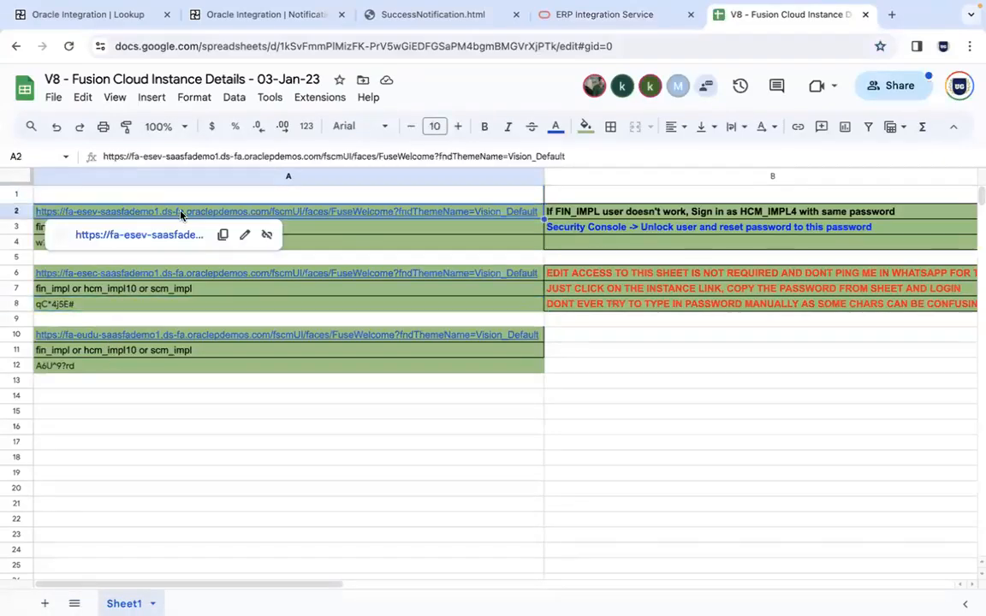
left_click(314, 241)
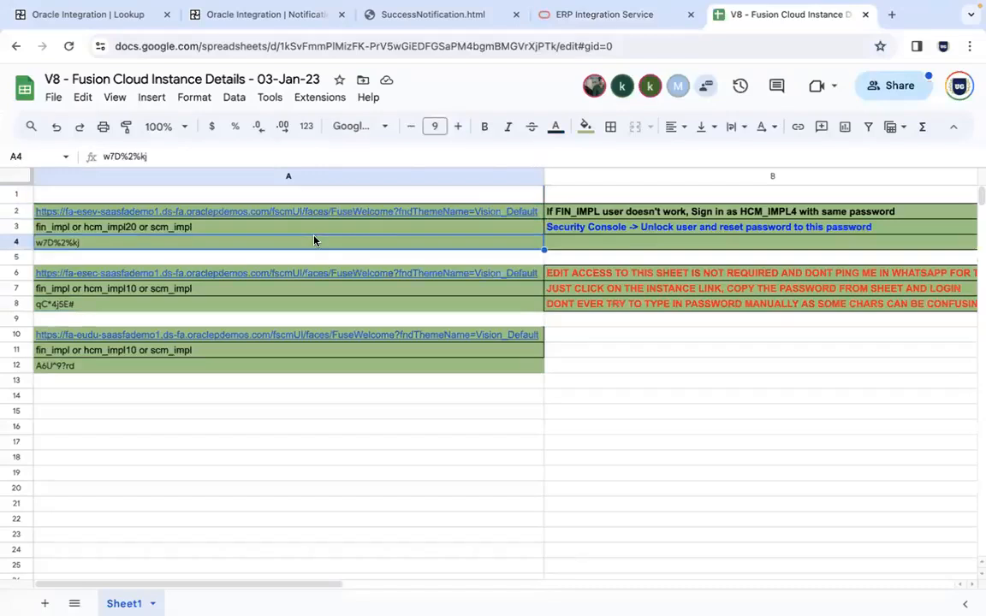
left_click(212, 274)
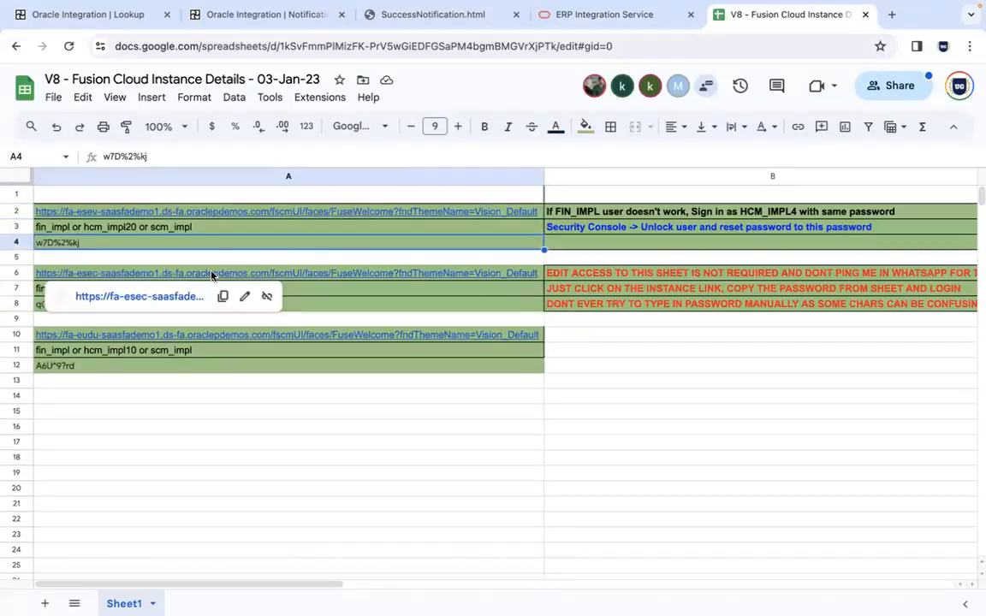
left_click(290, 367)
Open the fa-eudu instance link in a new tab and copy that instance's password from the spreadsheet
left_click(251, 335)
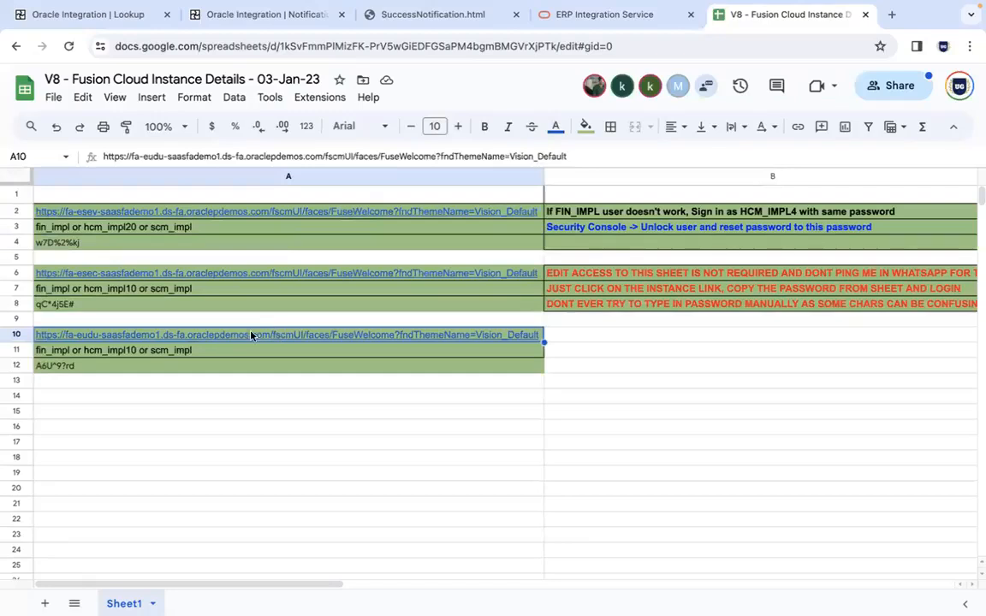
left_click(180, 357)
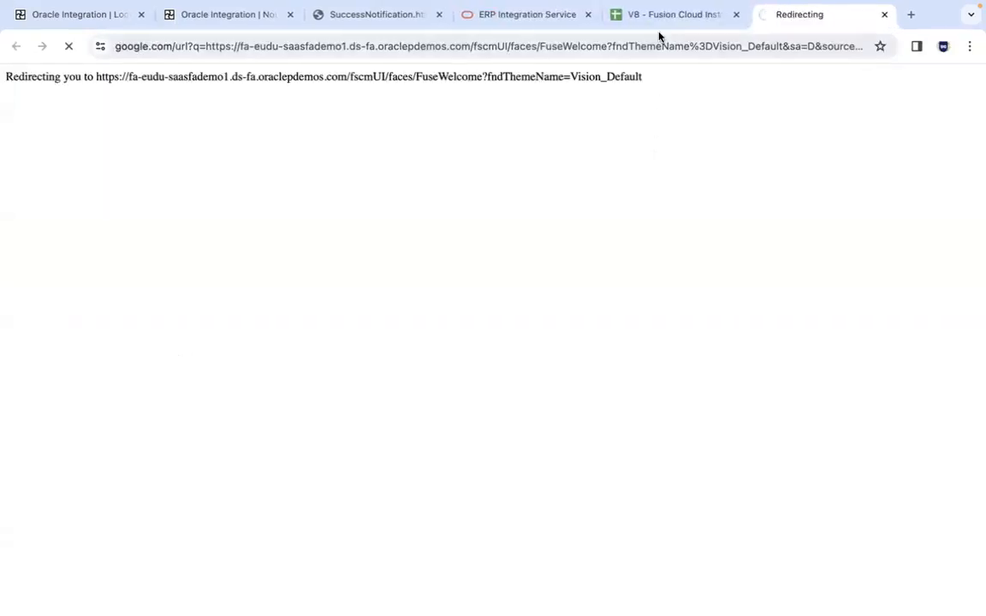
left_click(659, 31)
left_click(214, 364)
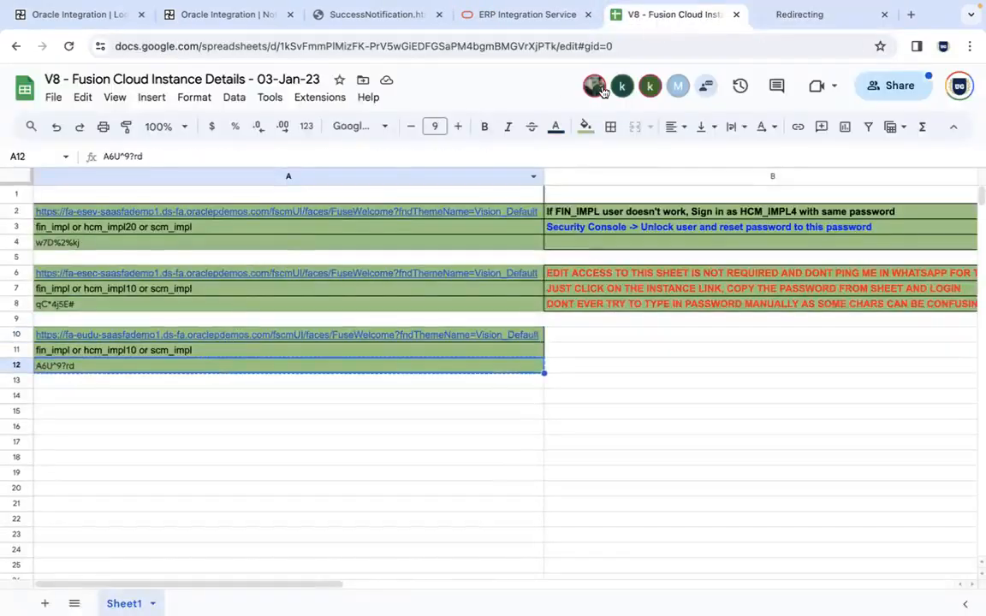
Enter the copied account password on the Oracle Applications Cloud sign-in page and sign in
left_click(791, 13)
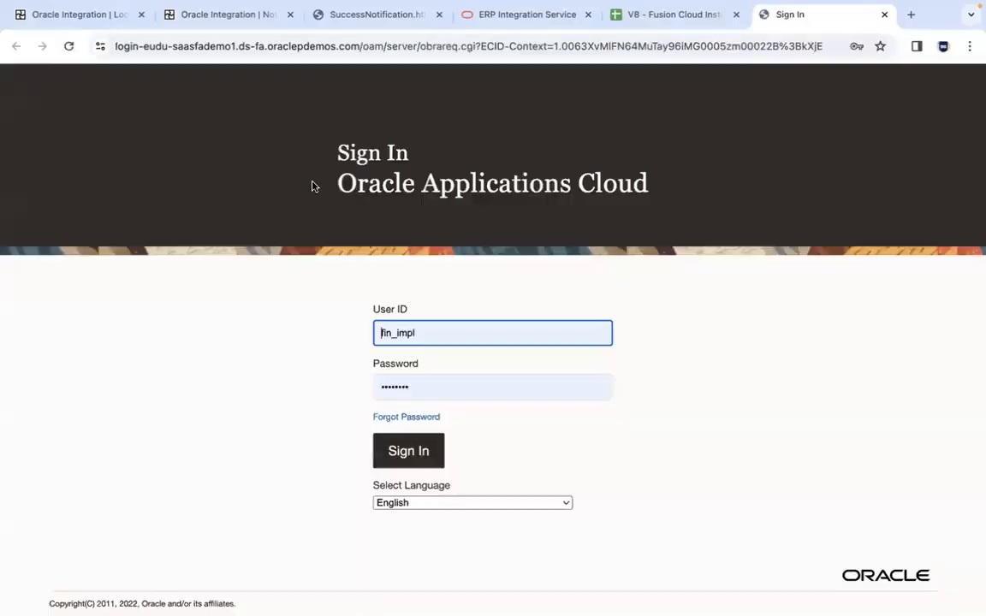
left_click(415, 387)
key("Return")
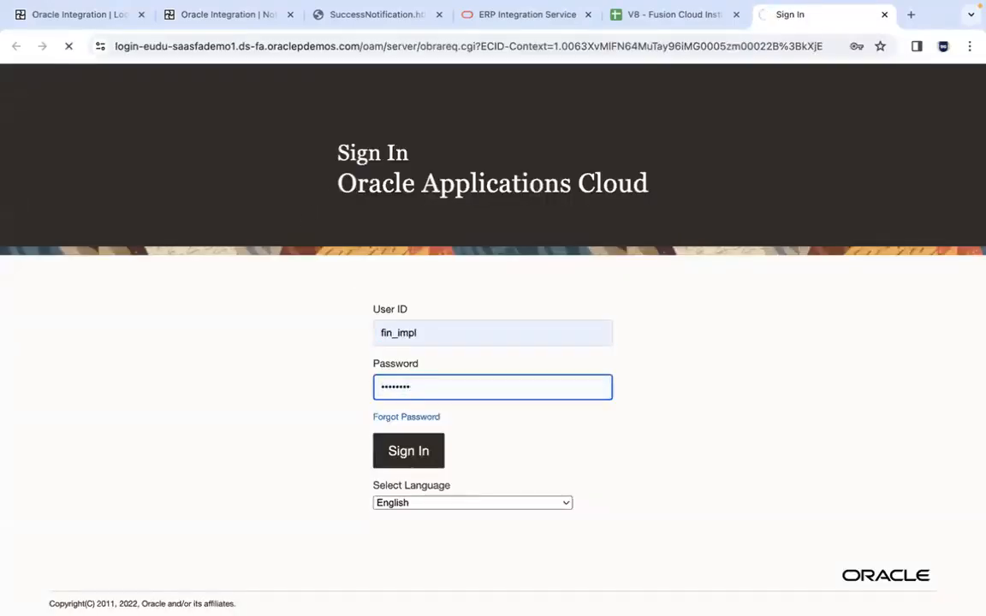
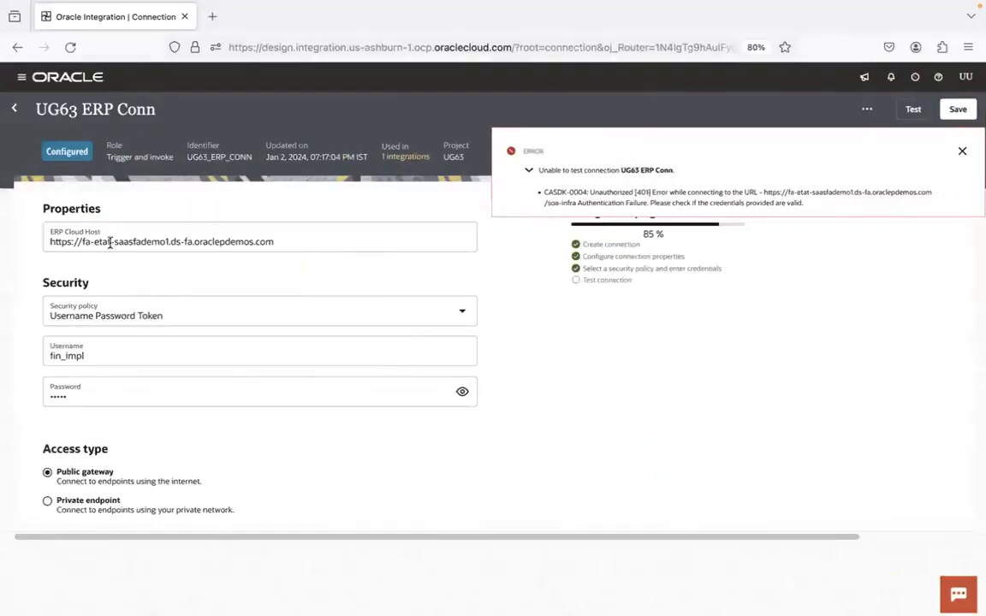
Change the ERP Cloud Host of UG63 ERP Conn to the fa-eudu instance, enter that instance's account password and test the connection
left_click(109, 242)
key("BackSpace")
key("BackSpace")
key("BackSpace")
type("udu")
key("Tab")
left_click(92, 396)
type("•••")
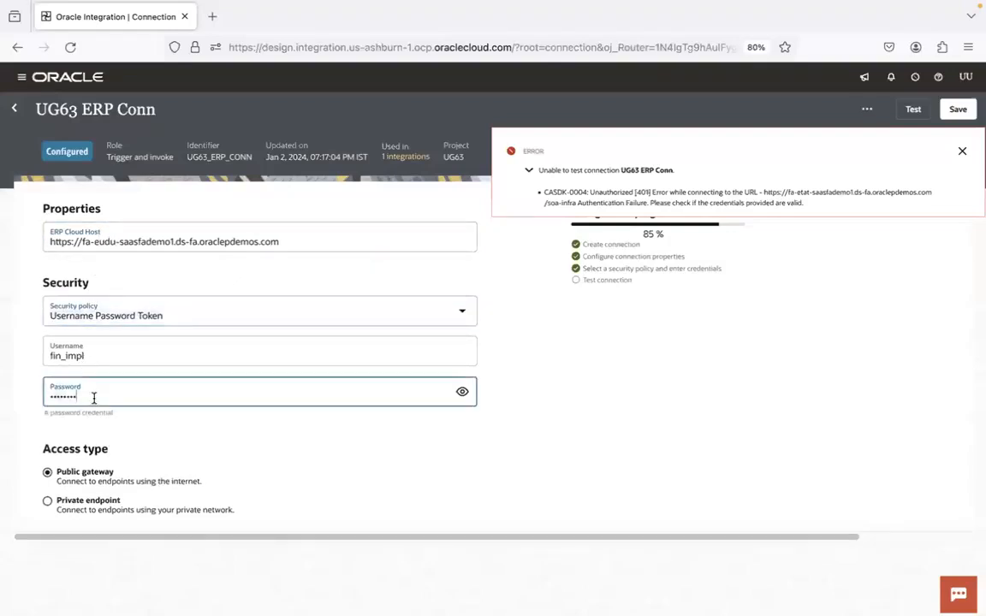
left_click(912, 109)
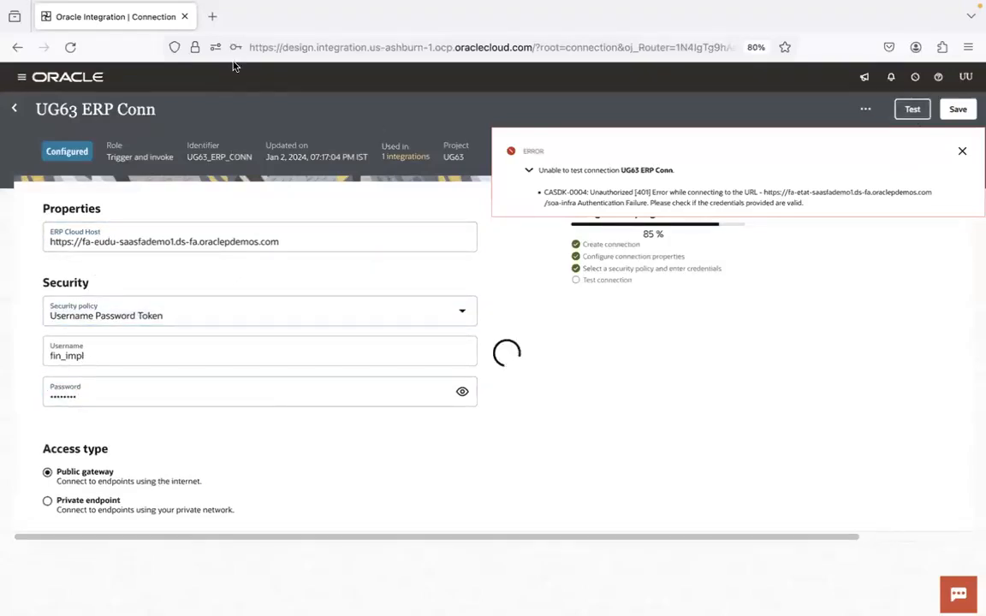
Open Oracle Integration in a second tab and open the UG63 Journal Import Trig Conn connection of the UG63 project
left_click(212, 16)
left_click(37, 75)
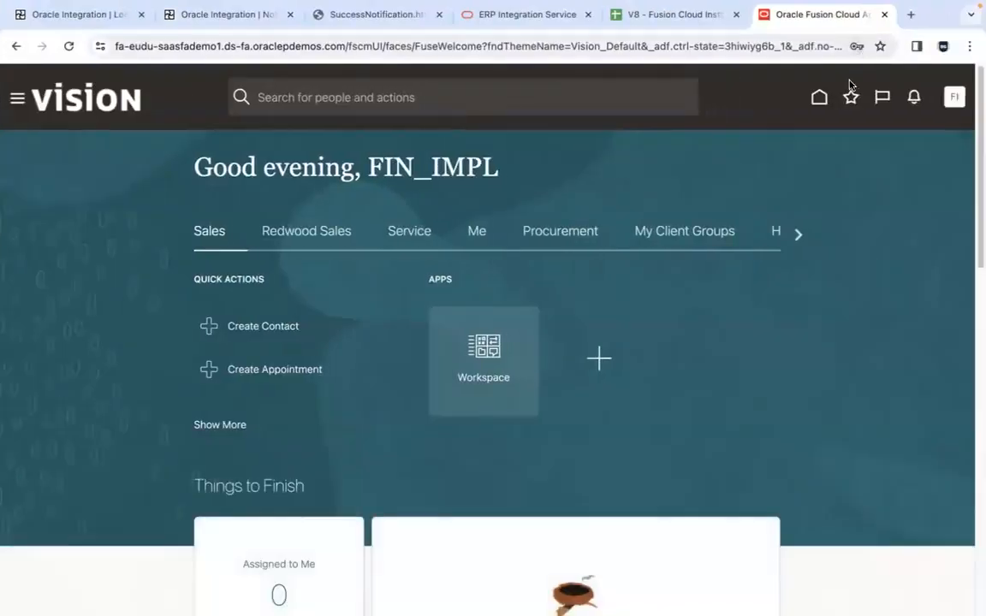
left_click(856, 46)
left_click(834, 269)
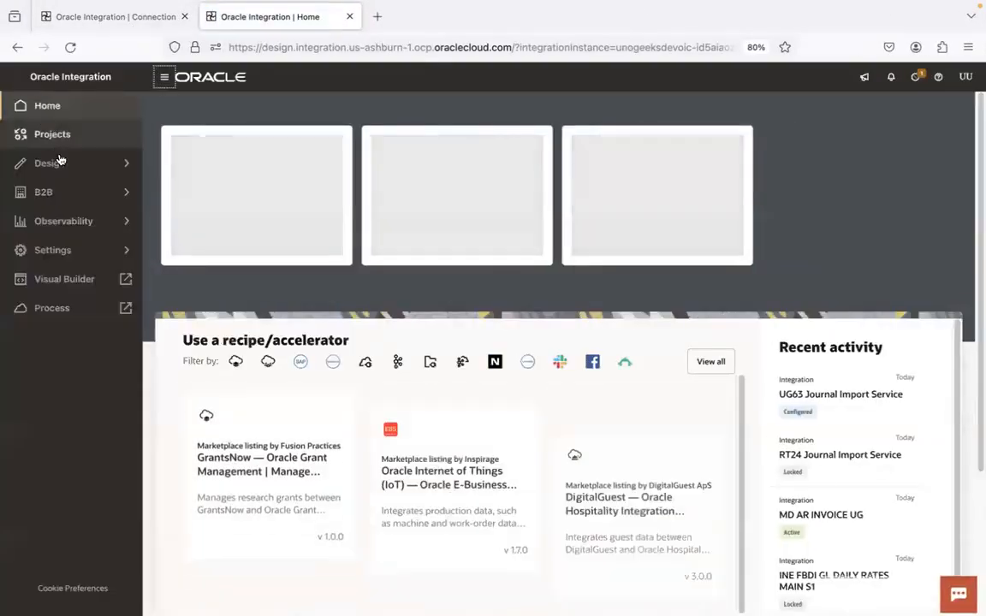
left_click(77, 136)
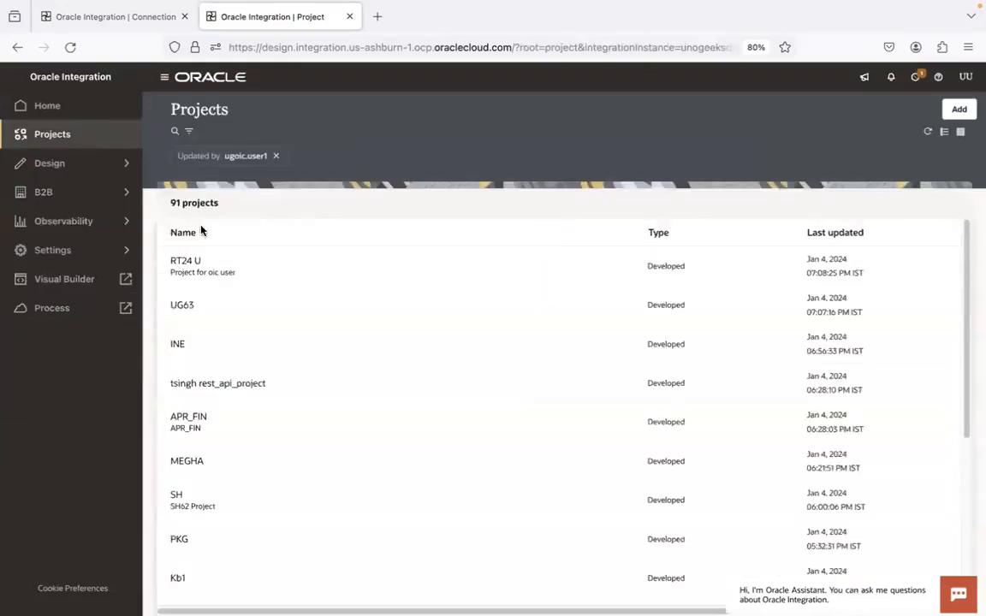
left_click(183, 305)
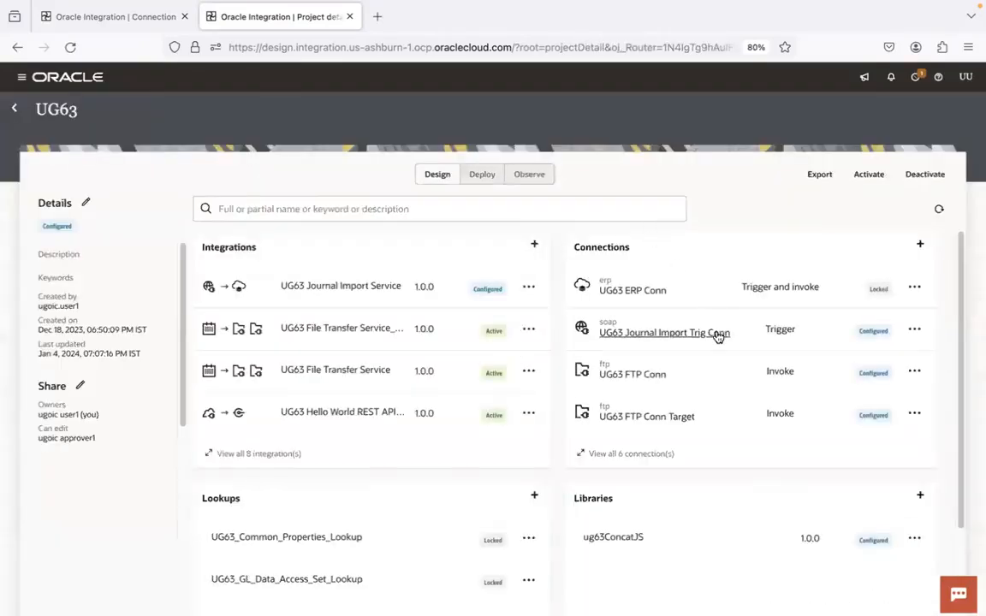
left_click(718, 335)
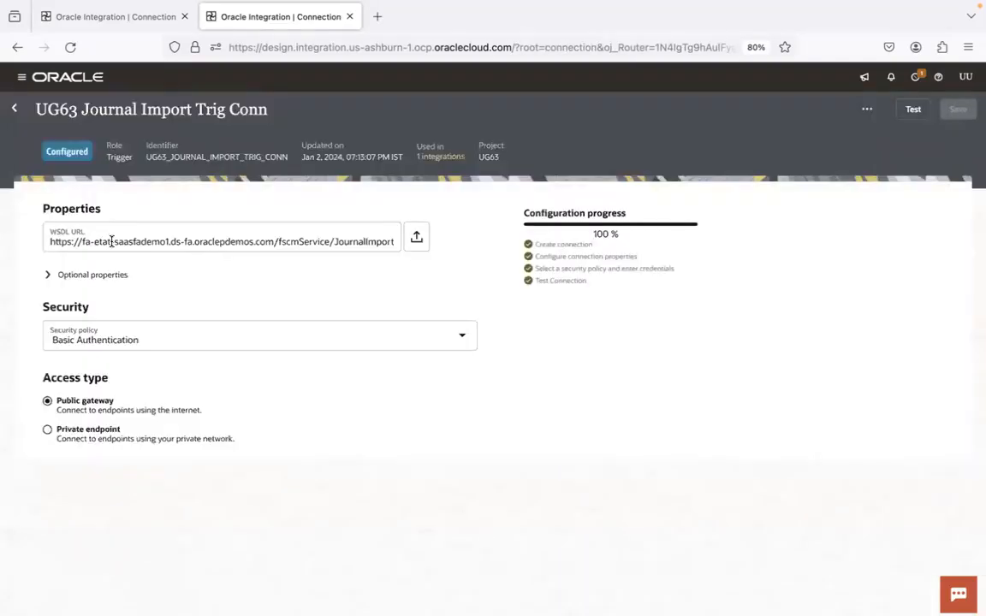
Change the WSDL URL host of UG63 Journal Import Trig Conn to fa-eudu, test the connection and save it on exit
key("BackSpace")
key("BackSpace")
key("BackSpace")
type("udu")
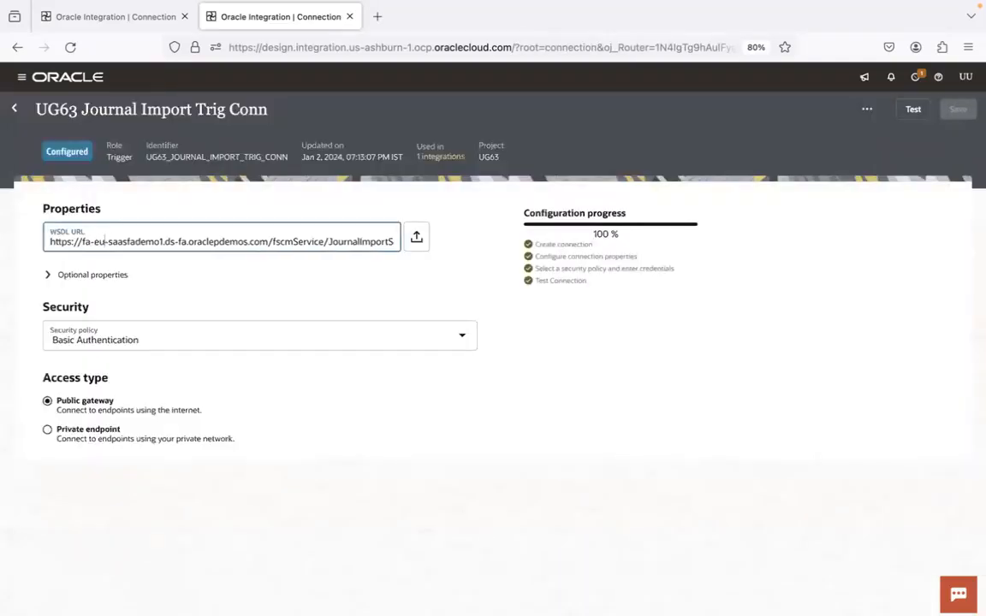
left_click(913, 108)
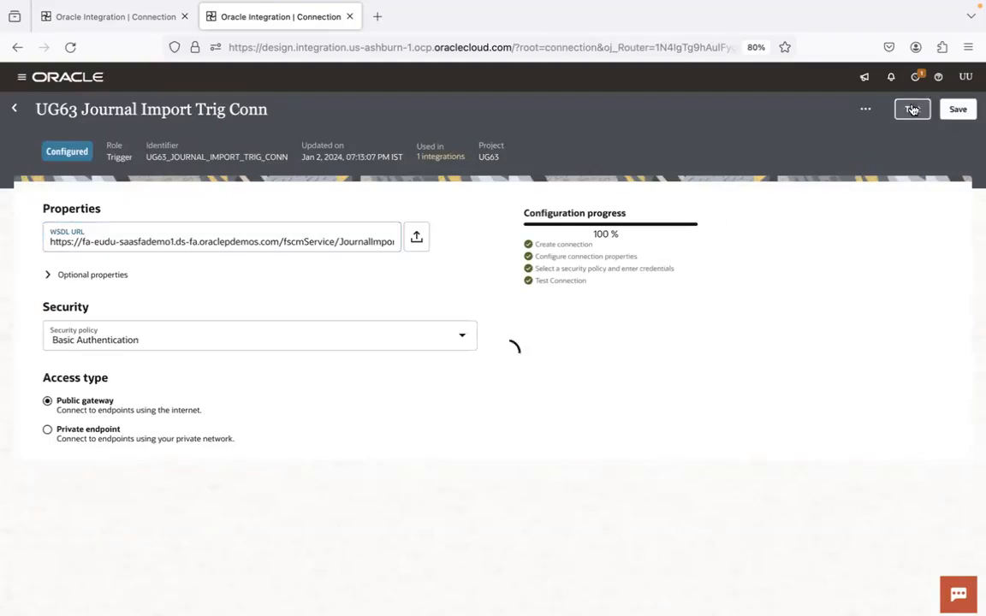
left_click(546, 418)
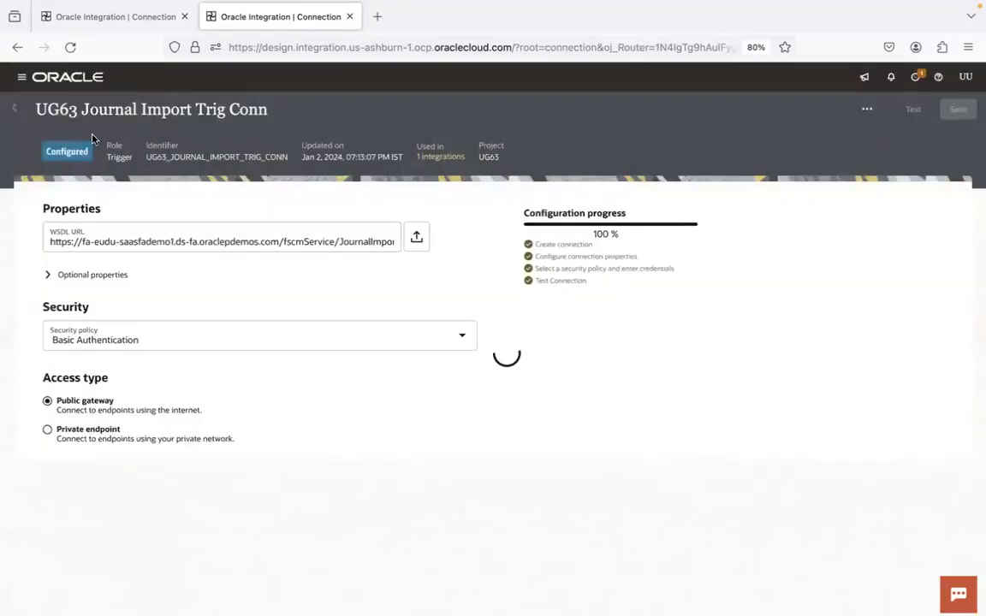
left_click(16, 109)
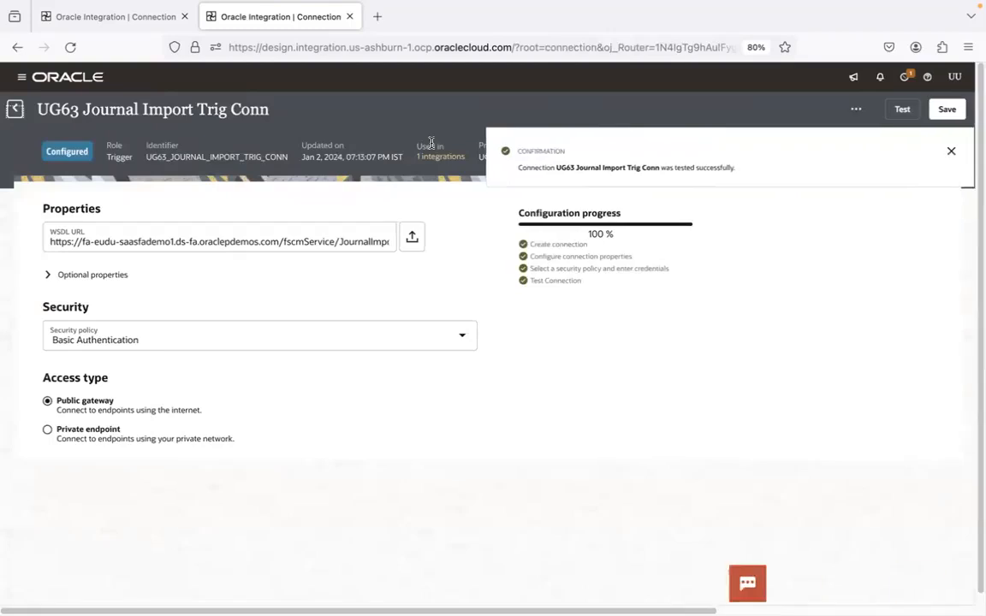
left_click(953, 591)
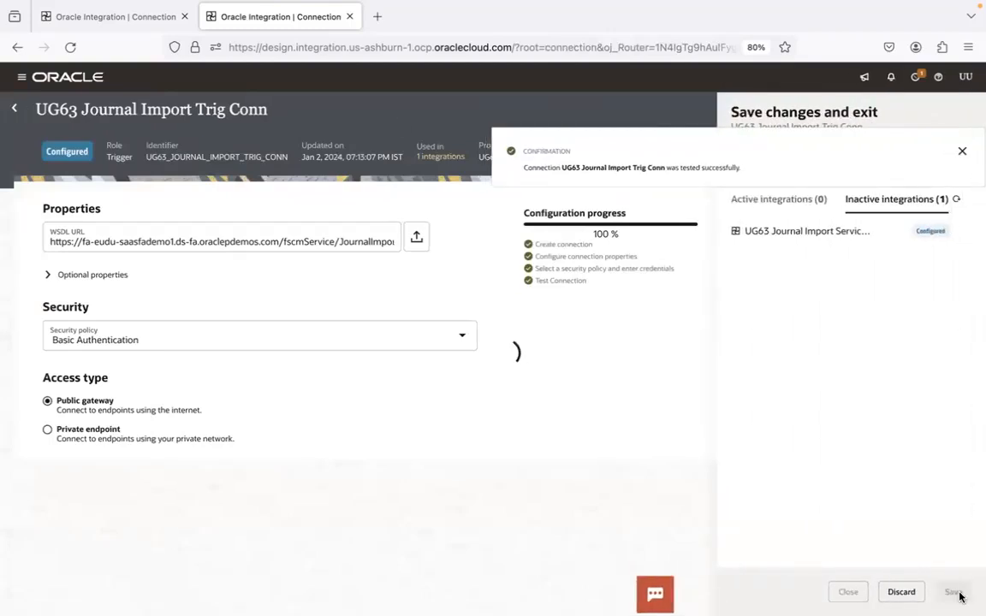
Check the running UG63 ERP Conn test and refresh the metadata of UG63 Journal Import Trig Conn
left_click(129, 16)
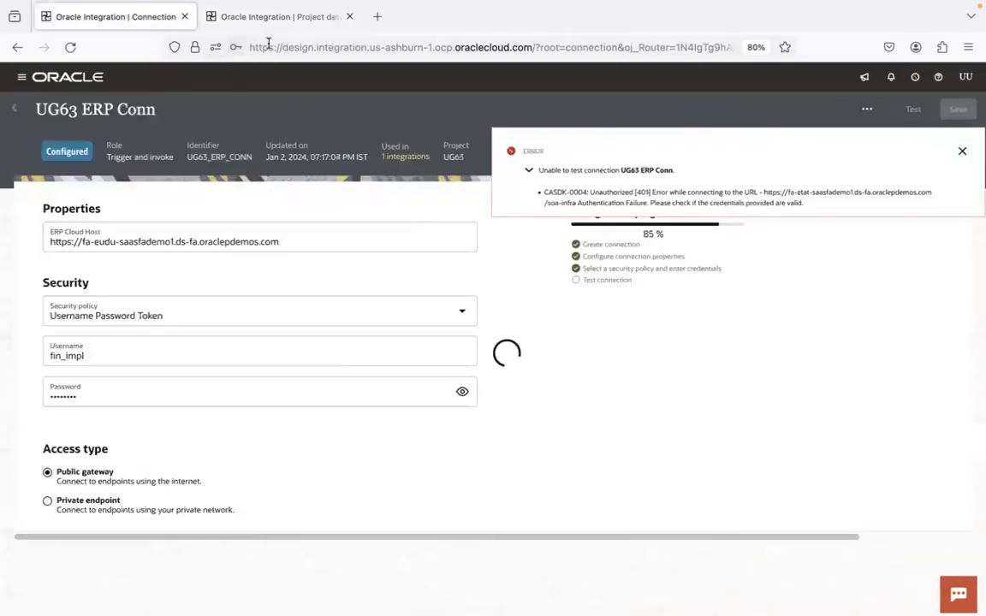
left_click(287, 17)
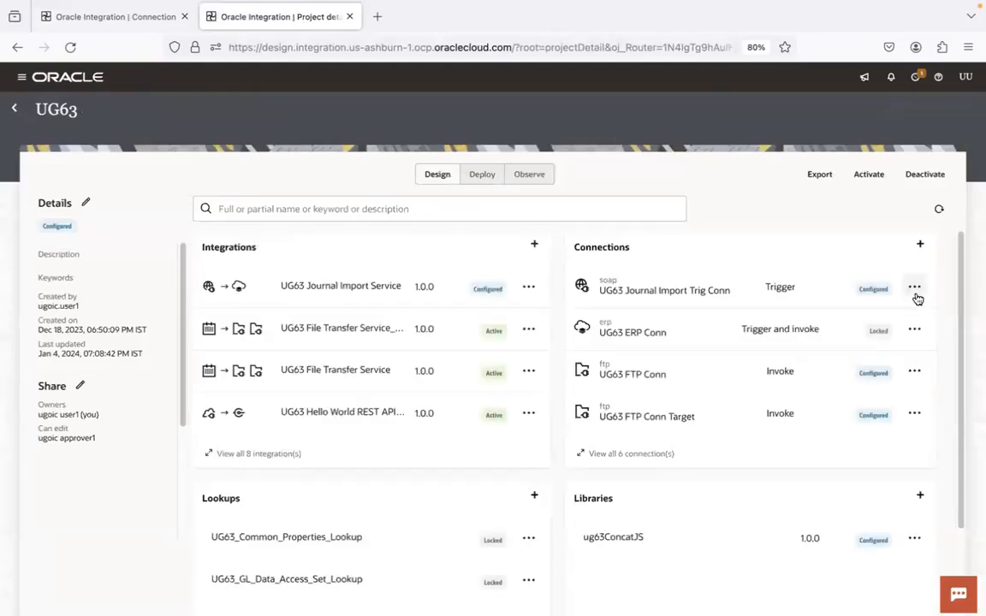
left_click(915, 289)
left_click(887, 377)
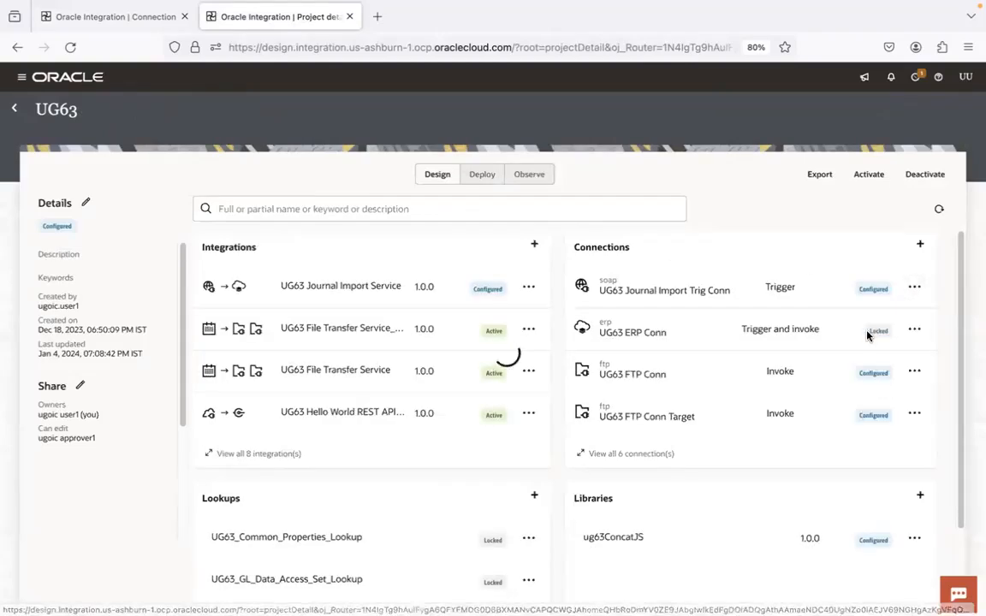
Return to the UG63 ERP Conn connection and save its changes on exit
left_click(117, 25)
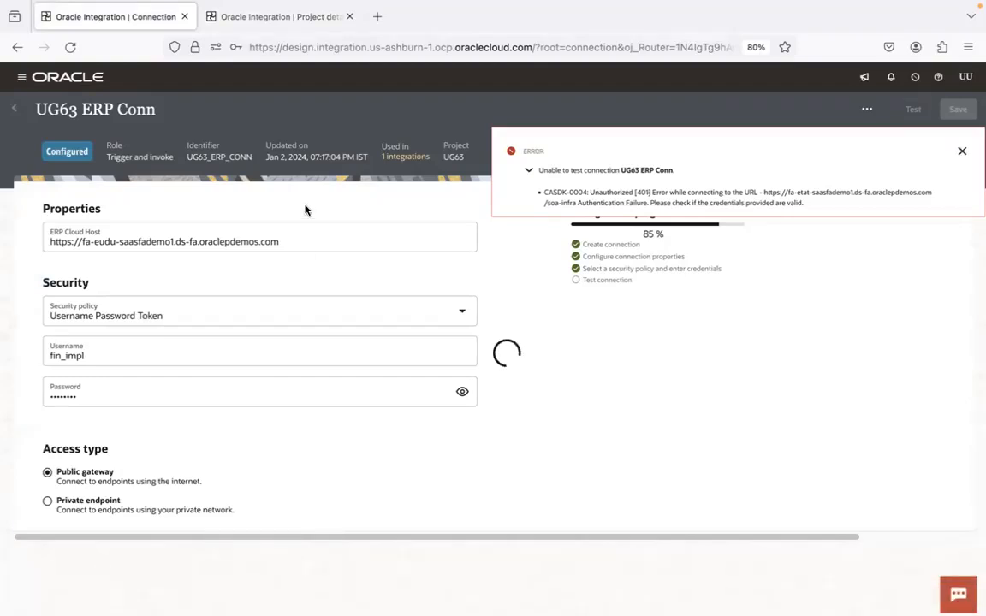
left_click(13, 108)
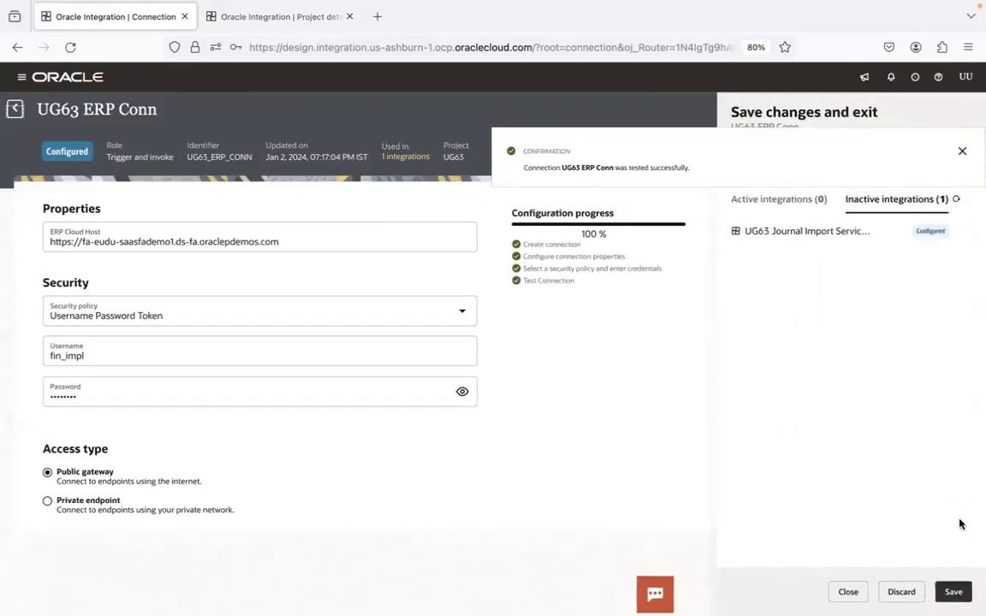
left_click(953, 591)
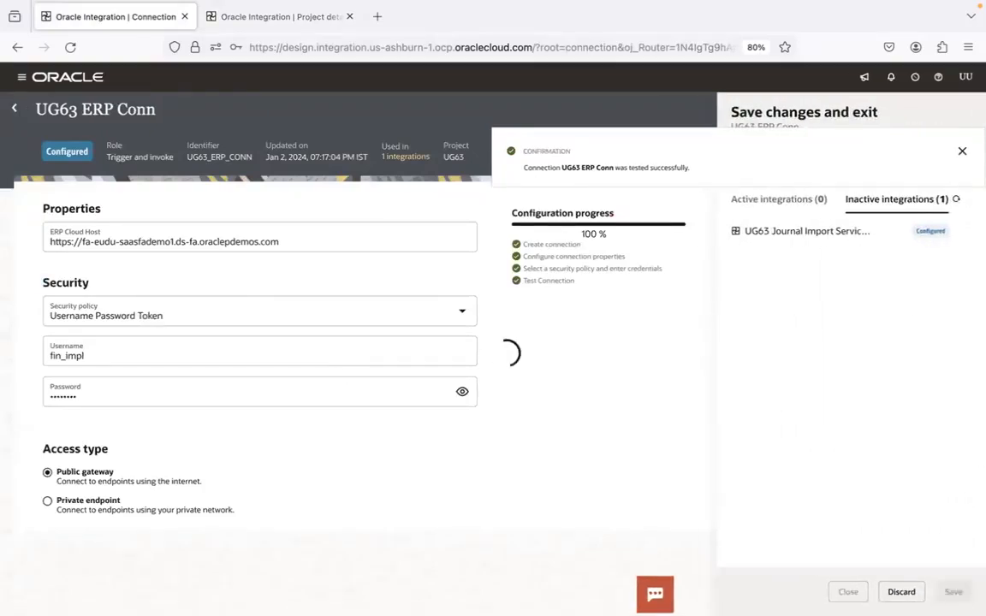
Switch to Chrome and open Scheduled Processes from the Tools group of the Fusion home page
left_click(165, 582)
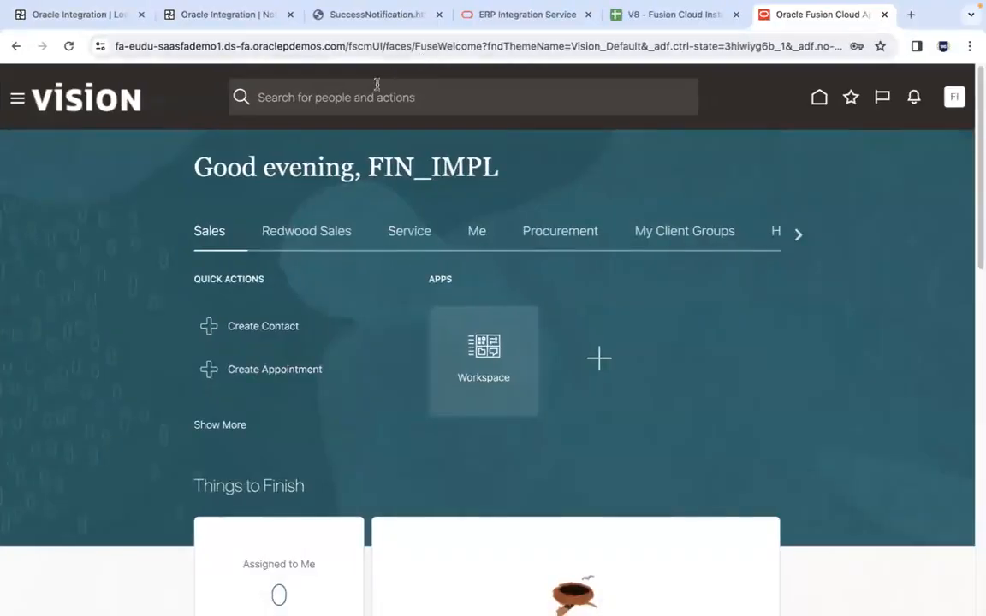
left_click_drag(794, 233, 803, 238)
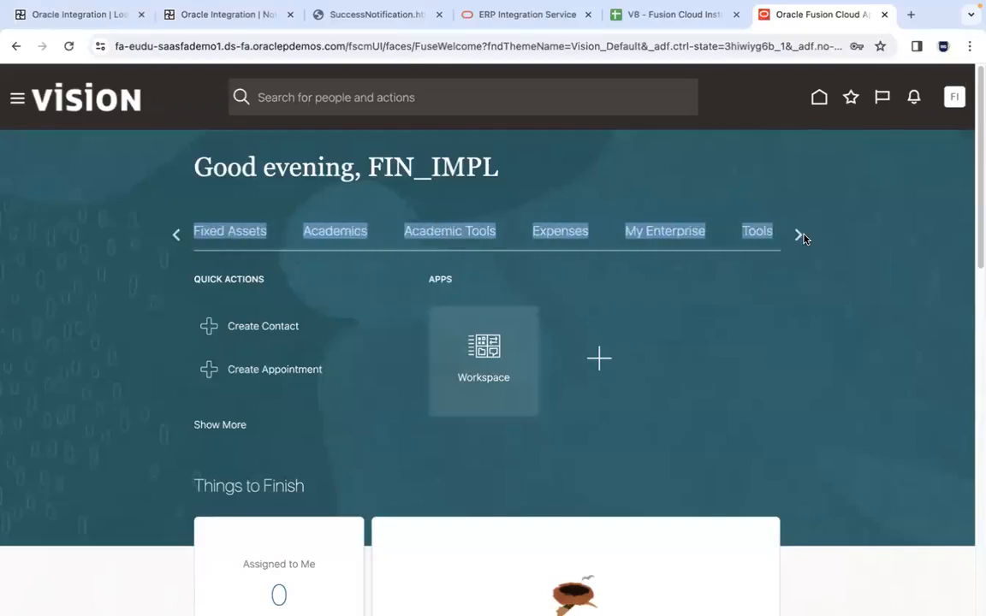
left_click(746, 229)
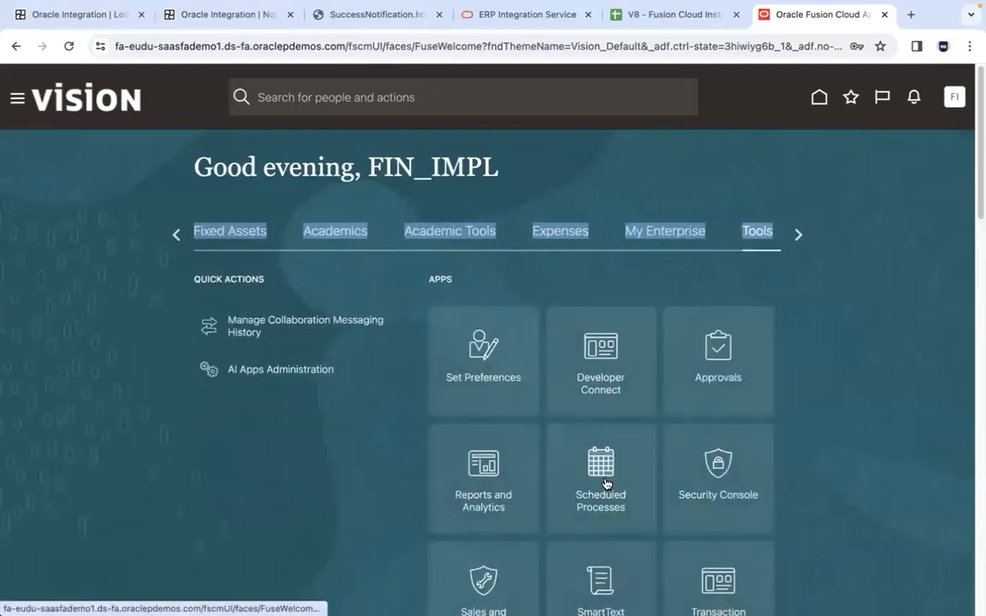
left_click(830, 227)
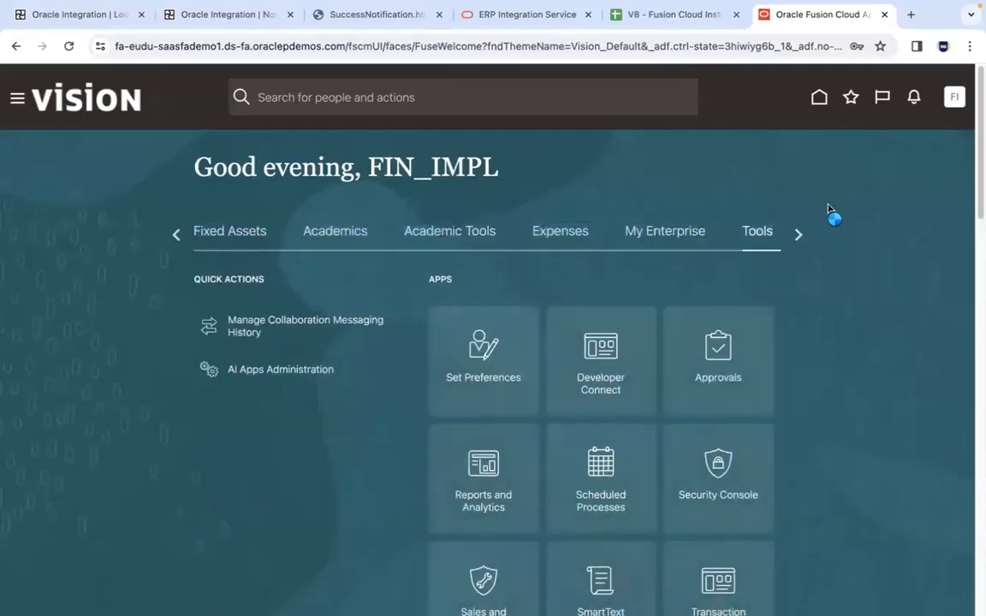
Open the fa-eudu Fusion home page in a new tab and go to its General Accounting area
left_click(912, 17)
type("eudu")
key("Return")
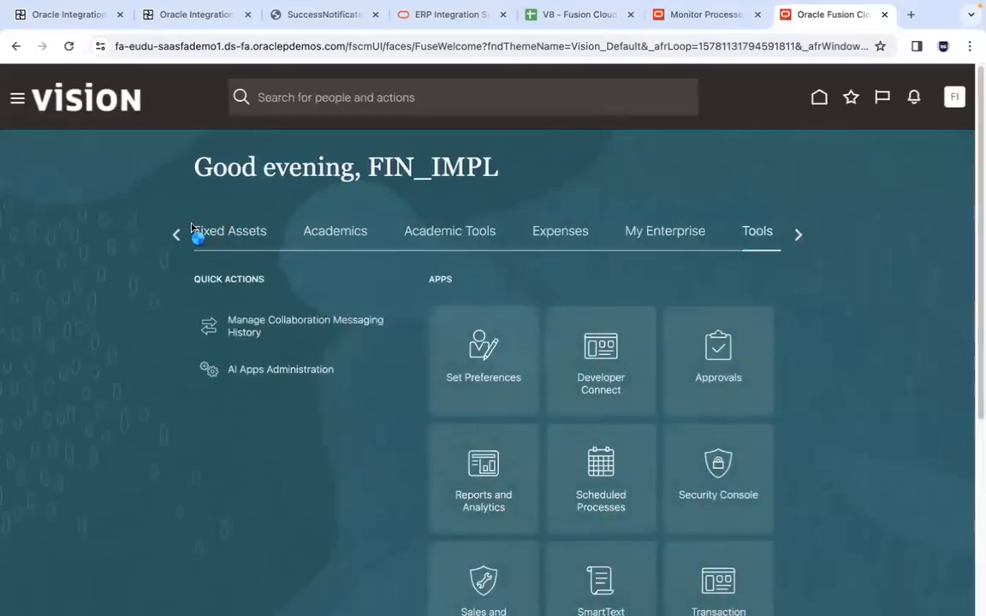
scroll(192, 230, "left", 10)
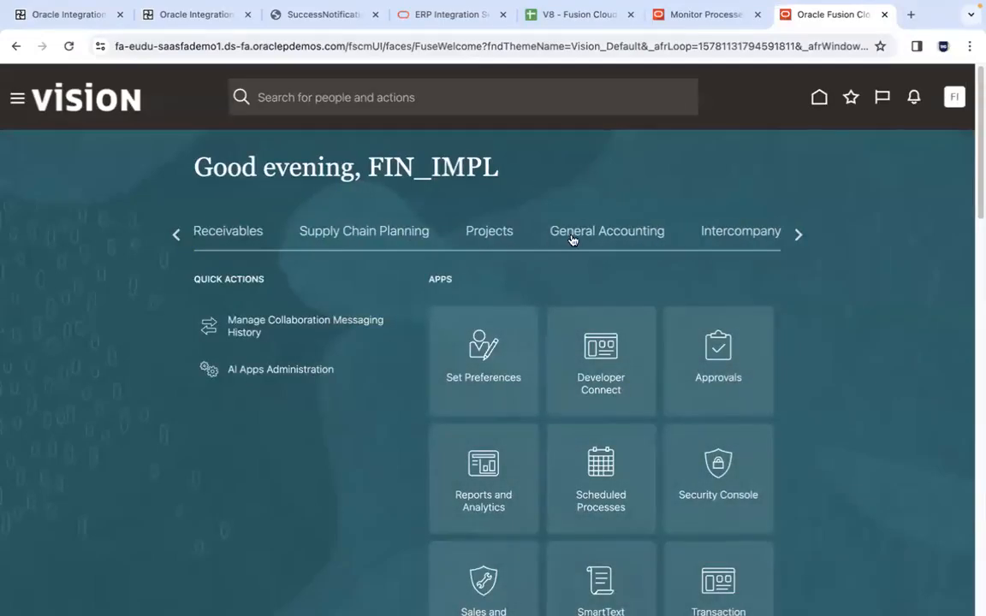
left_click(571, 240)
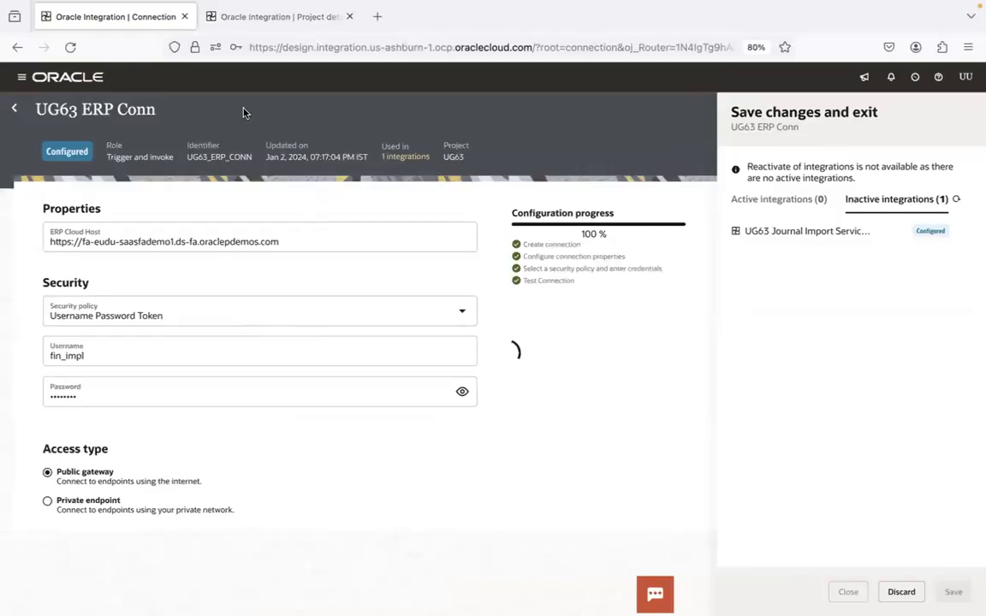
Check SoapUI, return to the UG63 project in Firefox and refresh the metadata of UG63 ERP Conn
key("super+Tab")
key("super+Tab")
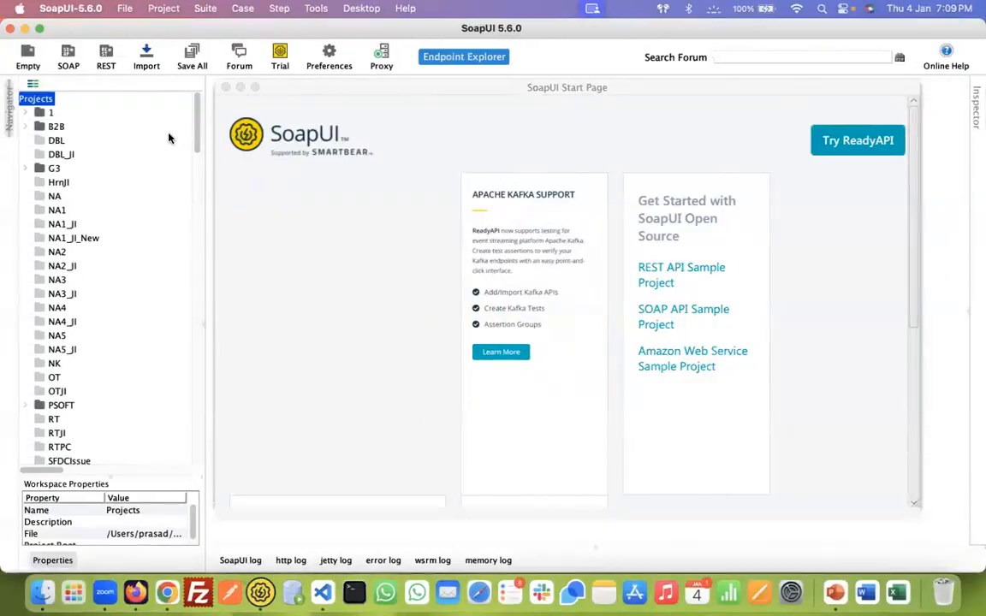
key("super+Tab")
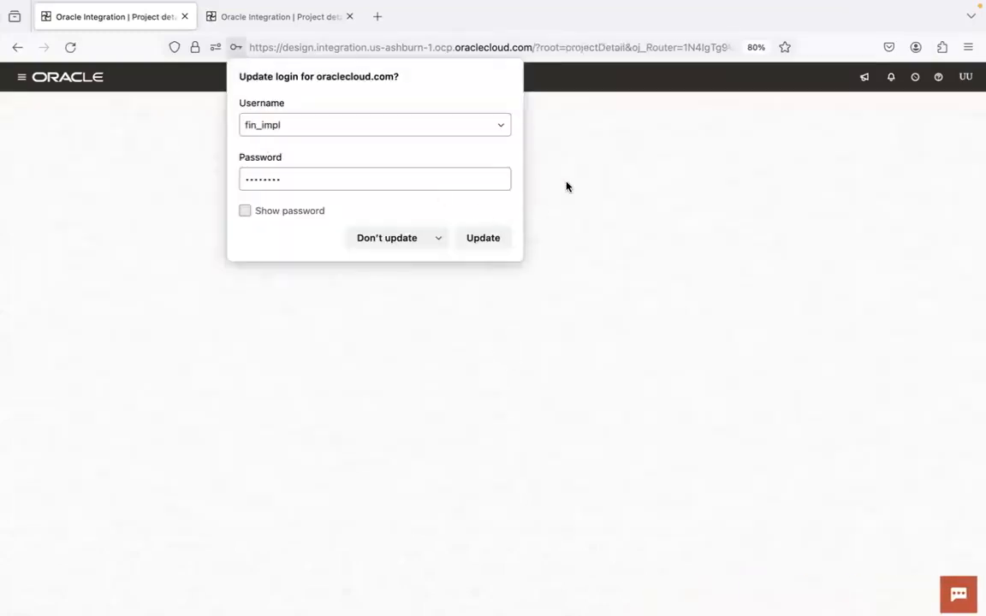
left_click(916, 287)
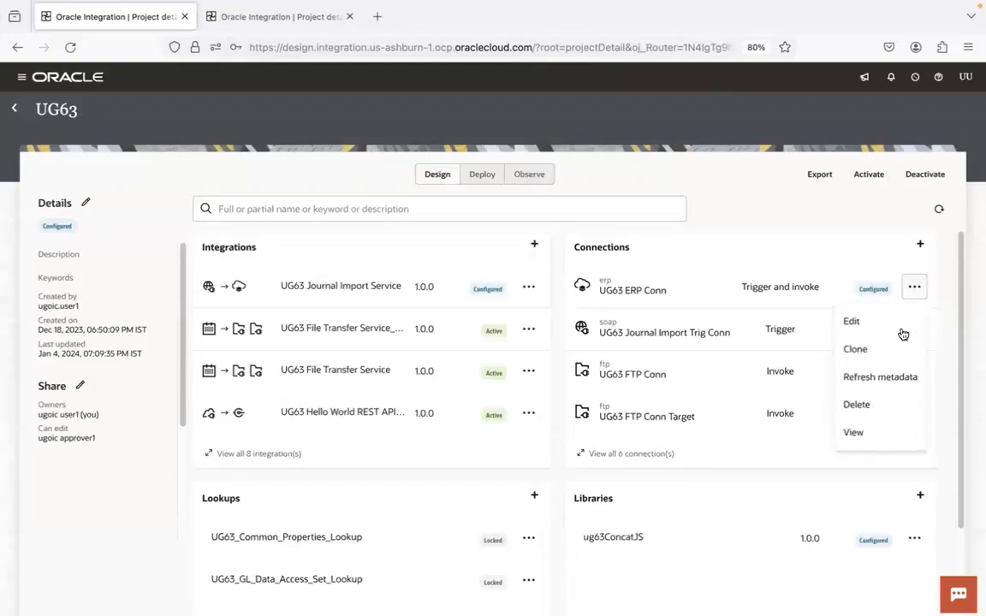
left_click(882, 375)
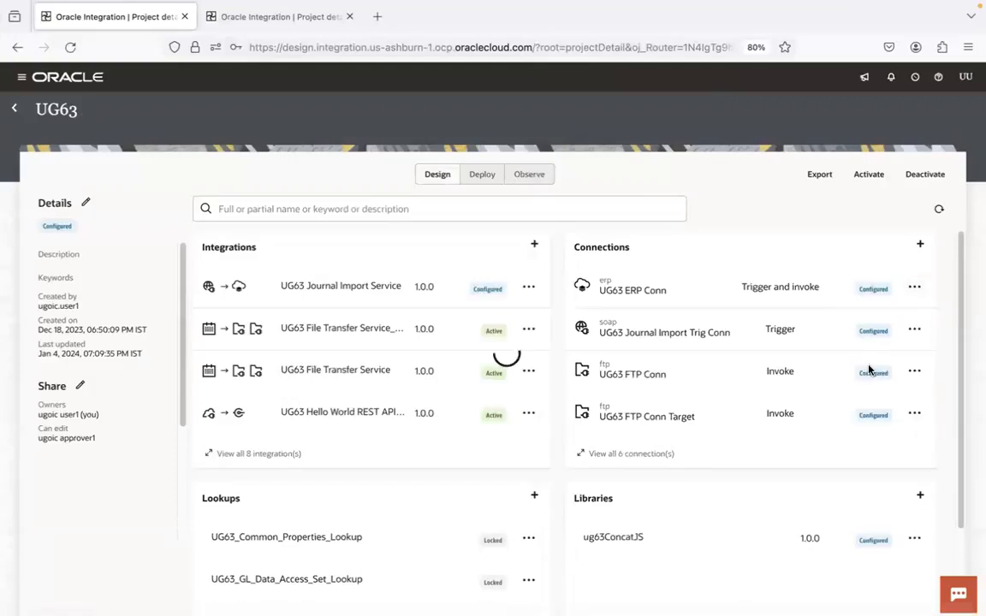
Start activating UG63 Journal Import Service with the Debug tracing level
left_click(531, 289)
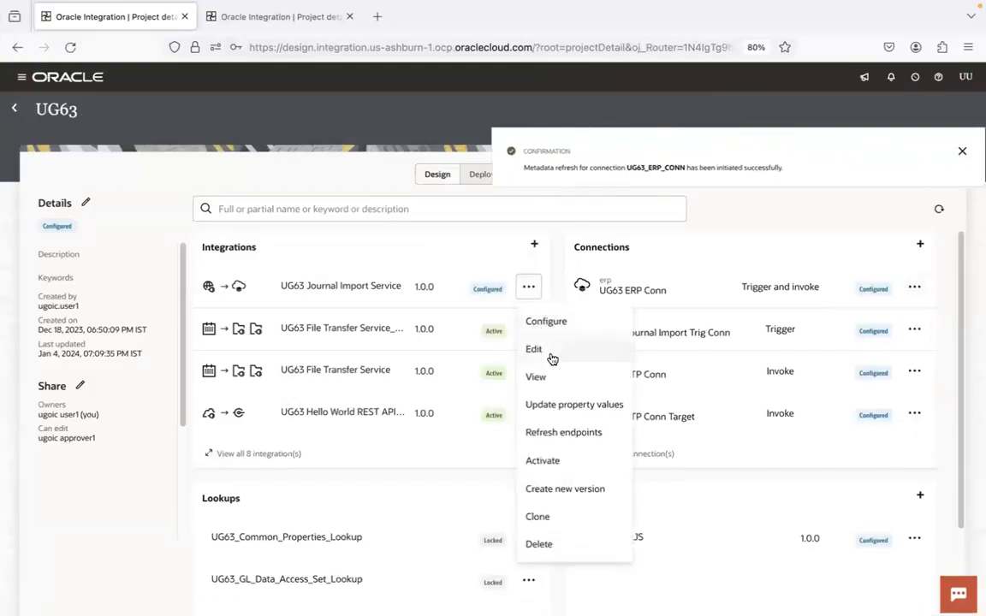
left_click(563, 466)
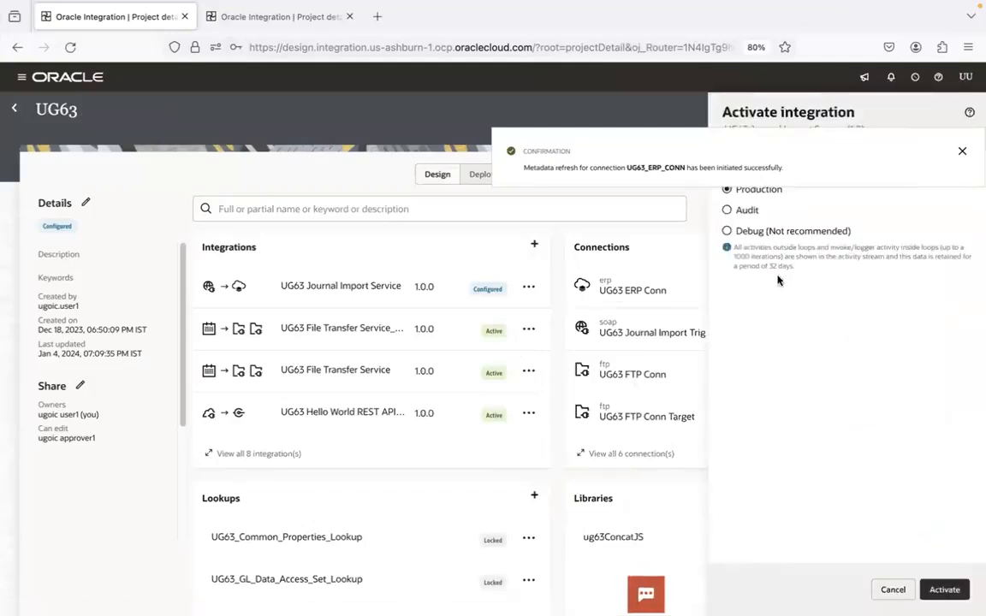
left_click(839, 238)
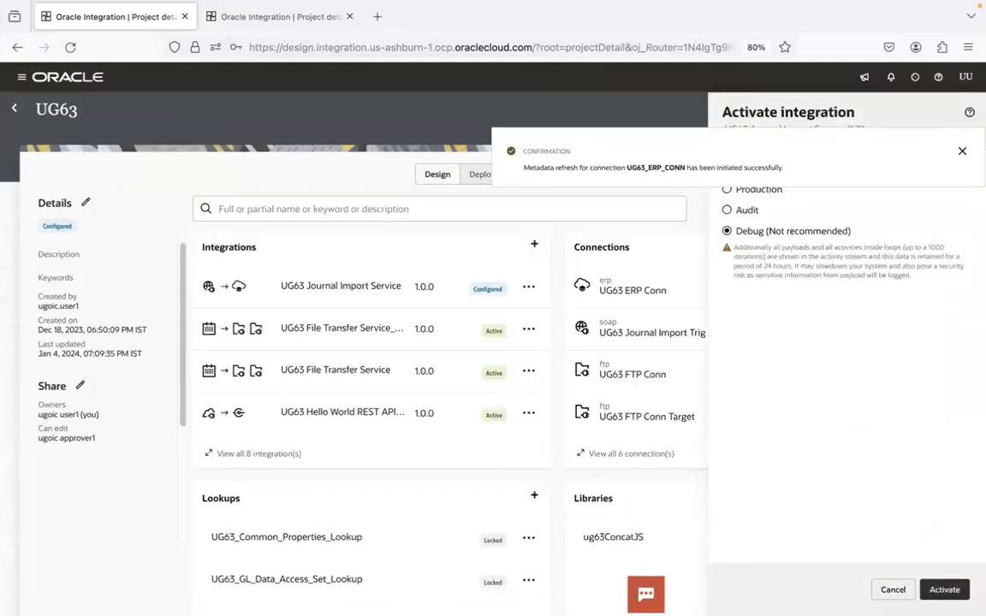
In the other open UG63 project tab, refresh the project and activate UG63 Journal Import Service with the Debug tracing level
left_click(279, 19)
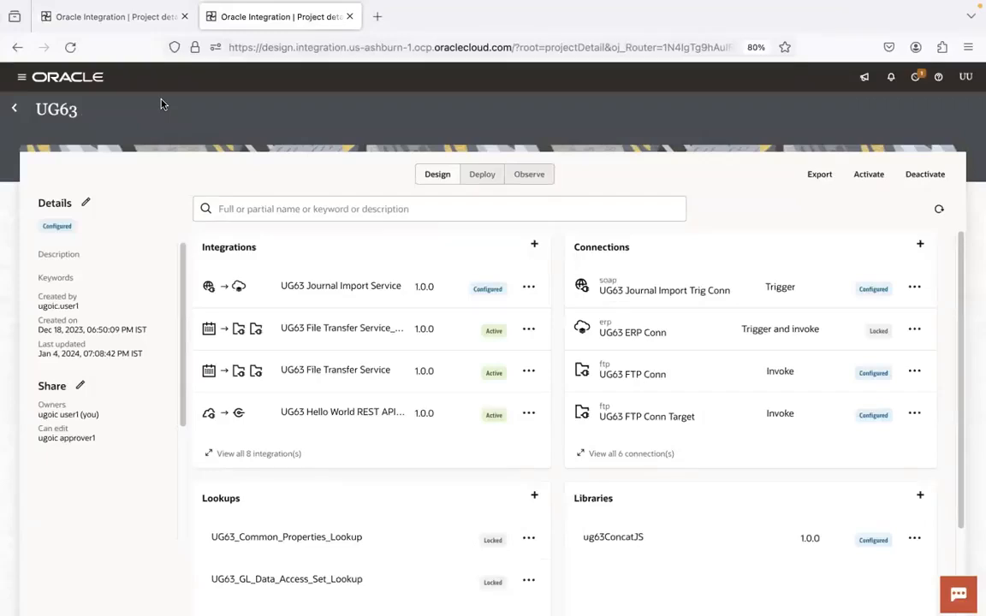
left_click(941, 211)
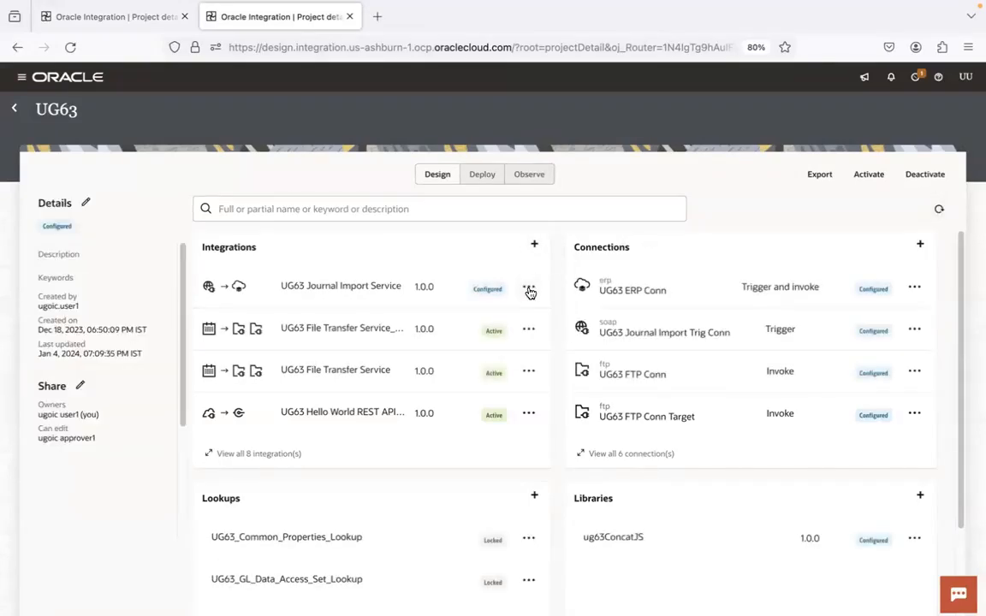
left_click(529, 290)
left_click(562, 456)
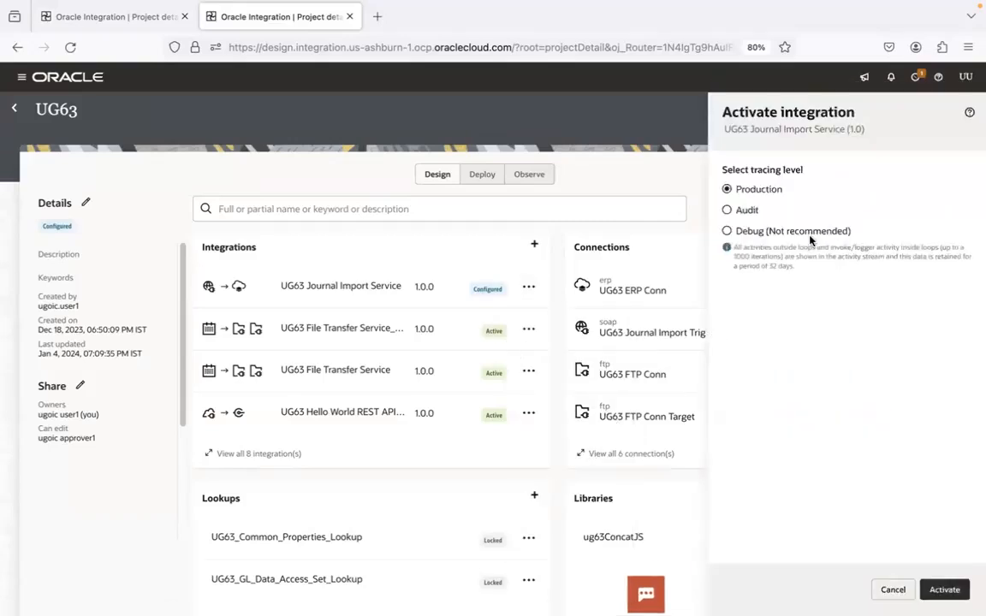
left_click(811, 233)
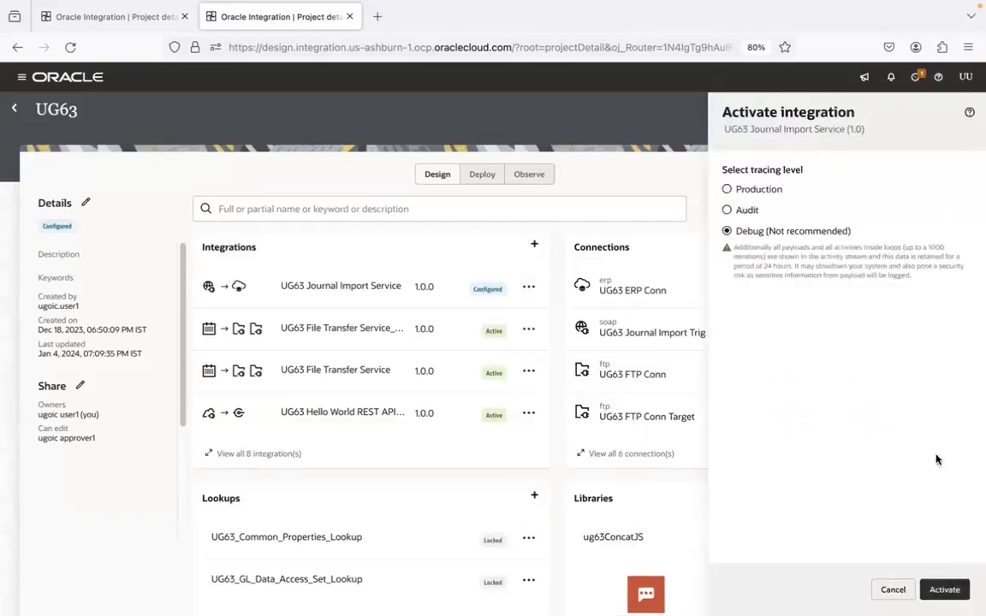
left_click(945, 590)
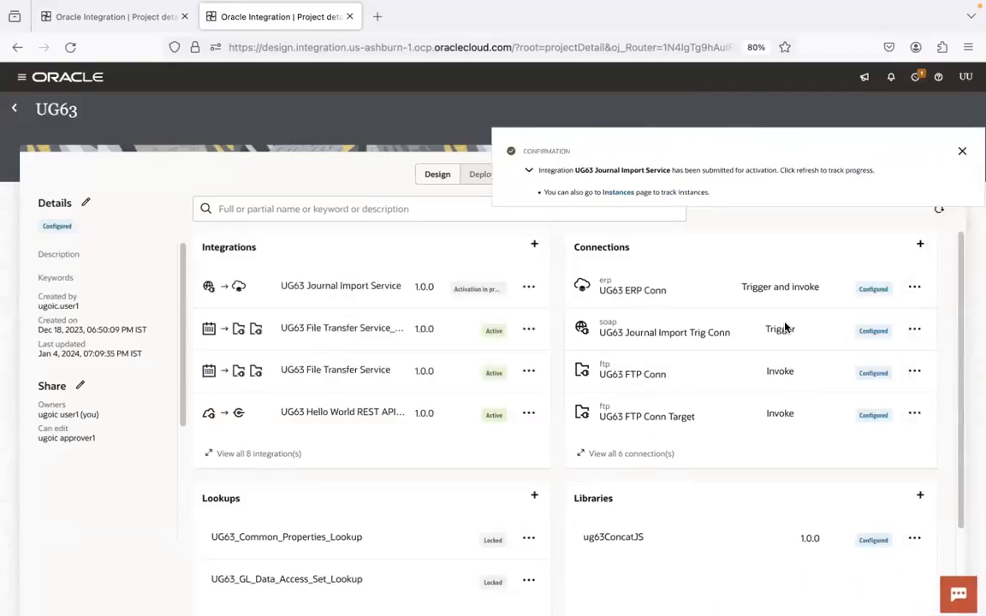
Refresh the UG63 project to track the activation and check the properties of UG63 Journal Import Trig Conn
left_click(940, 211)
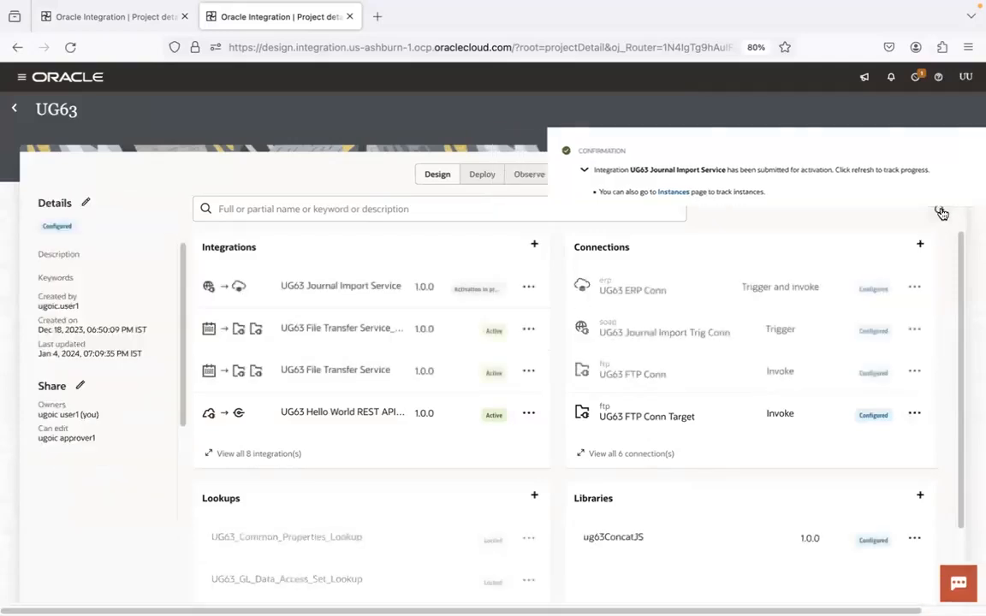
left_click(940, 210)
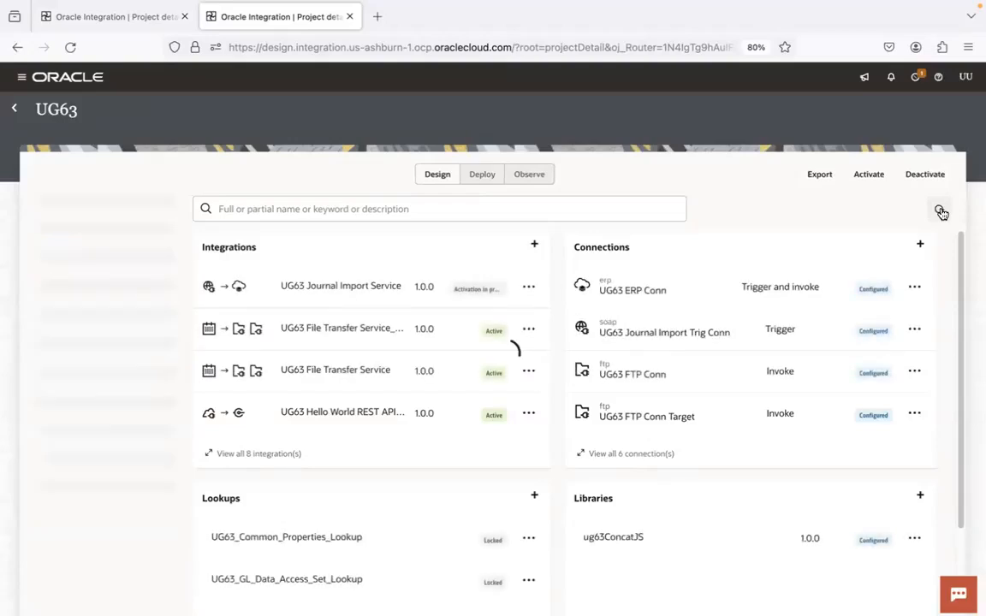
left_click(943, 213)
left_click(942, 213)
left_click(940, 212)
left_click(939, 210)
left_click(727, 334)
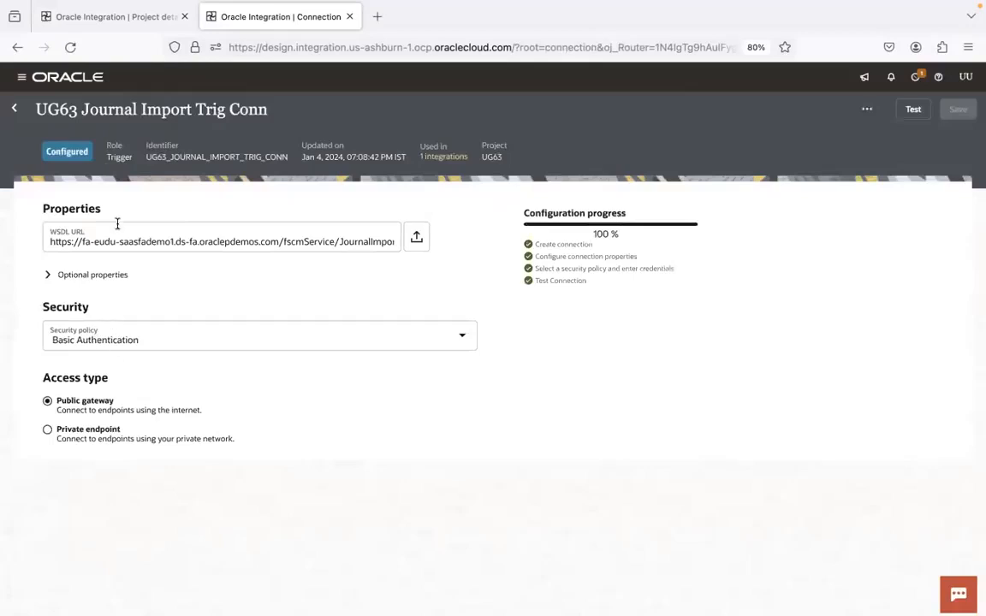
left_click(14, 109)
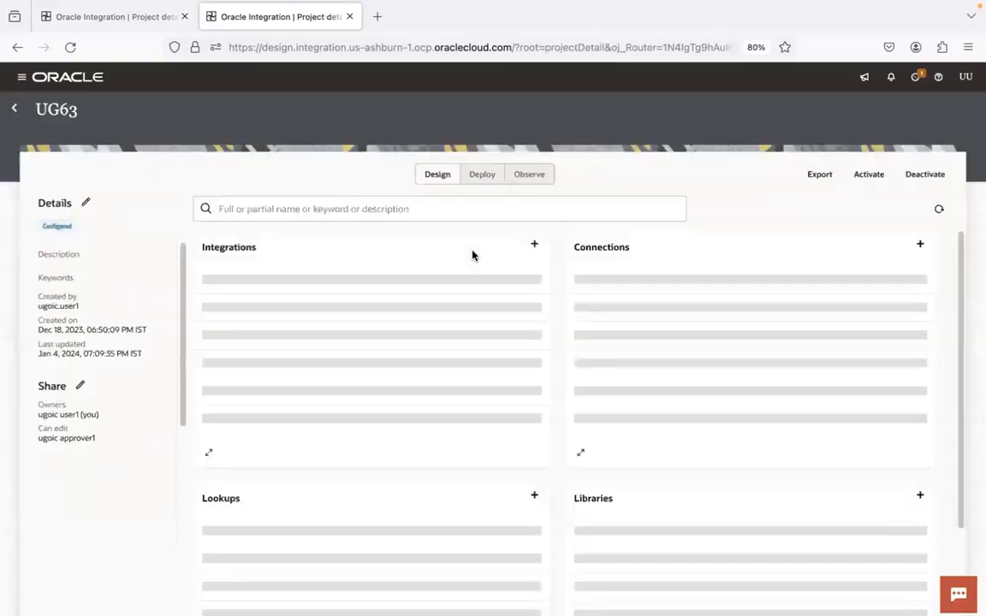
left_click(938, 213)
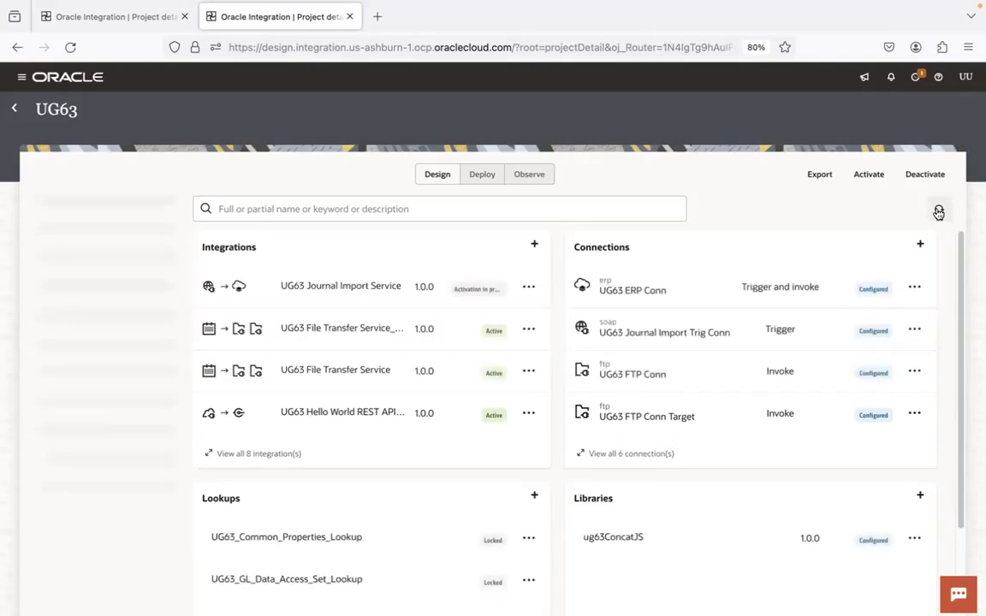
left_click(938, 212)
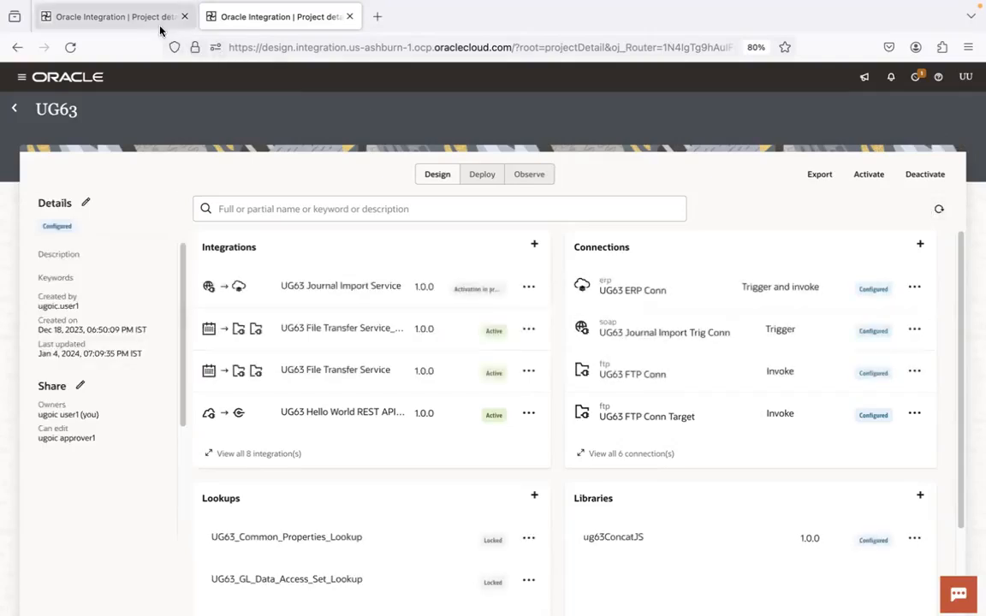
Cancel the pending activation form in the duplicate UG63 project tab and close that tab
left_click(164, 25)
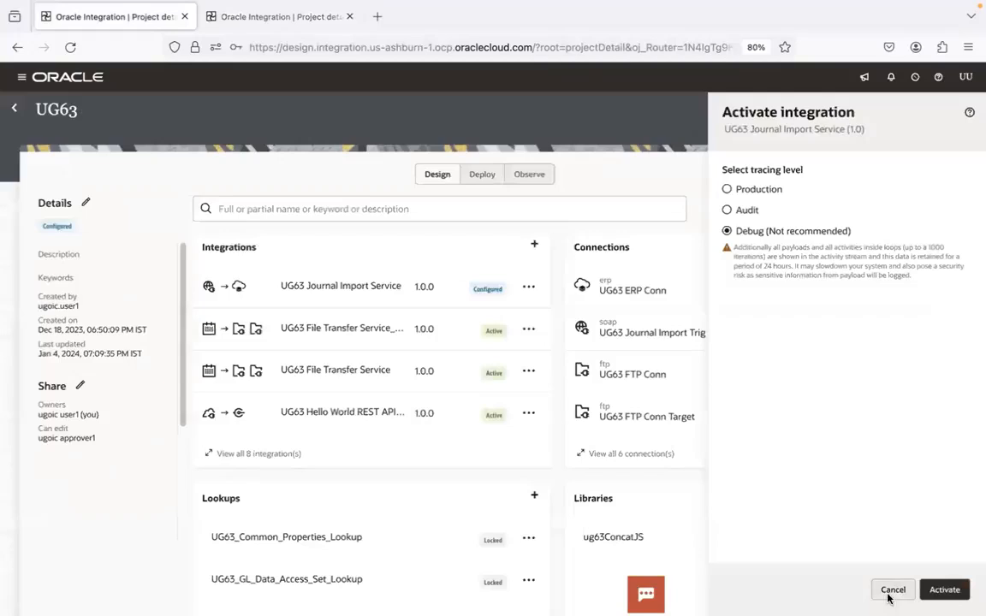
left_click(888, 597)
left_click(184, 17)
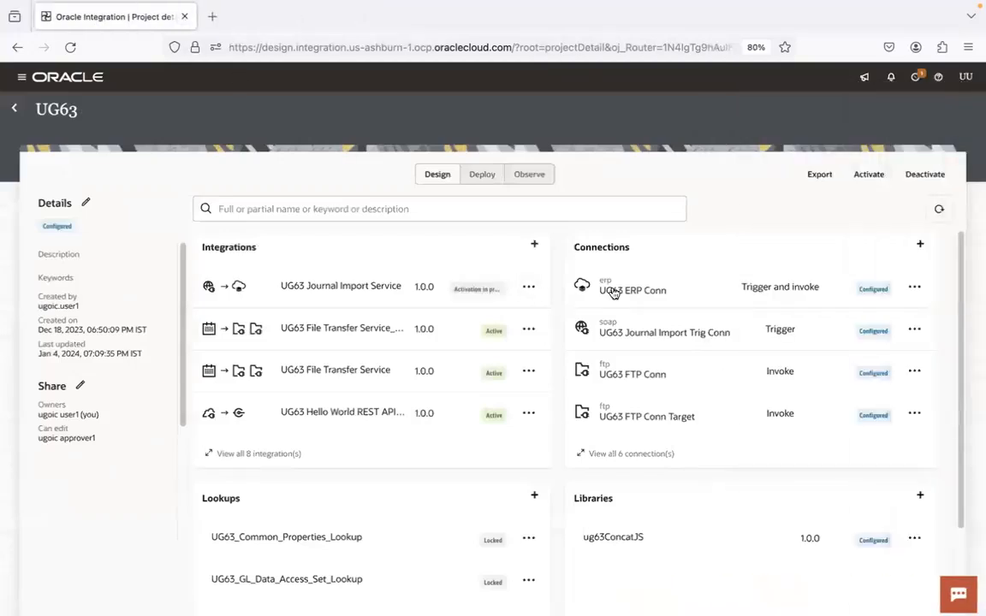
View all integrations of the UG63 project and refresh the list to check the activation status of UG63 Journal Import Service
left_click(935, 211)
left_click(934, 212)
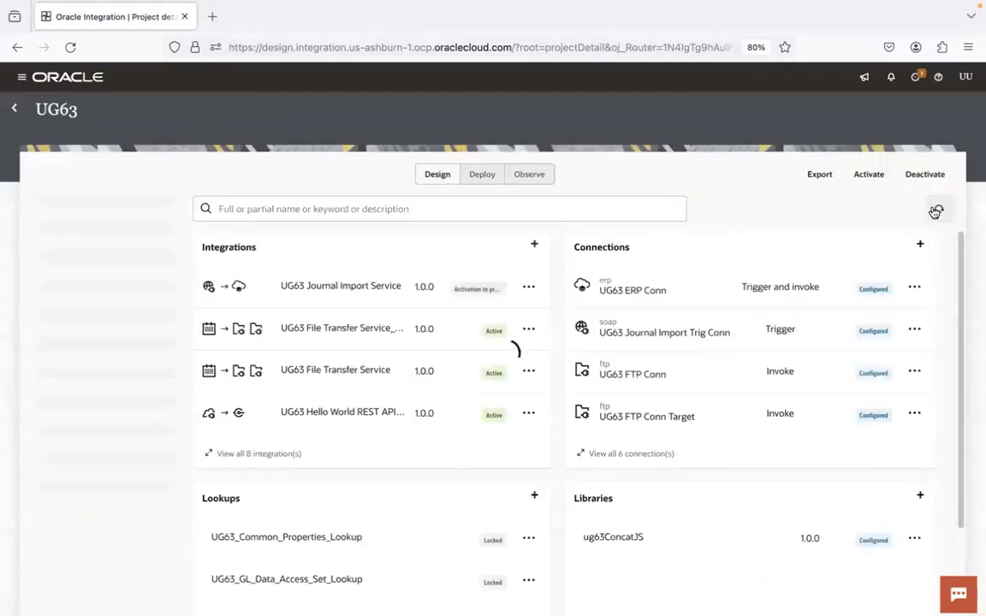
left_click(934, 212)
left_click(935, 212)
left_click(279, 461)
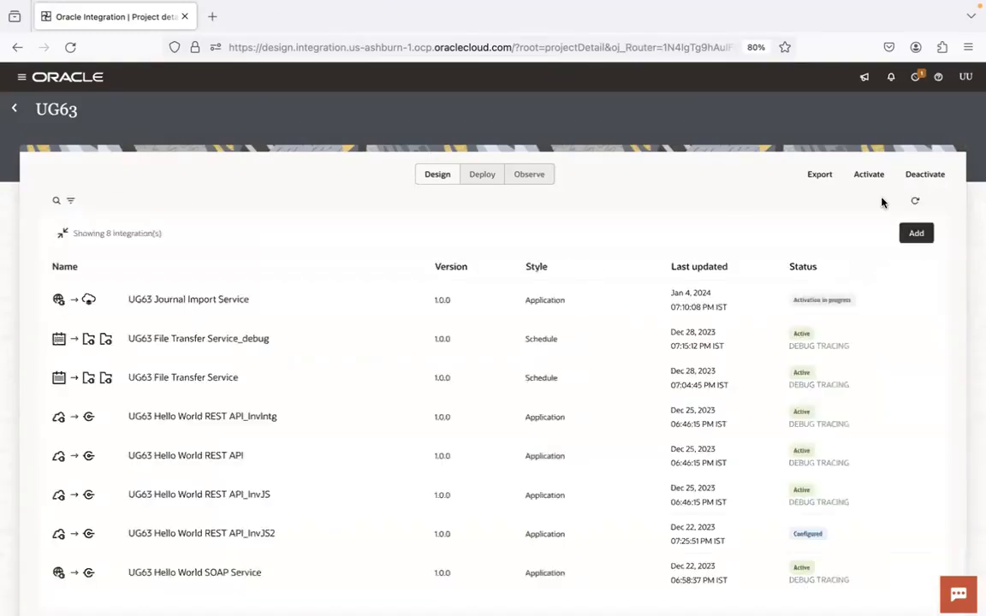
left_click(916, 205)
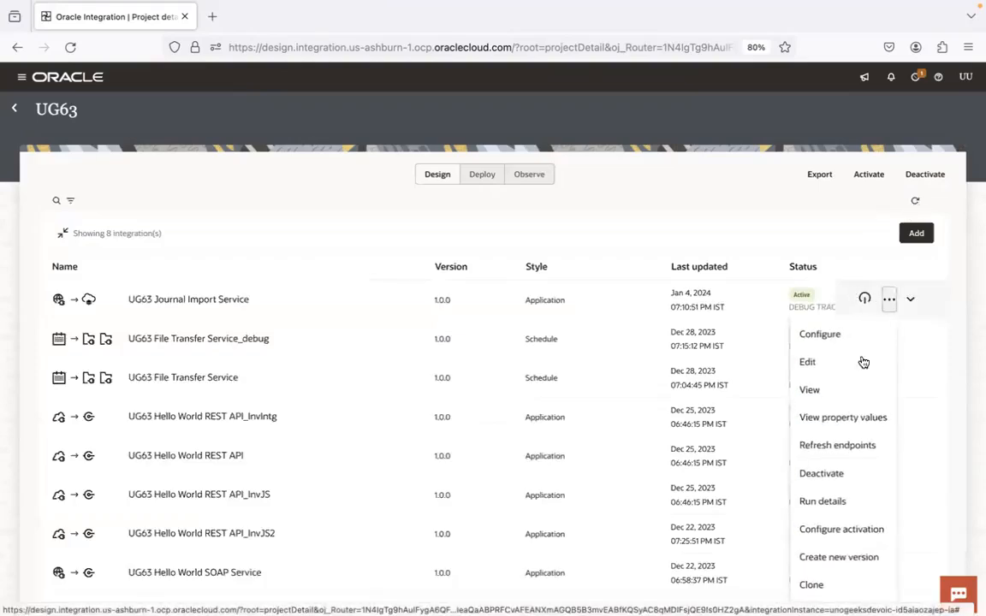
Open the metadata WSDL from the run details of UG63 Journal Import Service and copy its URL
left_click(825, 502)
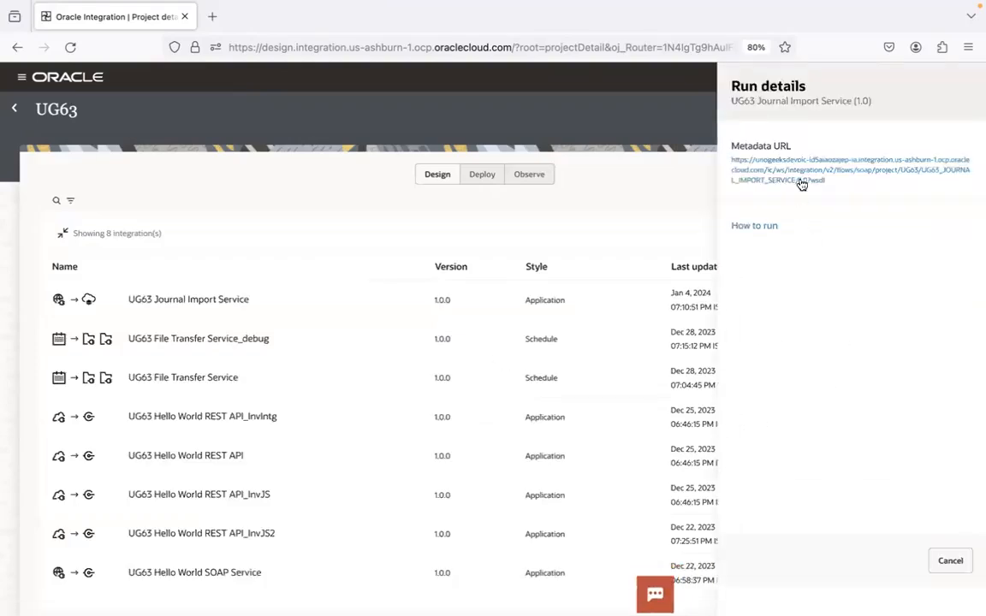
left_click(800, 181)
left_click(520, 49)
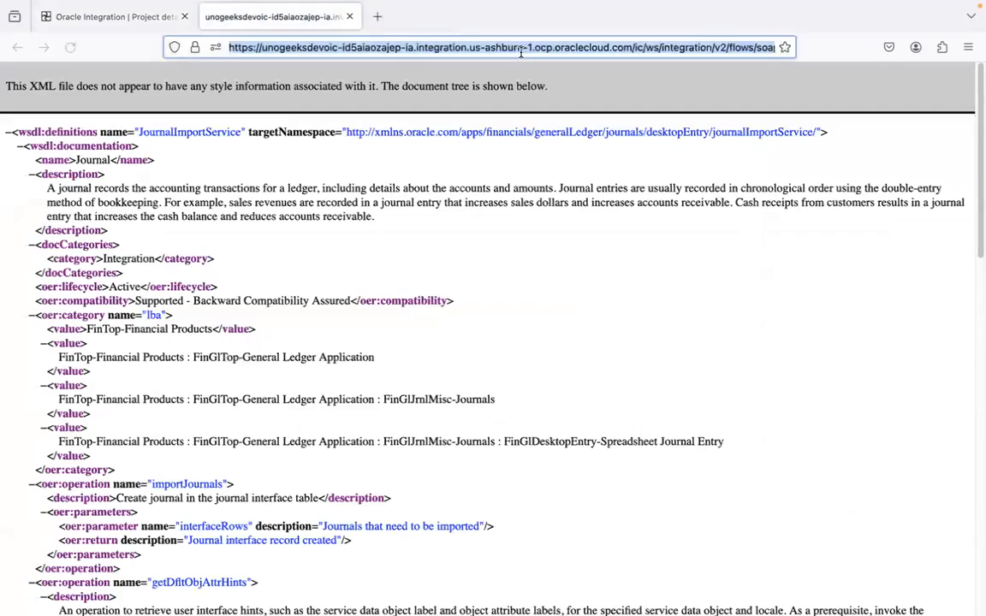
left_click(111, 17)
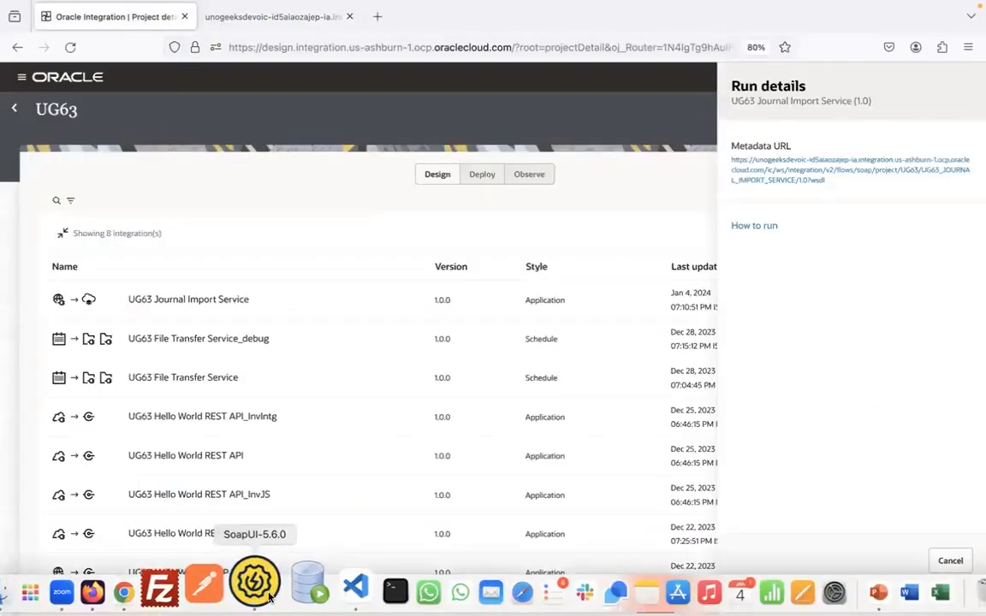
Switch to SoapUI and create a SOAP project named UG63_JI from the copied WSDL URL
left_click(253, 584)
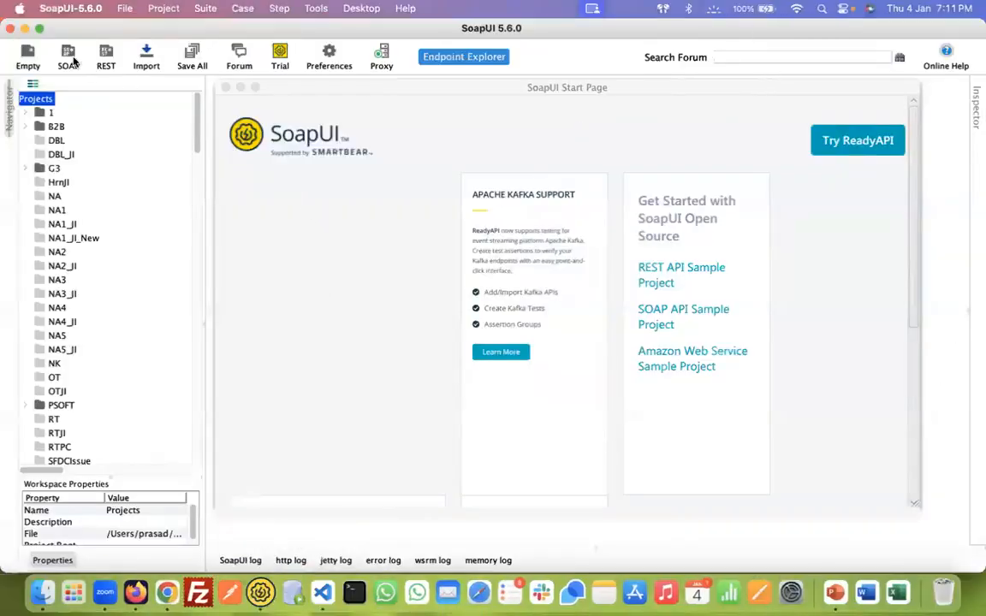
left_click(69, 58)
left_click(467, 276)
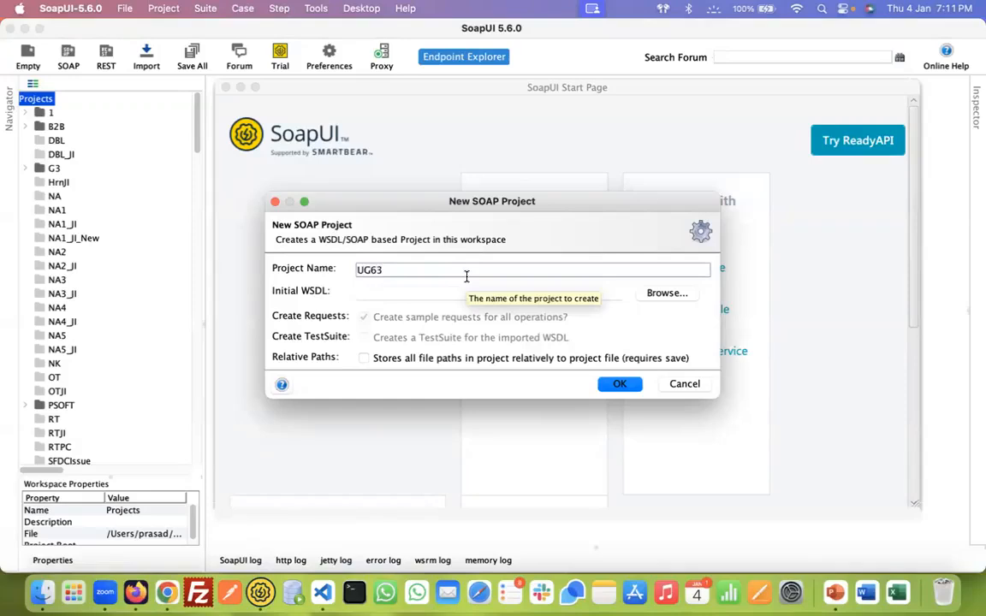
type("UG63_JI")
key("Tab")
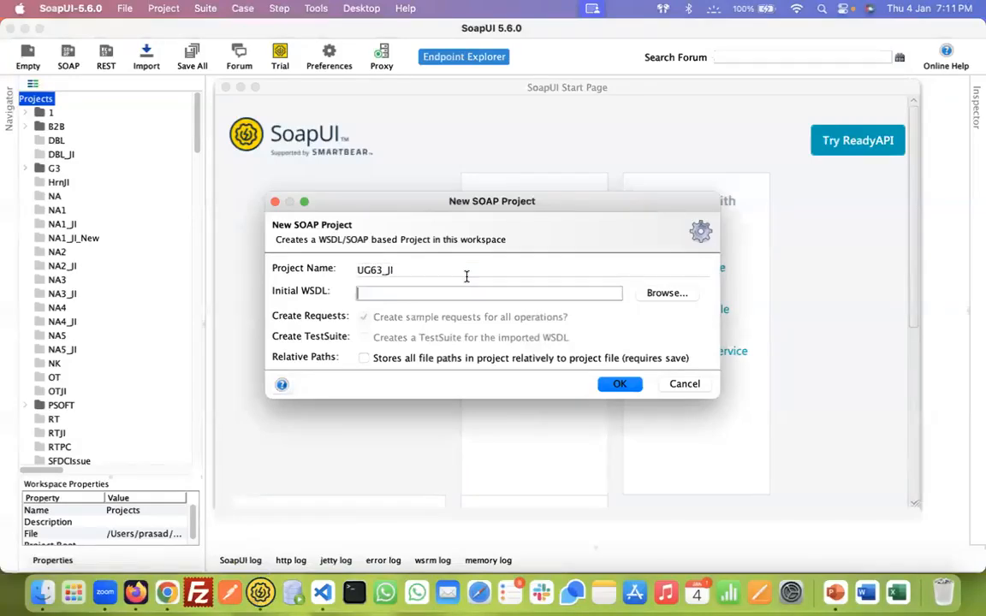
key("super+v")
left_click(620, 384)
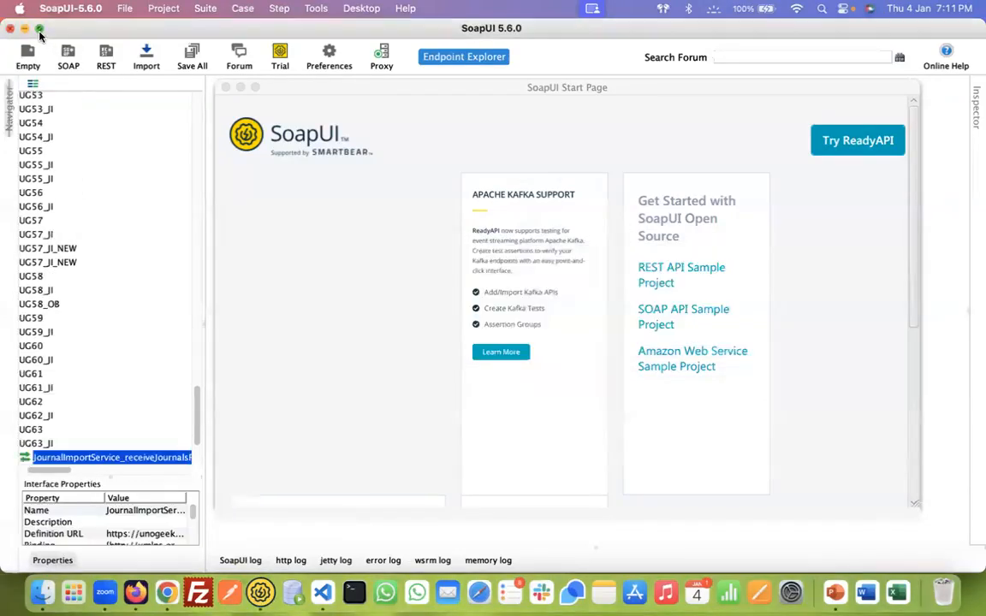
Open Request 1 of importJournalsAsync in the UG63_JI project and enlarge its editor, narrowing the project navigator
left_click(40, 29)
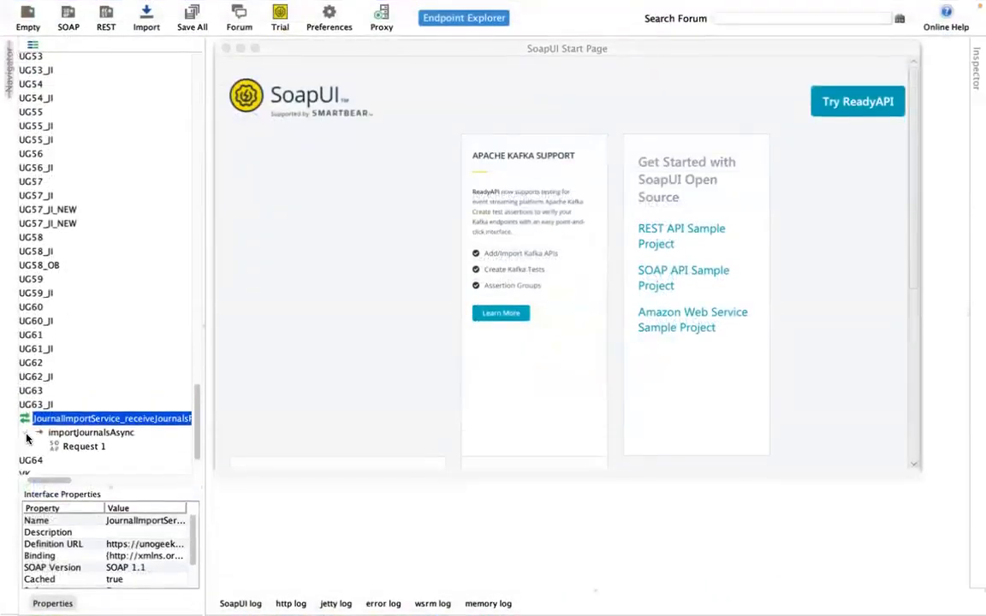
double_click(77, 446)
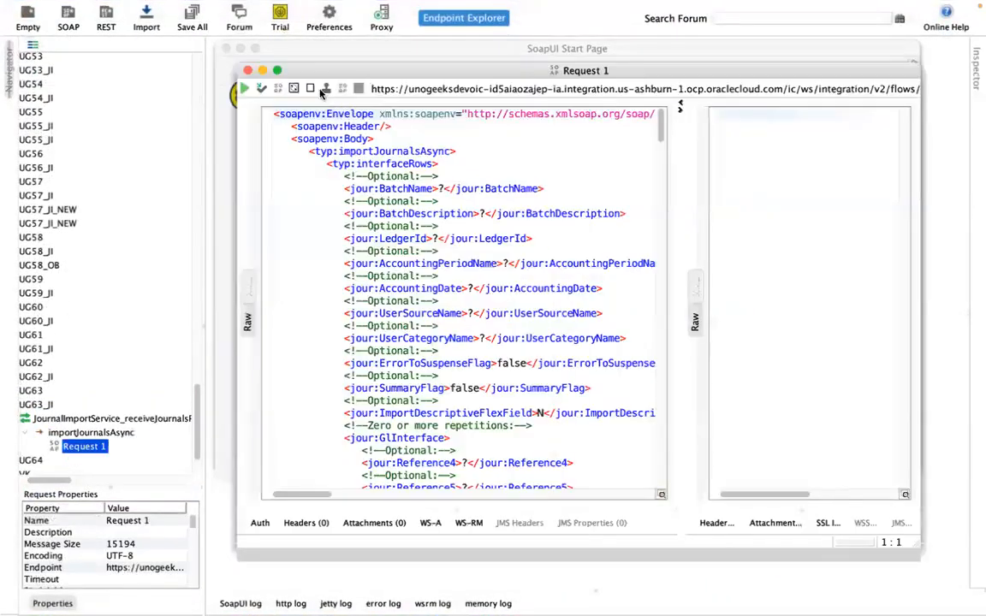
left_click(277, 71)
left_click_drag(203, 252, 83, 250)
left_click(134, 142)
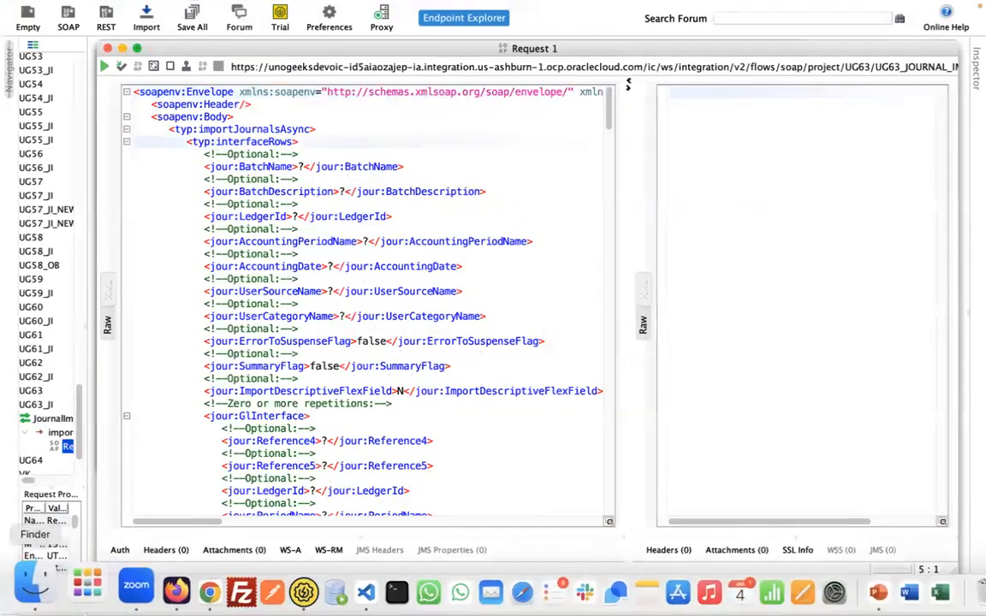
Switch to Finder and open JournalCreationRequestPayload.xml from the 7.GL Journal Import Service Payloads and Notifications folder in Visual Studio Code
left_click(31, 590)
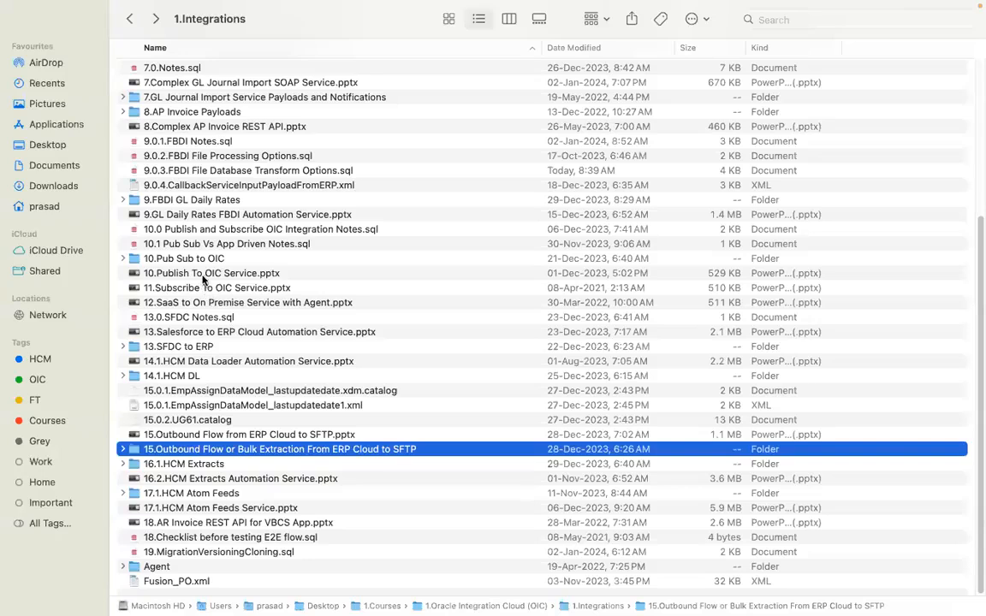
left_click(203, 200)
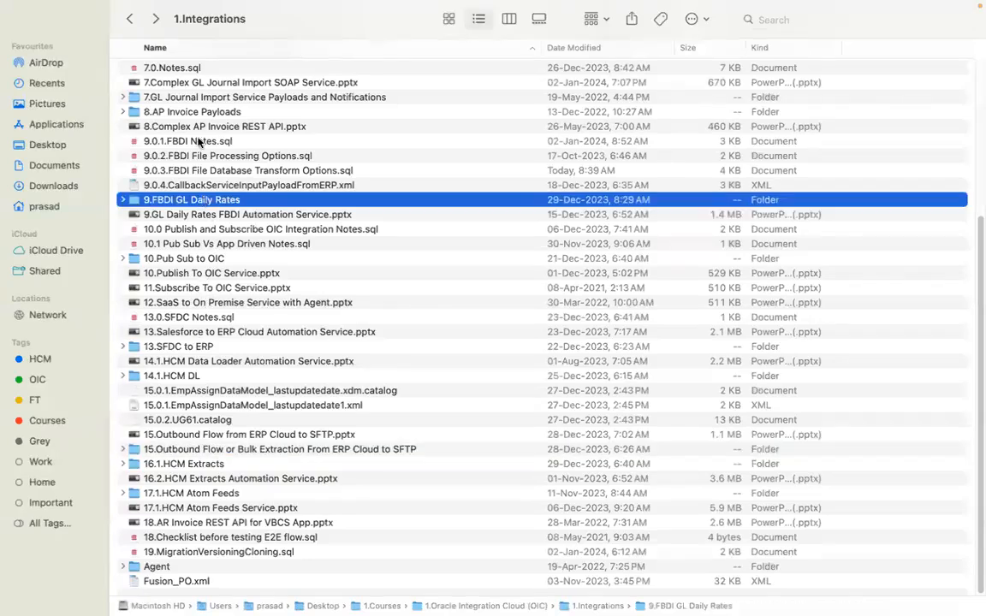
double_click(199, 98)
left_click(198, 100)
right_click(200, 100)
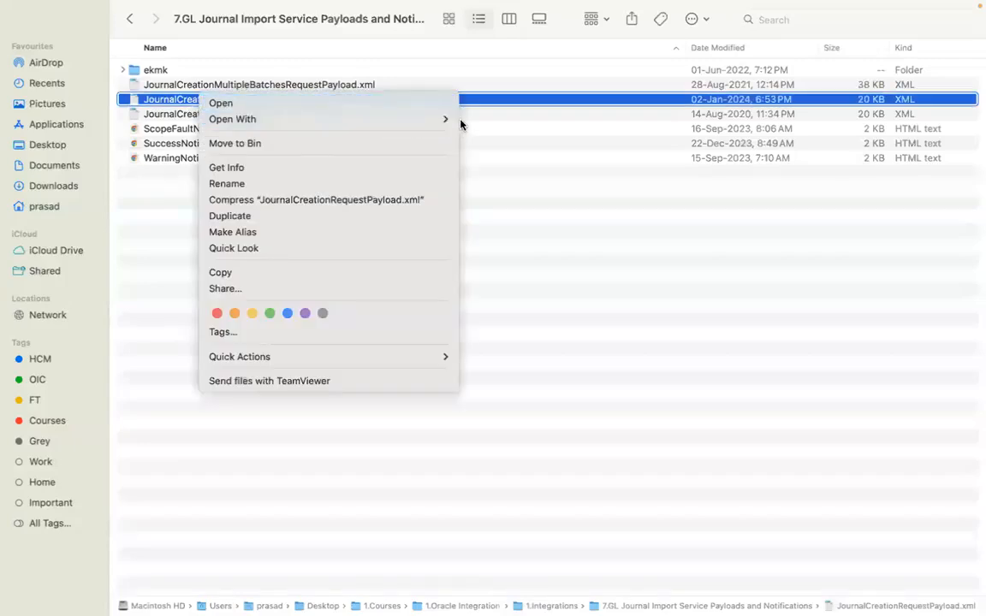
mouse_move(449, 120)
left_click(503, 224)
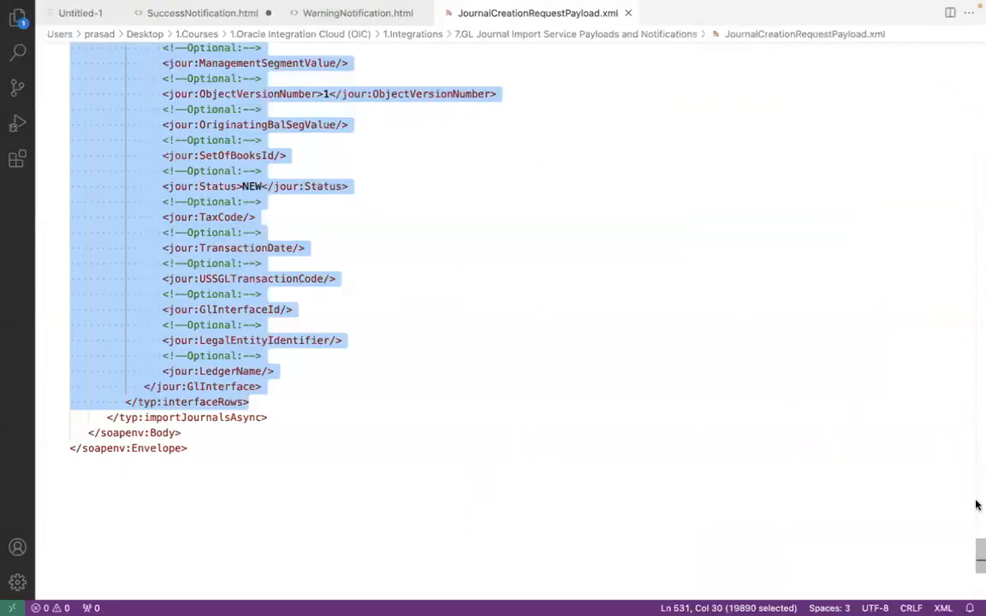
Run a replace-all for the batch name 4001 in the payload with 4001 as replacement, and check the LedgerId value
left_click_drag(979, 556, 978, 34)
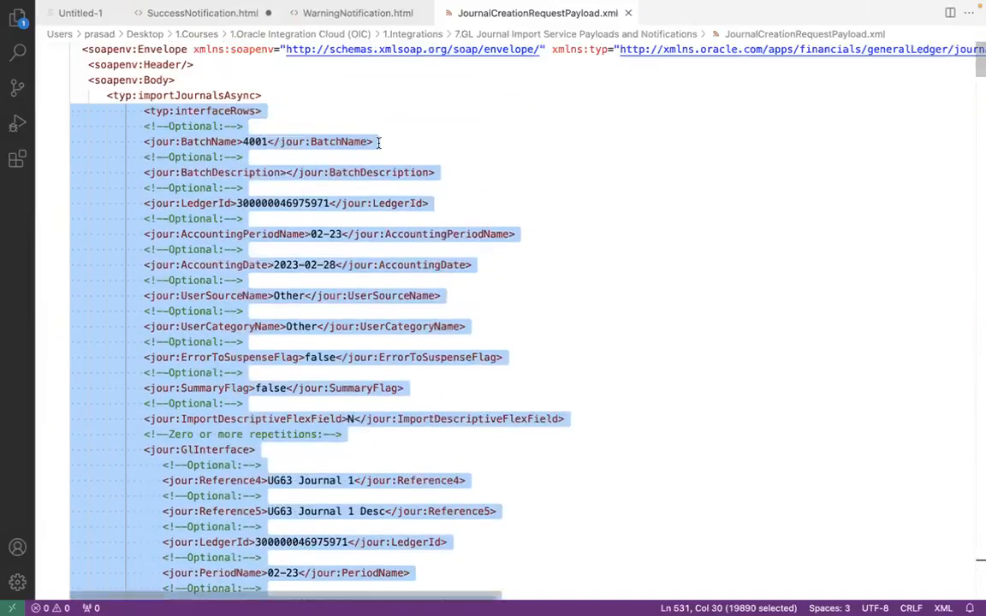
left_click(355, 142)
double_click(250, 141)
key("ctrl+f")
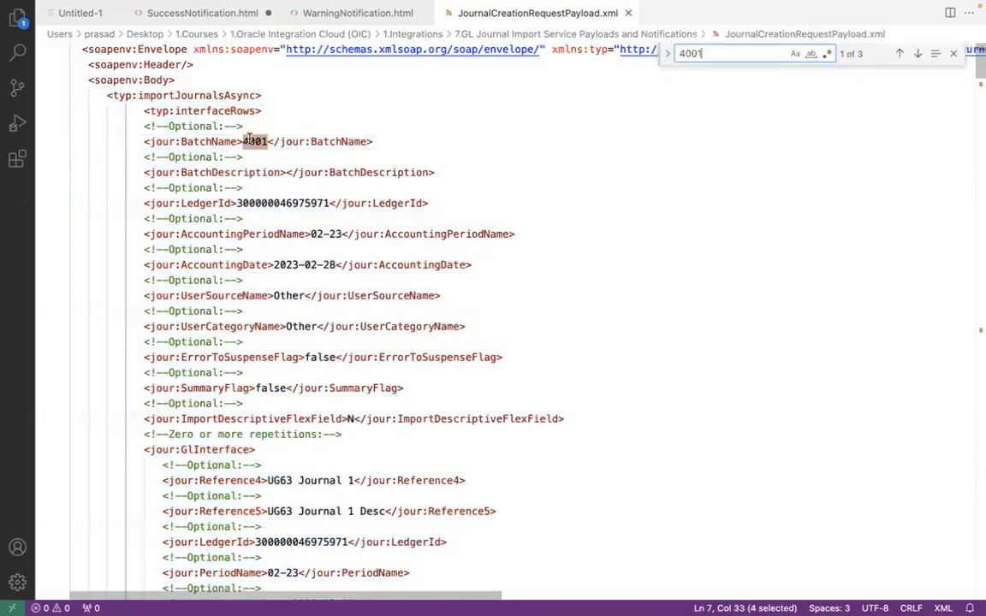
left_click(669, 57)
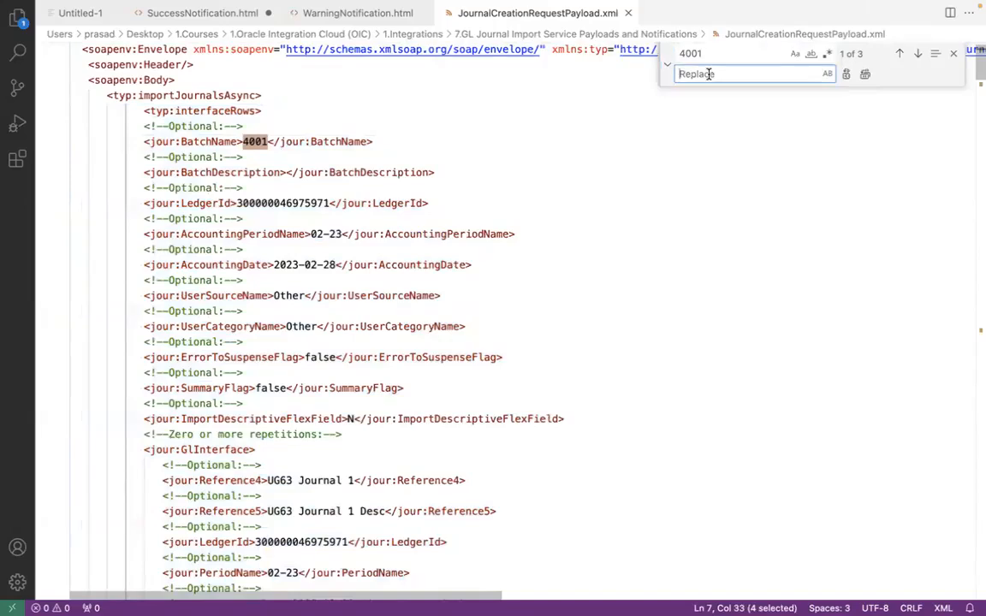
type("4001")
left_click(865, 74)
left_click(954, 53)
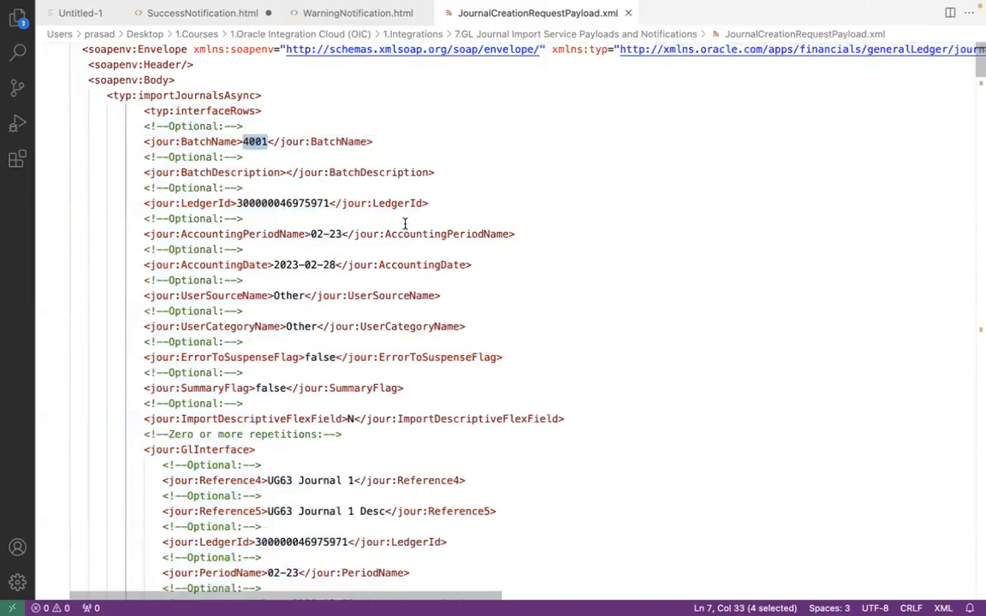
left_click(324, 204)
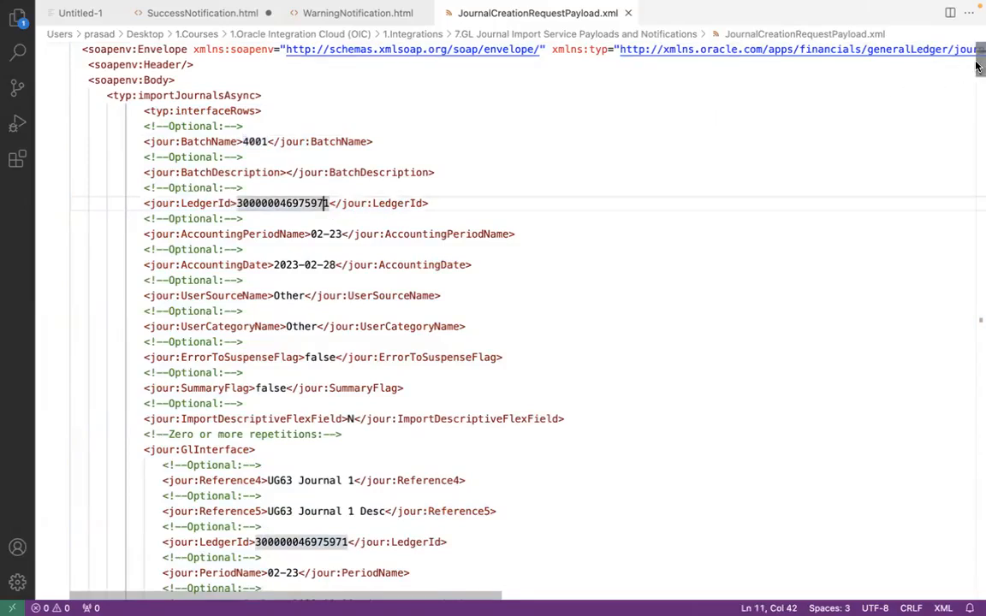
Copy the complete typ:interfaceRows element, from its opening to its closing tag, in JournalCreationRequestPayload.xml
left_click_drag(977, 49, 978, 85)
scroll(978, 85, "up", 7)
left_click(70, 108)
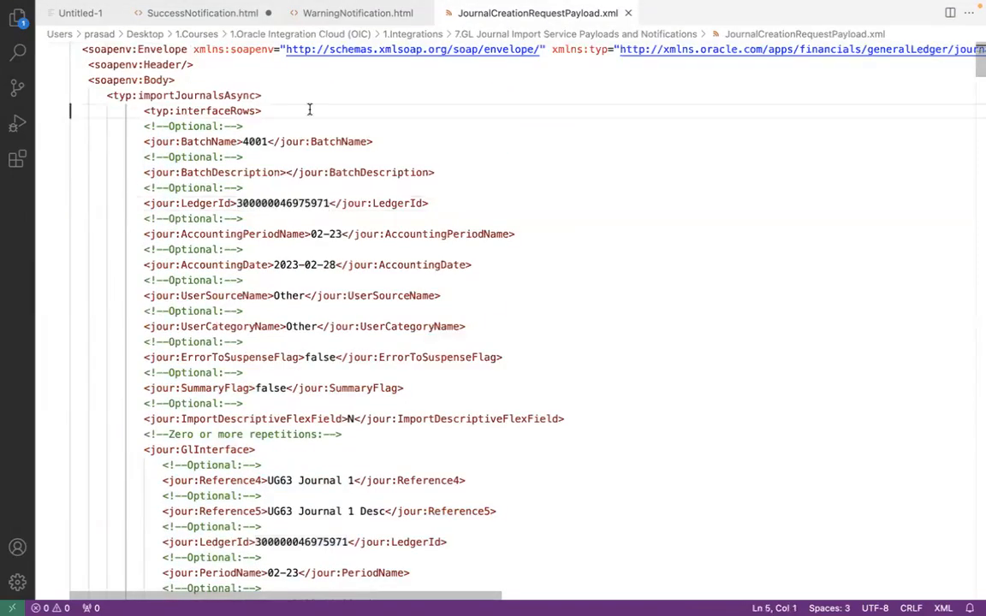
left_click_drag(977, 75, 973, 581)
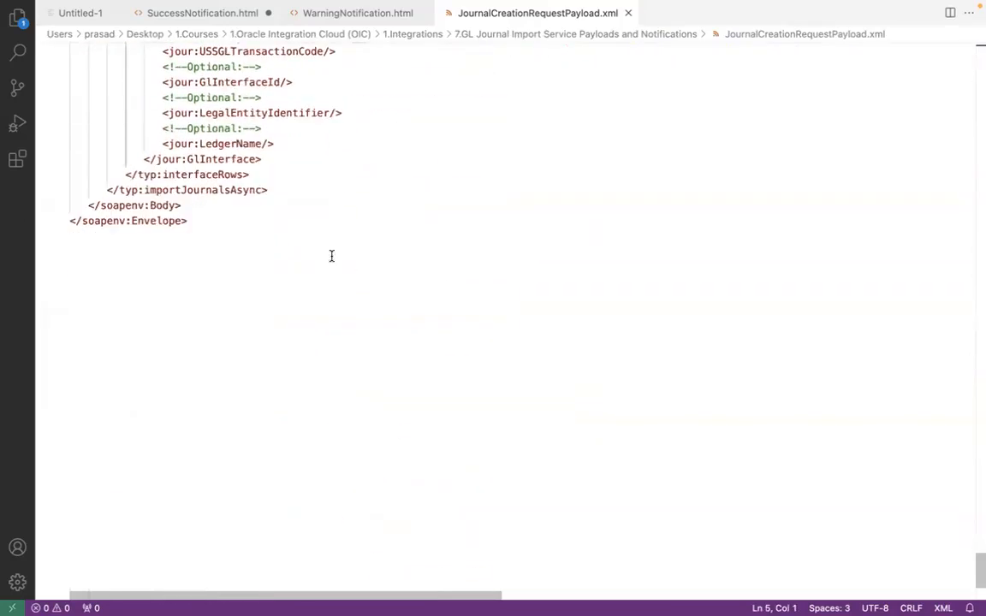
left_click(278, 175, "shift")
Switch to SoapUI and replace the typ:interfaceRows block inside importJournalsAsync of Request 1 with the copied payload block
key("ctrl+Left")
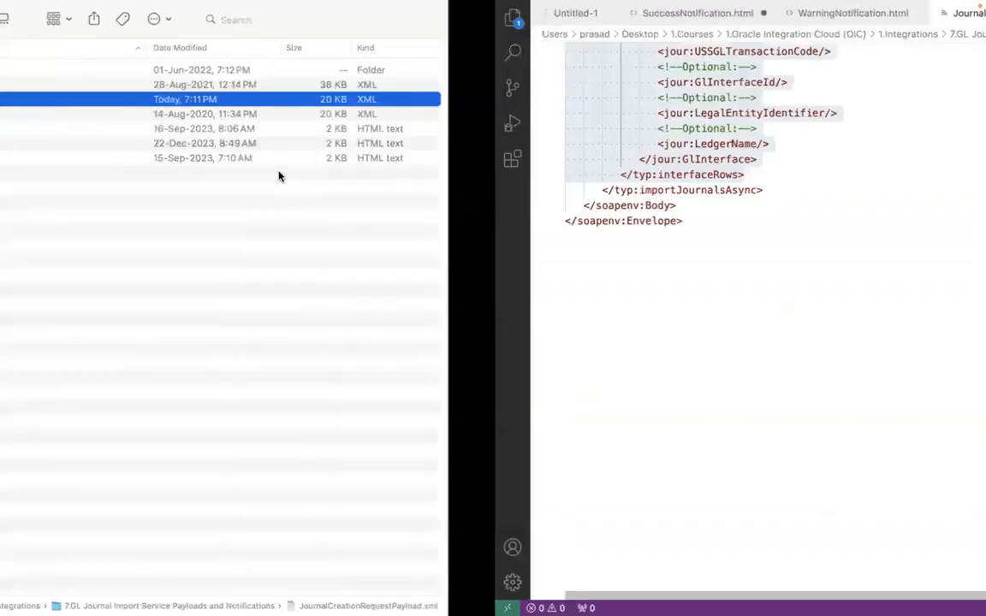
key("super+Tab")
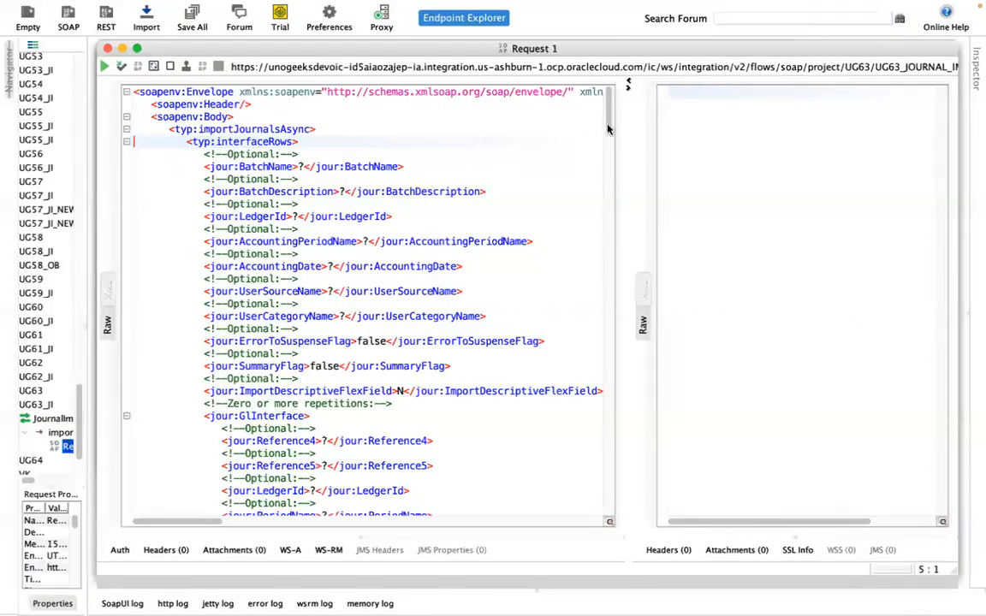
left_click_drag(607, 128, 605, 540)
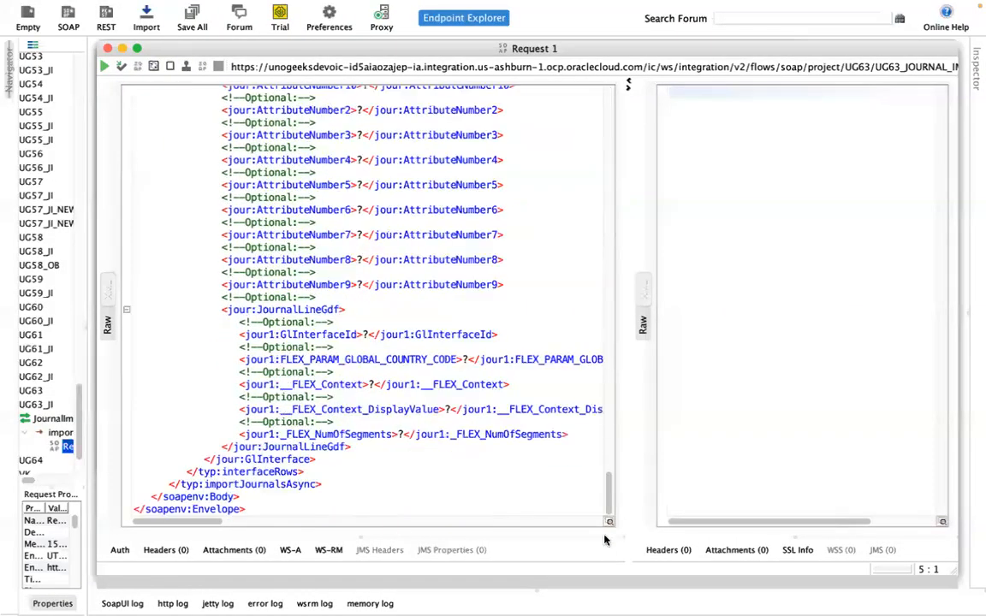
left_click(331, 472, "shift")
key("BackSpace")
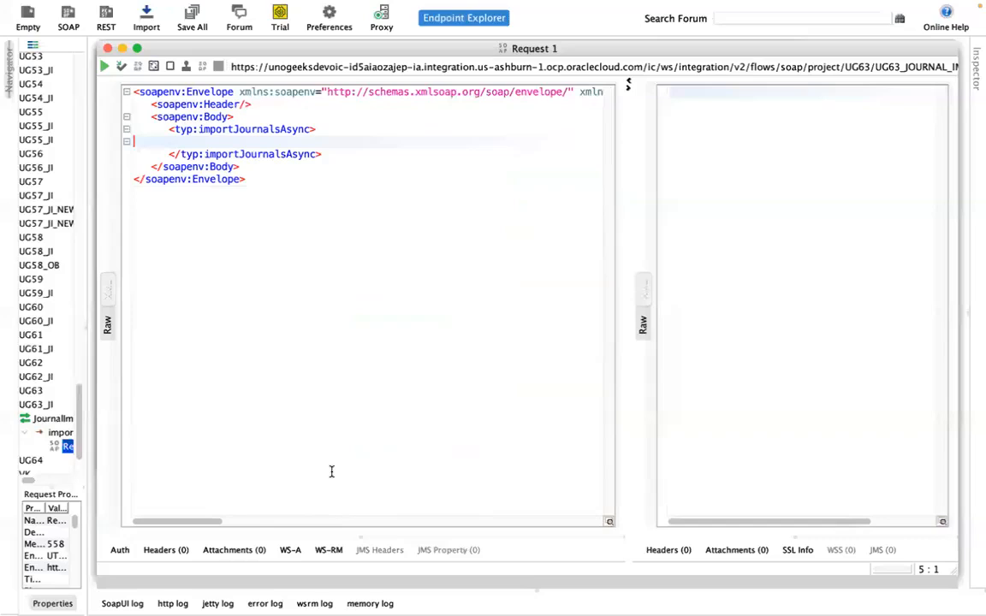
key("super+v")
Add a new authorization of type Basic to Request 1
left_click(120, 549)
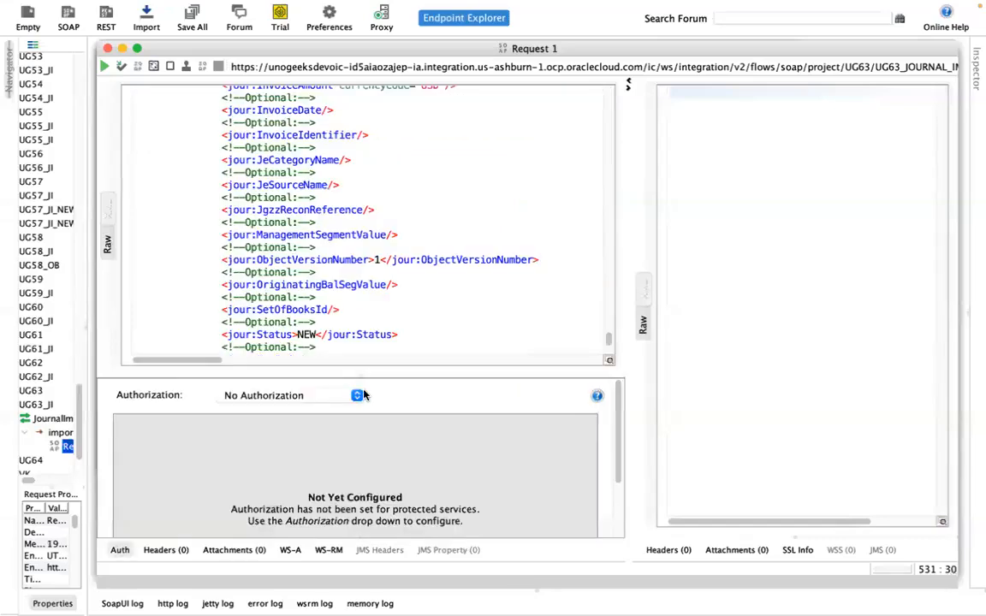
left_click(353, 396)
left_click(915, 68)
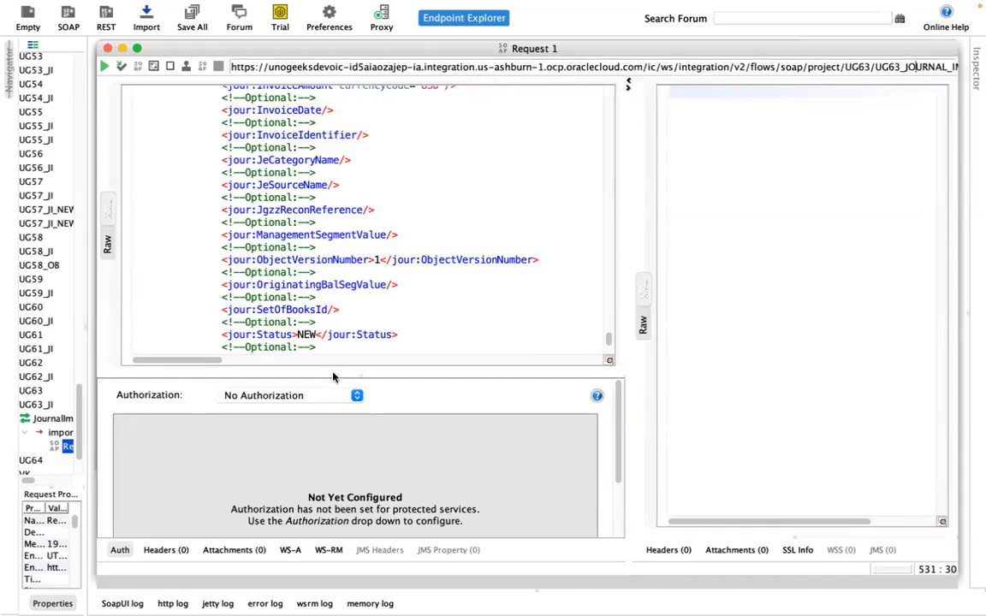
left_click(291, 395)
left_click(282, 420)
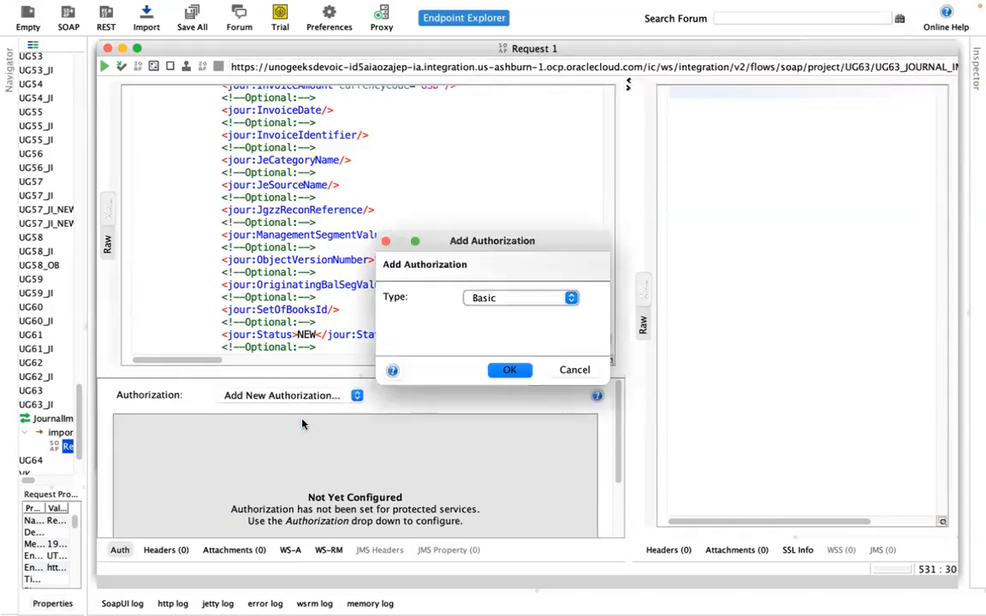
left_click(510, 373)
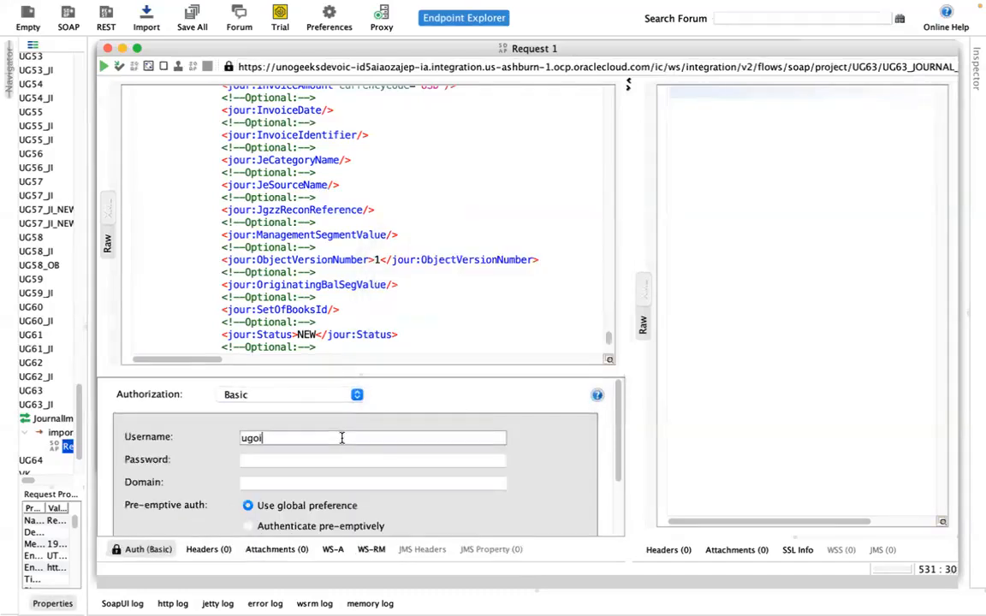
Set the Basic authorization username to ugoic.user1, paste the account password, and collapse the authorization settings
type("ugoic.user1")
key("Tab")
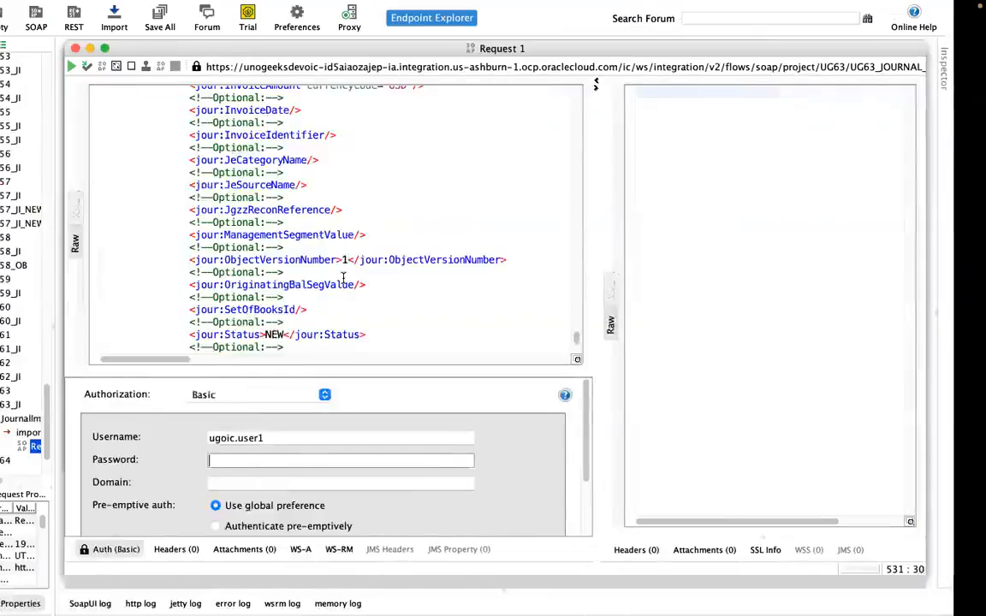
key("super+v")
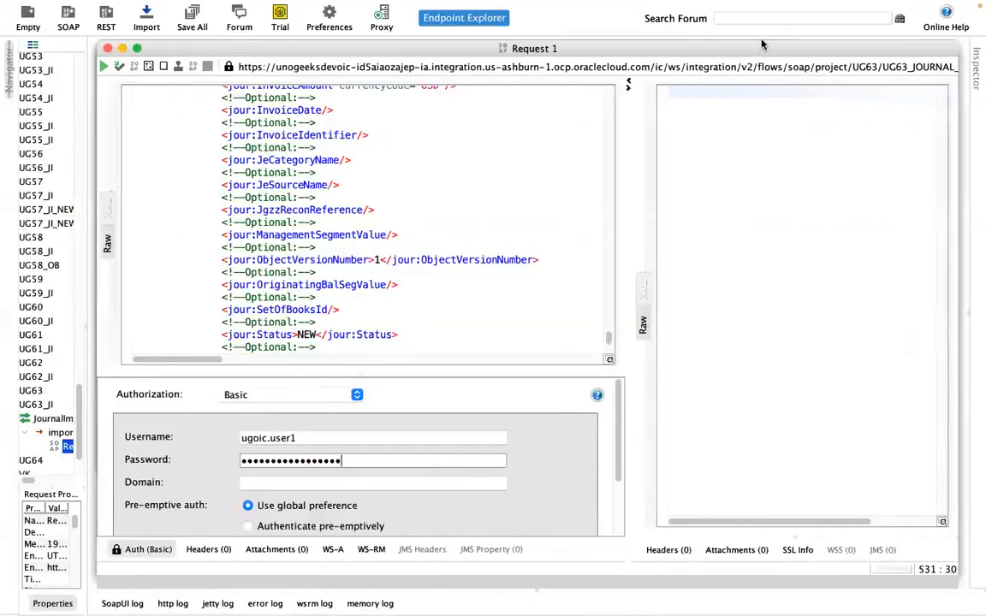
left_click(137, 548)
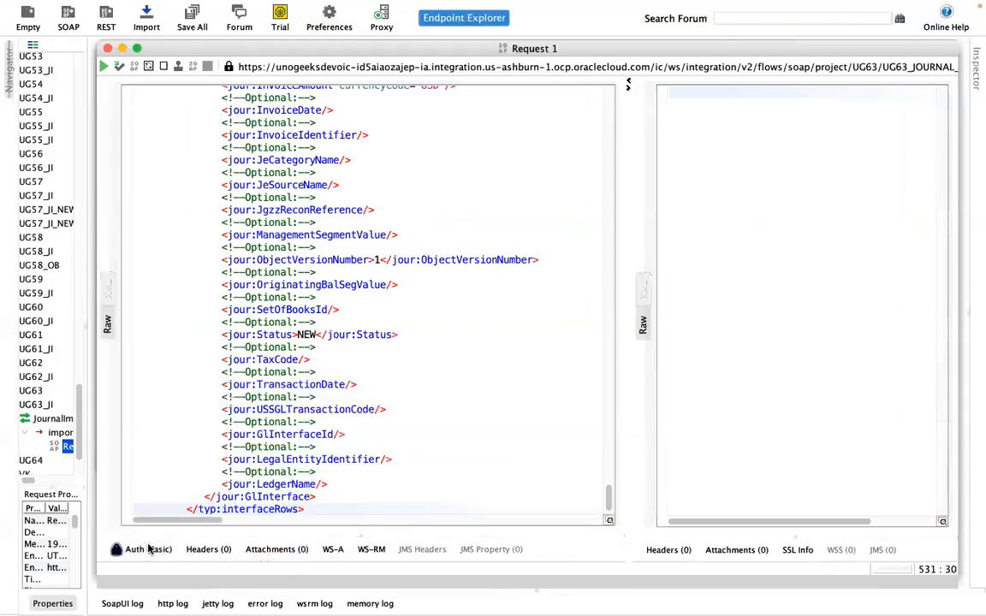
Adjust the split between request and response panes, review the start of the pasted payload, and submit Request 1
left_click_drag(628, 205, 526, 188)
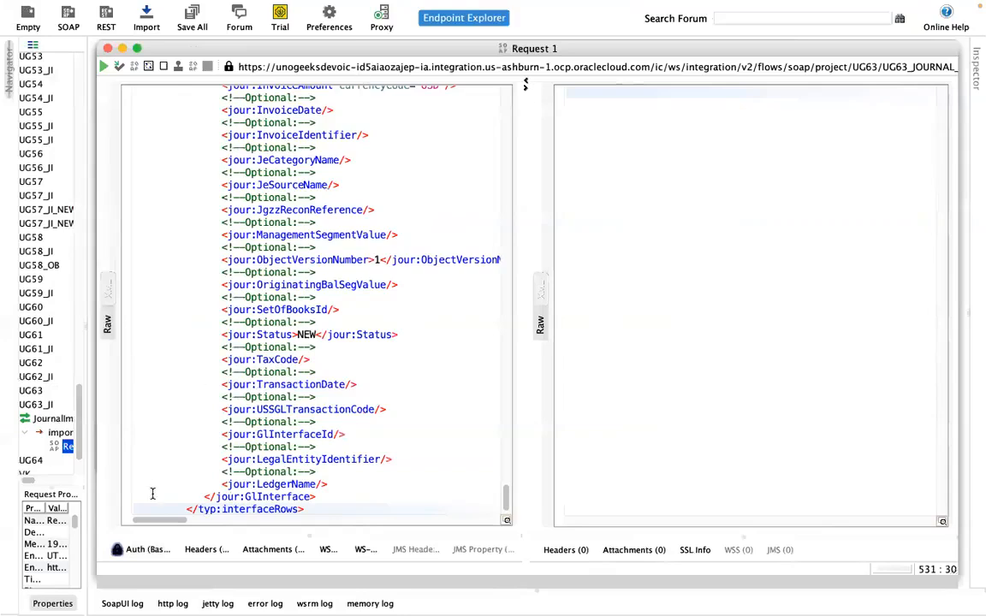
left_click_drag(505, 494, 505, 94)
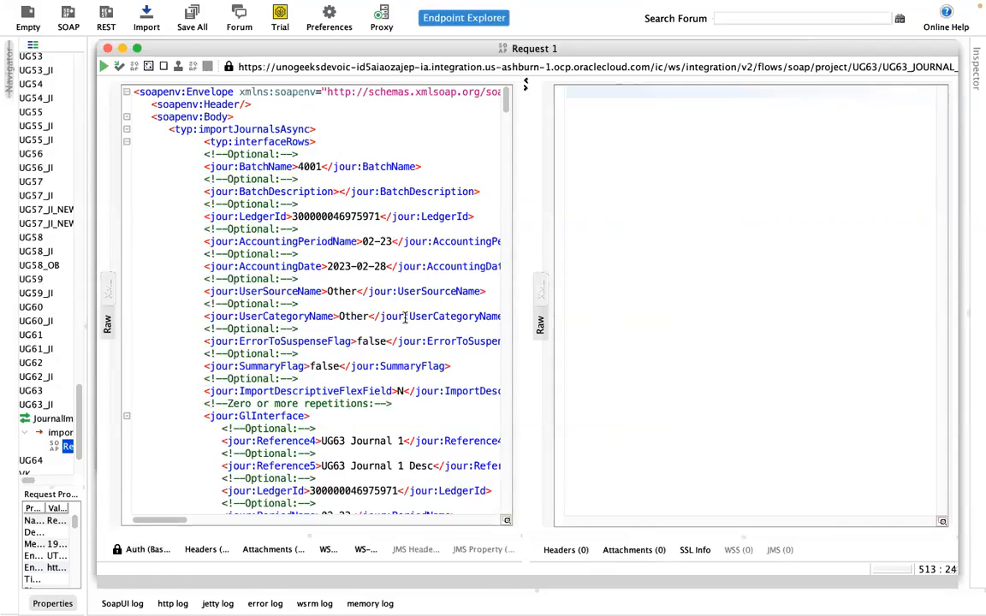
left_click_drag(528, 175, 570, 166)
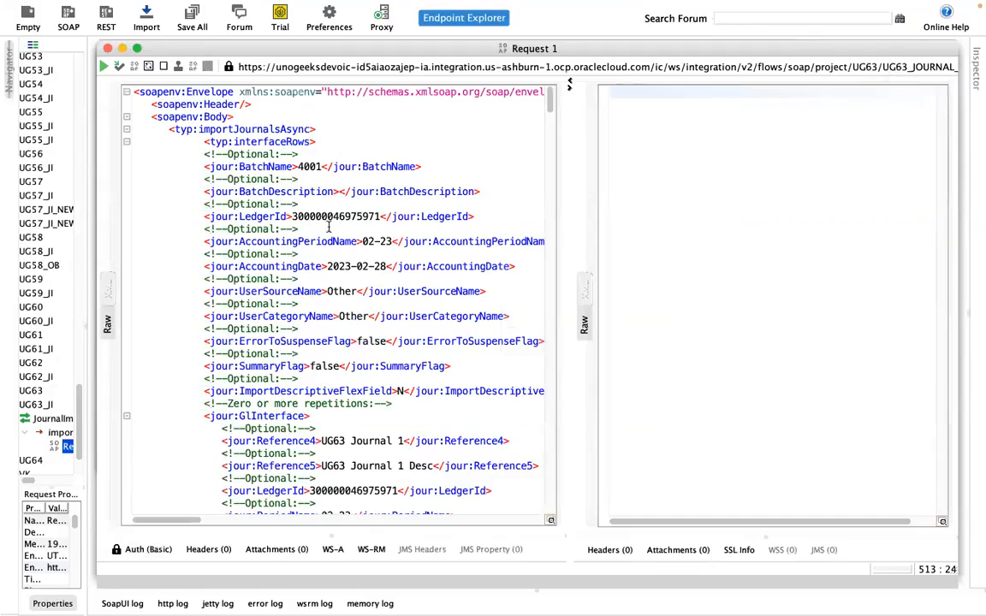
left_click(102, 66)
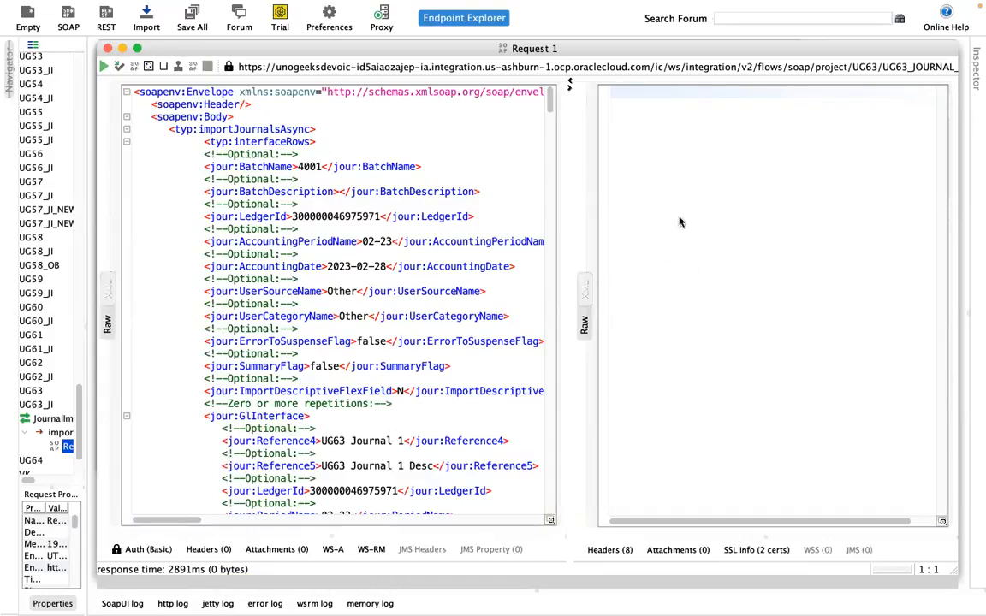
Switch to Firefox and open the bookmarked Dev OIC environment in a new tab
key("super+Tab")
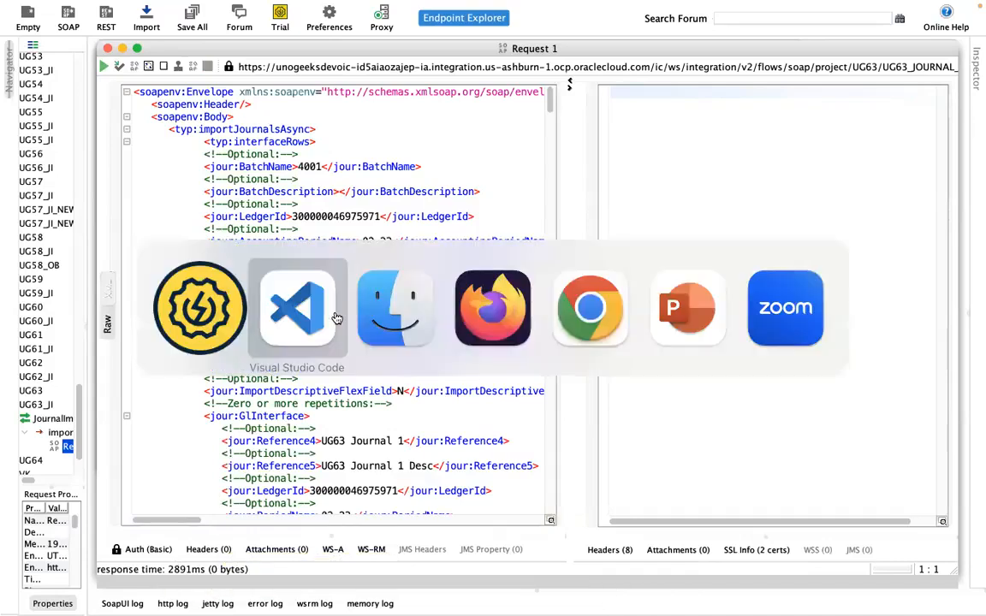
key("super+Tab")
key("super+Tab")
key("super+Tab")
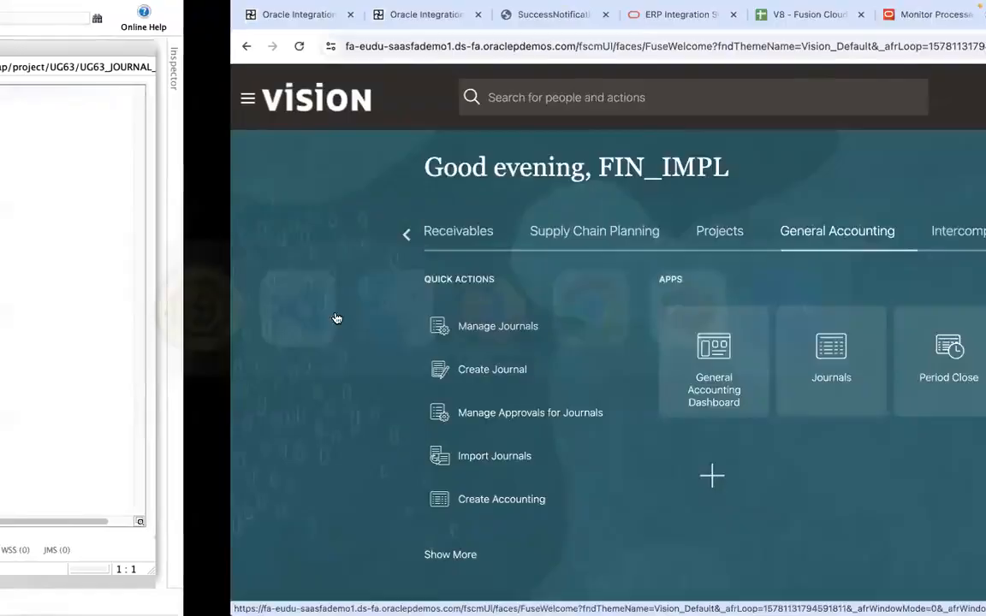
key("super+Tab")
key("super+Tab")
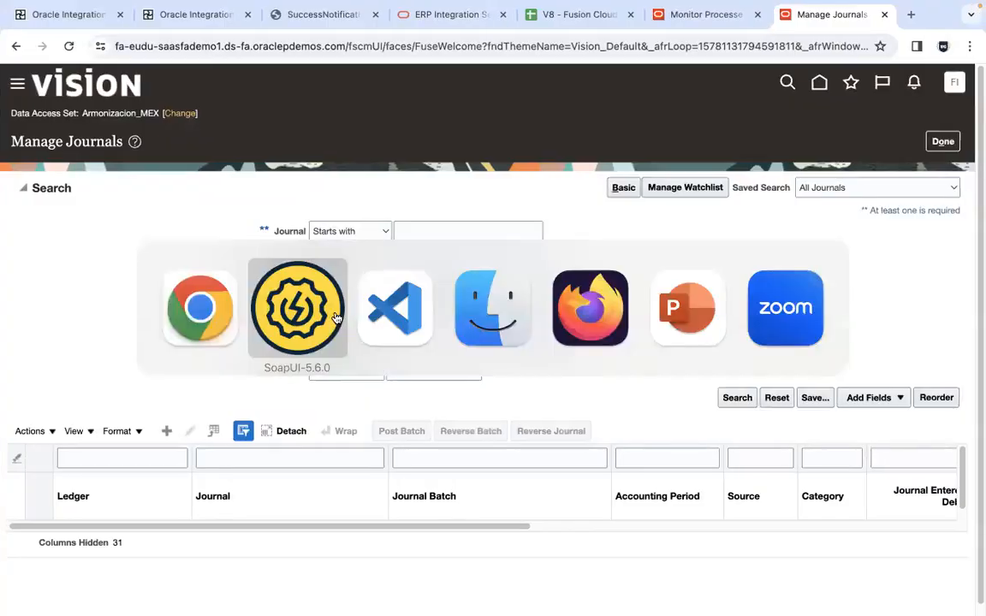
key("super+Tab")
key("super+Tab")
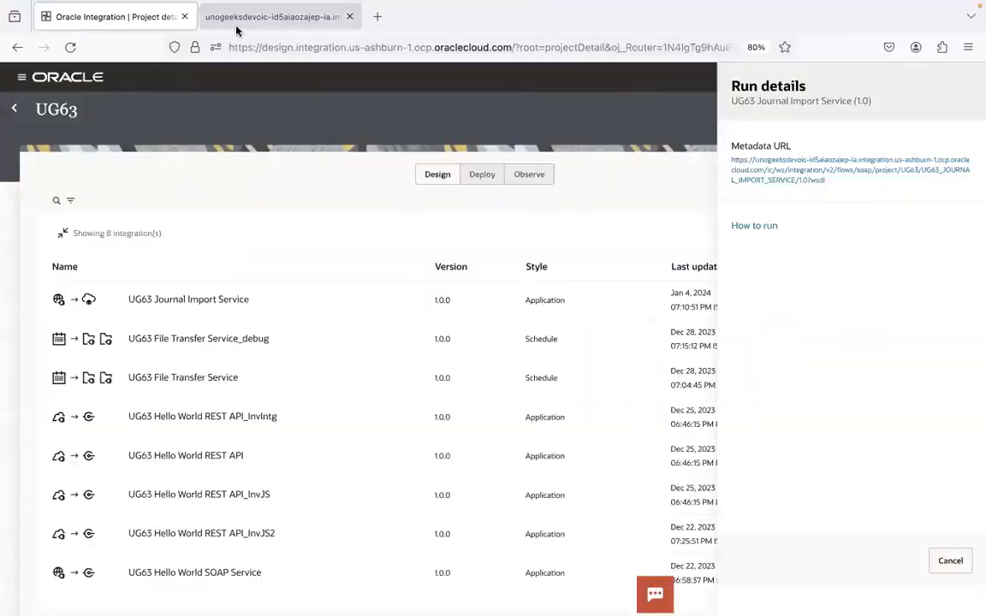
left_click(229, 24)
left_click(378, 16)
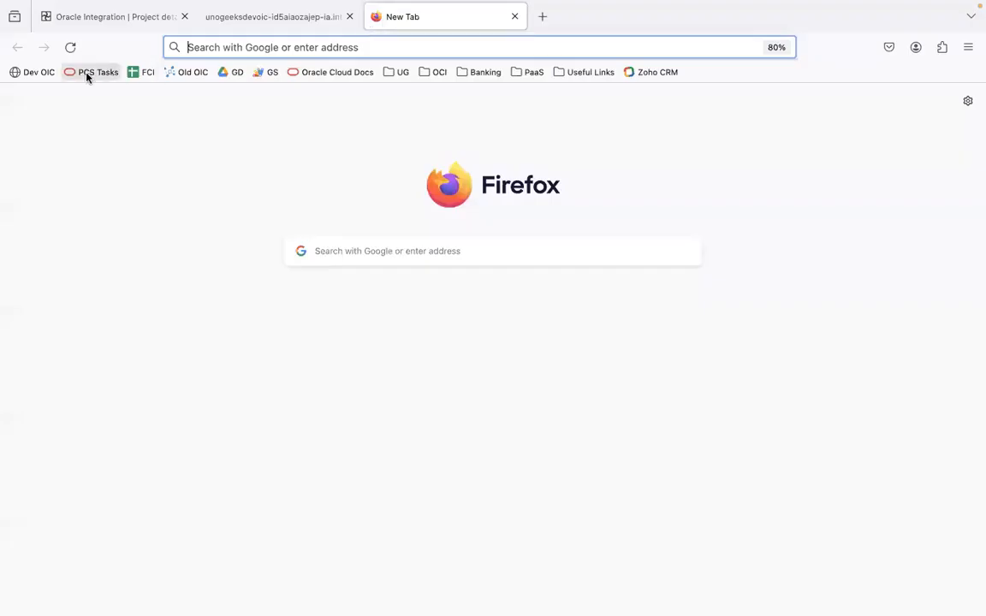
left_click(32, 72)
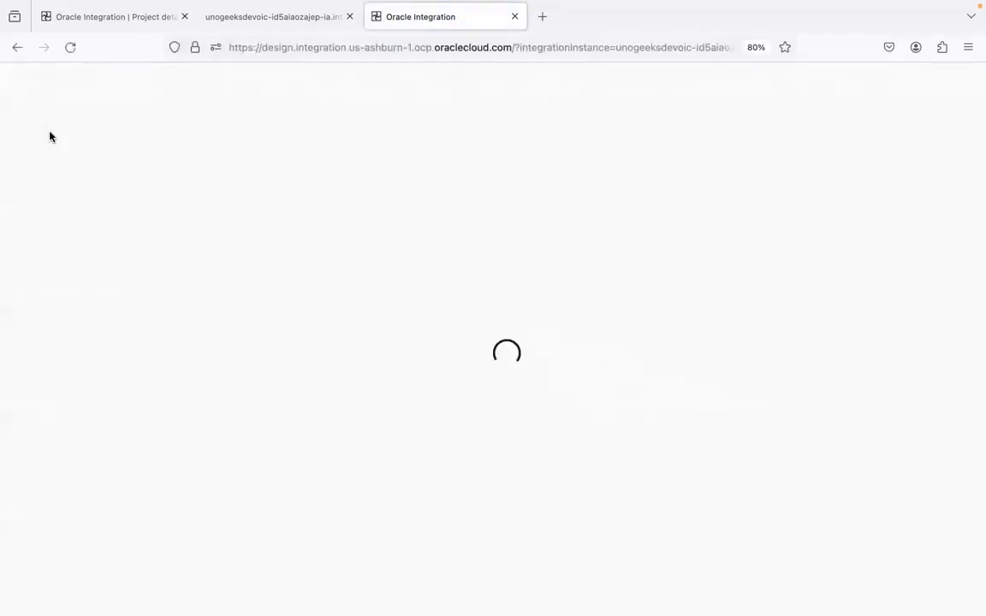
Open the received instance of UG63 Journal Import Service for batch name 4001 from integration monitoring and examine its flow progress
left_click(22, 77)
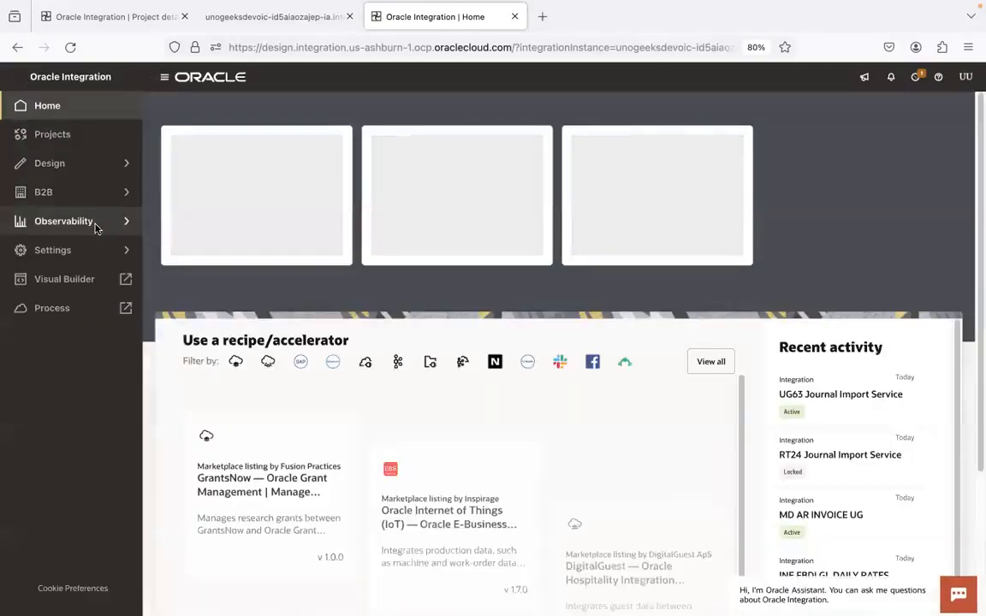
left_click(125, 219)
left_click(105, 134)
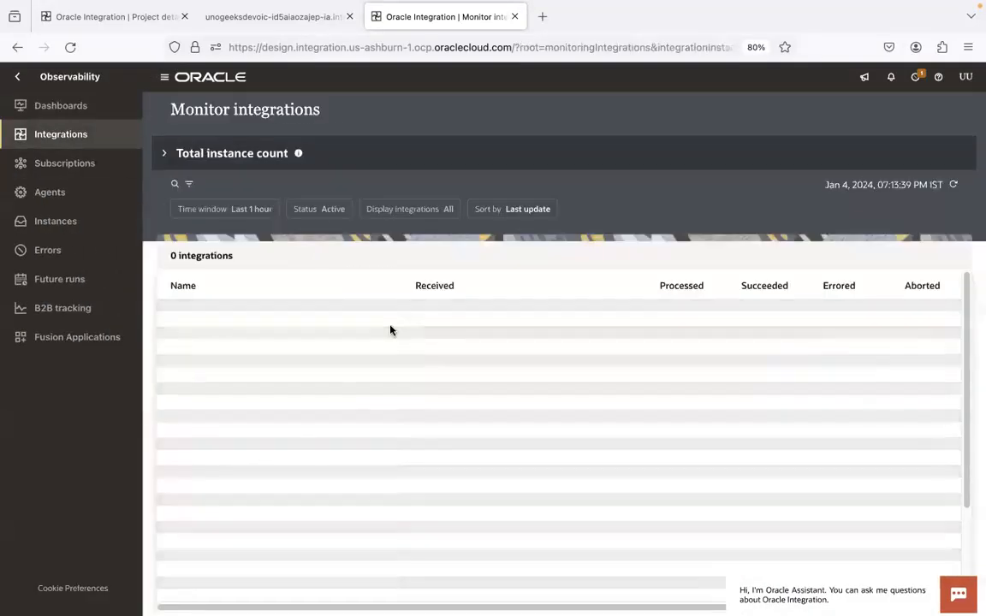
left_click(419, 325)
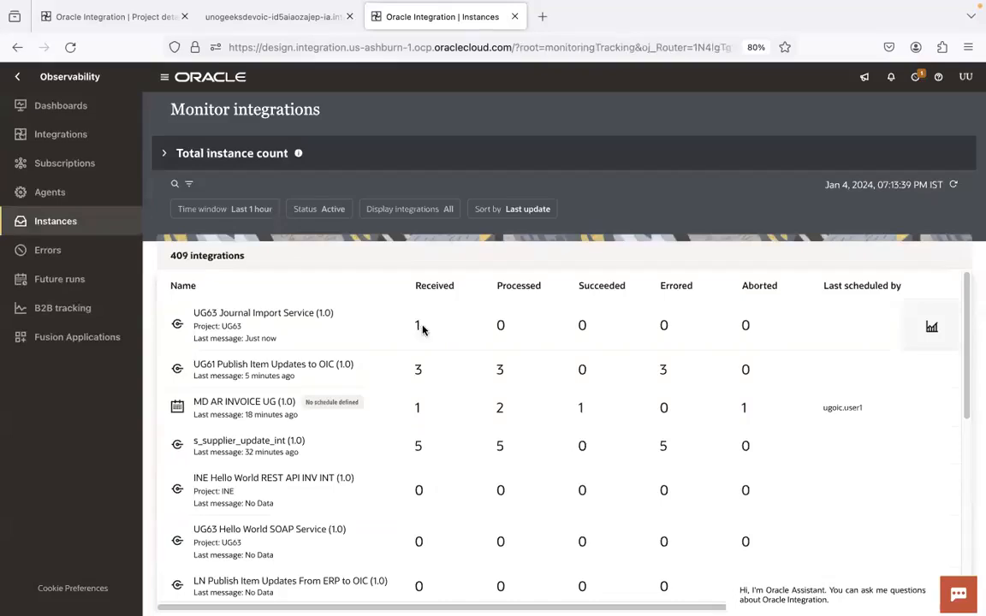
left_click(230, 274)
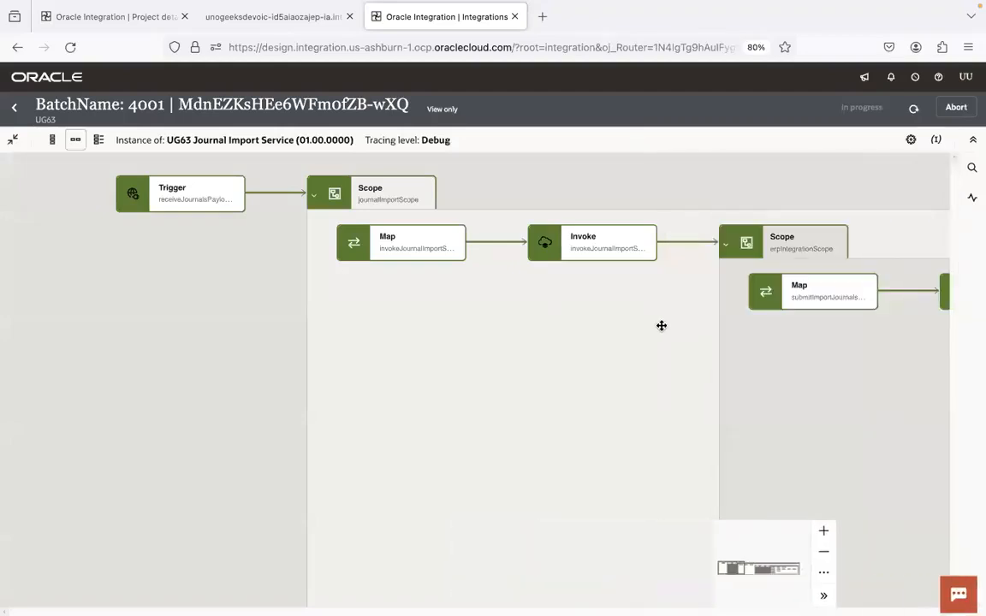
left_click_drag(660, 326, 137, 354)
left_click_drag(564, 391, 214, 270)
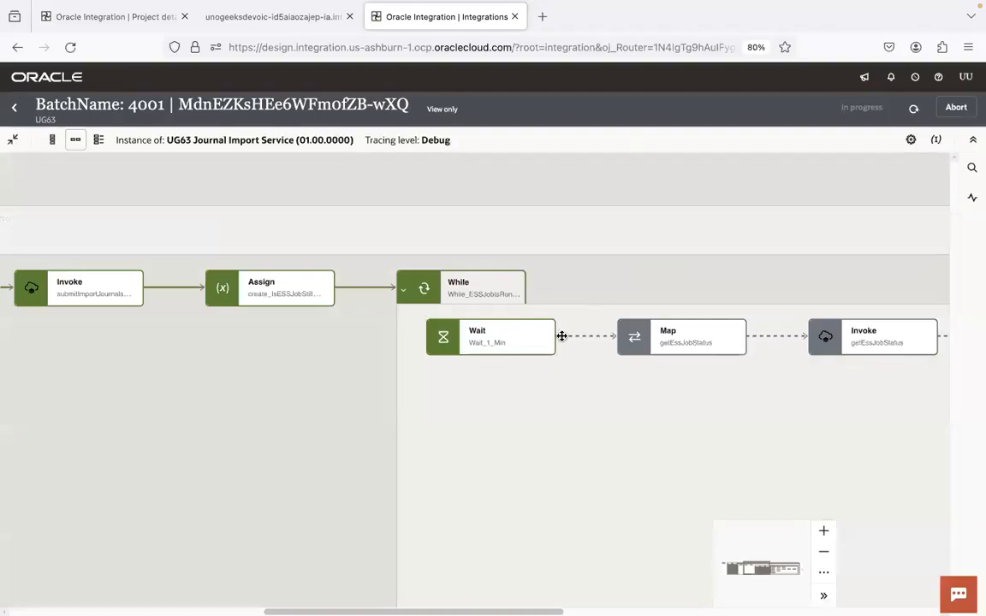
Switch to Chrome, refresh the scheduled processes list in the Monitor Processes page, and select the Import Journals: Child process
key("super+Tab")
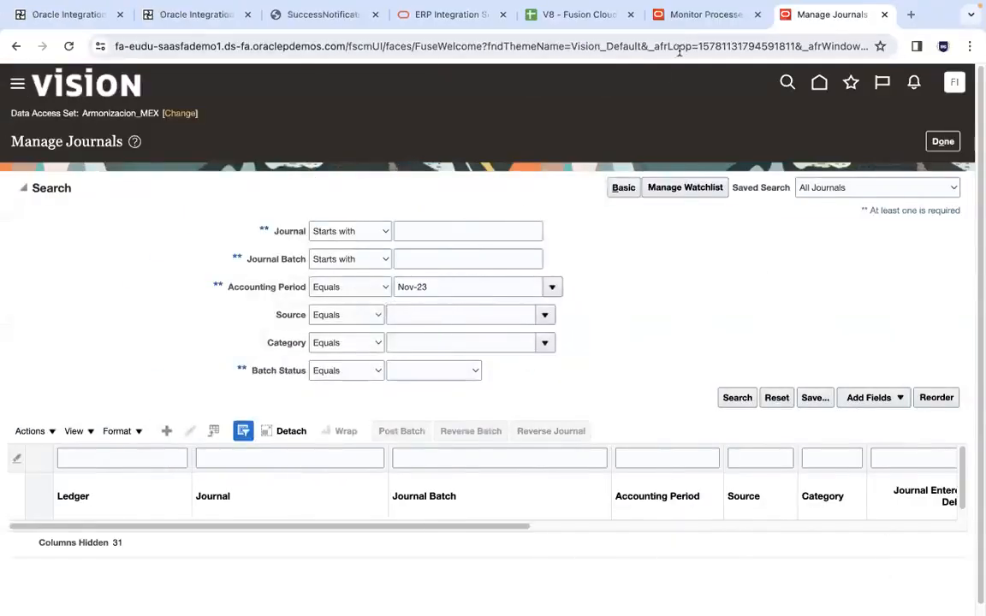
left_click(691, 23)
left_click(581, 265)
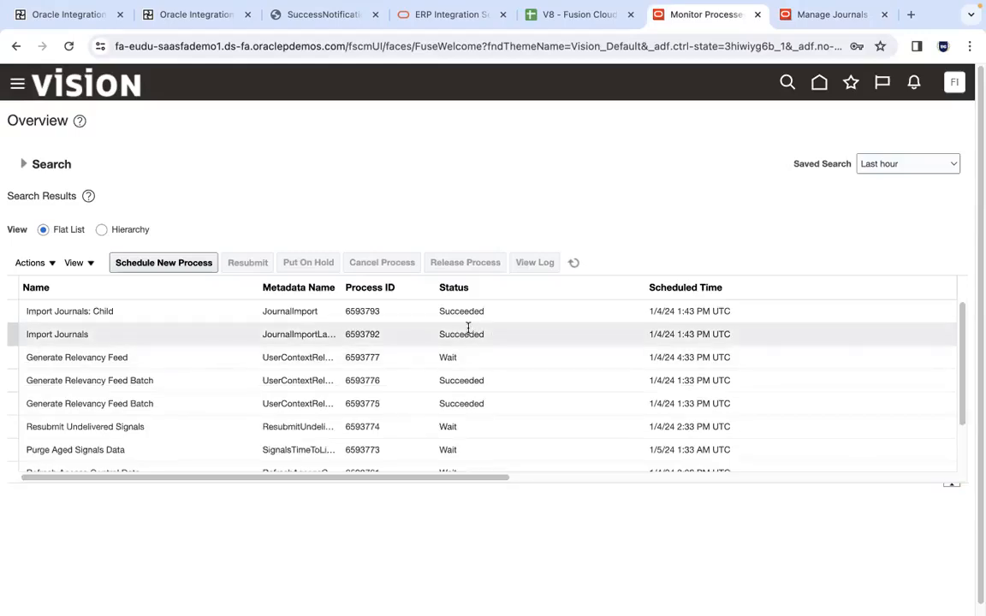
left_click(370, 343)
left_click(330, 319)
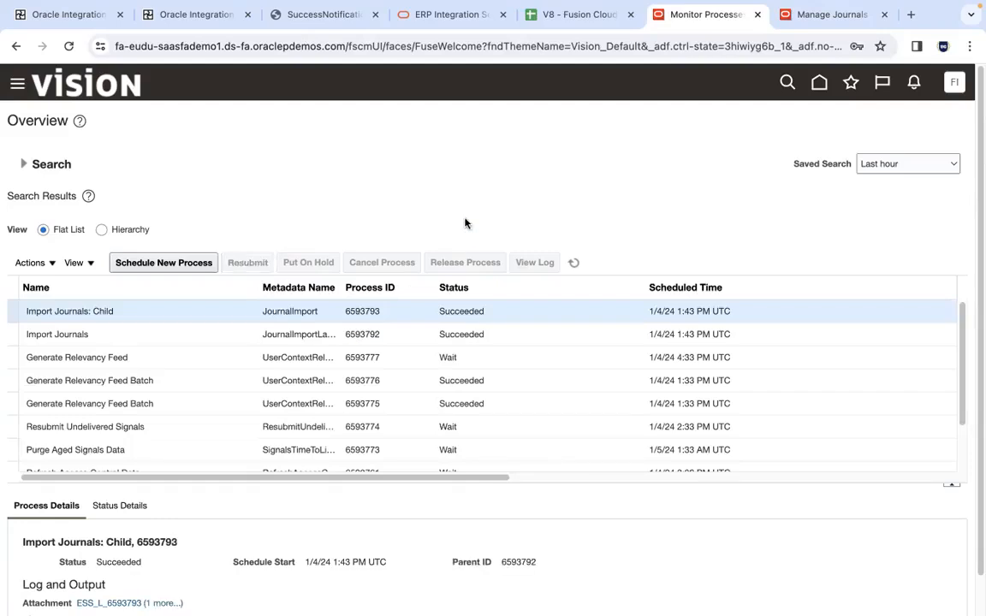
Open the output attachment 6593793.txt of the Import Journals: Child process in TextEdit to check the Journal Import Execution Report
scroll(968, 303, "down", 2)
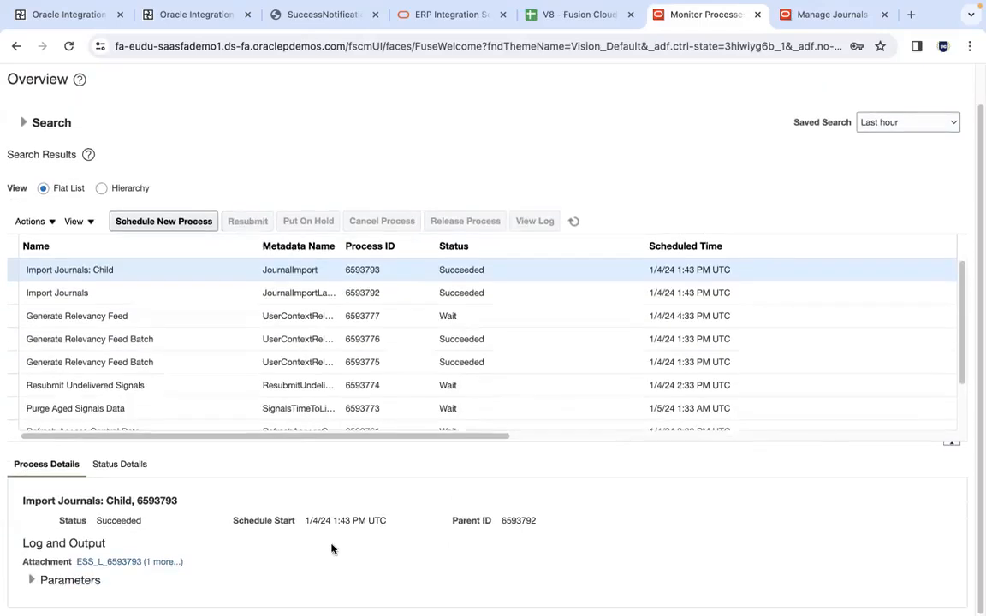
left_click(166, 563)
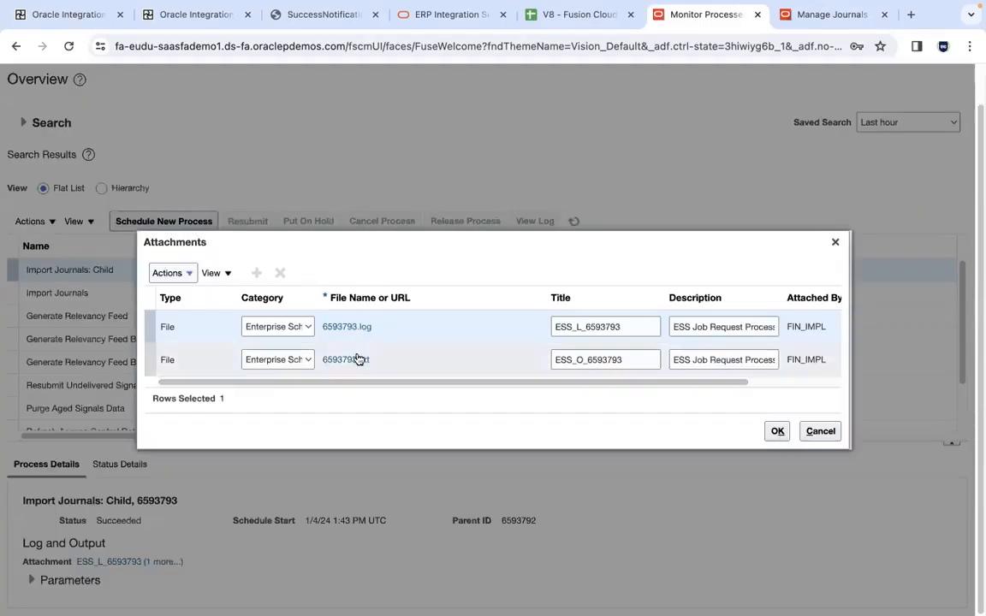
left_click(353, 359)
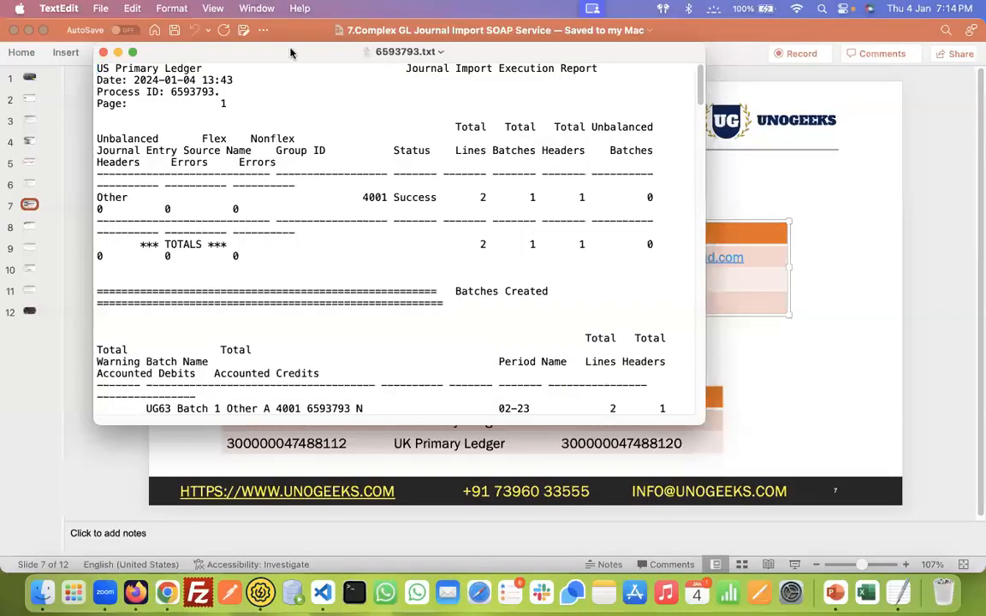
double_click(289, 54)
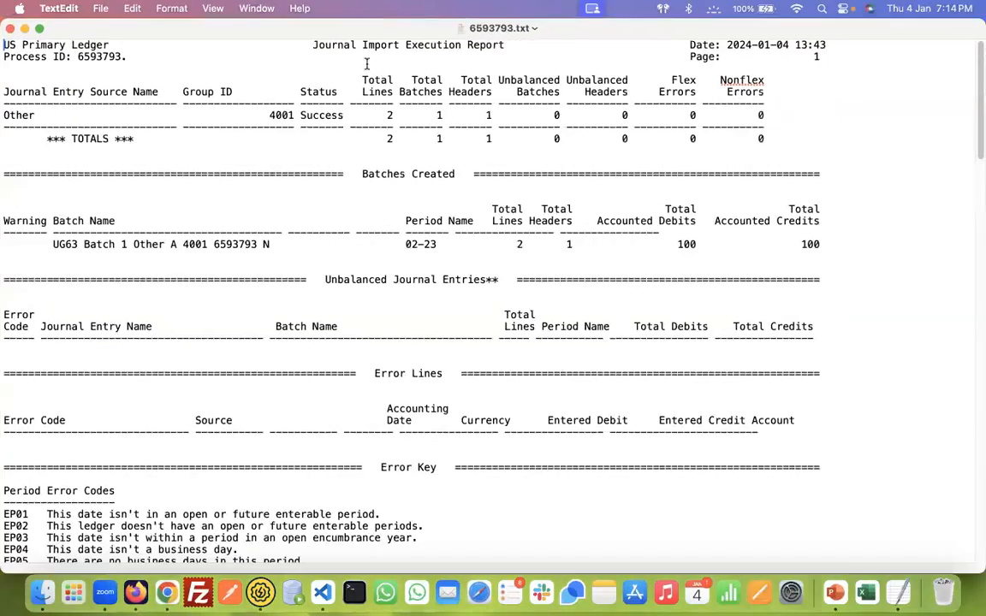
double_click(275, 116)
left_click_drag(53, 244, 276, 242)
key("super+c")
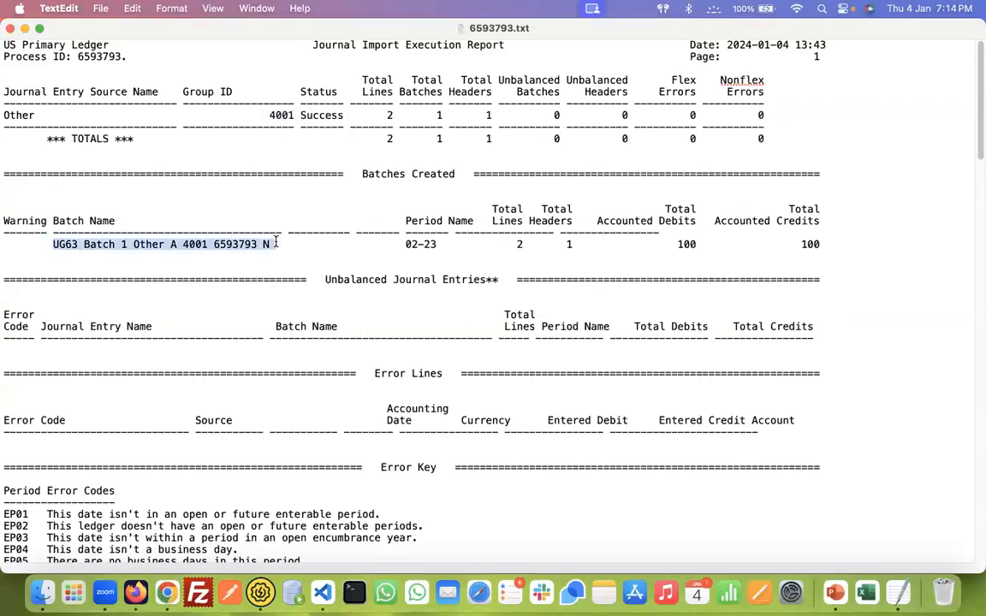
key("super+Tab")
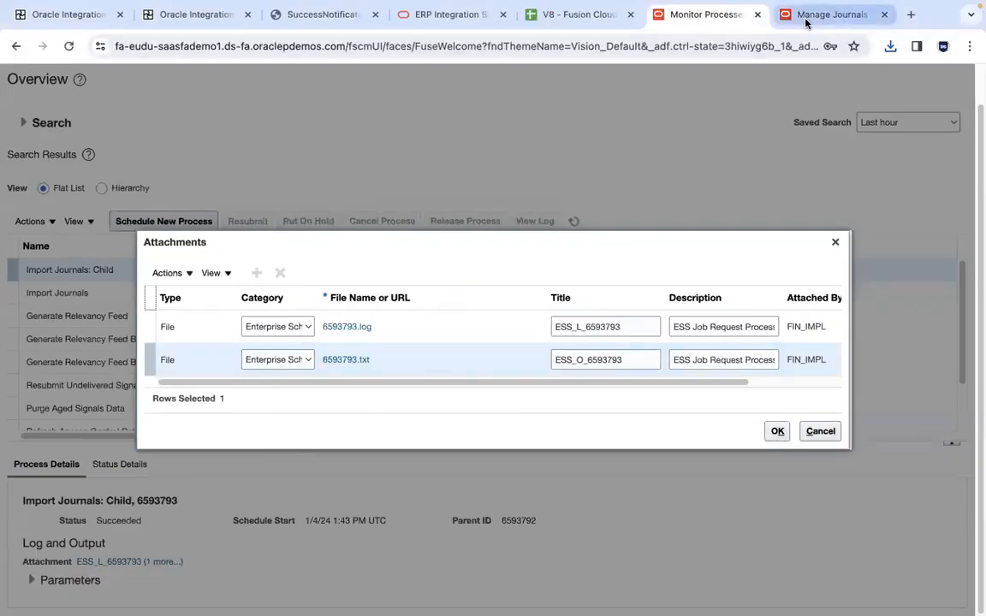
left_click(804, 17)
left_click(400, 255)
key("super+v")
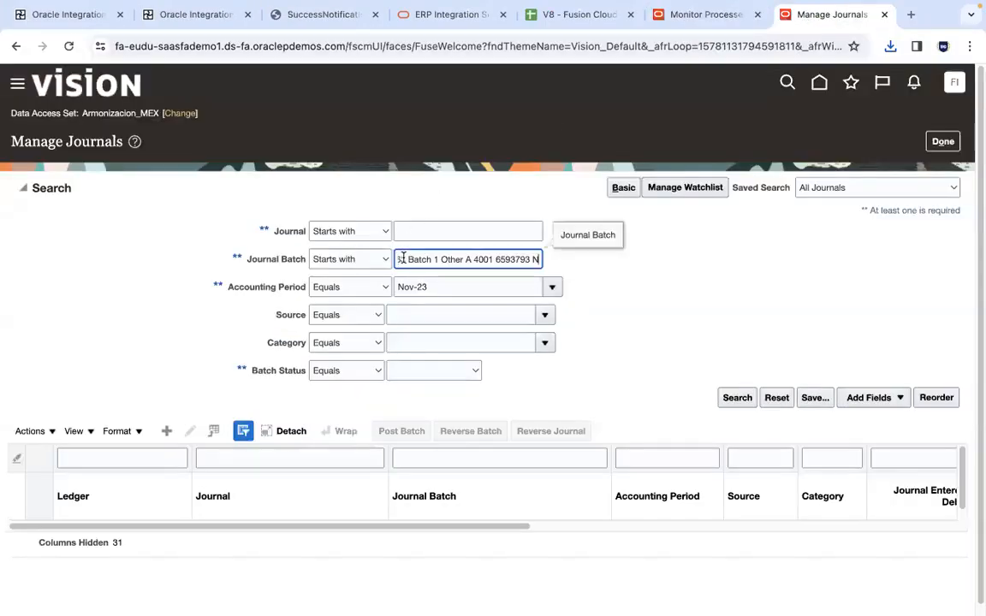
Try to change the Manage Journals data access set to US Primary Ledger
left_click(181, 114)
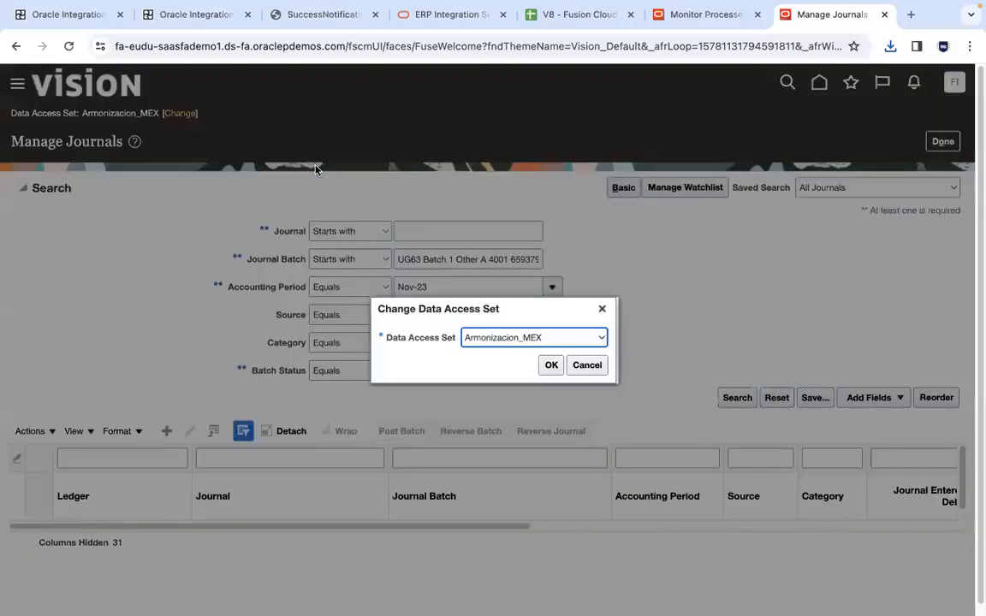
left_click(602, 337)
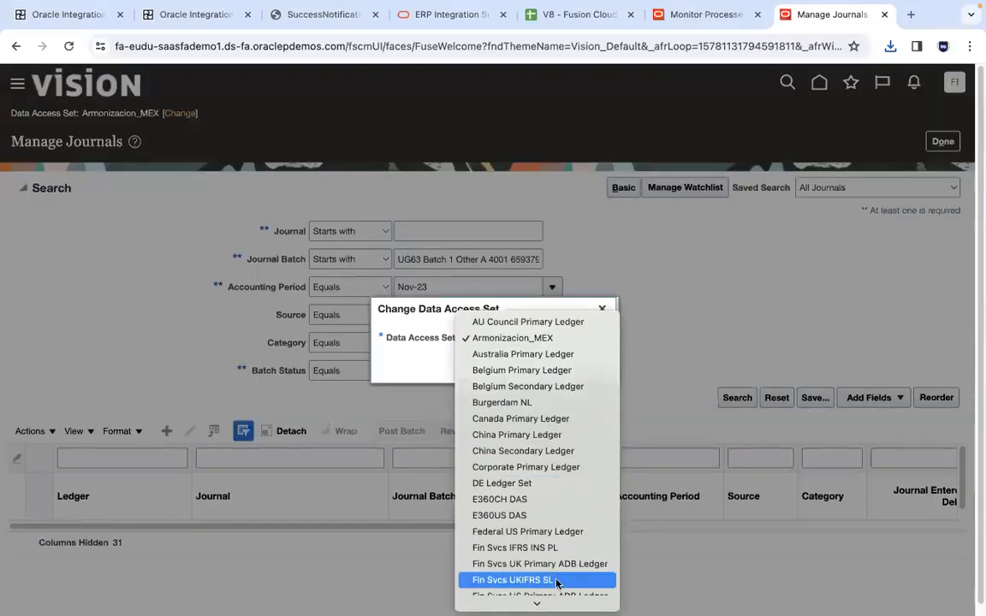
scroll(556, 597, "down", 8)
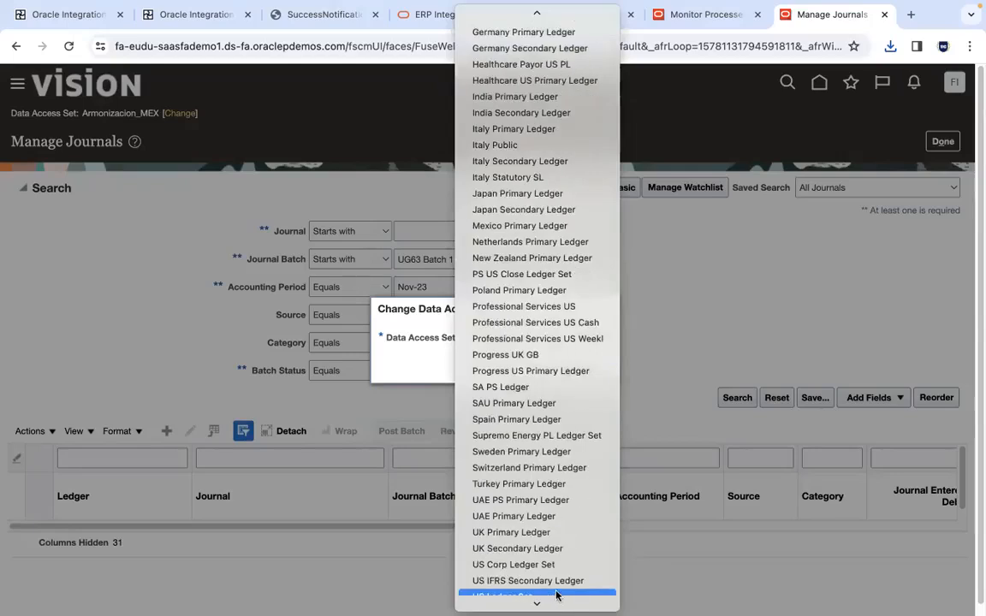
left_click(554, 568)
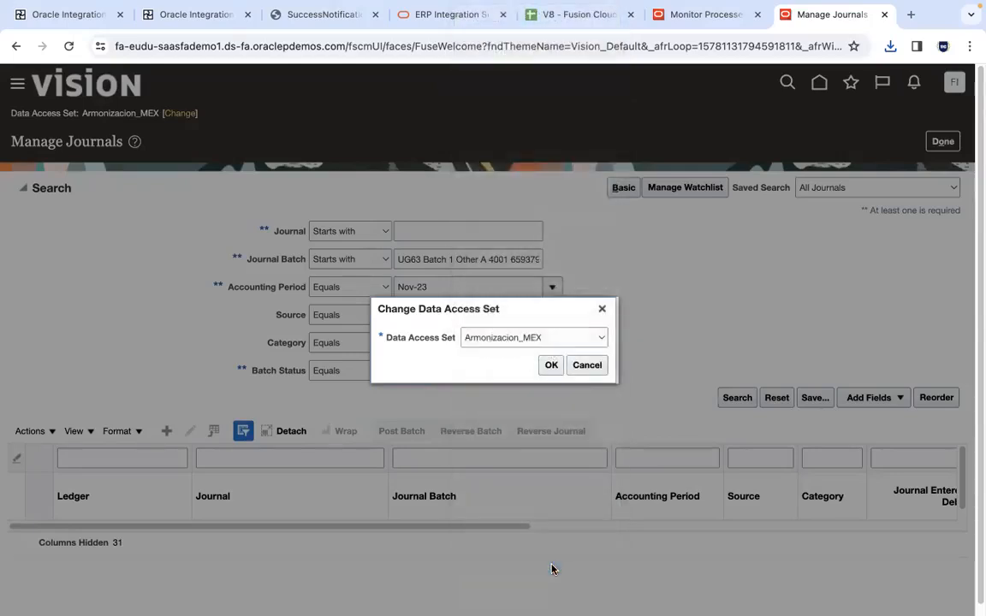
left_click(552, 366)
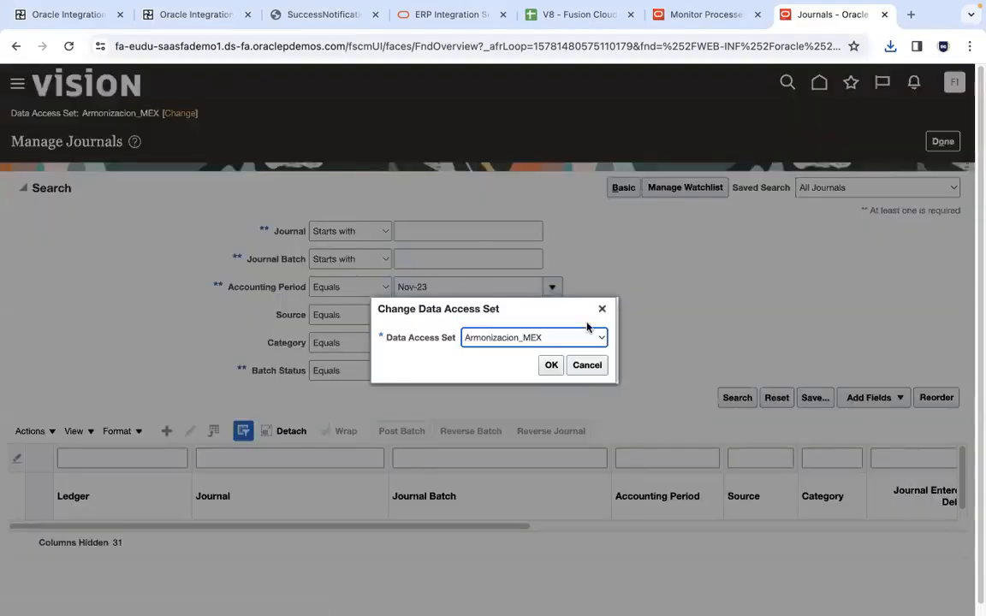
left_click(587, 334)
scroll(548, 591, "down", 10)
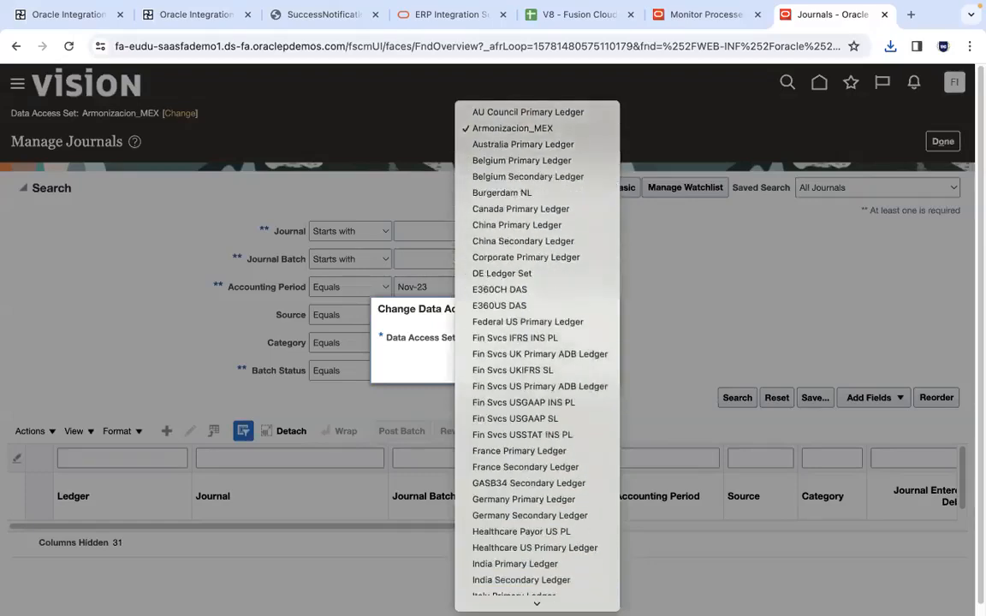
scroll(535, 582, "down", 5)
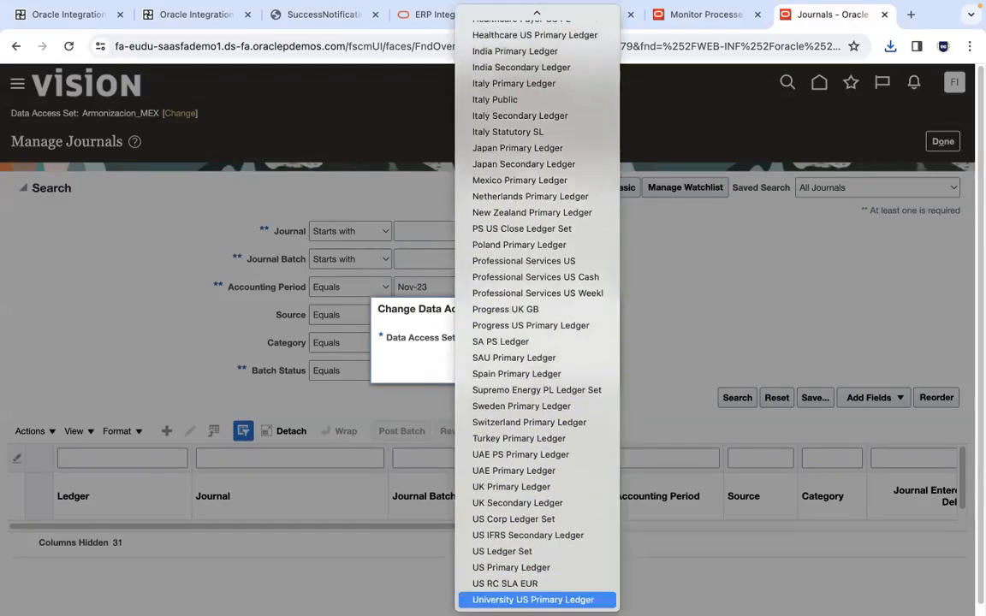
left_click(514, 566)
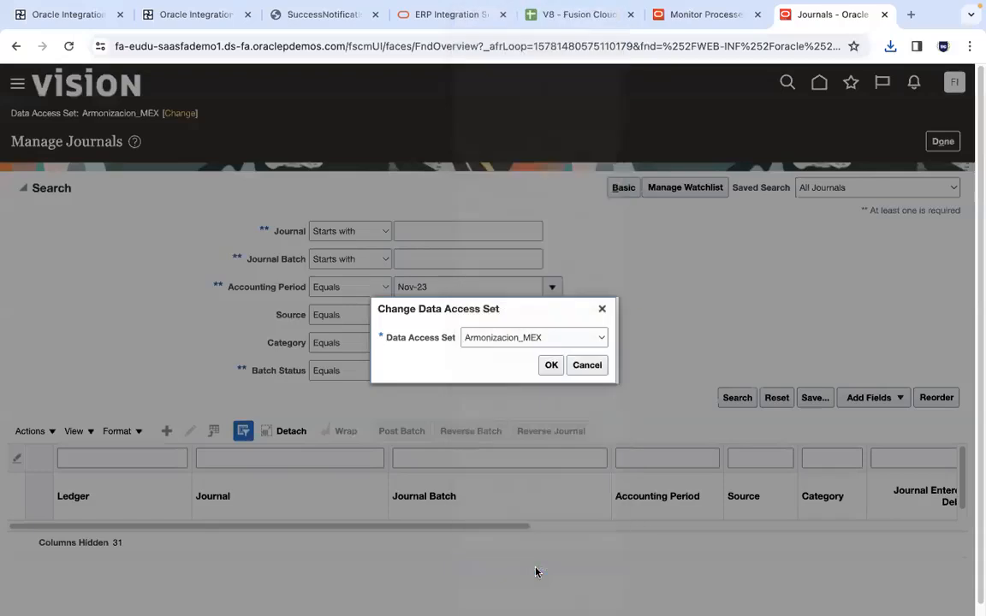
left_click(551, 368)
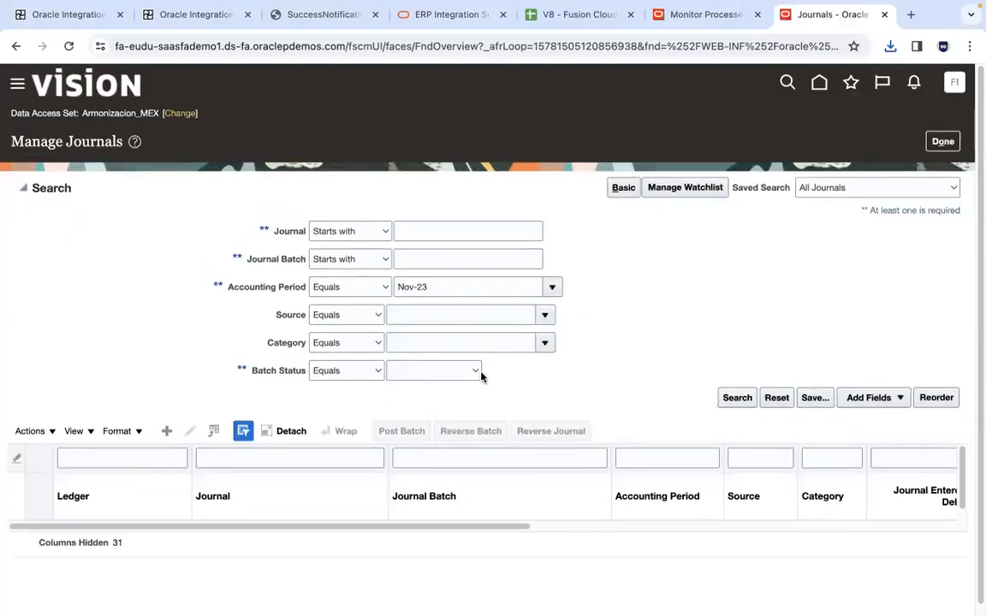
Copy the fa-eudu instance link from the Fusion Cloud Instance Details spreadsheet and open it in a new Firefox tab
left_click(726, 15)
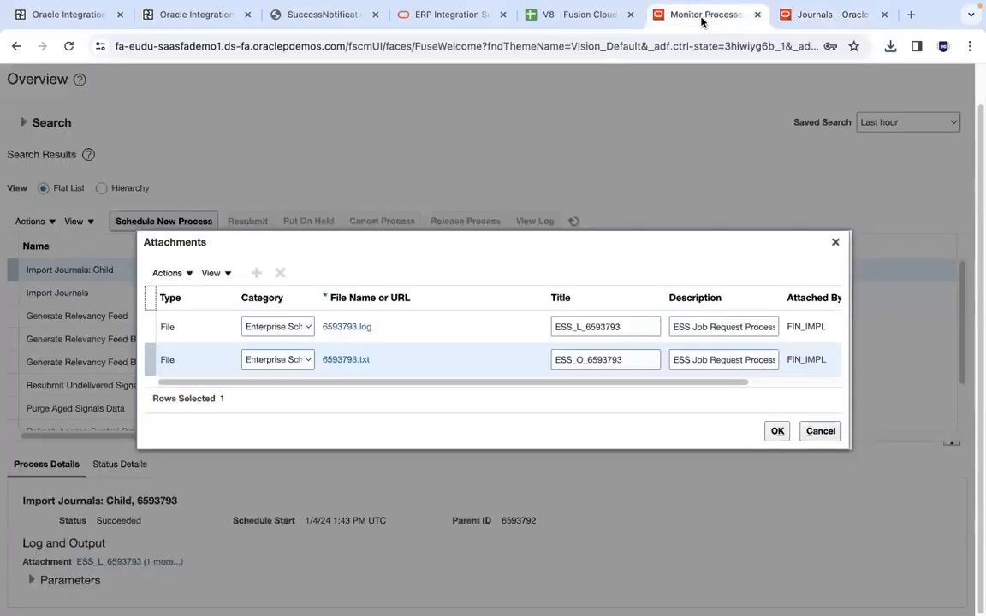
left_click(580, 15)
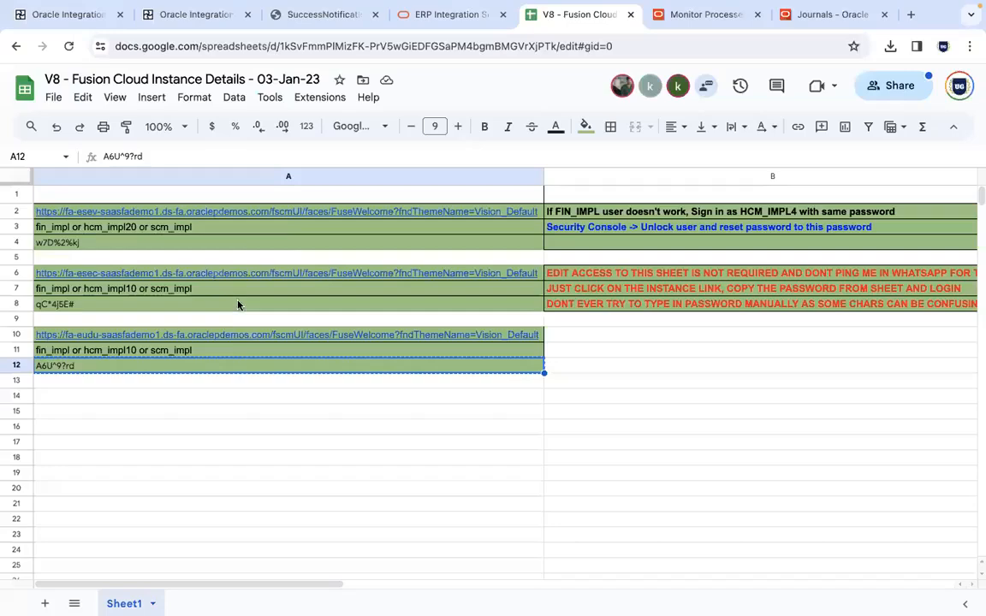
left_click(230, 340)
key("super+c")
mouse_move(94, 606)
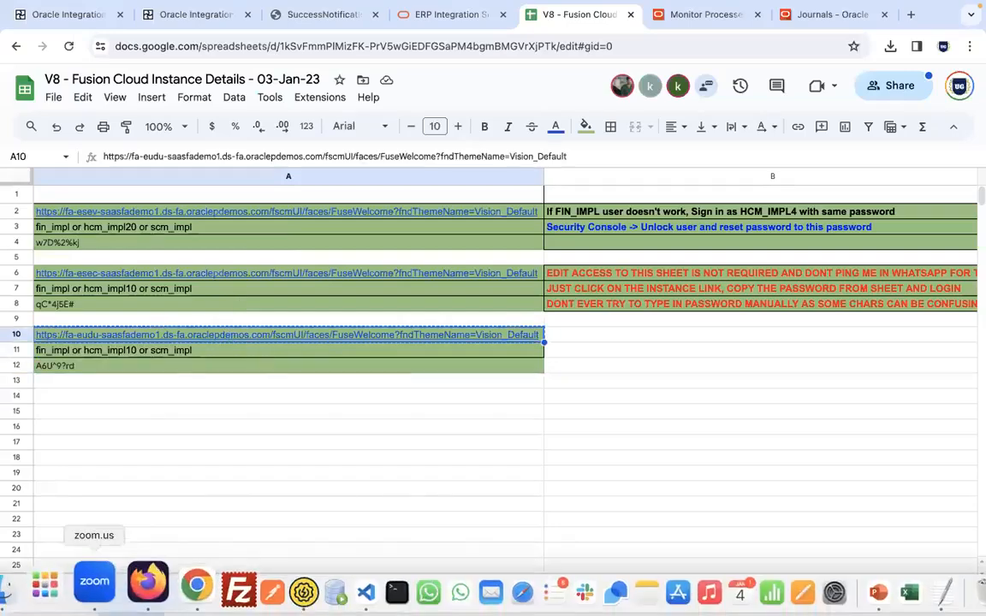
left_click(135, 595)
left_click(541, 19)
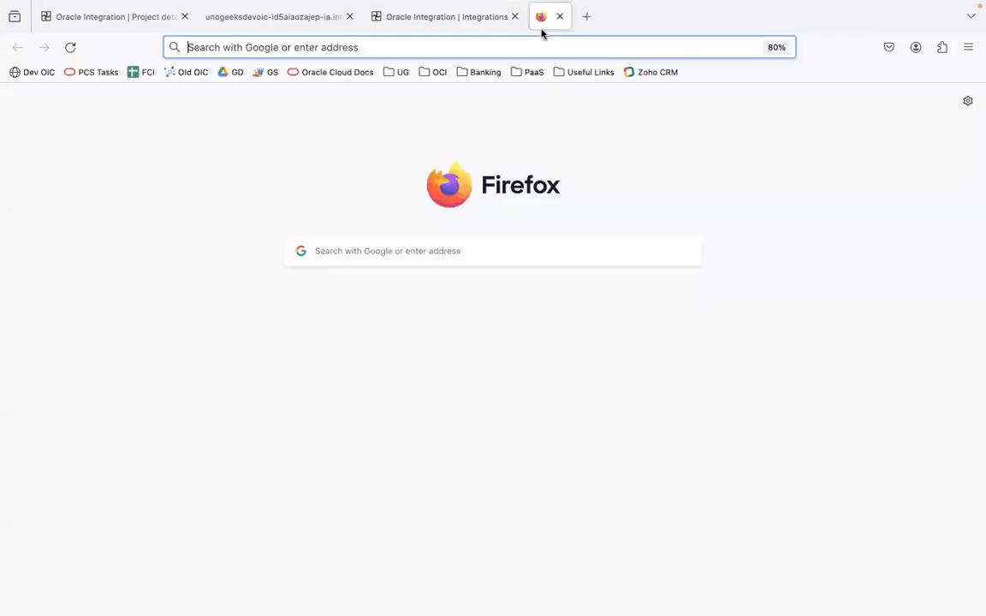
key("super+v")
key("Return")
Copy the instance password from the Chrome spreadsheet, sign in to Oracle Applications Cloud in Firefox as fin_impl, and decline updating the saved login
key("super+Tab")
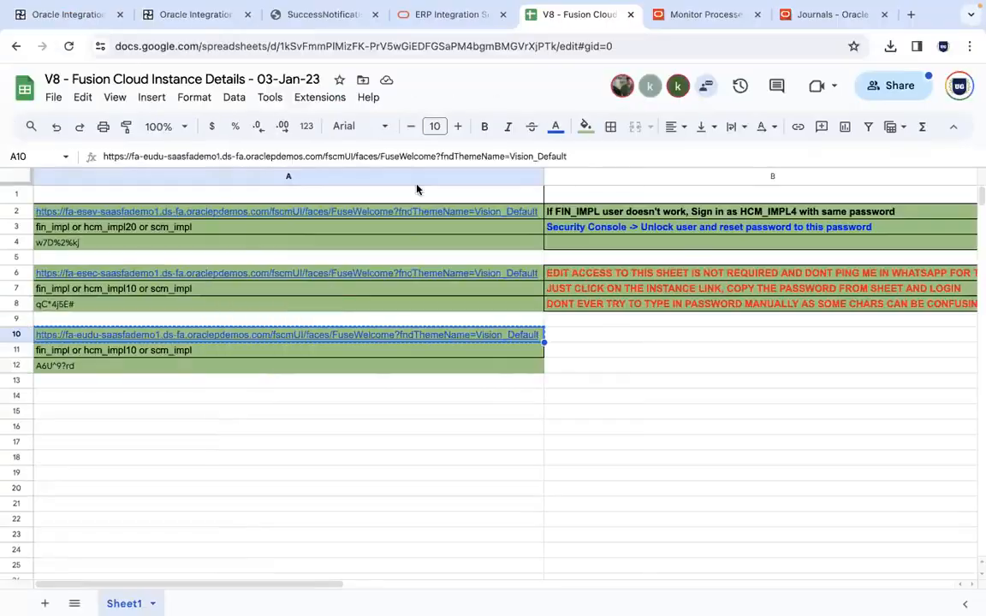
left_click(253, 363)
key("super+Tab")
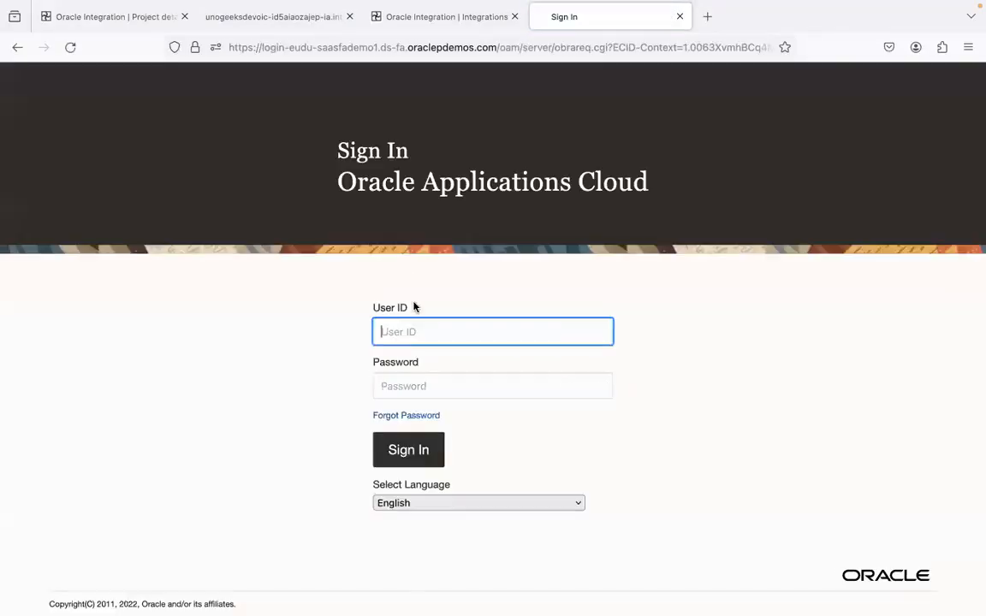
left_click(414, 331)
type("fin_imp")
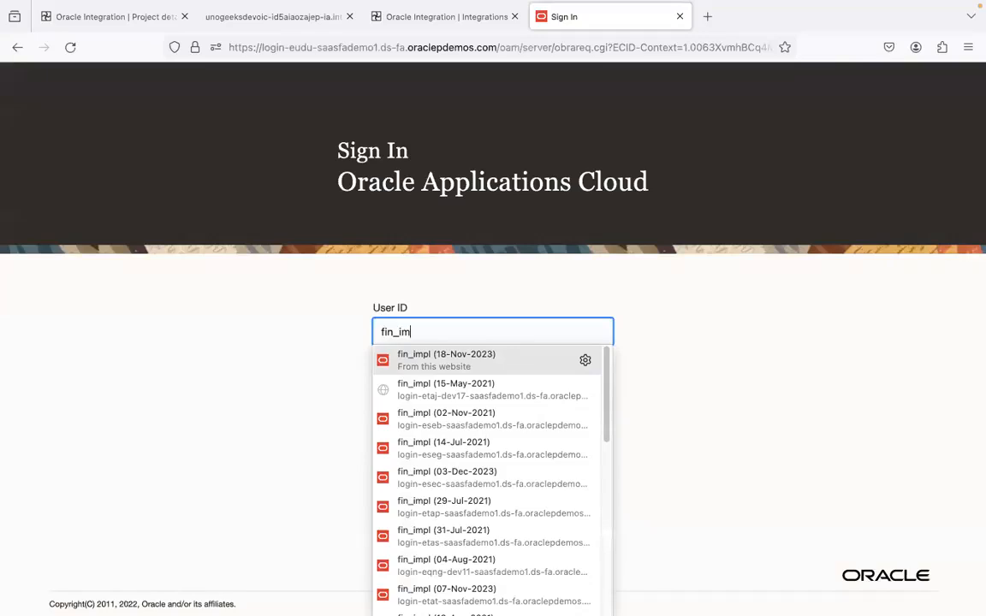
key("Tab")
key("shift+Tab")
key("Right")
type("l")
key("Tab")
key("super+a")
key("super+v")
key("Return")
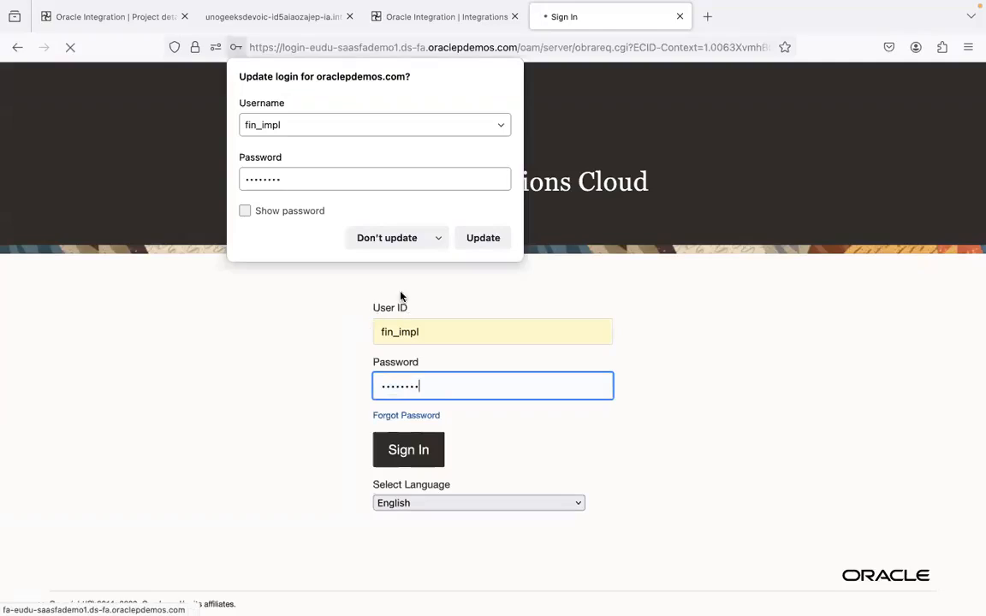
left_click(388, 239)
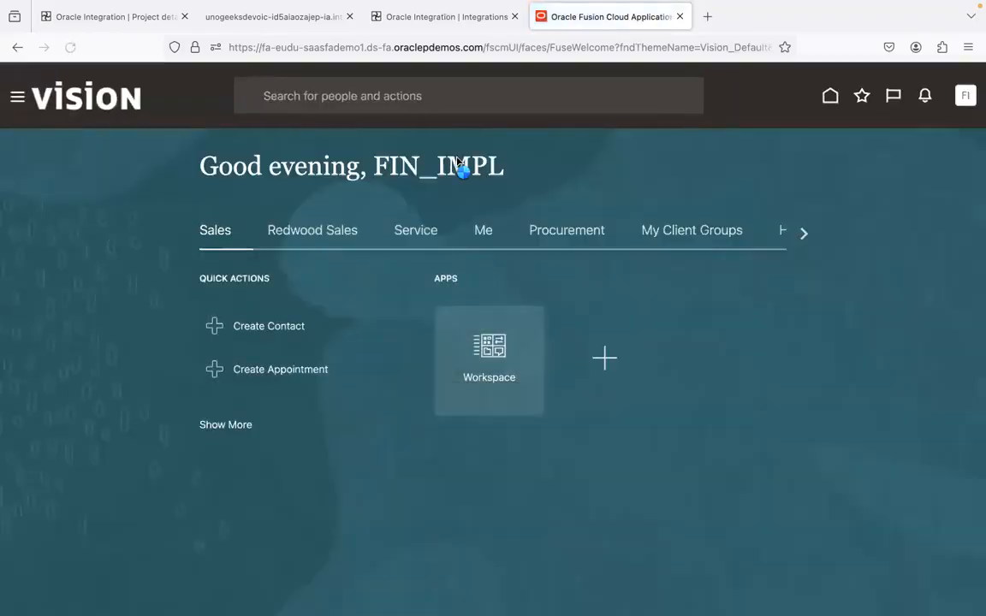
Open Manage Journals from the General Accounting quick actions on the Fusion home page
left_click(798, 235)
left_click(797, 235)
left_click(797, 235)
left_click(798, 235)
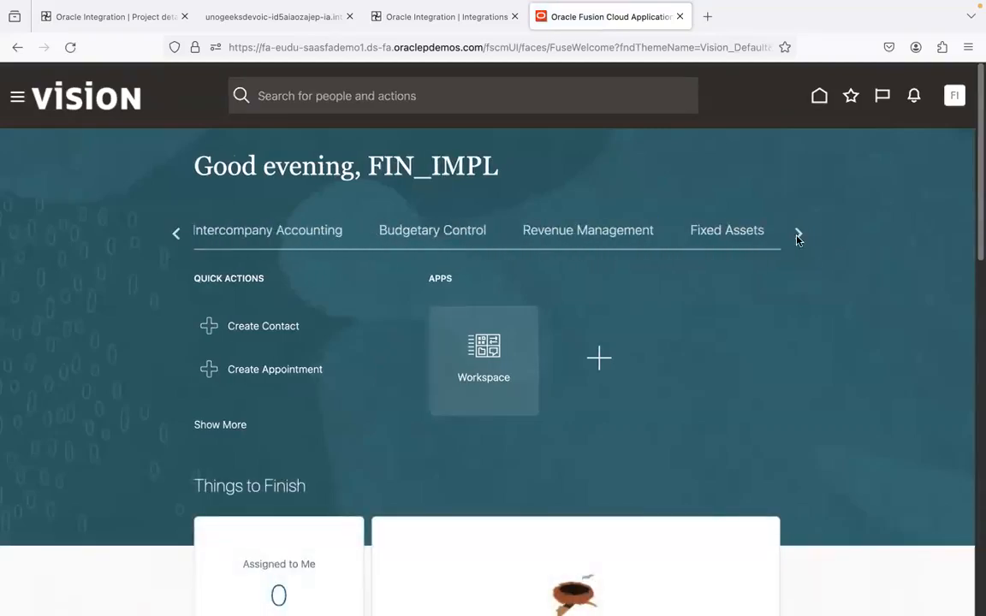
left_click(176, 234)
left_click(601, 231)
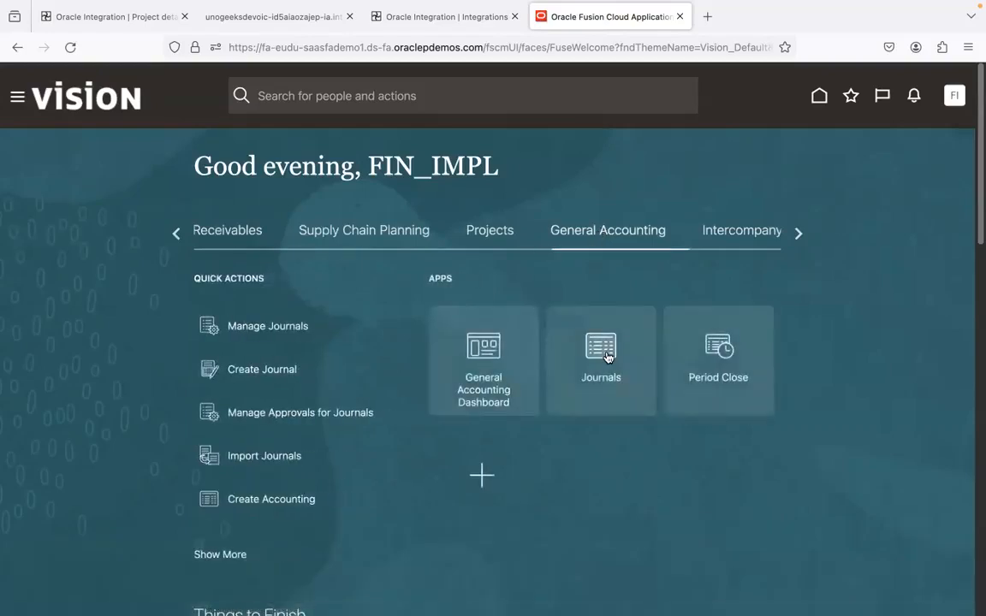
left_click(300, 330)
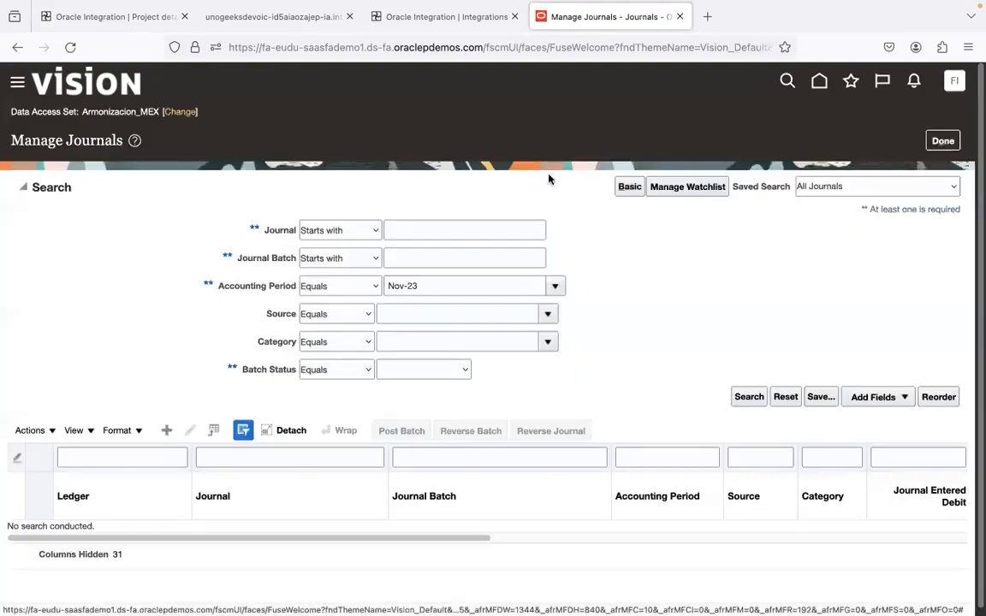
Try to switch the data access set to US Primary Ledger in the Firefox session, repeating the change once
left_click(177, 113)
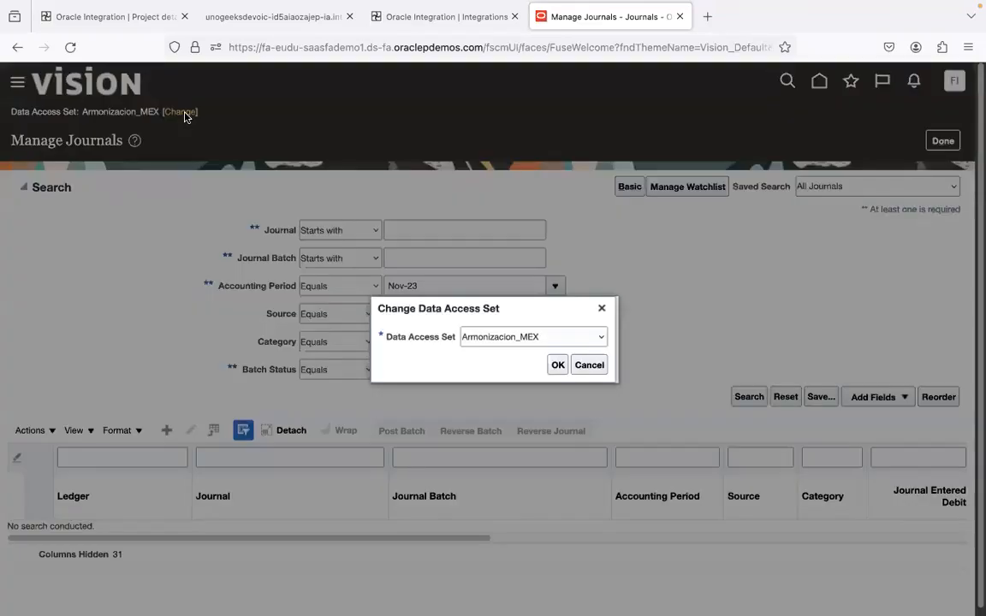
left_click(539, 336)
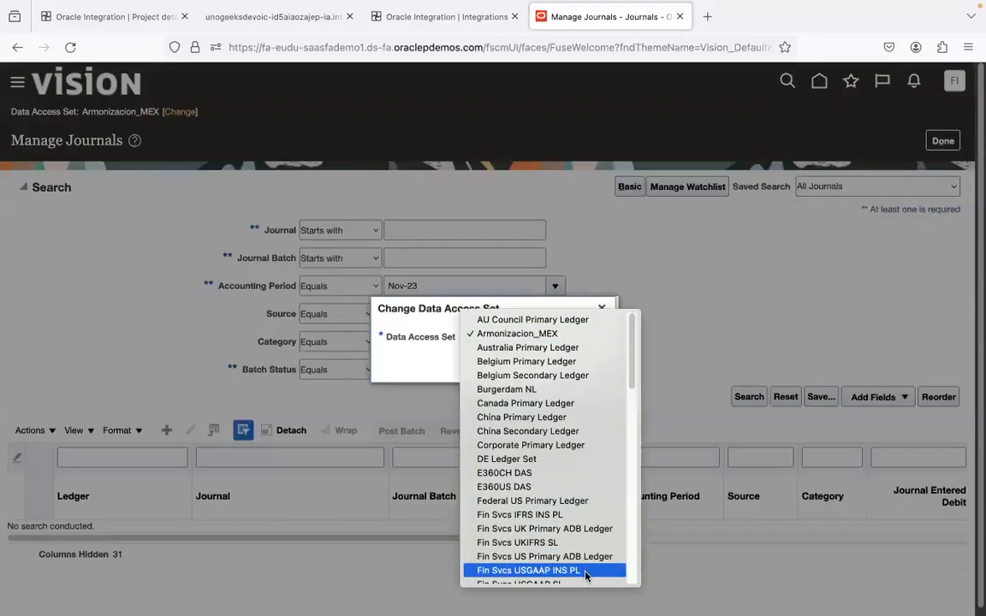
left_click_drag(635, 392, 634, 493)
scroll(580, 492, "down", 5)
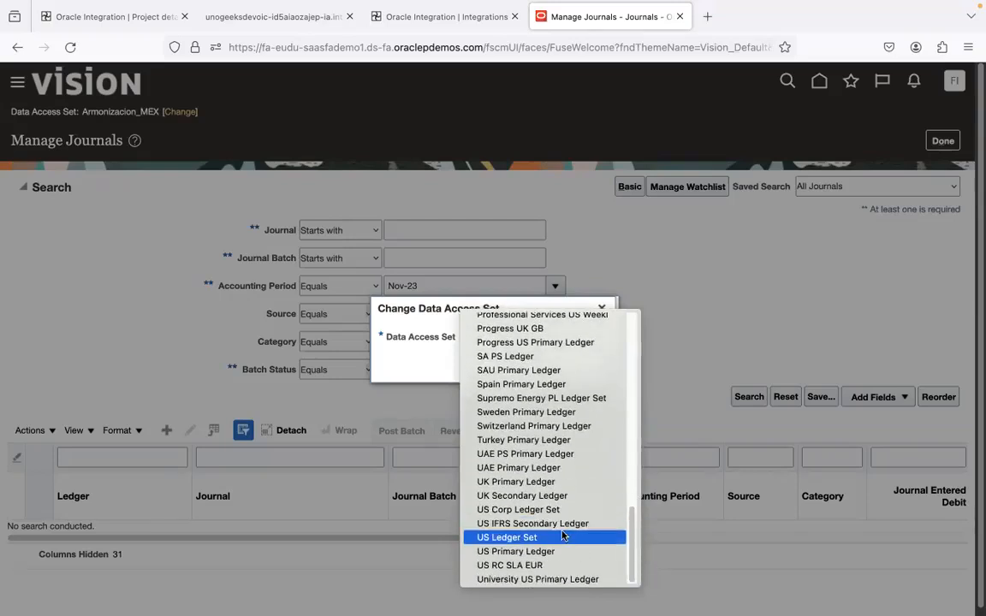
left_click(556, 552)
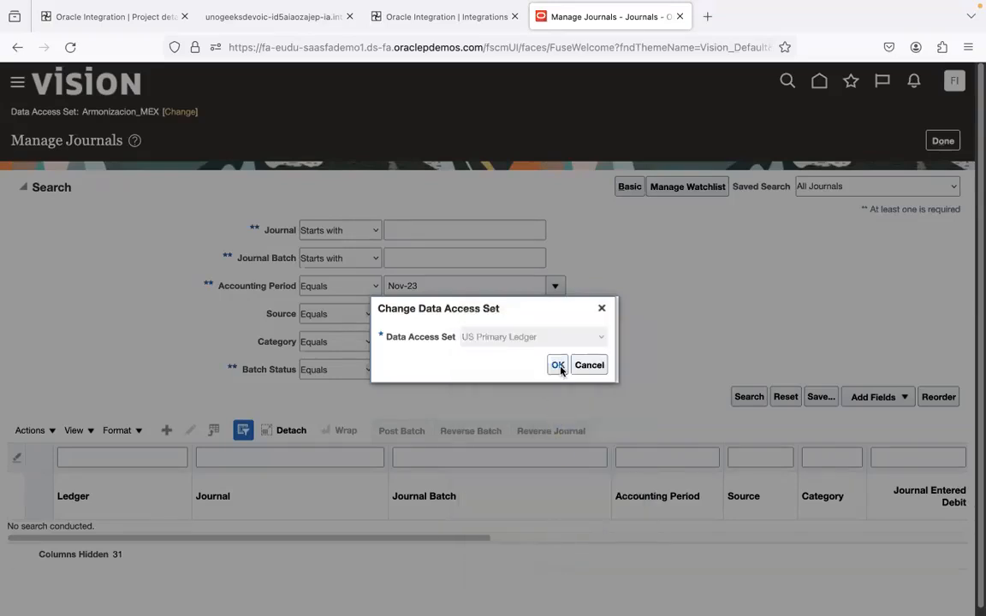
left_click(558, 365)
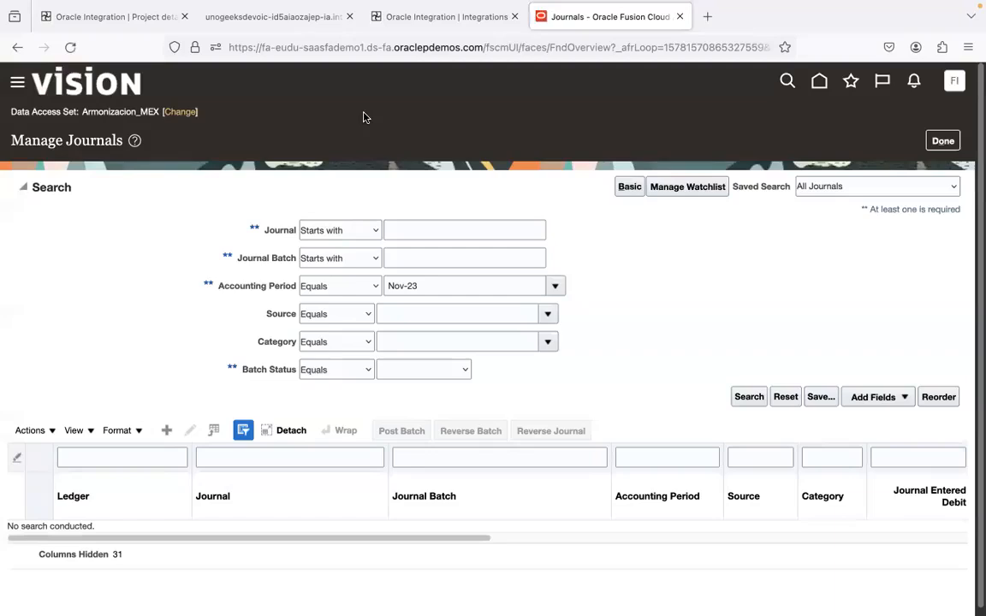
left_click(180, 112)
left_click(597, 338)
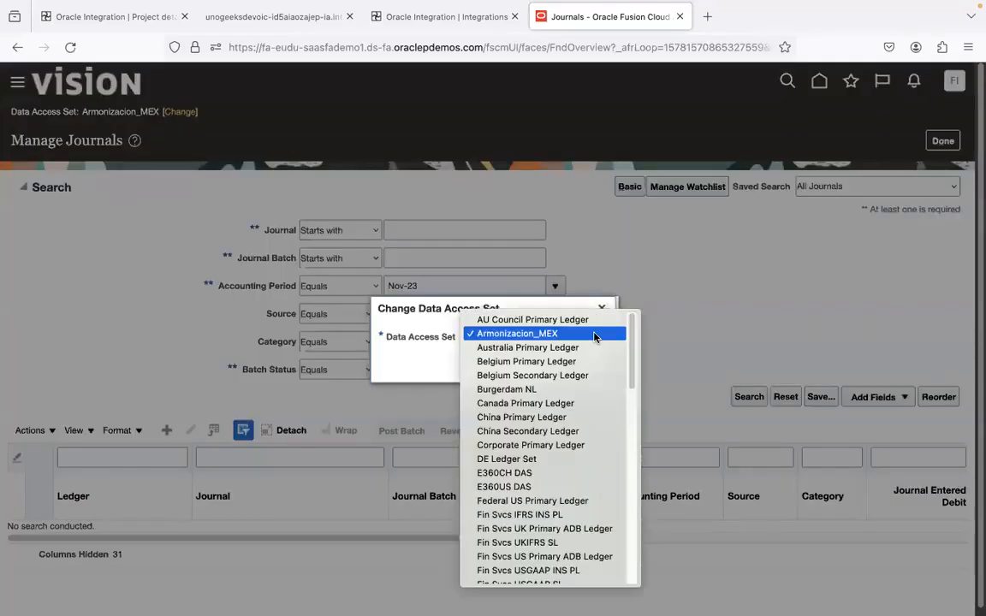
left_click_drag(632, 354, 637, 549)
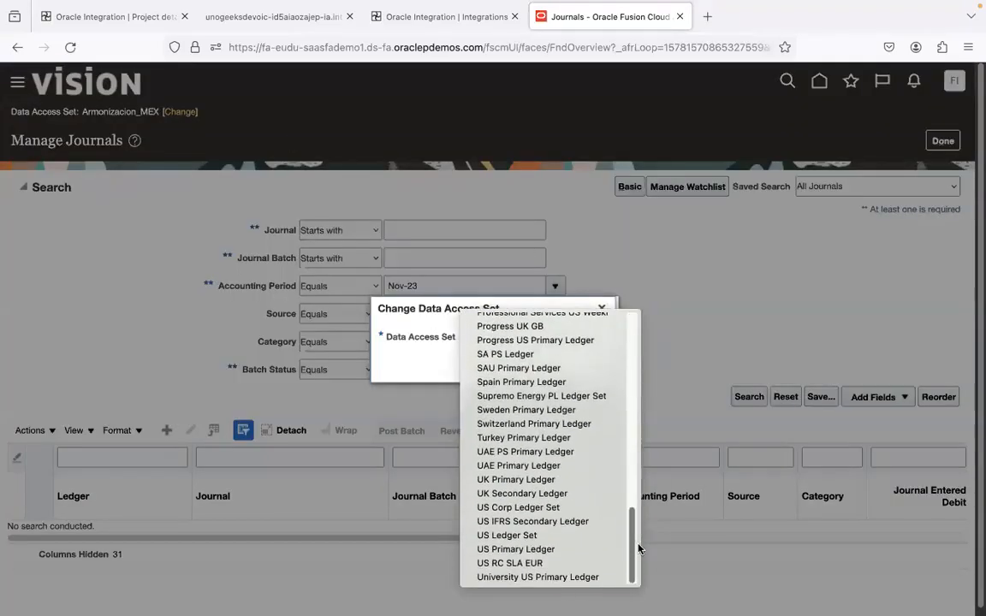
left_click(567, 551)
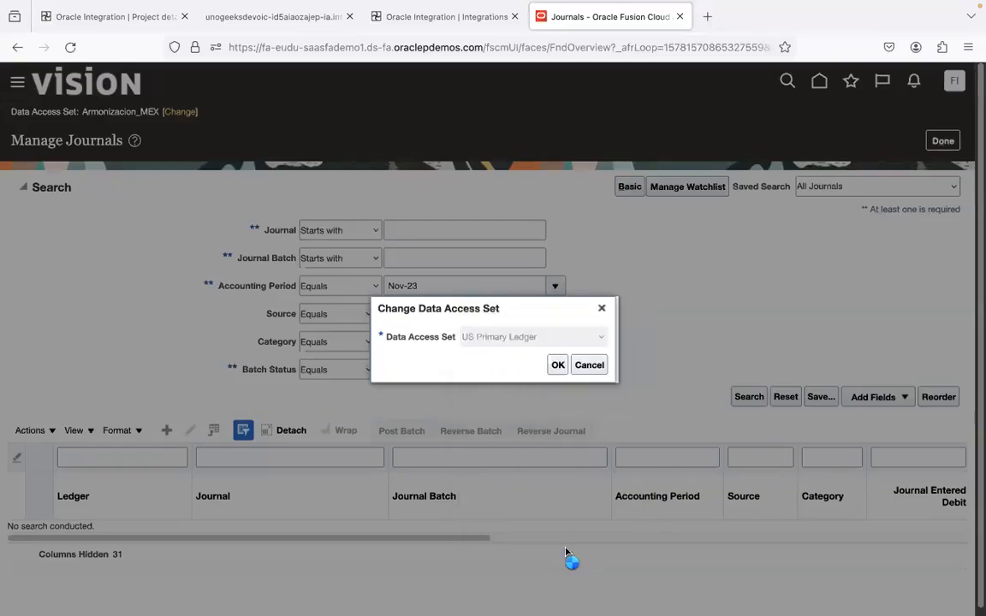
left_click(557, 366)
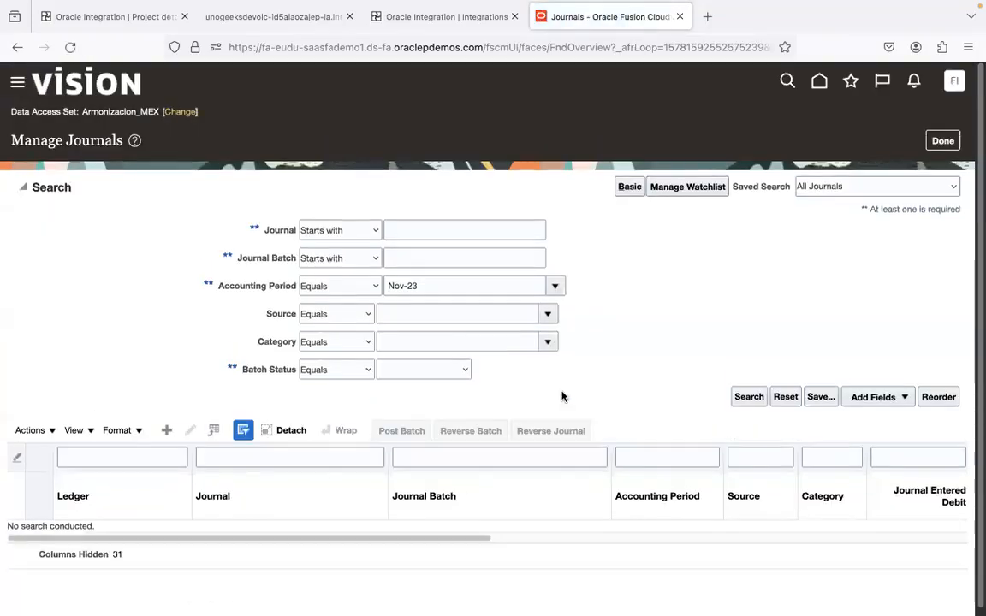
Leave the Manage Journals page and switch back to the instance details spreadsheet in Chrome
left_click(942, 141)
key("ctrl+Left")
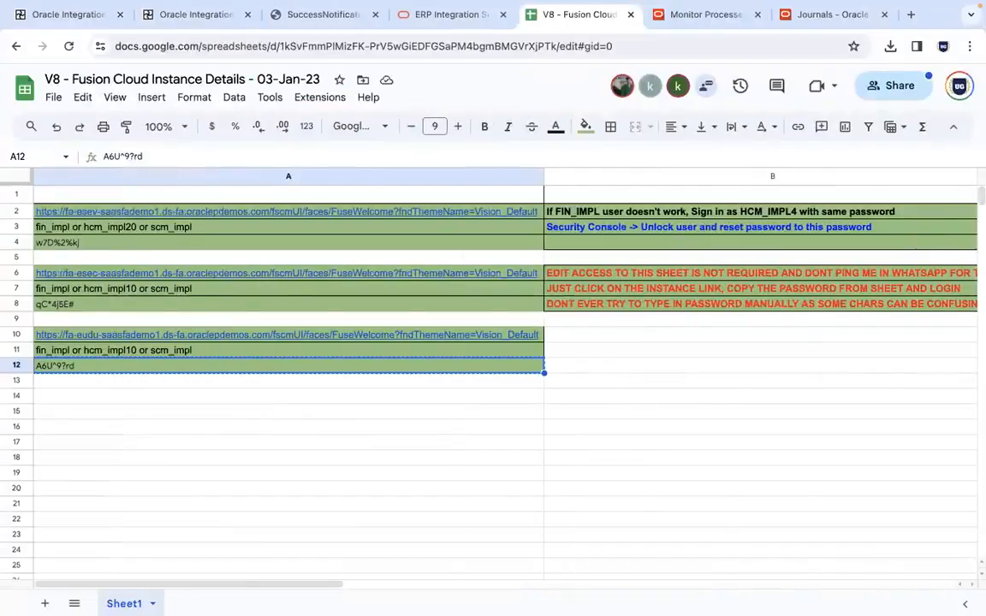
mouse_move(202, 589)
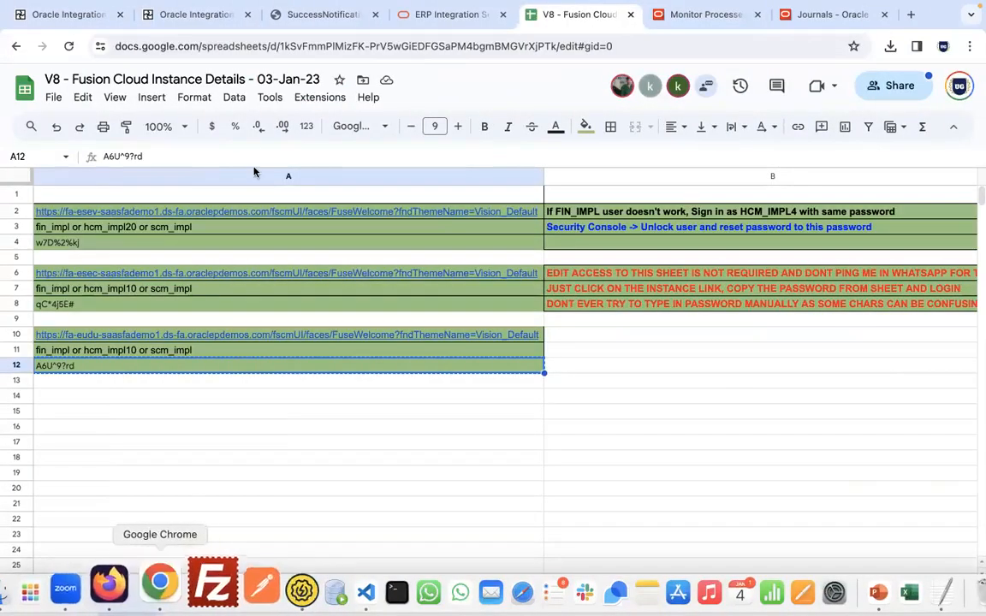
Switch to Firefox, close the run details, and open the UG63 ERP Conn connection from the UG63 project overview
left_click(144, 591)
left_click(120, 18)
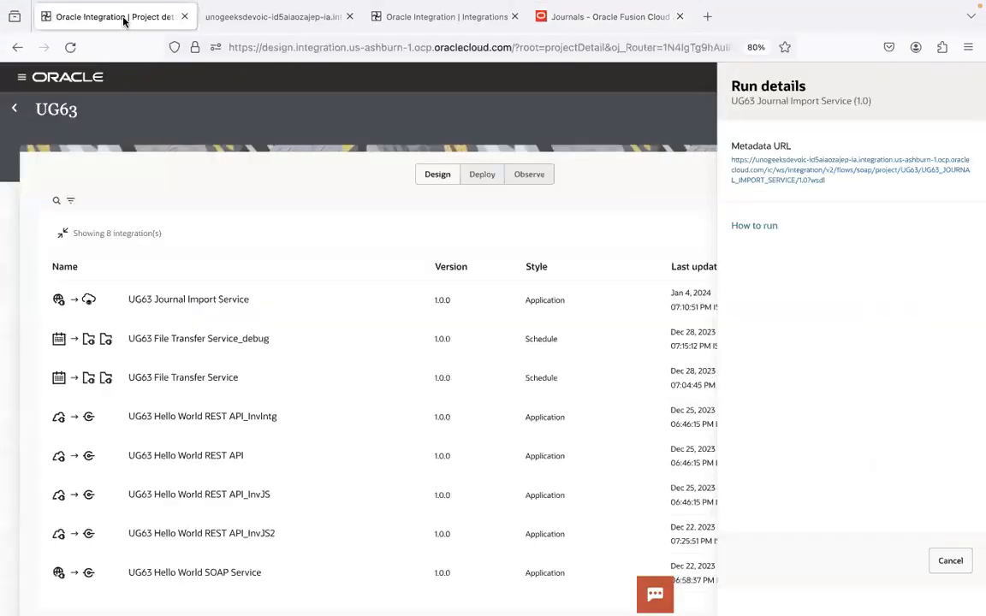
left_click(948, 561)
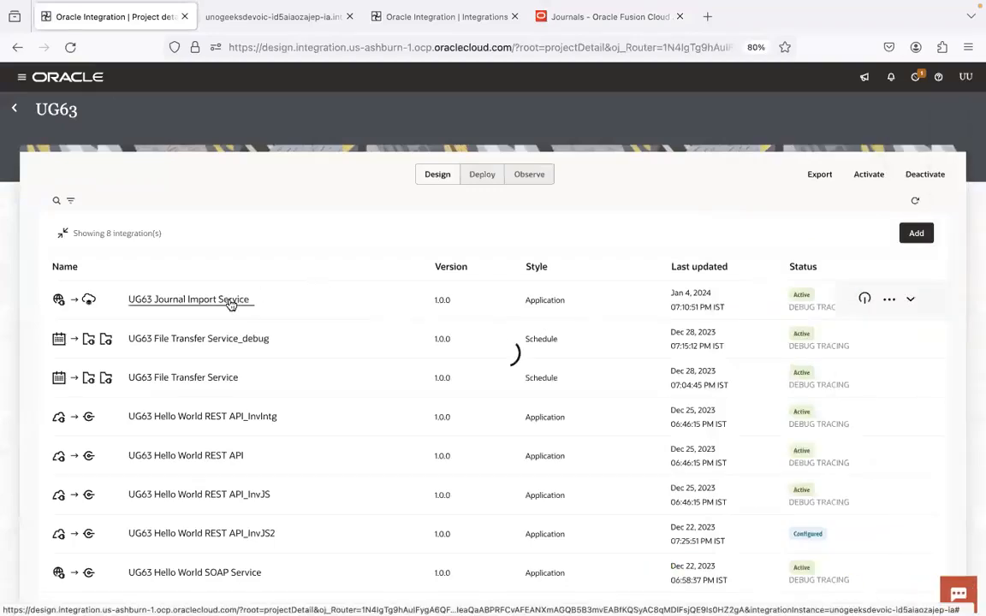
left_click(26, 109)
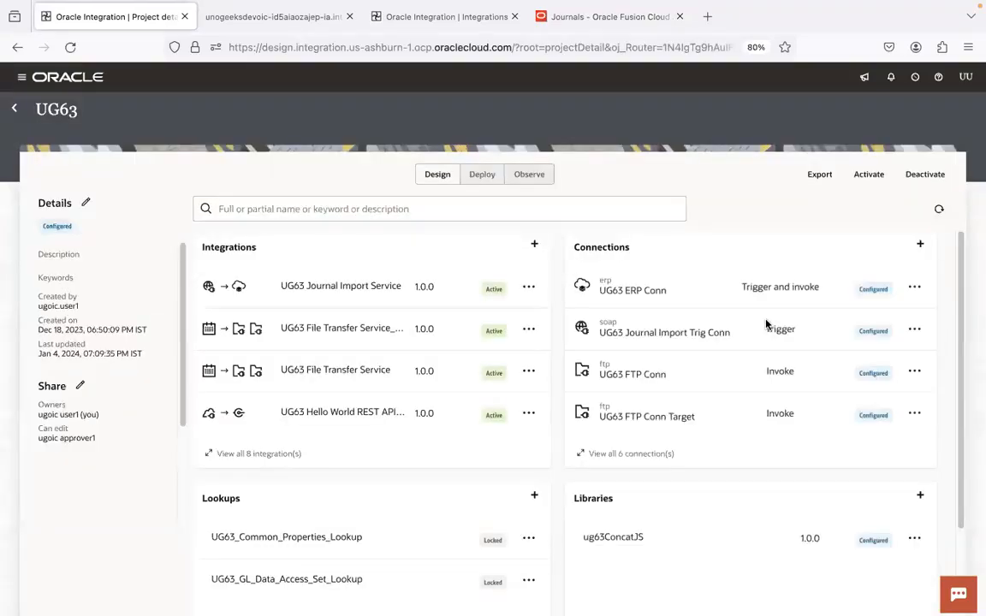
left_click(638, 293)
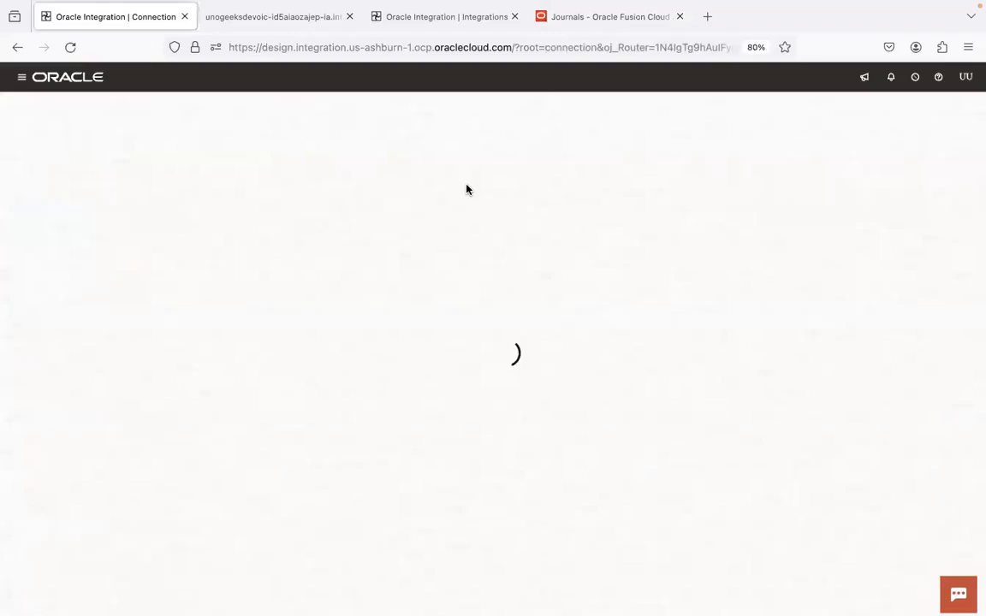
Switch to Chrome, open the fa-esec instance link from the spreadsheet, and close the old fa-eudu Monitor Processes and Journals tabs
mouse_move(198, 613)
left_click(165, 598)
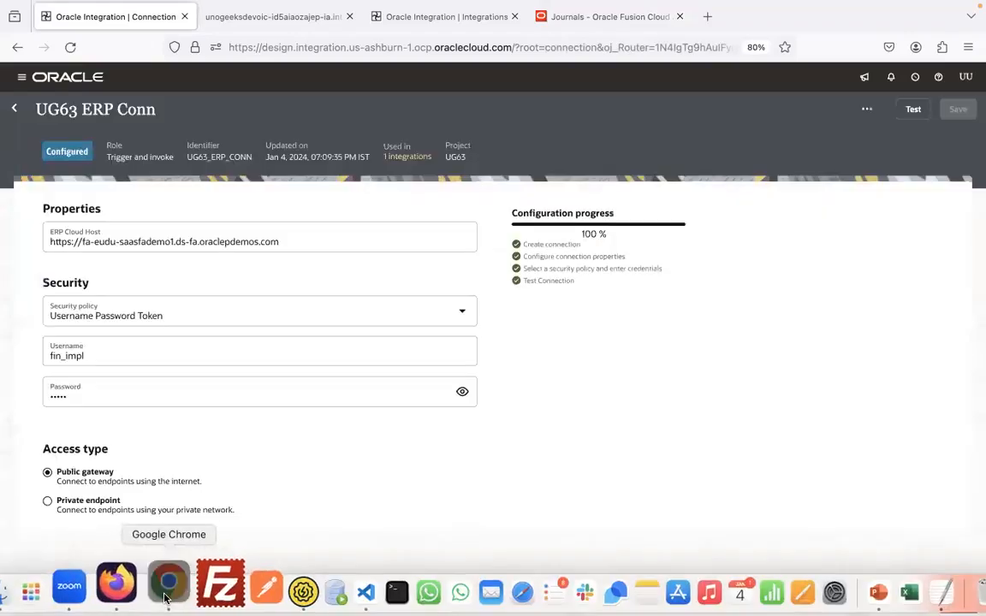
left_click(227, 279)
left_click(176, 292)
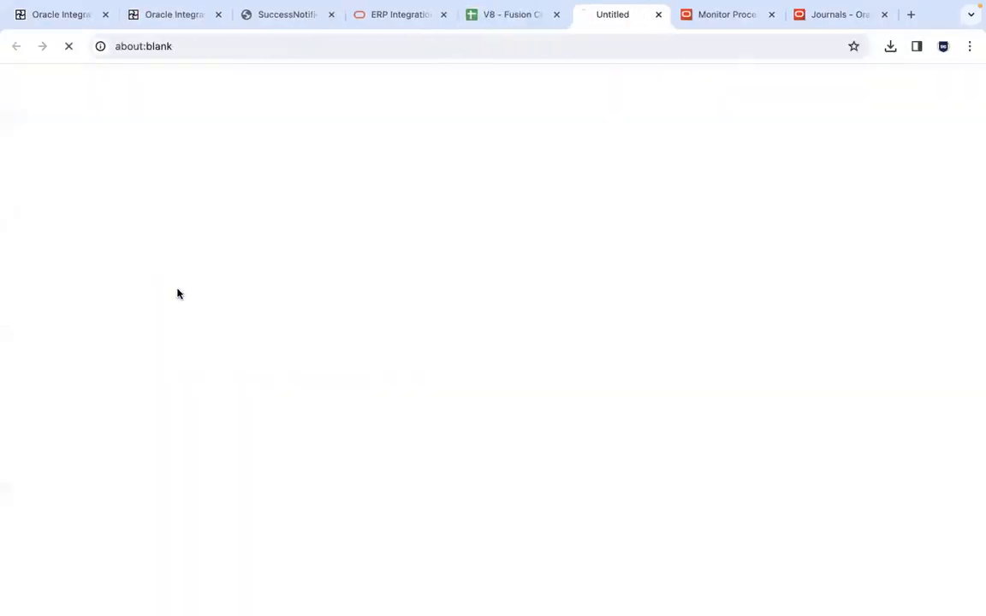
left_click(753, 17)
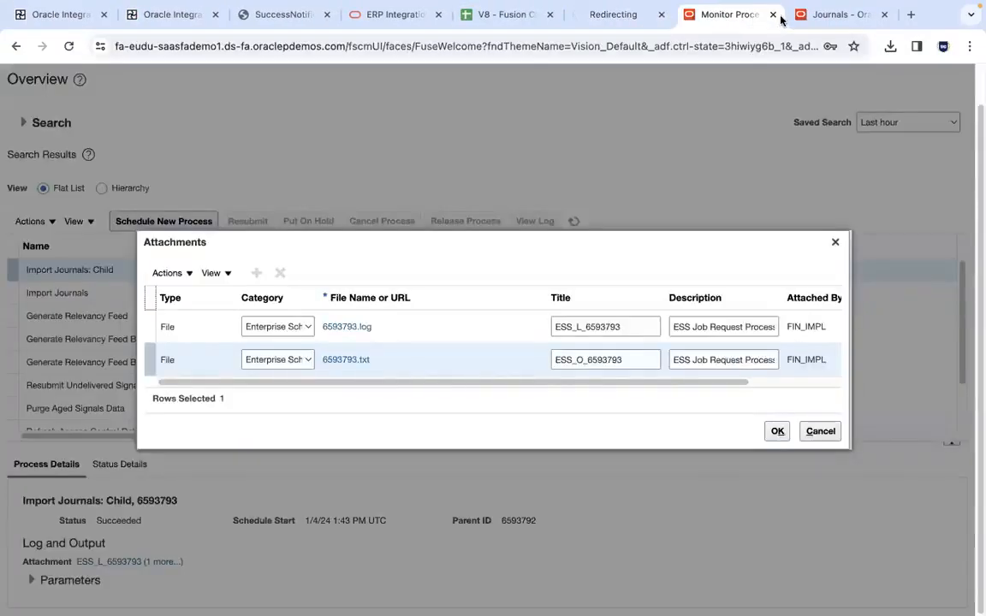
left_click(773, 14)
left_click(773, 15)
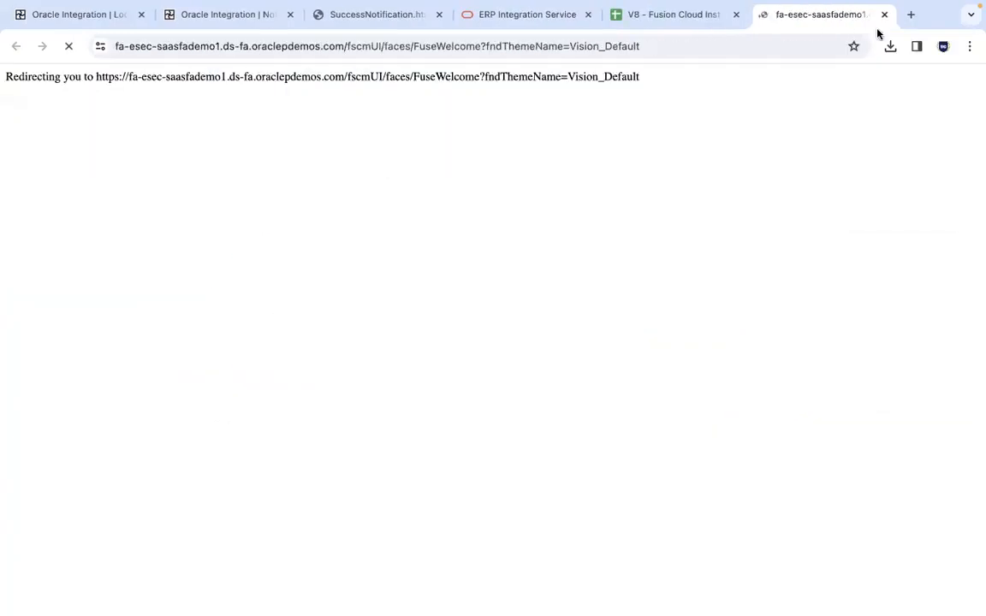
Load the fa-esev Fusion instance in a new browser tab and sign in with the saved credentials
left_click(914, 17)
type("esev")
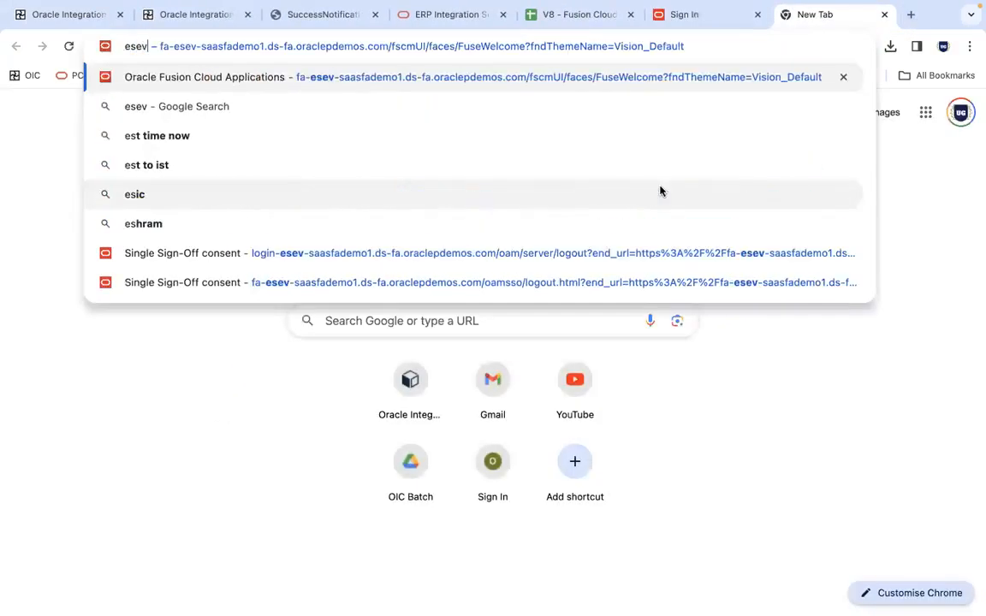
key("Return")
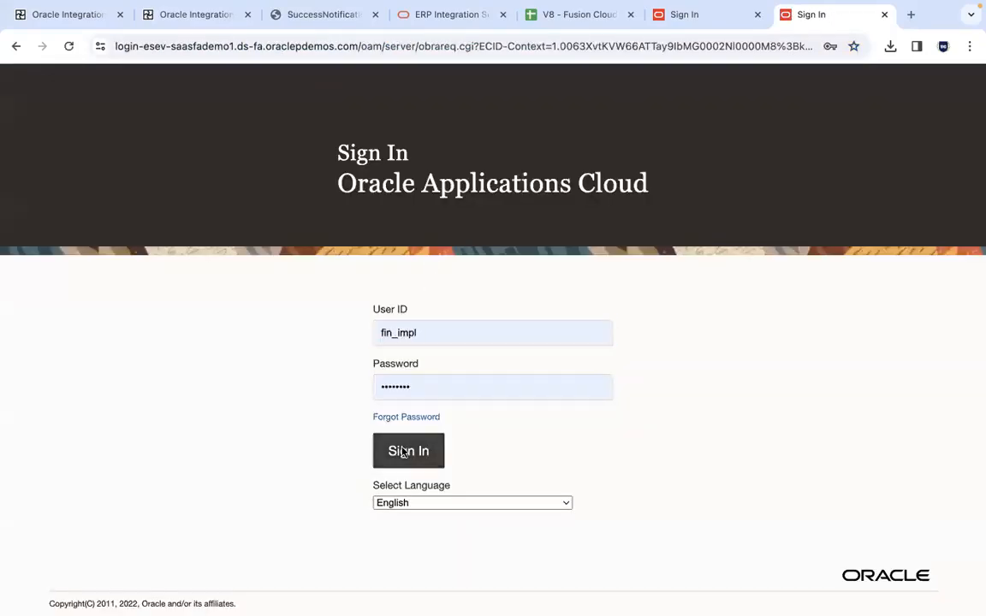
left_click(410, 451)
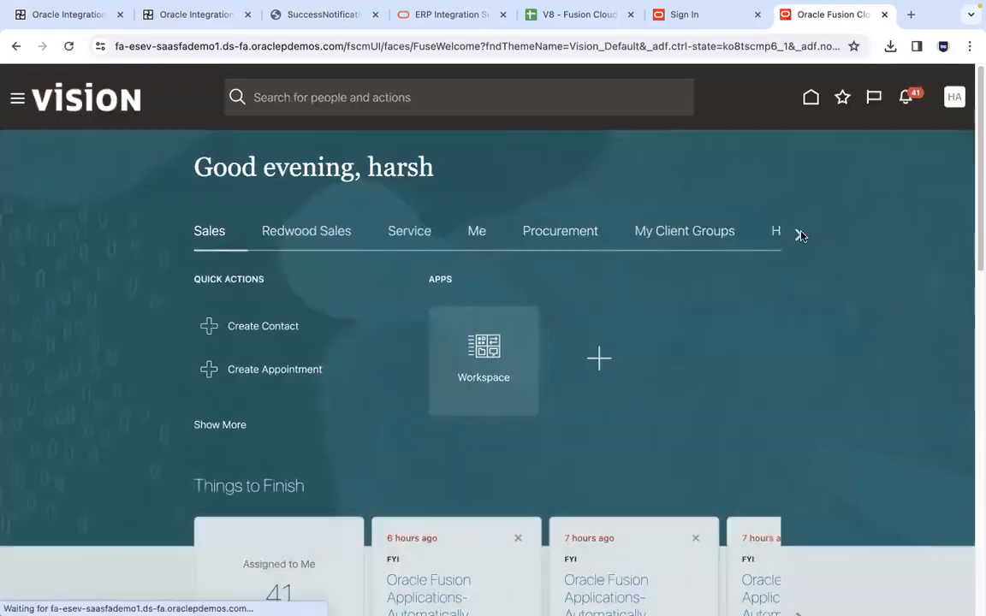
Open Scheduled Processes from the Tools apps on the fa-esev home page
left_click(803, 234)
left_click(804, 234)
left_click(803, 233)
left_click(801, 233)
left_click(801, 234)
left_click(801, 233)
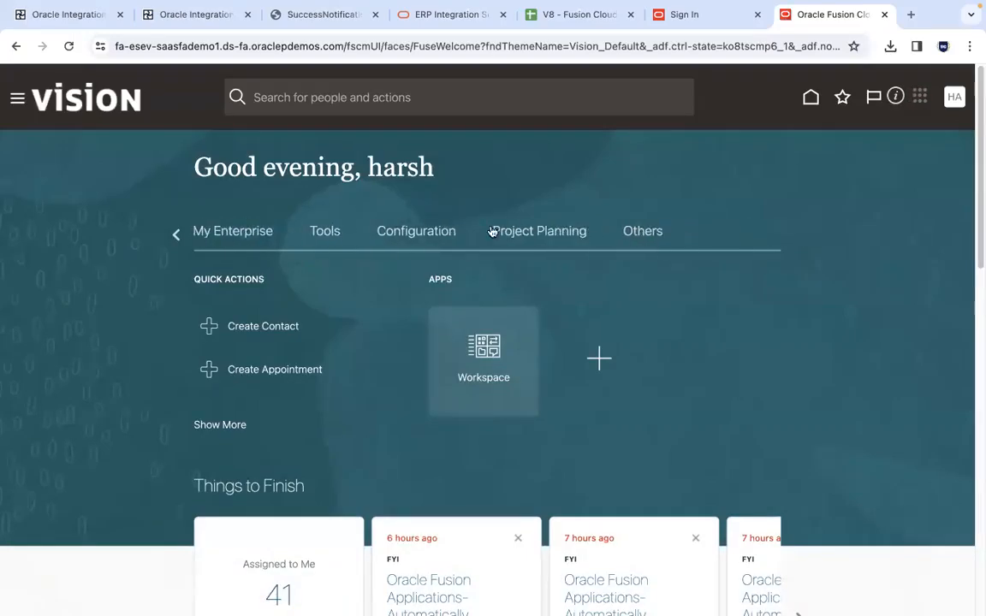
left_click(325, 233)
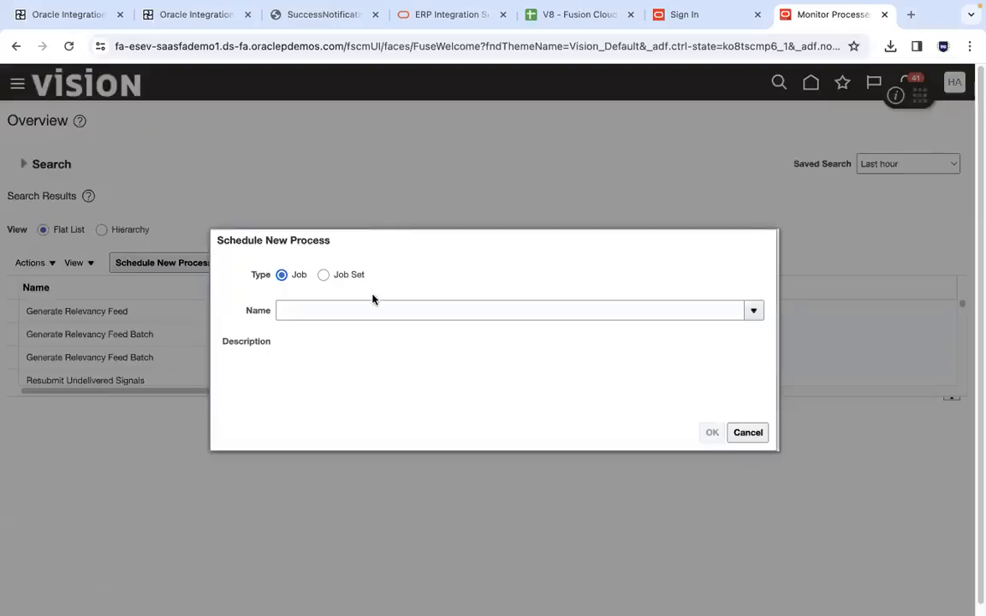
Schedule a new process of type Job using Import Journals and accept it to reach the process details
left_click(371, 306)
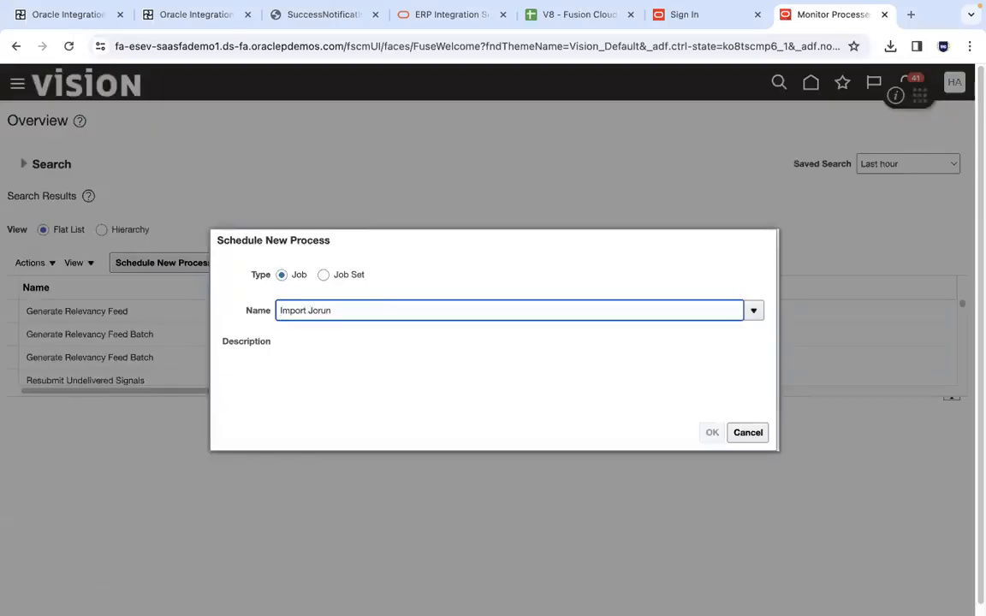
key("Tab")
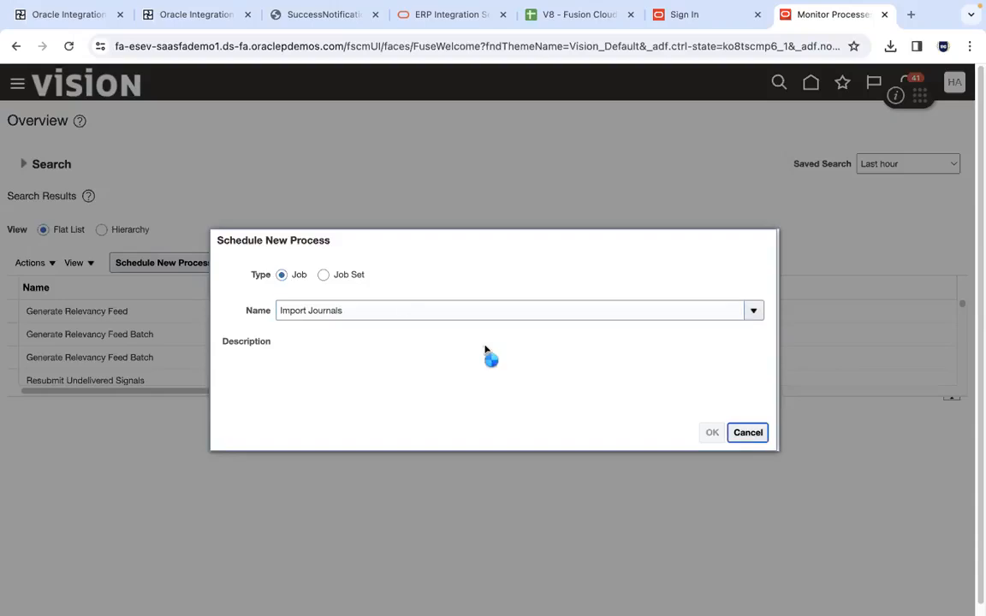
left_click_drag(693, 246, 916, 44)
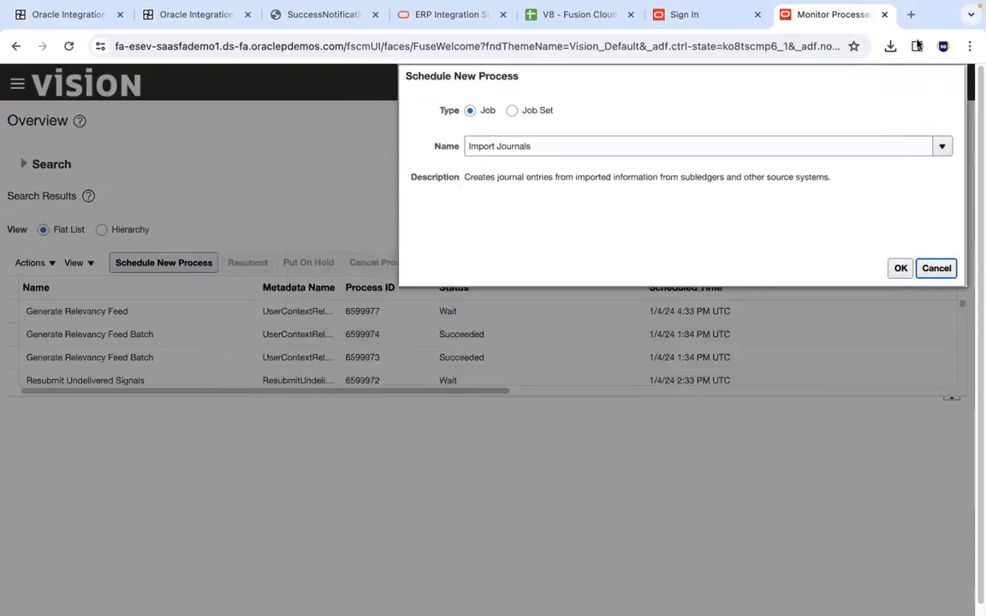
left_click(900, 270)
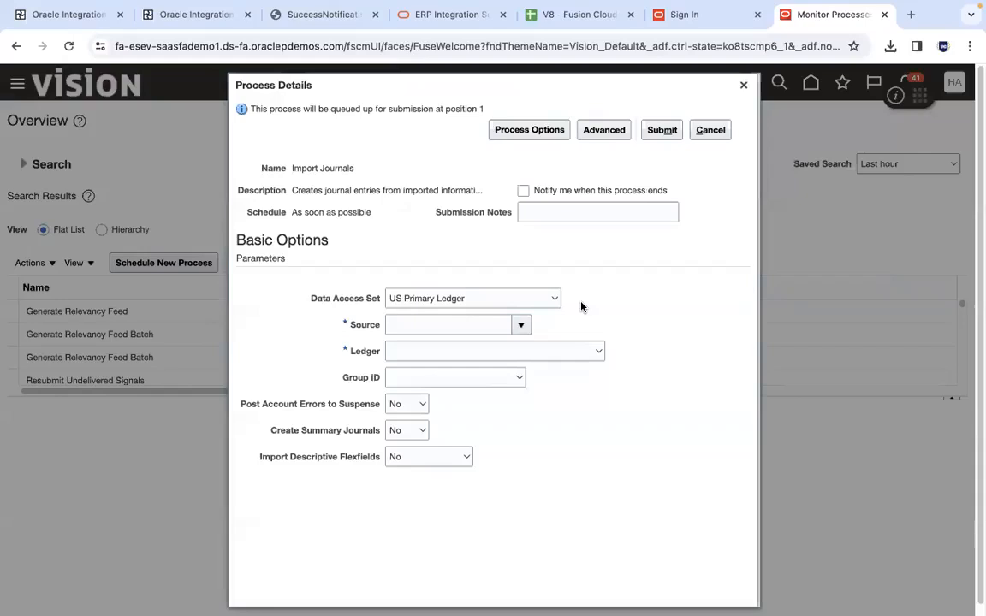
Set the Import Journals source to Other and the group ID to 4001, and submit the process
left_click(507, 331)
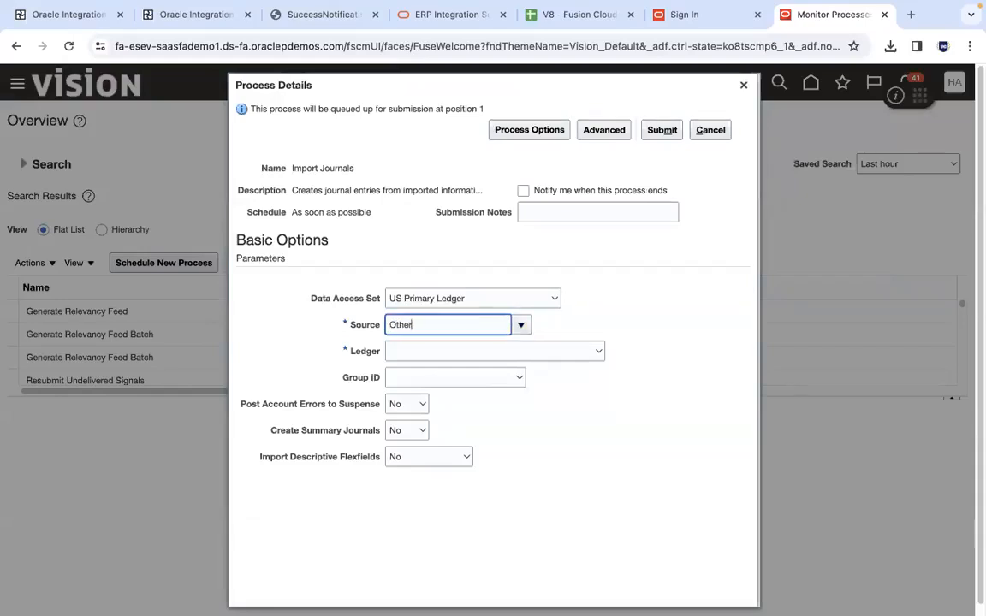
key("Tab")
left_click(513, 378)
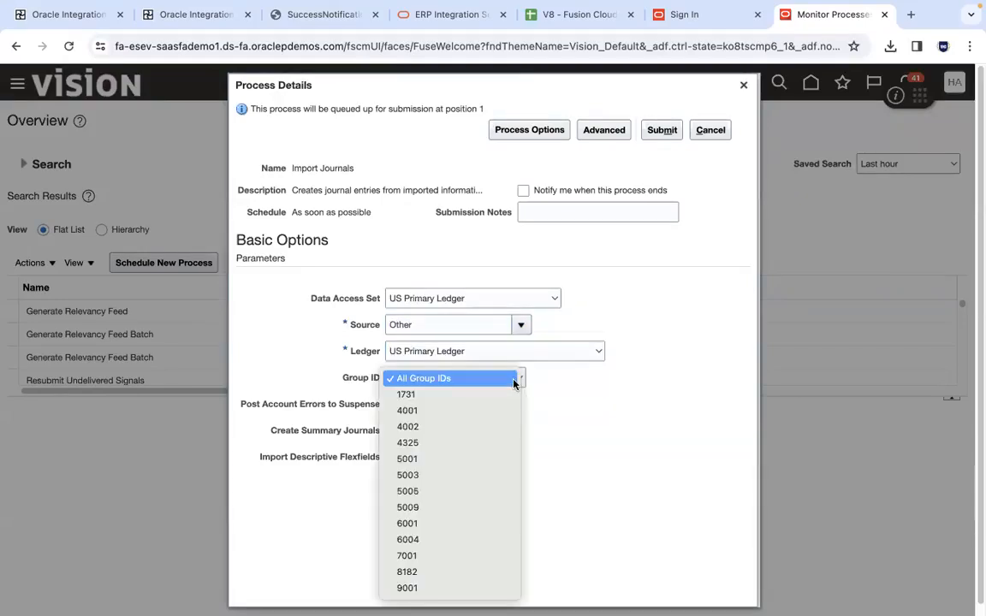
left_click(480, 413)
left_click(661, 130)
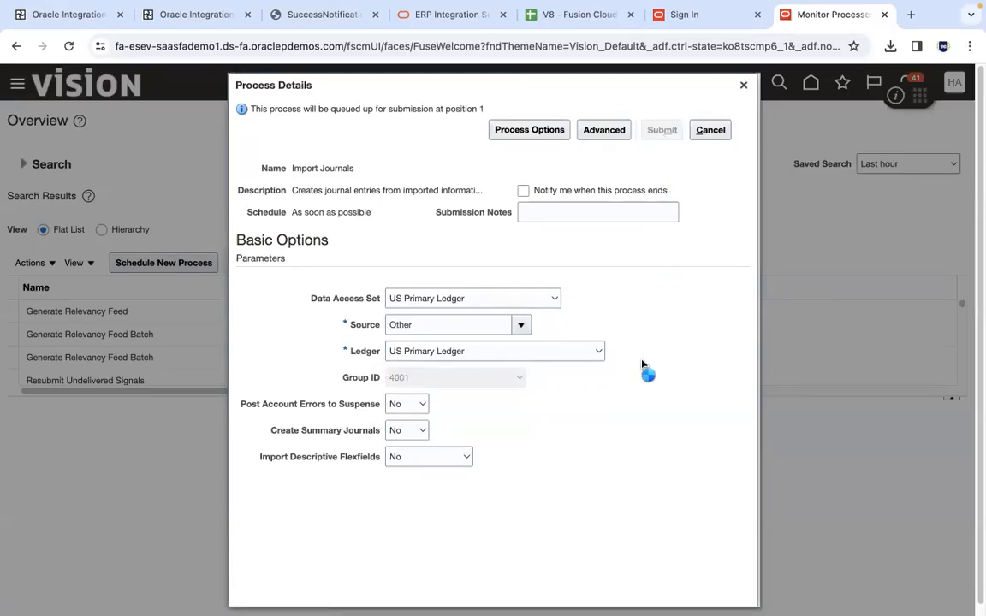
Load the fa-esev home page in the leftover sign-in tab, and return to refresh the scheduled processes list
left_click(681, 14)
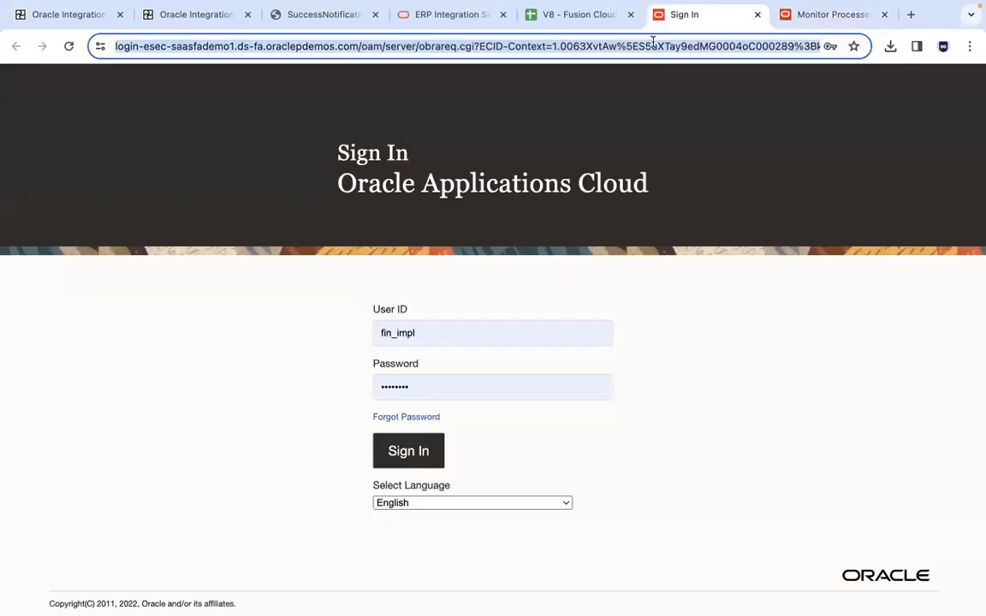
type("esev")
key("Return")
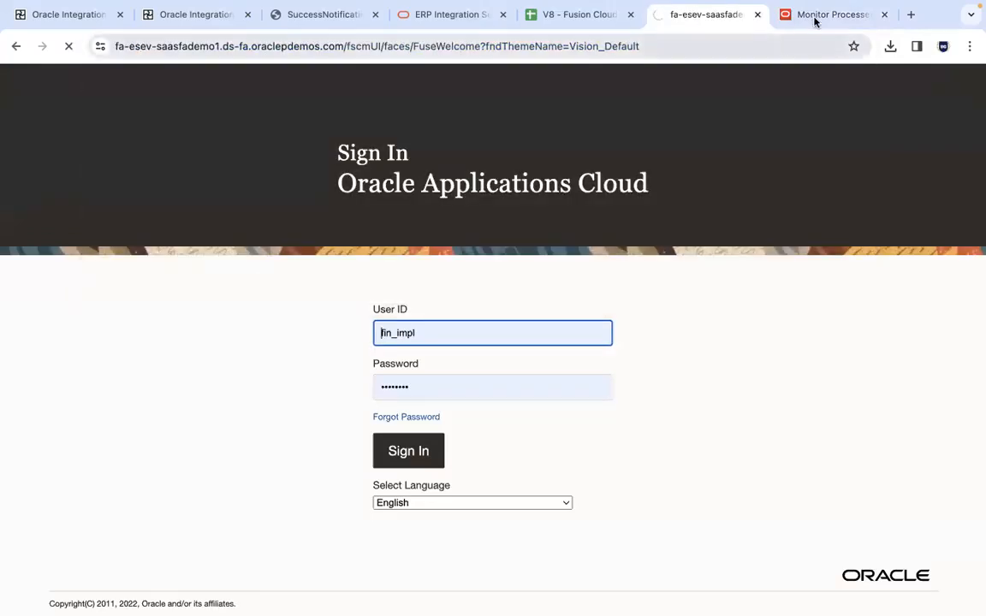
left_click(816, 20)
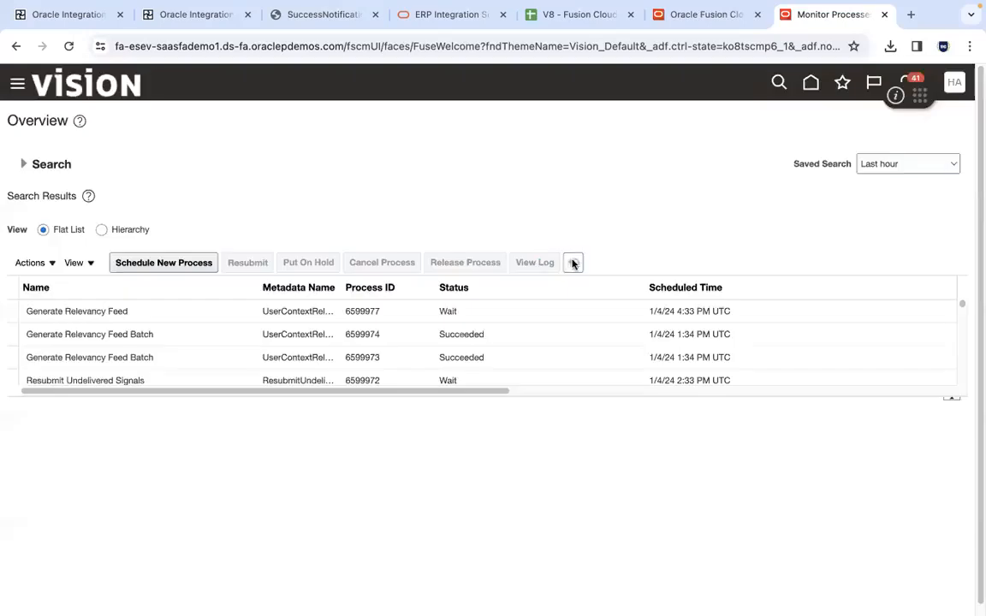
left_click(573, 264)
Open Manage Journals from General Accounting in the other fa-esev tab and refresh the scheduled processes list
left_click_drag(829, 18, 698, 16)
left_click(783, 15)
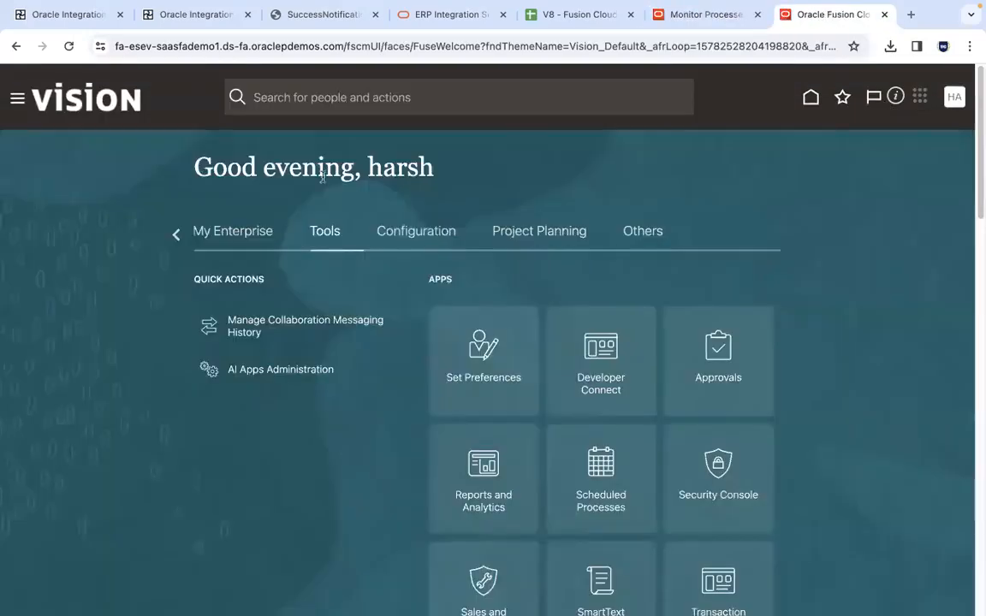
left_click(177, 235)
left_click(177, 235)
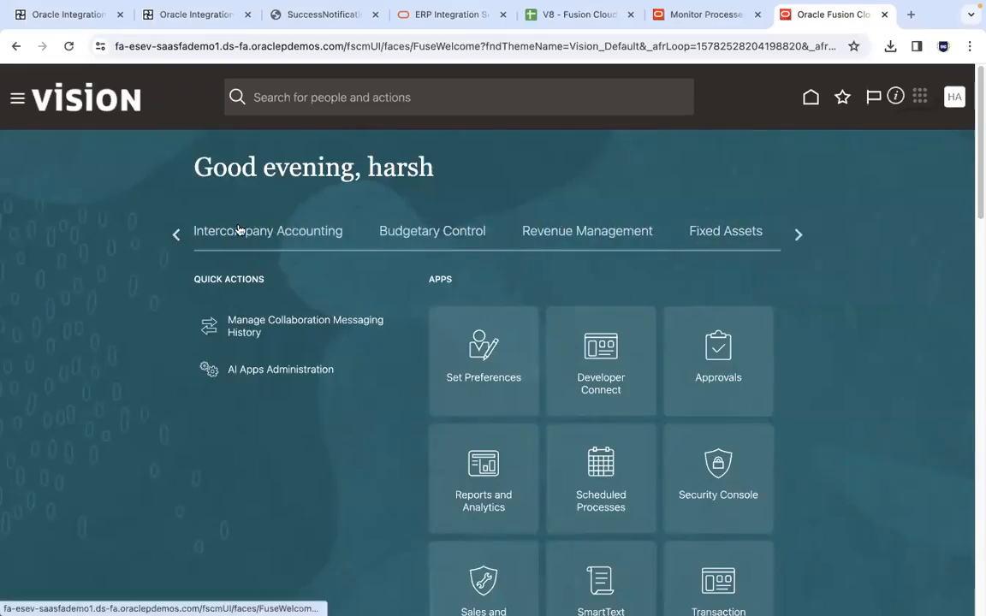
left_click(176, 233)
left_click(589, 242)
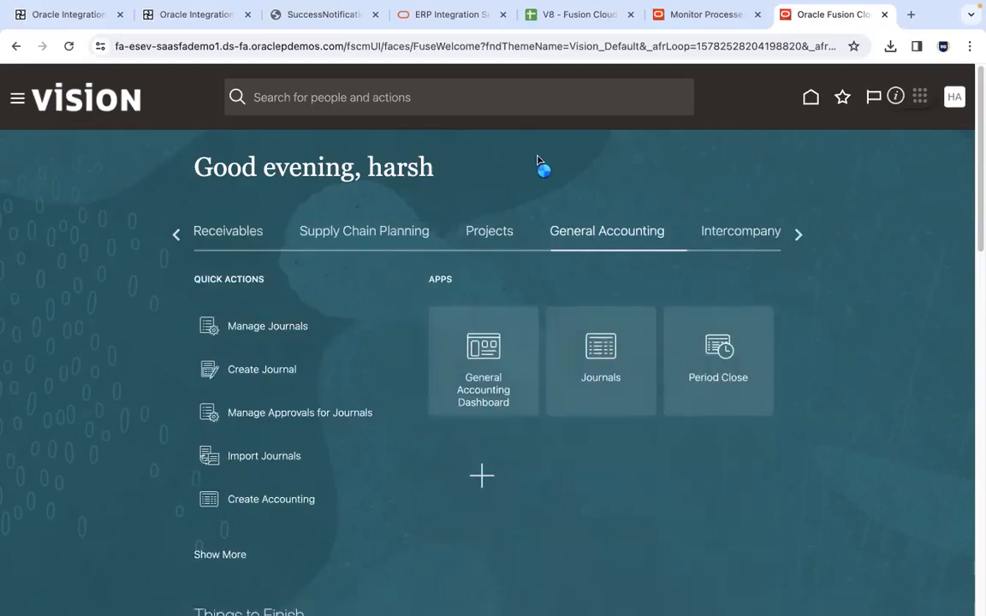
left_click(717, 15)
left_click(574, 264)
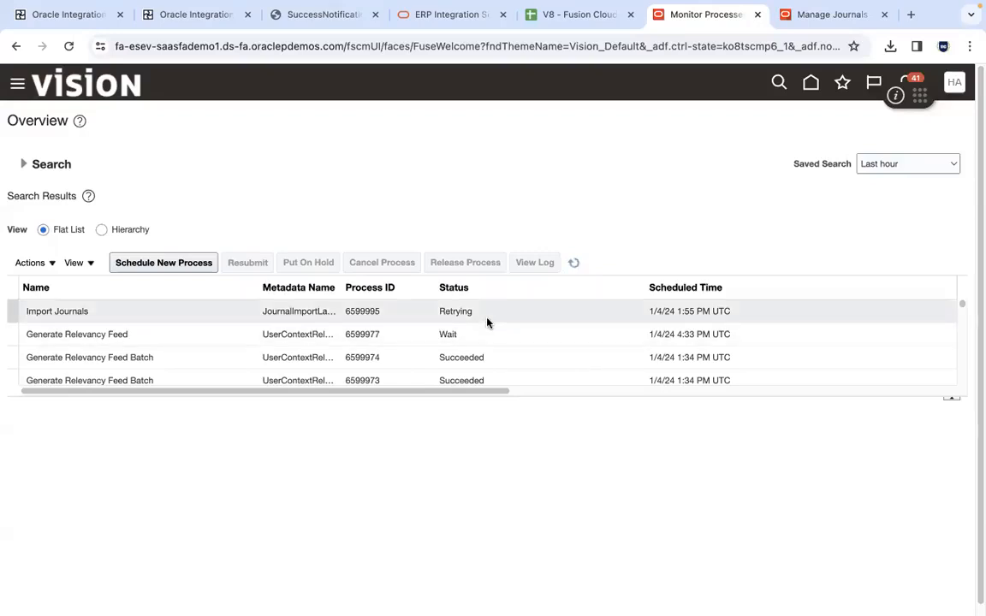
Sign in to the fa-esec Fusion instance in a new tab and close the fa-esev Monitor Processes and Manage Journals tabs
left_click(911, 14)
type("esec")
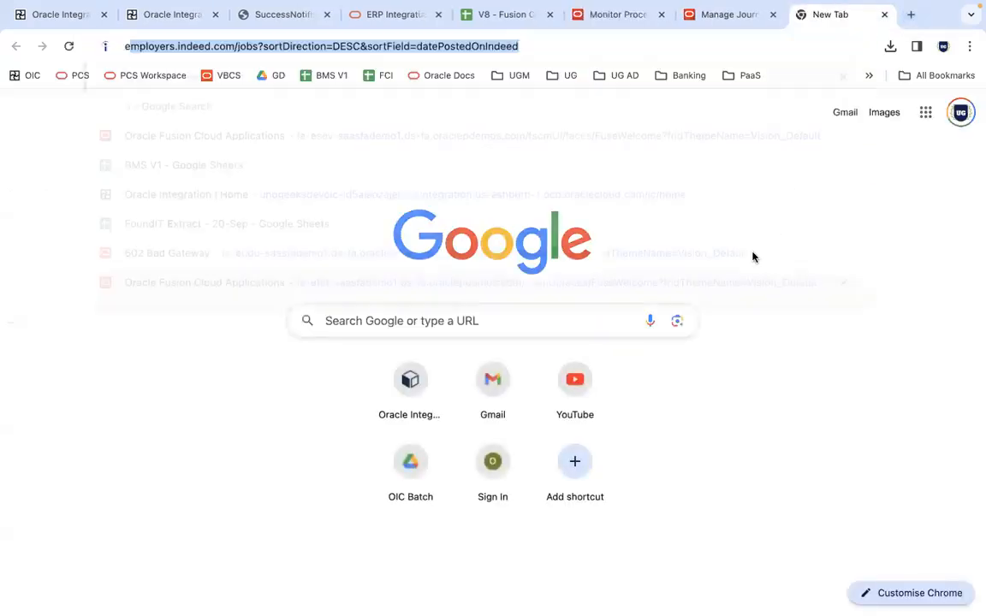
key("Return")
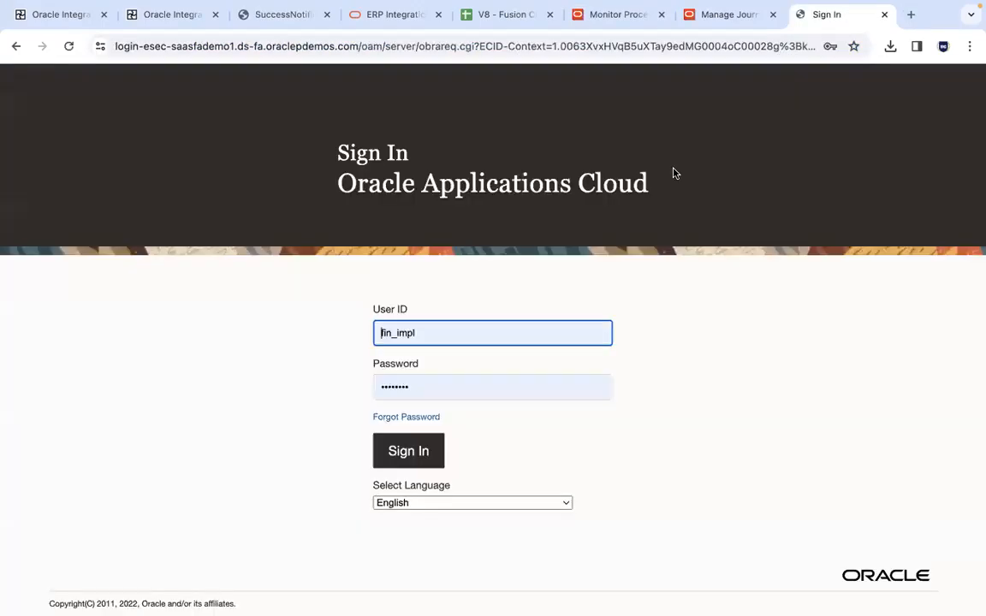
left_click(661, 15)
left_click(661, 15)
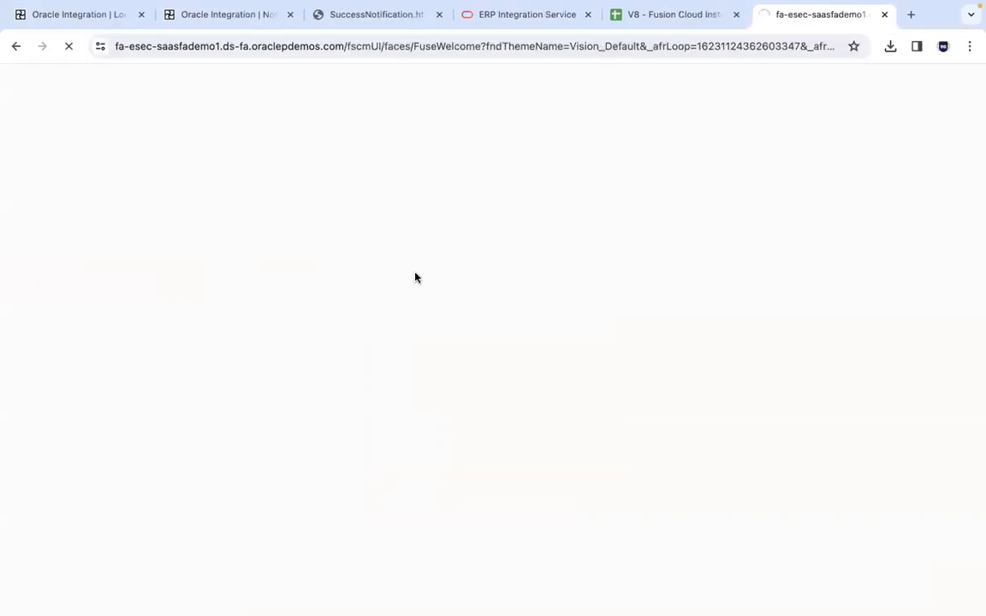
Copy the fa-esec instance password from the spreadsheet and return to the fa-esec Fusion tab
left_click(662, 16)
left_click(266, 305)
key("ctrl+c")
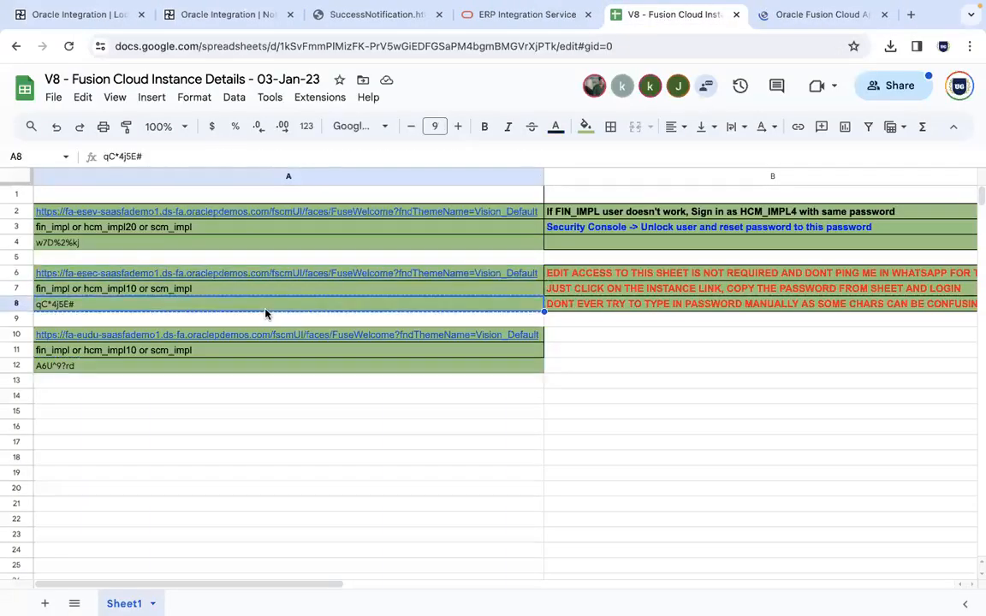
left_click(826, 13)
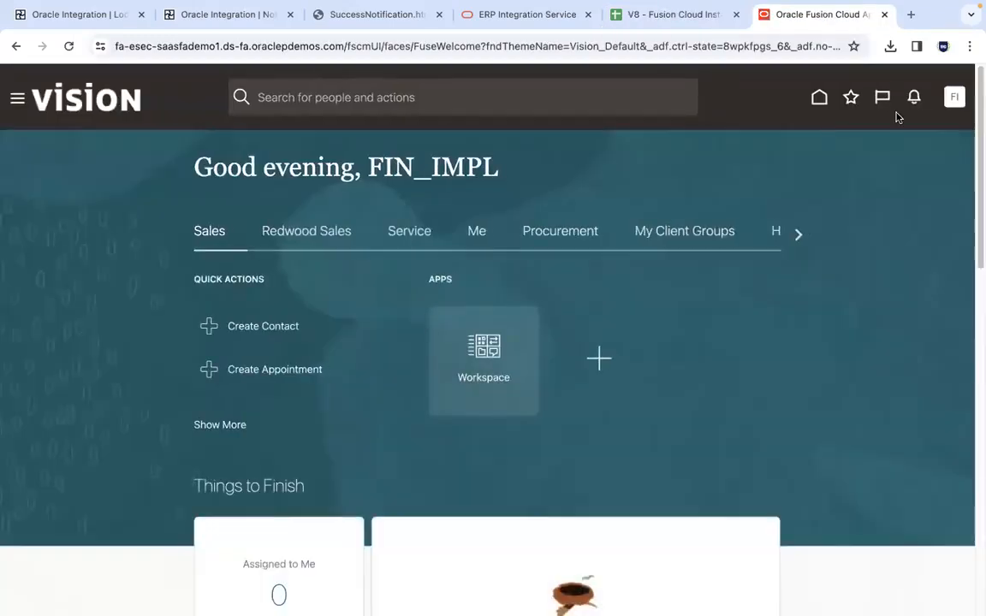
Show the Tools apps on the fa-esec home page
double_click(791, 240)
left_click(791, 241)
left_click(791, 241)
left_click(790, 242)
left_click(788, 242)
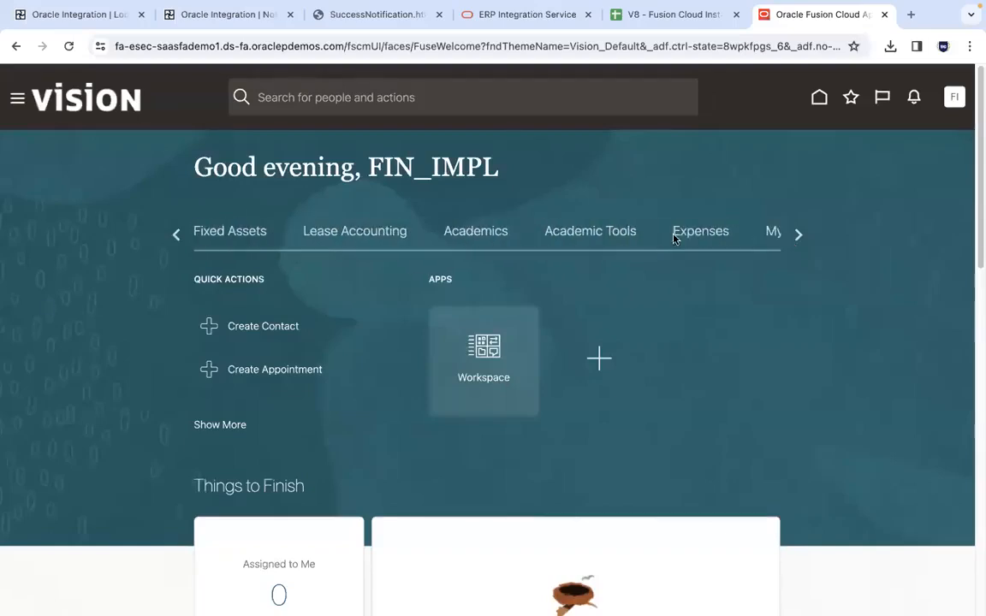
left_click(800, 233)
left_click(324, 232)
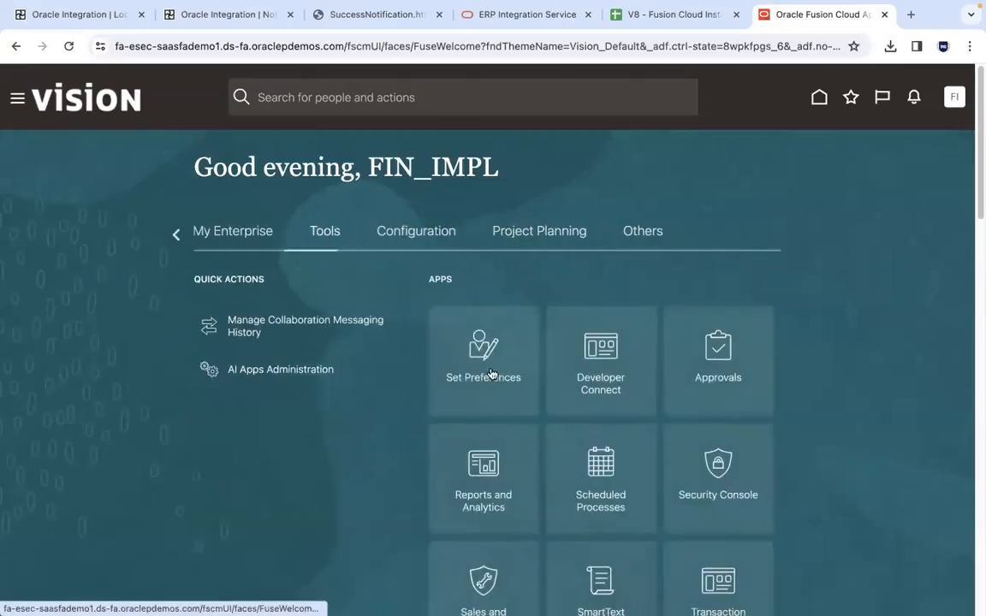
Load the fa-esec home page in a second browser tab and return to the first fa-esec tab
left_click(913, 15)
type("ese")
key("Return")
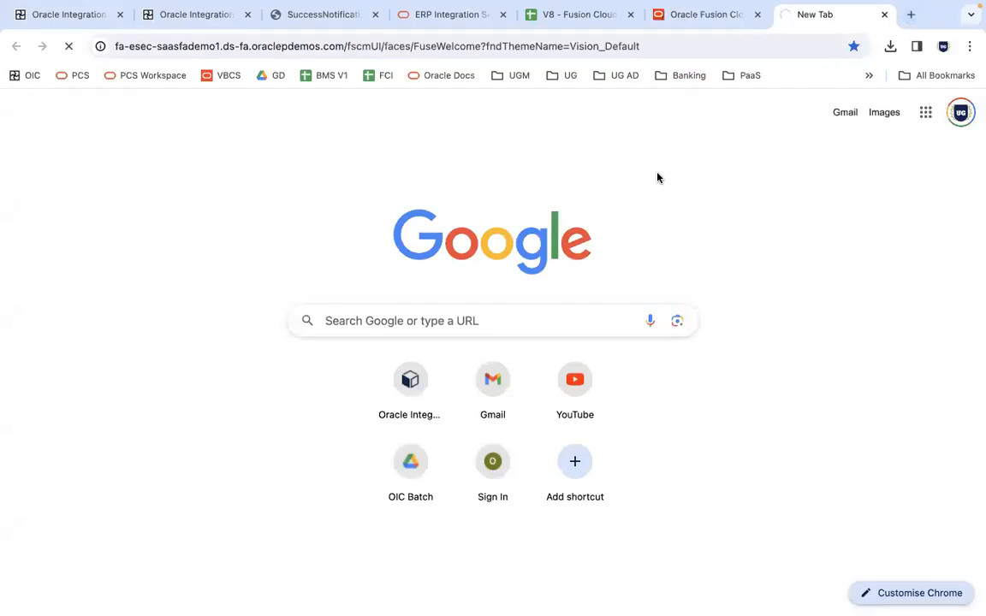
left_click(704, 16)
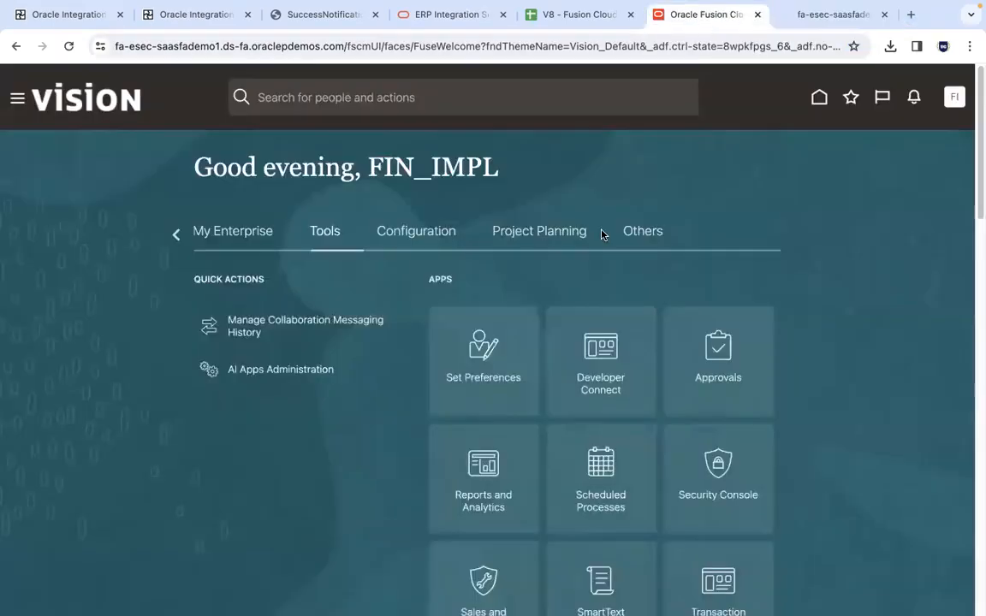
Schedule a new job process named Import Journals in the fa-esec scheduled processes
left_click(191, 262)
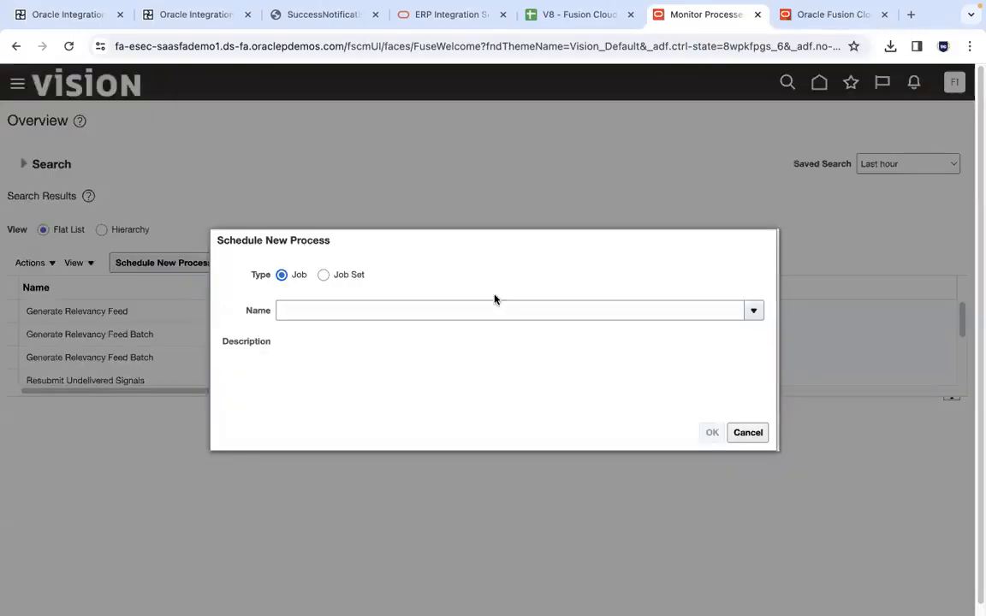
left_click(478, 310)
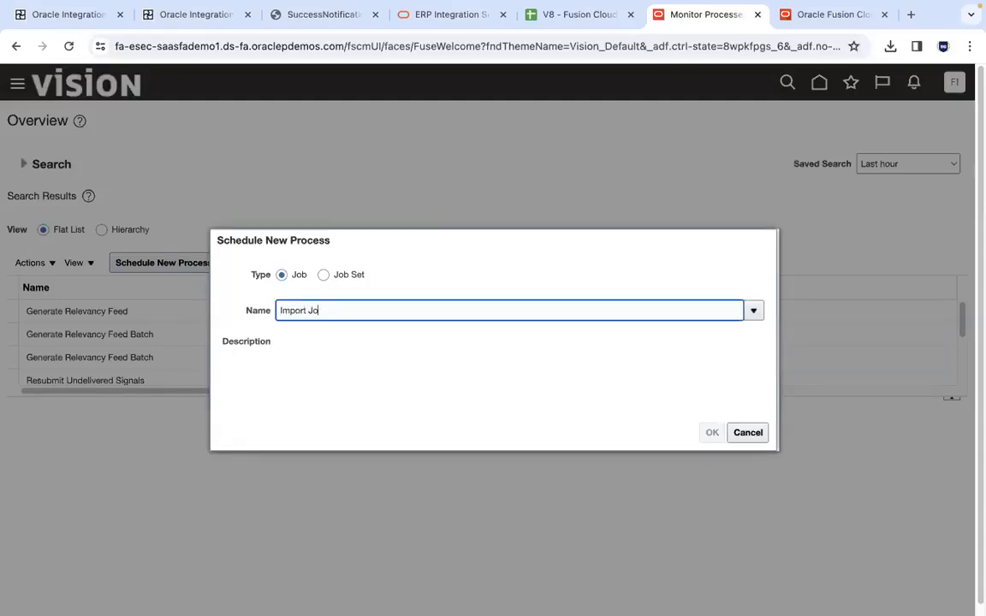
key("Tab")
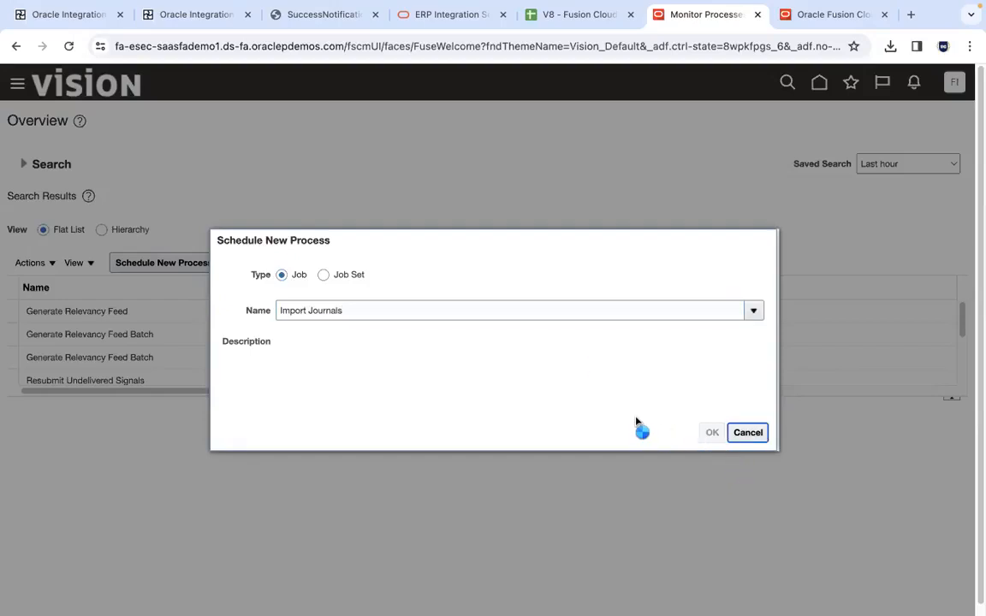
left_click(712, 432)
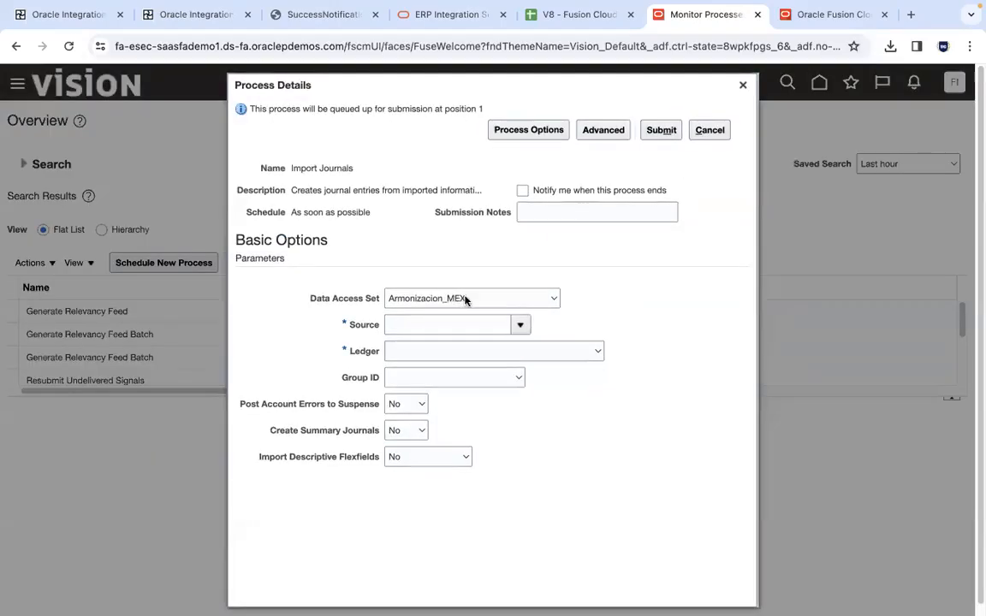
Set the Import Journals data access set to US Primary Ledger and the source to Other
left_click(465, 299)
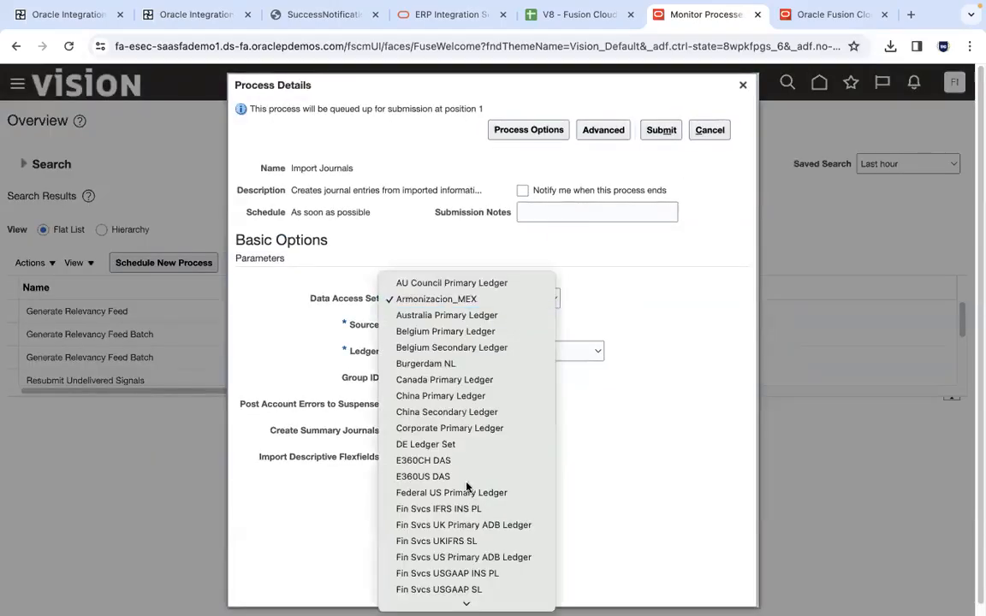
scroll(428, 548, "down", 5)
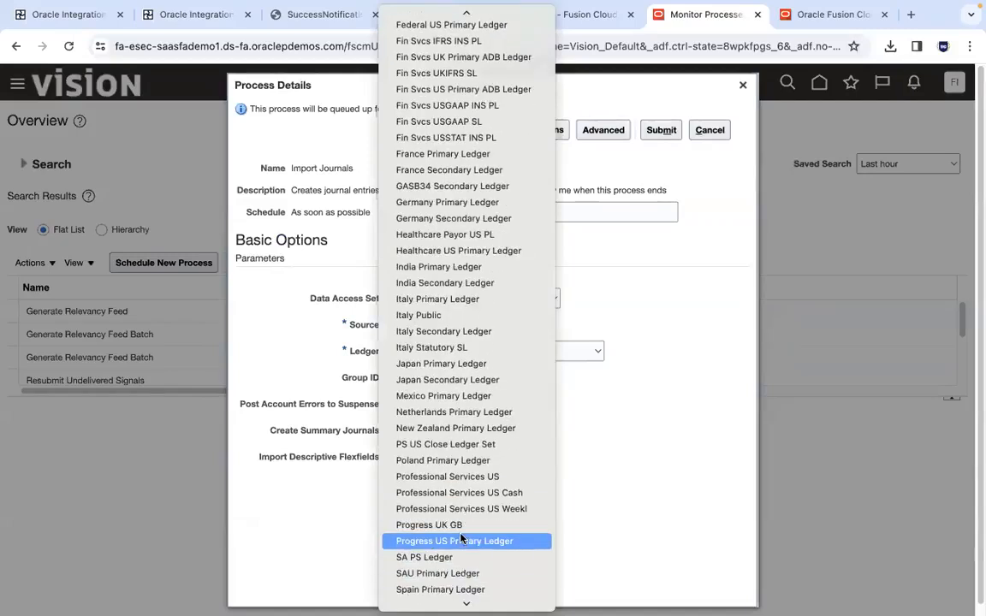
scroll(428, 530, "down", 3)
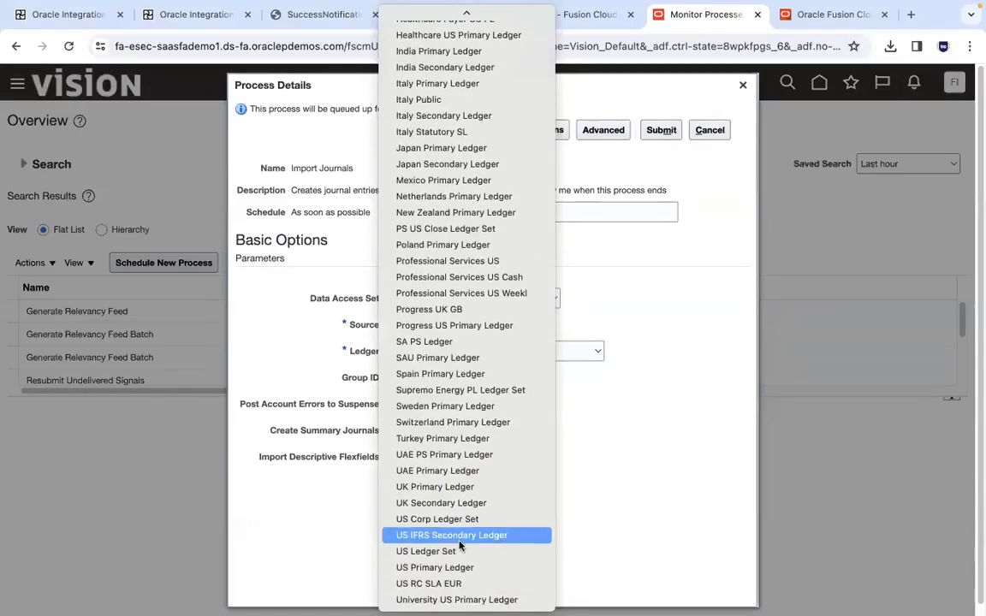
left_click(455, 569)
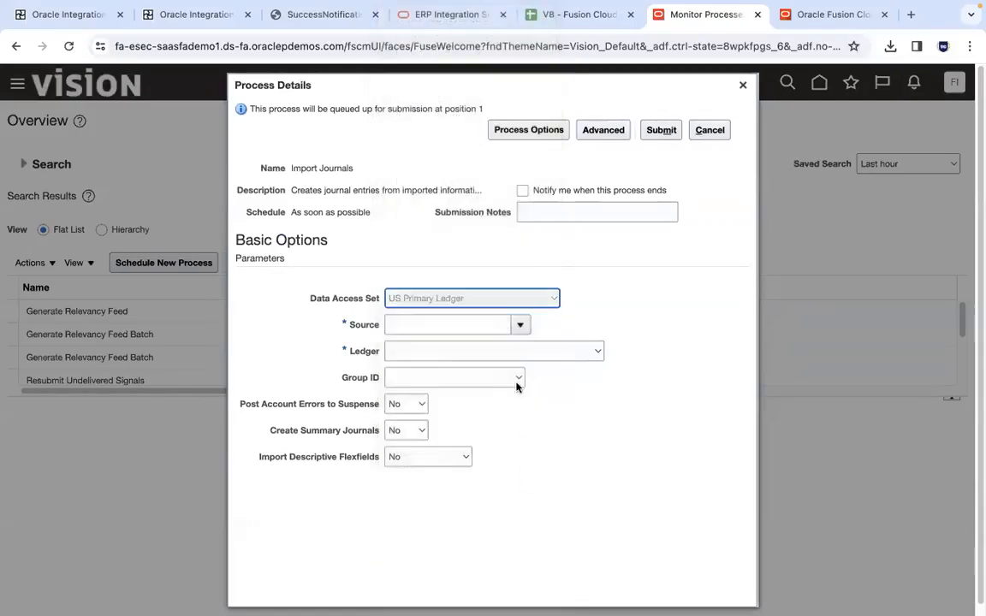
left_click(427, 324)
type("Ot")
key("Tab")
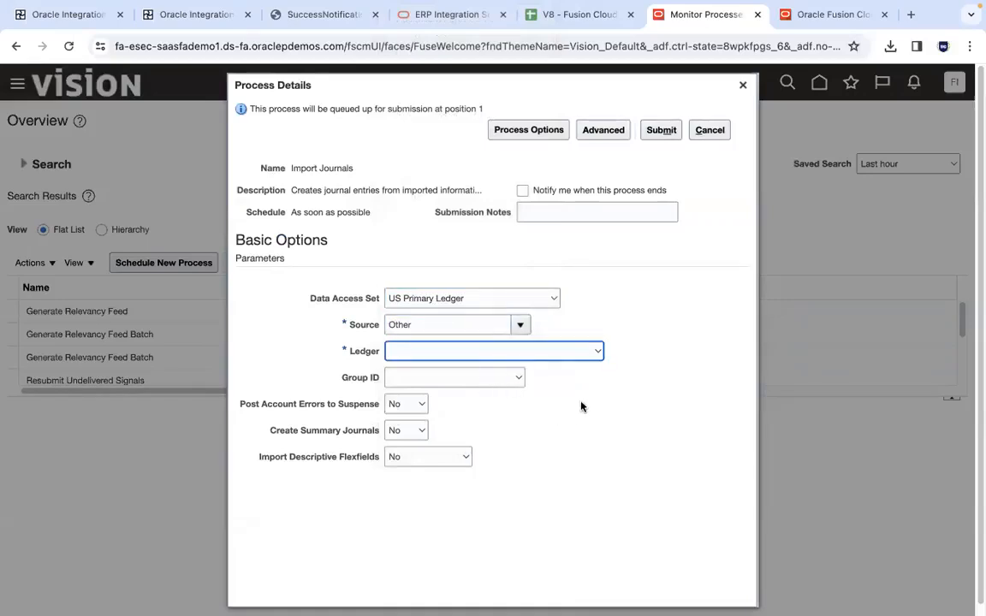
Try to choose a ledger for Import Journals, reselecting US Primary Ledger as the data access set in between
left_click(594, 353)
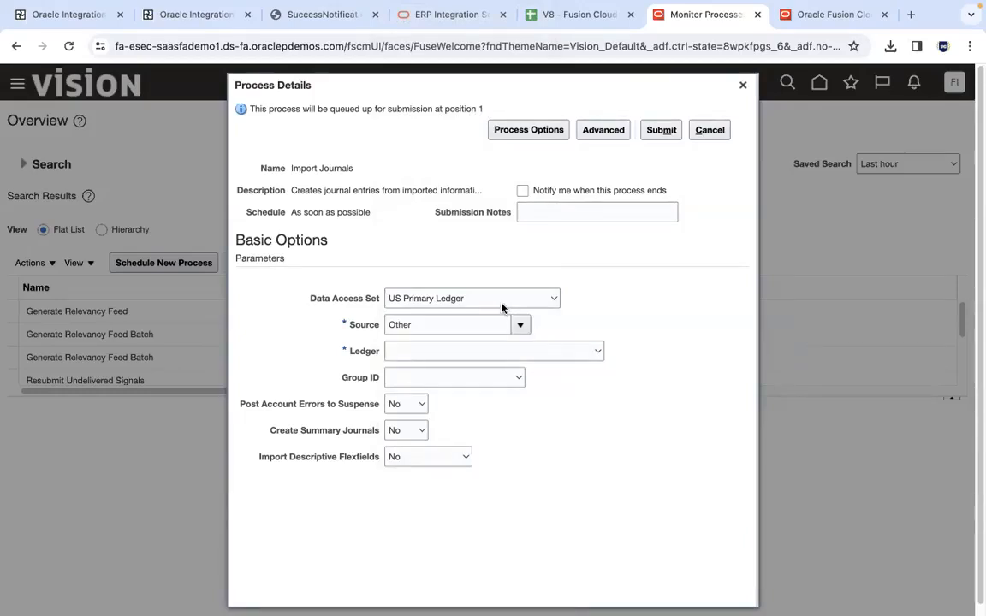
left_click(442, 298)
left_click(441, 300)
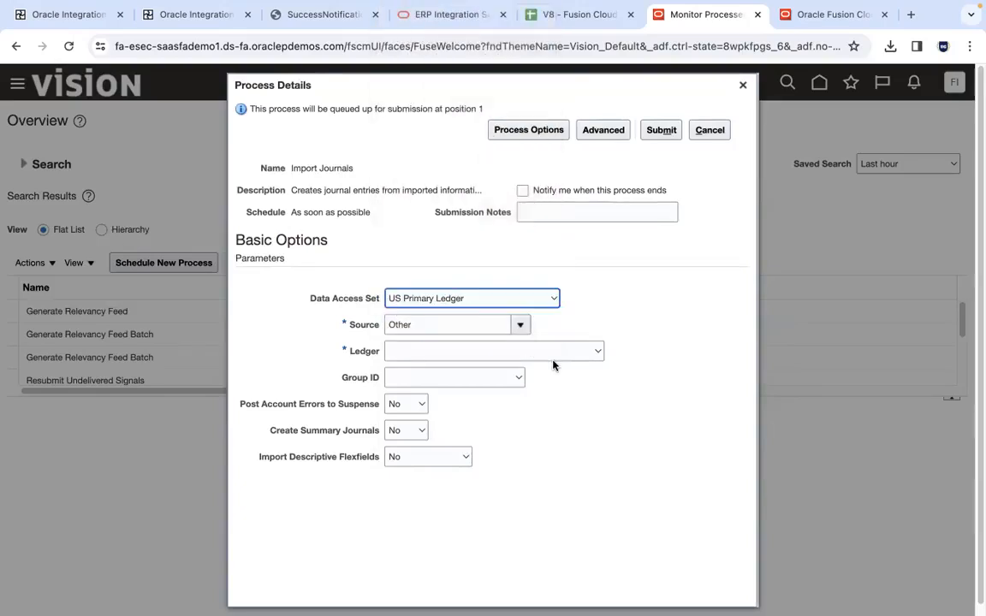
left_click(440, 333)
left_click(443, 353)
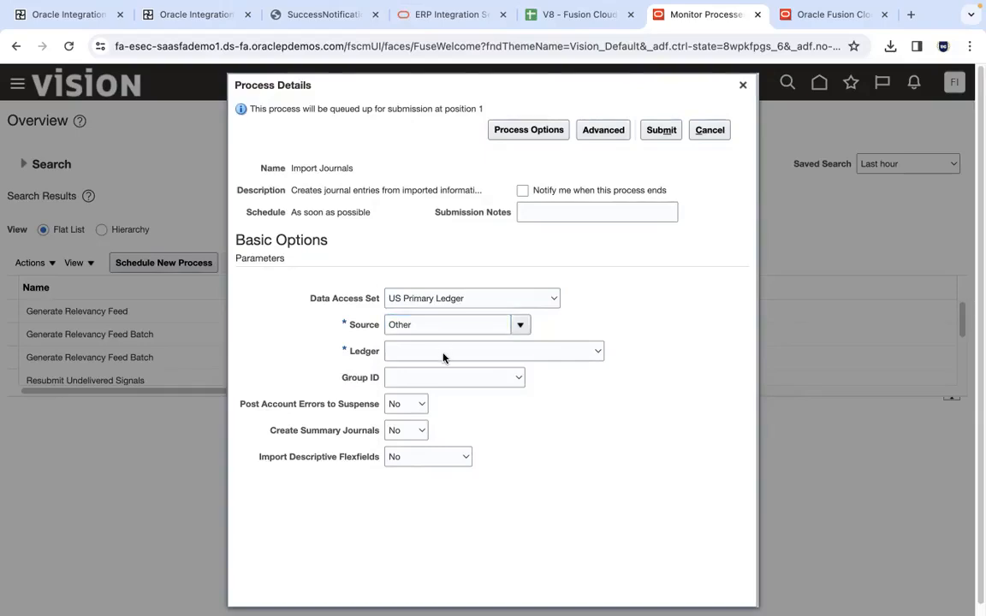
Open Manage Journals from General Accounting in the other fa-esec tab and bring up its data access set change dialog
left_click(828, 16)
left_click(176, 234)
left_click(177, 234)
left_click(176, 234)
left_click(176, 235)
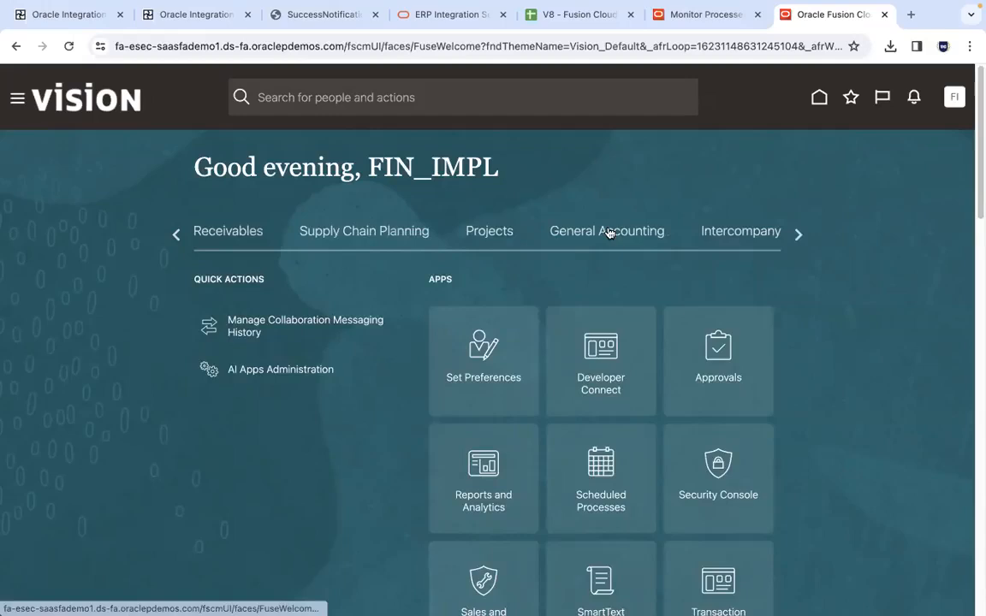
left_click(609, 230)
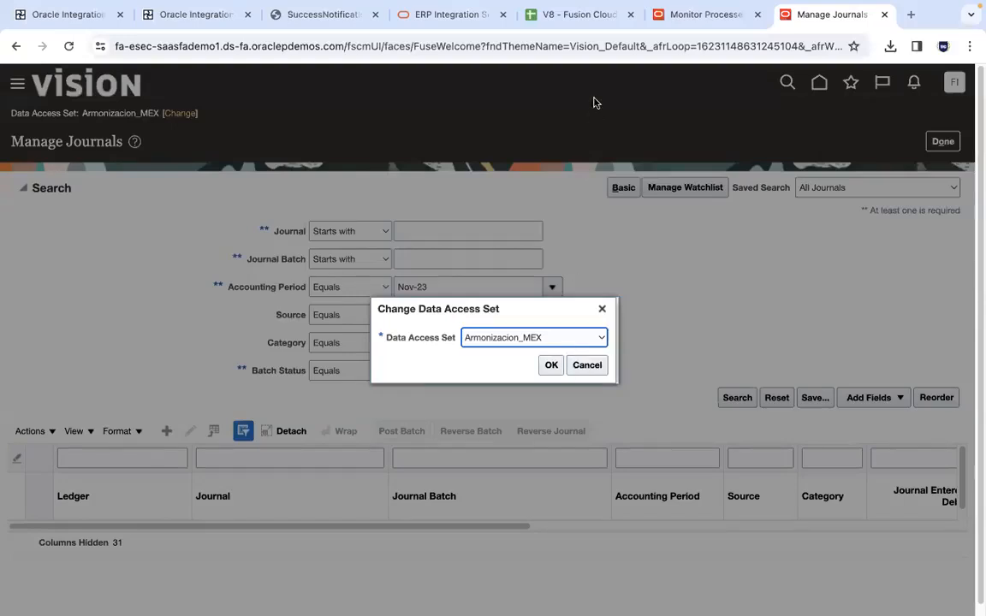
Check the instance list in the spreadsheet and open Manage Journals on the fa-eudu instance in a new tab
left_click(569, 15)
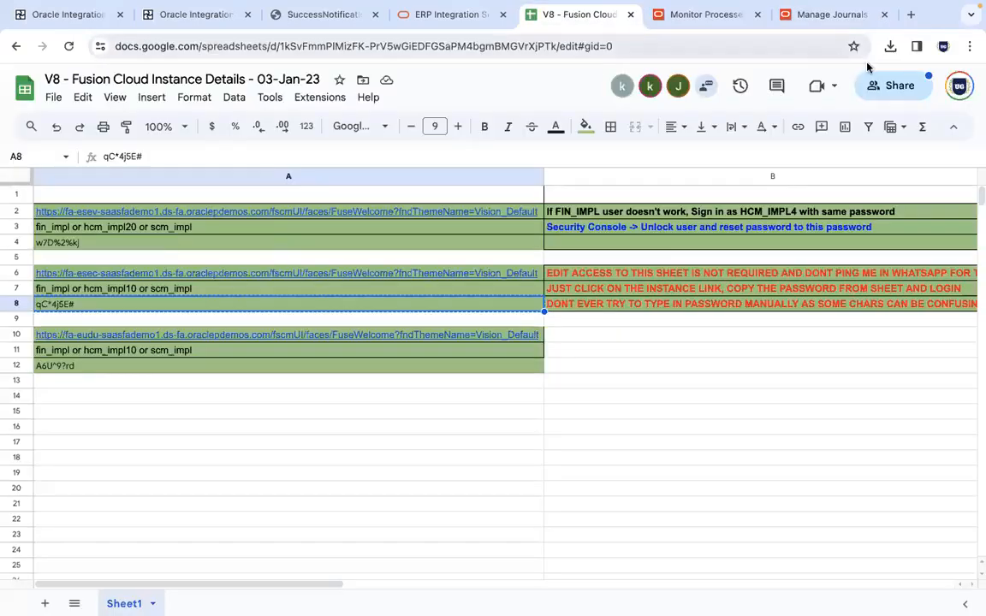
left_click(911, 15)
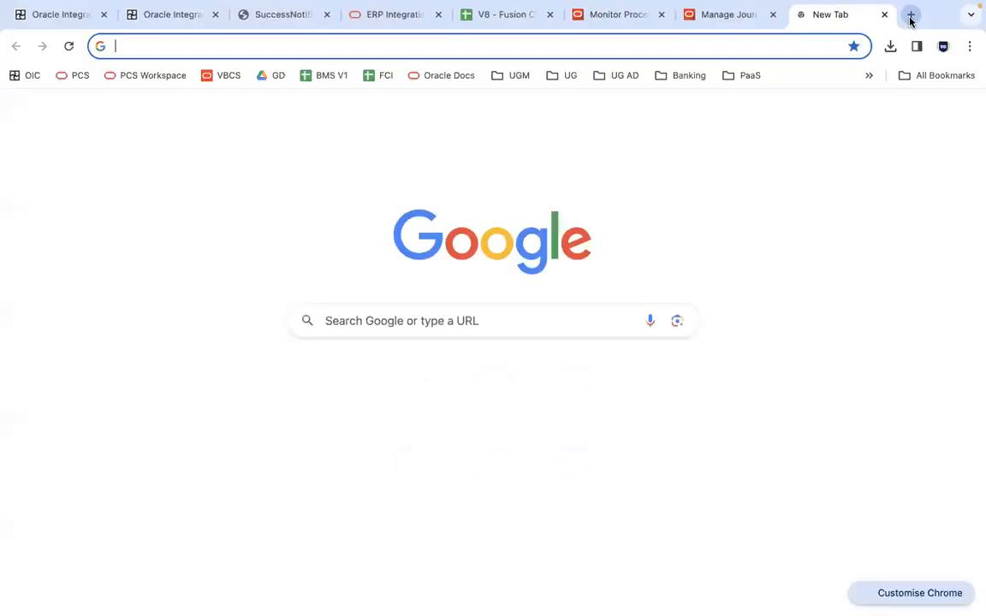
type("eudu")
key("Return")
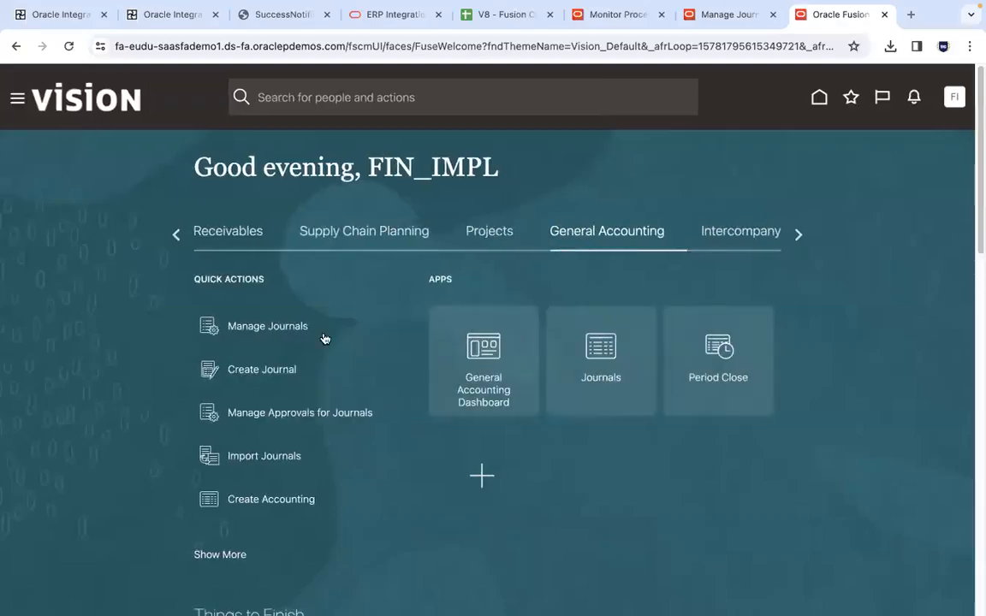
left_click(280, 326)
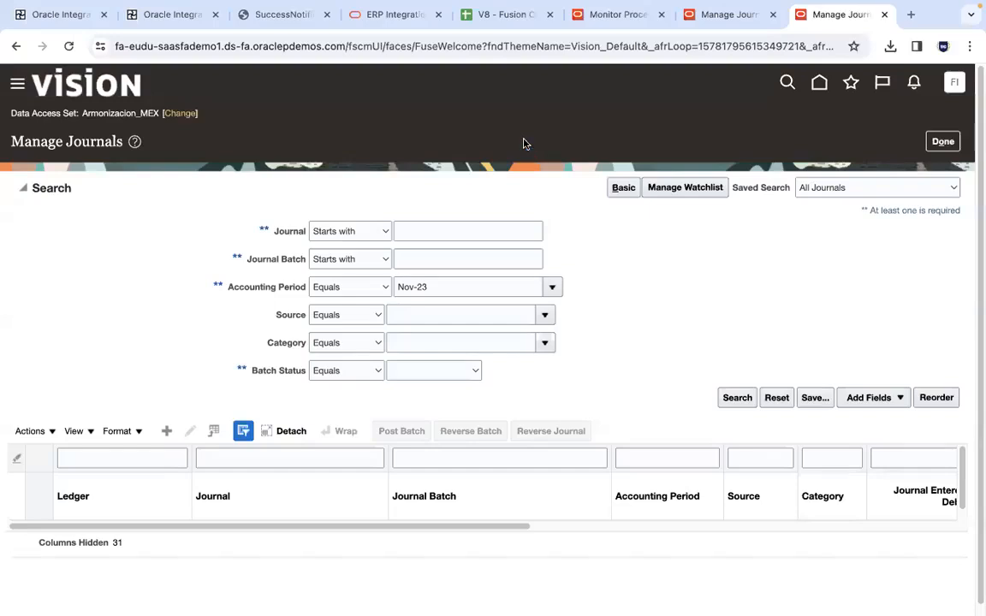
Try to change the fa-eudu data access set to US Primary Ledger, and close the fa-eudu tab
left_click(187, 114)
left_click(528, 337)
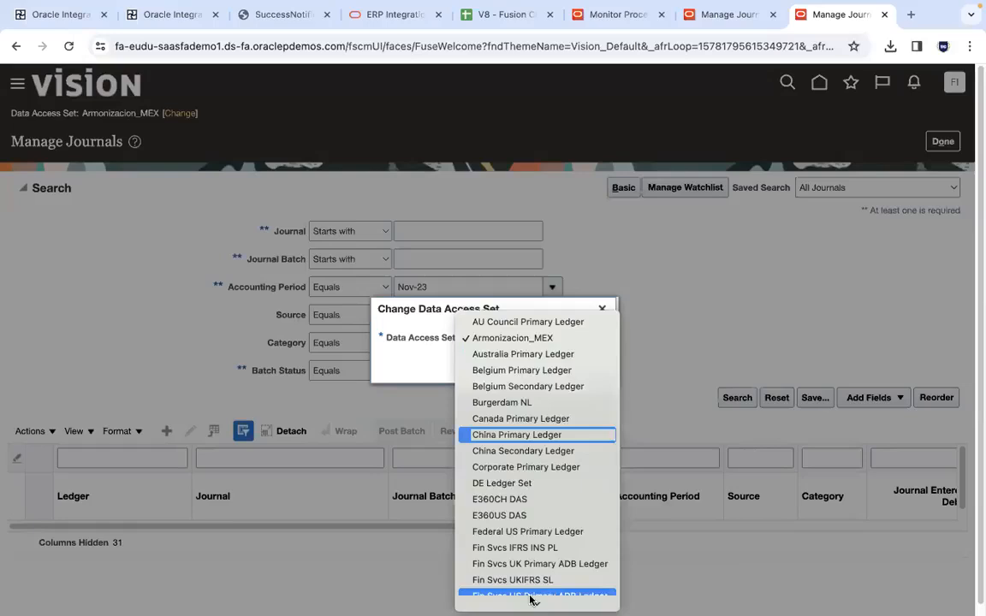
scroll(541, 563, "down", 5)
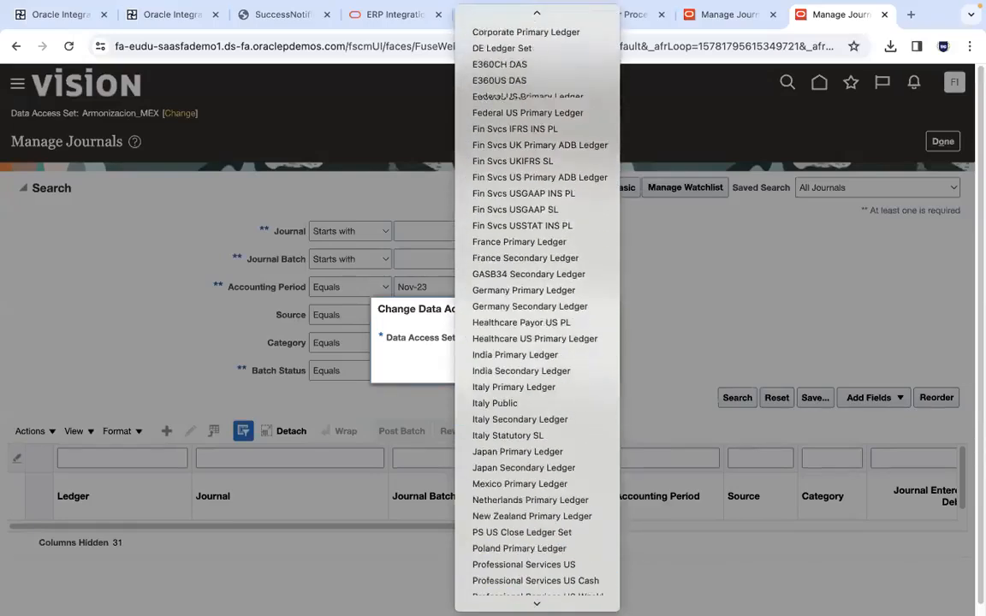
scroll(535, 565, "down", 3)
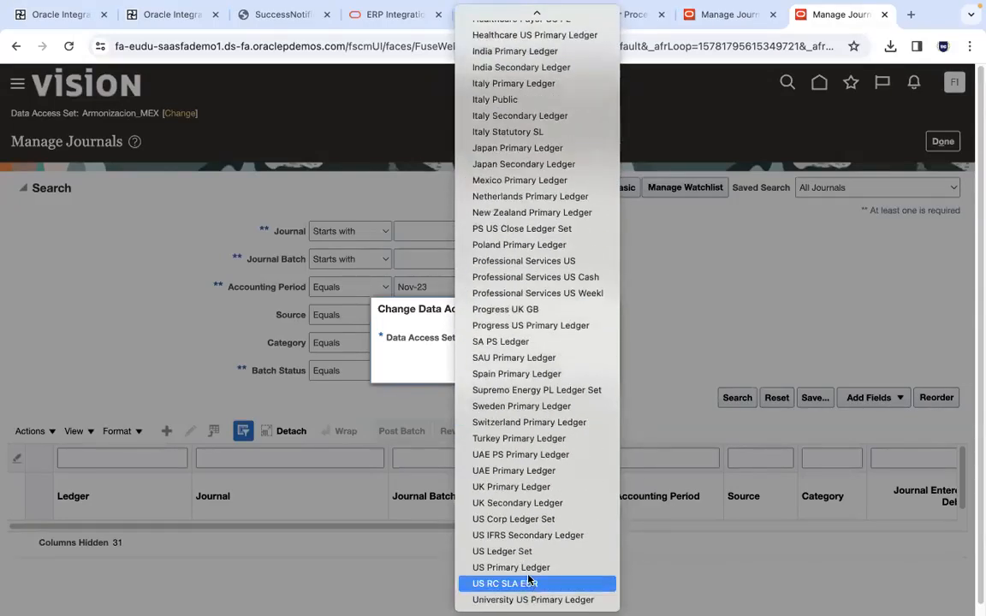
left_click(529, 568)
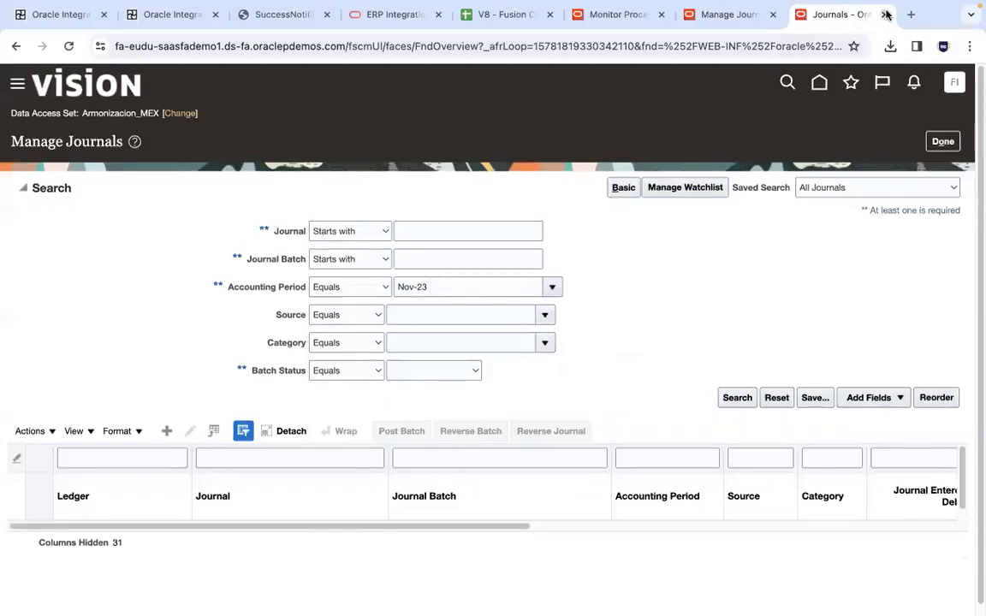
key("ctrl+w")
Change the data access set of Manage Journals on fa-esec to US Primary Ledger
left_click(827, 14)
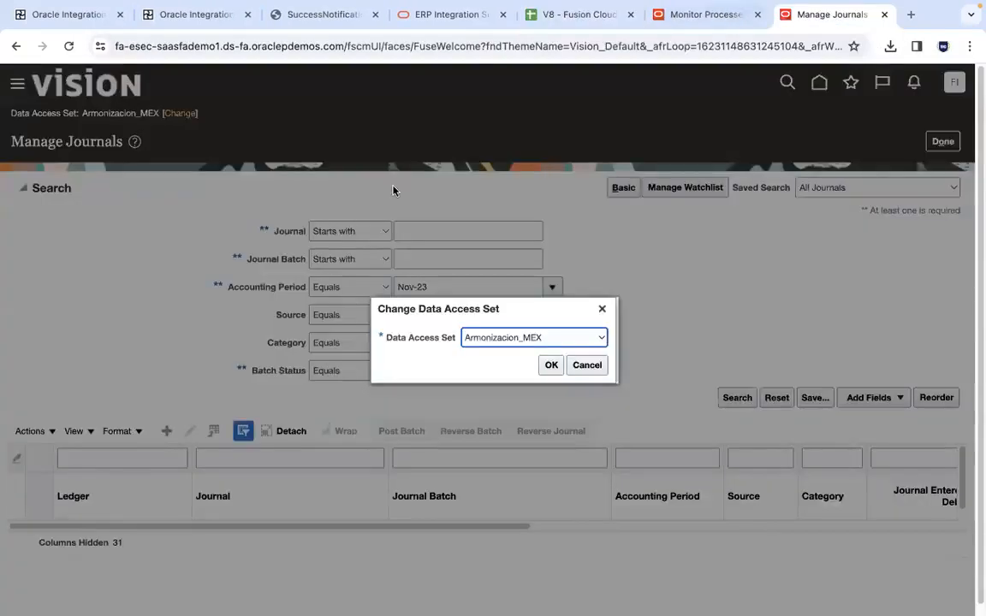
left_click(530, 338)
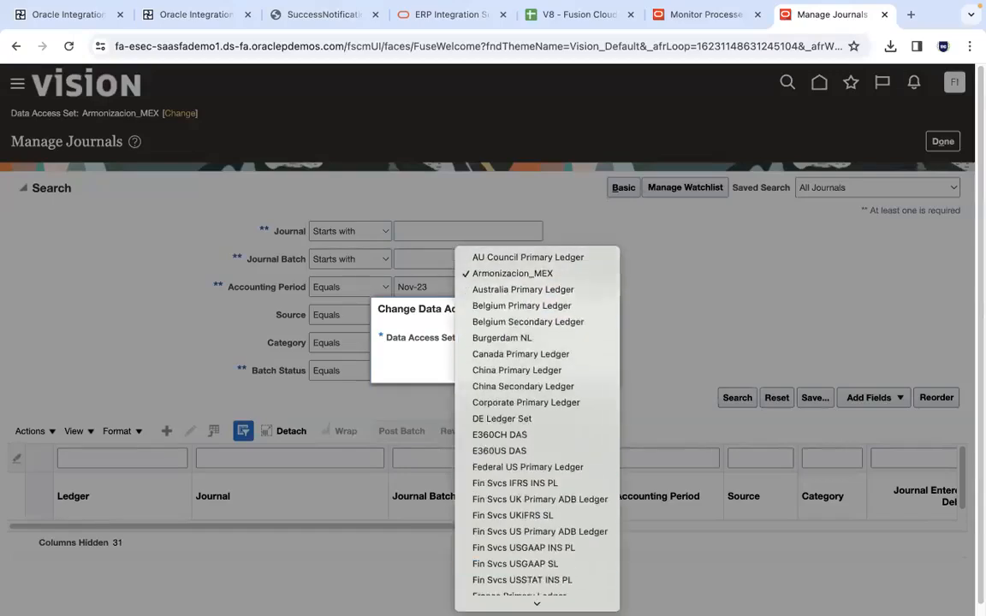
scroll(537, 513, "down", 10)
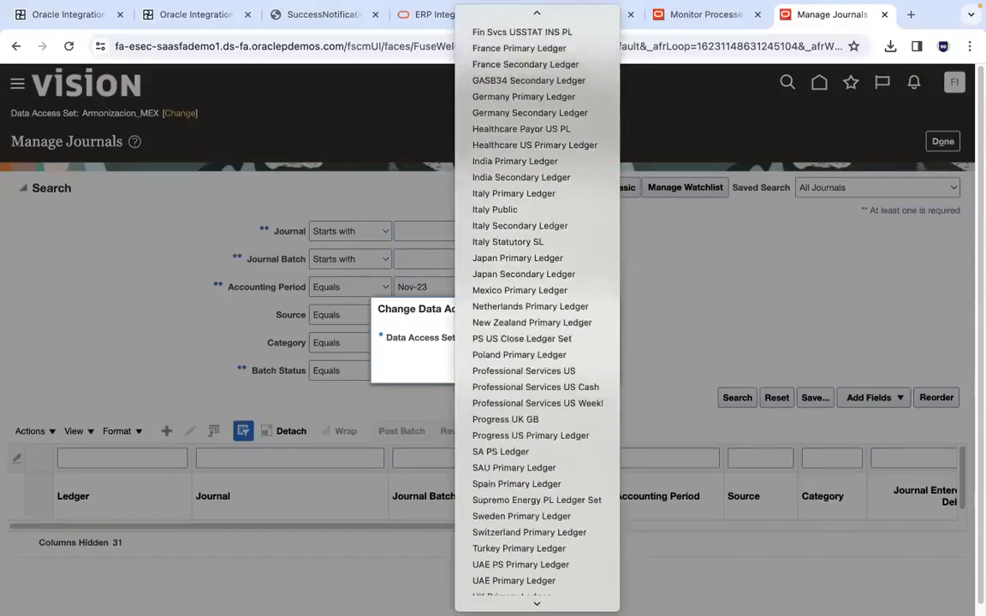
left_click(532, 487)
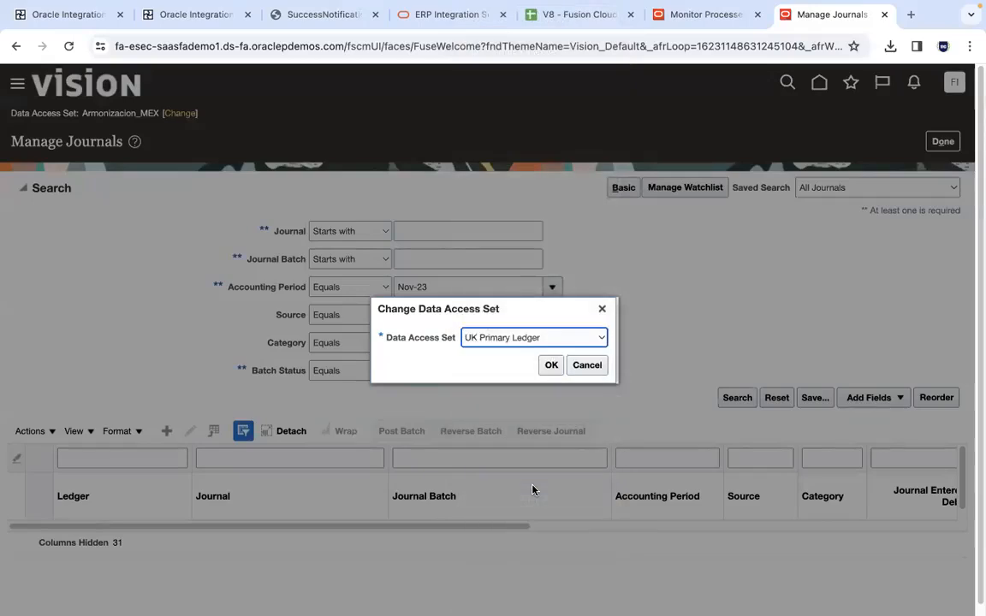
left_click(591, 338)
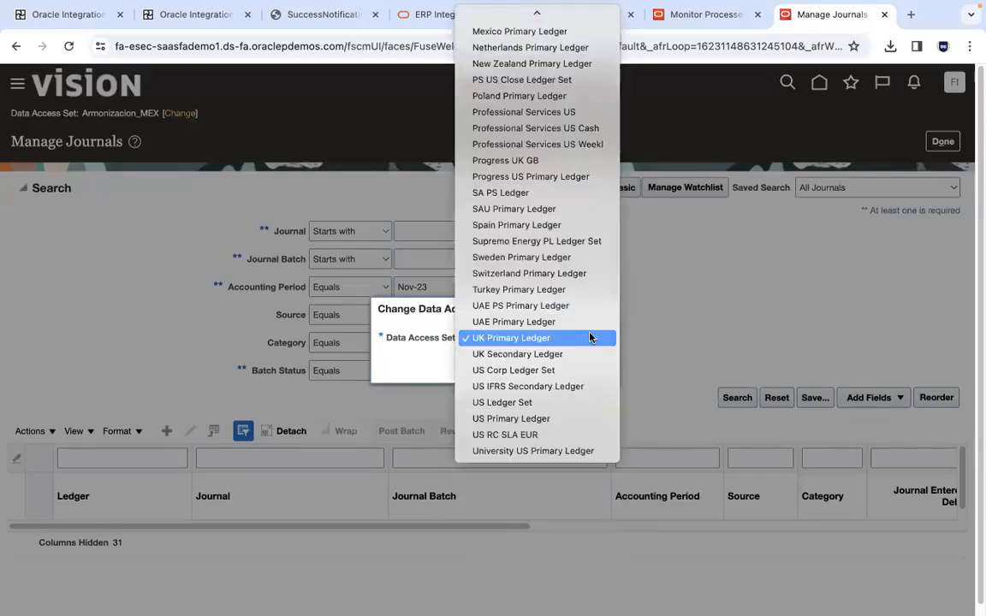
left_click(559, 419)
left_click(550, 368)
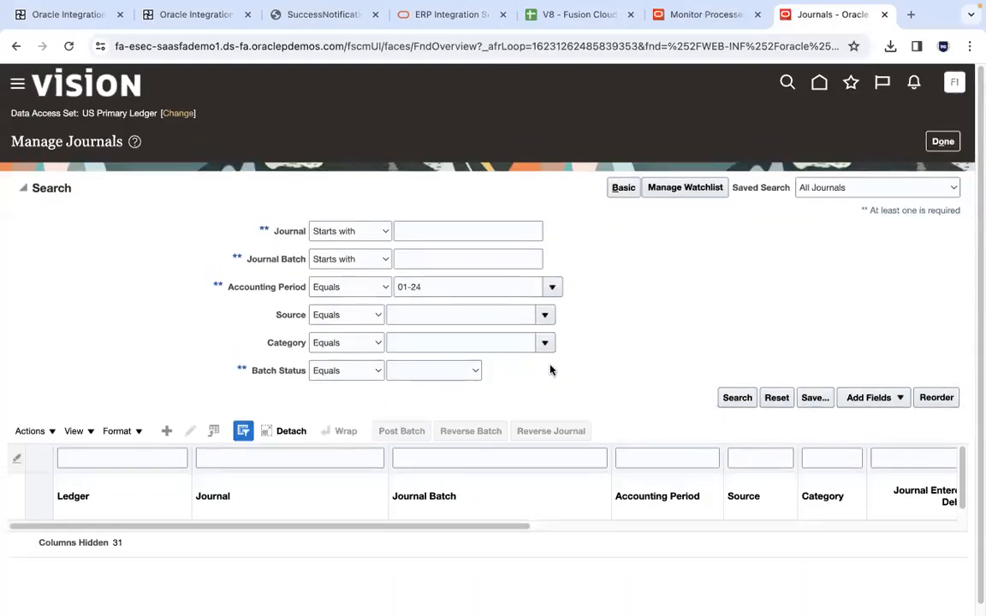
Check the UG63 ERP Conn connection in the other browser window and return to the journal batch search on fa-esec
left_click(425, 261)
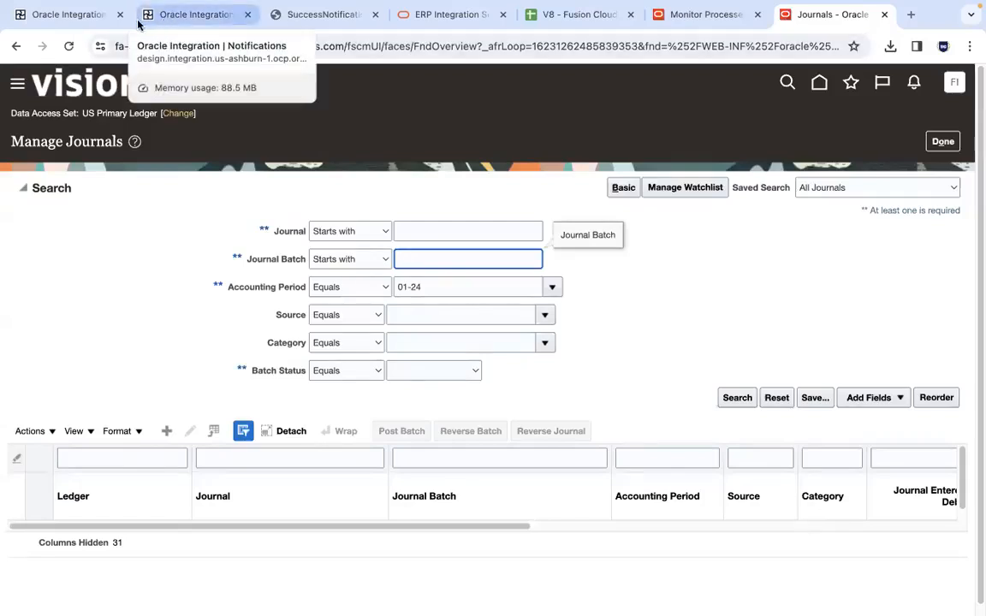
key("ctrl+Right")
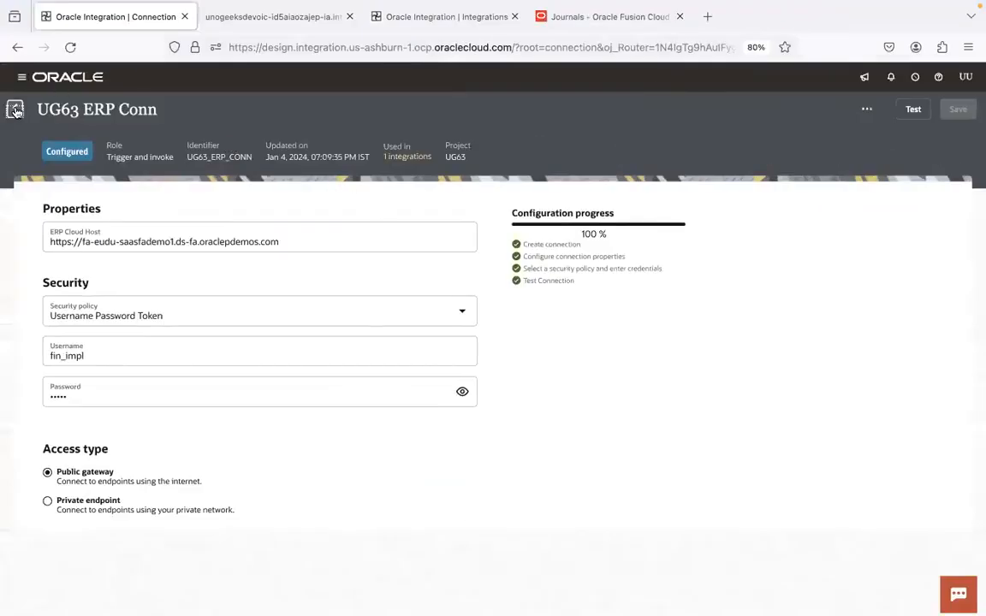
key("ctrl+Left")
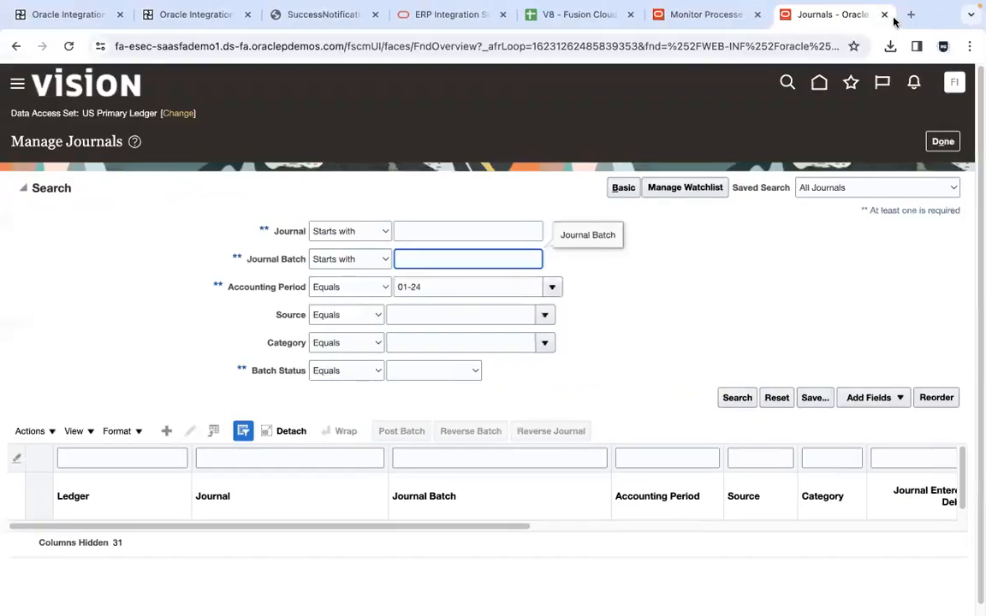
Open Manage Journals on the fa-eudu instance, try to change its data access set to Australia Primary Ledger, and close that tab
left_click(911, 18)
type("eudu")
key("Return")
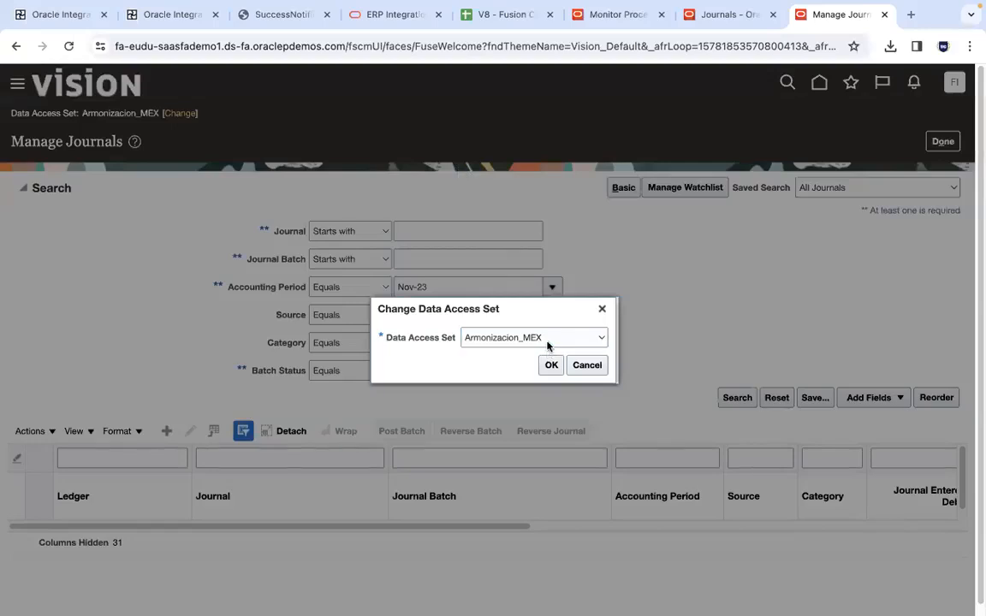
left_click(548, 341)
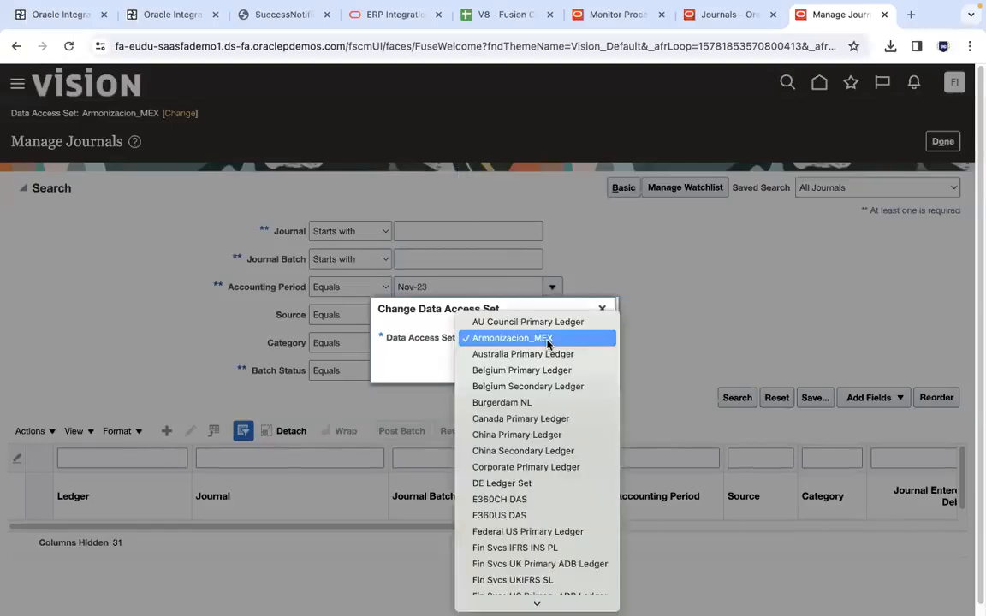
left_click(492, 350)
left_click(552, 366)
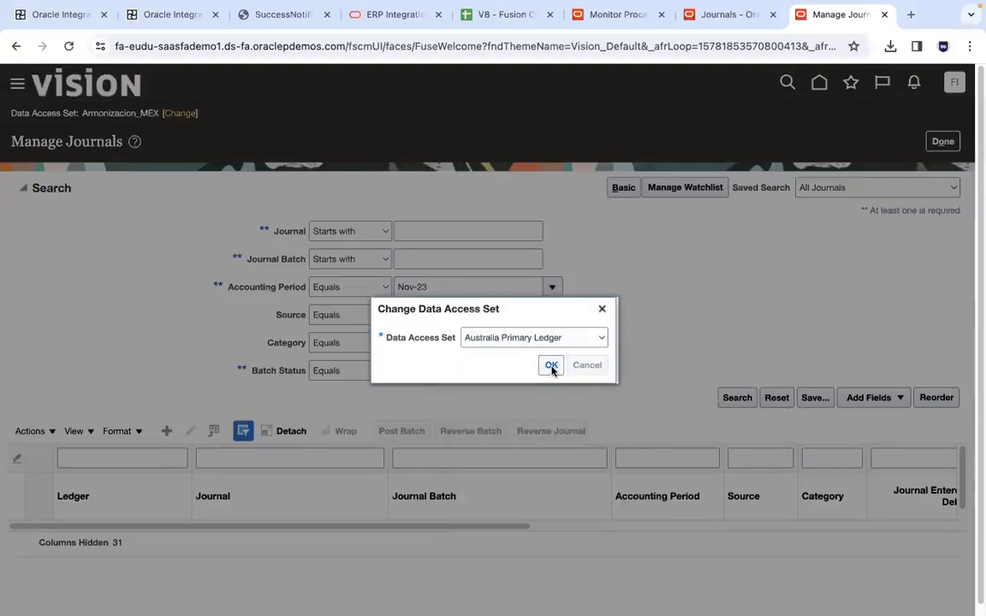
left_click(551, 366)
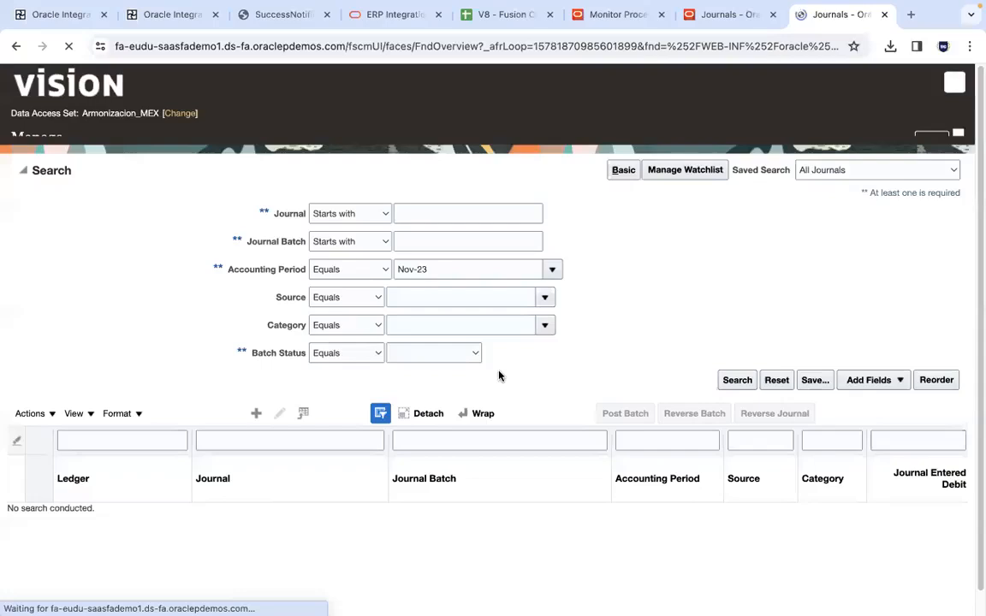
key("super+w")
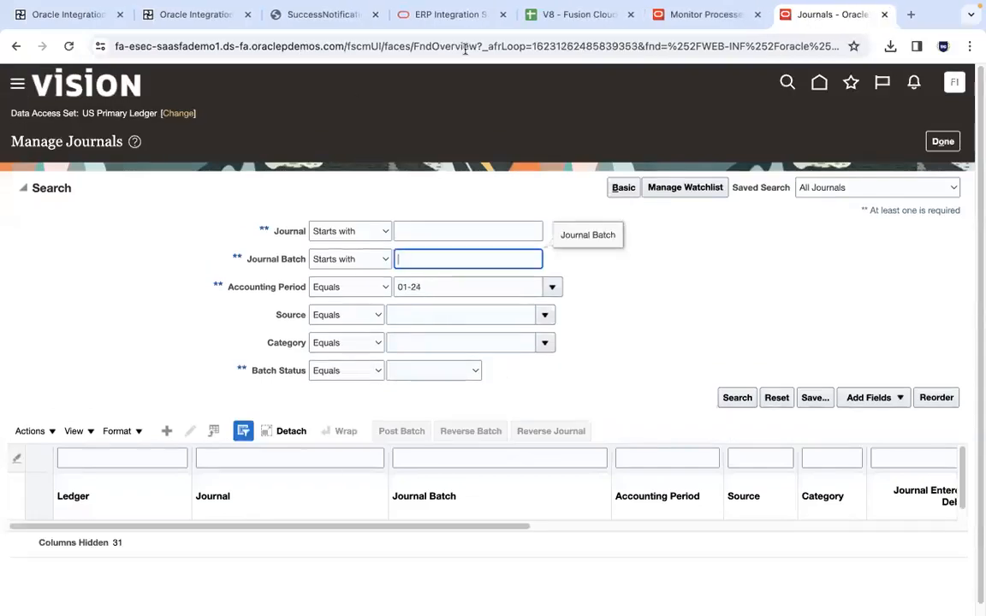
key("super+Tab")
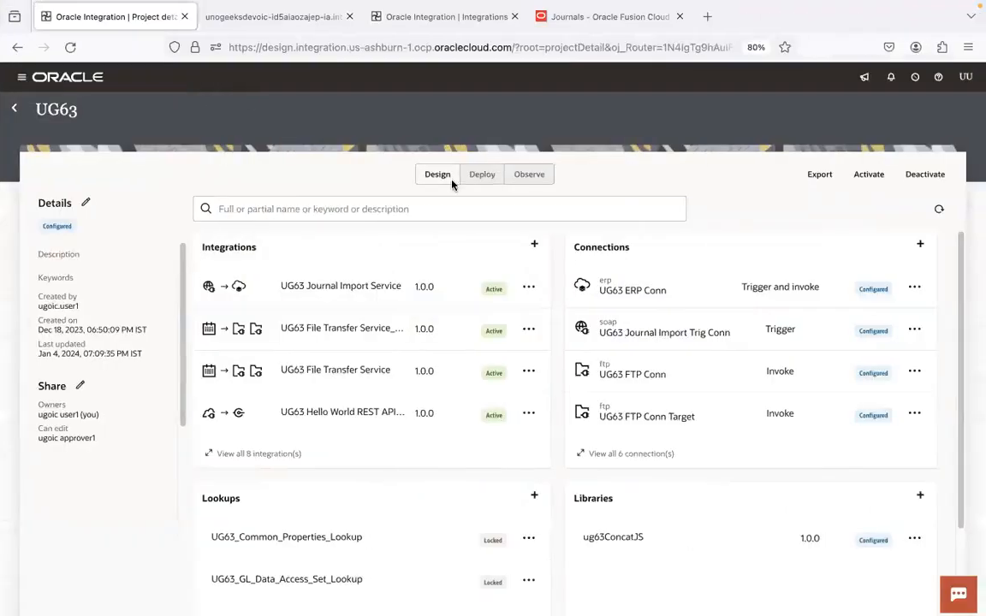
left_click(639, 293)
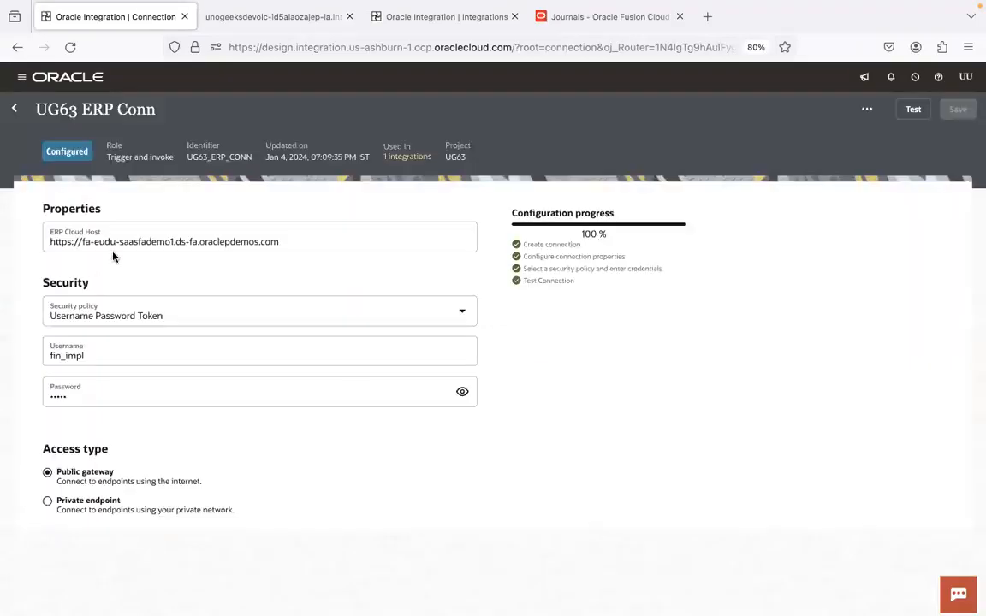
left_click(113, 242)
key("BackSpace")
key("BackSpace")
key("BackSpace")
key("BackSpace")
type("esec")
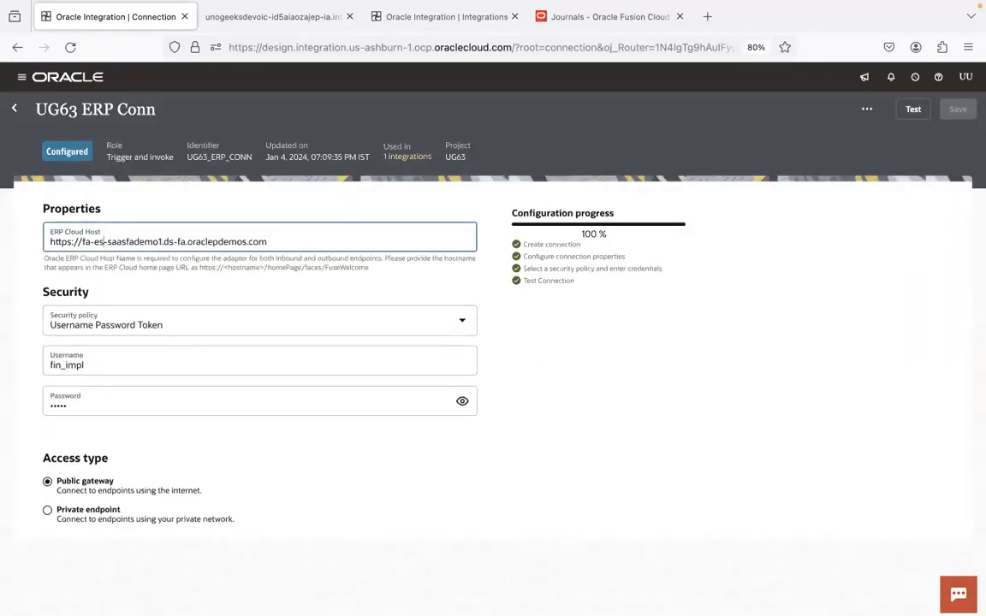
Copy the fa-esec password from the instance spreadsheet into the connection's Password field and test the connection
key("ctrl+Left")
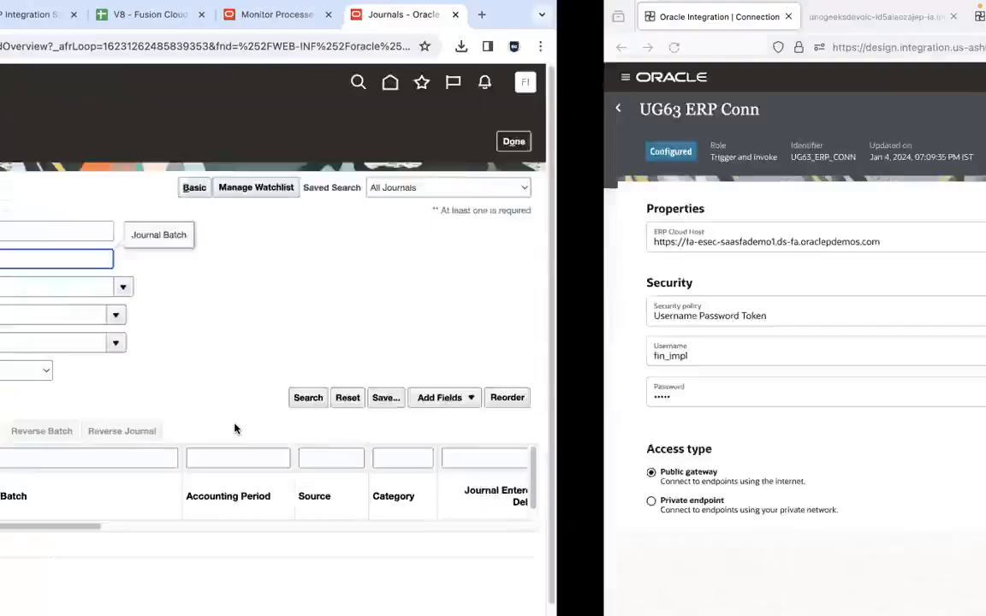
left_click(596, 15)
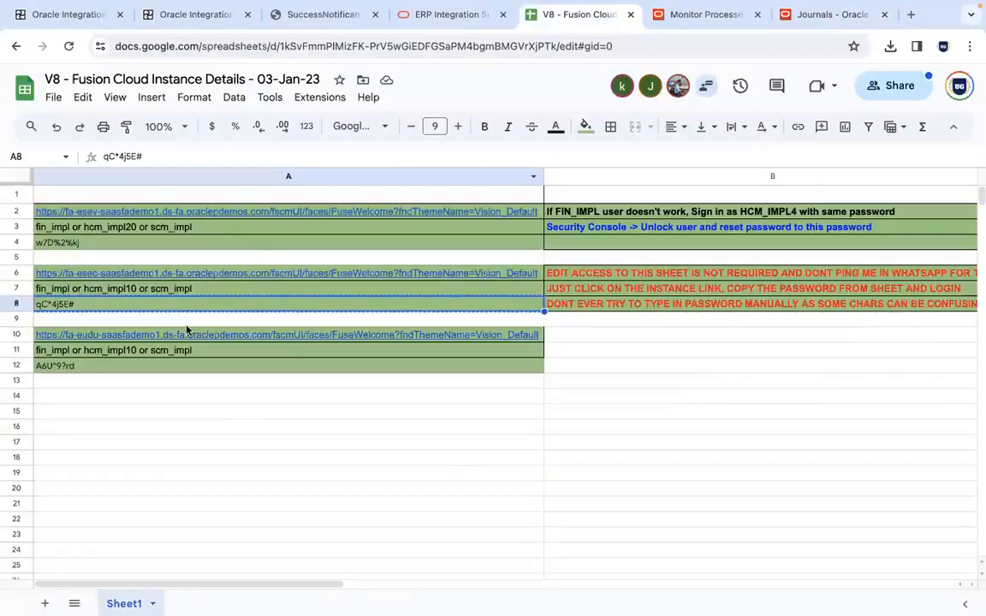
triple_click(201, 156)
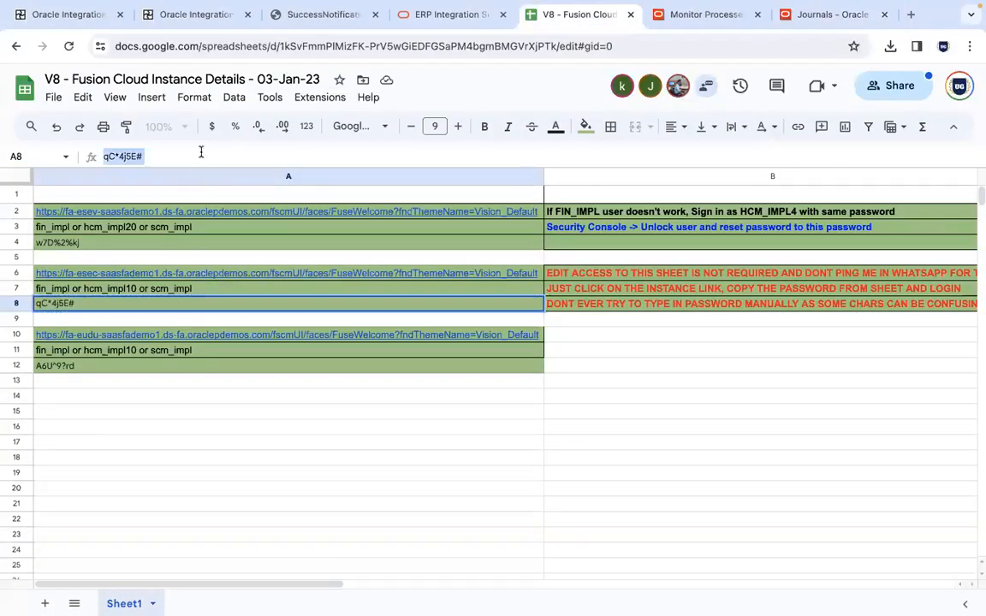
key("ctrl+Right")
left_click(324, 396)
left_click(911, 110)
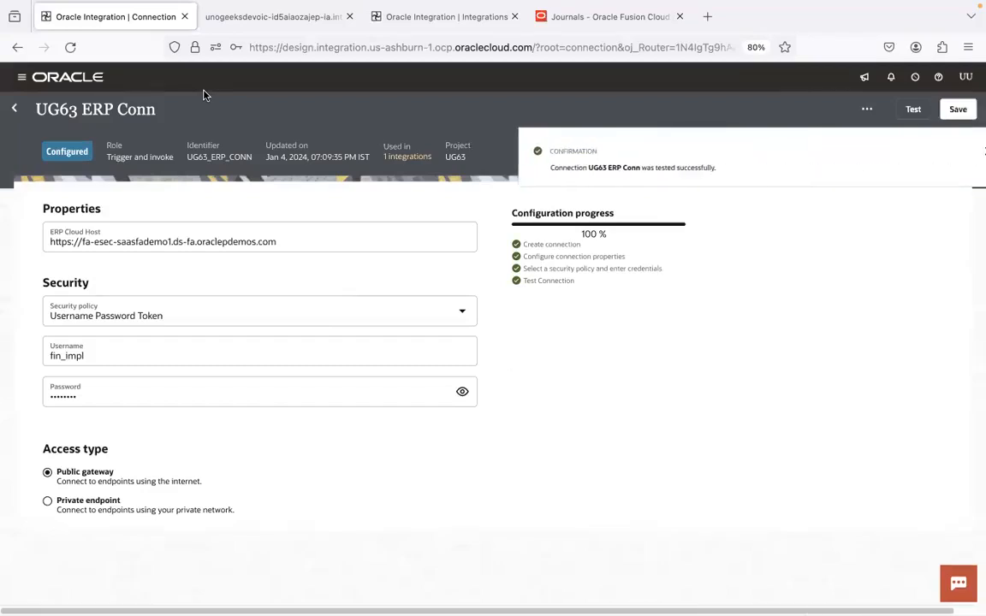
Leave the UG63 ERP Conn connection saving its changes, close the WSDL document tab, and return to the connection
left_click(19, 110)
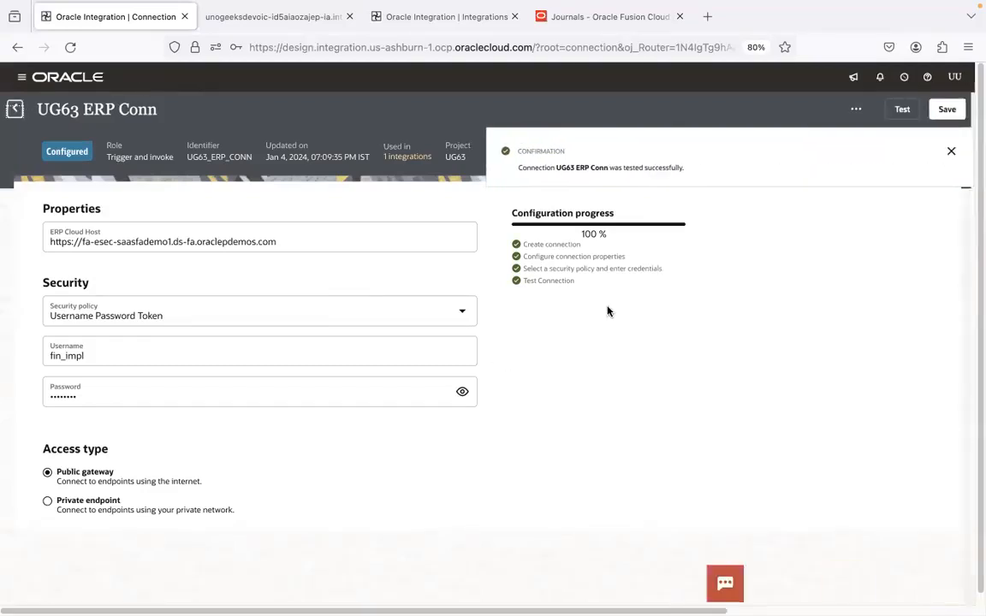
left_click(954, 592)
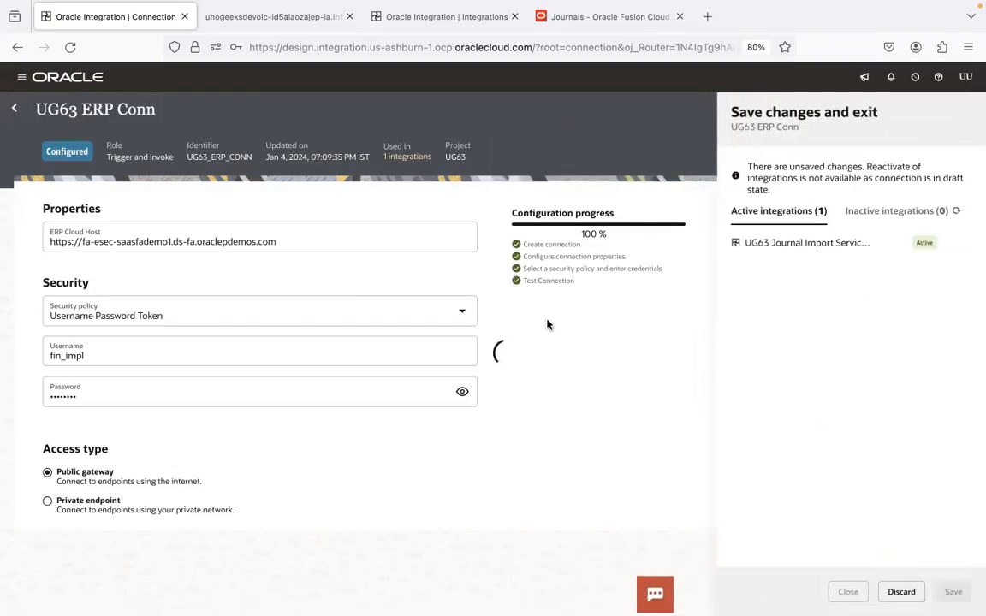
left_click(320, 24)
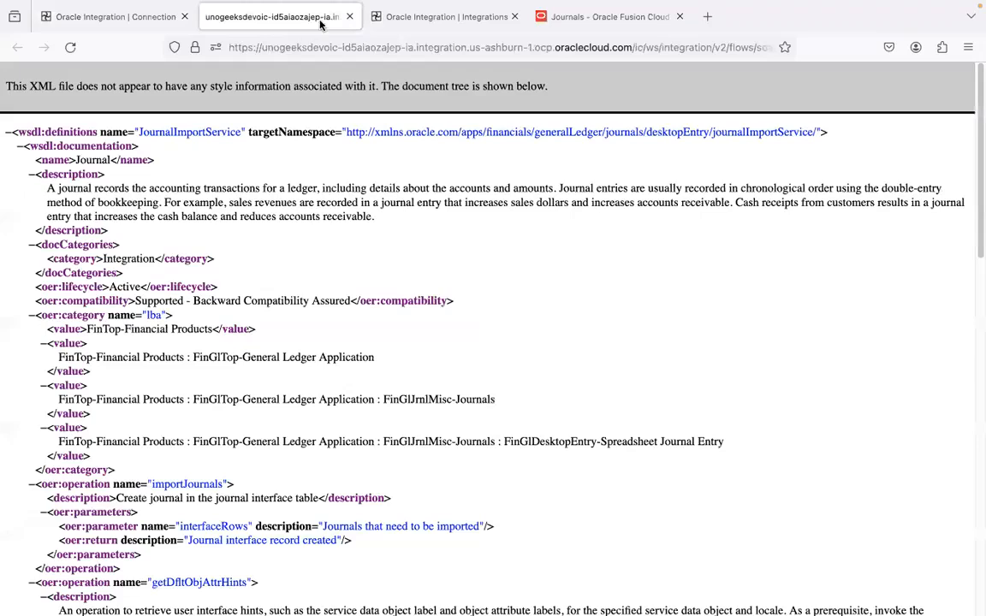
left_click(348, 18)
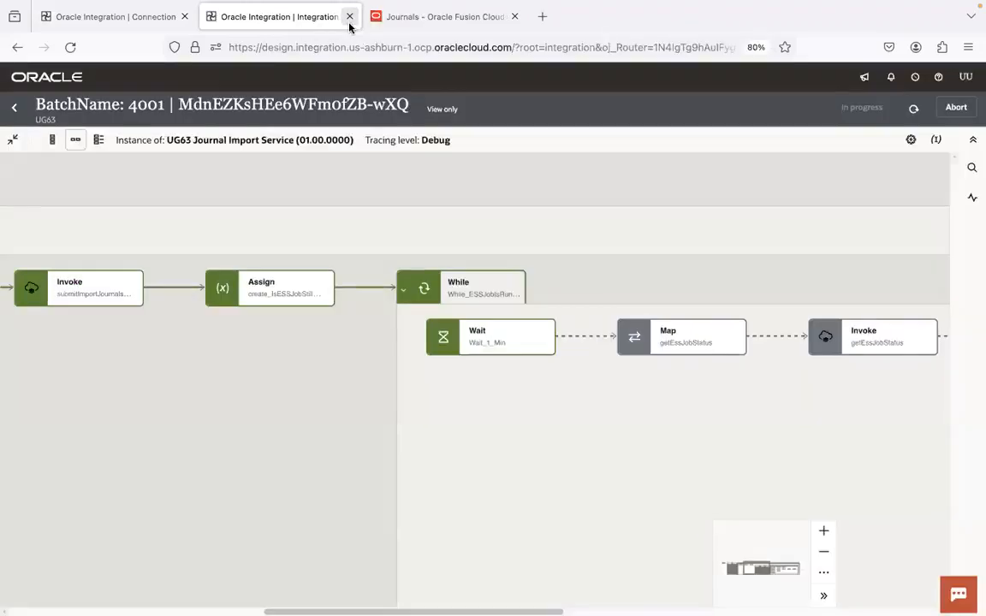
left_click(129, 24)
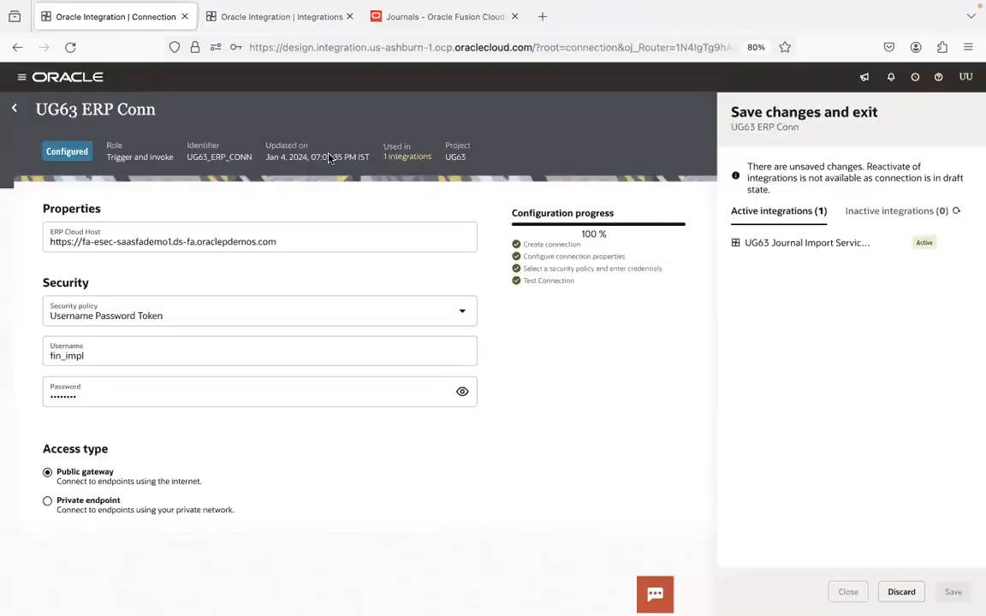
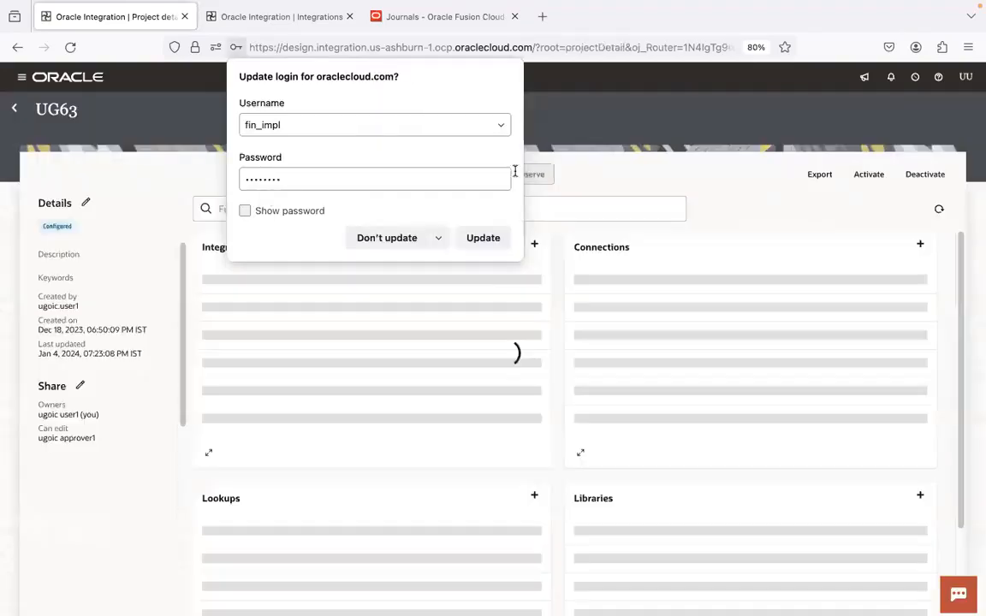
Open the UG63 Journal Import Trig Conn connection for editing and change its WSDL URL host to fa-esec-saasfademo1.ds-fa.oraclepdemos.com
left_click(596, 138)
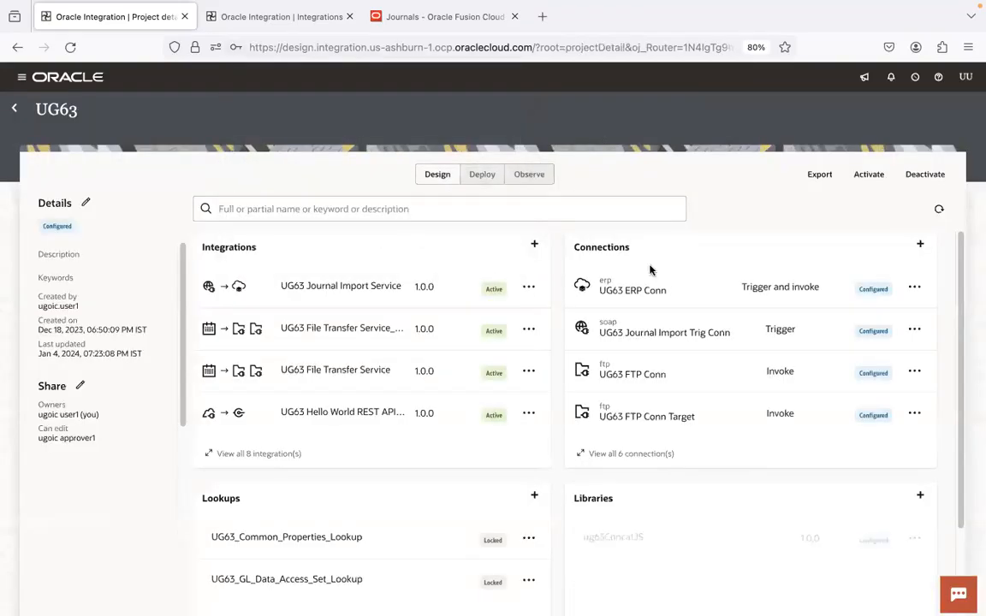
left_click(914, 286)
left_click(879, 377)
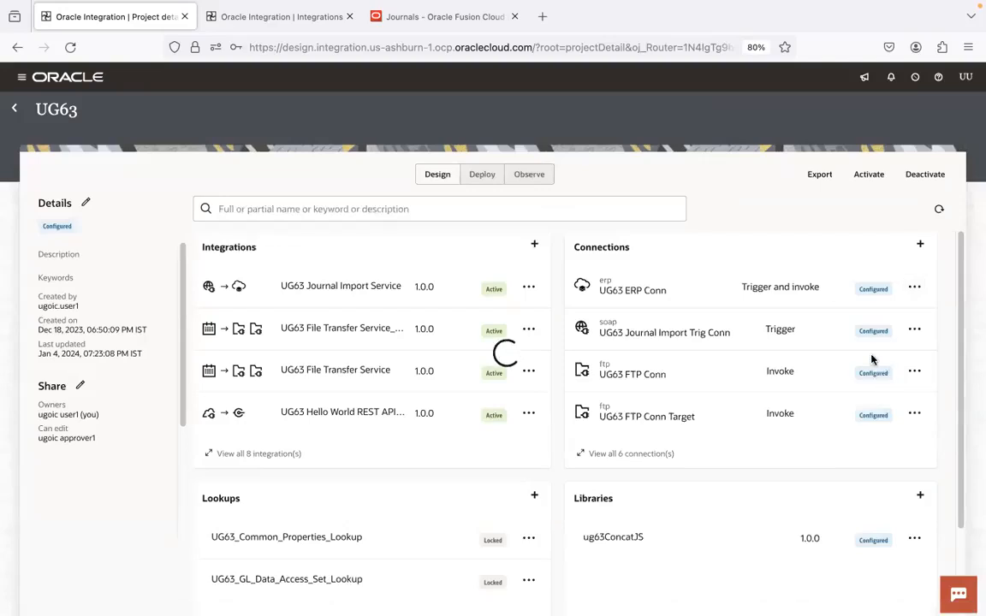
left_click(661, 335)
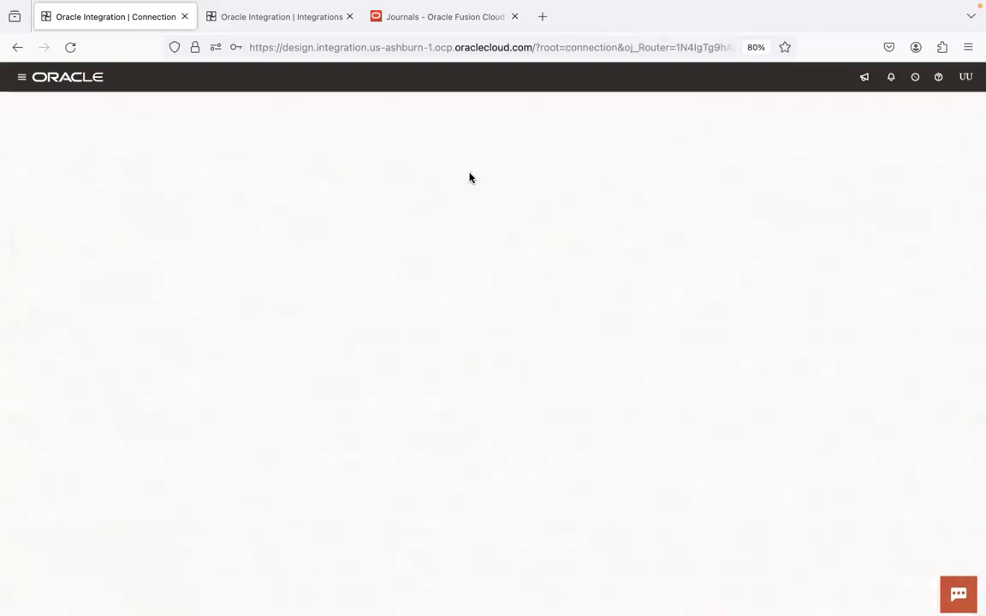
left_click(113, 242)
key("BackSpace")
key("BackSpace")
key("BackSpace")
type("sec")
Test the UG63 Journal Import Trig Conn connection without full WSDL validation, then leave it saving the changes
left_click(913, 110)
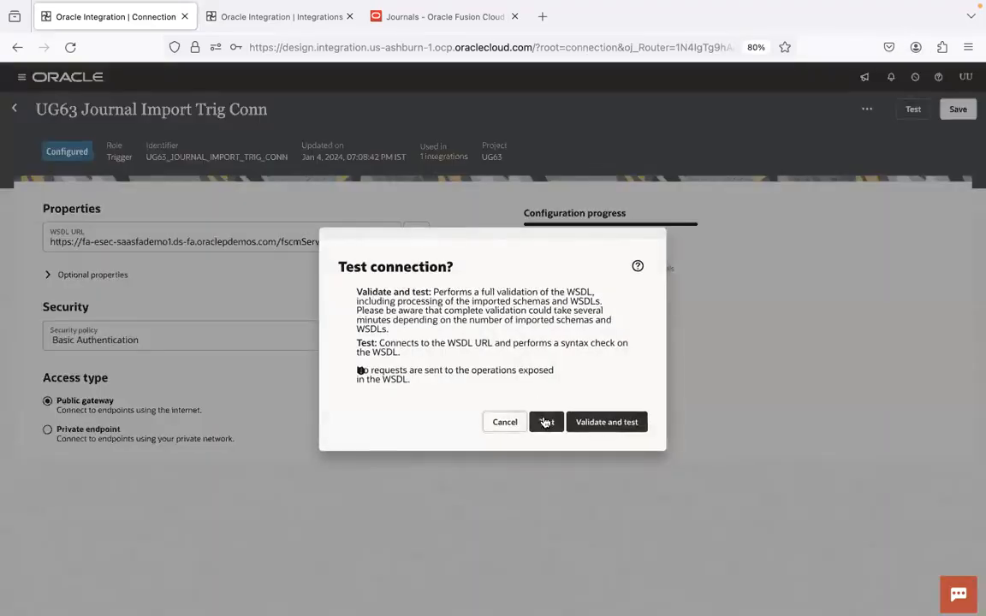
left_click(546, 422)
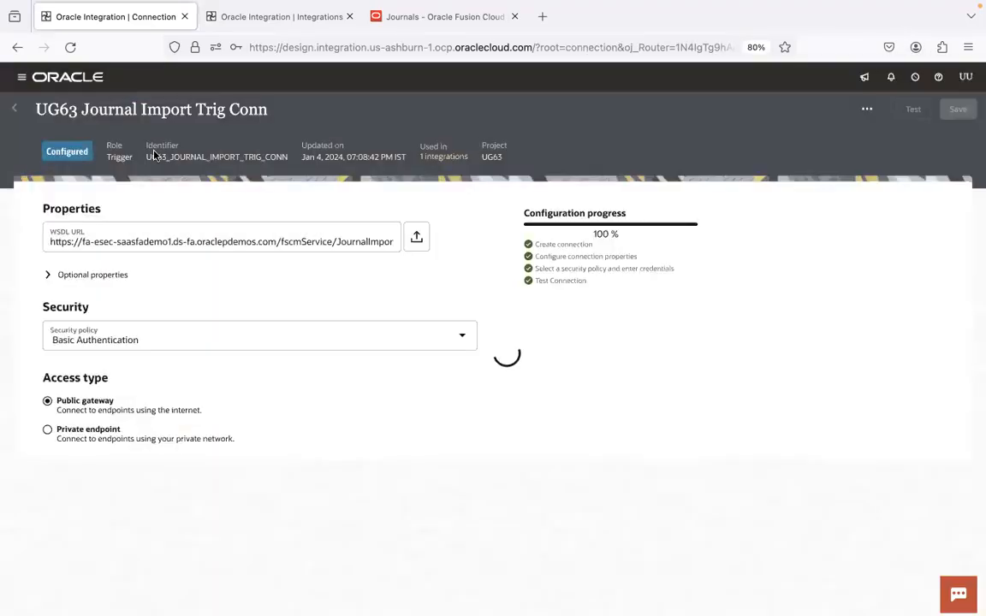
left_click(19, 110)
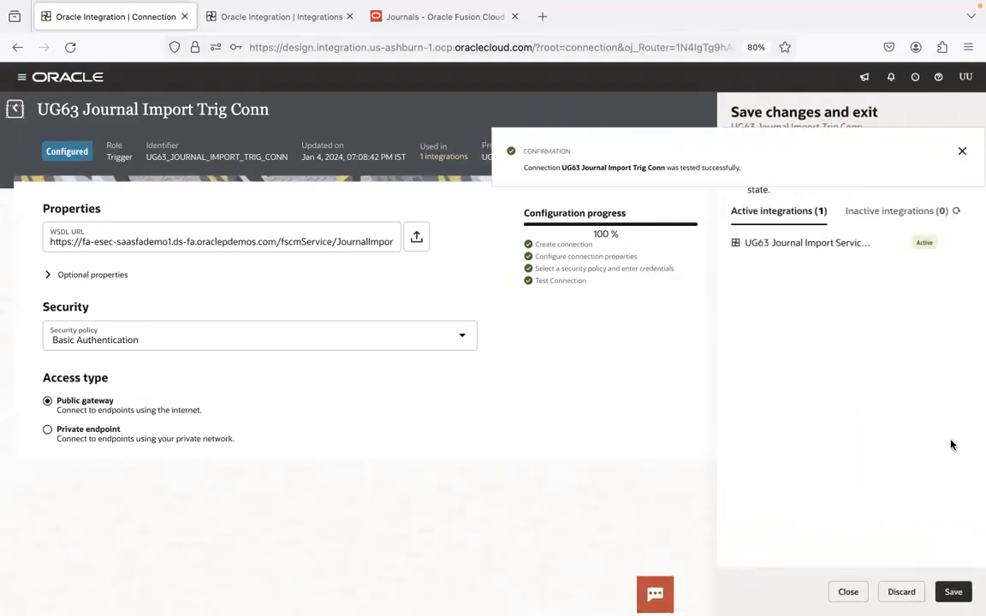
left_click(953, 591)
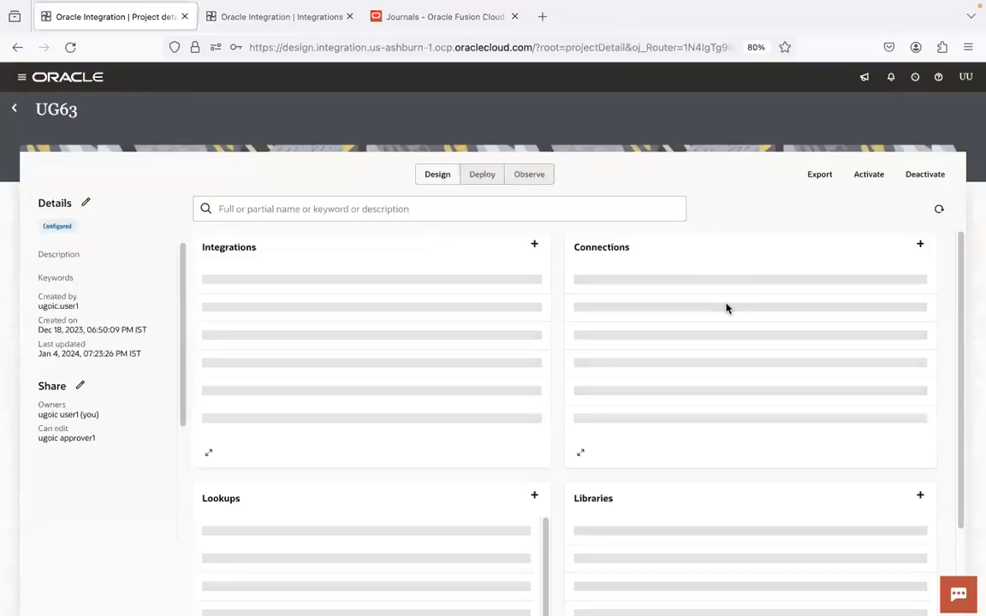
Deactivate the UG63 Journal Import Service integration, refresh the project, and activate the integration again
left_click(528, 287)
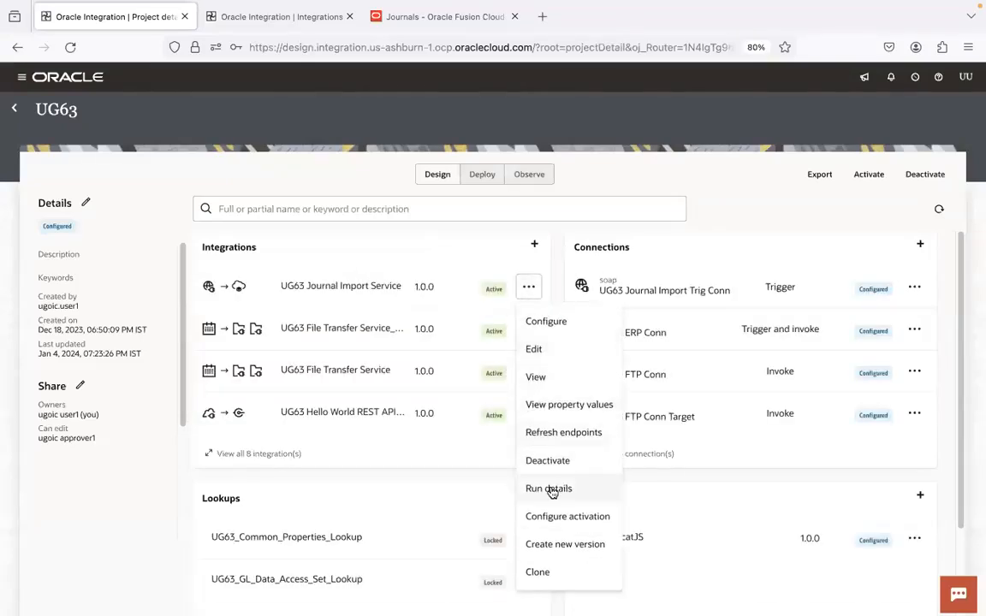
left_click(558, 462)
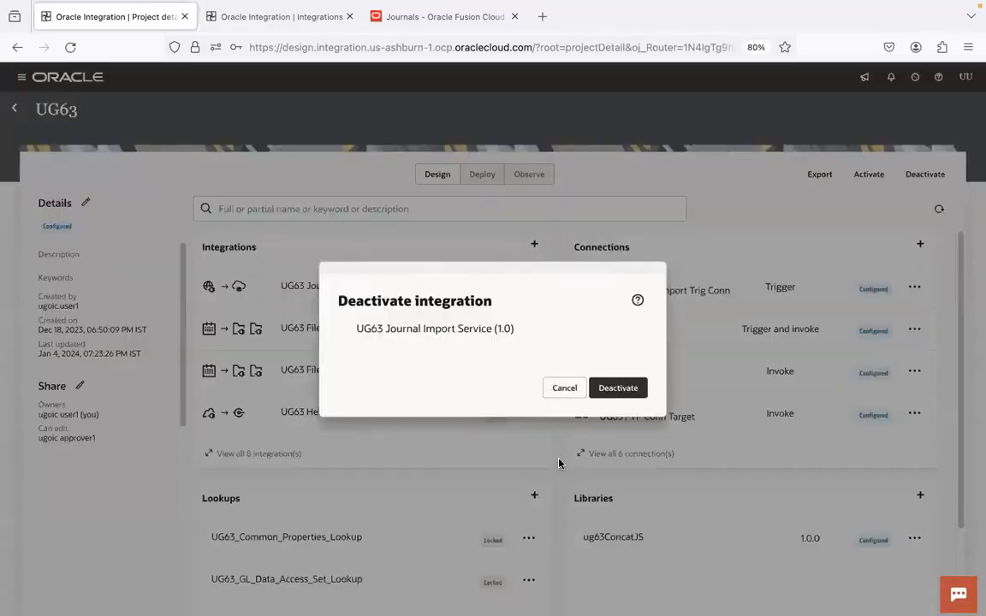
left_click(623, 389)
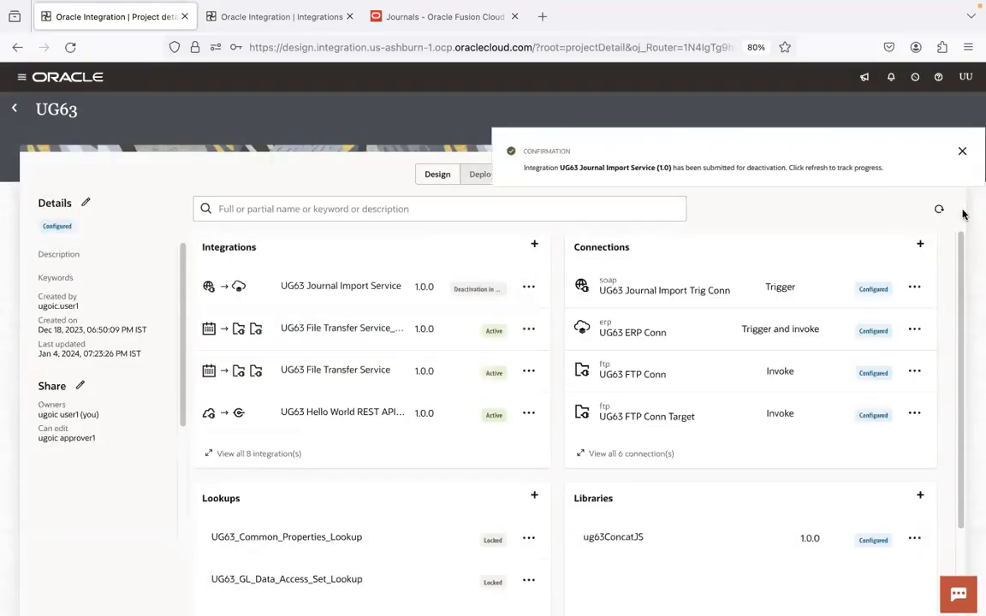
left_click(939, 209)
left_click(529, 286)
left_click(553, 469)
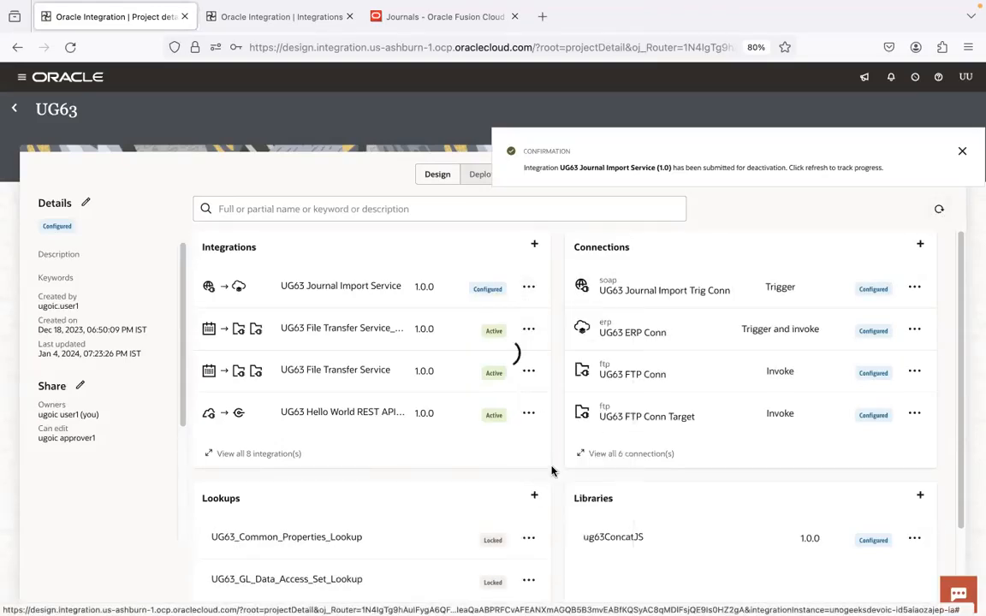
left_click(945, 590)
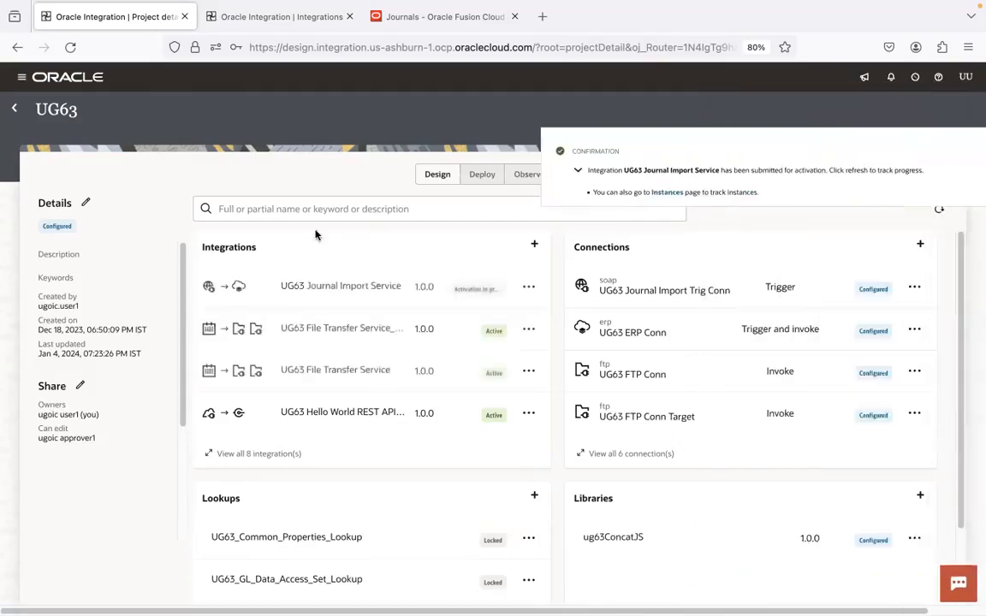
Refresh the UG63 project overview repeatedly to check the activation status of UG63 Journal Import Service
left_click(940, 212)
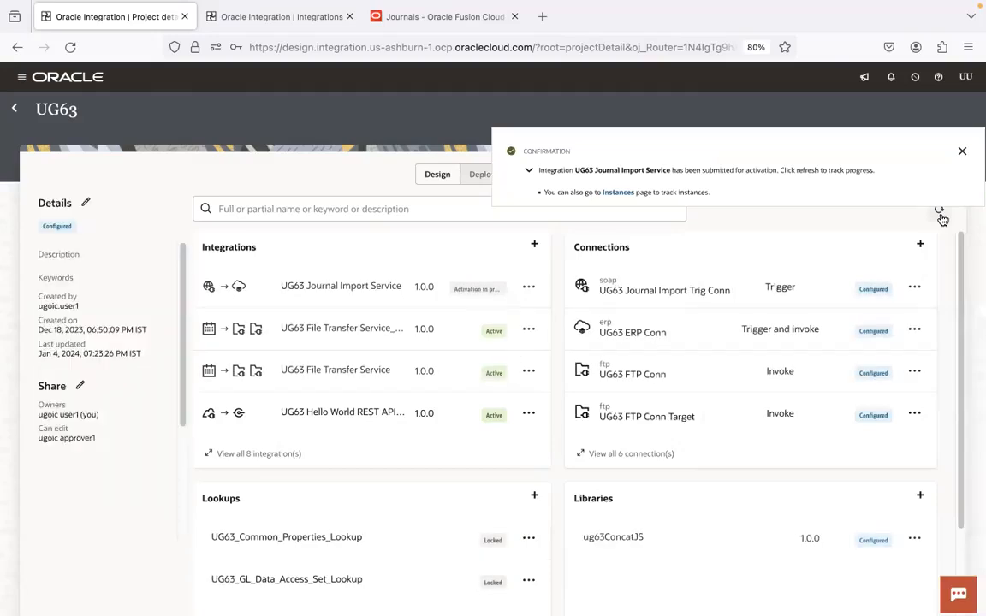
left_click(942, 219)
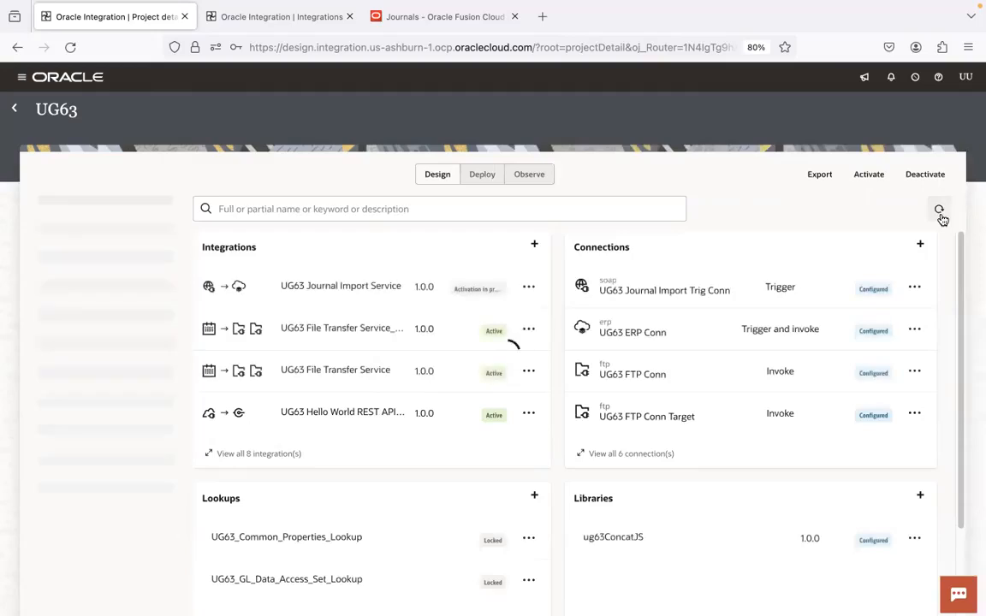
left_click(942, 219)
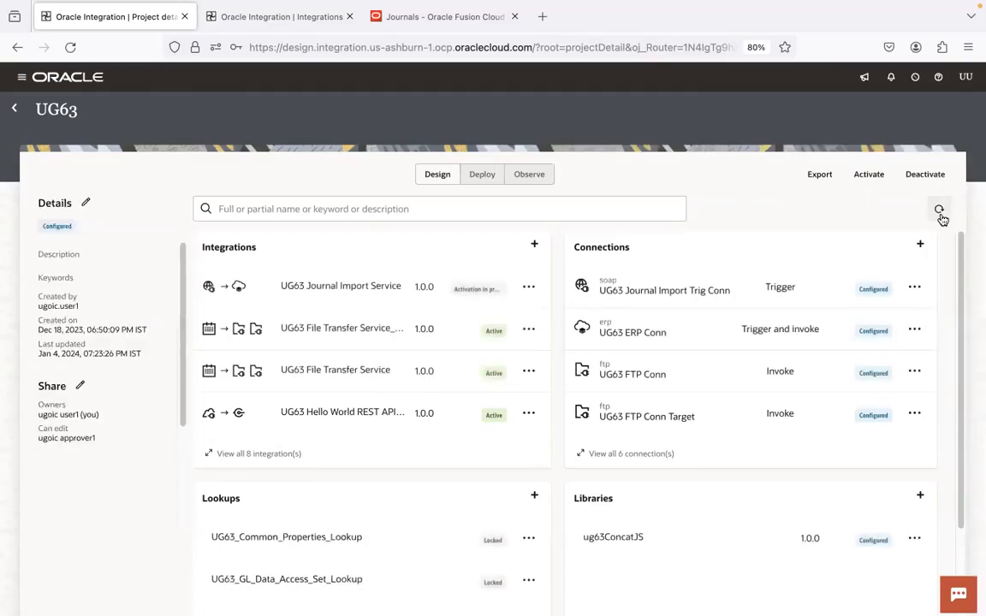
left_click(942, 220)
left_click(942, 220)
left_click(943, 220)
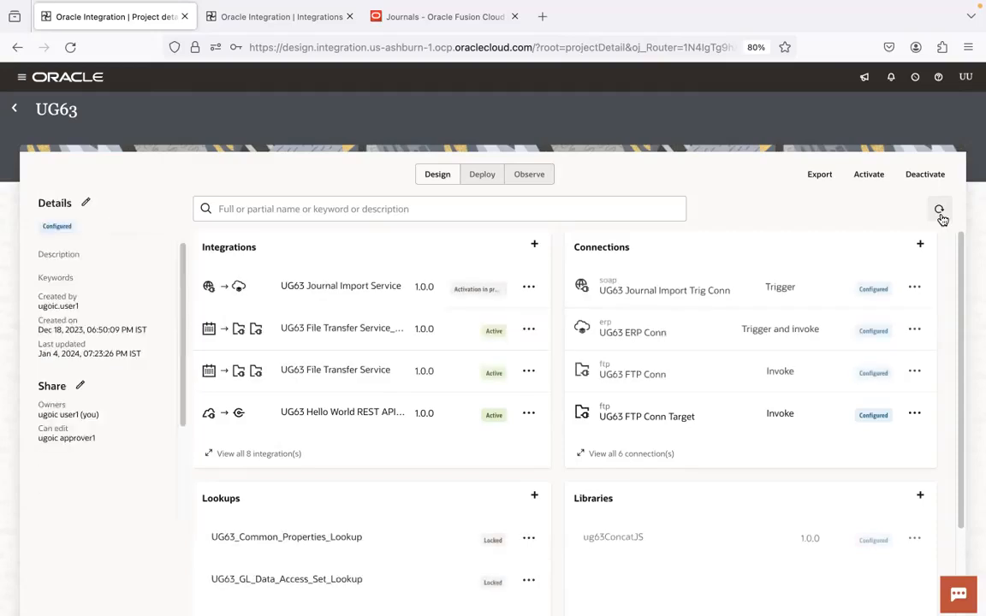
left_click(943, 220)
left_click(943, 220)
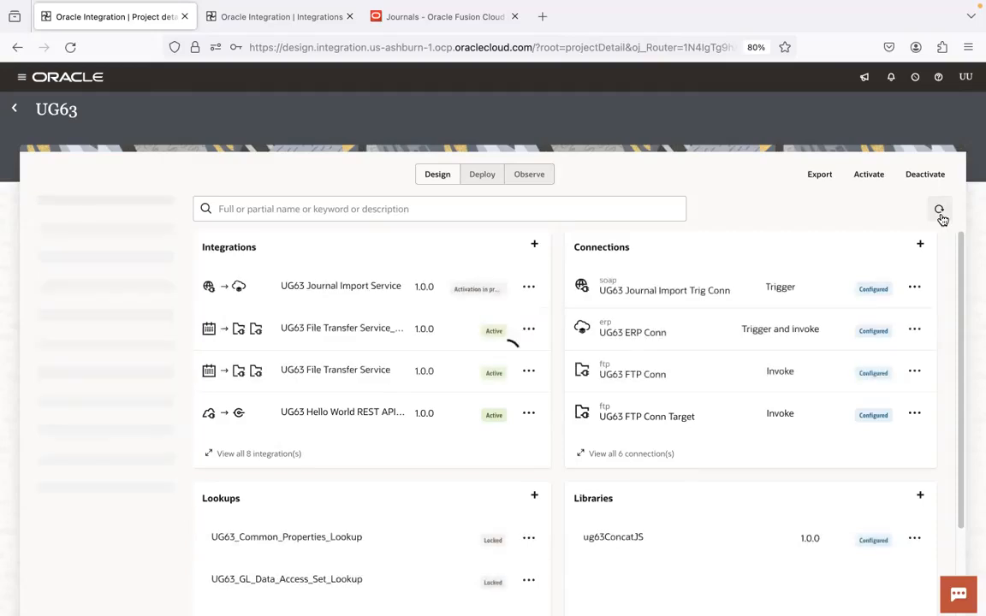
left_click(942, 220)
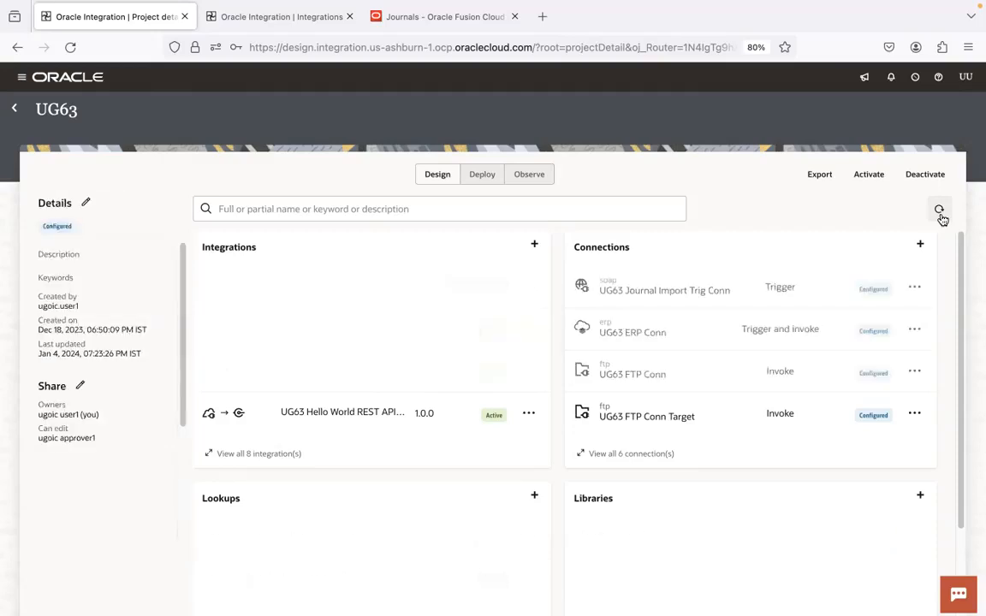
left_click(942, 220)
left_click(942, 220)
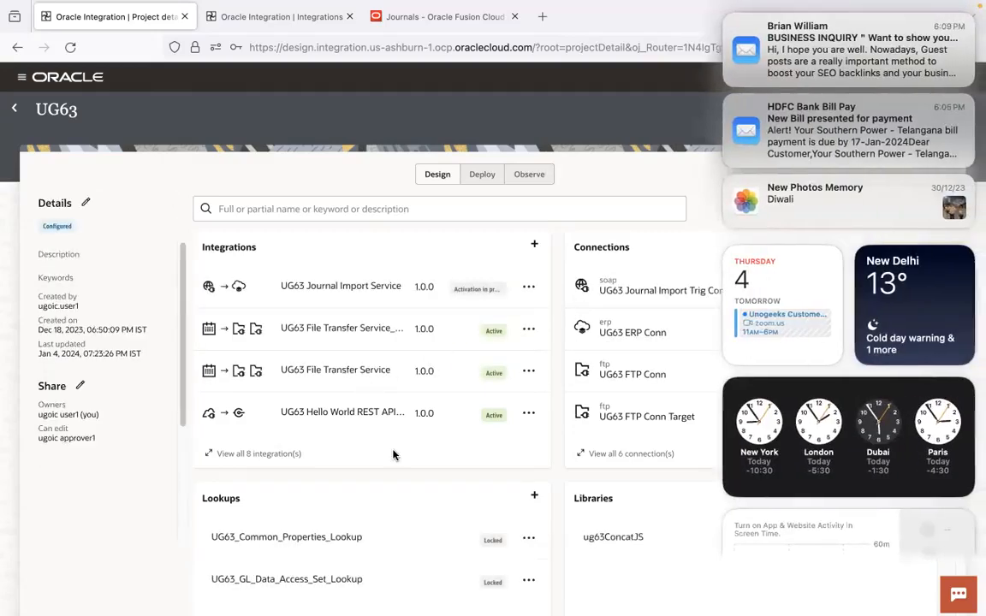
Show the full list of UG63 integrations and refresh it until UG63 Journal Import Service is active
left_click(393, 455)
left_click(279, 454)
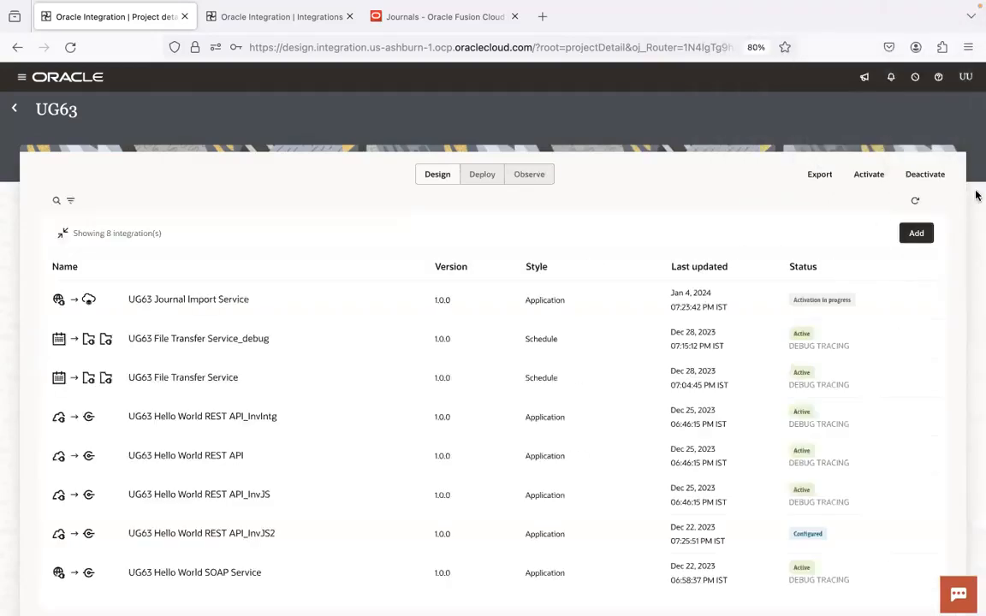
left_click(914, 203)
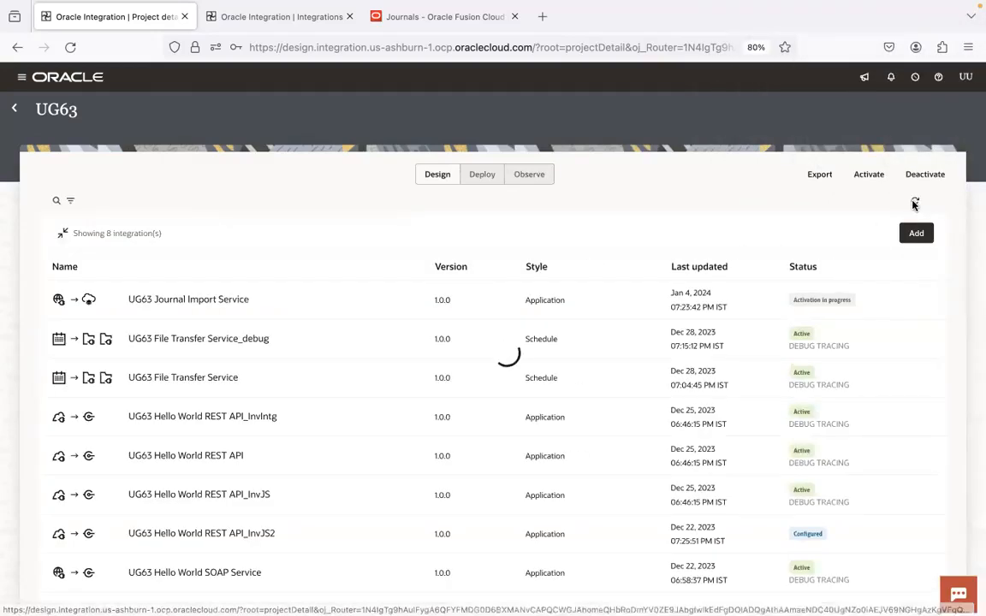
left_click(914, 204)
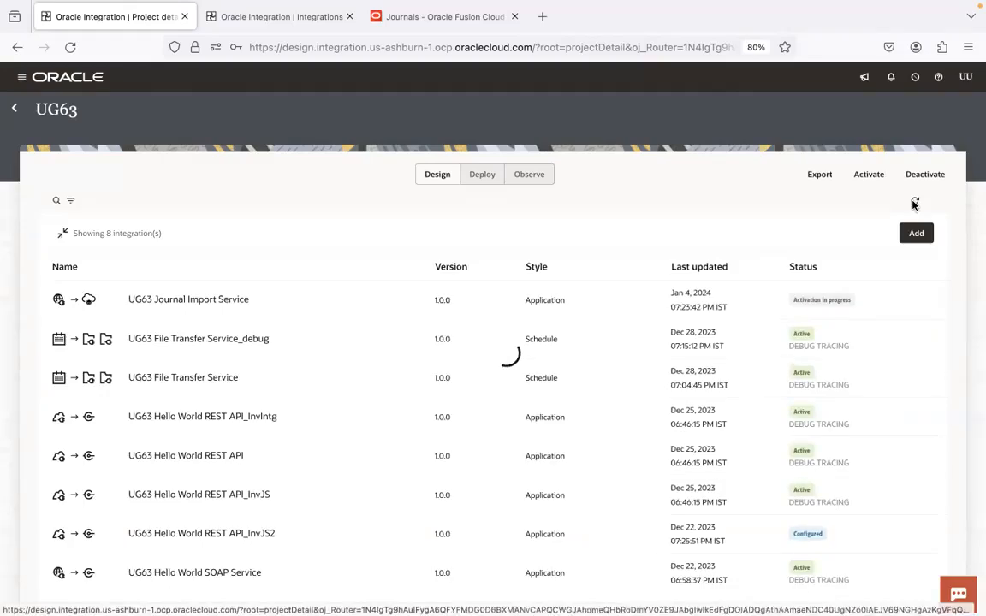
left_click(915, 203)
left_click(915, 203)
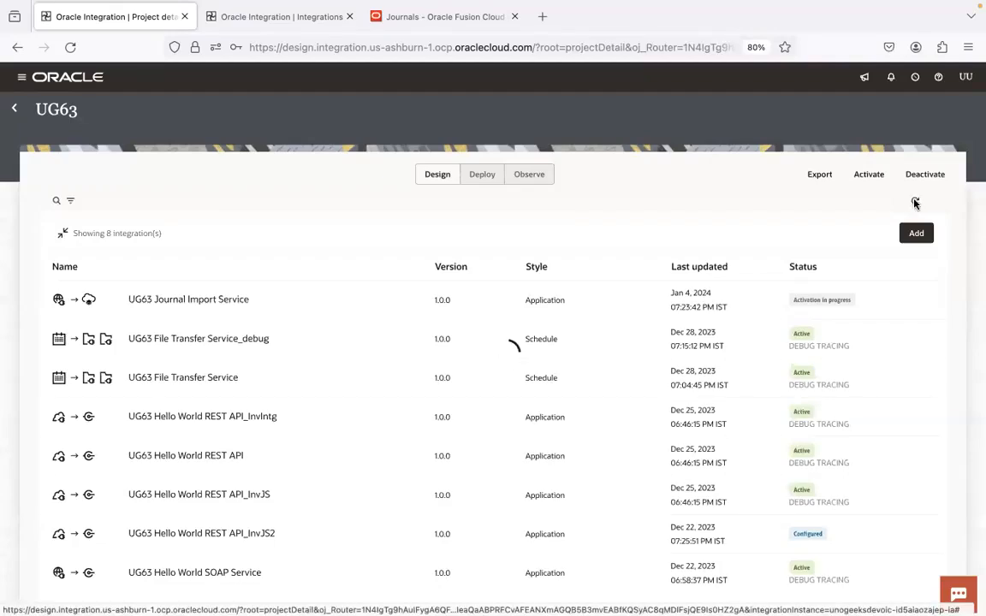
left_click(915, 204)
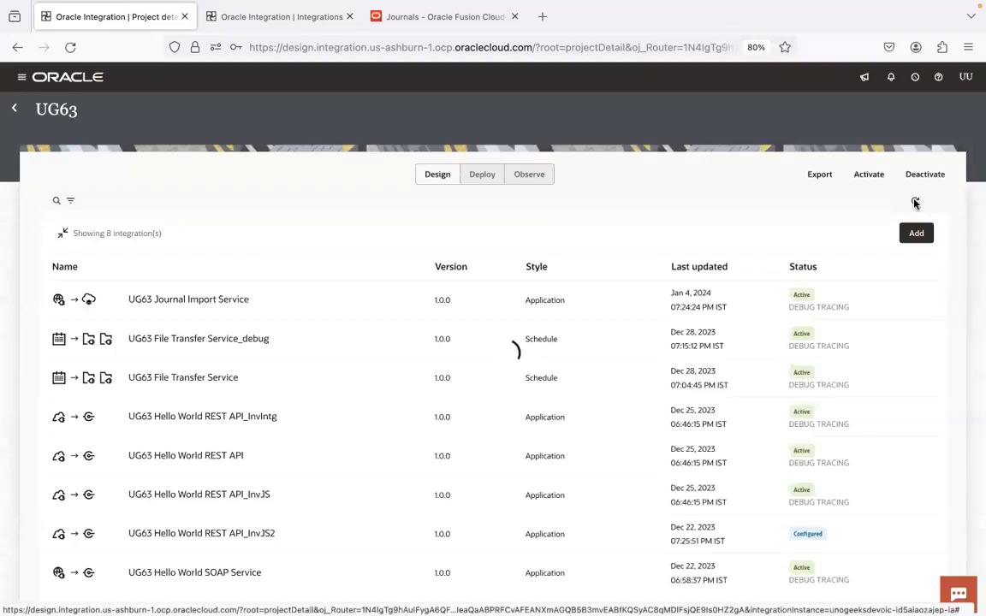
Switch to SoapUI and submit the importJournalsAsync request with batch name 4001
key("super+Tab")
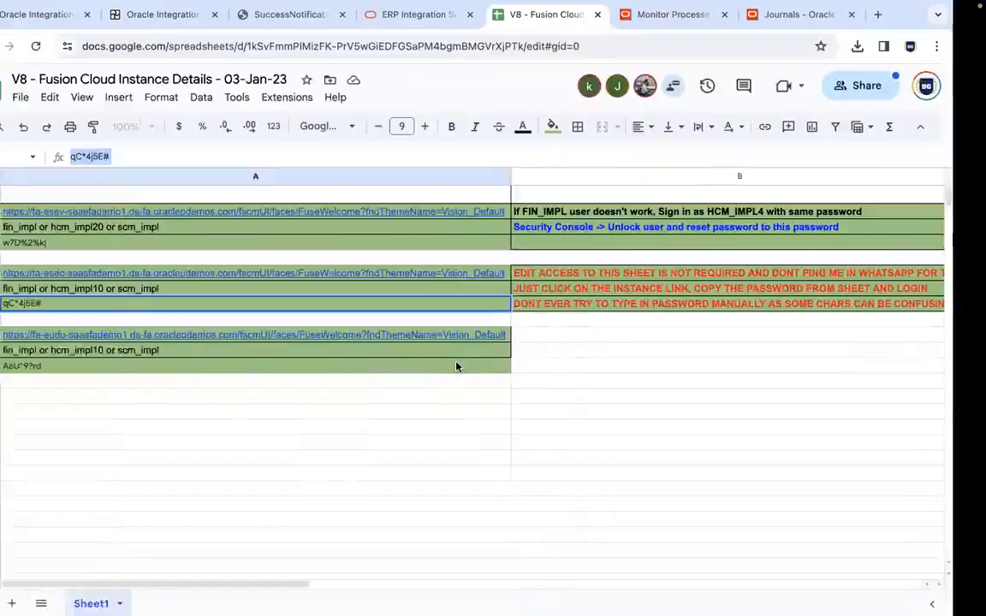
key("super+Tab")
key("super+Tab")
key("super+Tab")
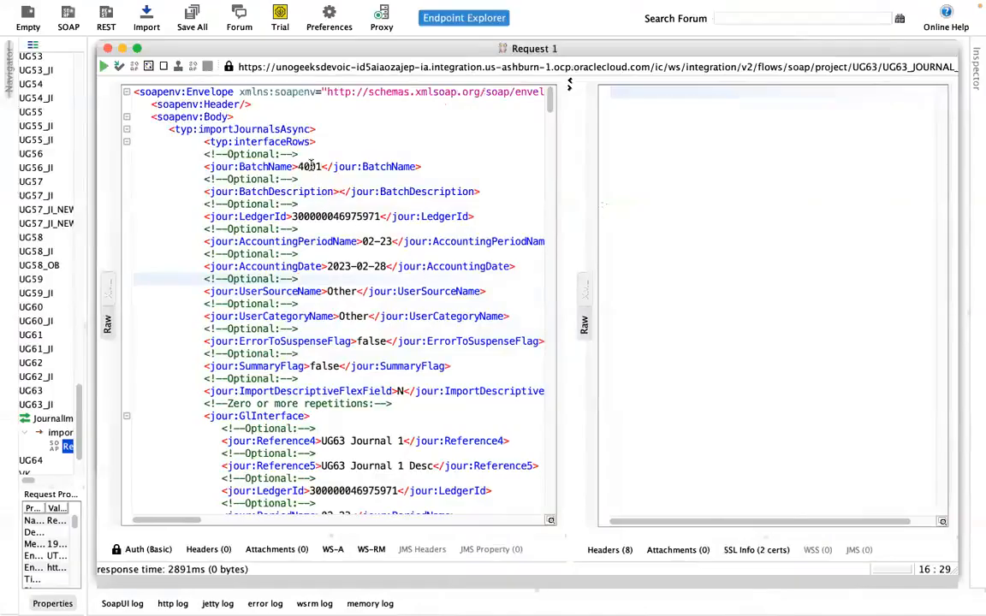
left_click(312, 165)
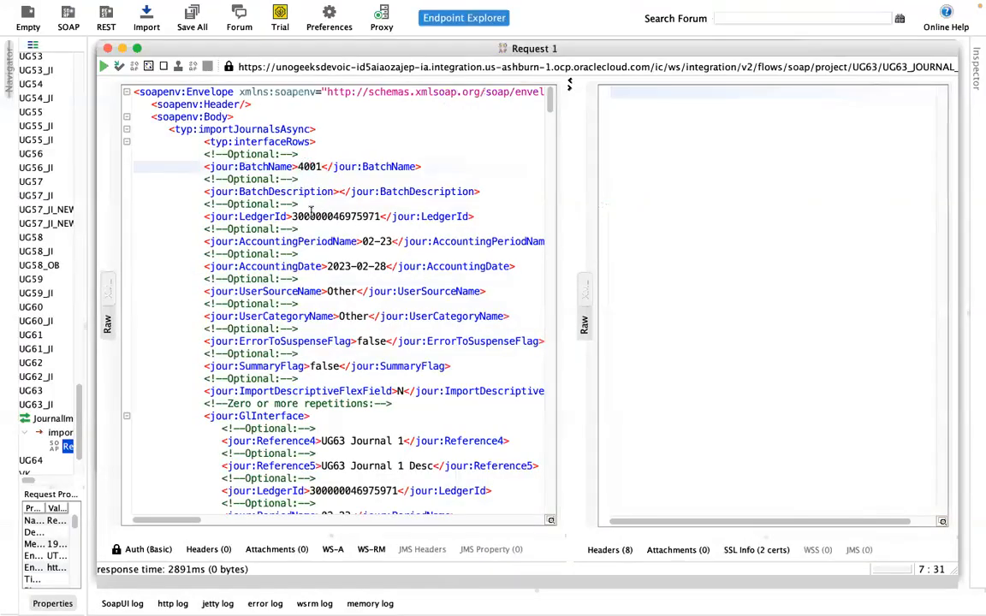
left_click(103, 66)
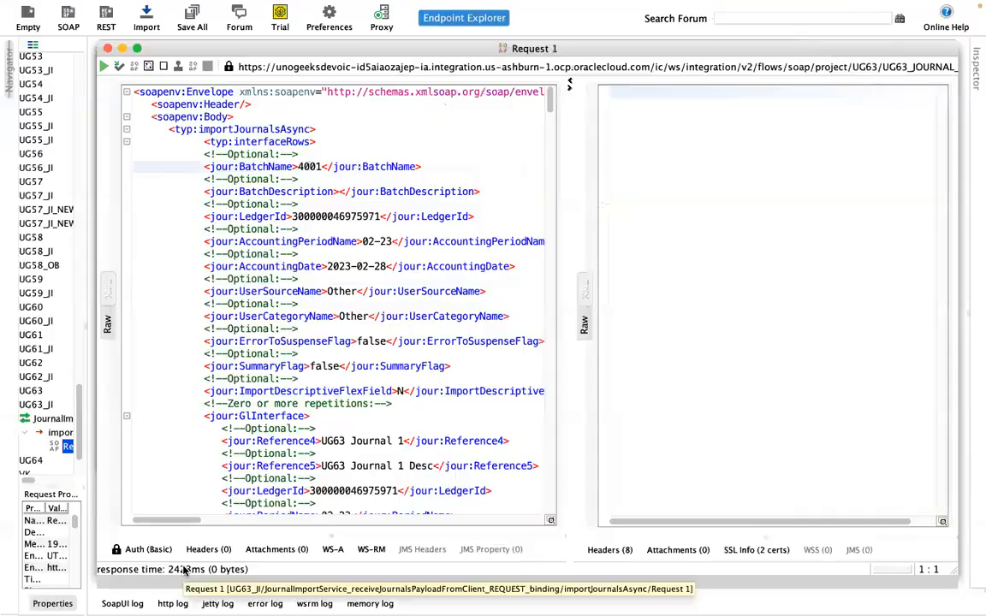
Switch to Firefox, return to the UG63 instances list, and open the newest BatchName 4001 instance
key("super+Tab")
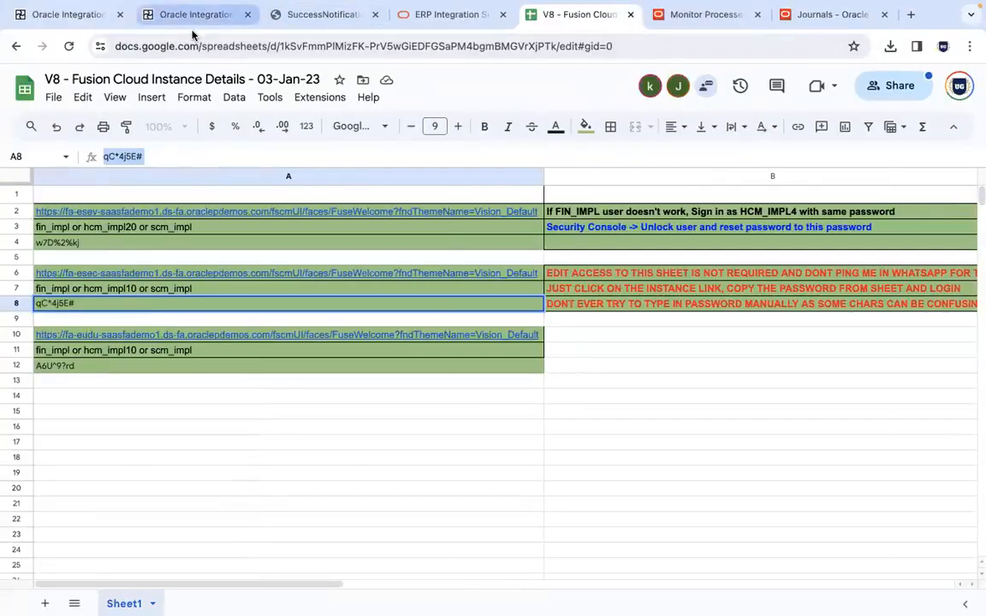
left_click(214, 15)
left_click(270, 16)
key("super+Tab")
key("super+Tab")
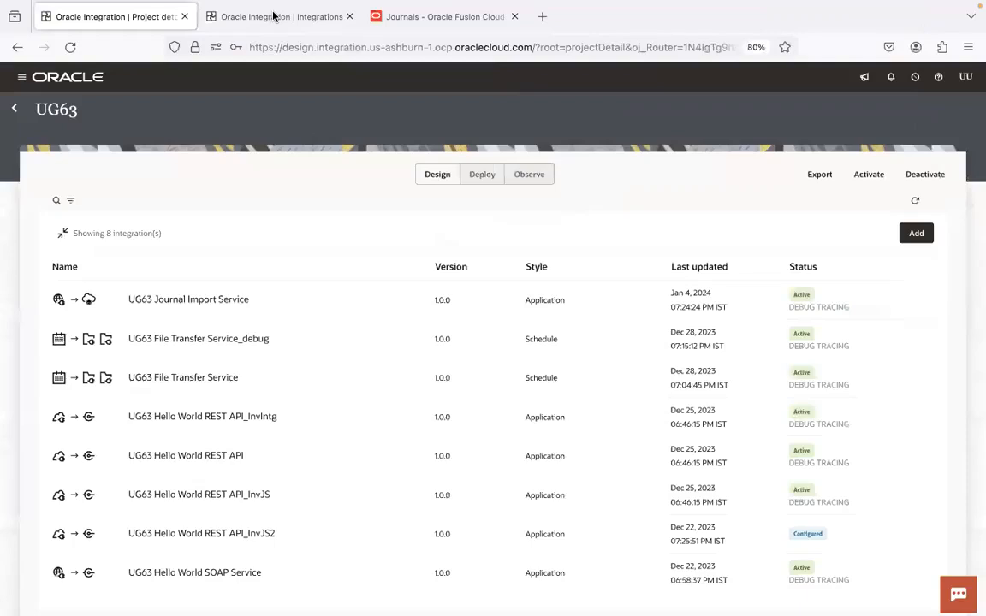
left_click(274, 17)
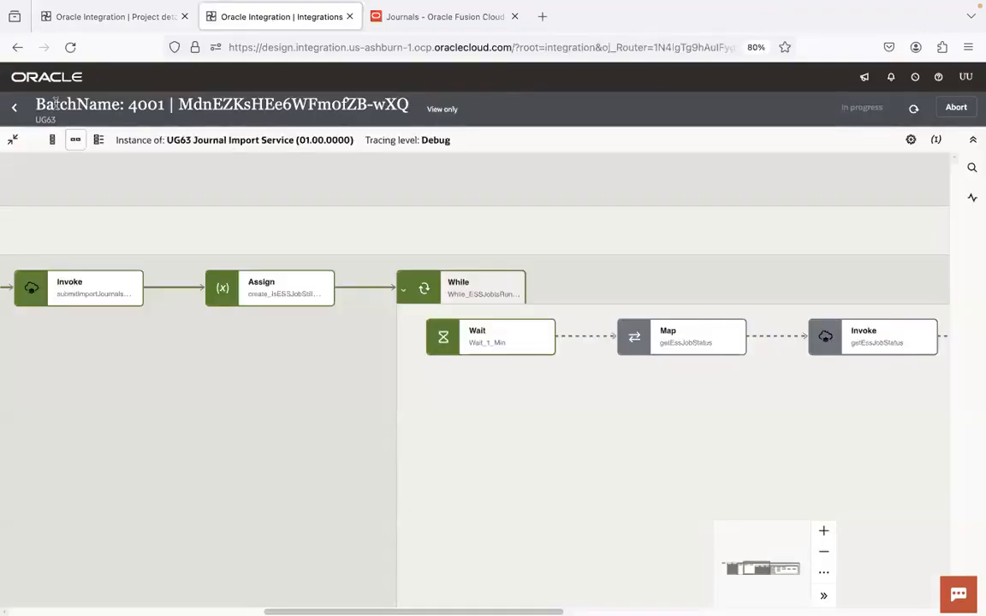
left_click(14, 107)
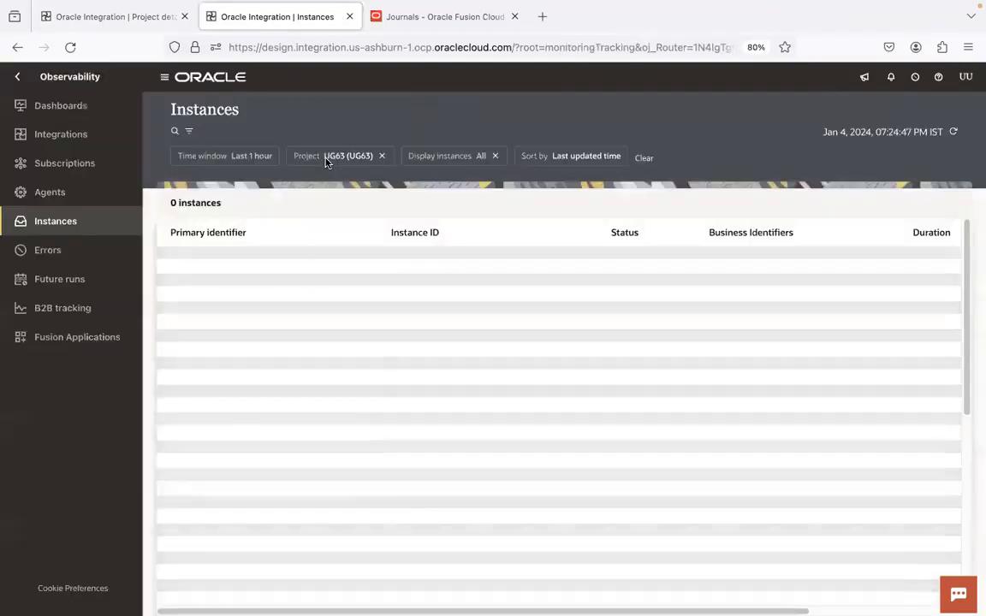
left_click(229, 264)
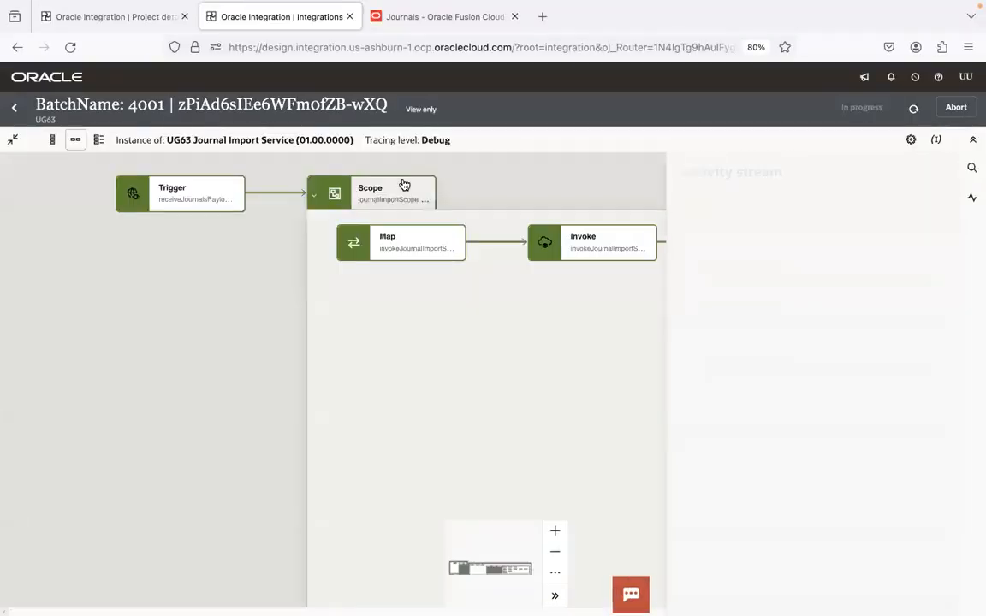
Close the activity stream and examine the instance flow through to the While loop that waits on the ESS job
left_click(553, 376)
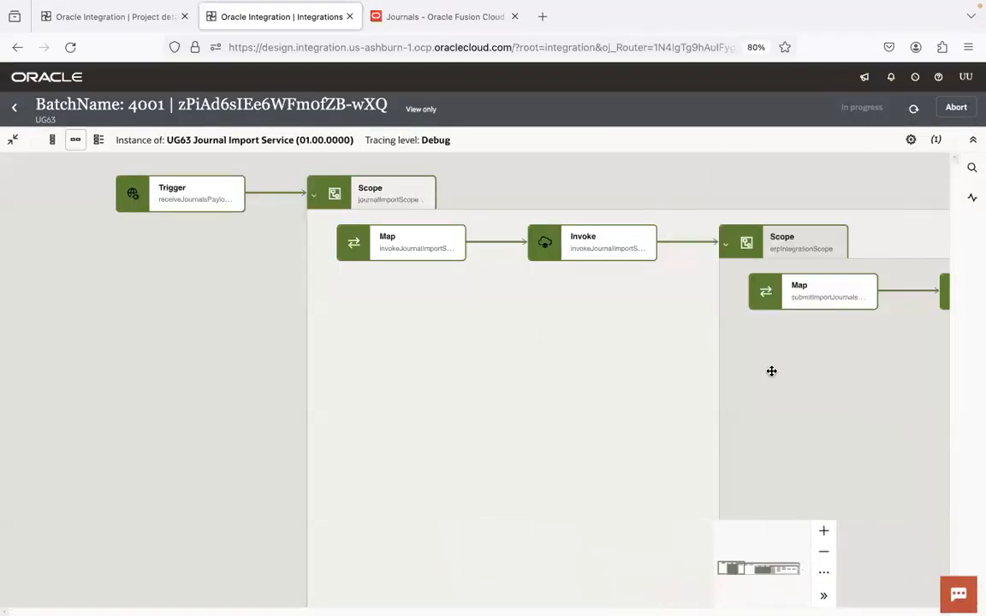
left_click_drag(770, 369, 54, 327)
left_click_drag(628, 372, 380, 371)
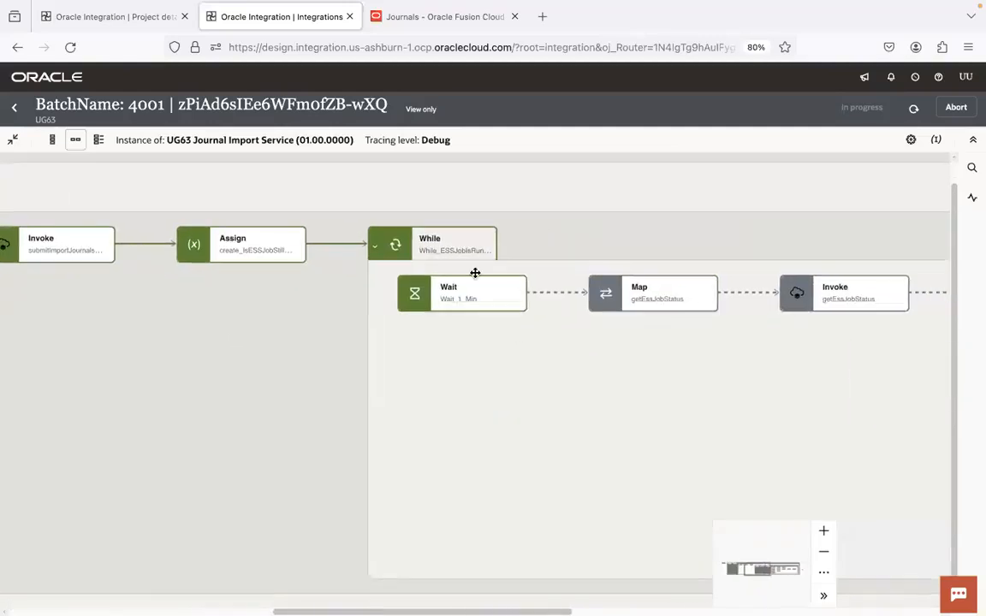
Switch to Chrome's scheduled processes page, dismiss the unsubmitted Import Journals process details, and refresh the process list
key("super+Tab")
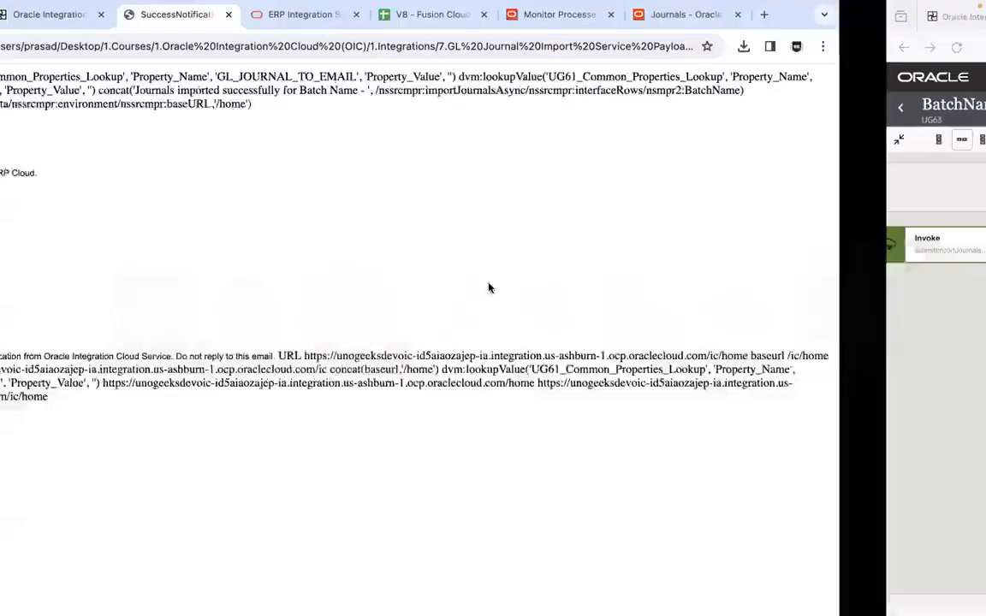
left_click(692, 19)
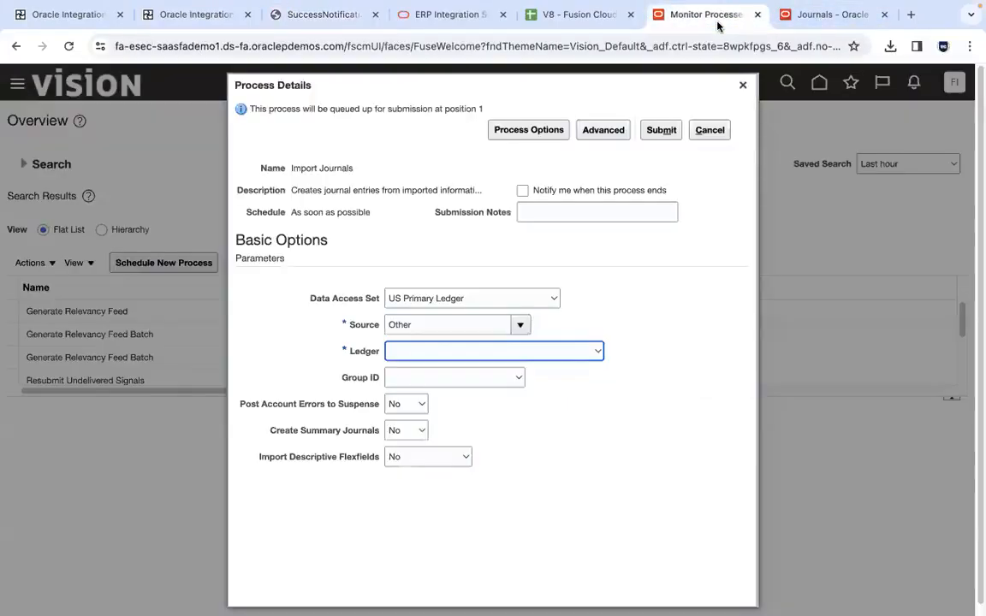
left_click(710, 130)
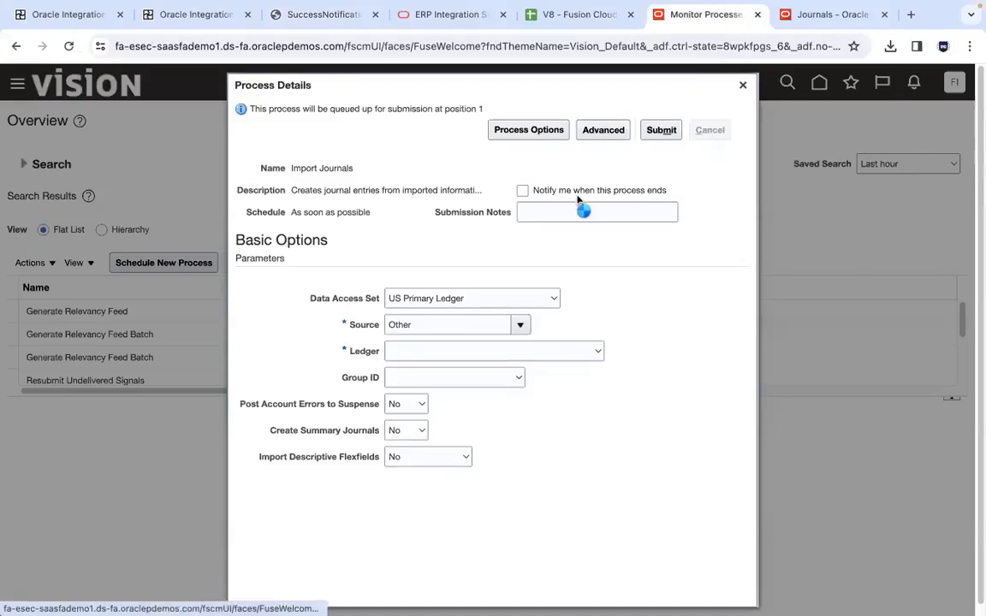
left_click(573, 264)
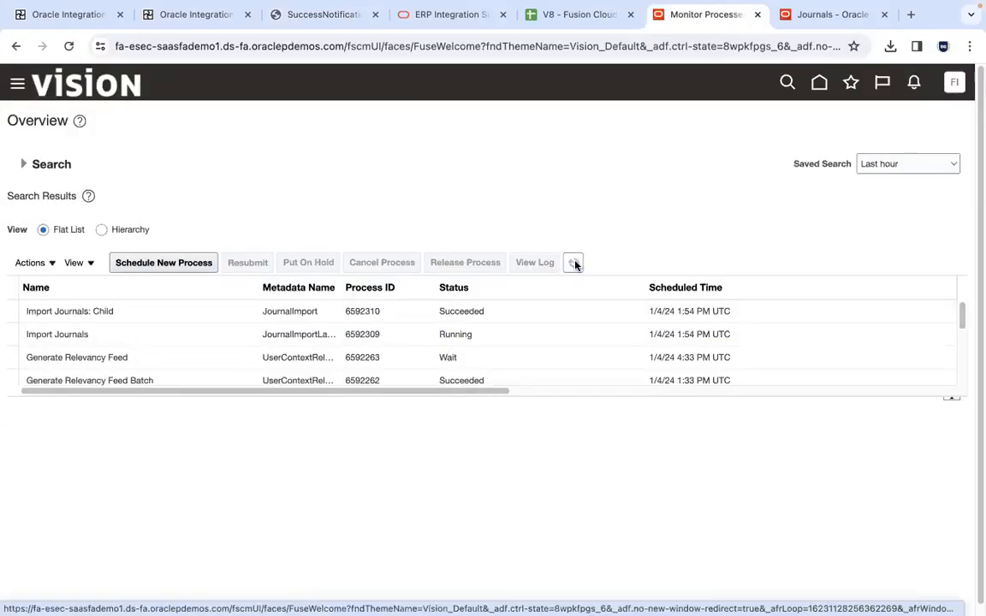
Open the 6592310.txt output of the Import Journals: Child process in TextEdit, enlarging it and closing the older 6593793.txt report
left_click(322, 315)
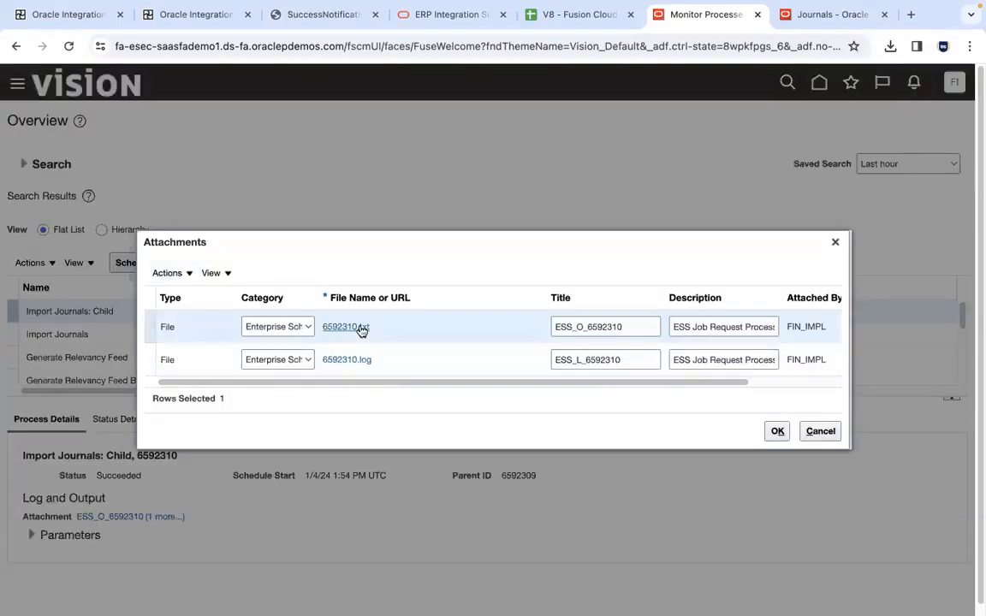
left_click(358, 328)
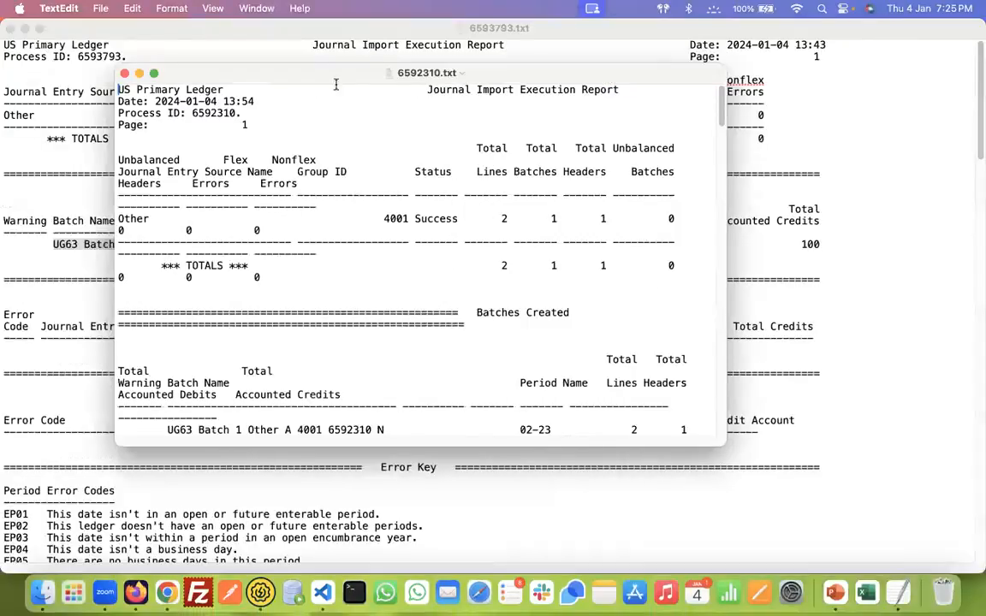
left_click(11, 28)
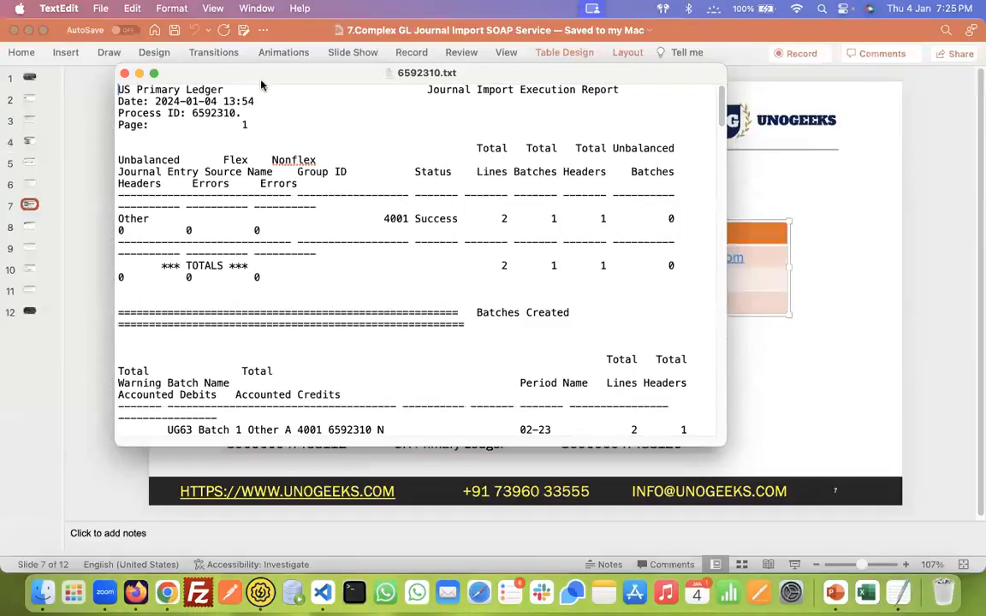
double_click(264, 79)
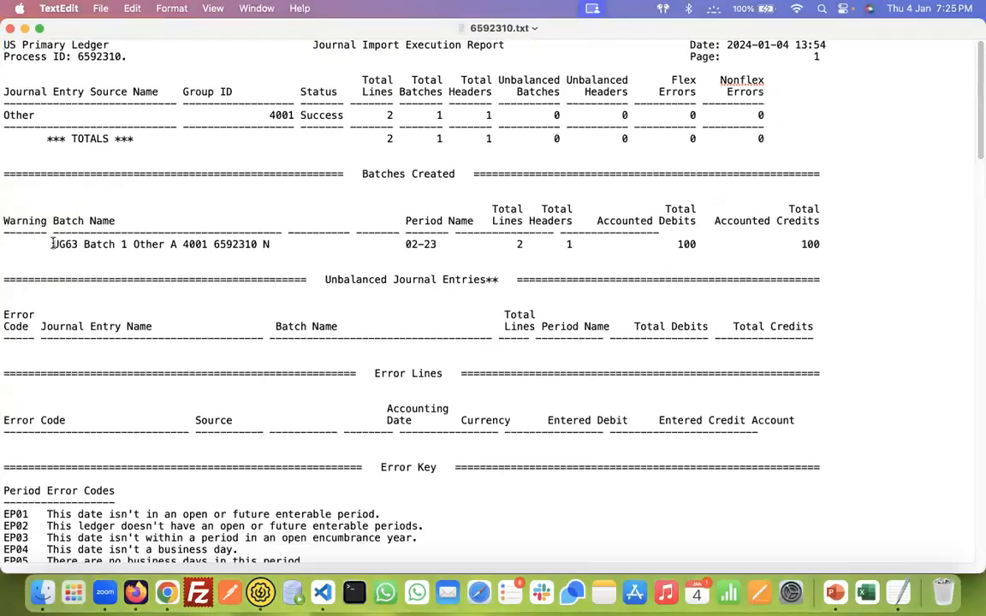
left_click(266, 244, "shift")
key("super+c")
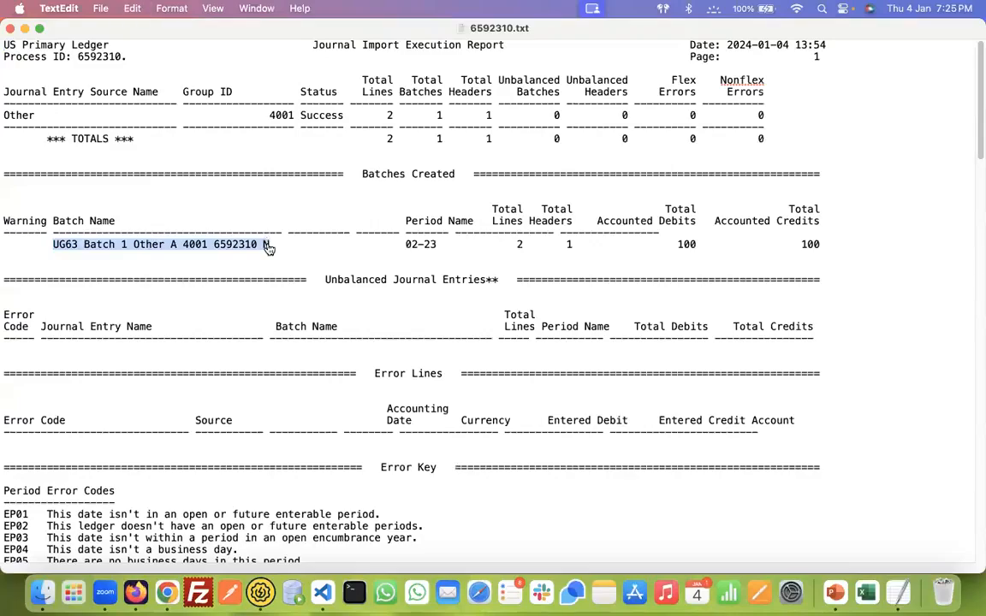
key("super+Tab")
left_click(817, 17)
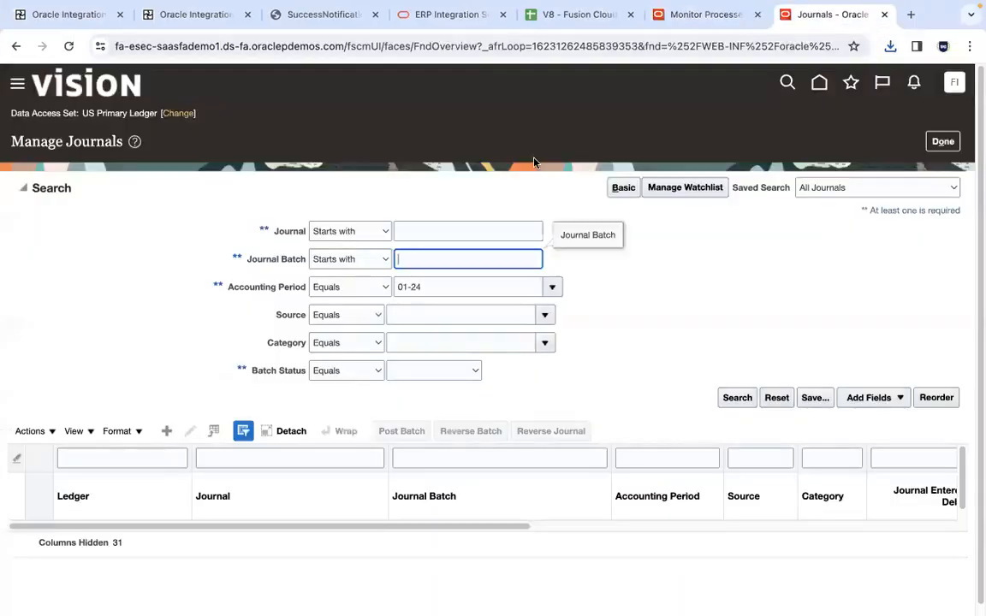
key("super+v")
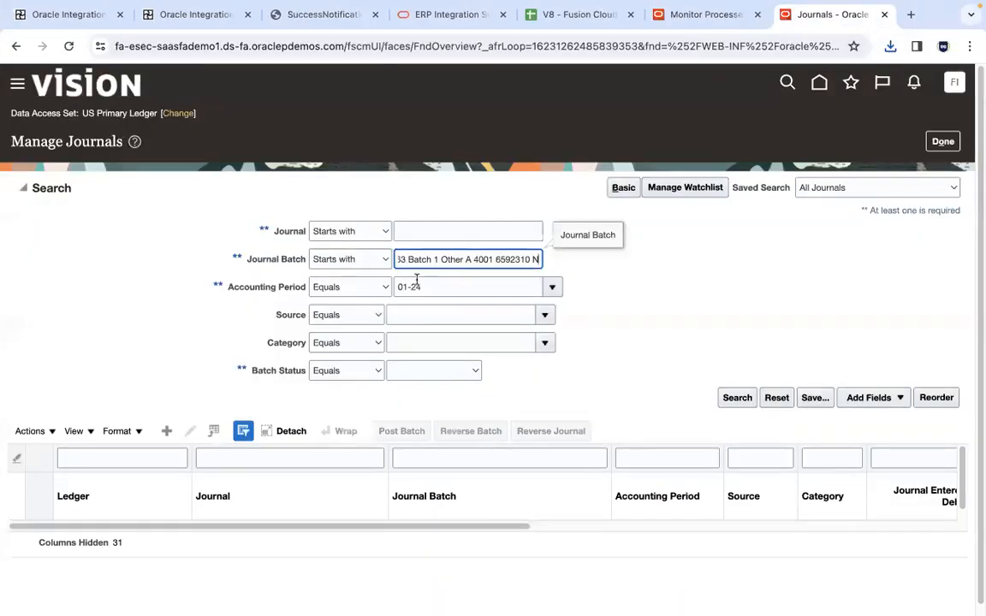
Clear the Accounting Period criterion and search for the journal batch
left_click(431, 286)
key("super+a")
key("BackSpace")
left_click(746, 400)
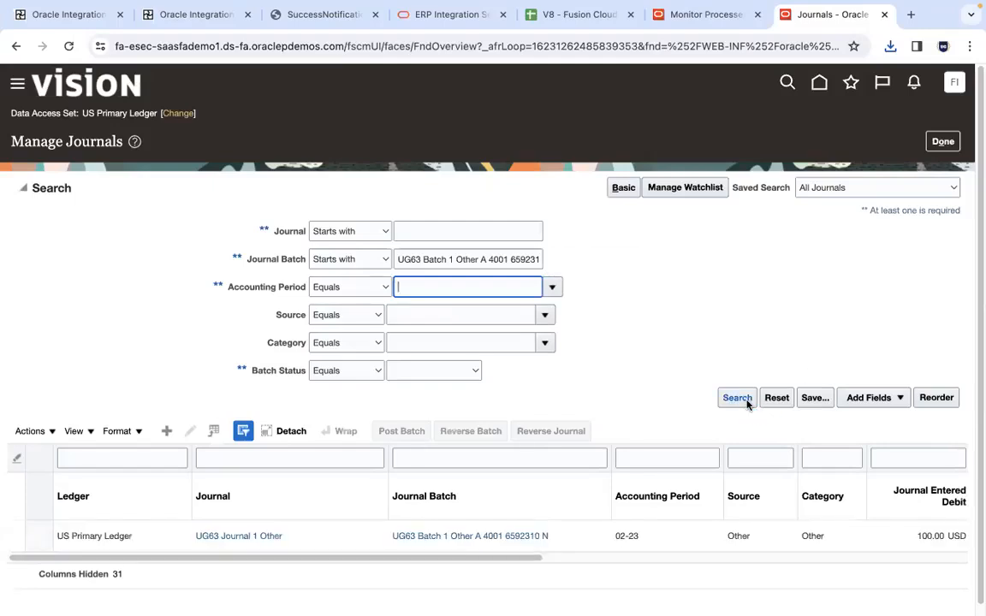
Open the matching journal batch and examine the accounts and amounts of both journal lines
left_click(528, 538)
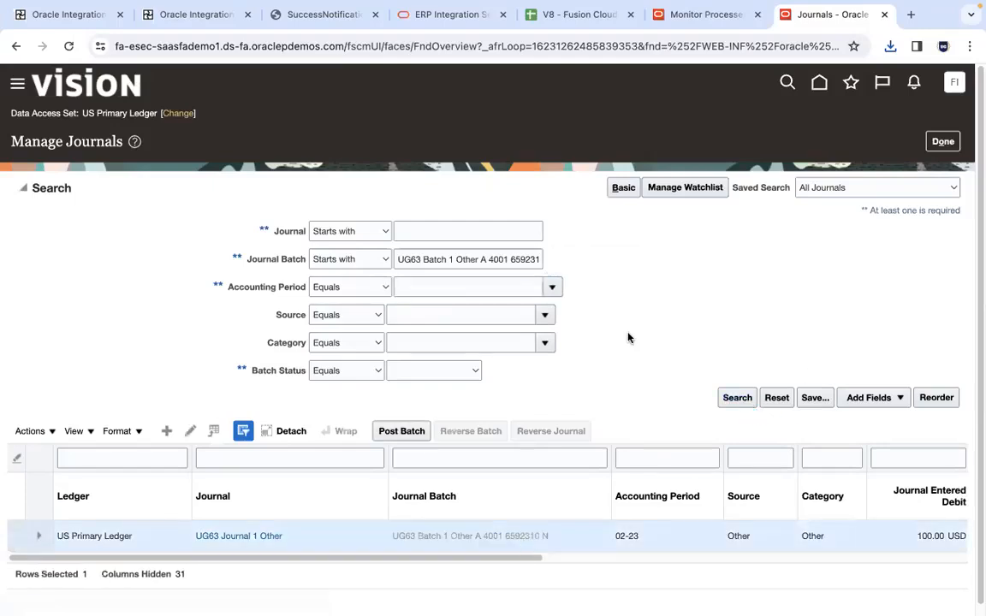
key("ctrl+Left")
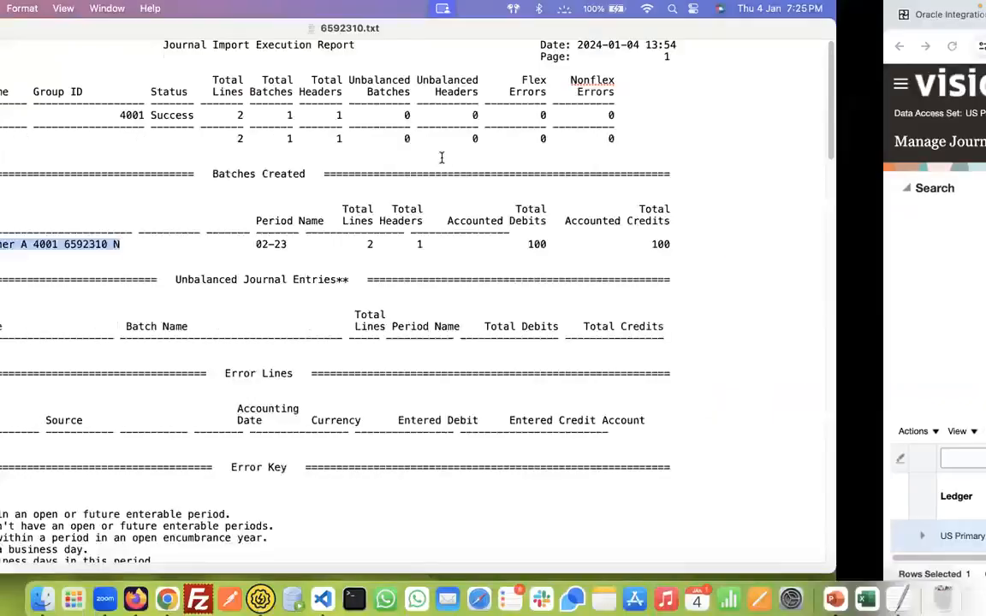
key("ctrl+Right")
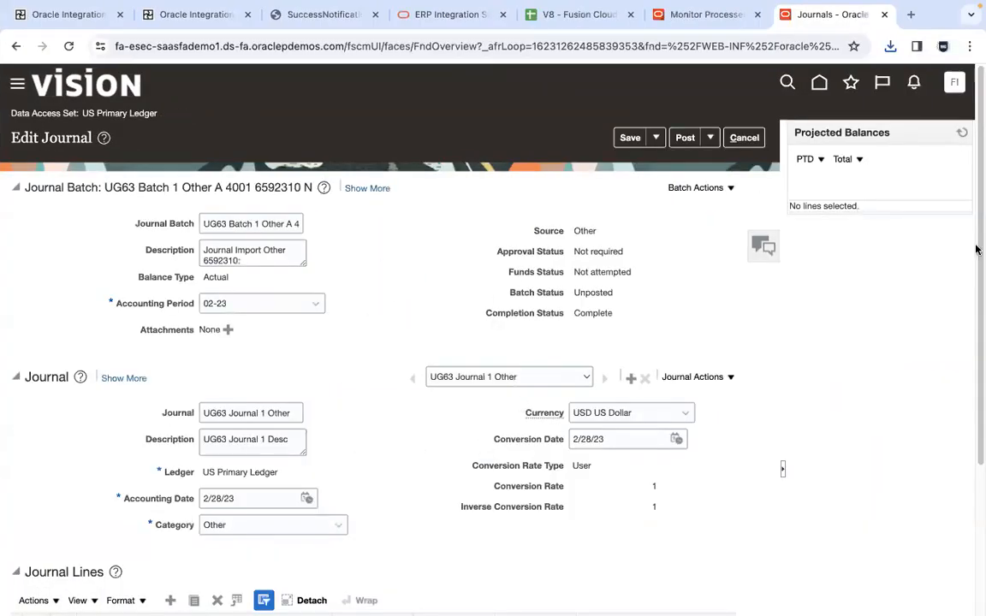
left_click_drag(978, 221, 977, 419)
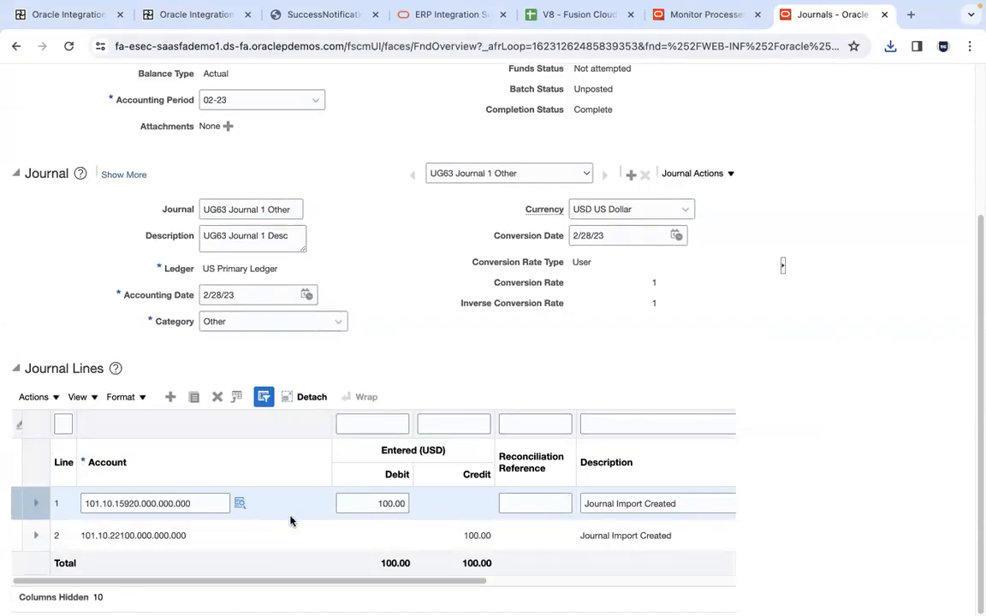
left_click(205, 533)
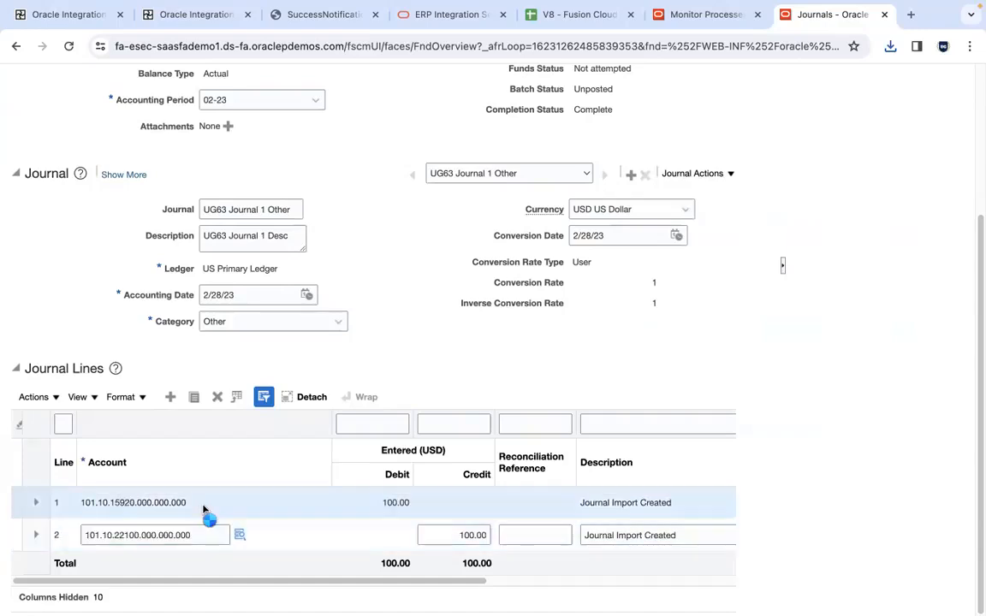
left_click(203, 507)
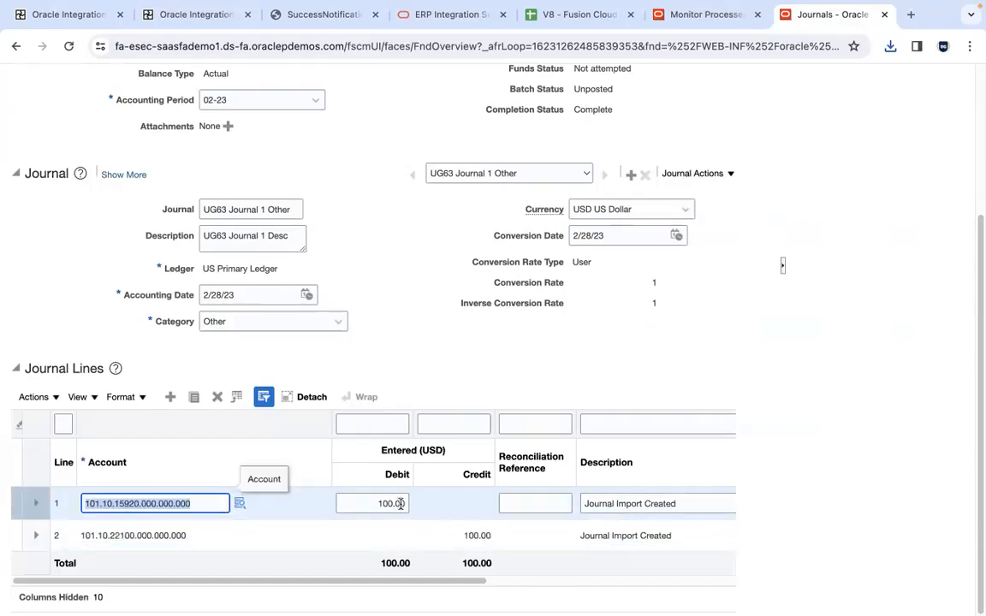
Switch to Firefox, refresh the BatchName 4001 instance, and close its activity stream
key("super+Tab")
key("super+Tab")
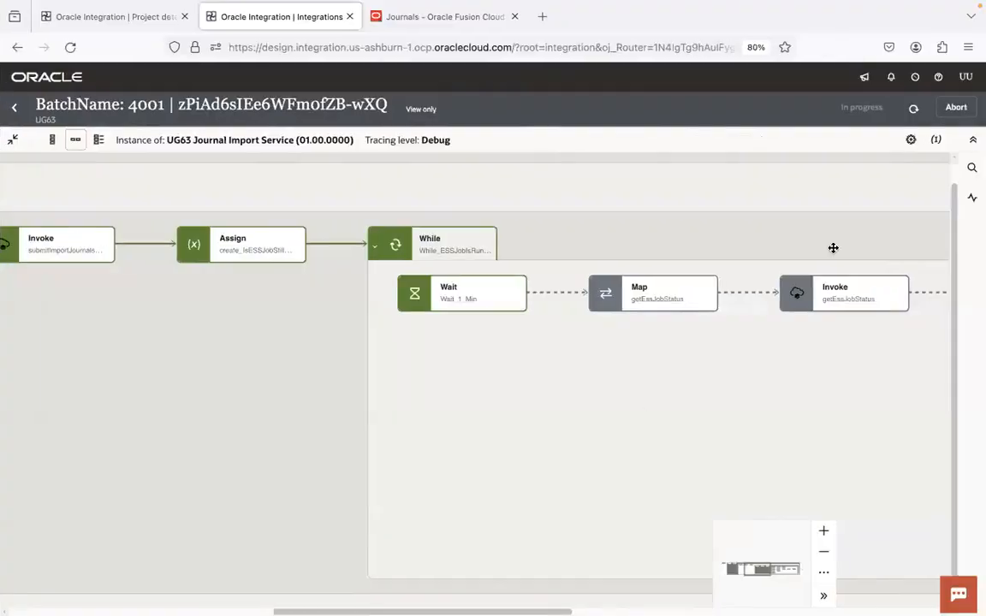
left_click(914, 110)
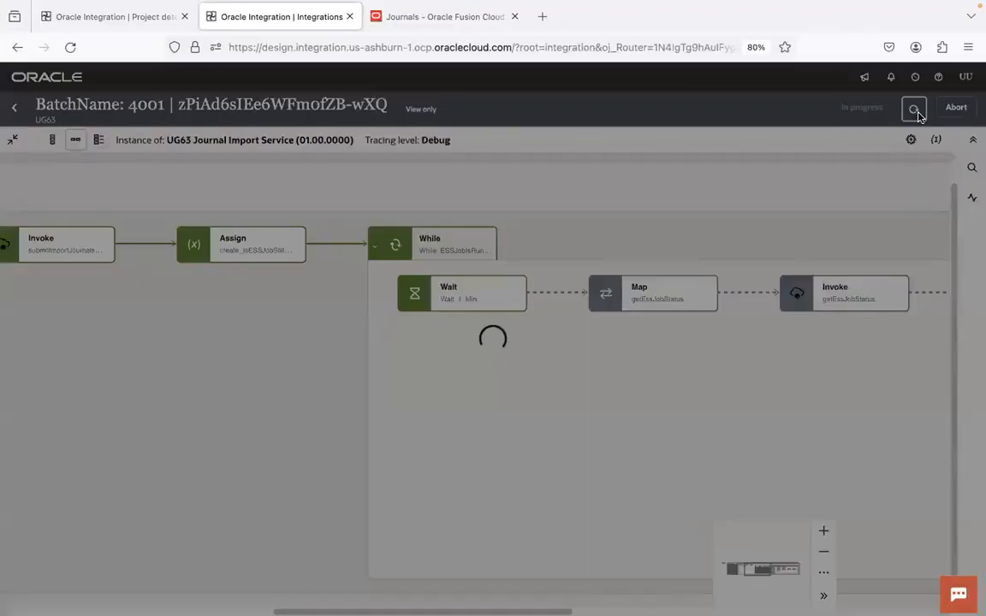
left_click(890, 111)
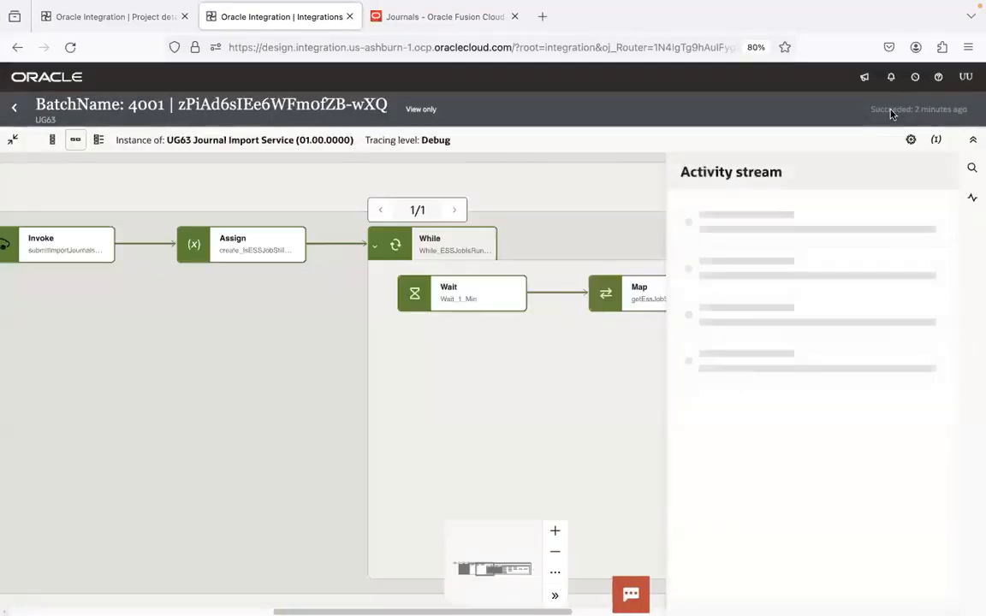
left_click(557, 409)
Examine the refreshed instance flow from the trigger through the While loop to the Switch's SUCCEEDED route
scroll(418, 381, "right", 6)
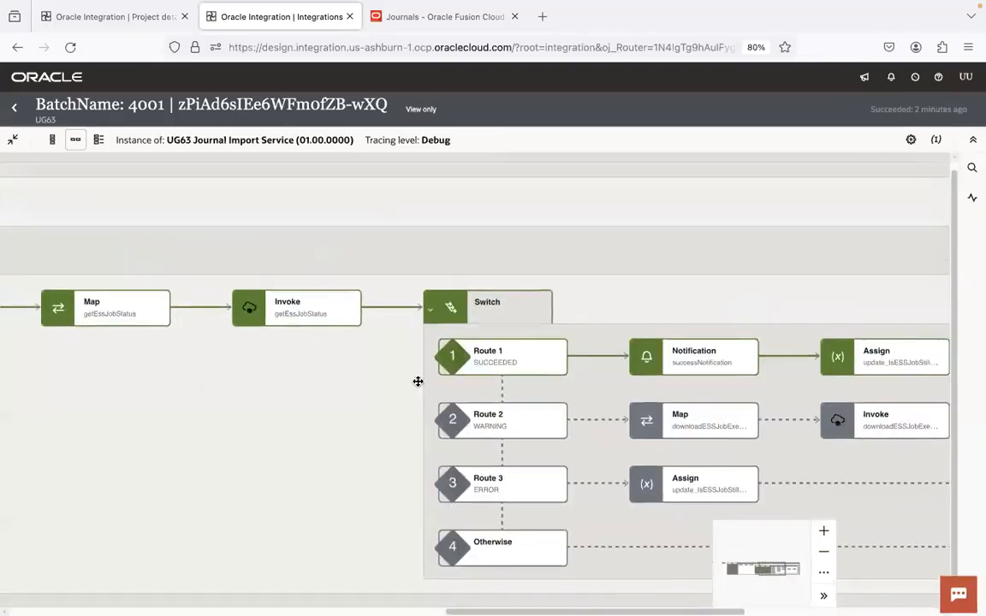
left_click_drag(248, 381, 132, 301)
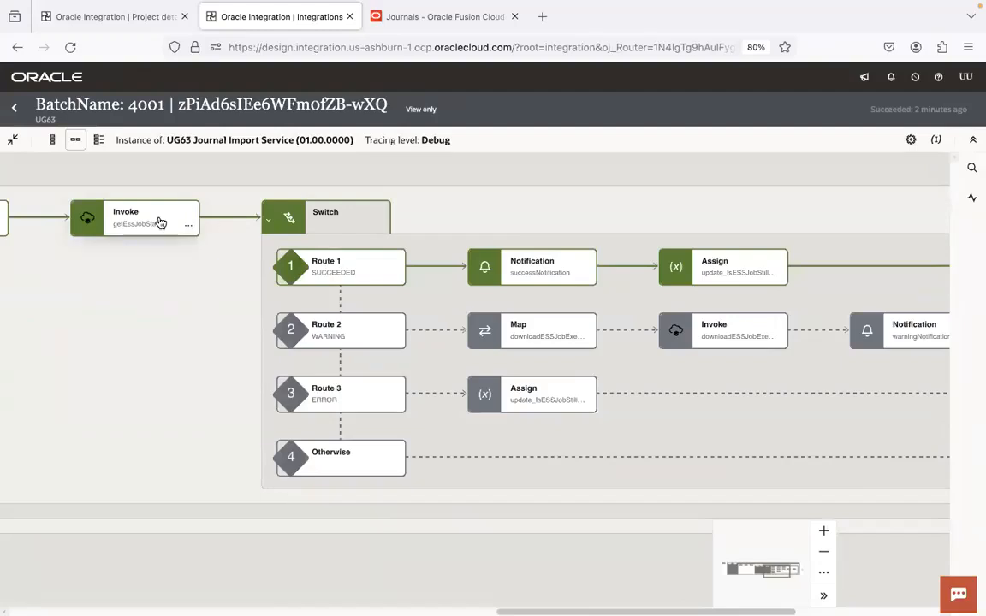
scroll(598, 424, "left", 7)
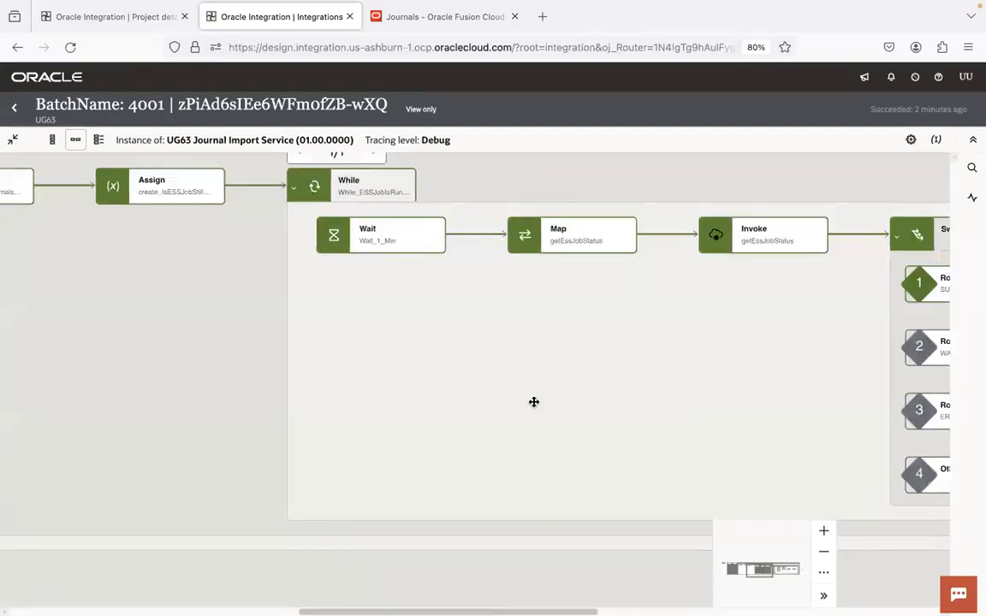
scroll(533, 401, "left", 9)
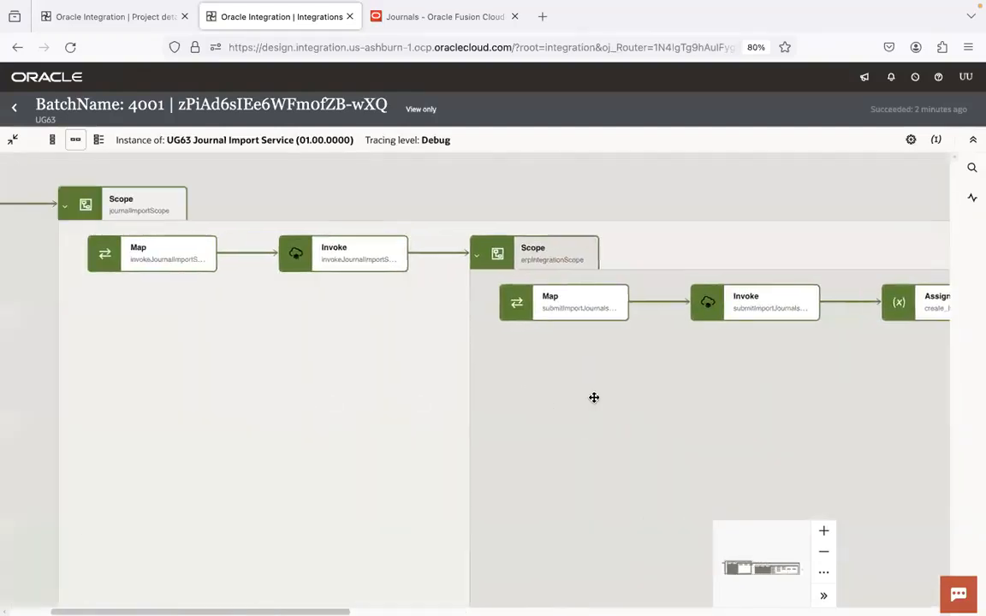
scroll(594, 397, "left", 2)
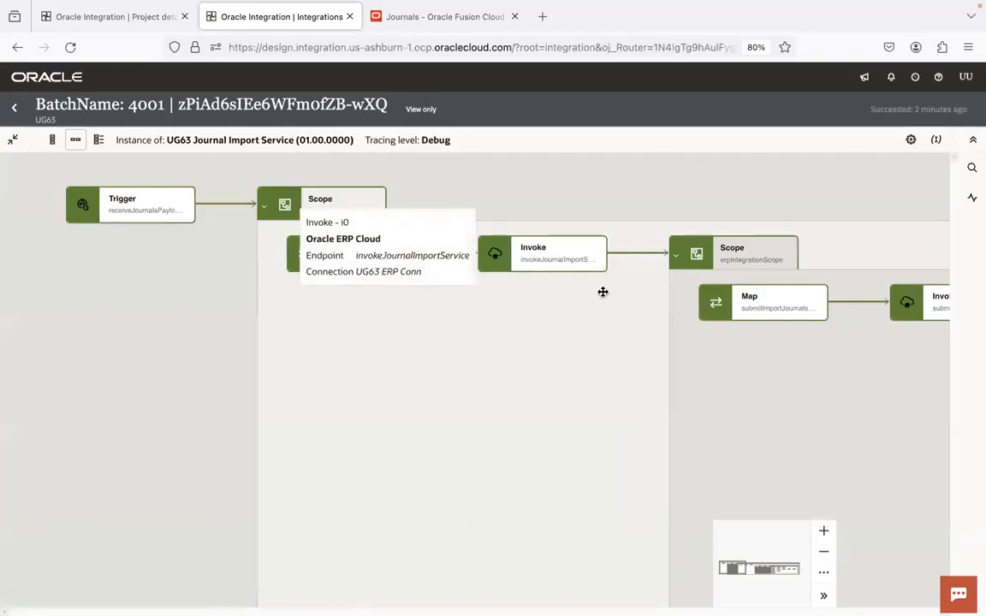
left_click_drag(593, 336, 8, 410)
left_click_drag(505, 446, 315, 386)
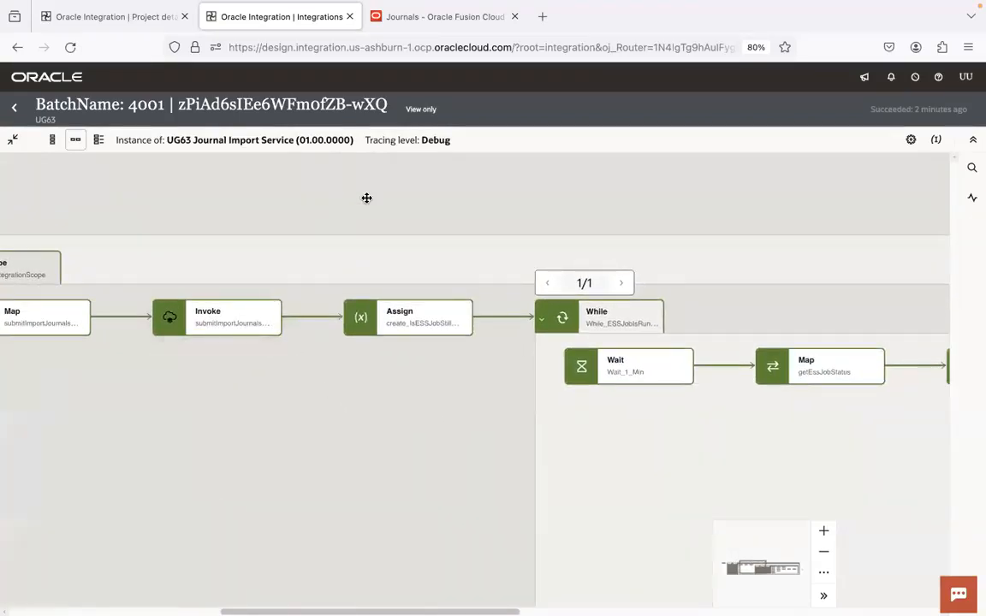
left_click_drag(442, 431, 204, 400)
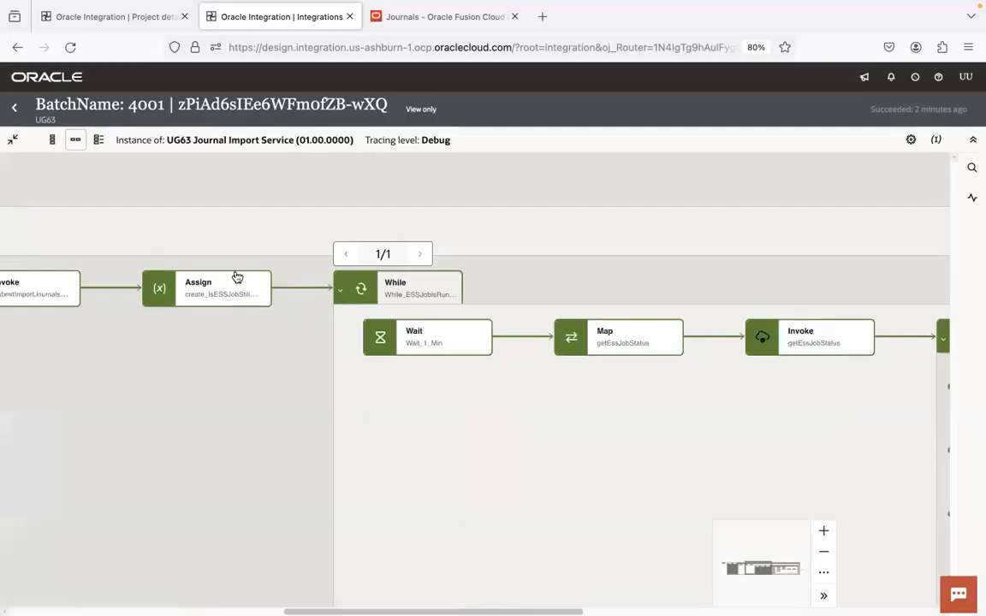
left_click_drag(197, 378, 288, 370)
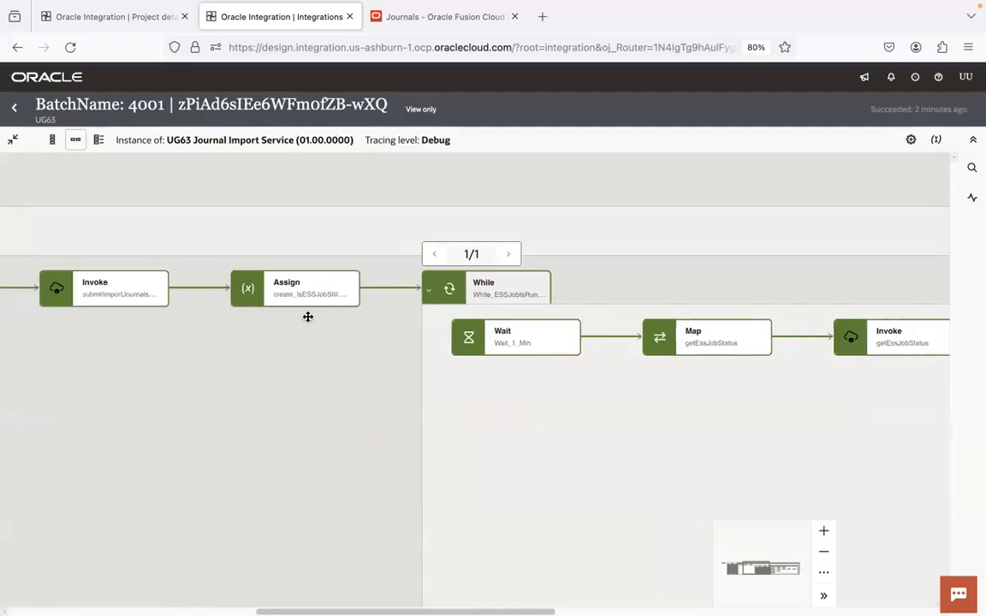
left_click_drag(586, 423, 510, 419)
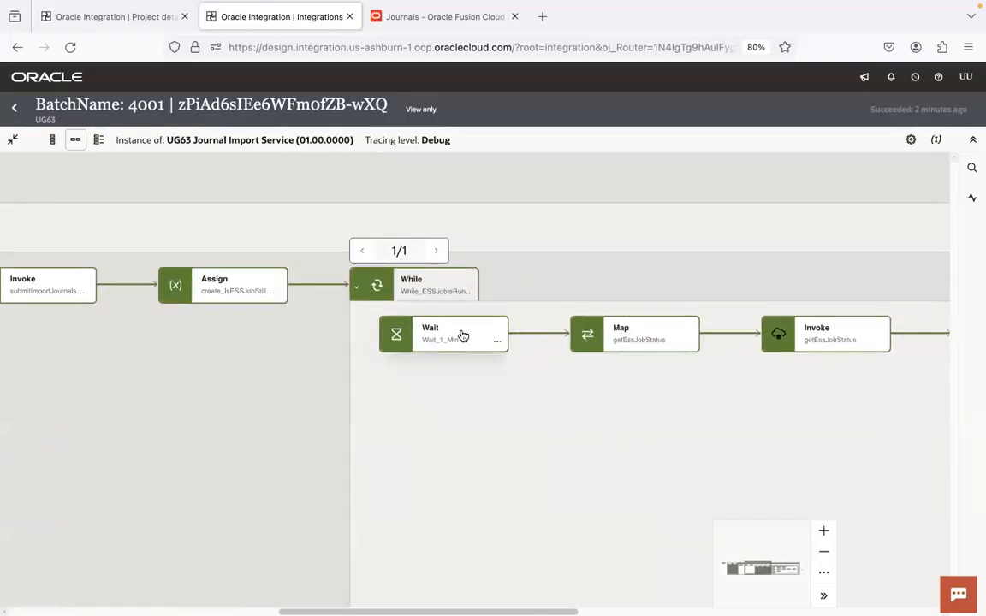
left_click_drag(703, 416, 385, 377)
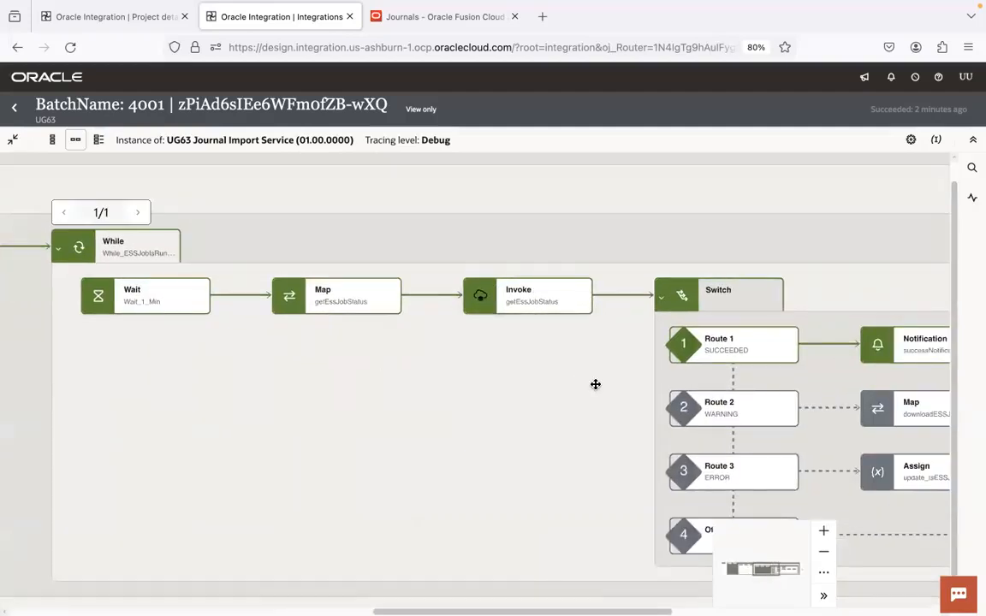
left_click_drag(594, 383, 483, 402)
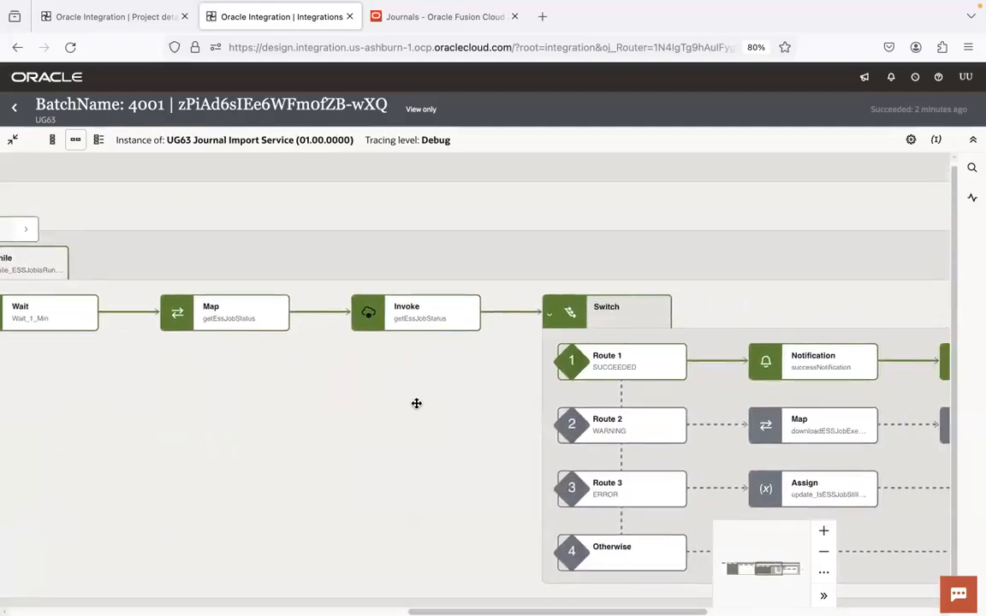
left_click_drag(418, 402, 208, 358)
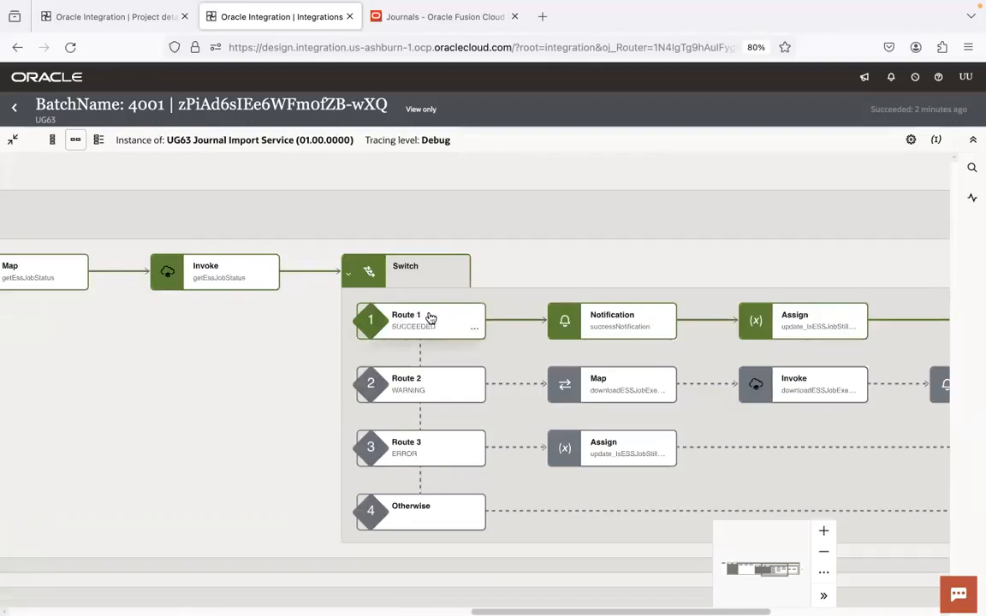
Switch to Chrome's Monitor Processes page, close the Attachments dialog, refresh the process list and select the Import Journals process
key("super+Tab")
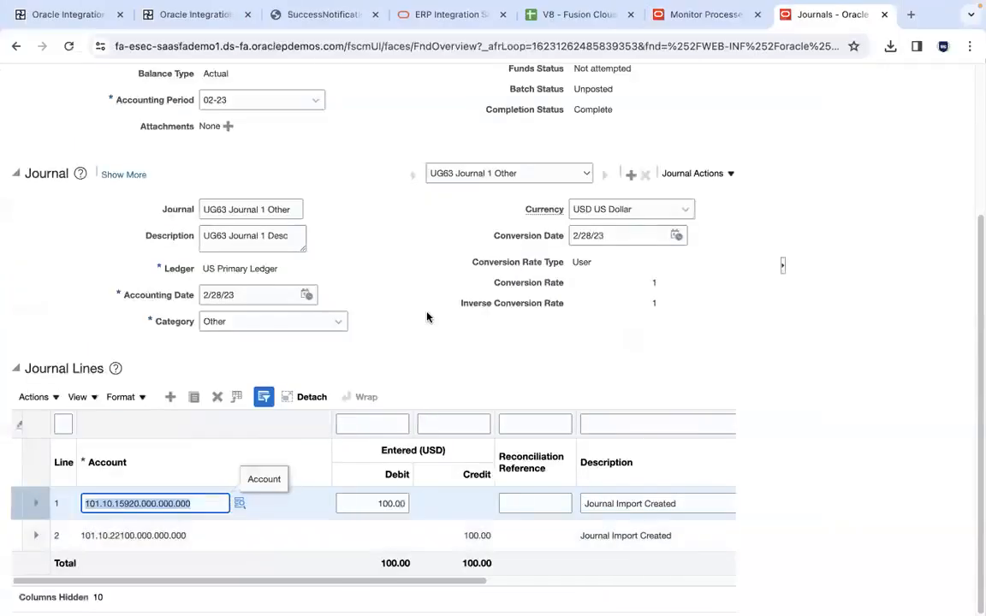
left_click(692, 19)
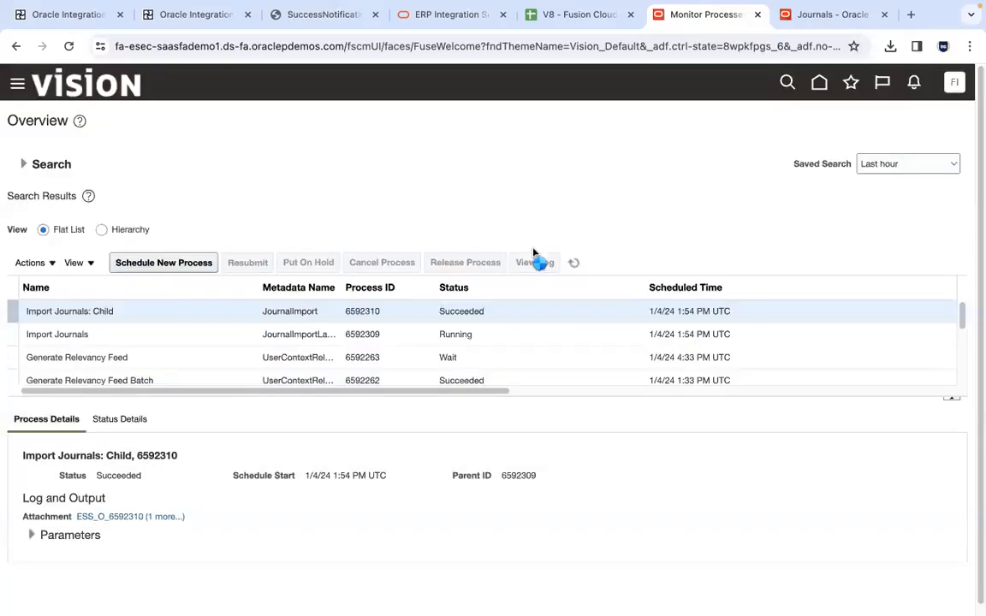
left_click(574, 264)
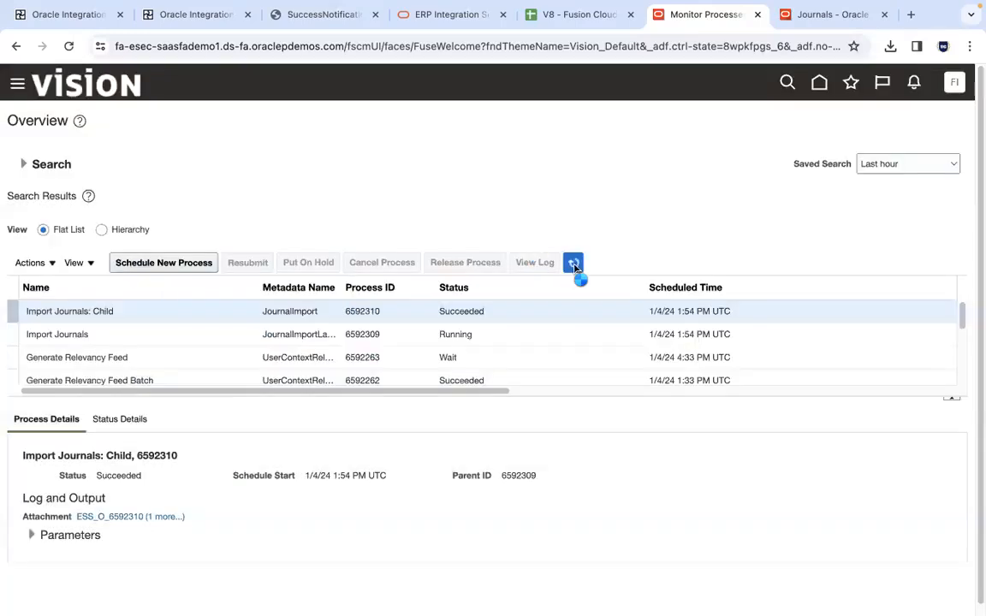
left_click(463, 337)
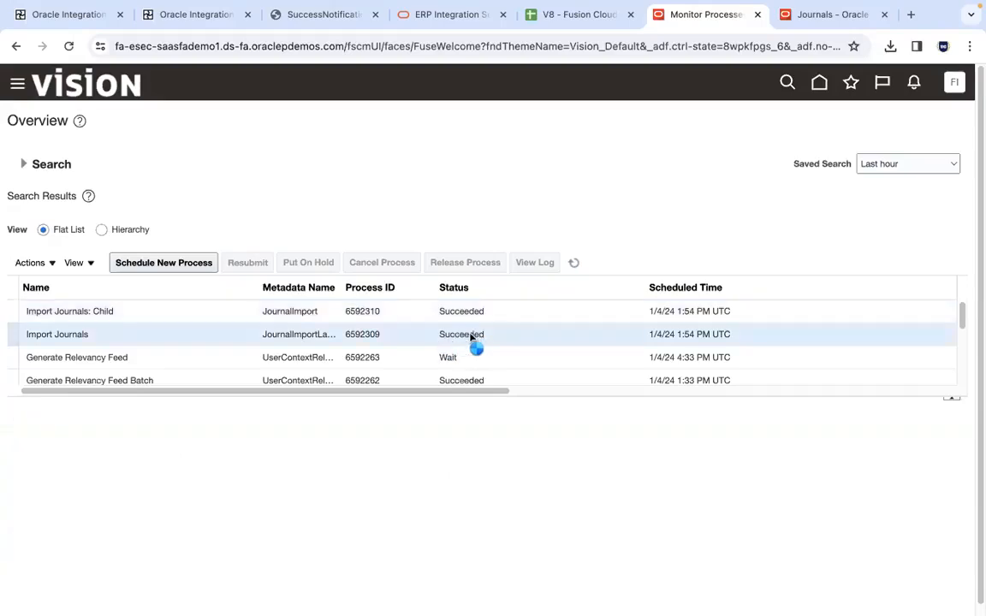
Switch back to Firefox and examine the Switch's SUCCEEDED route from successNotification through the Assign action to the flow's end
key("ctrl+Right")
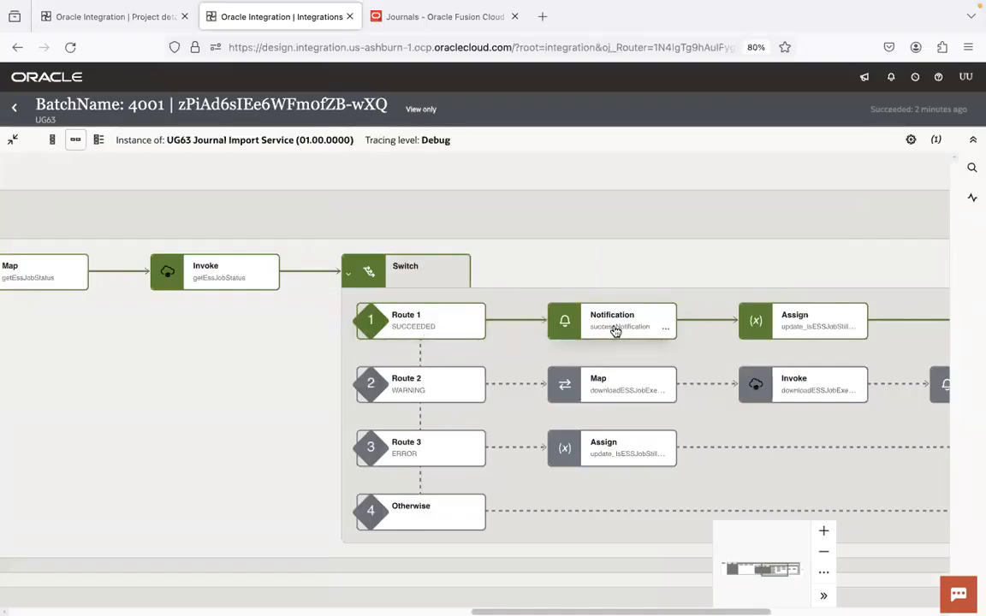
left_click_drag(727, 261, 522, 210)
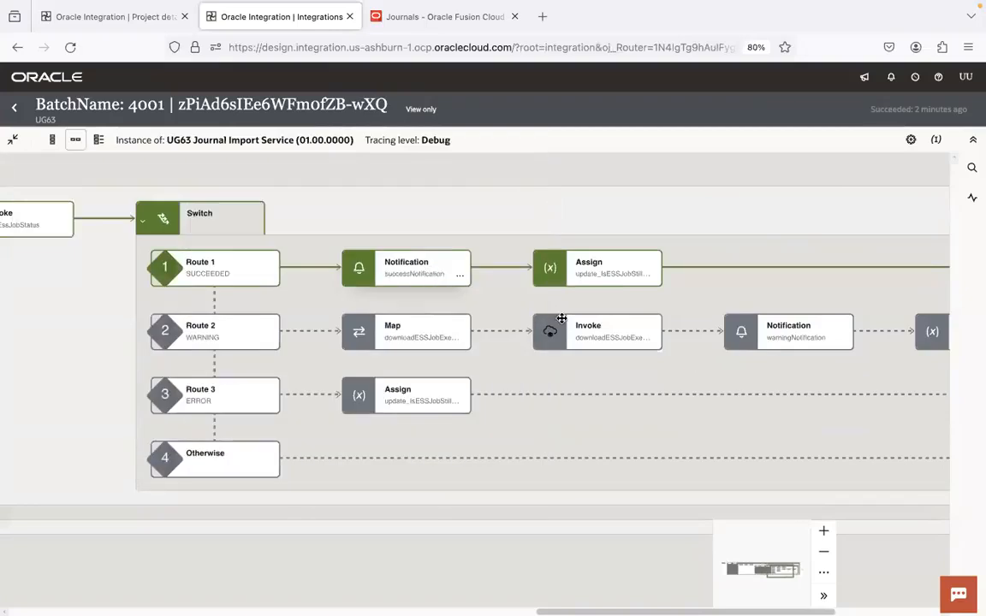
left_click_drag(660, 376, 623, 405)
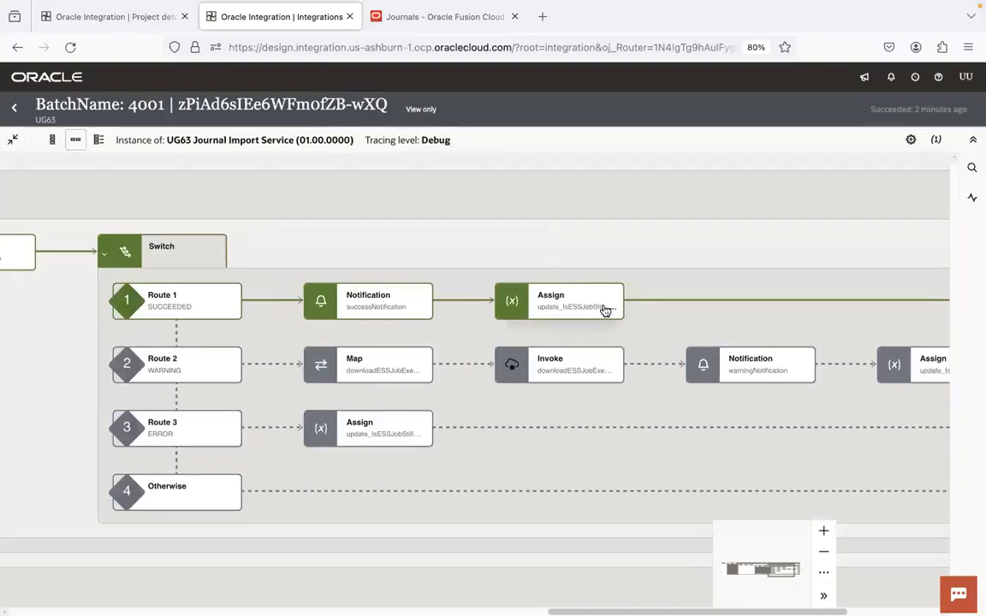
mouse_move(576, 304)
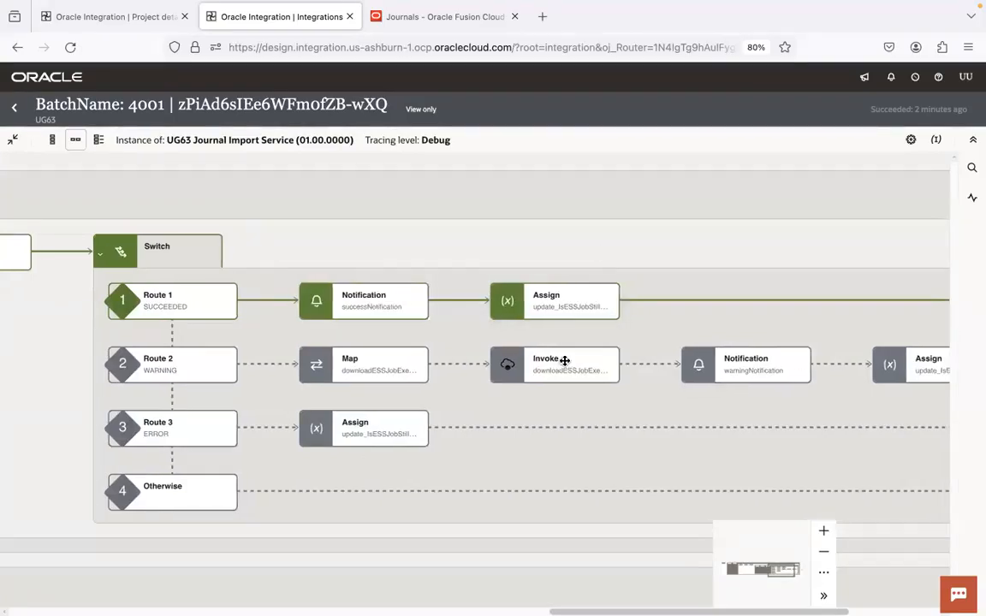
scroll(651, 377, "right", 5)
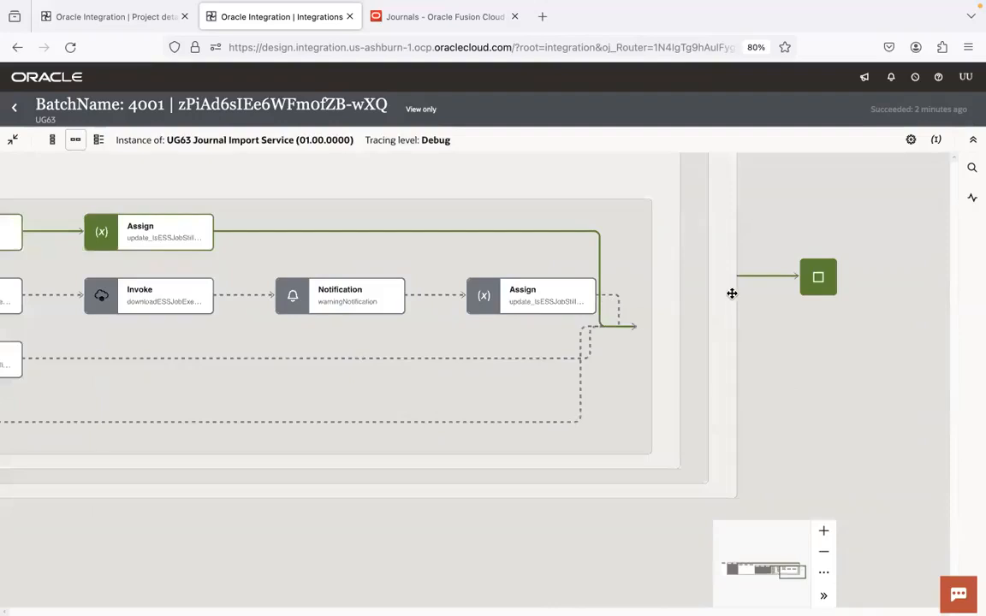
left_click_drag(296, 374, 690, 434)
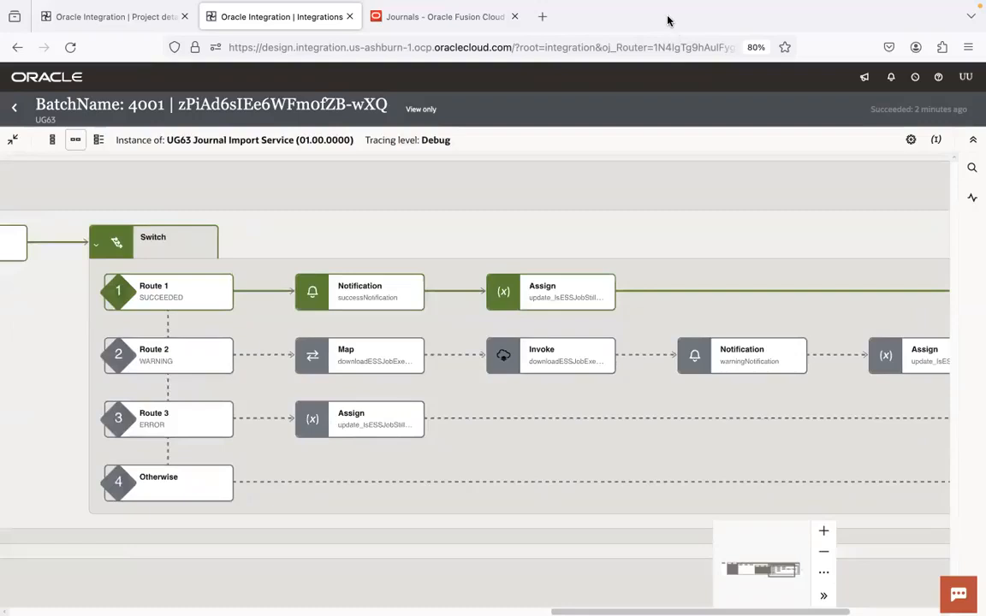
Switch to Gmail in Chrome, open the journal import success email, and examine its batch name, Instance Id, Ess Job Id and status
key("super+Tab")
left_click(551, 206)
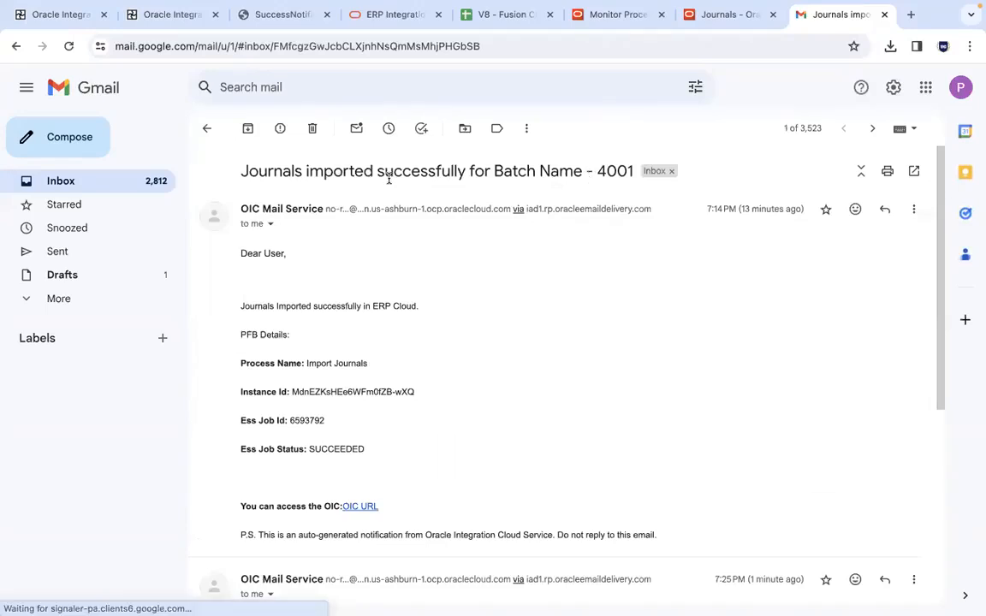
double_click(625, 171)
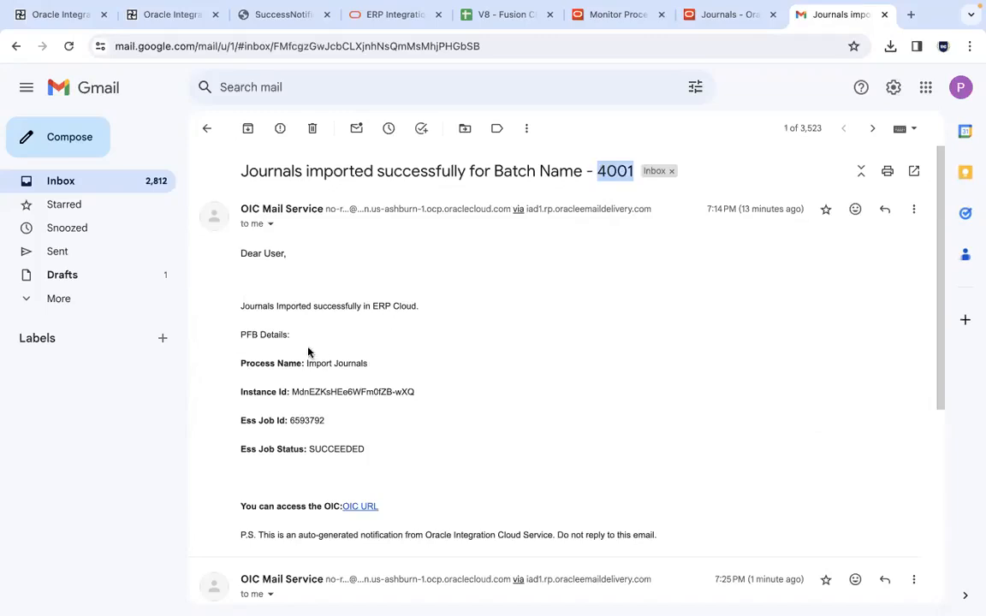
double_click(339, 390)
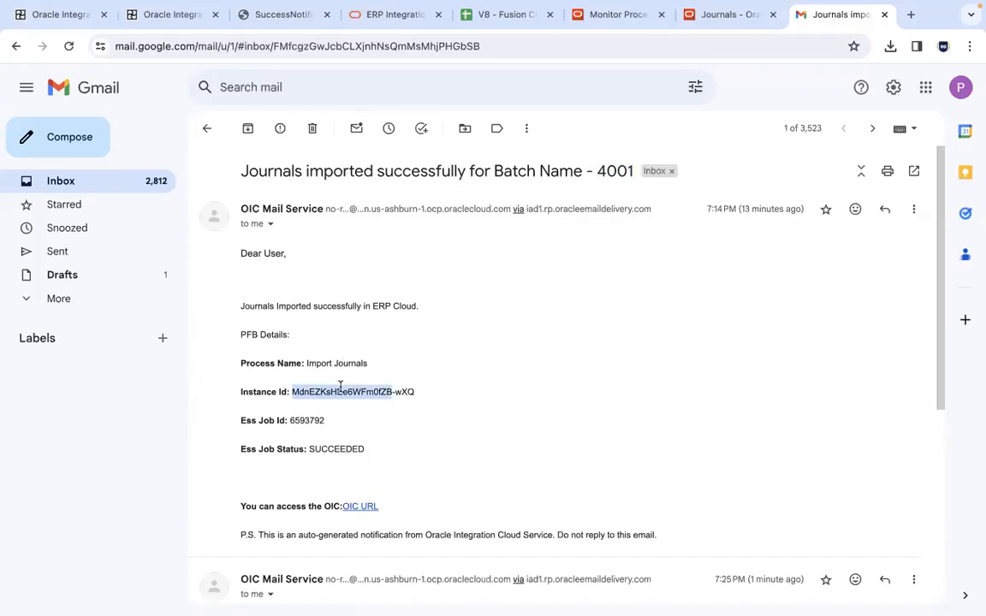
double_click(304, 420)
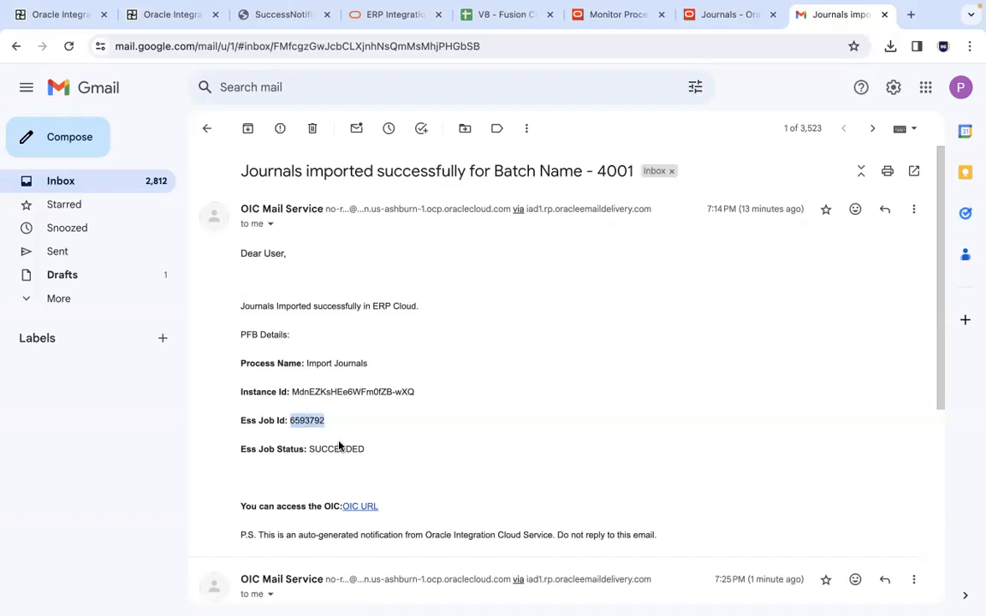
double_click(339, 448)
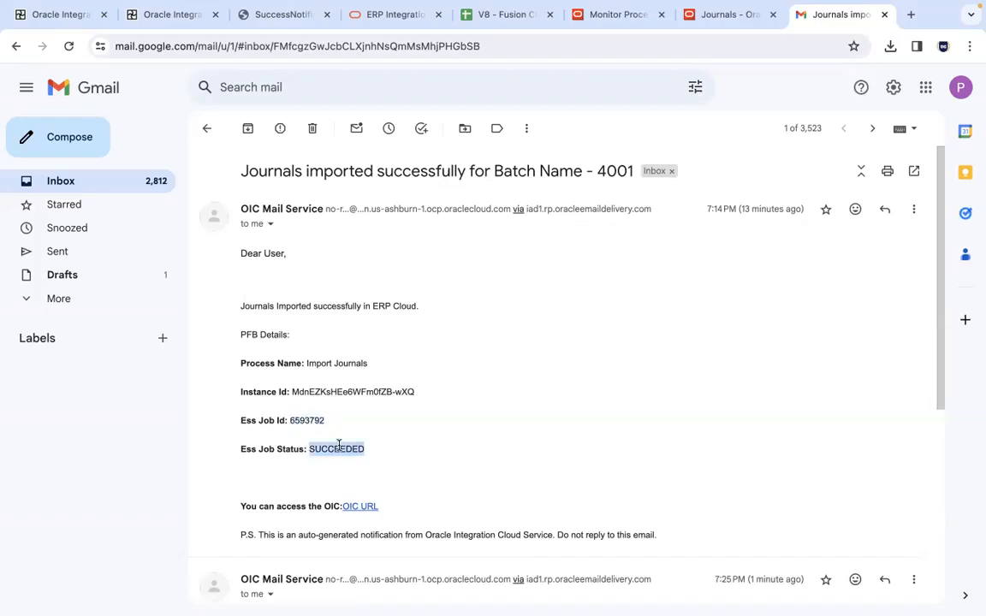
left_click(339, 446)
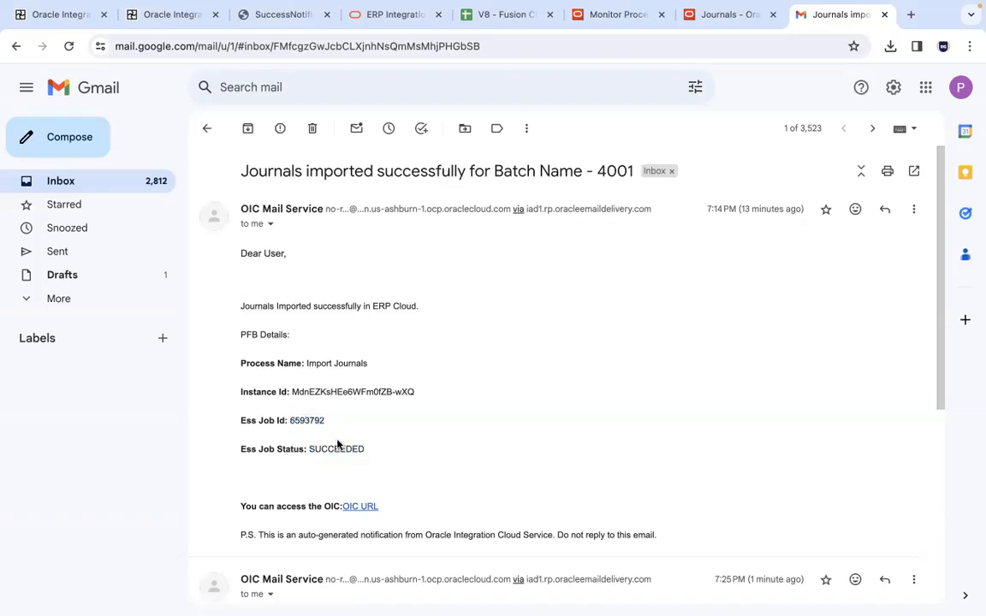
double_click(339, 448)
left_click(339, 449)
Expand the trimmed content of the 7:25 PM message in the success email thread
scroll(939, 274, "down", 1)
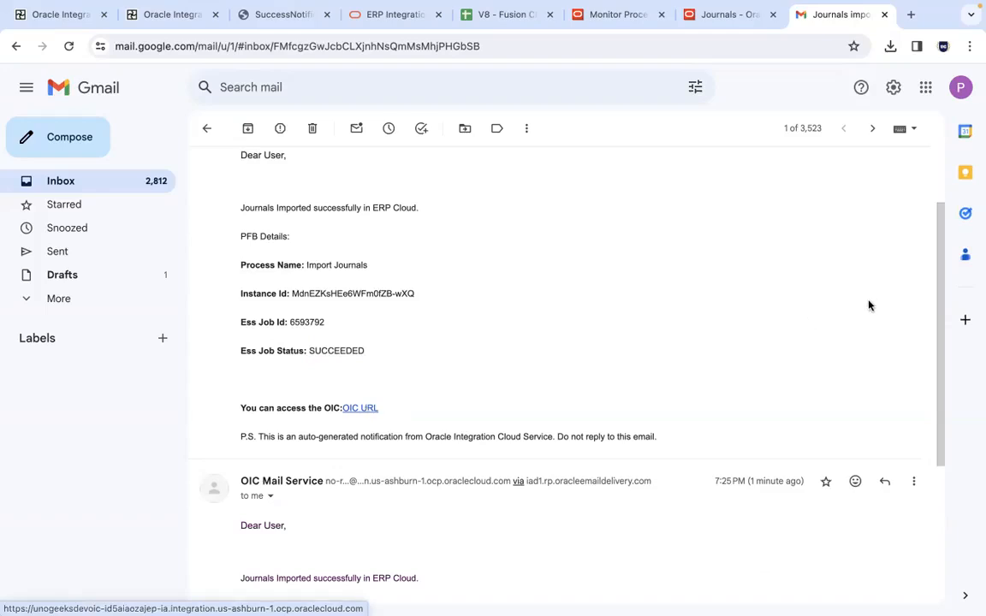
left_click_drag(936, 336, 953, 561)
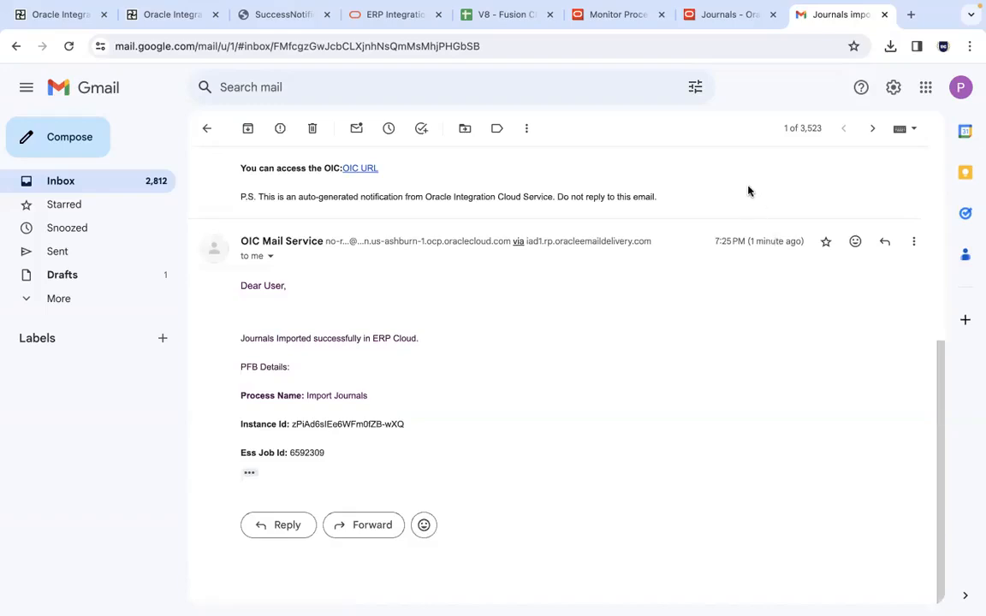
left_click(249, 473)
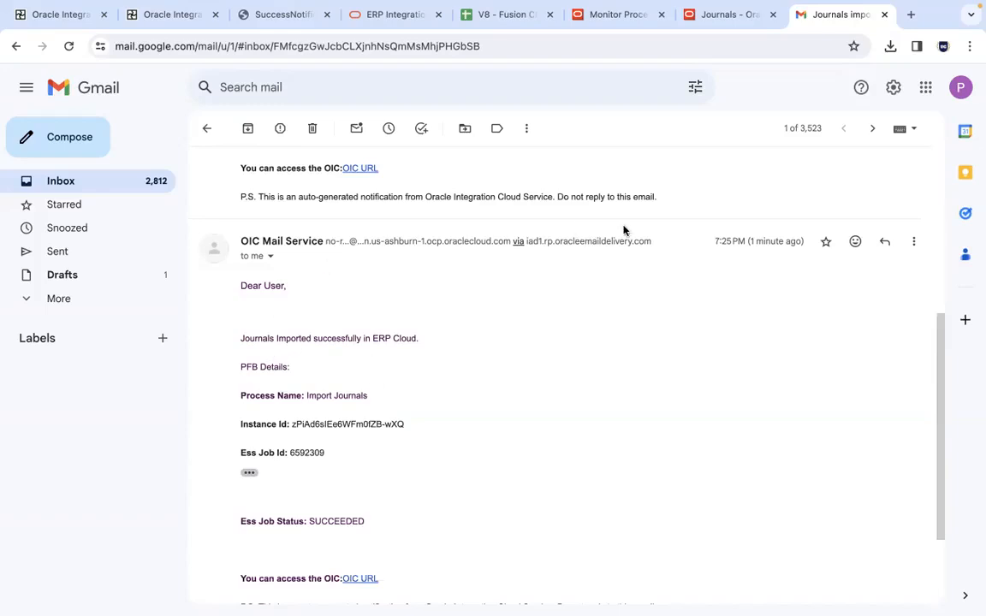
left_click_drag(941, 407, 936, 214)
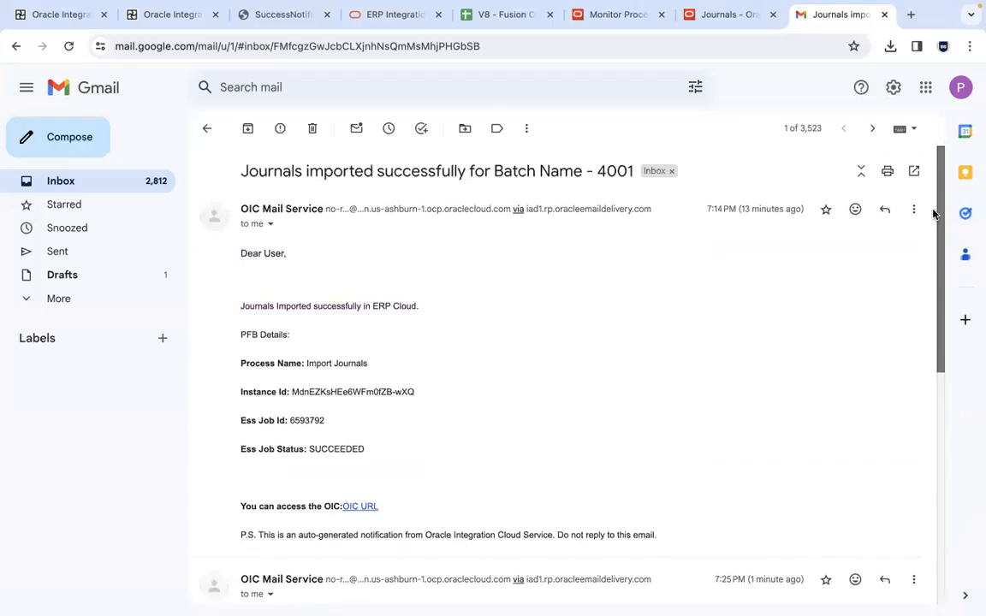
Check the batch name in the thread's subject and in the 7:25 PM message's header details
double_click(618, 170)
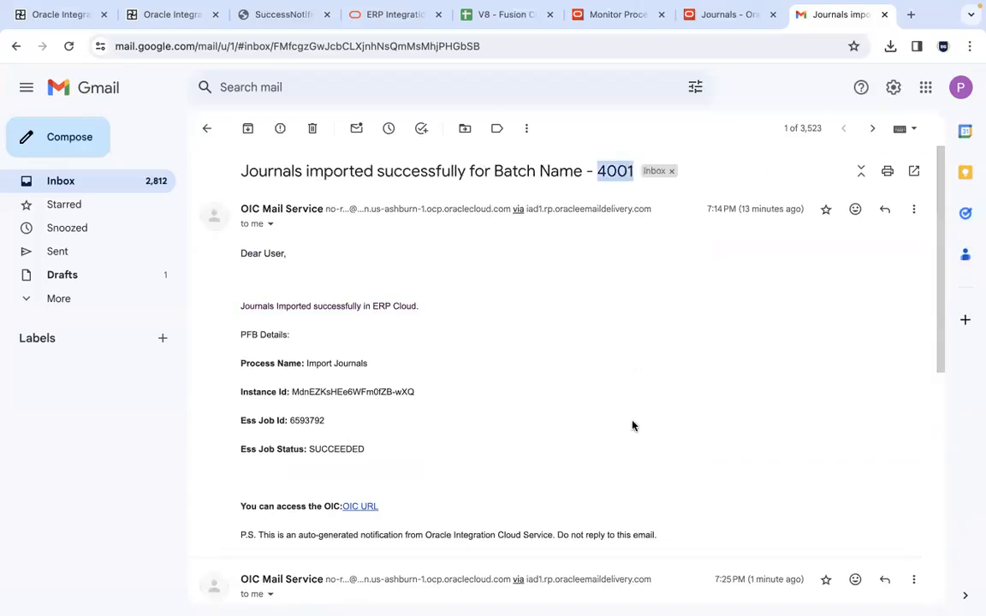
left_click_drag(937, 284, 956, 424)
scroll(383, 334, "down", 1)
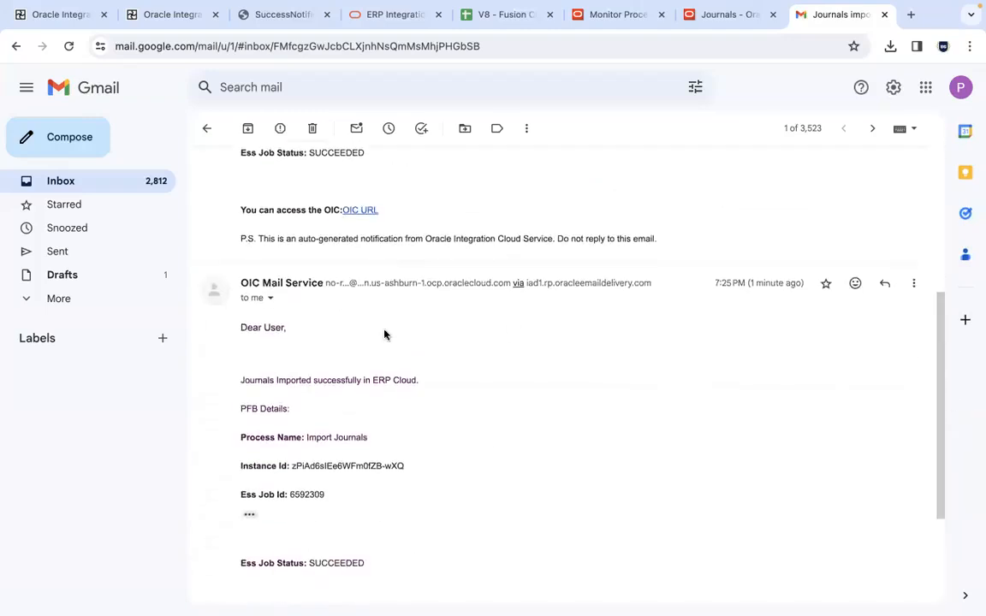
left_click(269, 298)
left_click(770, 393)
left_click(269, 298)
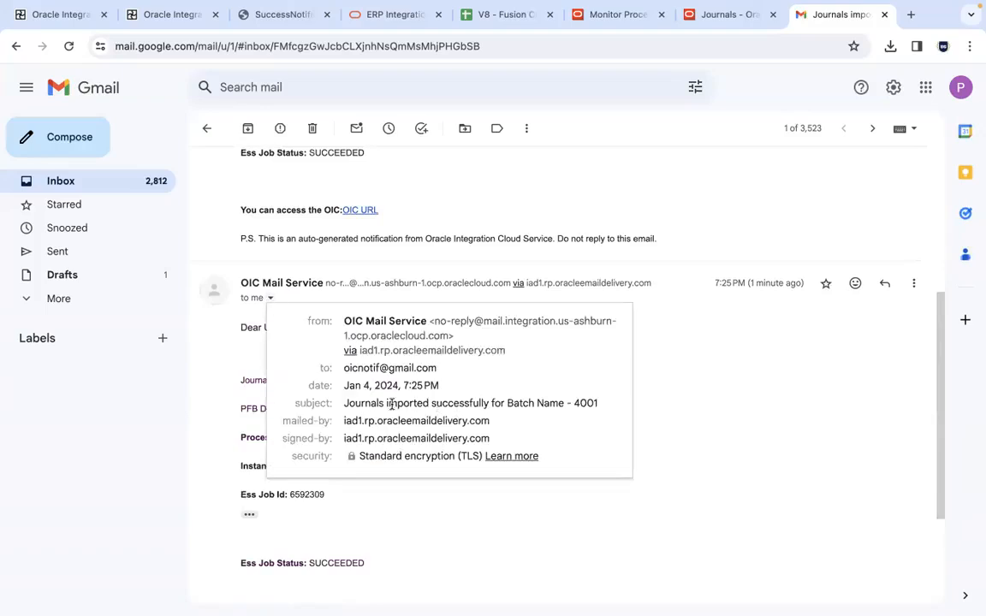
double_click(582, 403)
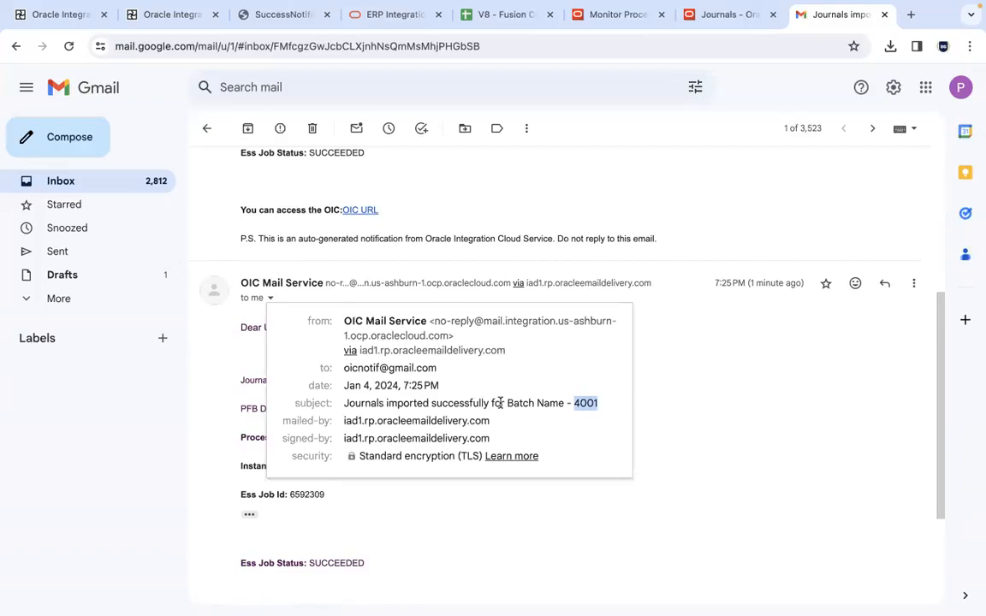
left_click(635, 418)
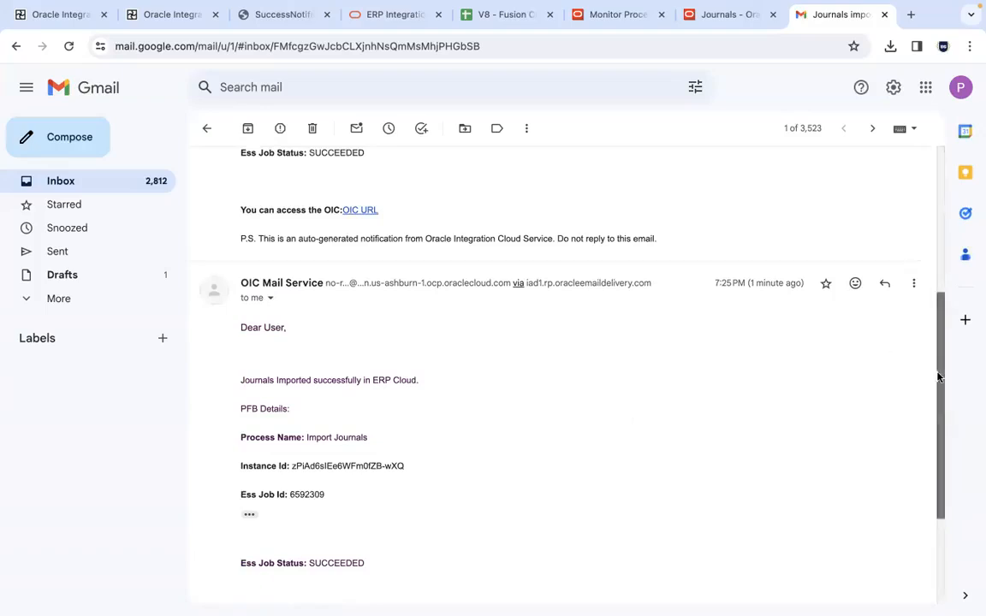
Compare the 7:25 PM message's Instance Id with the identifier of the BatchName 4001 instance in Firefox, returning to Gmail
left_click_drag(935, 374, 935, 269)
scroll(432, 374, "down", 3)
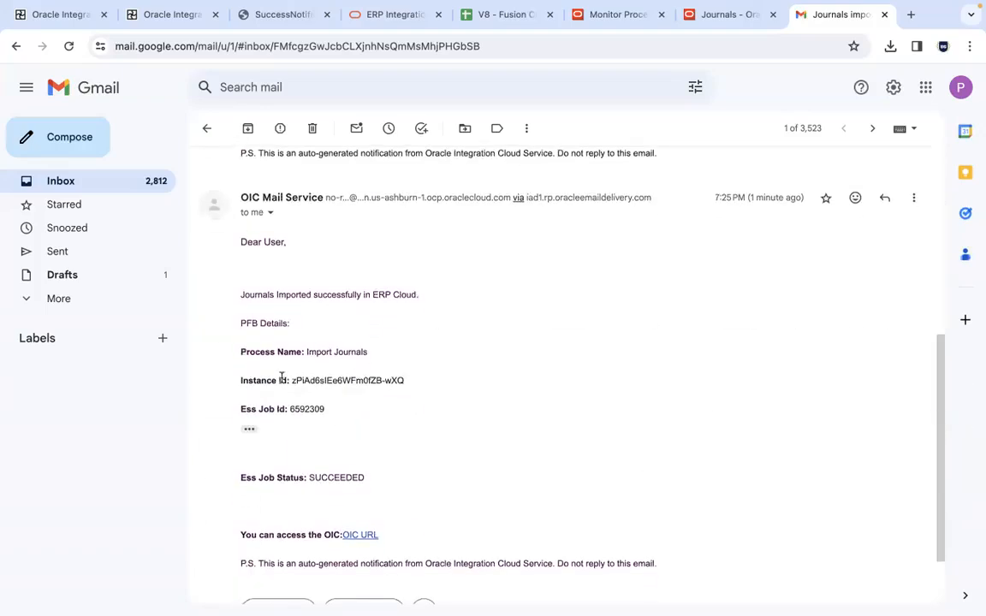
left_click_drag(289, 381, 427, 377)
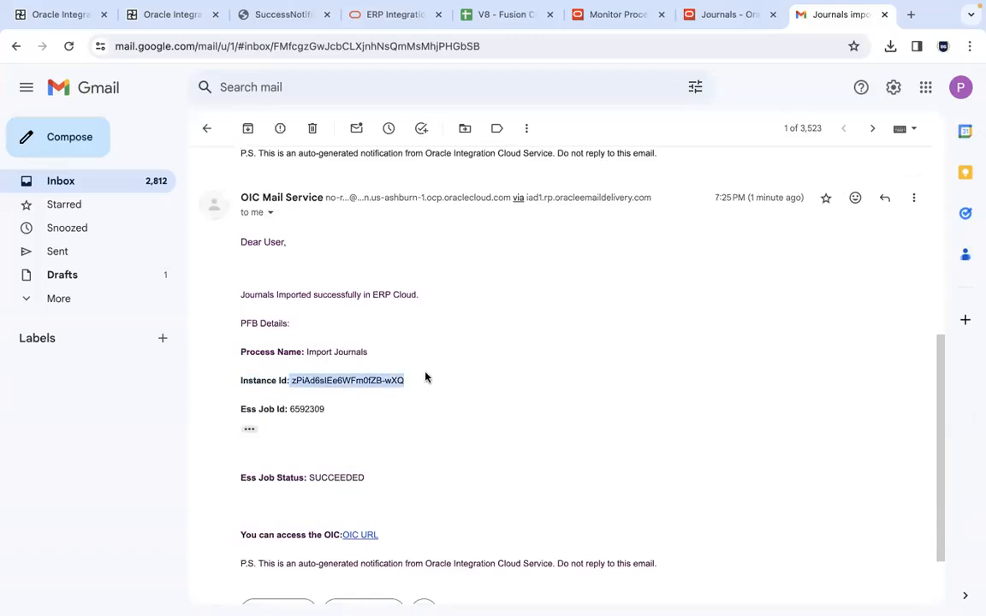
key("super+Tab")
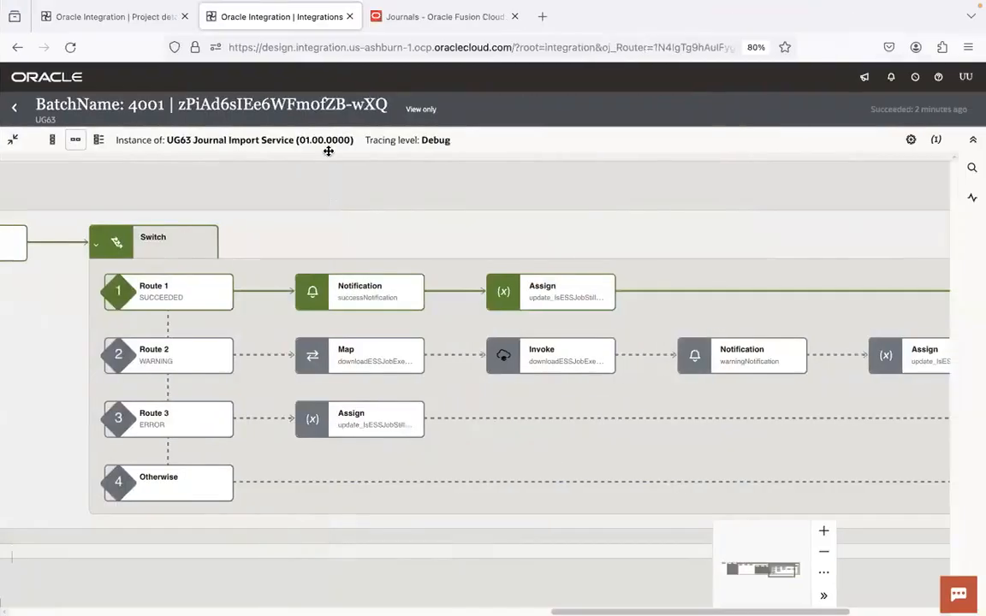
double_click(146, 104)
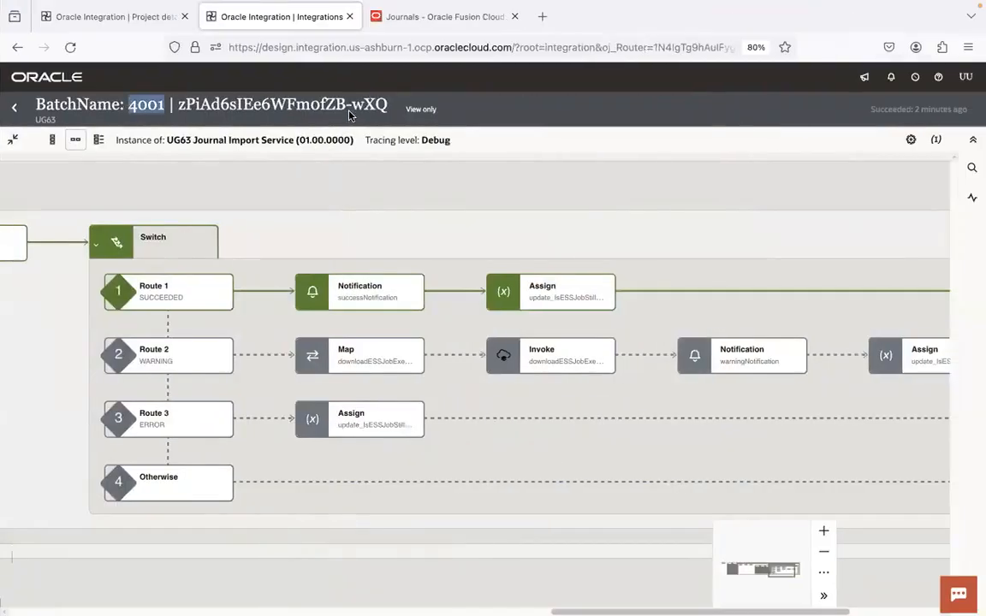
key("super+Tab")
left_click(379, 394)
double_click(385, 380)
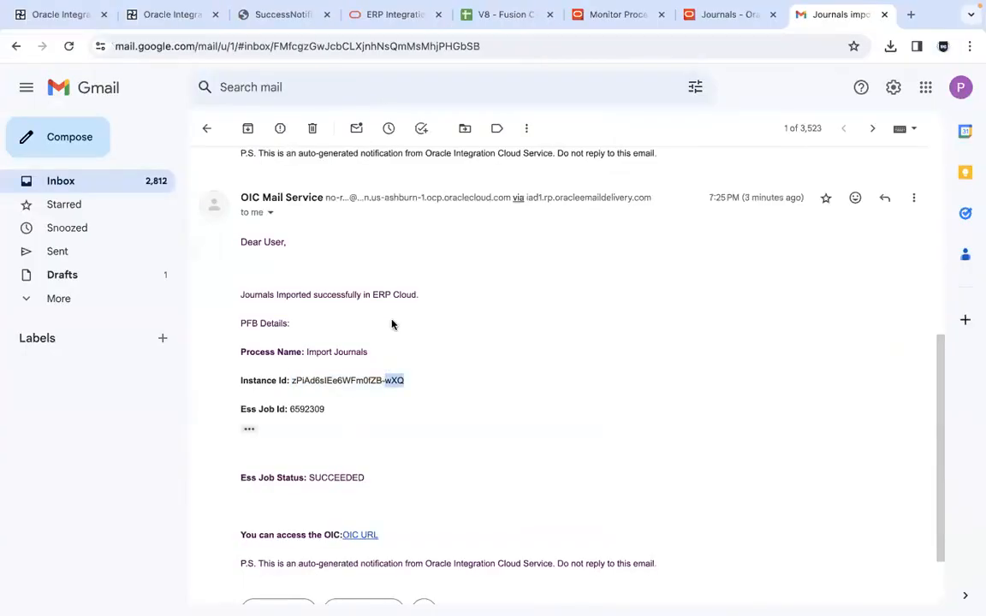
Compare the email's Ess Job Id with the Import Journals process ID in Monitor Processes, and review the email's job status
key("ctrl+Right")
key("ctrl+Left")
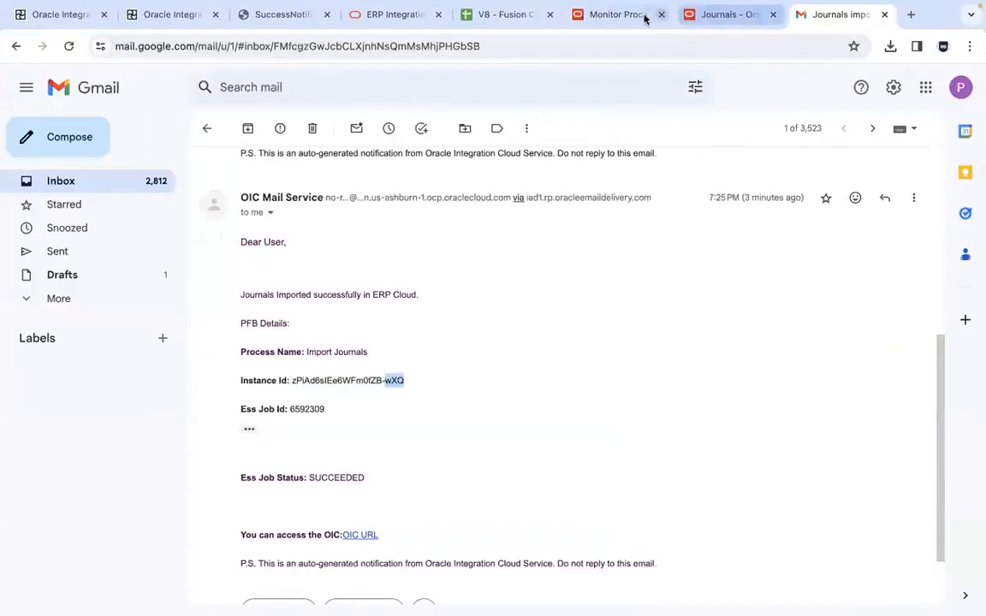
left_click(614, 14)
double_click(365, 335)
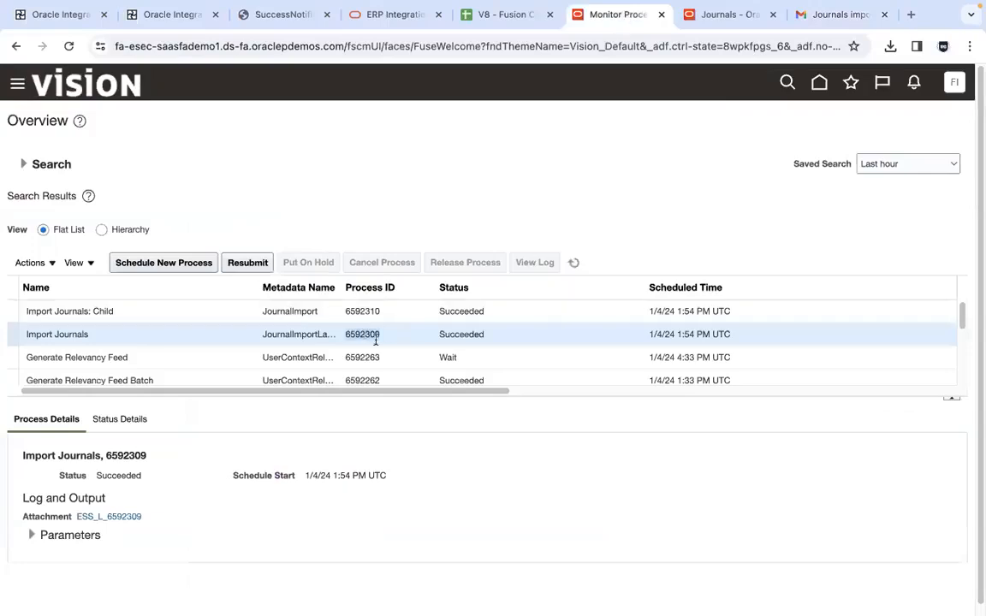
left_click(824, 17)
double_click(319, 408)
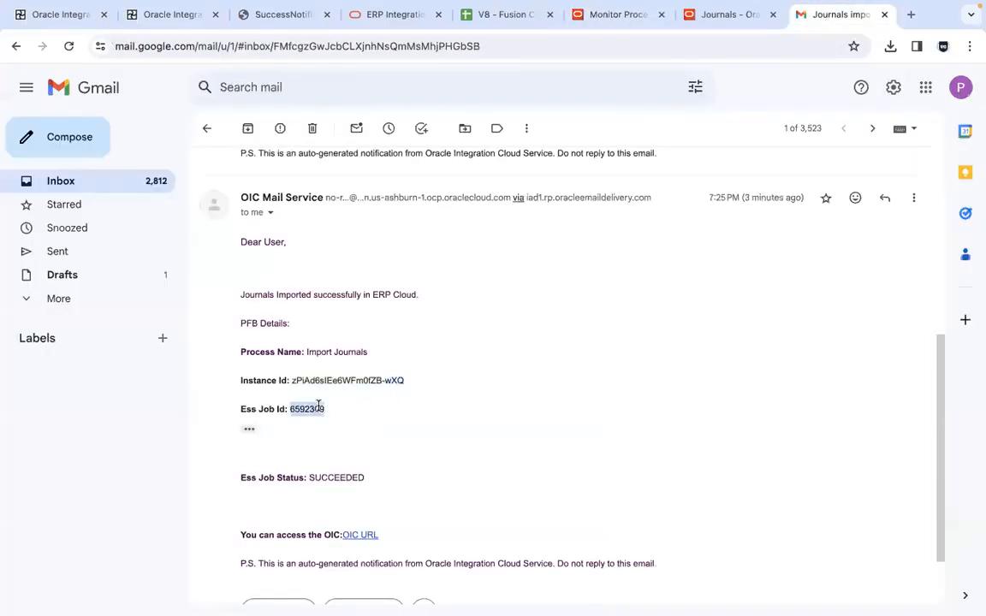
double_click(327, 478)
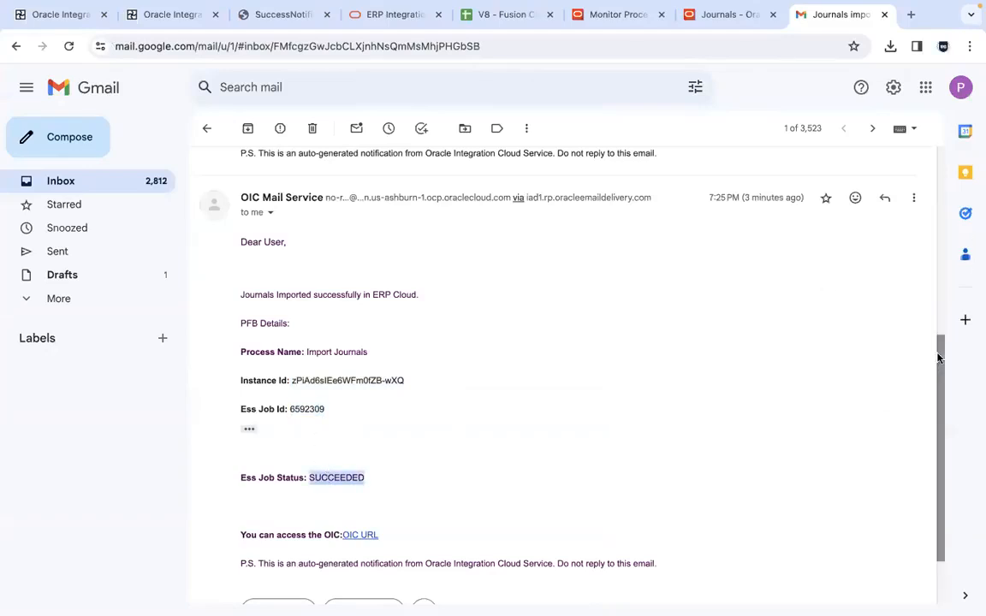
scroll(941, 504, "down", 1)
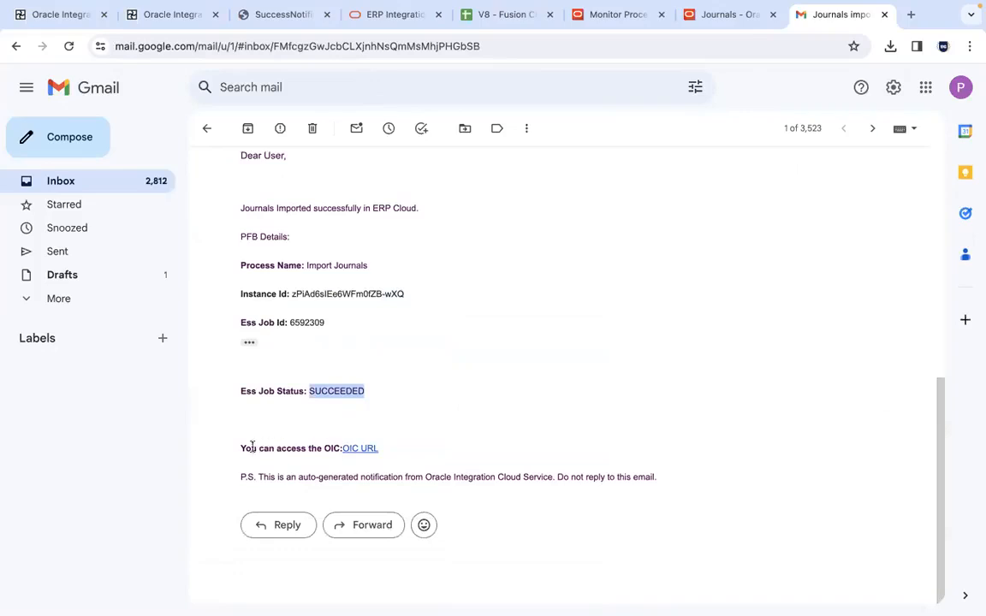
Test the OIC URL link in the success email and close the Oracle Integration page it opens
left_click_drag(244, 447, 402, 446)
left_click(402, 447)
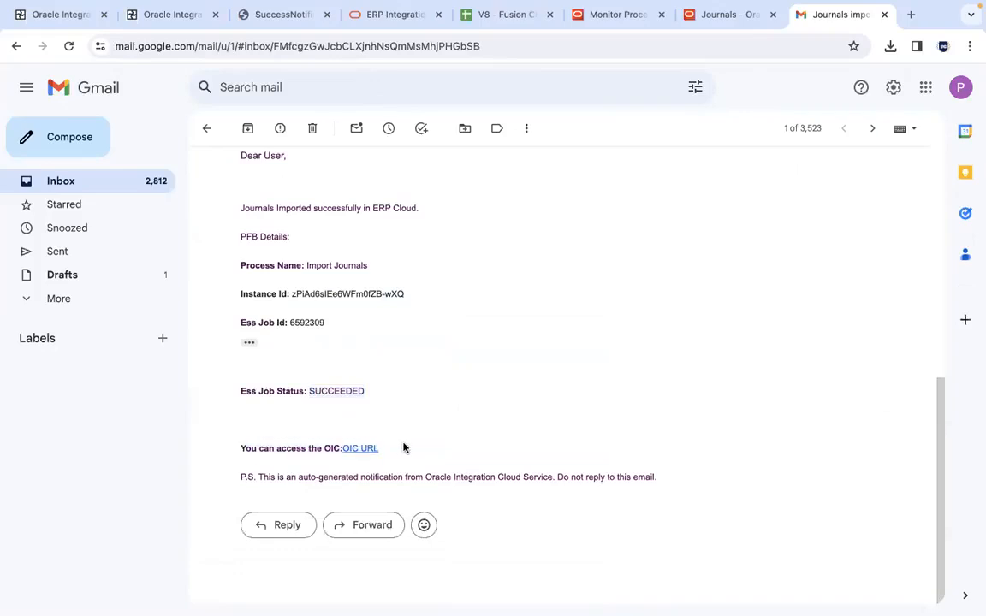
left_click(360, 450)
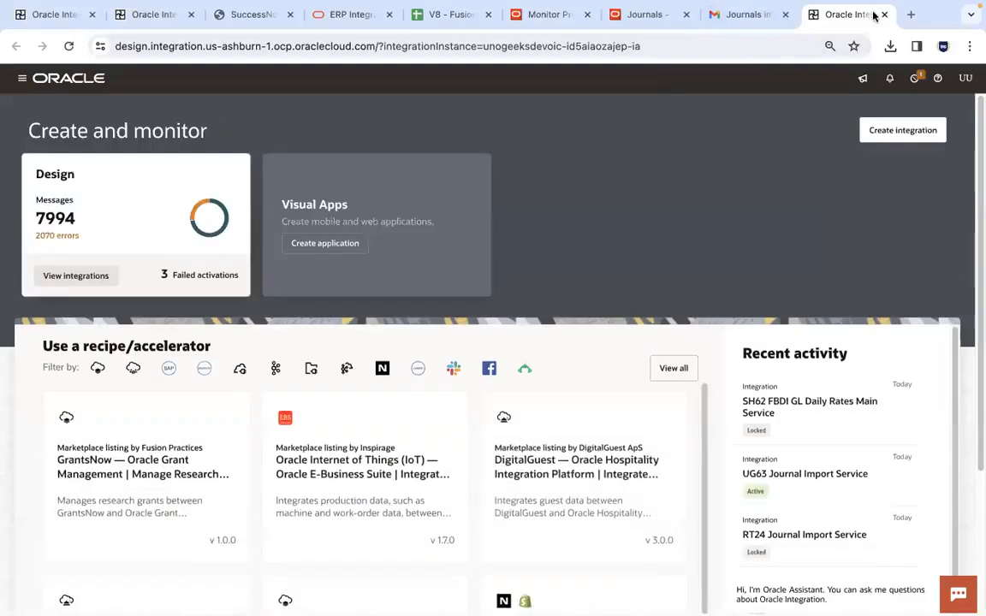
left_click(884, 15)
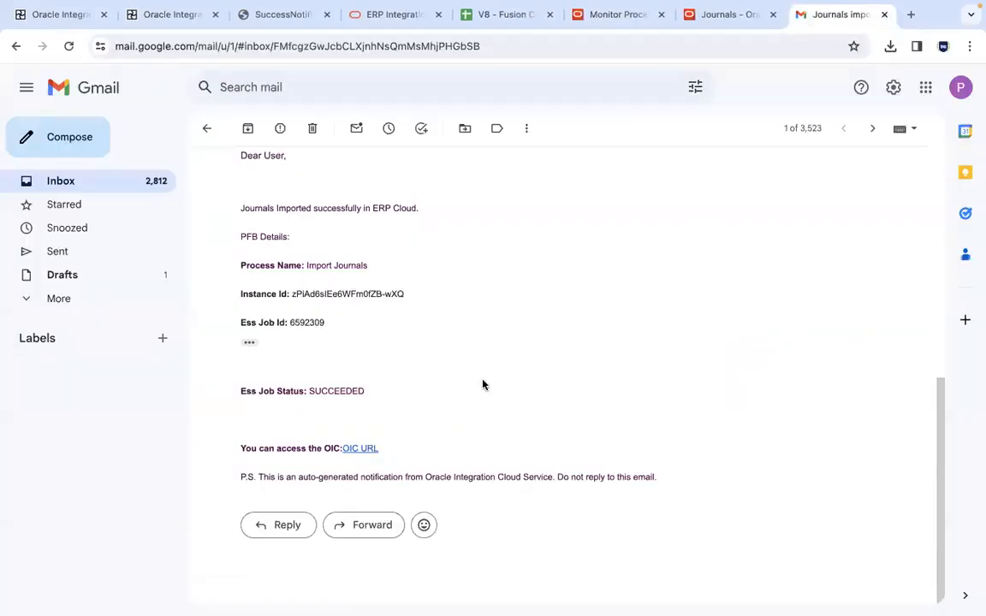
Read the auto-generated notification note closing the 7:25 PM message and look over the whole message body
left_click_drag(240, 480, 653, 475)
left_click(662, 476)
left_click_drag(938, 455, 938, 407)
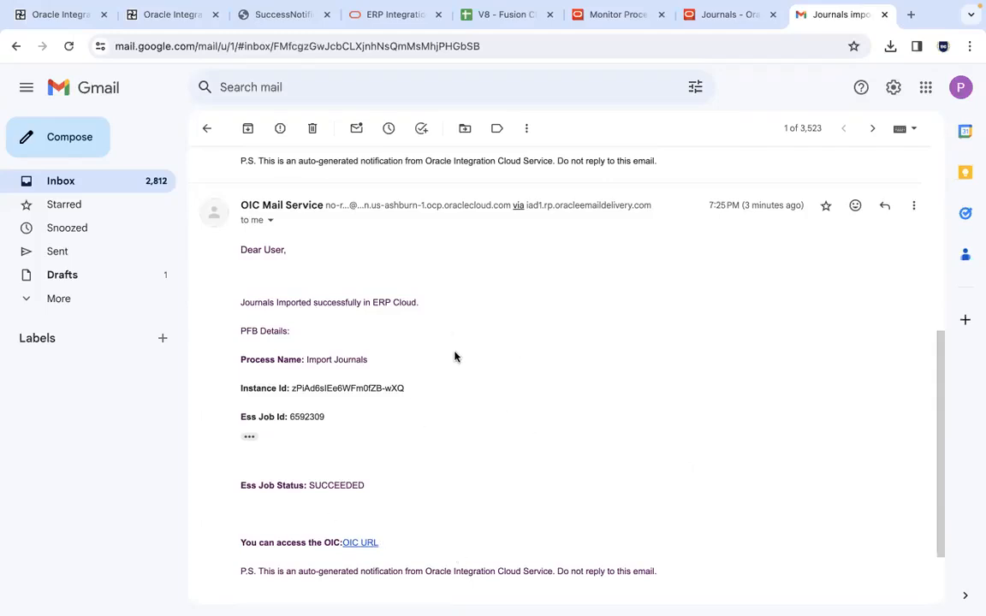
Switch to Visual Studio Code and save SuccessNotification.html
key("super+Tab")
key("super+Tab")
key("super+Tab")
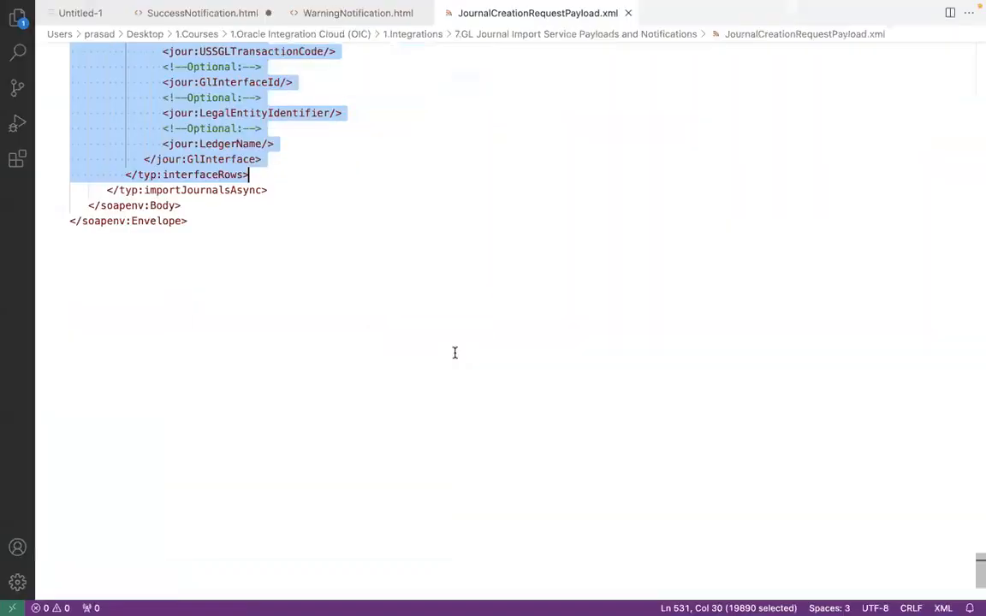
left_click(220, 13)
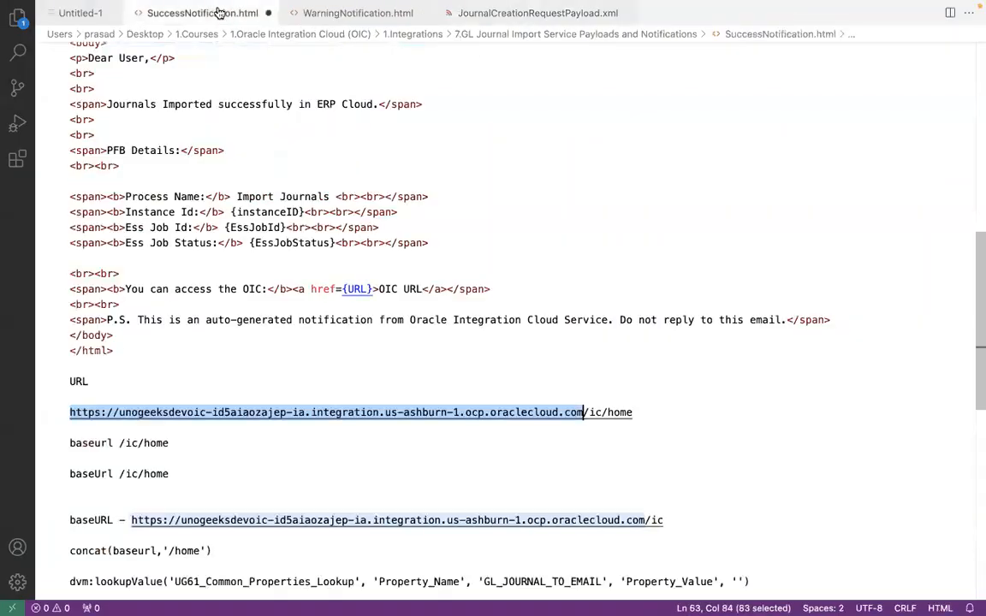
key("super+s")
left_click(300, 213)
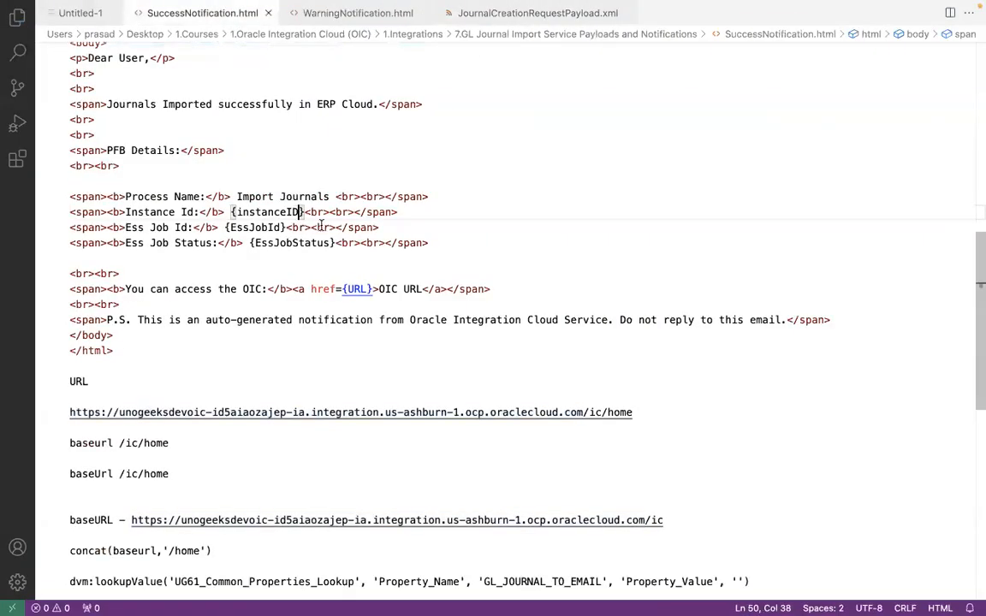
Examine the SUCCEEDED, WARNING and ERROR routes of the Switch in the BatchName 4001 instance in Firefox
key("super+Tab")
key("super+Tab")
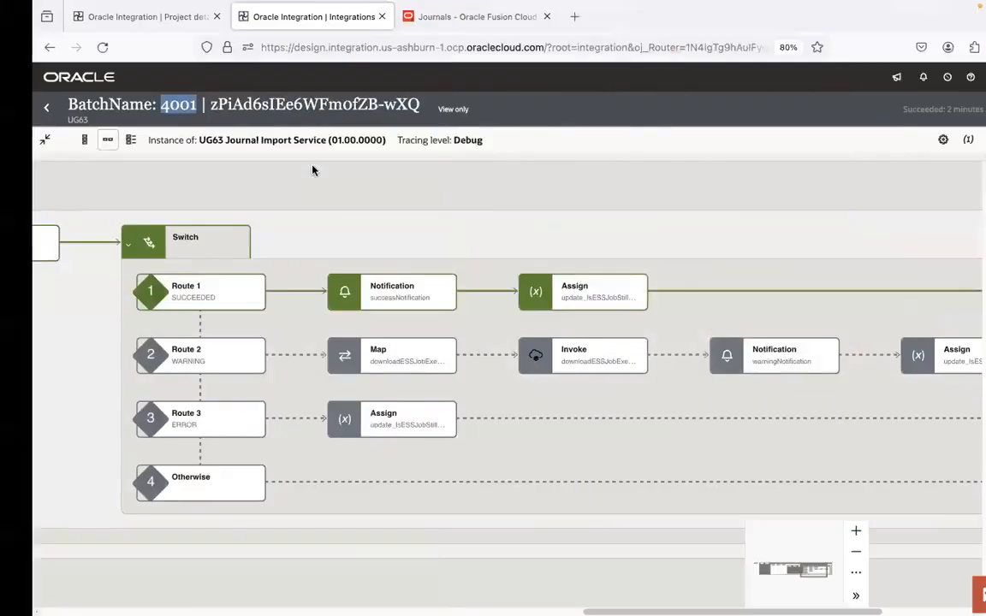
left_click_drag(327, 490, 456, 426)
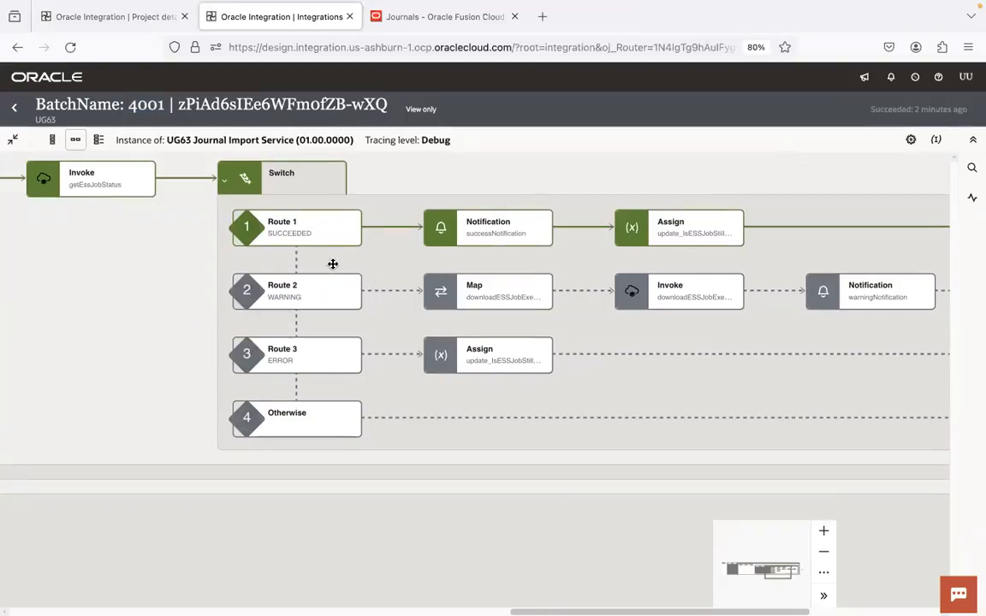
left_click_drag(126, 347, 259, 443)
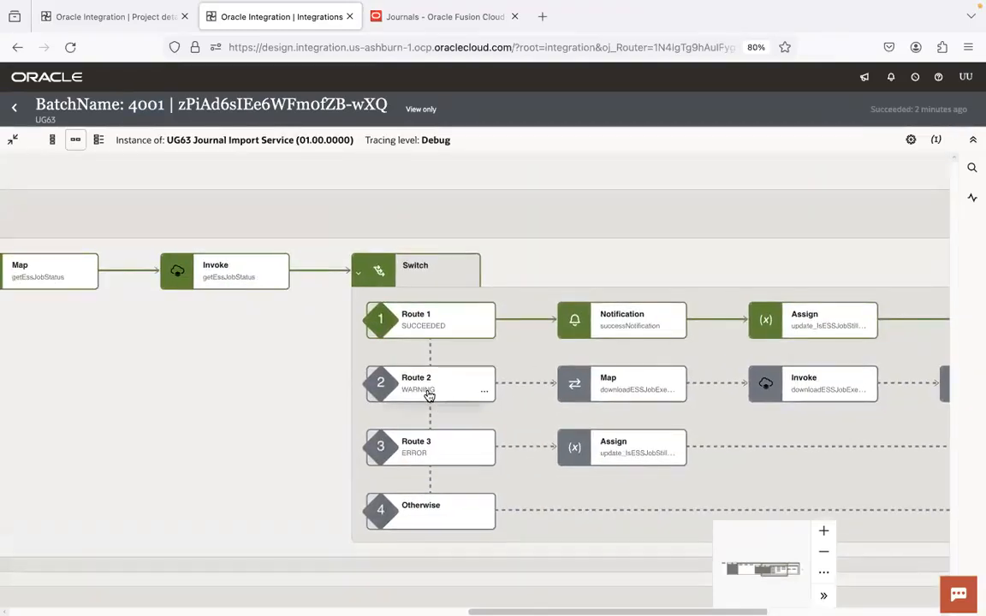
left_click(829, 554)
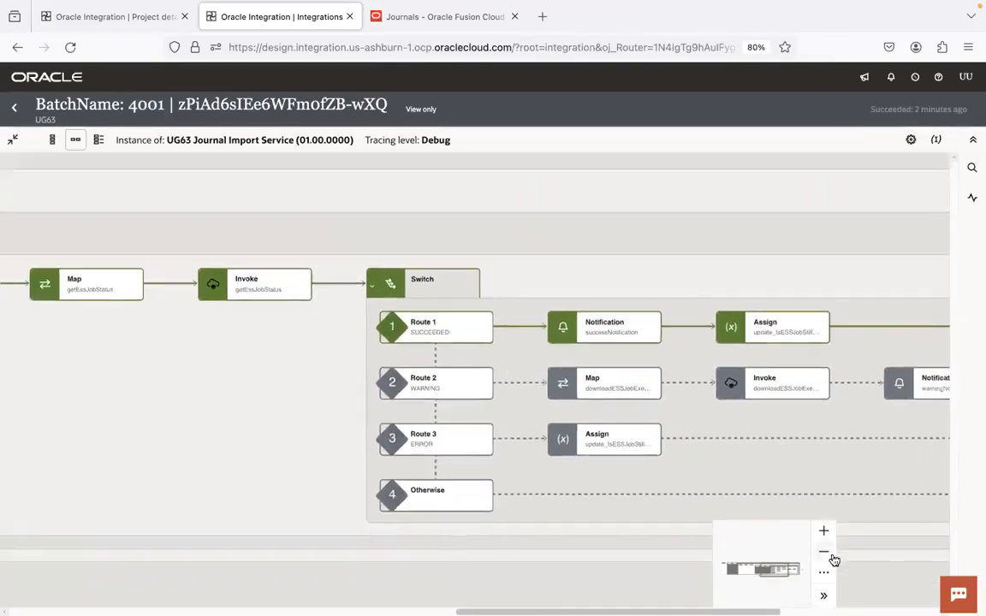
left_click(831, 555)
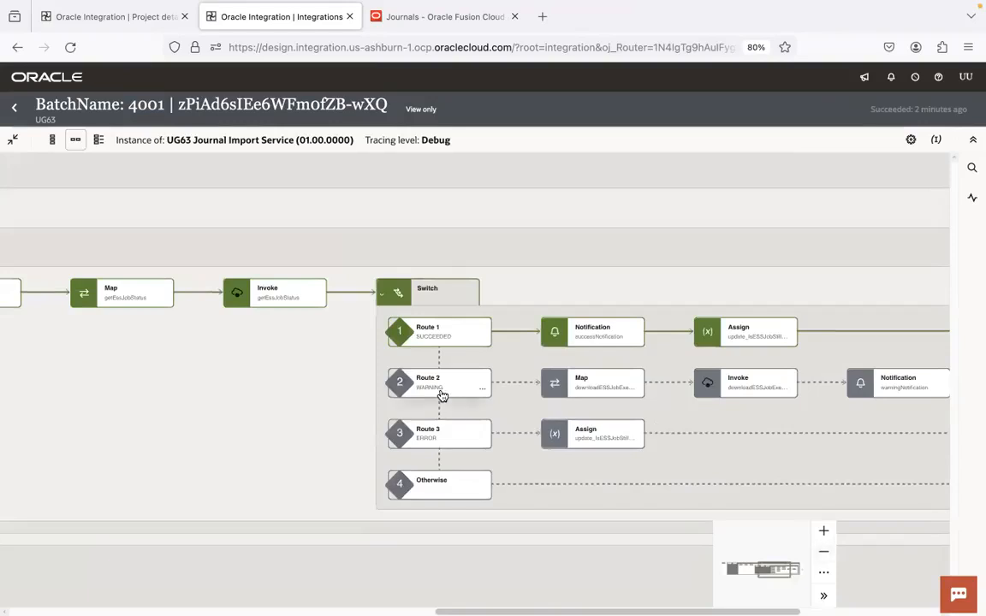
key("super+Tab")
key("super+Tab")
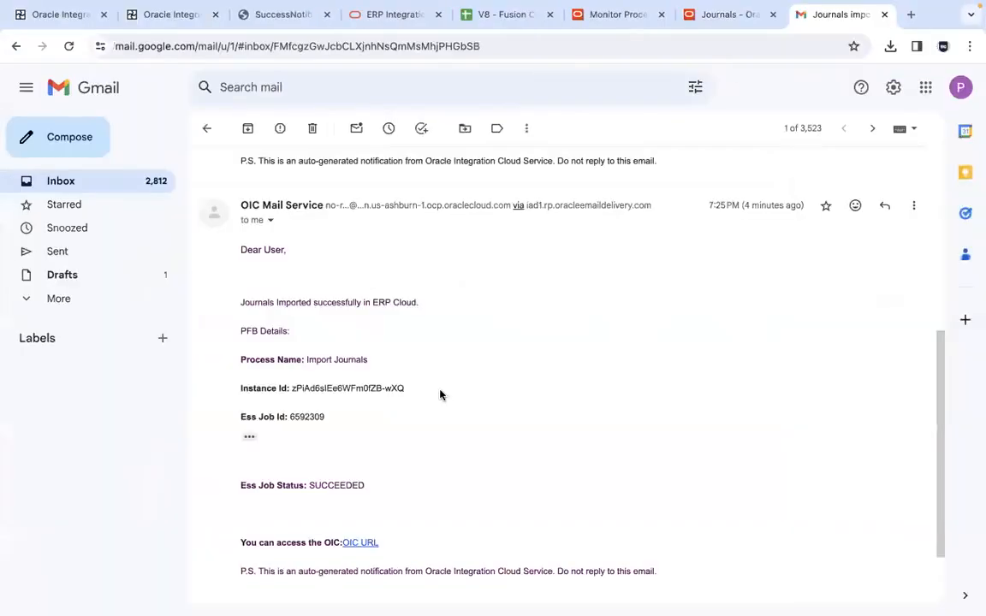
key("super+Tab")
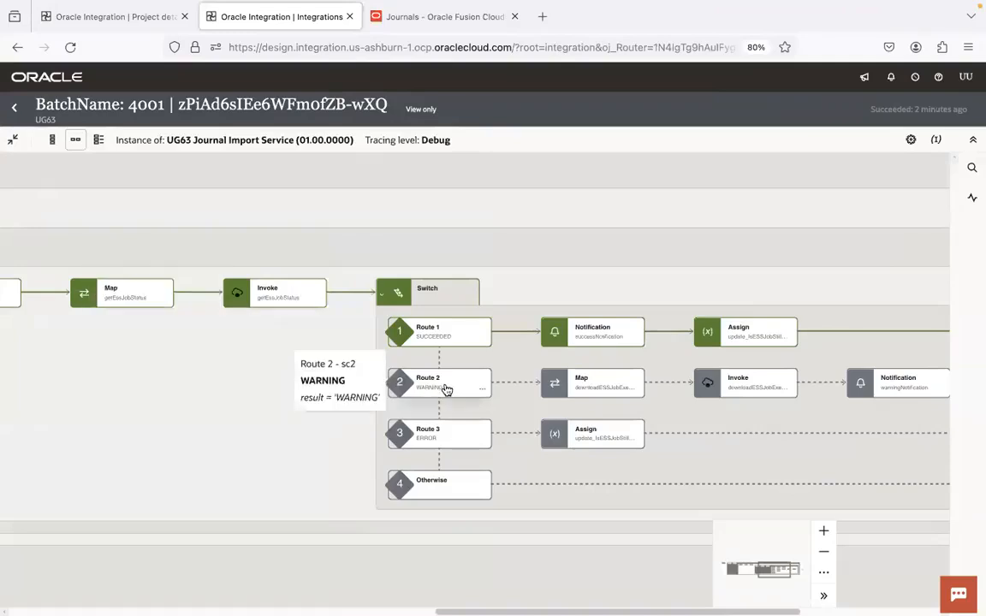
In the Journals page in Chrome, open journal line 1's account segments and enter 15921 as the Account segment
key("super+Tab")
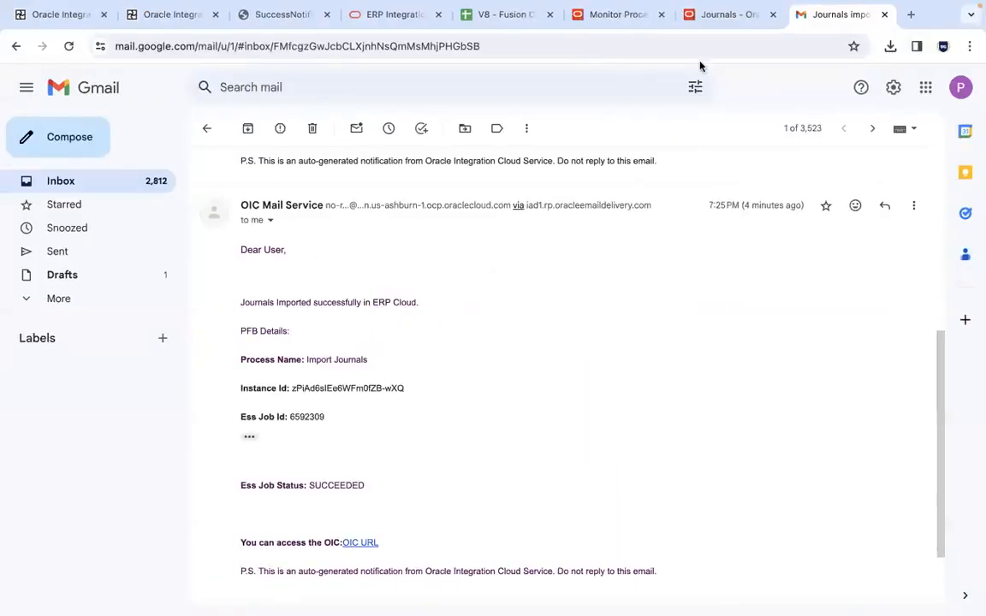
left_click(724, 15)
left_click(405, 315)
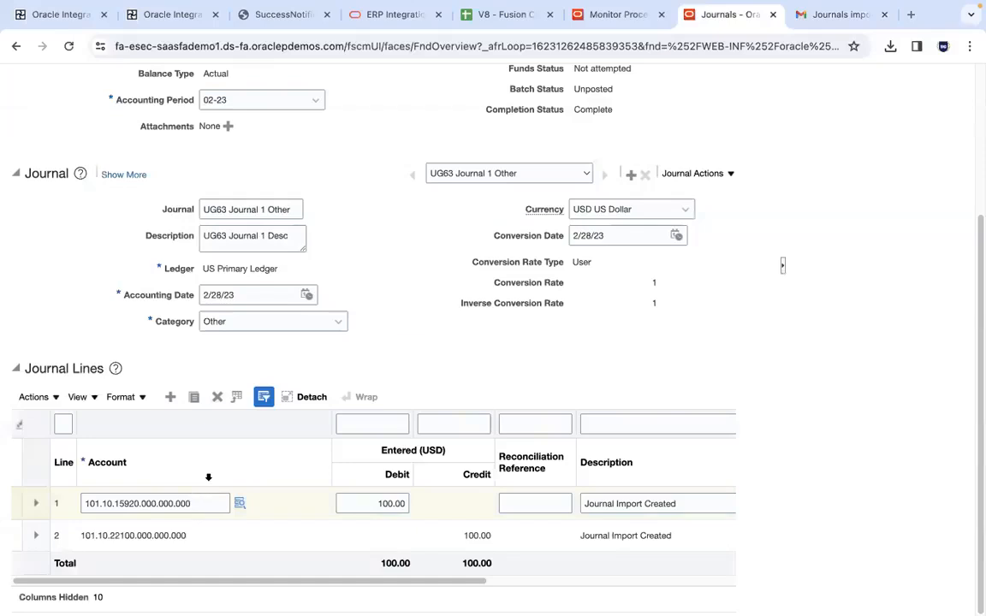
left_click(240, 503)
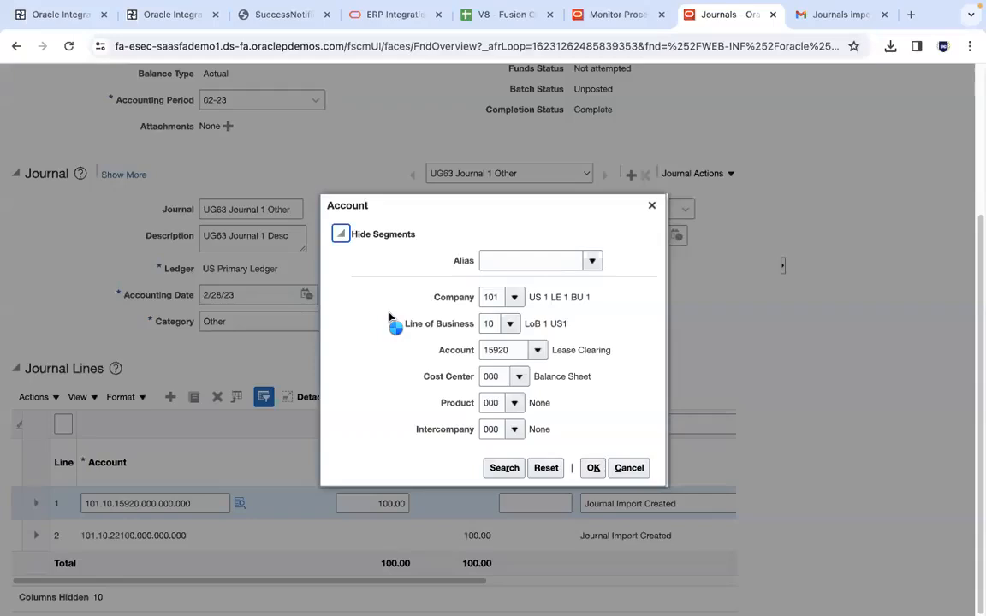
left_click(518, 349)
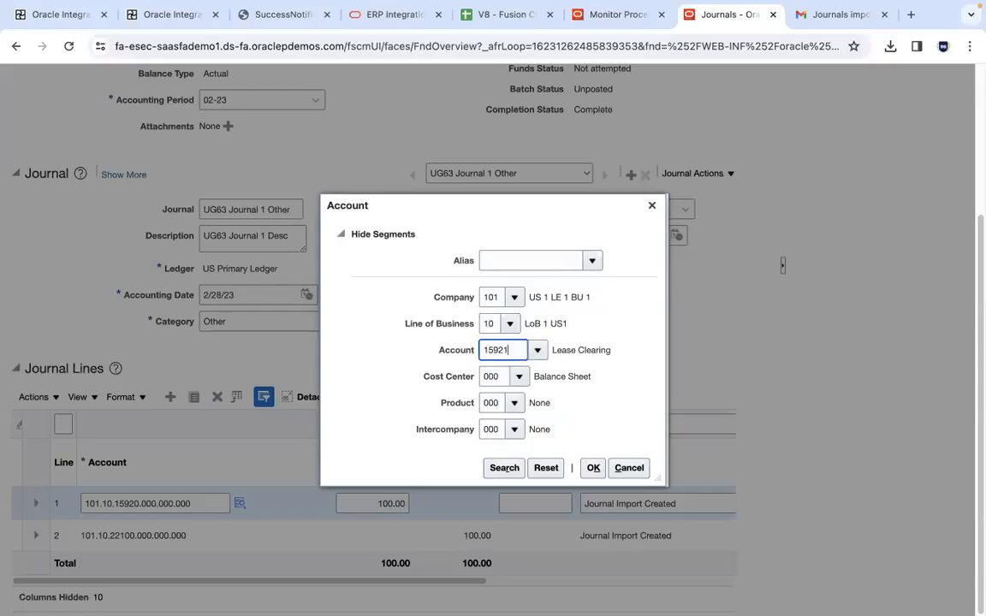
In Visual Studio Code, replace every occurrence of 4001 with 4002 in JournalCreationRequestPayload.xml
mouse_move(355, 613)
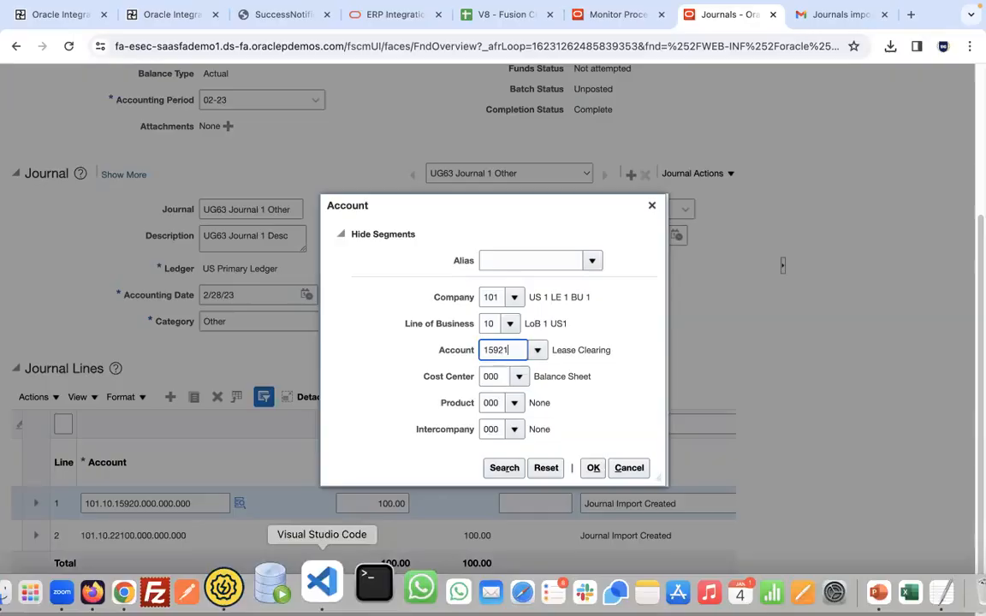
left_click(322, 584)
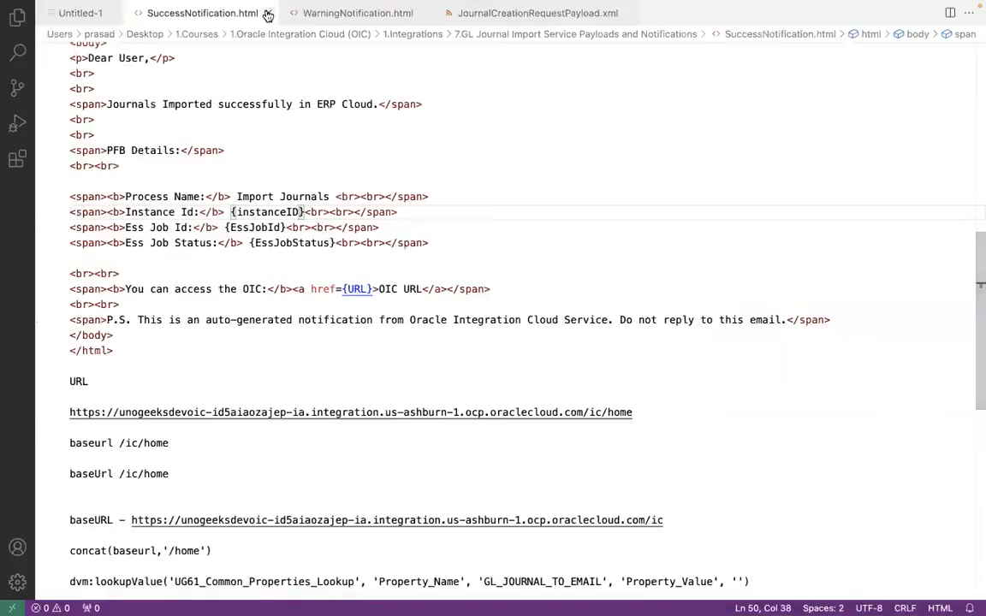
left_click(295, 13)
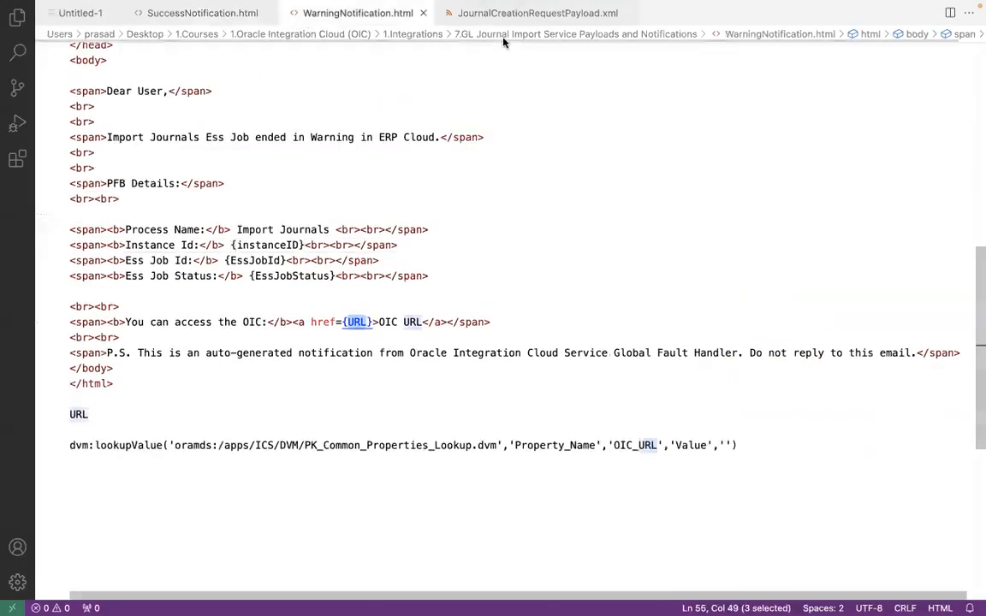
left_click(469, 15)
left_click(407, 162)
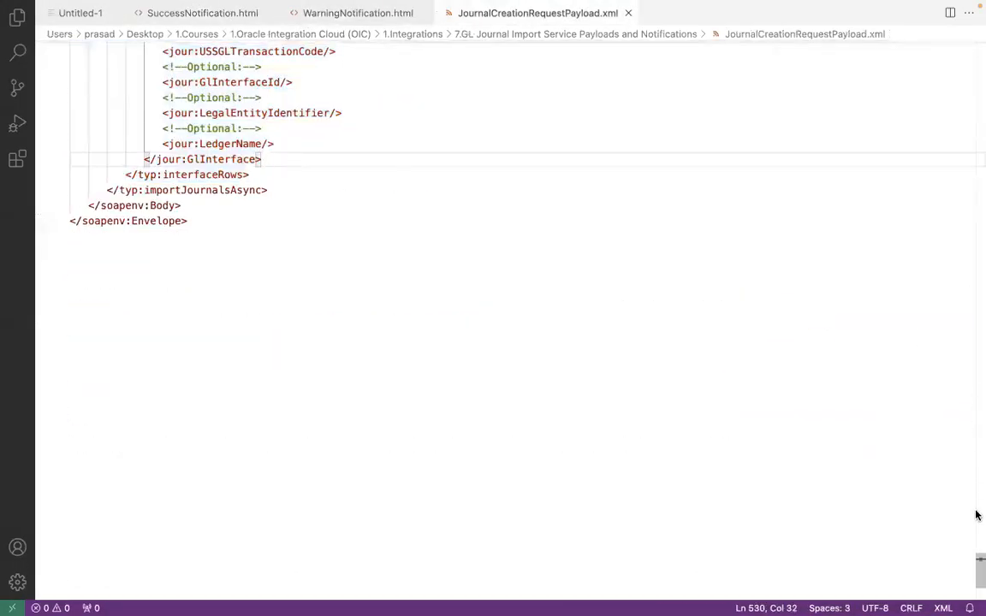
left_click_drag(980, 569, 978, 53)
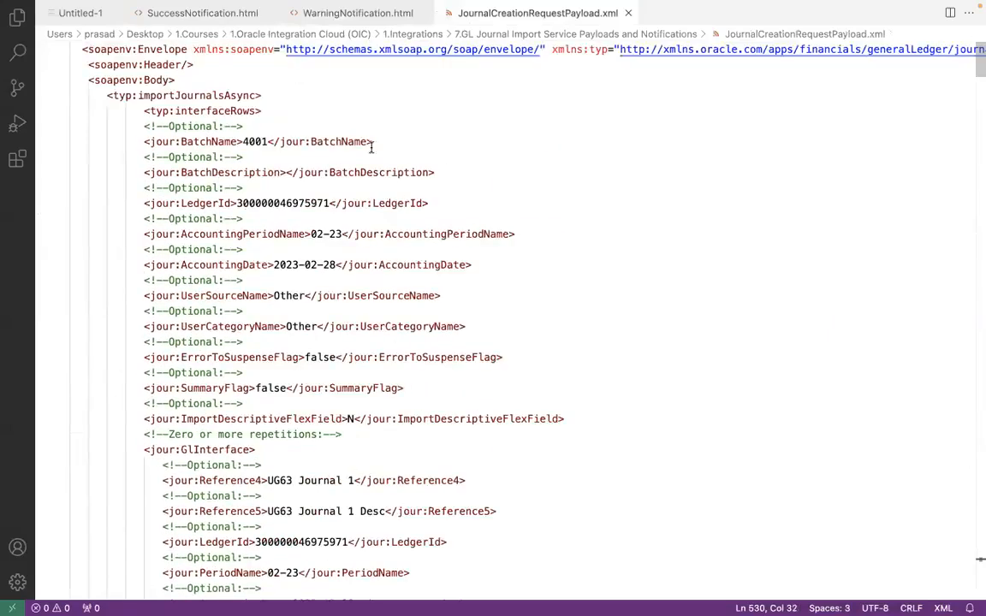
double_click(254, 141)
key("ctrl+f")
key("ctrl+h")
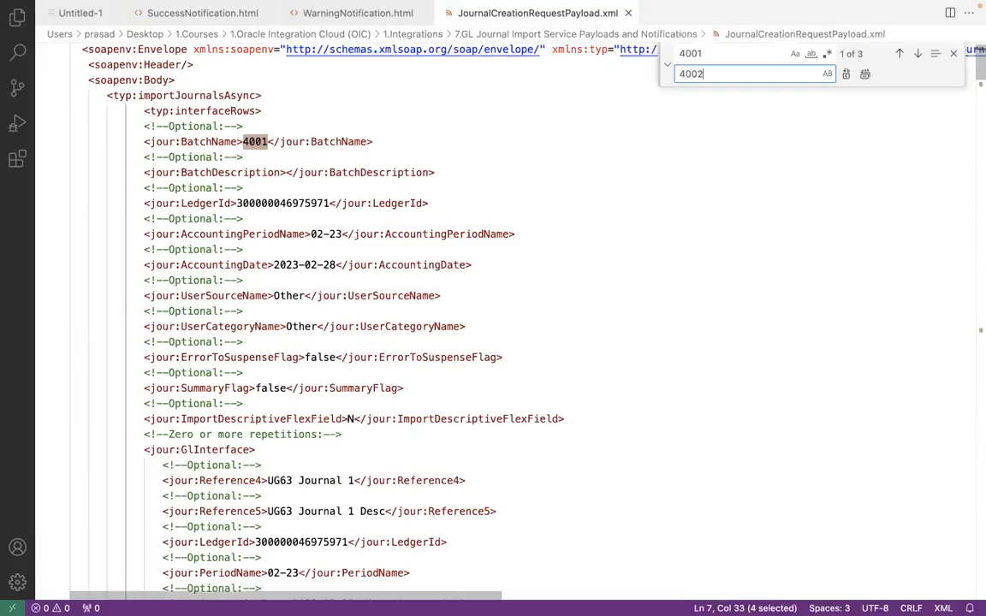
key("ctrl+alt+Return")
left_click(954, 53)
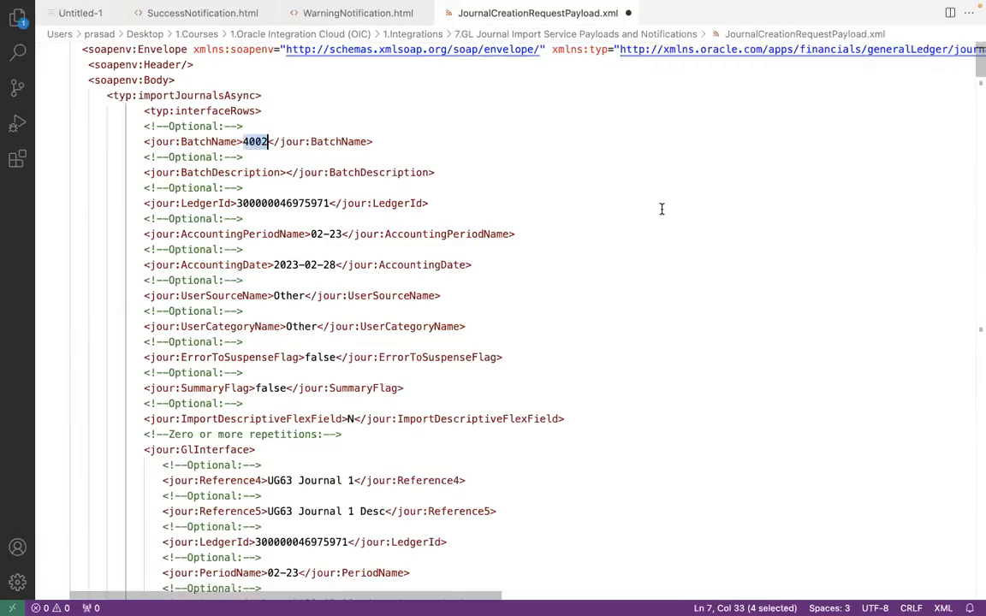
Set Segment3 of the payload's first journal line to 15921 and save the file
left_click_drag(979, 72, 978, 108)
double_click(272, 230)
type("15921")
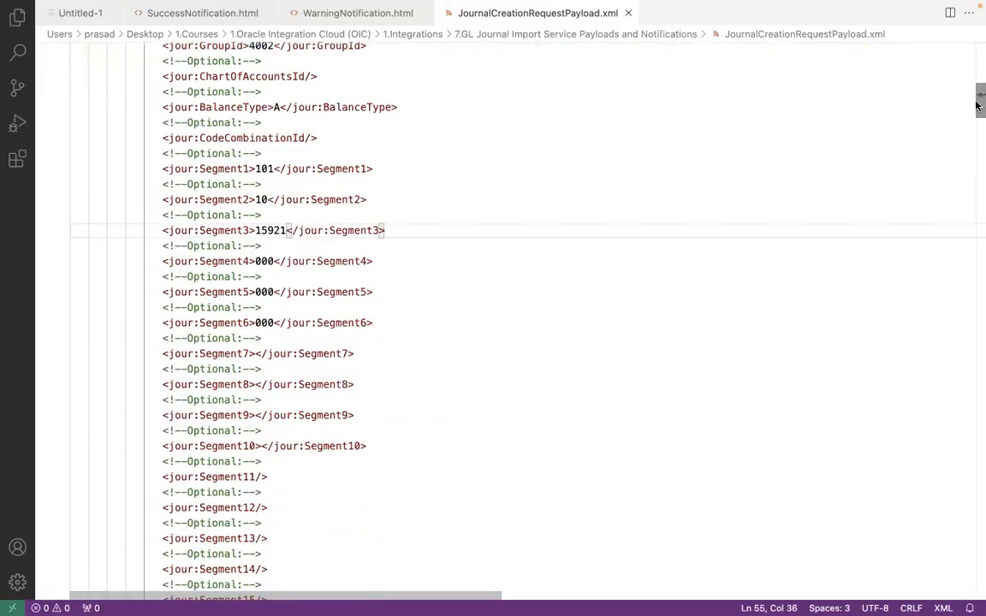
Select and copy the payload's entire interfaceRows element, from its opening tag to its closing tag
left_click_drag(980, 97, 964, 38)
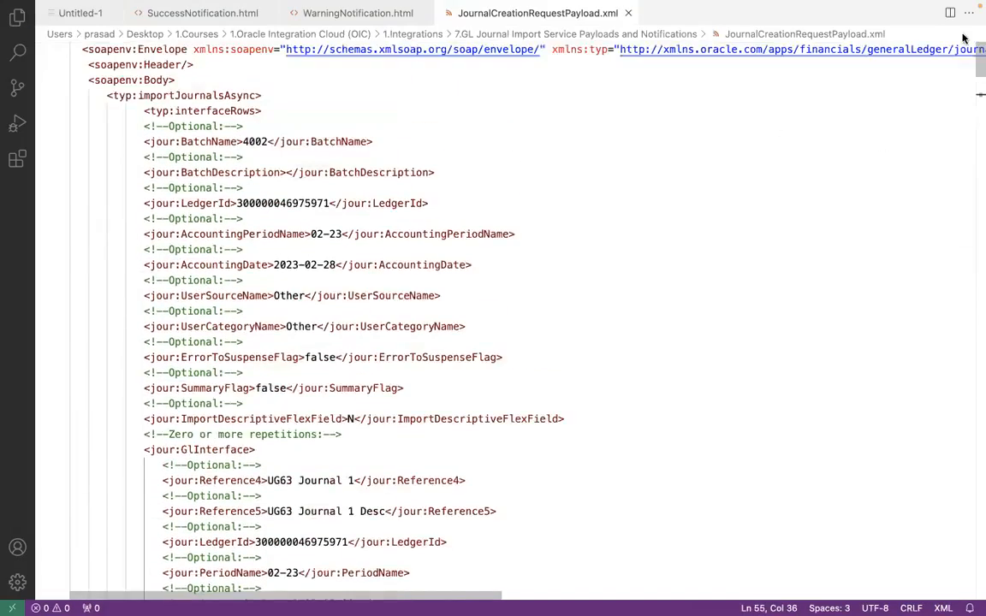
left_click(73, 109)
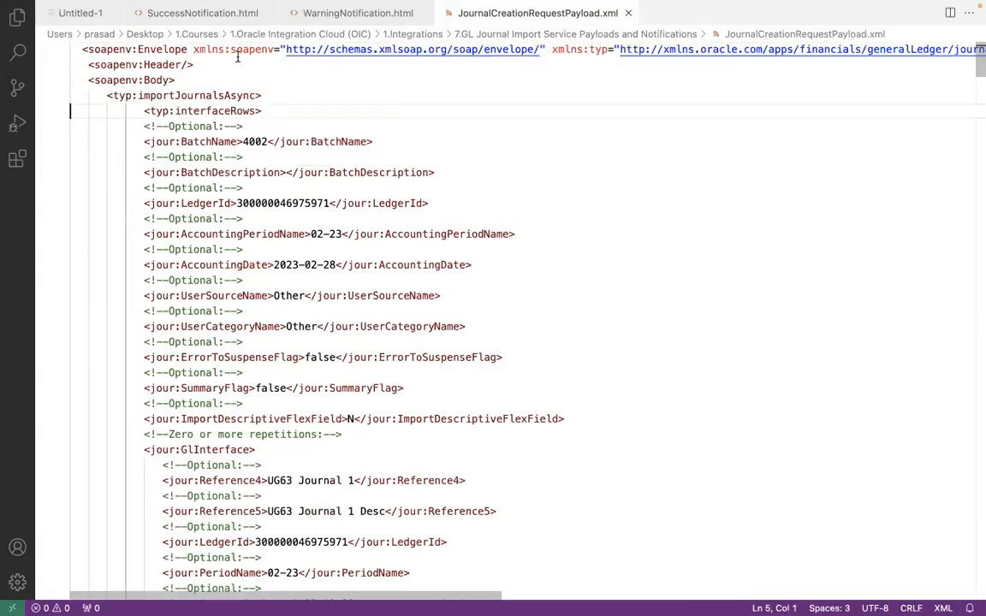
left_click_drag(978, 68, 964, 568)
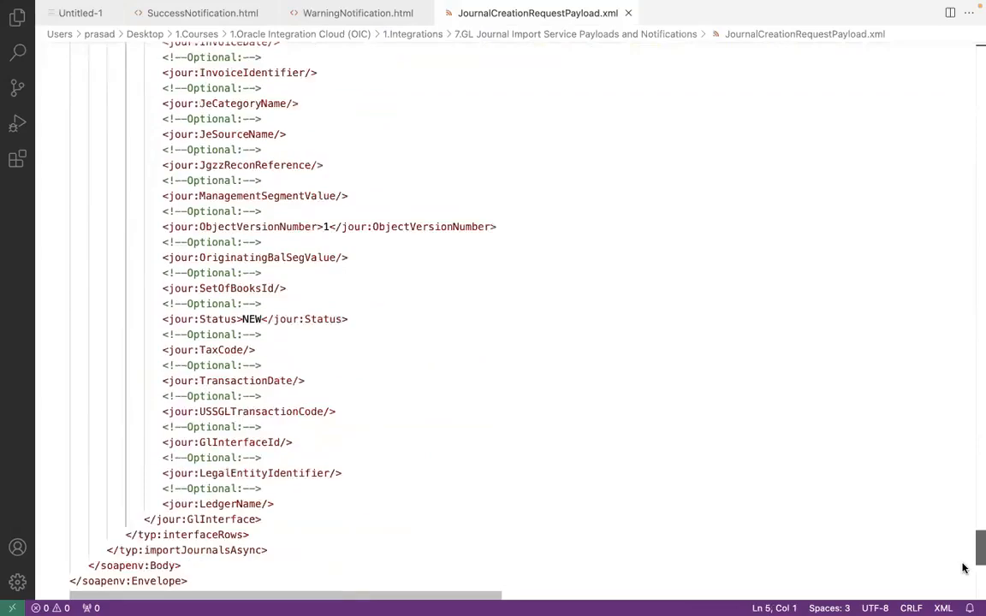
scroll(962, 569, "down", 5)
left_click(257, 188, "shift")
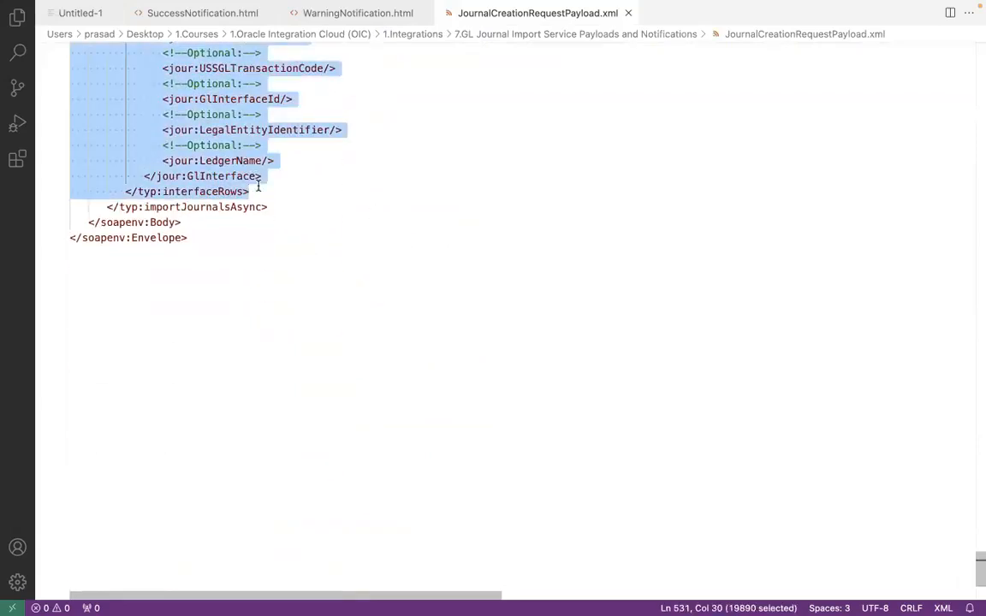
Switch to SoapUI and replace the interfaceRows element in Request 1 with the copied 4002 payload
key("super+Tab")
key("super+Tab")
key("super+Tab")
key("super+Tab")
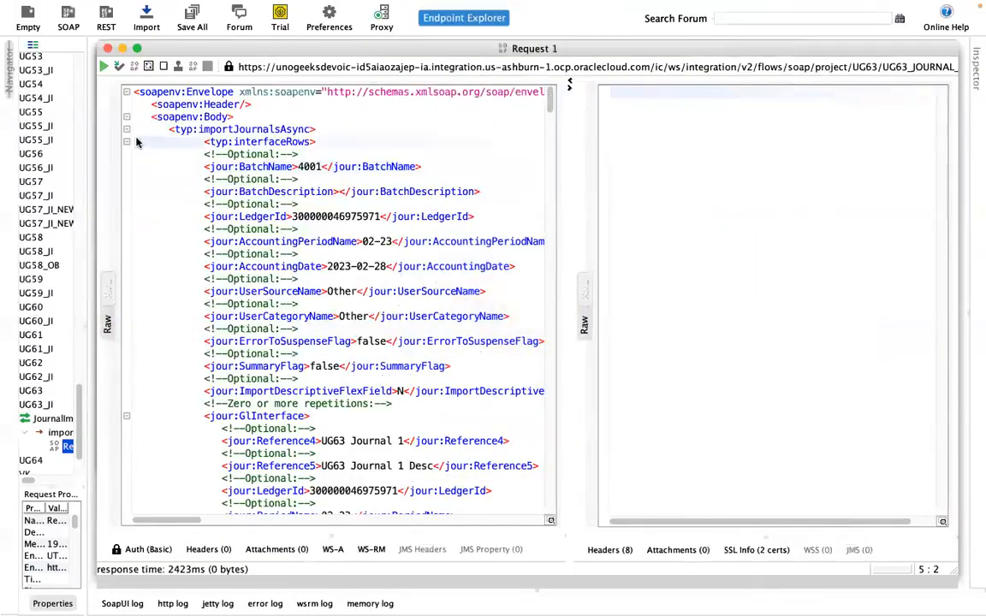
left_click_drag(550, 95, 544, 542)
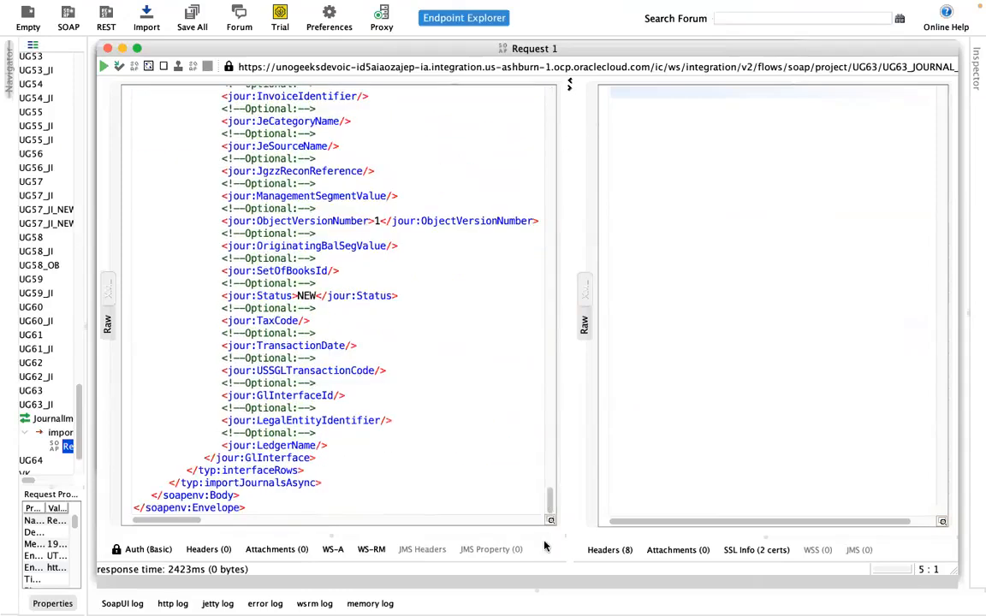
left_click(335, 469, "shift")
key("BackSpace")
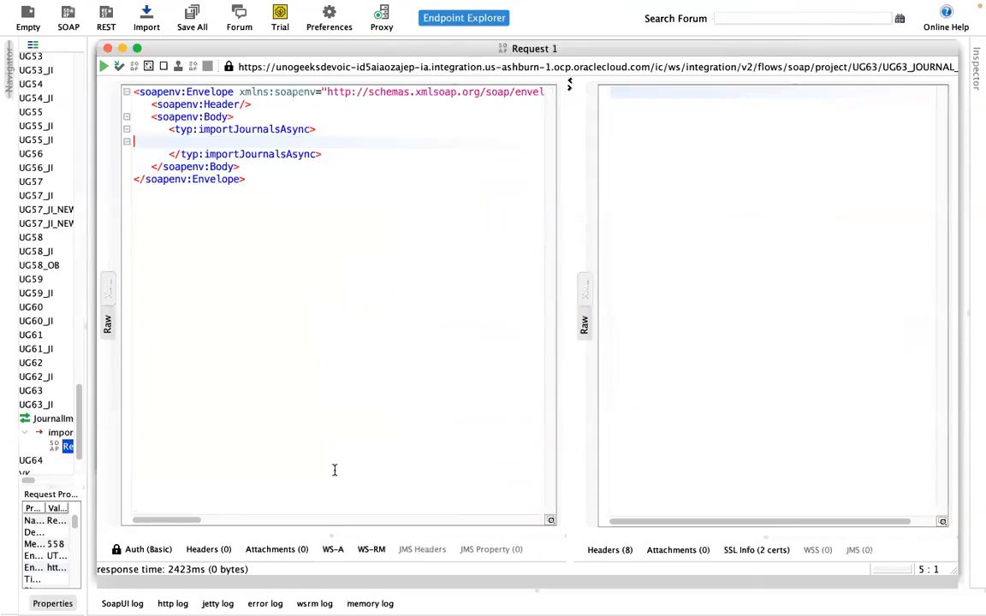
key("super+v")
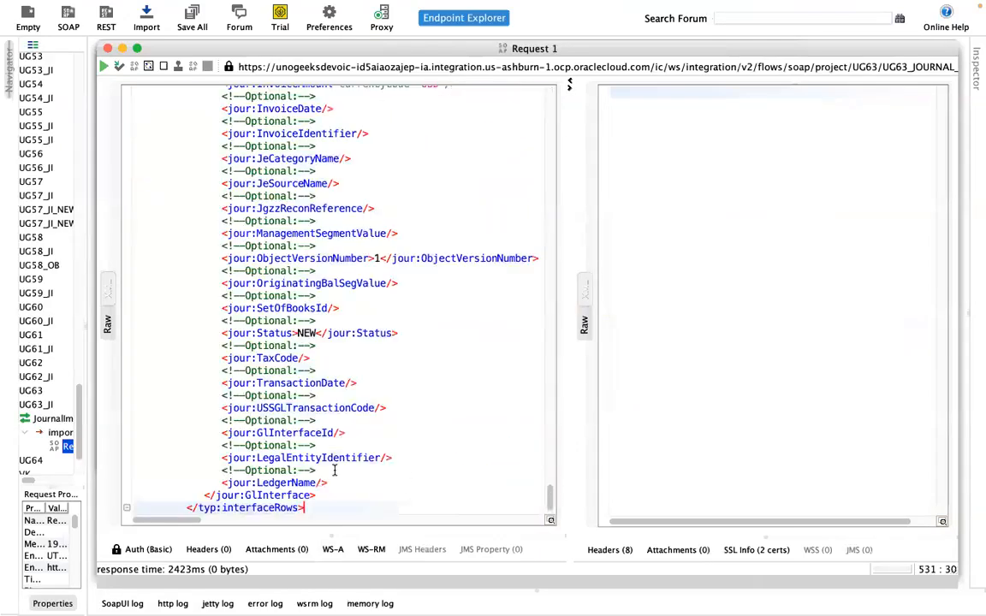
Submit Request 1 and switch to Firefox to view the UG63 integration instances
left_click(104, 66)
left_click(126, 583)
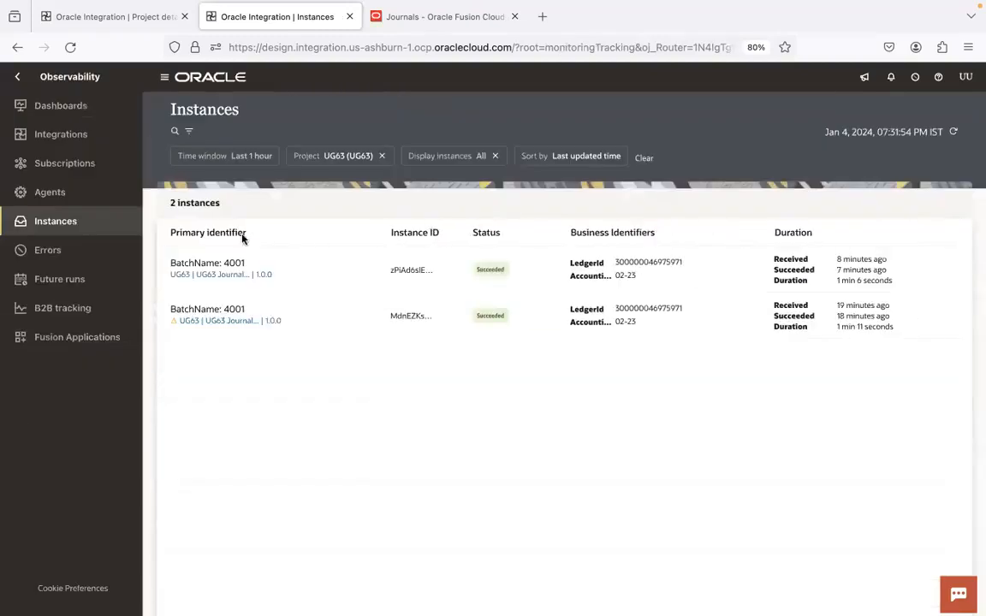
Refresh the UG63 instances list and open the batch 4002 instance's flow
left_click(954, 134)
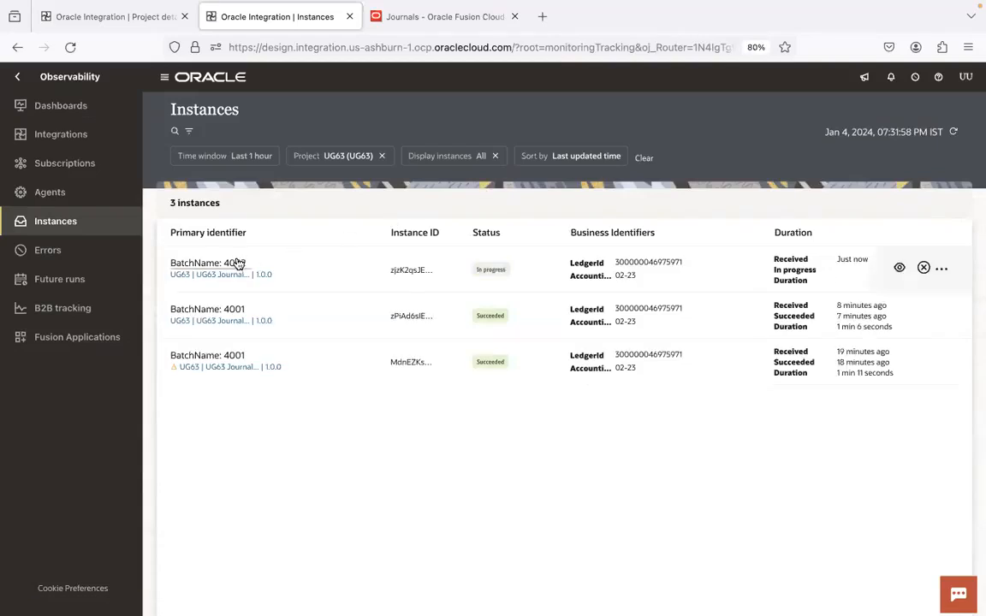
left_click(216, 267)
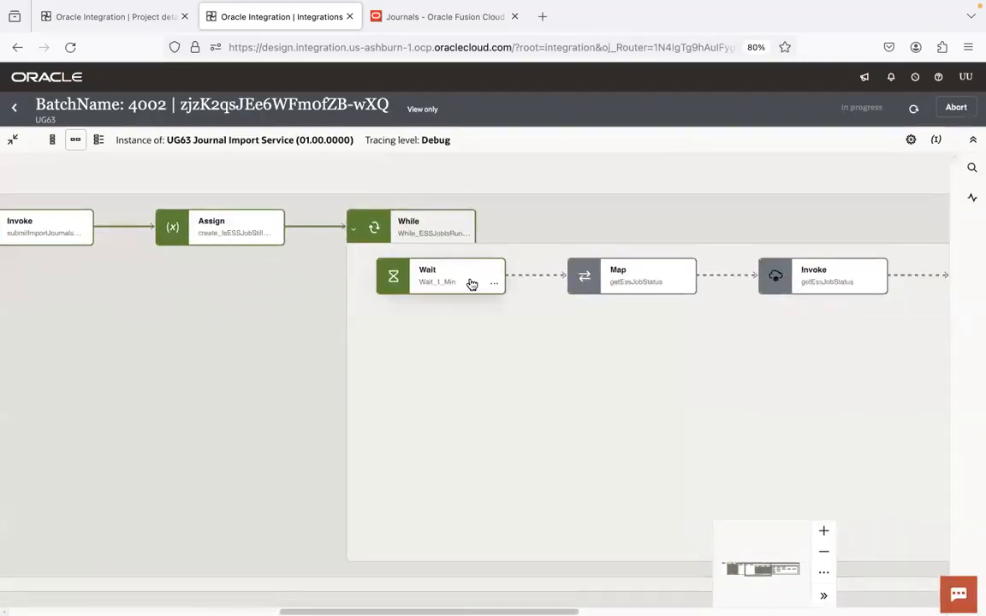
Switch to Chrome and refresh the Fusion scheduled processes to check the latest Import Journals jobs' status
key("super+Tab")
key("super+Tab")
key("super+Tab")
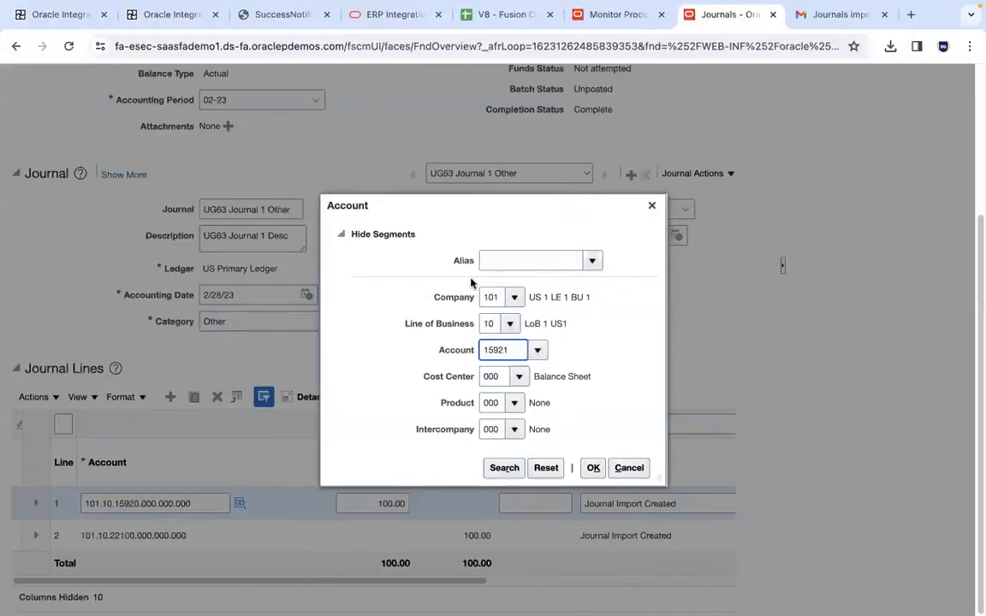
left_click(641, 20)
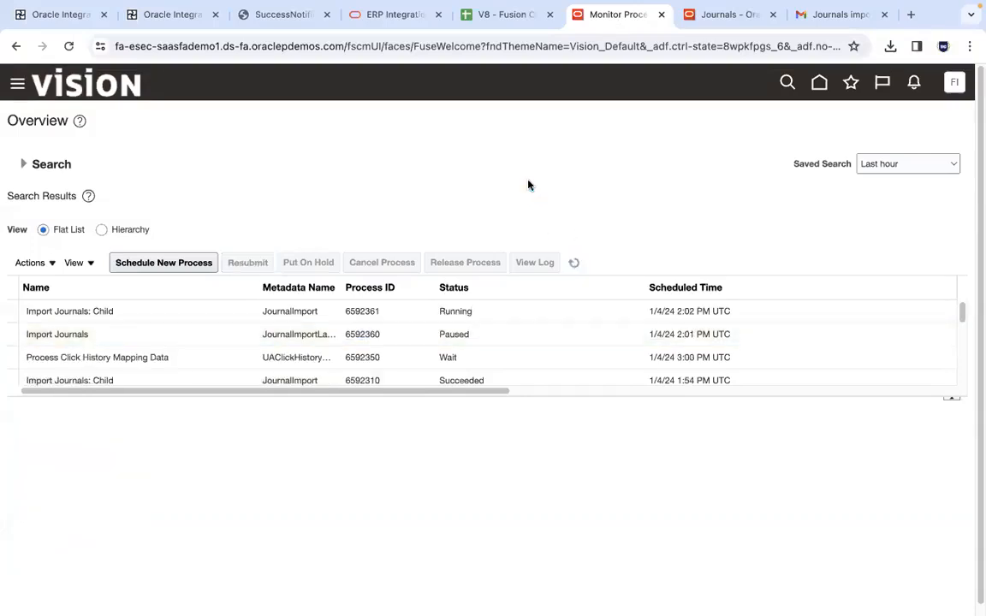
left_click(574, 262)
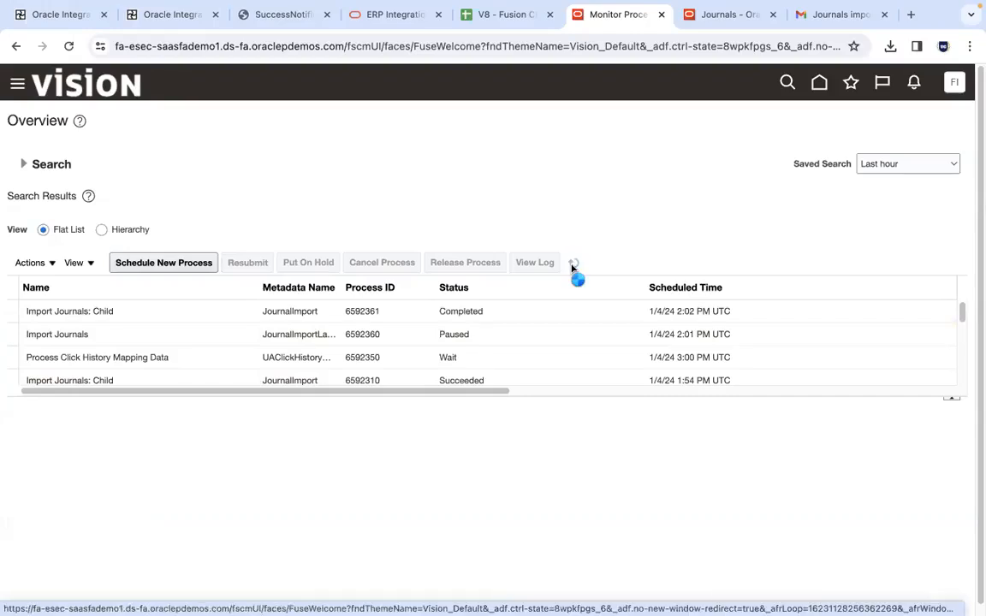
left_click(244, 312)
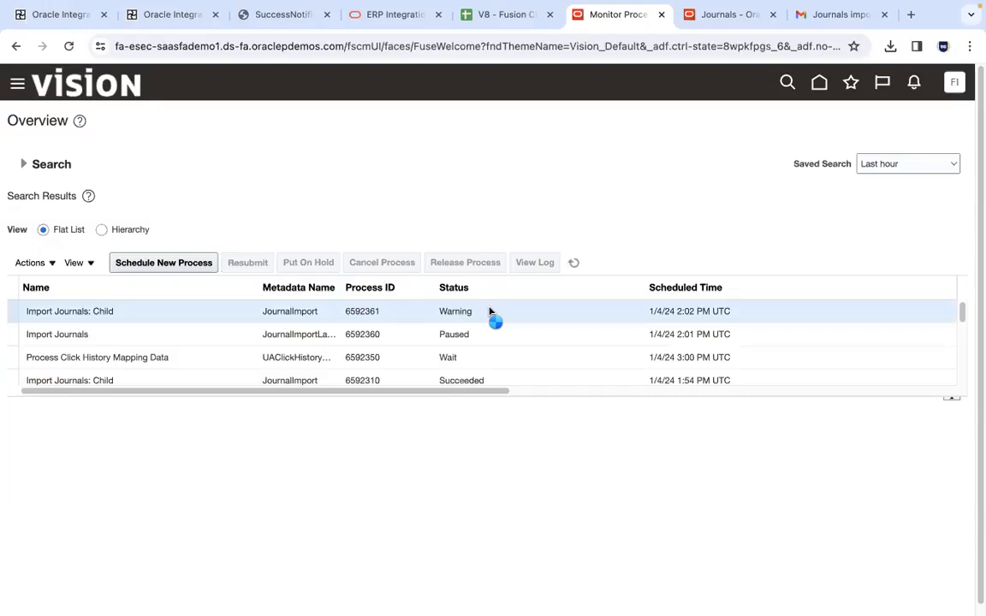
left_click(574, 264)
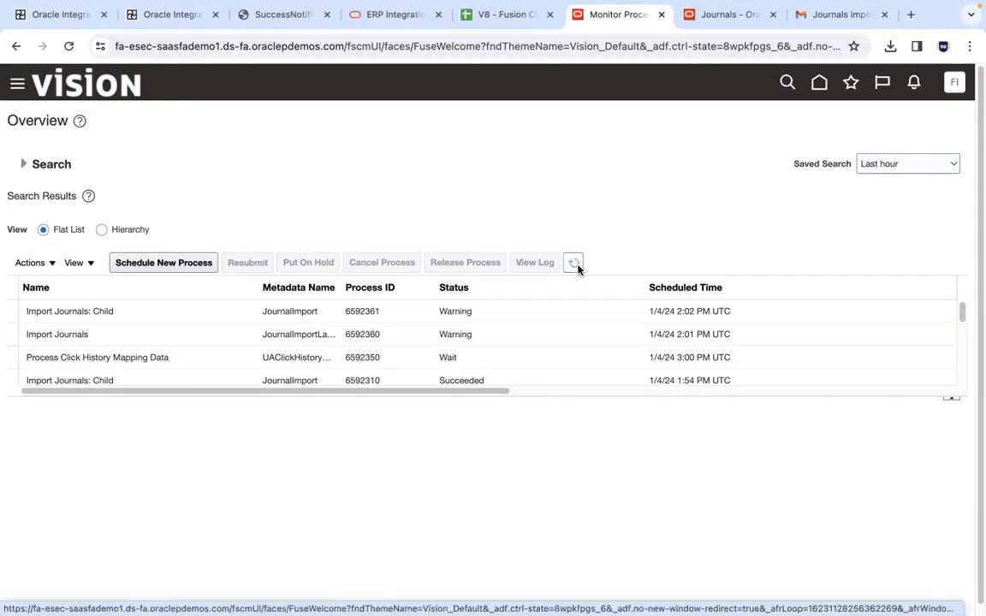
Open output file 6592361.txt from the latest Import Journals: Child process, close report 6592310.txt and enlarge the new report's window
left_click(326, 319)
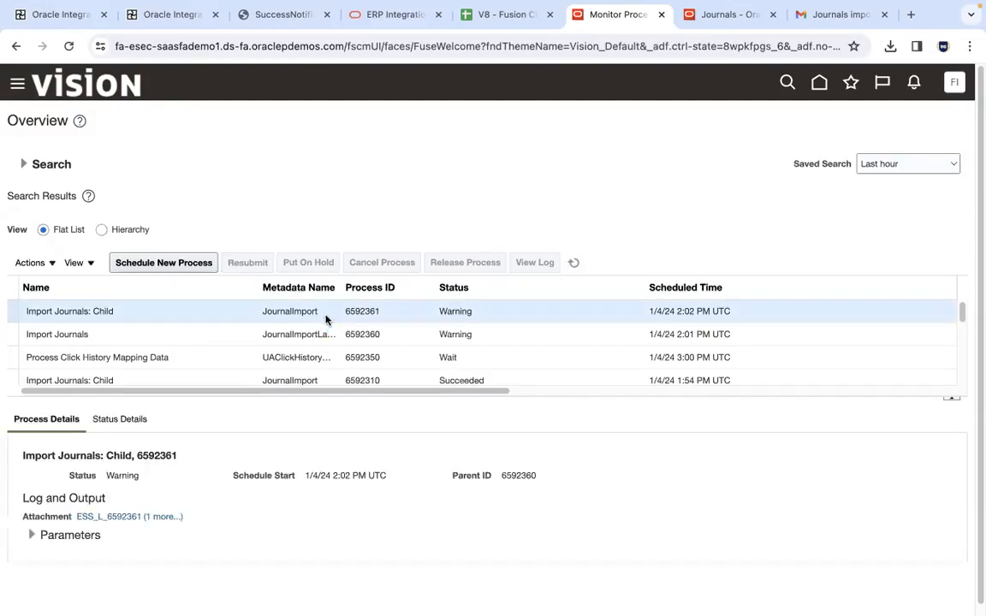
left_click(170, 518)
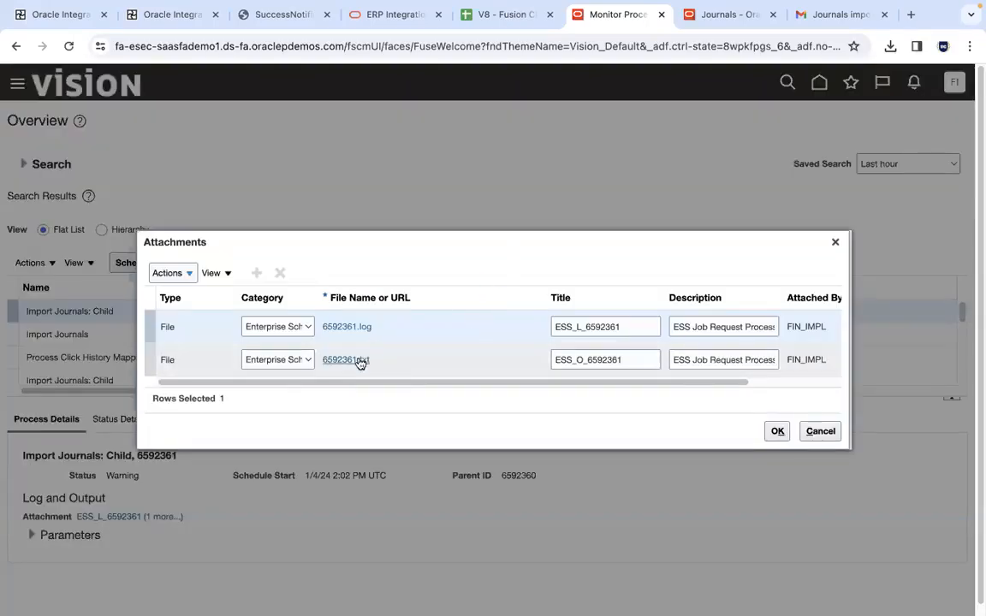
left_click(357, 360)
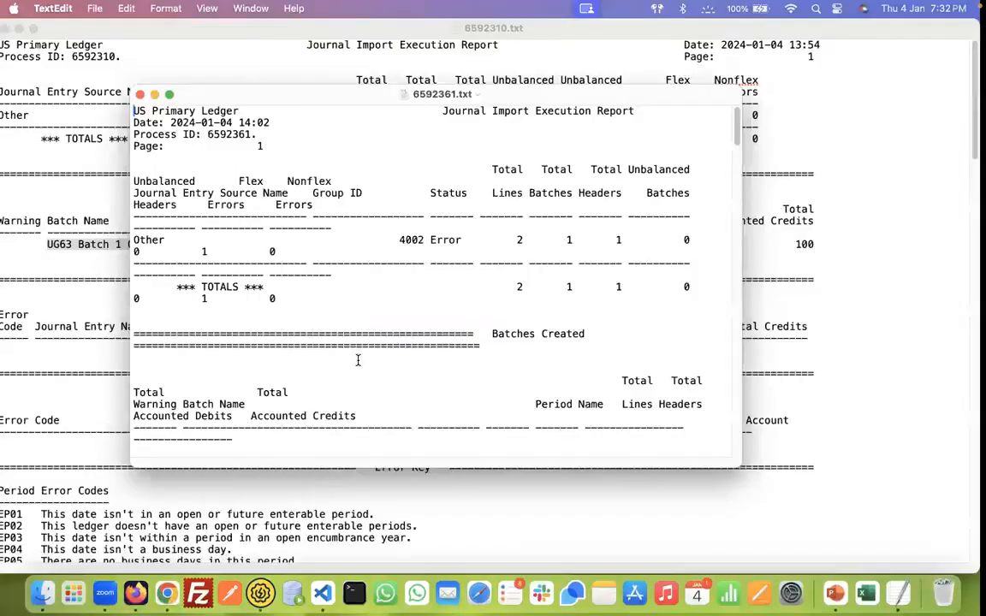
left_click(6, 30)
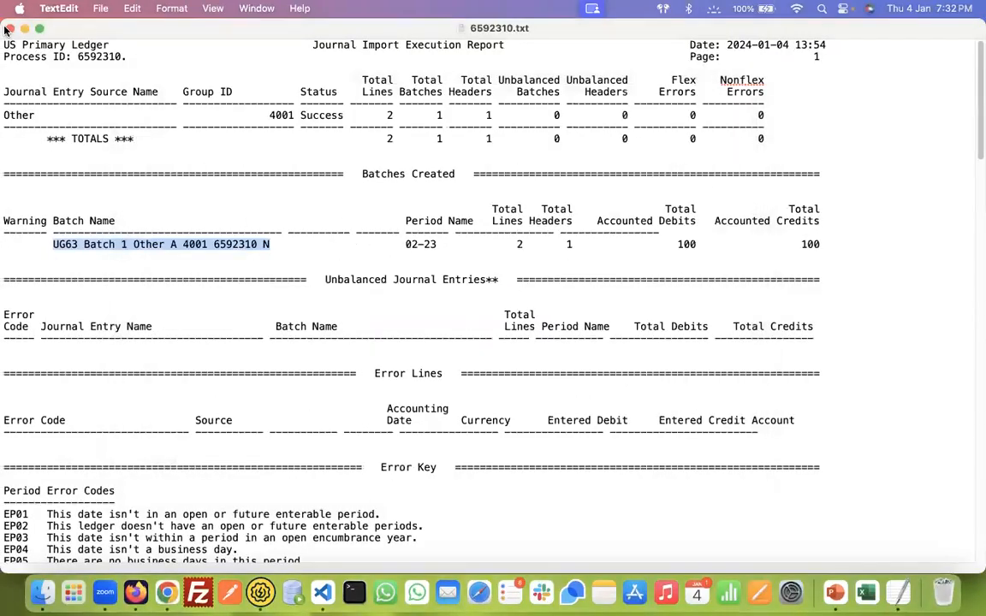
left_click(7, 29)
double_click(306, 99)
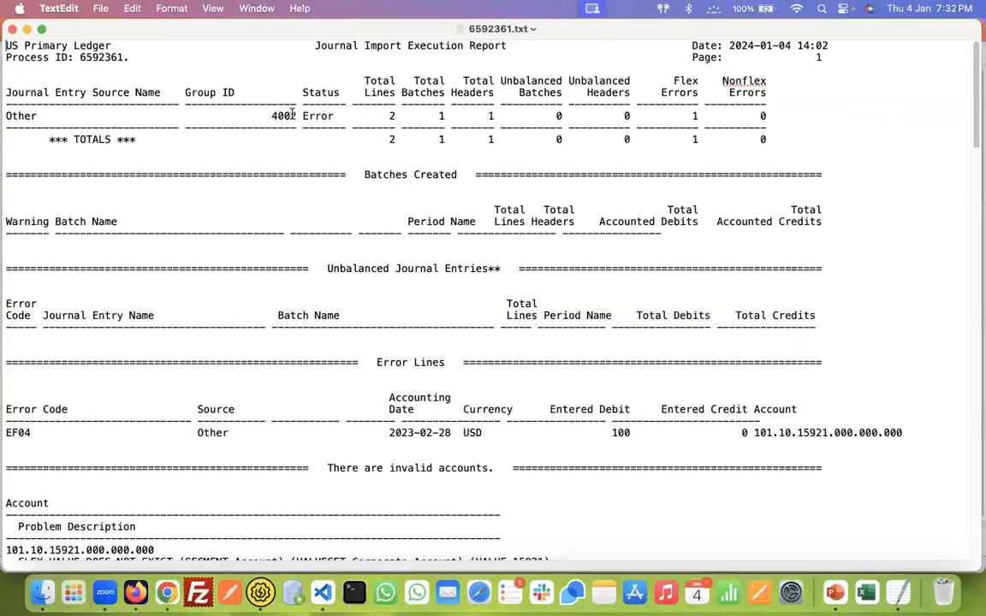
Examine the execution report's group ID 4002, its status, the created batches, and the invalid account's problem description
double_click(281, 115)
double_click(317, 115)
left_click(415, 173)
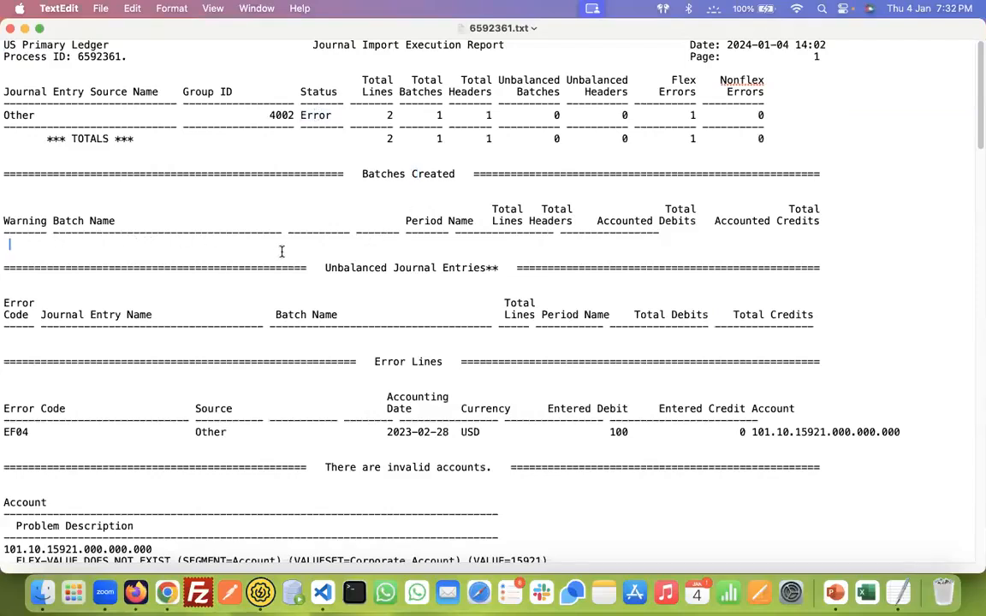
left_click_drag(978, 125, 977, 206)
scroll(276, 158, "down", 2)
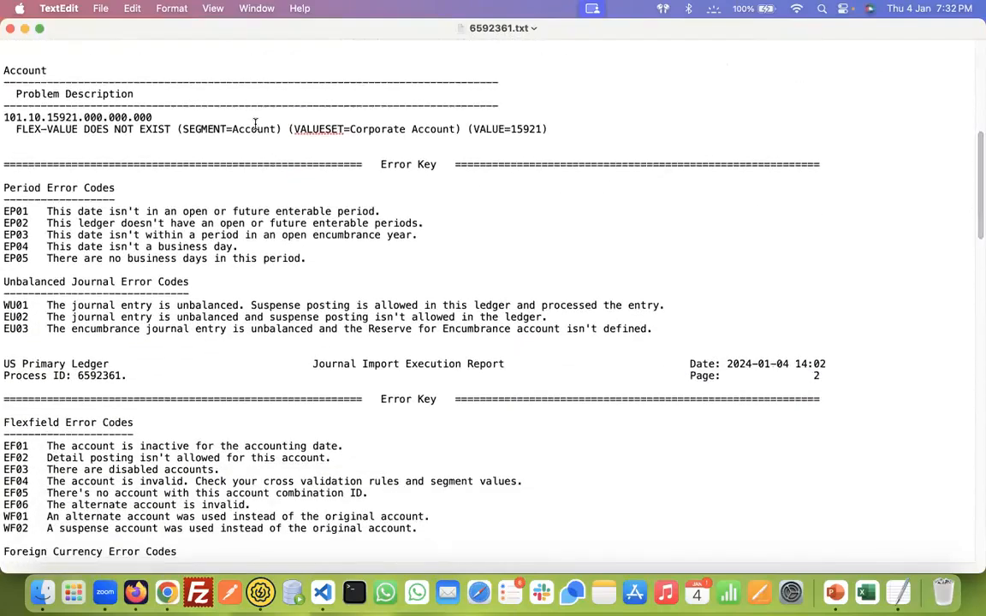
double_click(255, 122)
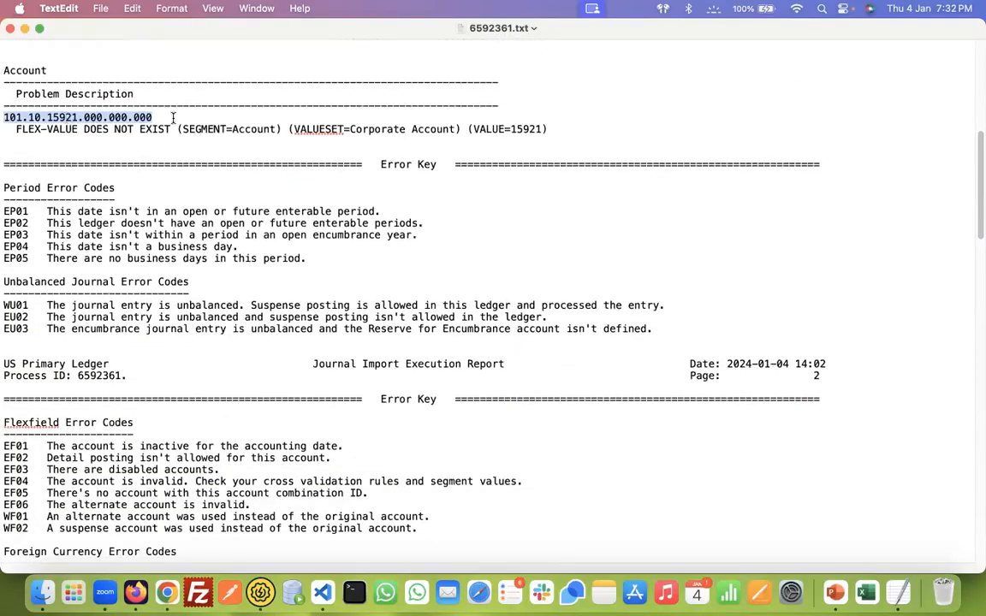
double_click(254, 129)
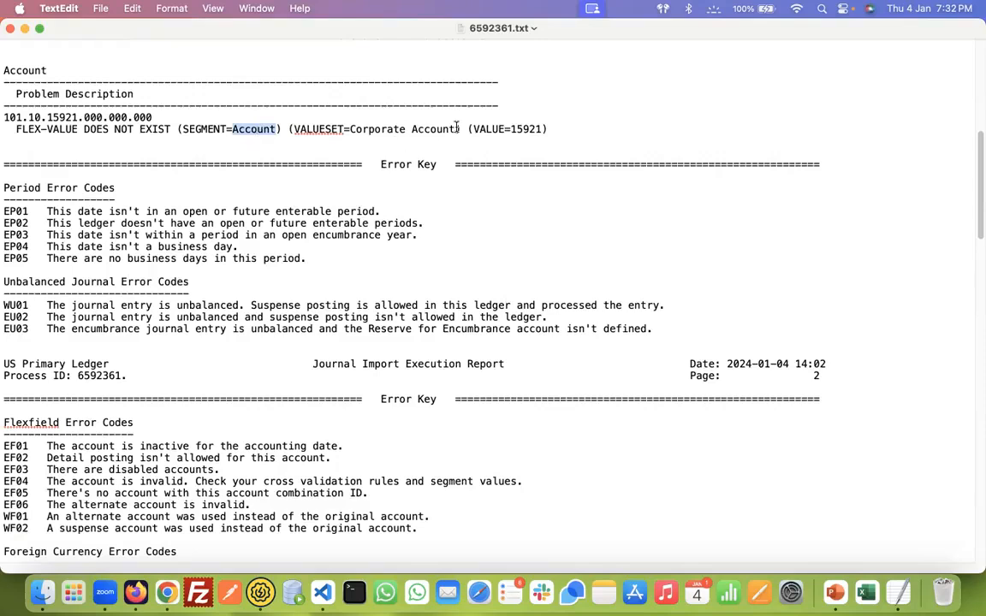
double_click(528, 129)
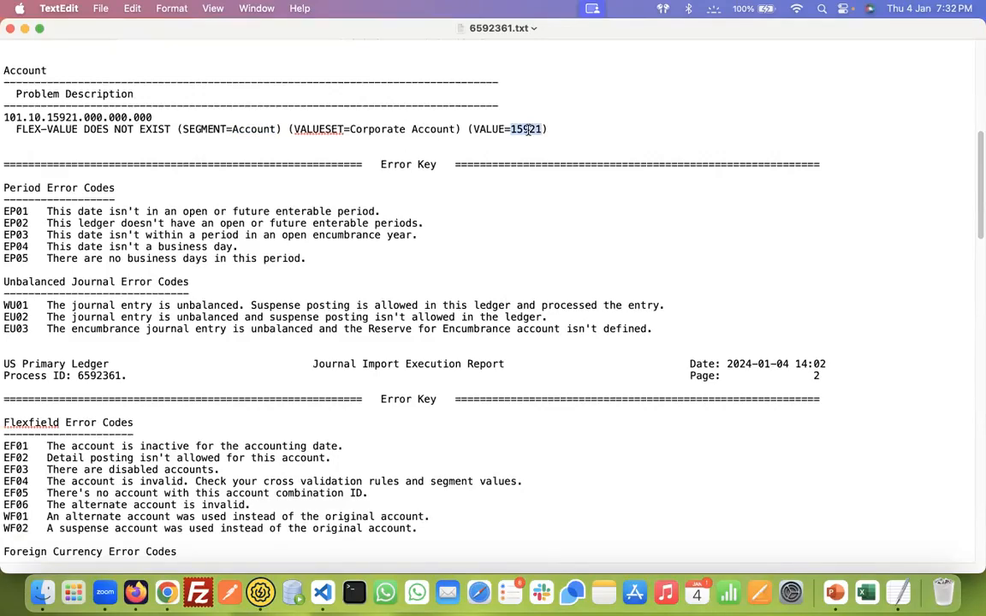
Switch to Firefox, refresh the batch 4002 instance and trace its executed path through the While loop to the notification actions
left_click(135, 590)
left_click(914, 107)
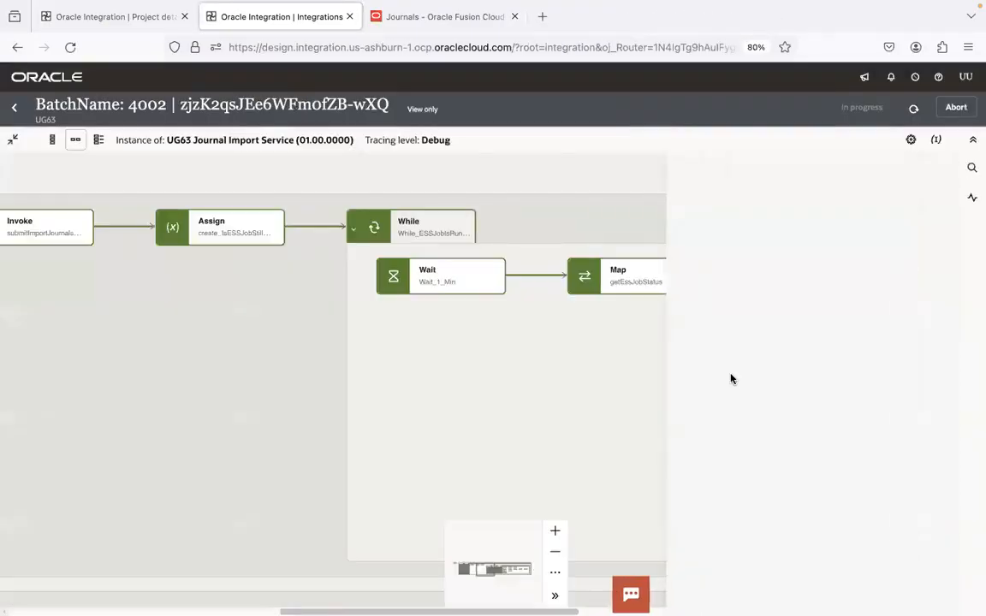
left_click(562, 434)
left_click_drag(759, 420, 130, 397)
left_click_drag(636, 436, 424, 401)
left_click_drag(567, 411, 423, 398)
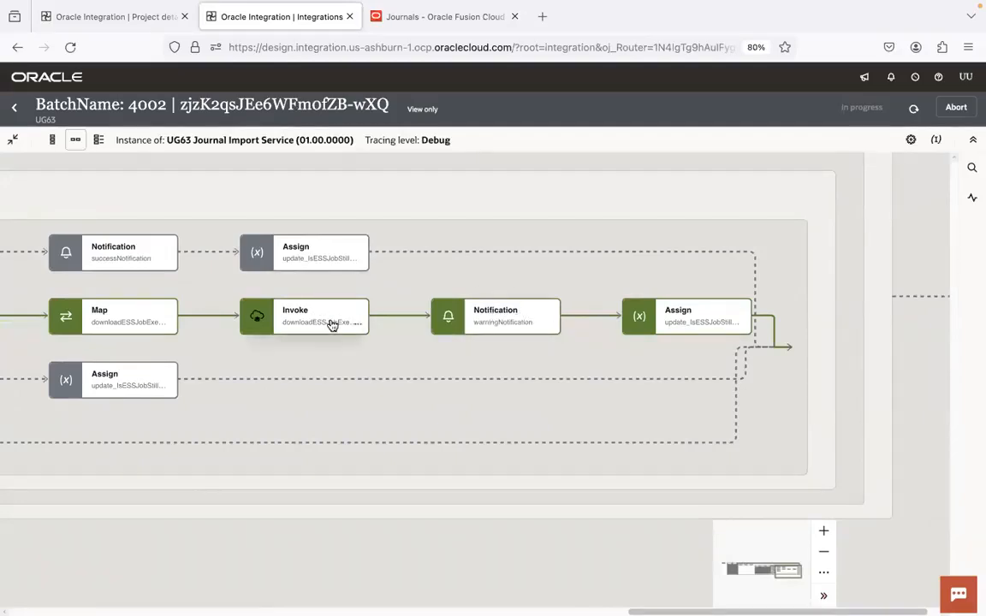
Switch to Gmail in Chrome, open the warning email for batch 4002 and review its subject and job details
key("super+Tab")
key("super+Tab")
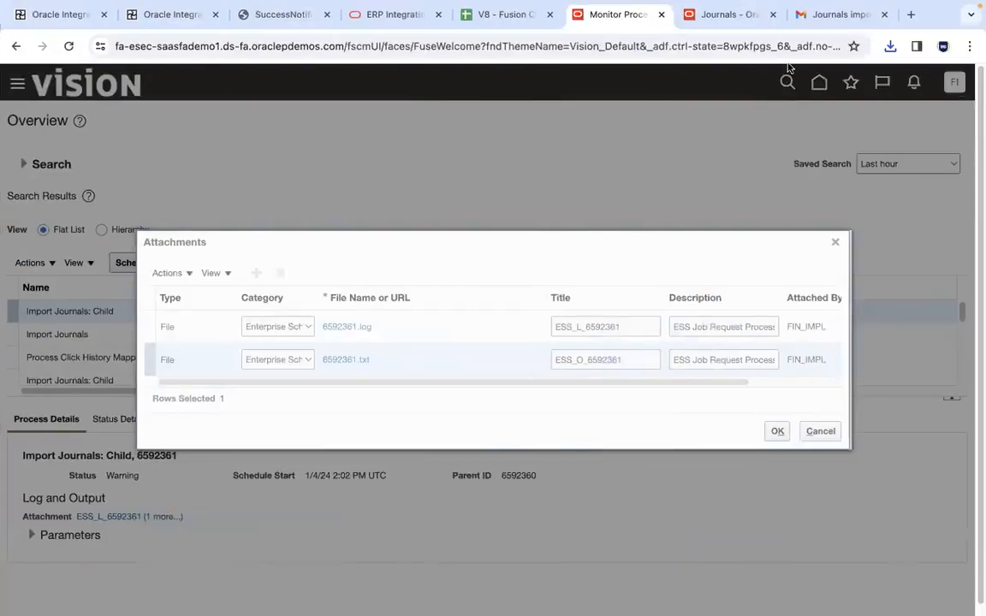
left_click(819, 19)
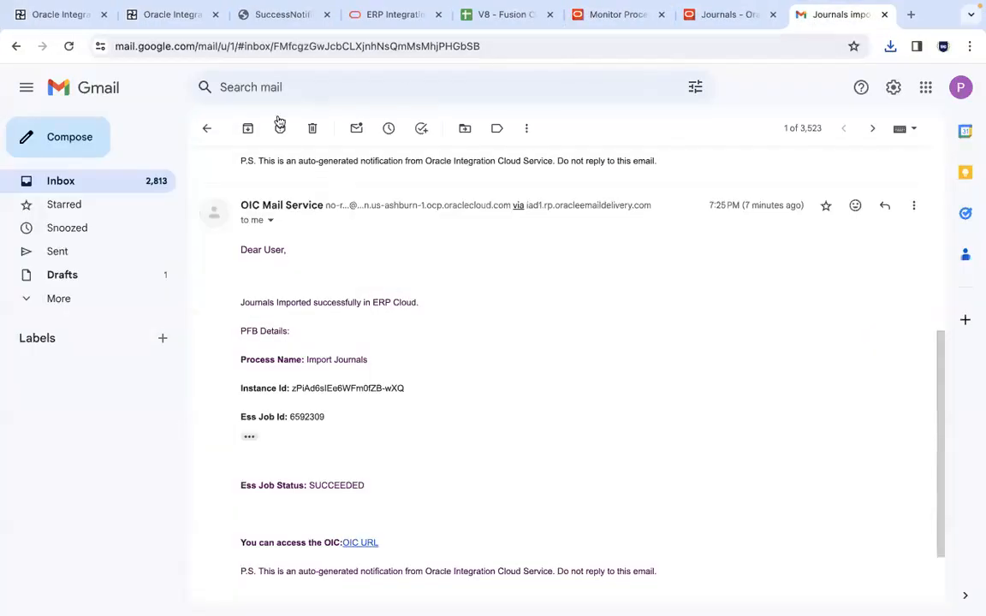
left_click(206, 127)
left_click(523, 207)
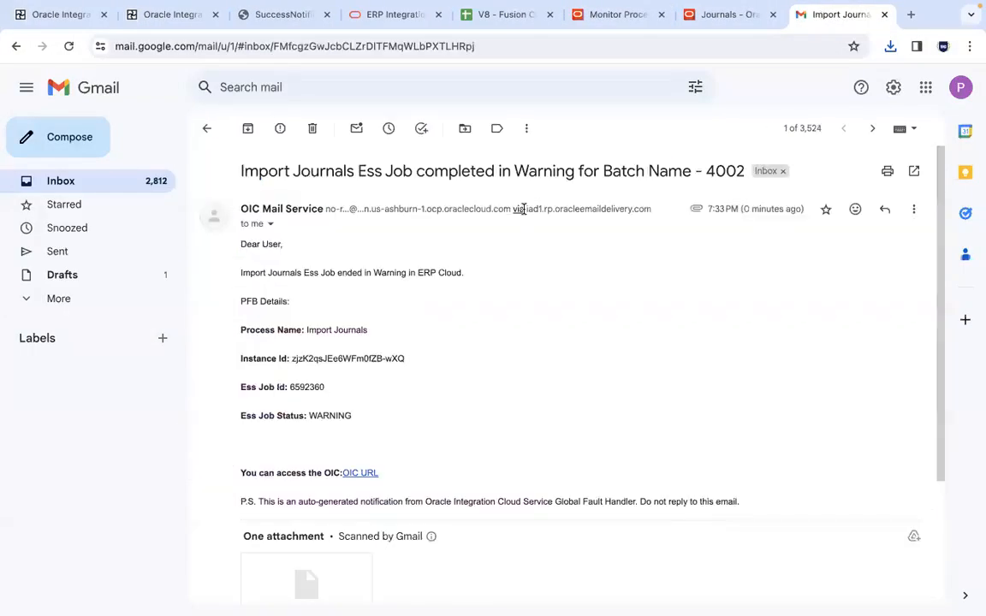
double_click(728, 171)
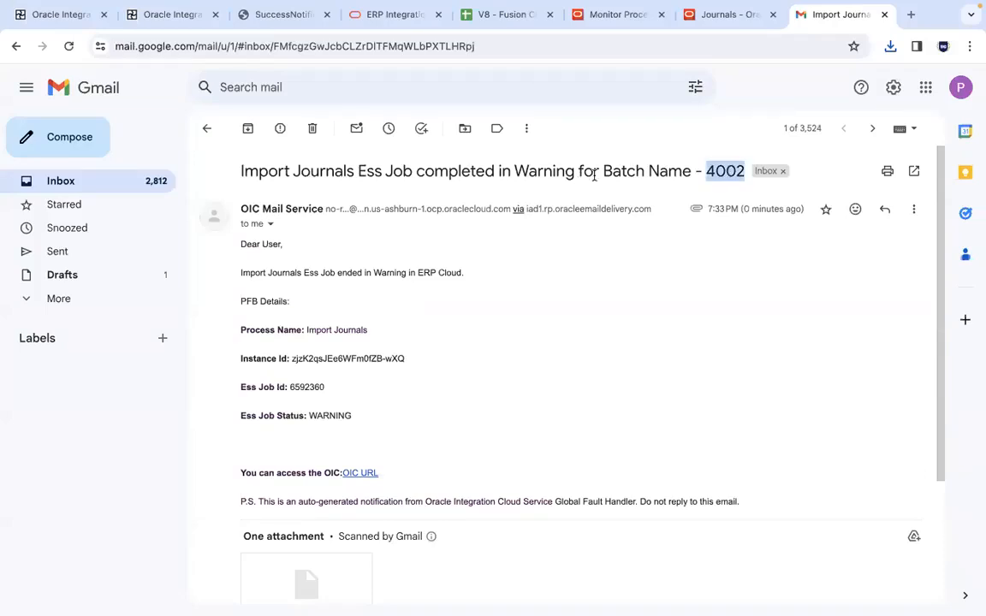
left_click(629, 171)
left_click_drag(430, 425, 235, 261)
left_click(236, 261)
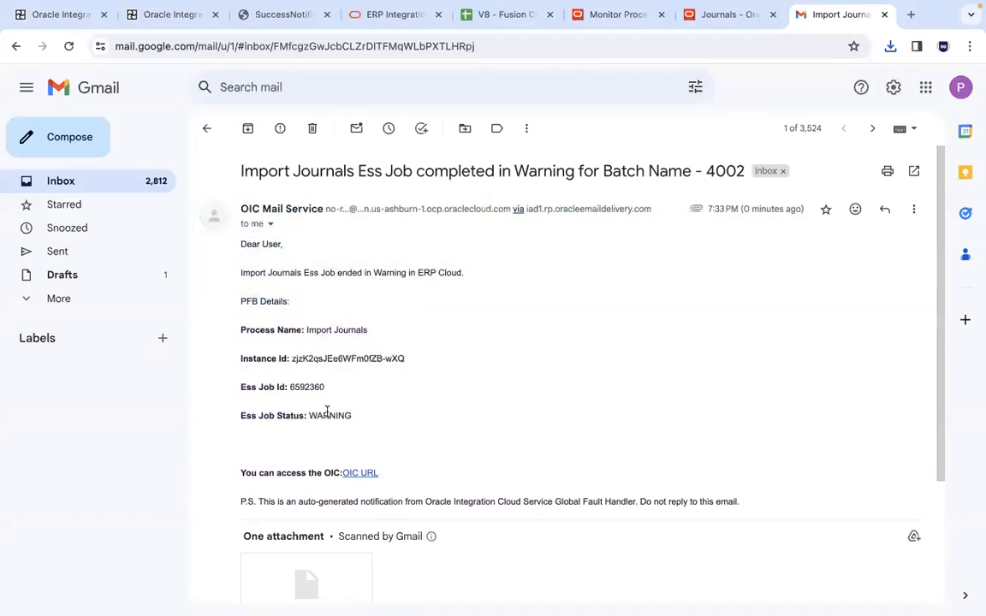
Download the warning email's attachment and show the downloaded file in the Downloads folder
scroll(942, 326, "down", 2)
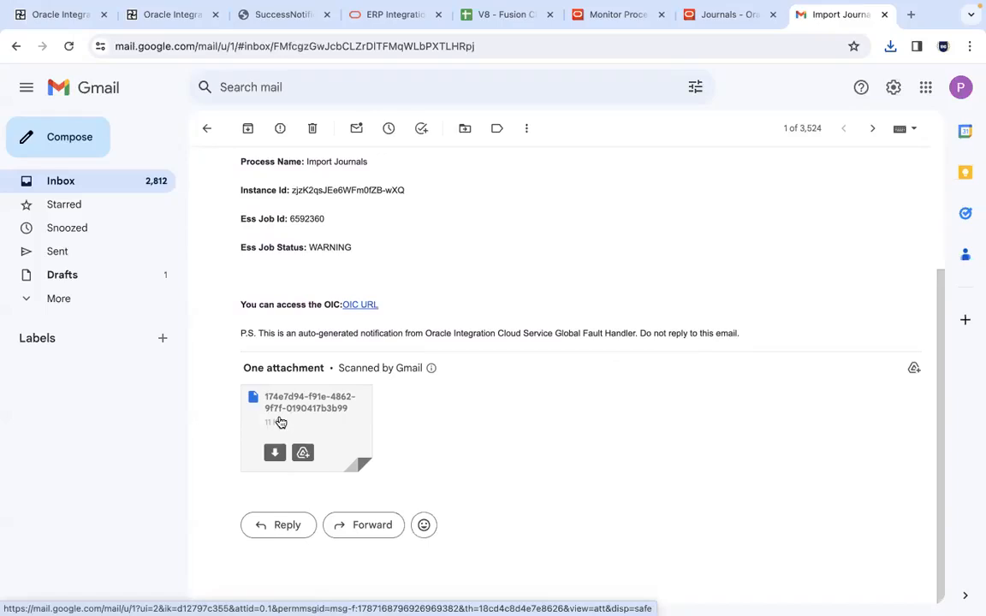
left_click(274, 457)
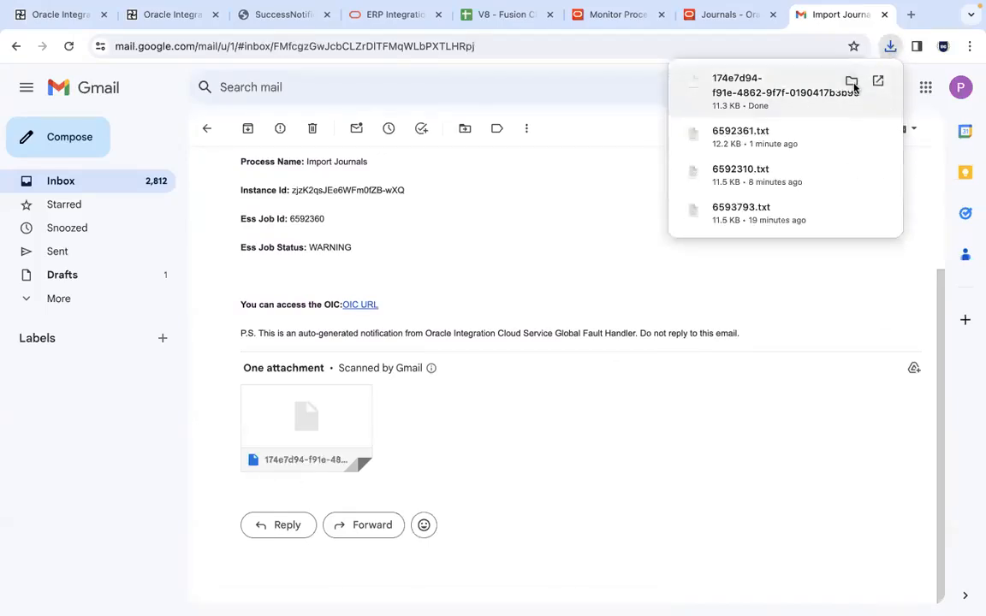
left_click(851, 82)
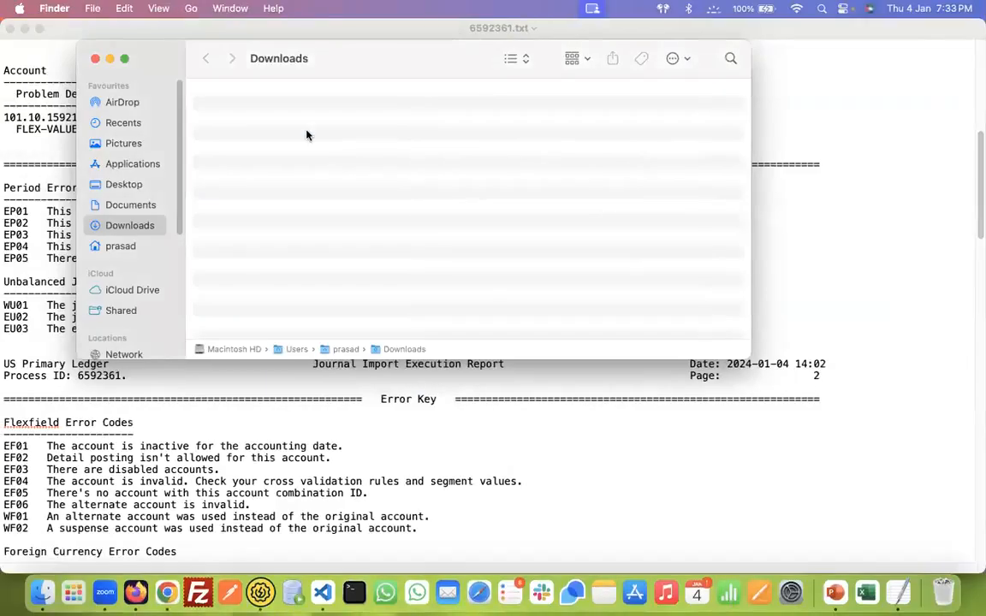
Rename the downloaded attachment by appending the .zip extension to its file name
left_click(270, 109)
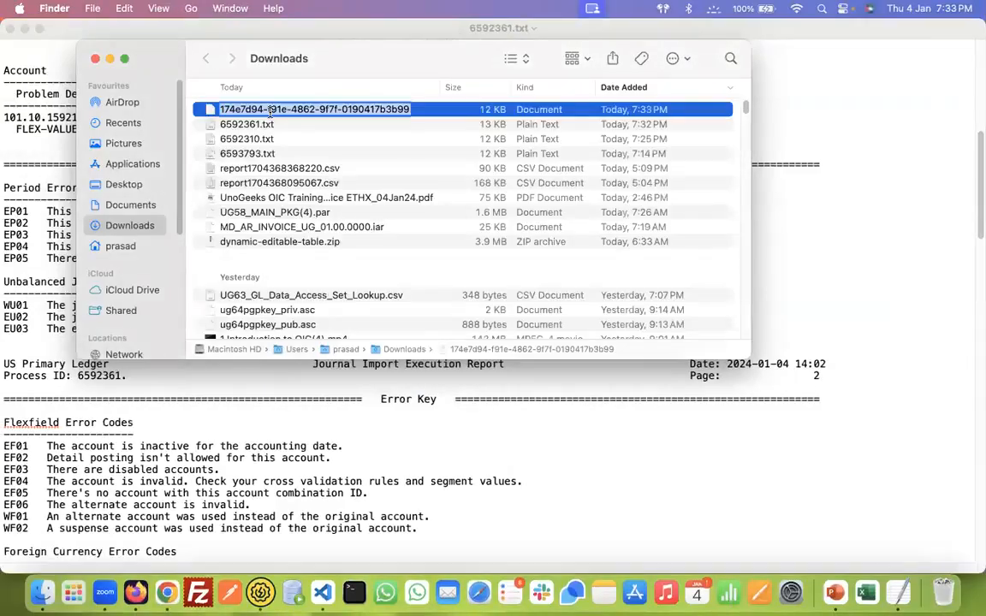
key("Right")
type(".zip")
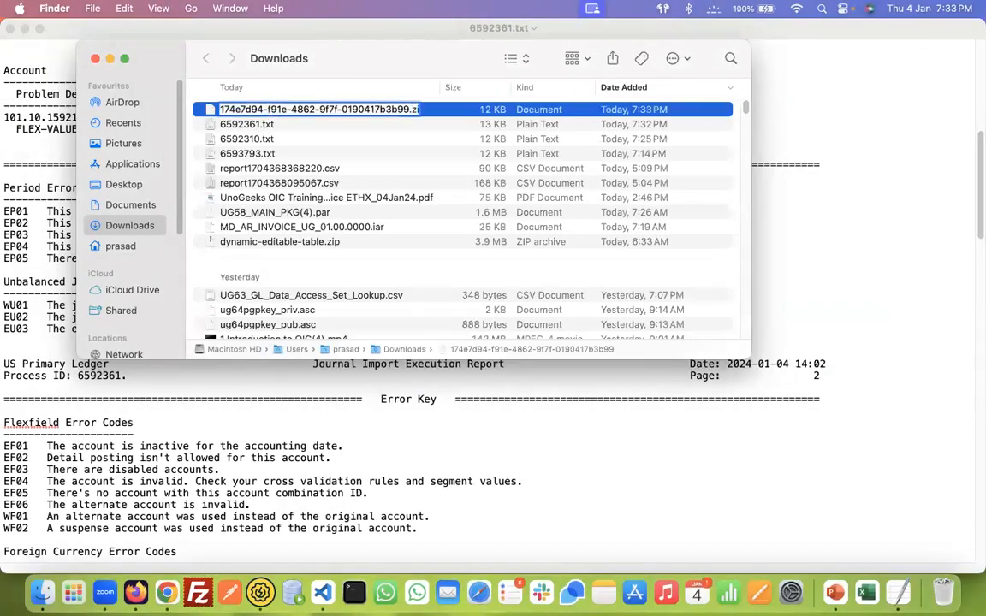
key("Return")
left_click(536, 272)
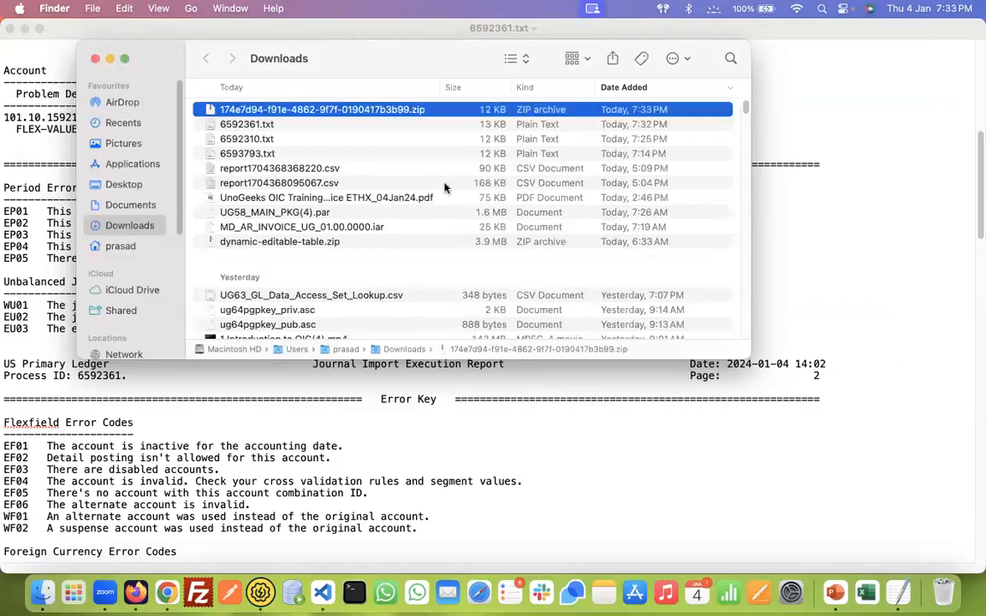
Extract the renamed zip archive, open the extracted folder and enlarge its window to view the log and text files
double_click(378, 108)
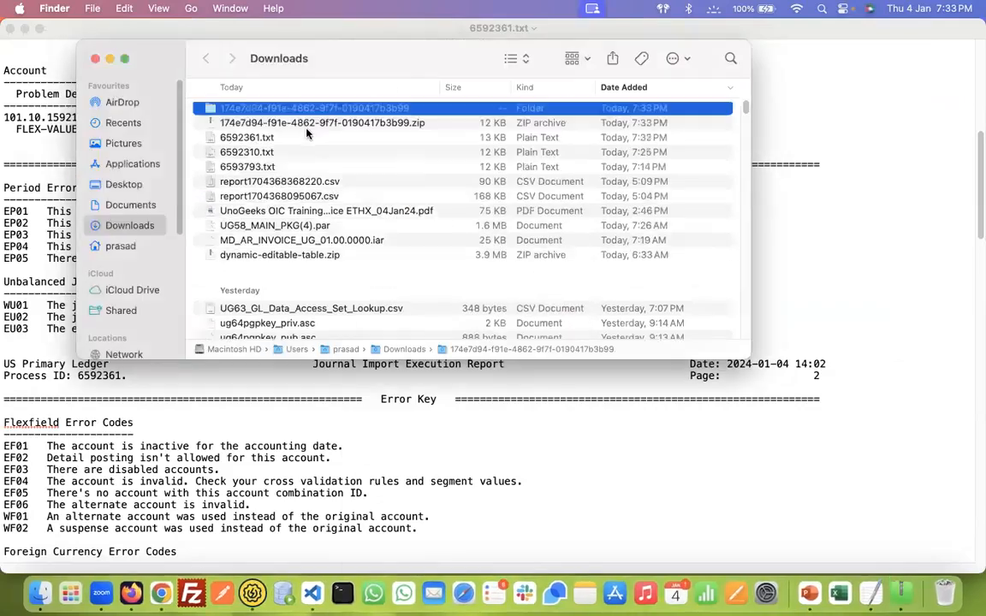
double_click(309, 109)
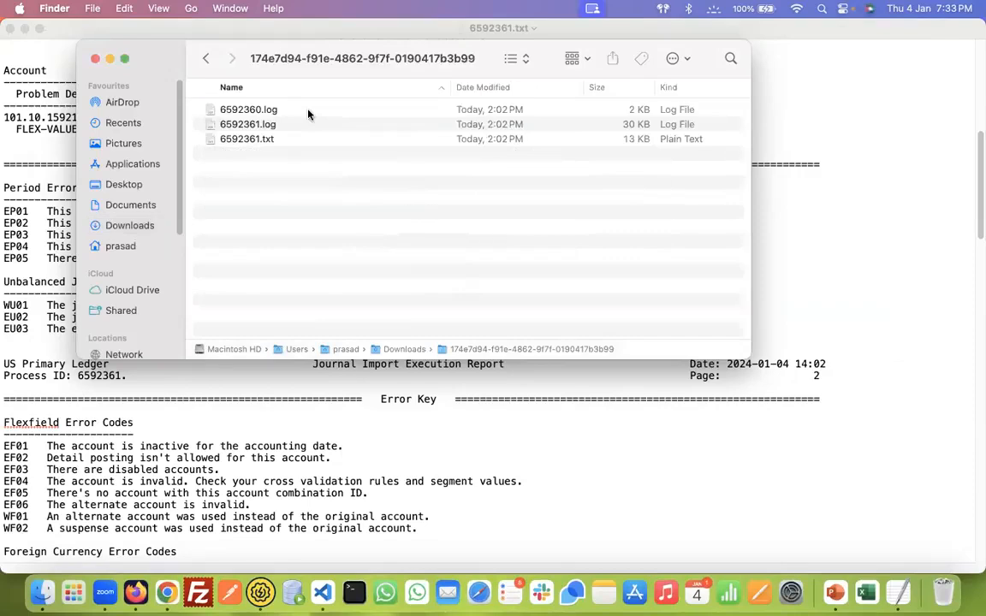
left_click(124, 59)
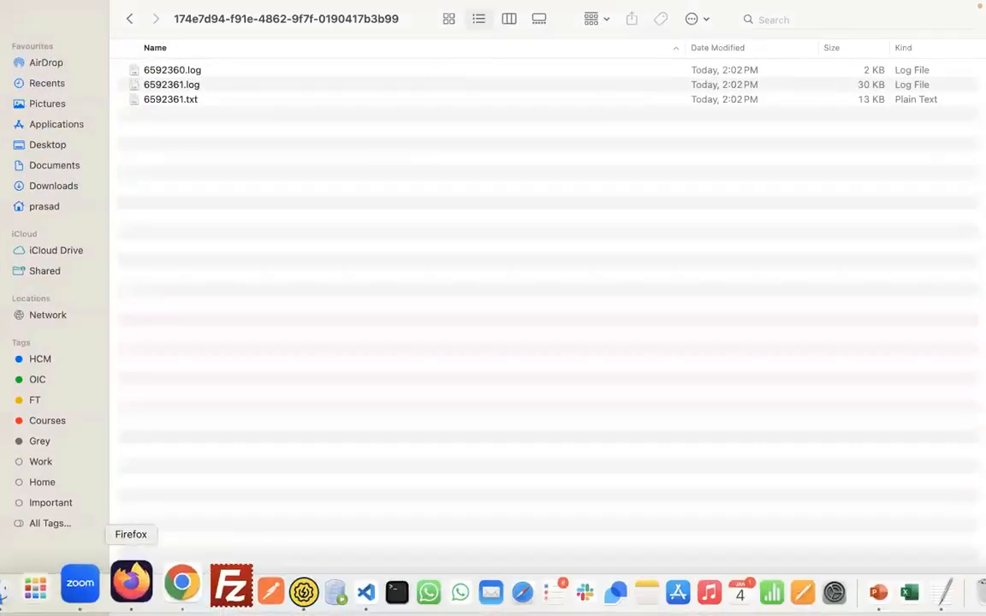
Switch back to Chrome's scheduled processes page and close the Attachments dialog
left_click(182, 584)
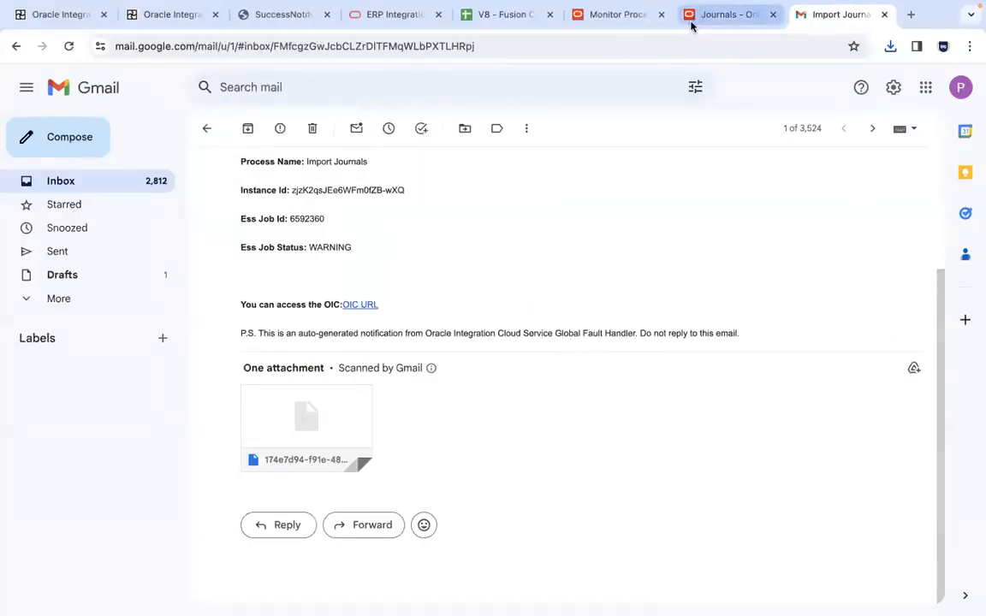
left_click(623, 15)
left_click(837, 243)
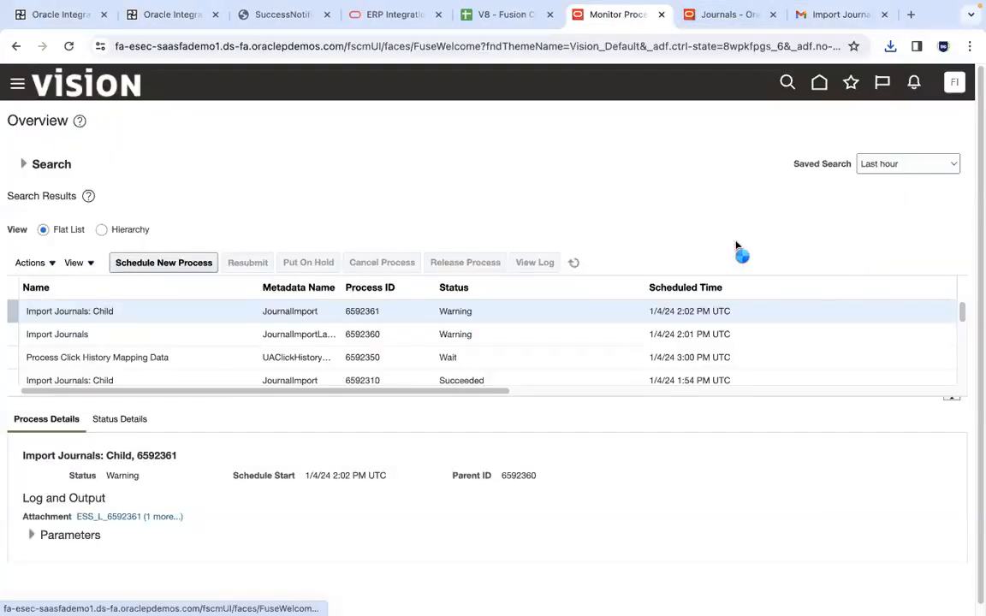
Inspect the parent Import Journals process and its child, then review the child's full attachment list and close it
left_click(349, 337)
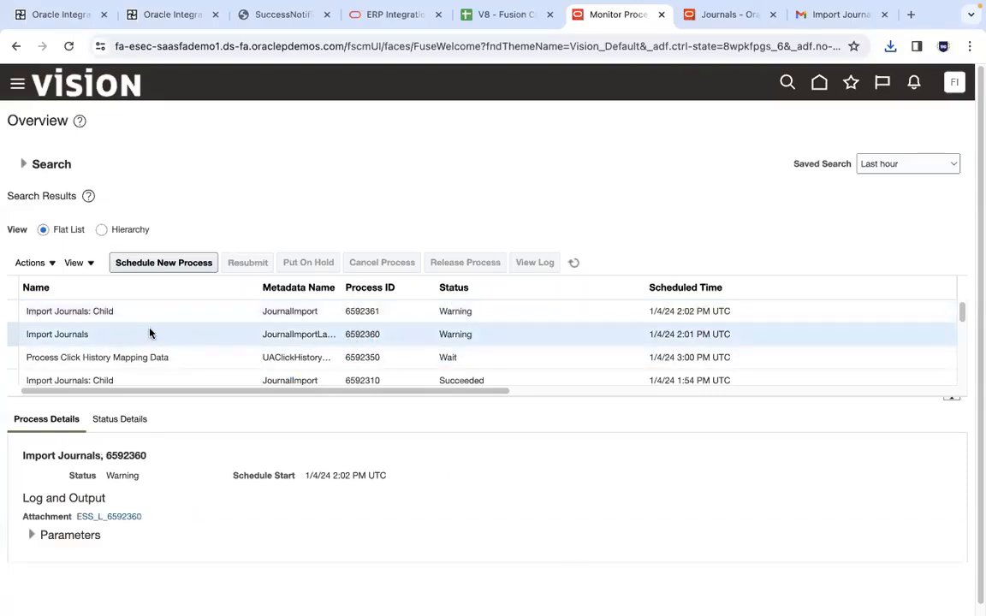
left_click(257, 315)
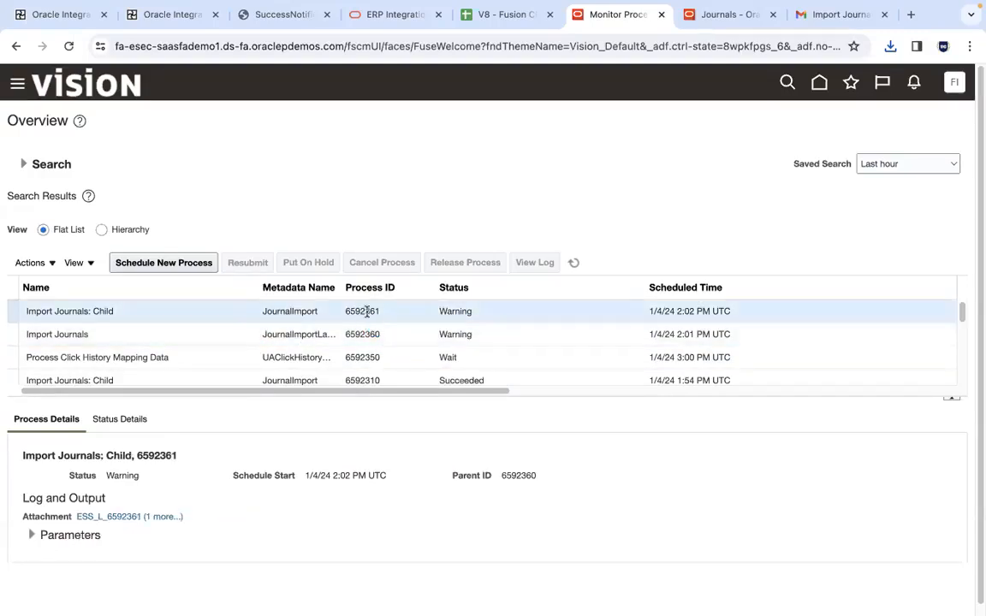
left_click(367, 381)
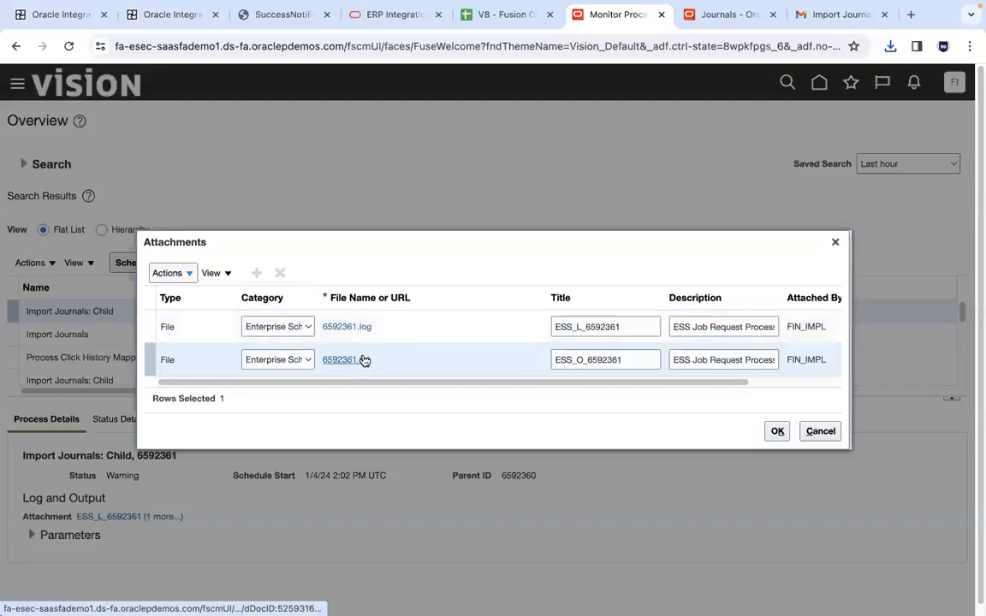
left_click(363, 360)
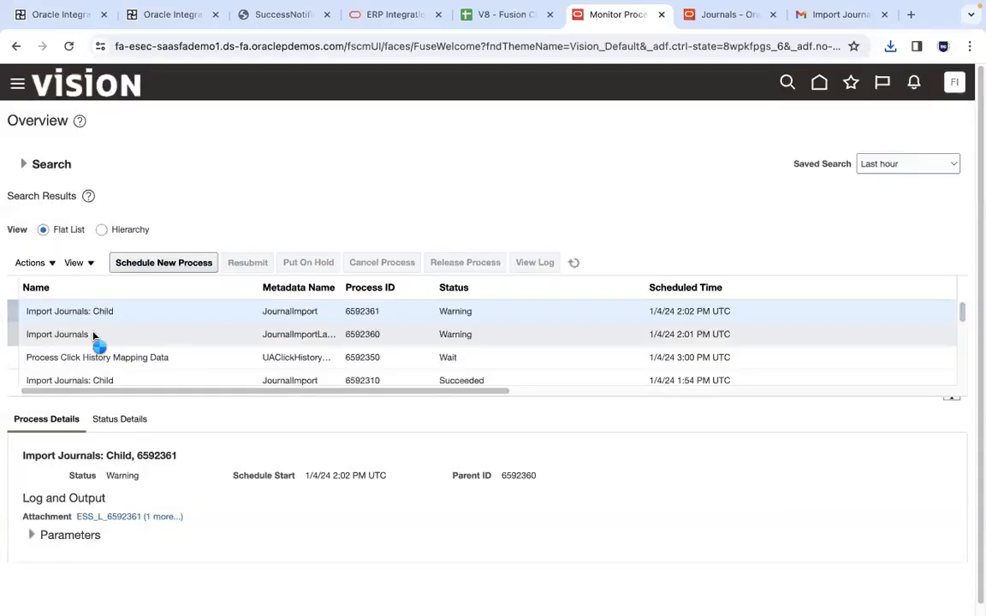
Select the parent Import Journals process and compare its attachment with the extracted log and text files in Finder
left_click(93, 334)
key("super+Tab")
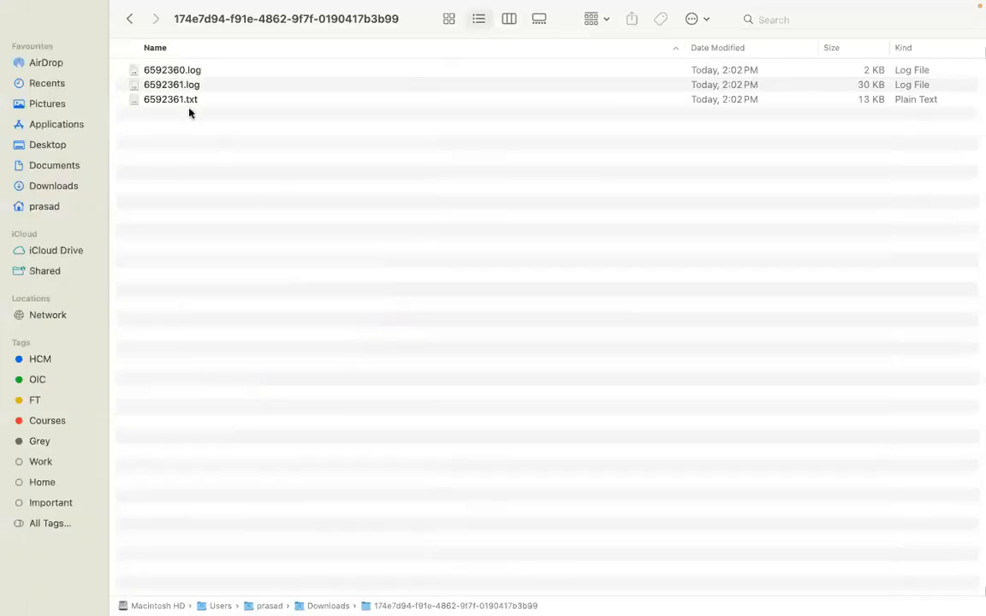
key("super+Tab")
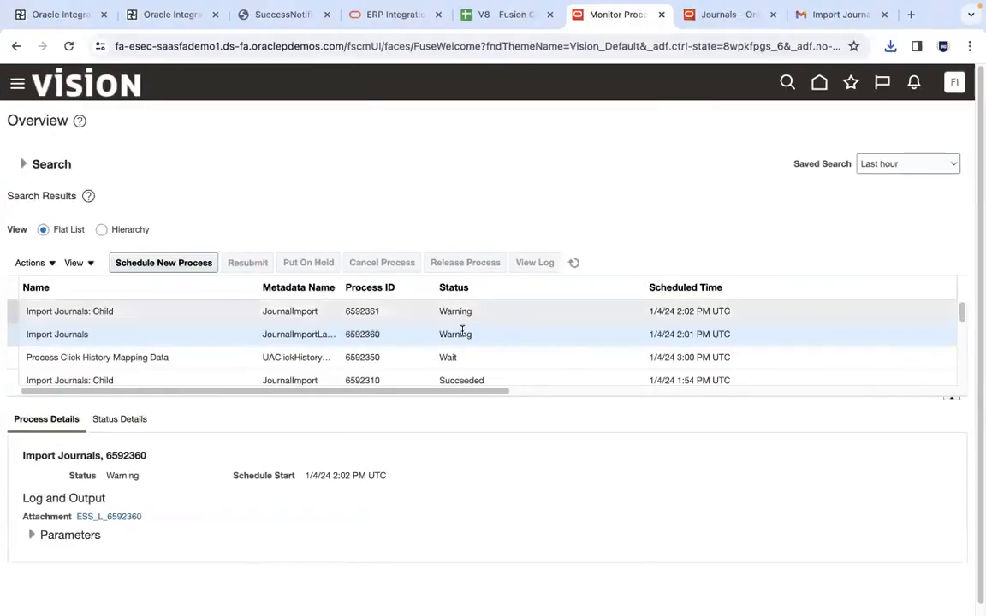
key("super+Tab")
key("super+Tab")
key("super+Tab")
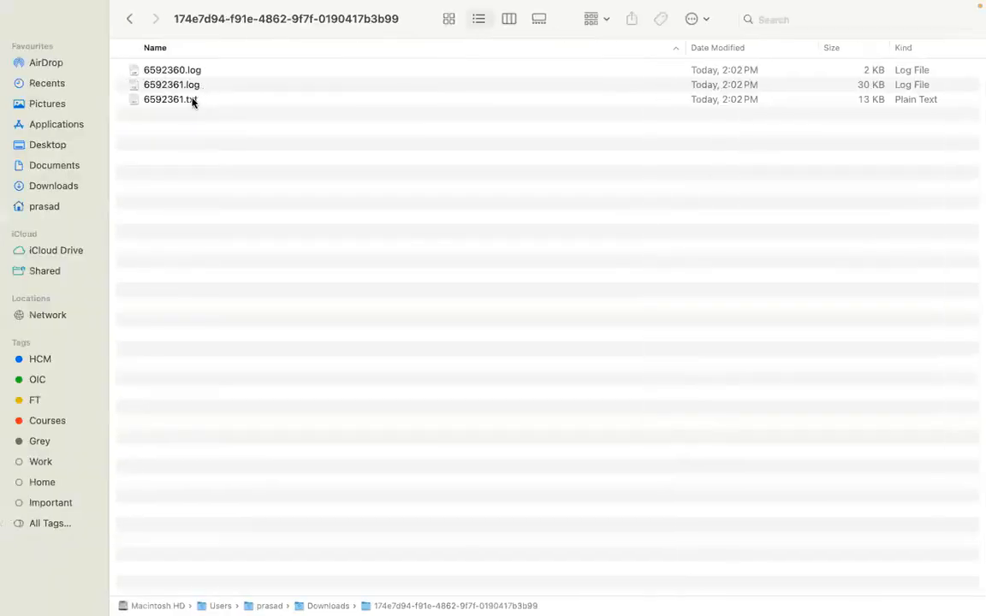
Open the extracted 6592361.txt report, close the older report window behind it and enlarge the new one
double_click(196, 100)
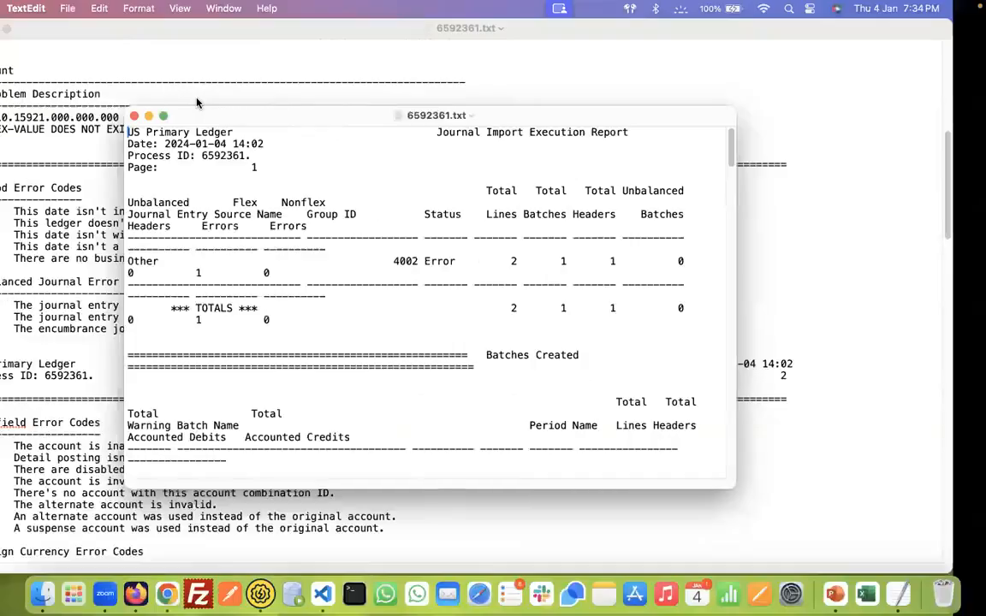
left_click(10, 29)
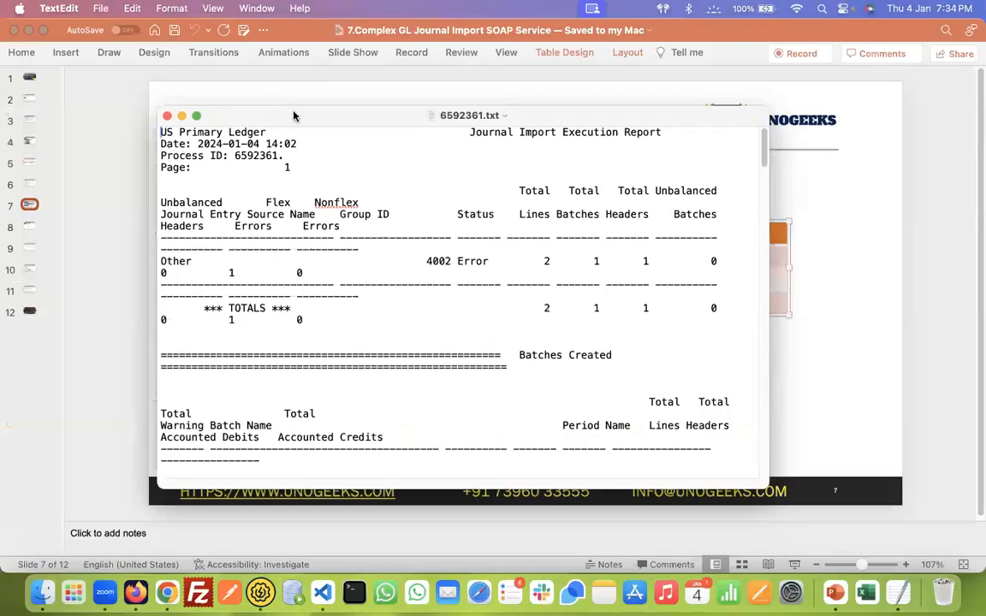
double_click(287, 114)
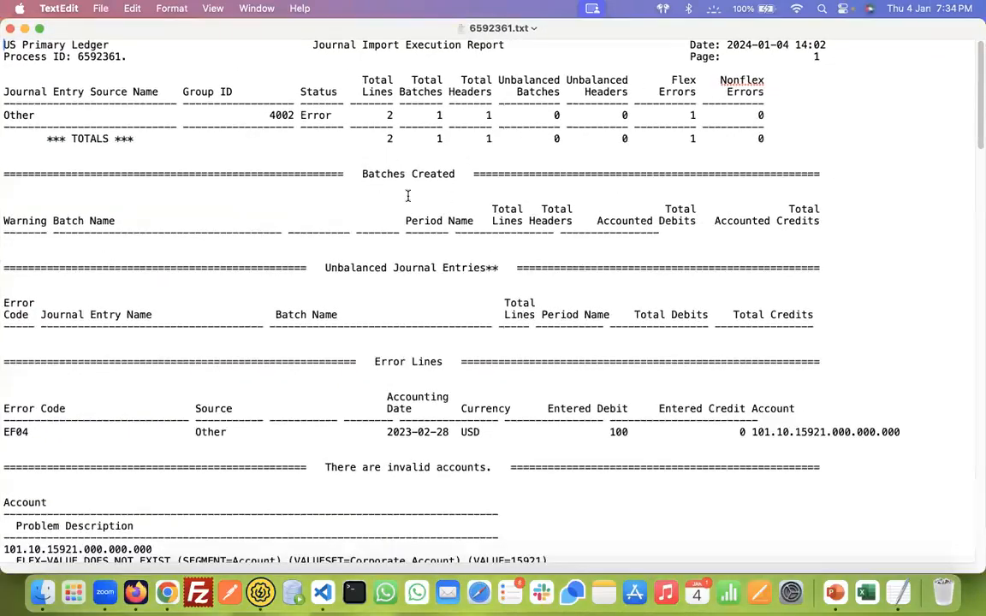
Highlight group 4002's status in the execution report and the problem description under the invalid accounts section
double_click(317, 117)
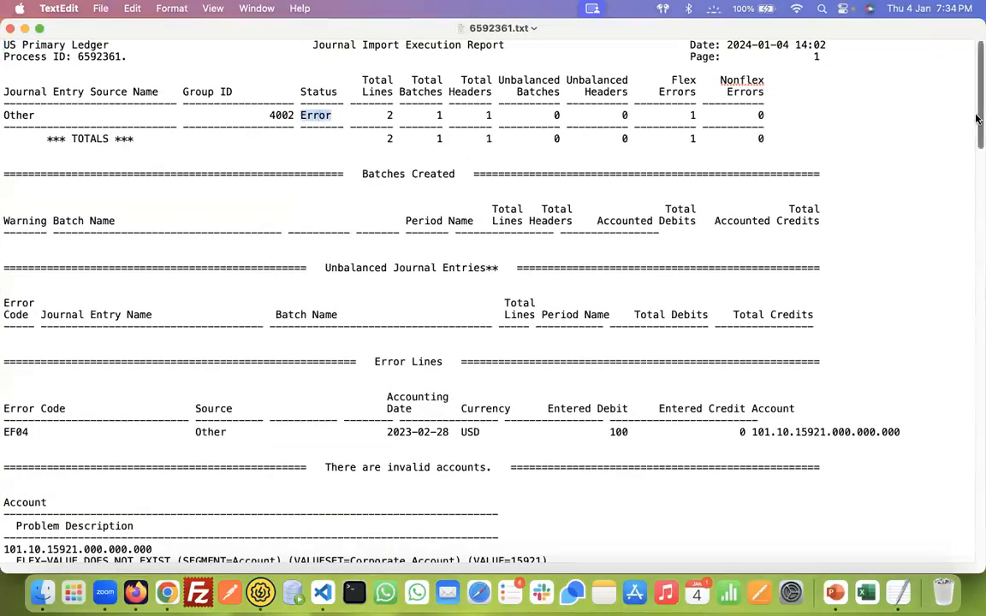
scroll(517, 268, "down", 5)
left_click_drag(173, 245, 66, 222)
left_click(273, 266)
left_click_drag(287, 257, 563, 262)
left_click(564, 261)
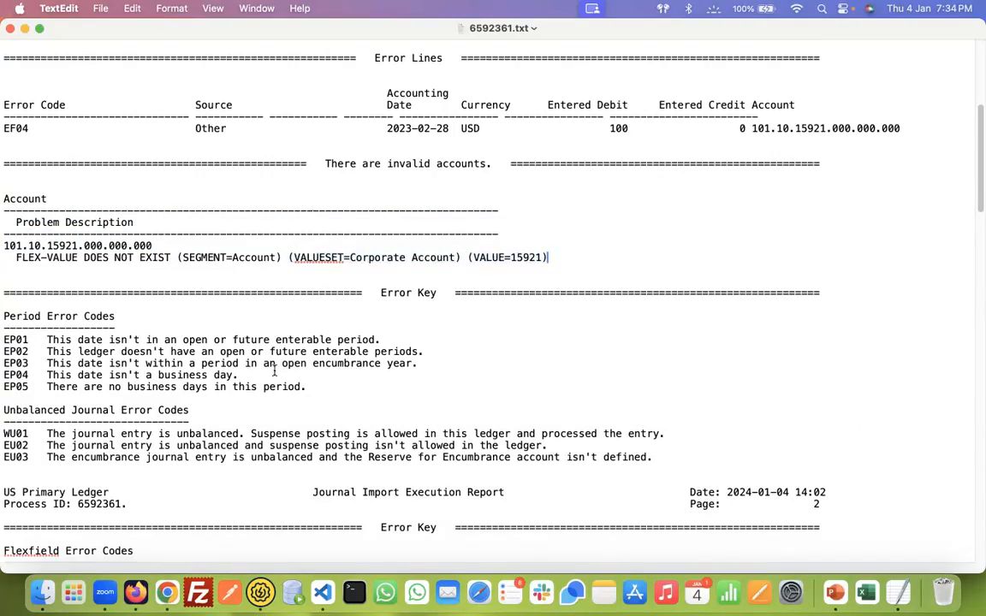
Switch to Firefox and trace the batch 4002 instance flow from the warning route back to the trigger
left_click(135, 587)
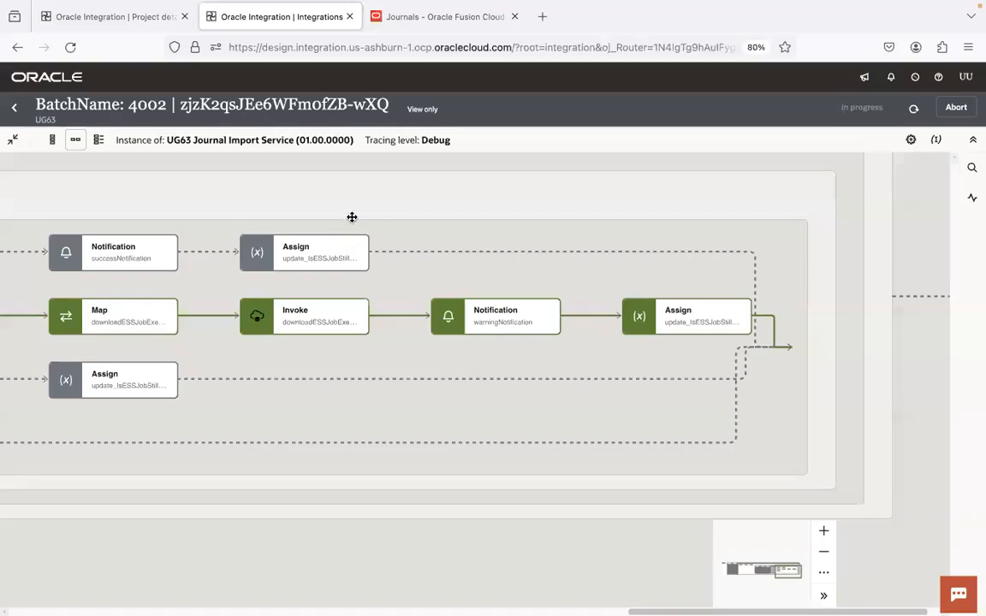
scroll(198, 188, "left", 10)
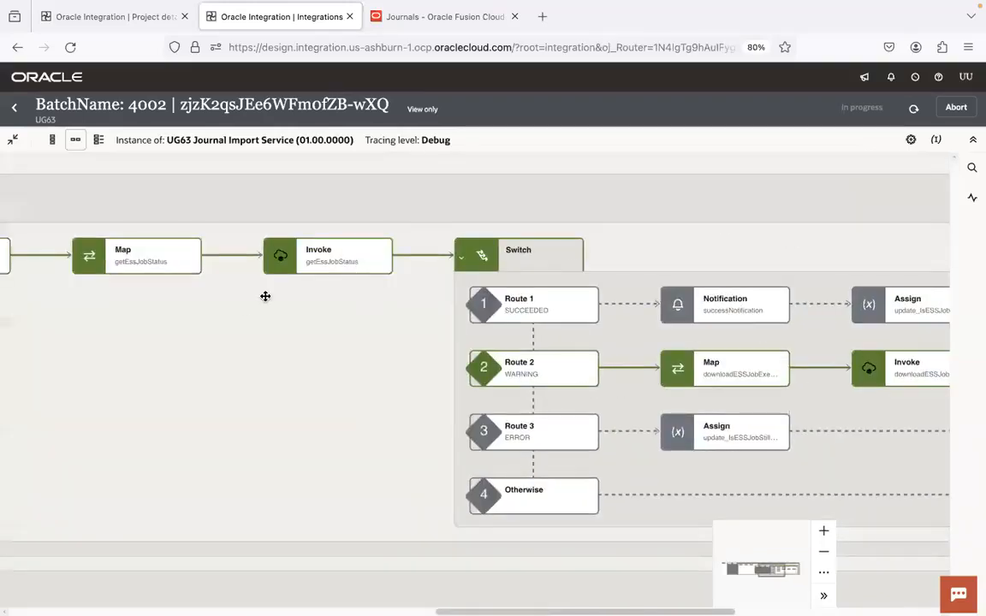
left_click_drag(39, 370, 559, 378)
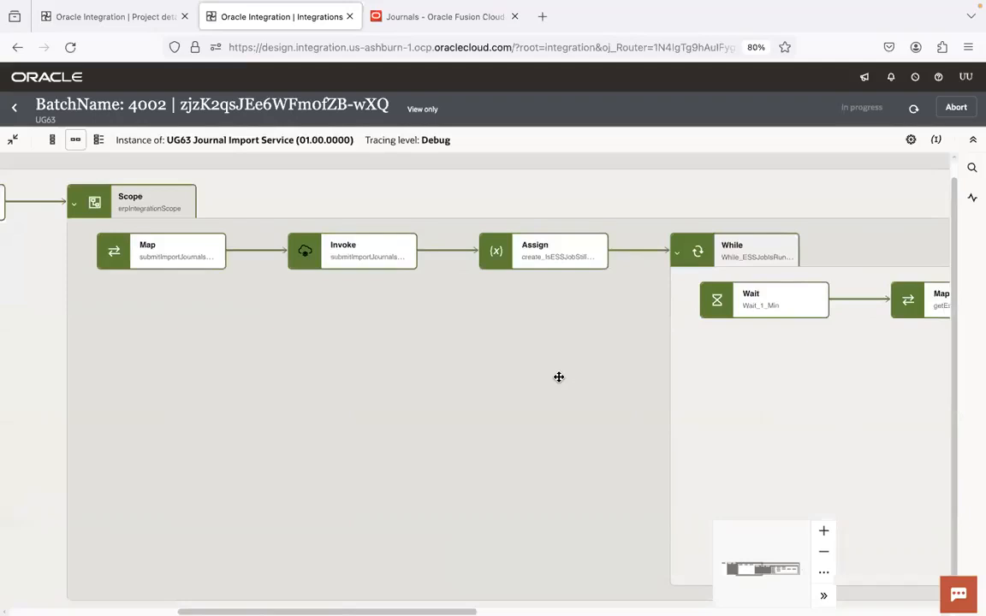
left_click_drag(270, 342, 813, 385)
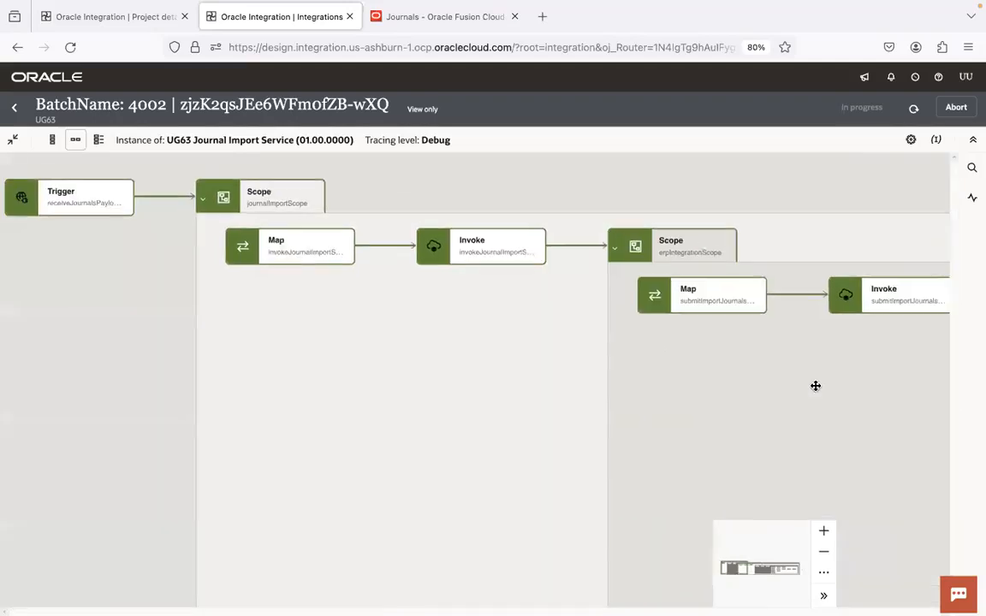
left_click_drag(412, 347, 717, 336)
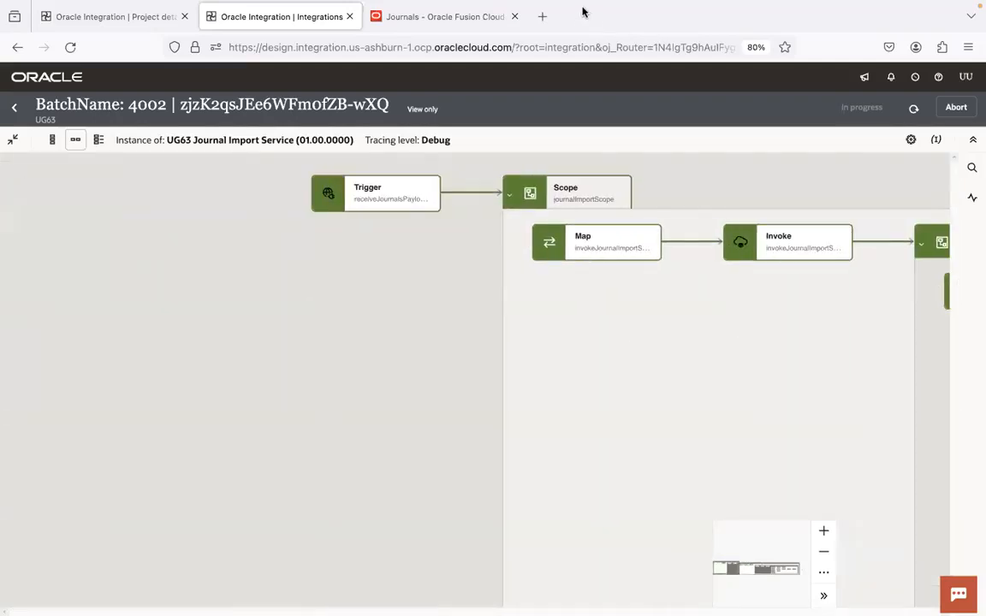